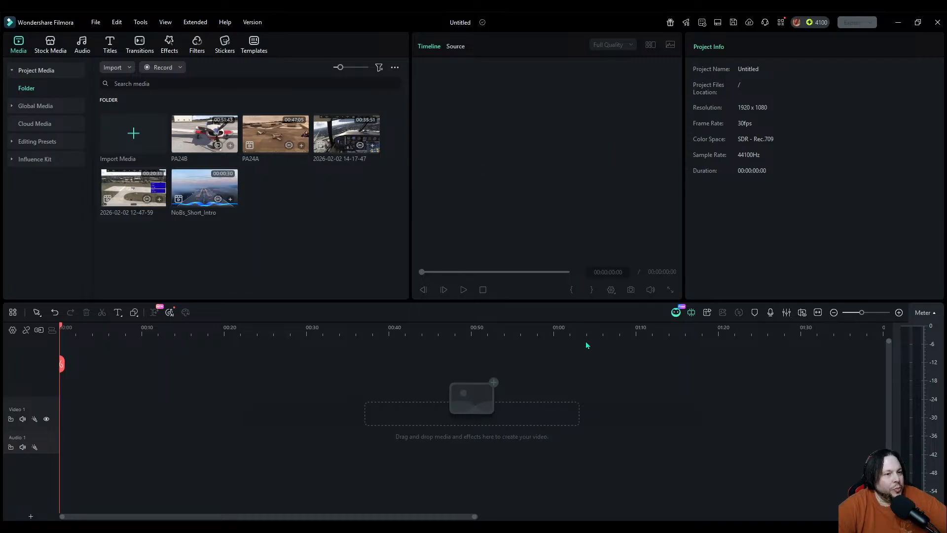
Step: Import the OUTRO60FPS clip and place the NoBs_Short_Intro clip at the start of the Video 1 track
click(322, 248)
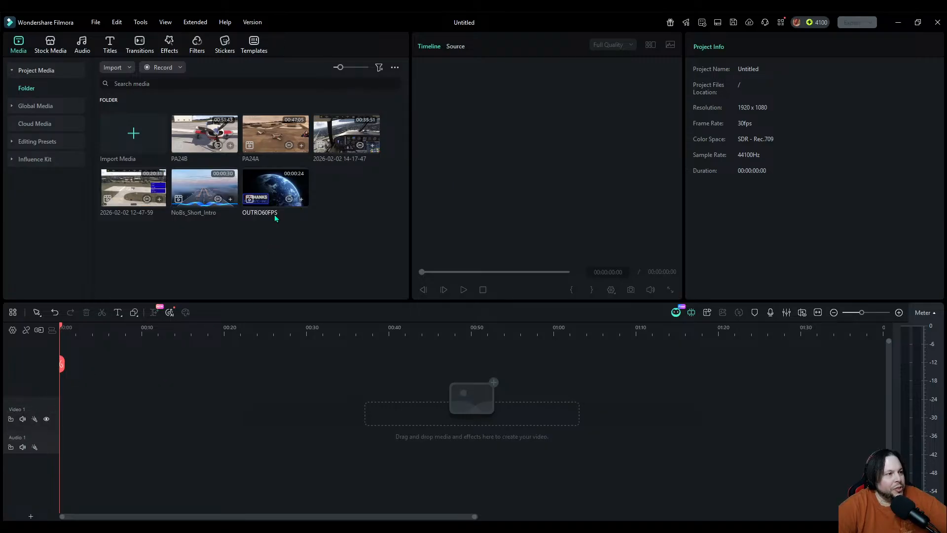
drag(196, 185, 64, 420)
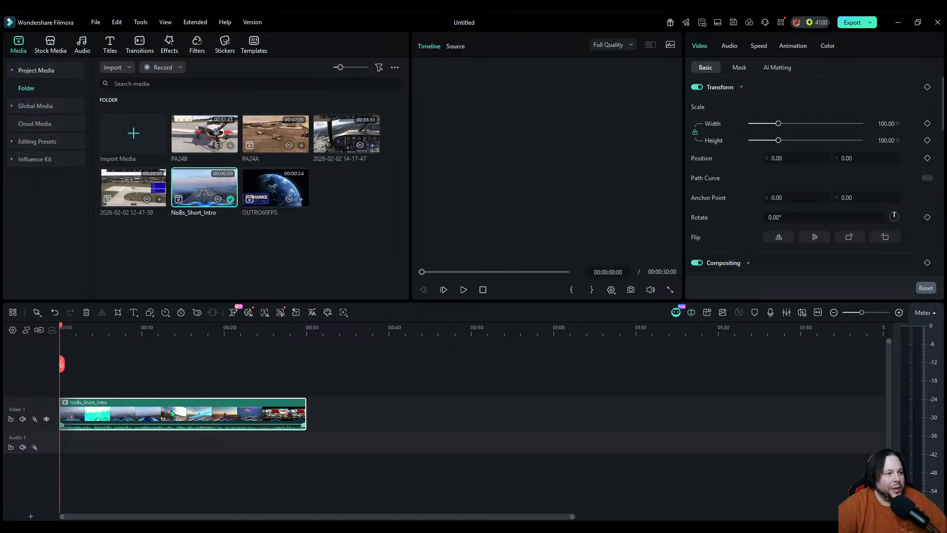
Step: Enable Auto Normalization on the NoBs_Short_Intro clip's audio with the -14 Lufs target
click(732, 46)
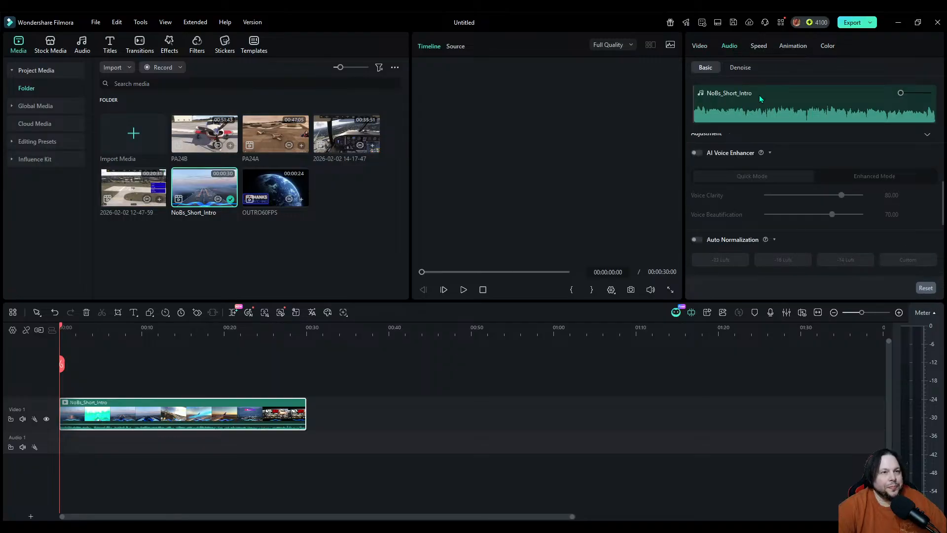
scroll(800, 185, down, 3)
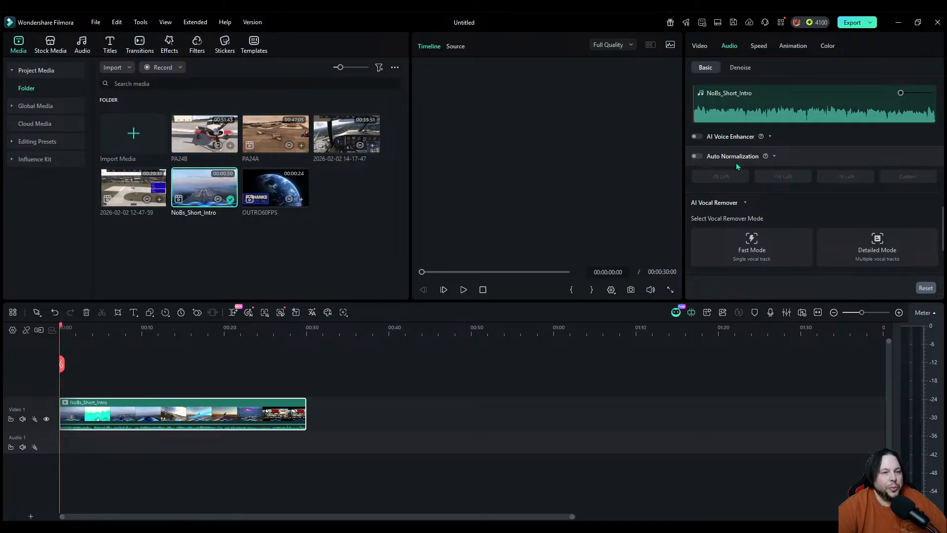
click(695, 155)
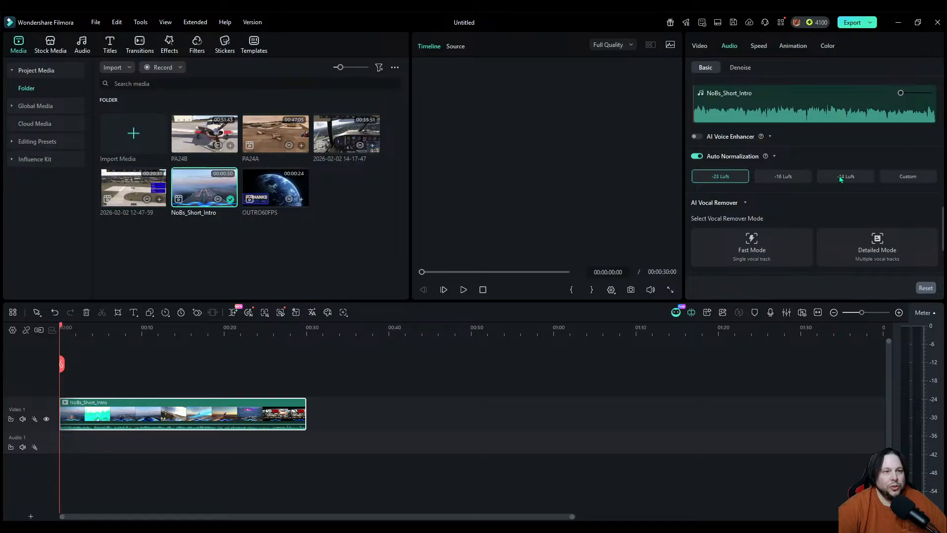
mouse_move(766, 158)
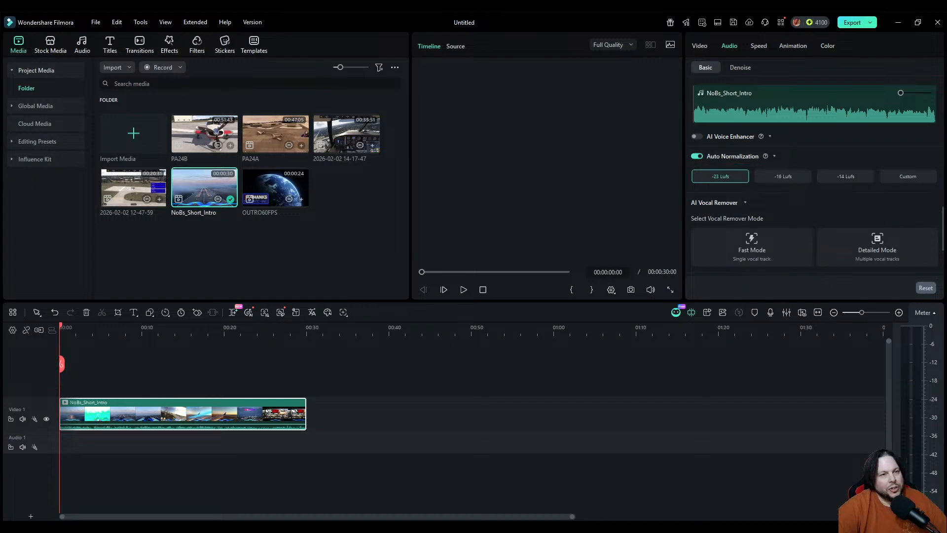
click(845, 176)
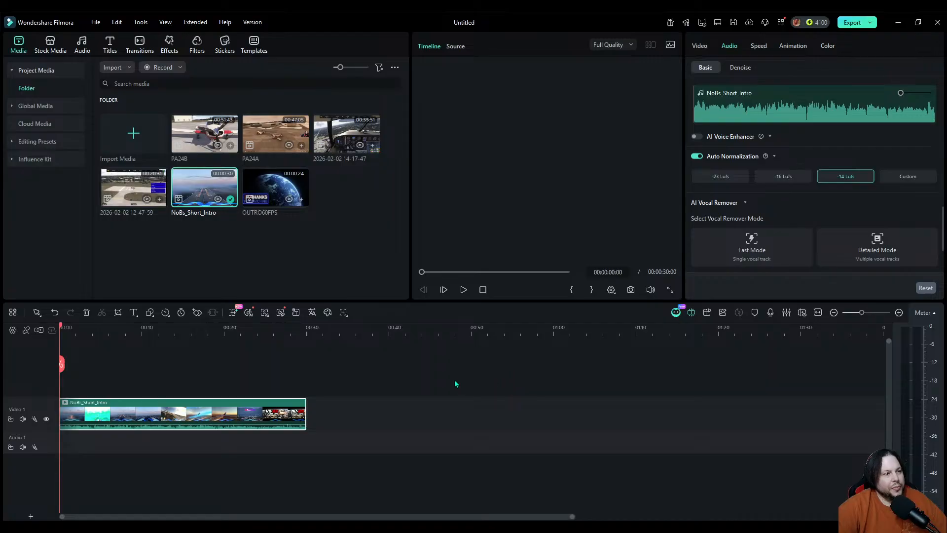
Step: Play back the normalized intro clip and check its loudness on the audio meter
click(463, 290)
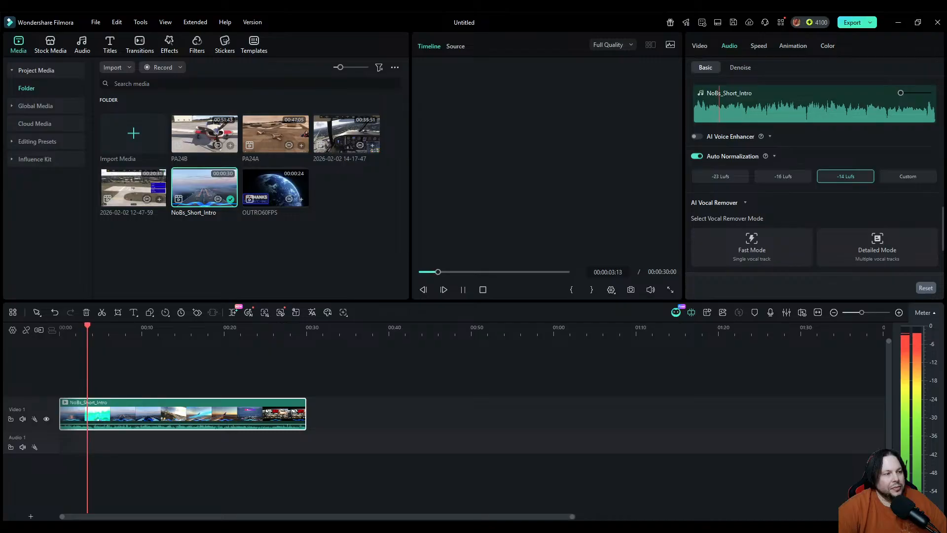
click(462, 289)
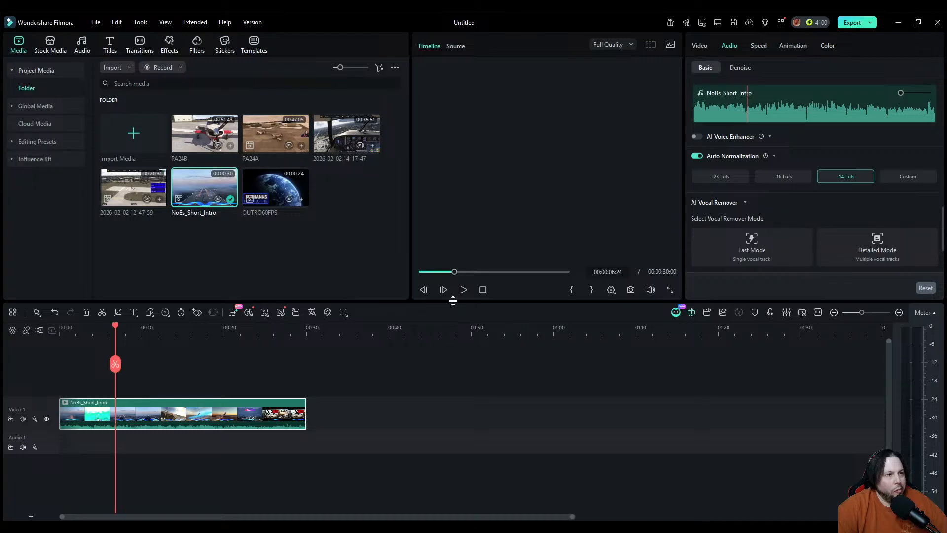
click(463, 289)
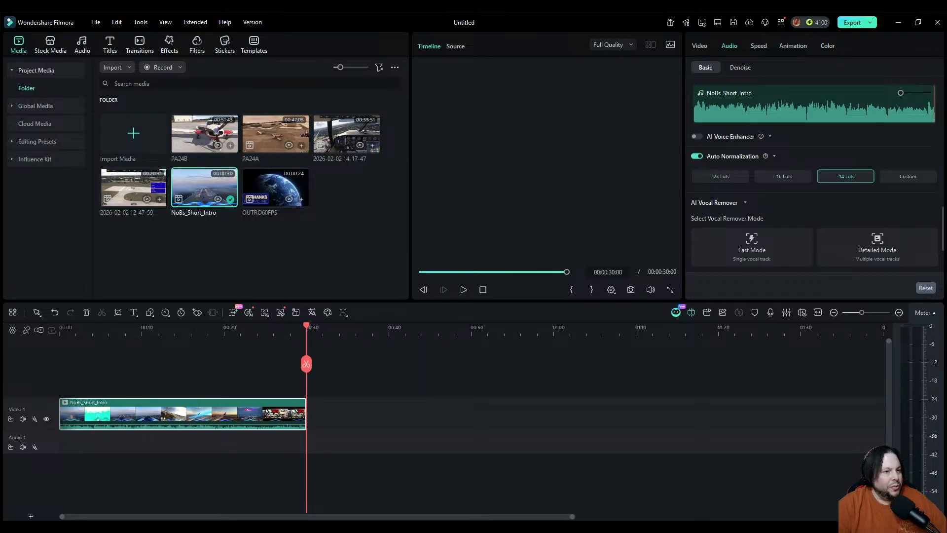
click(860, 376)
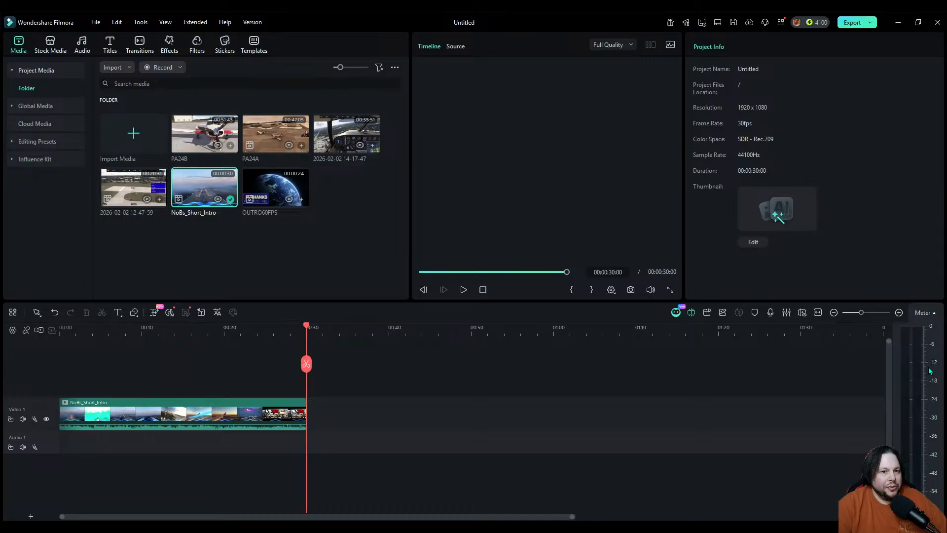
click(70, 330)
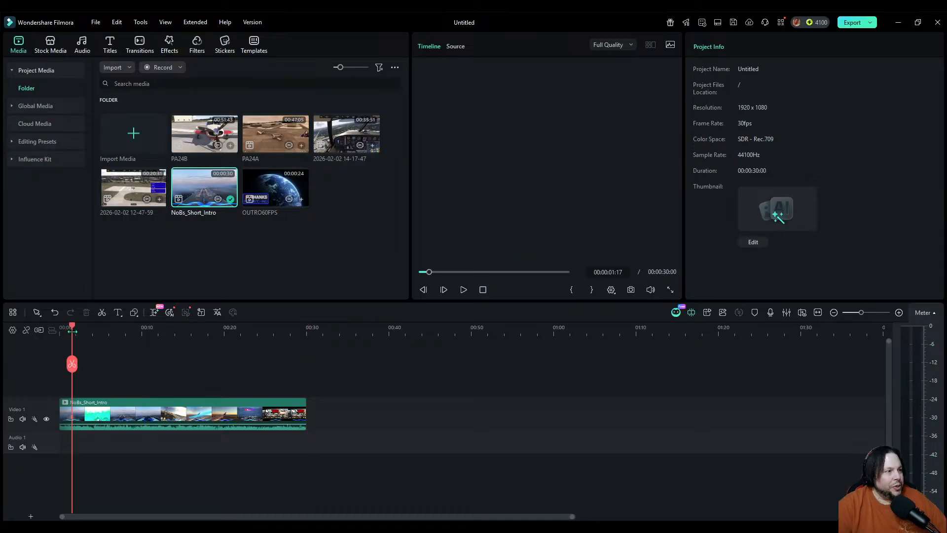
click(463, 290)
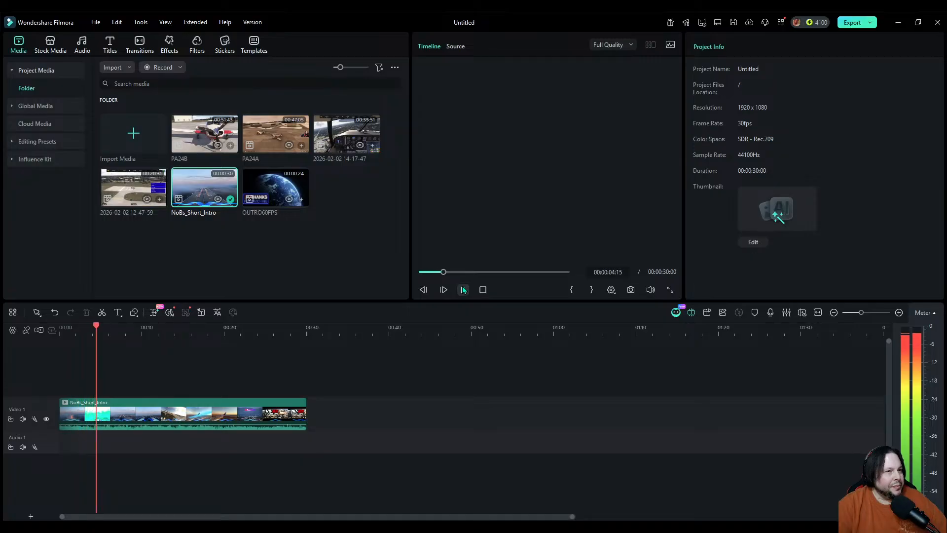
click(463, 290)
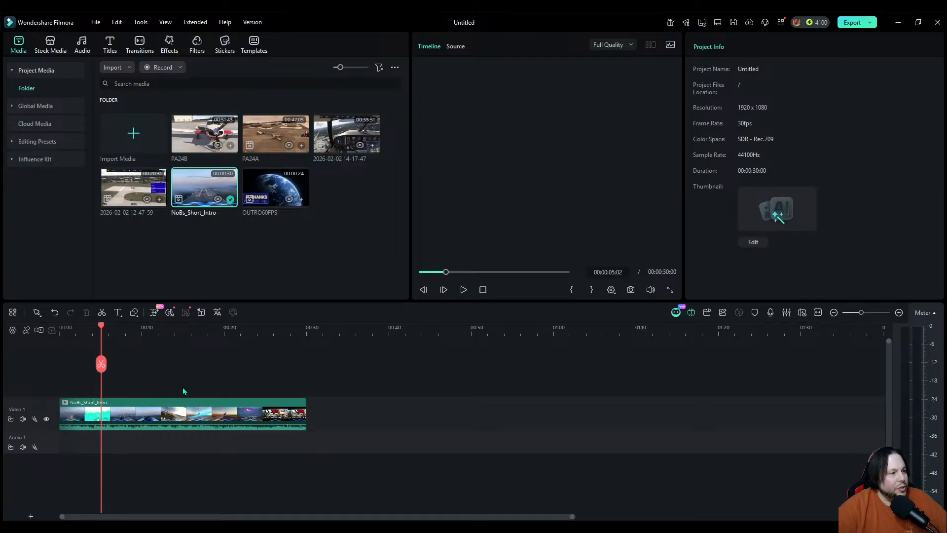
Step: Add the PA24A clip to the Video 1 track directly after the intro clip
drag(102, 365, 298, 351)
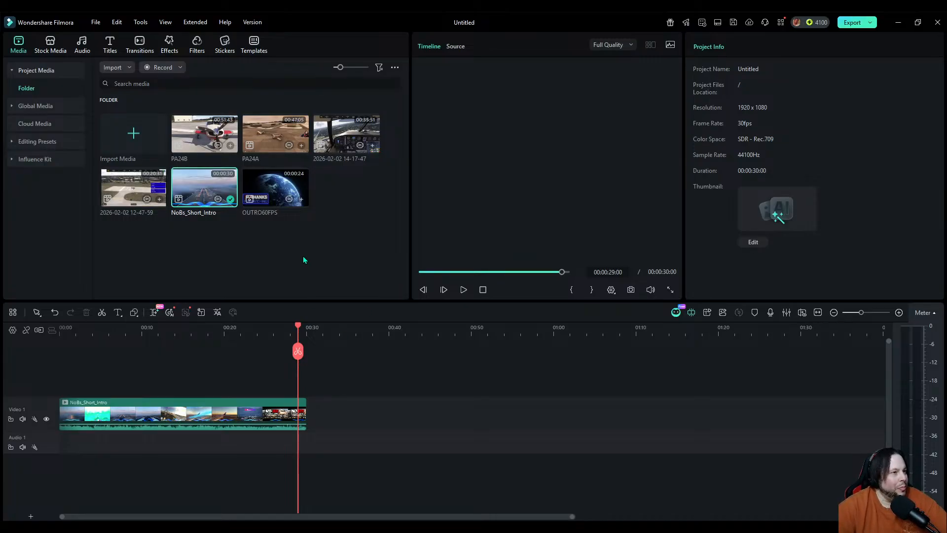
click(279, 132)
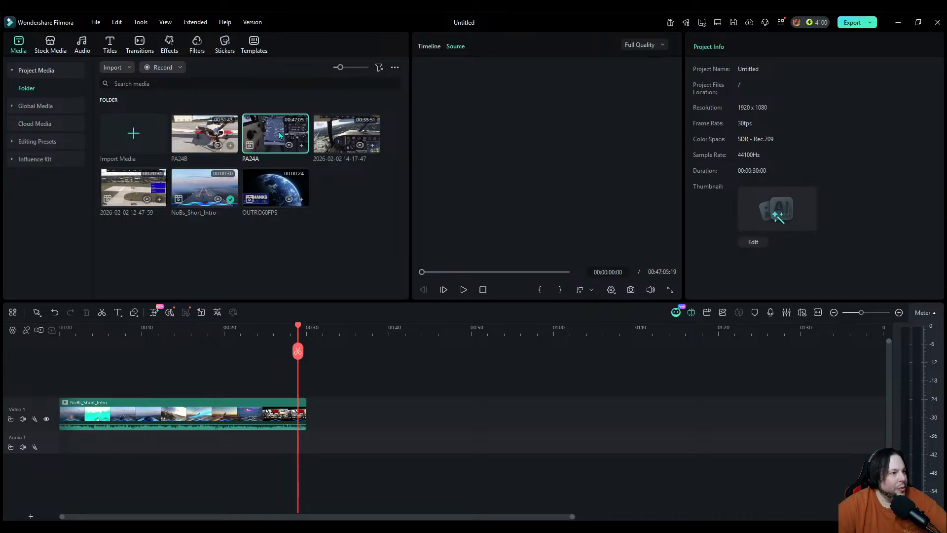
drag(279, 131, 308, 410)
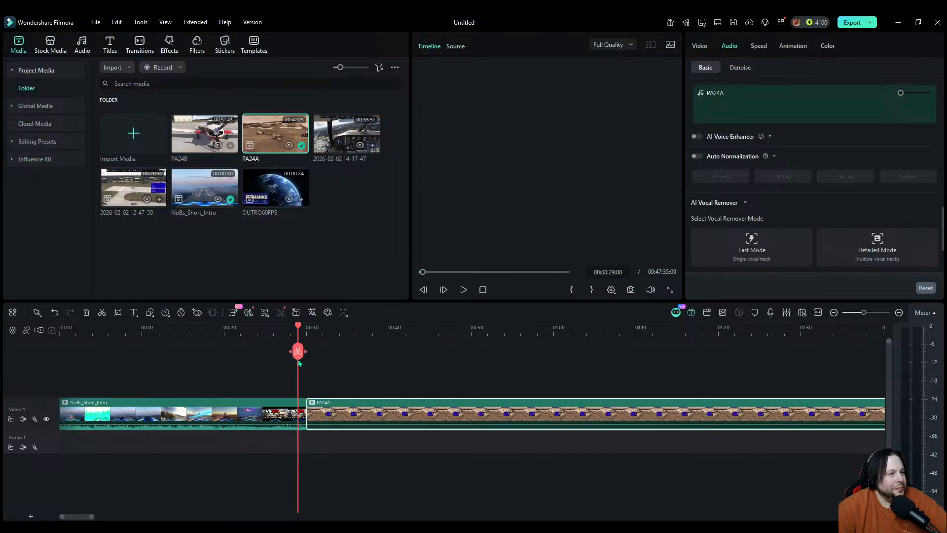
Step: Split the PA24A clip at 00:08:26:26 on the timeline
drag(299, 363, 853, 359)
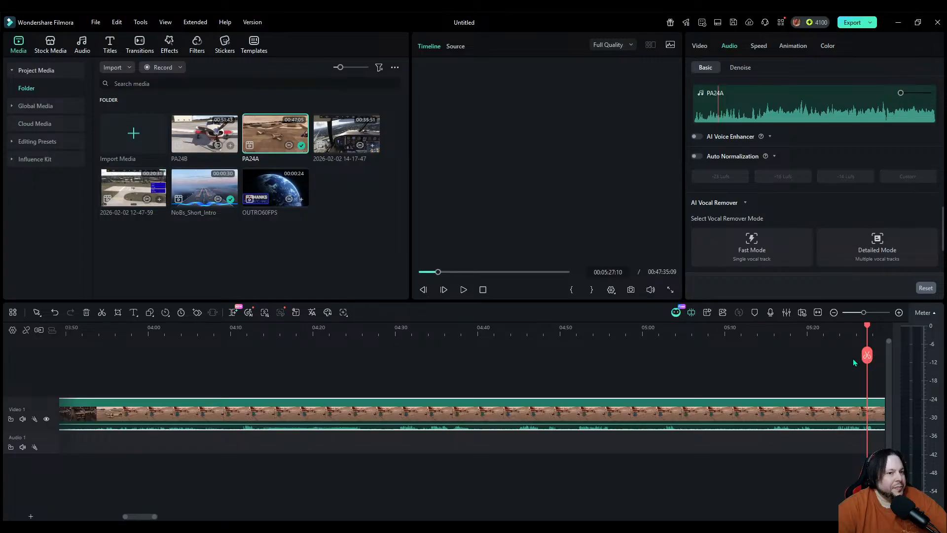
click(833, 314)
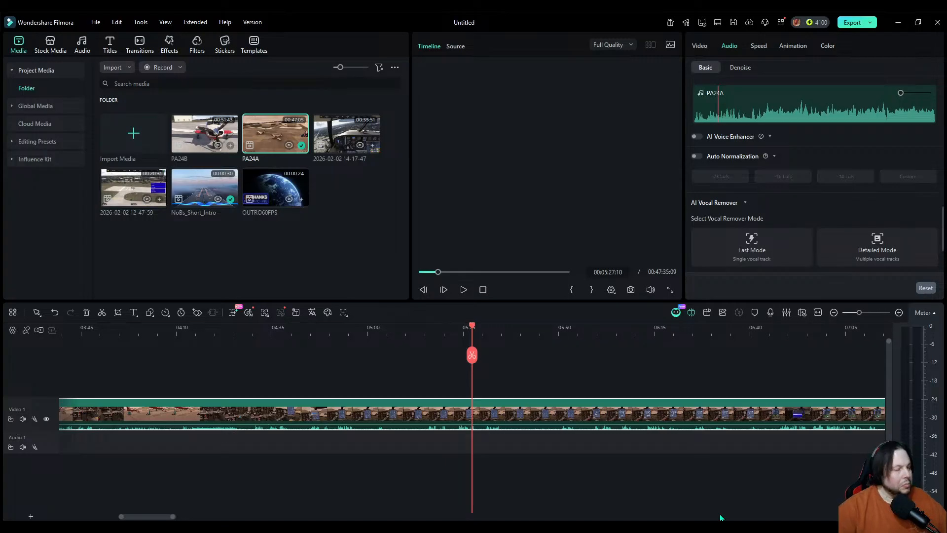
click(413, 332)
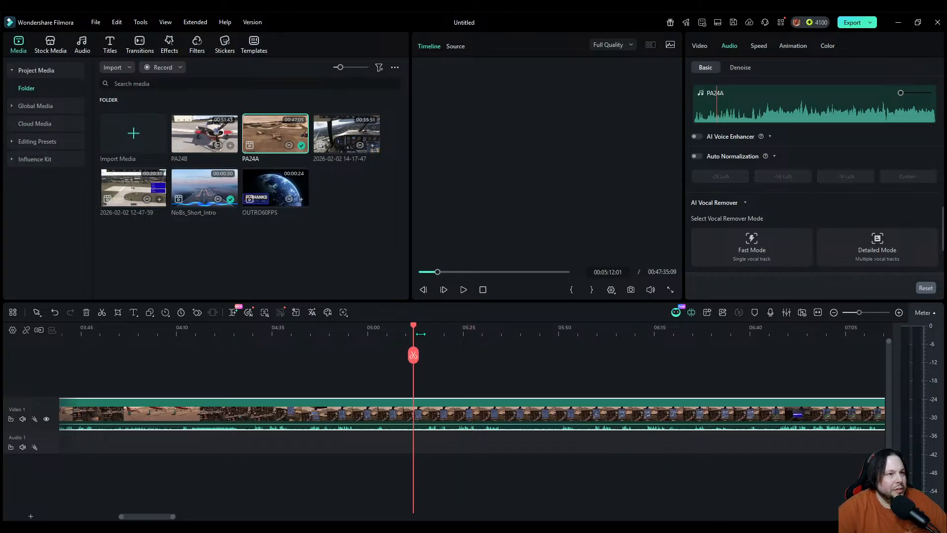
drag(418, 353, 637, 354)
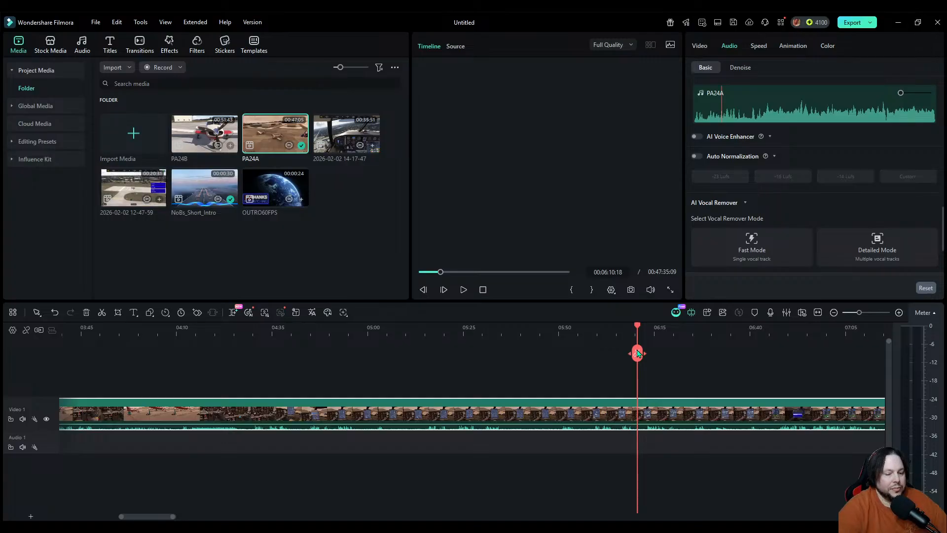
scroll(638, 353, down, 3)
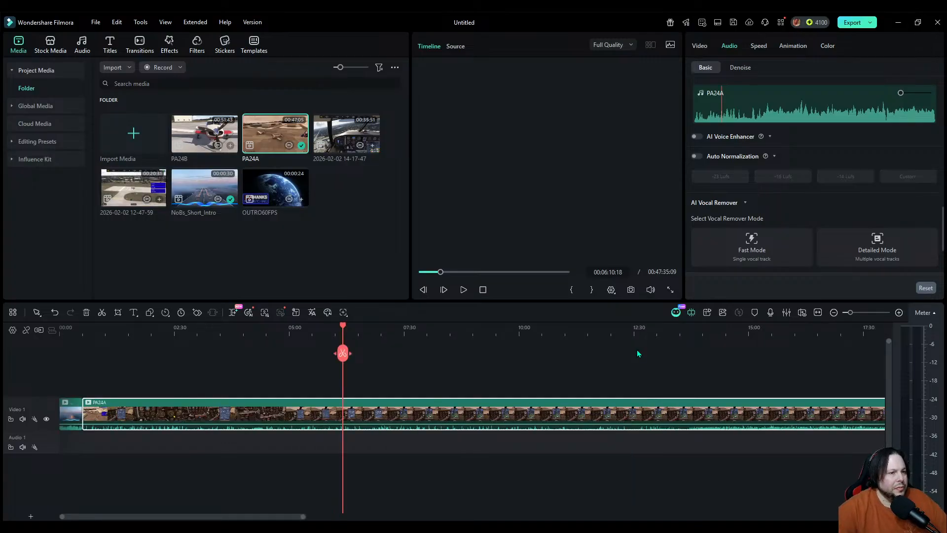
click(529, 326)
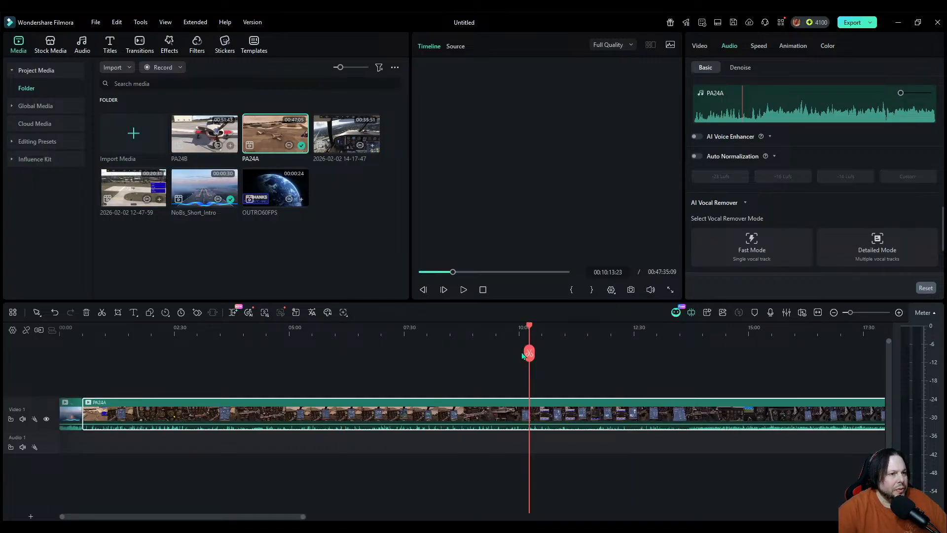
drag(526, 353, 447, 352)
click(446, 353)
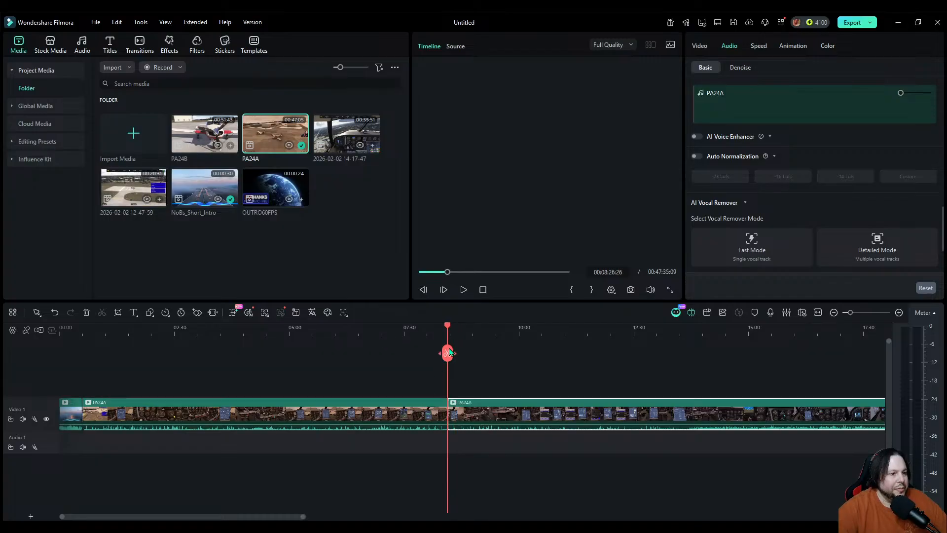
Step: Delete the PA24A section before the split and move the remaining section up against the intro clip
click(410, 410)
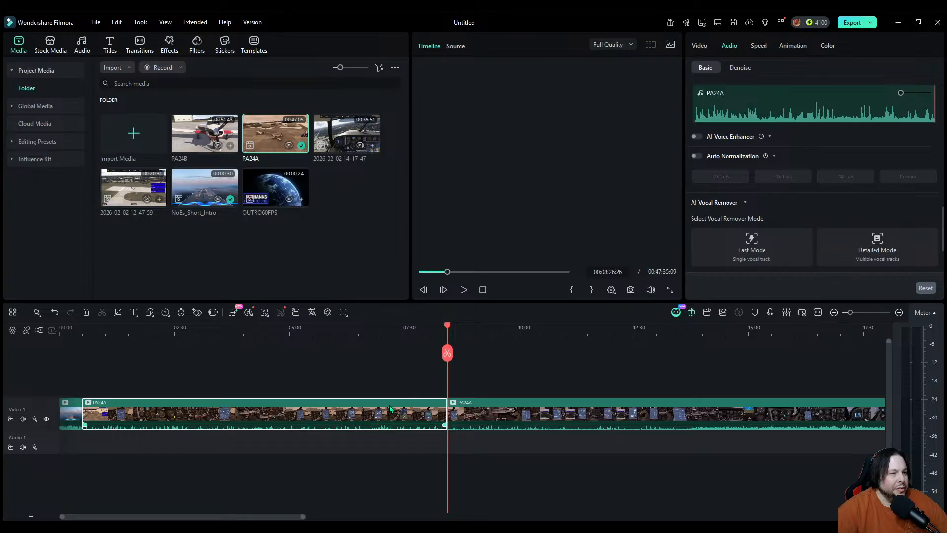
click(87, 312)
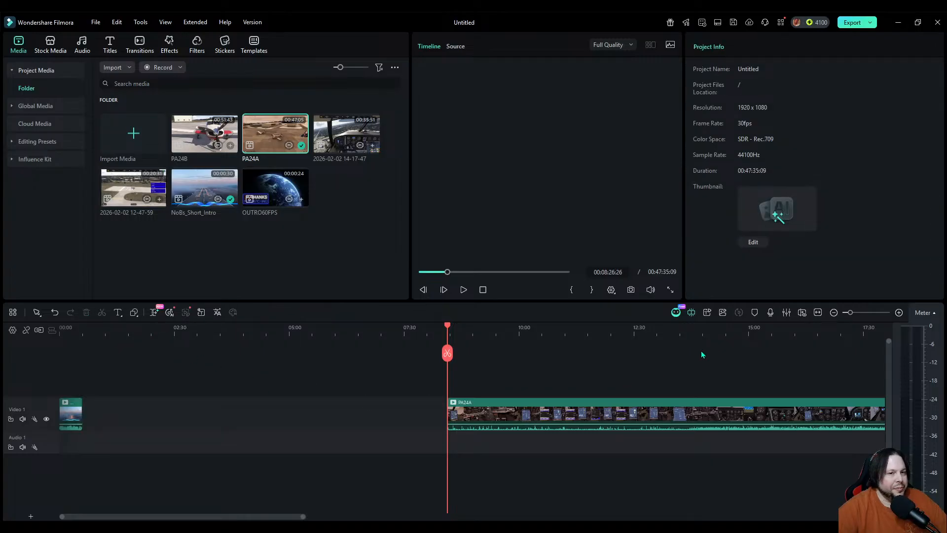
click(833, 312)
drag(546, 422, 385, 421)
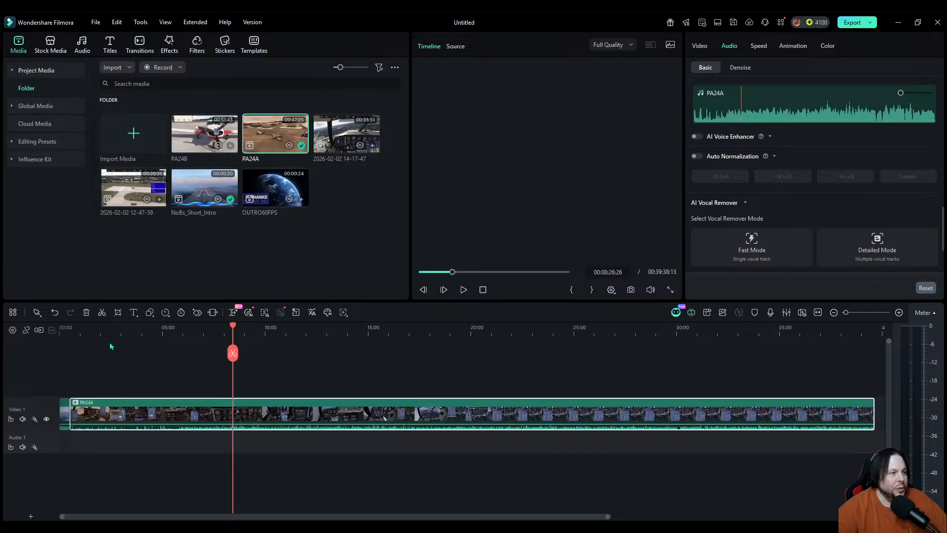
Step: Enable Auto Normalization on the remaining PA24A clip's audio with the -14 Lufs target
click(83, 330)
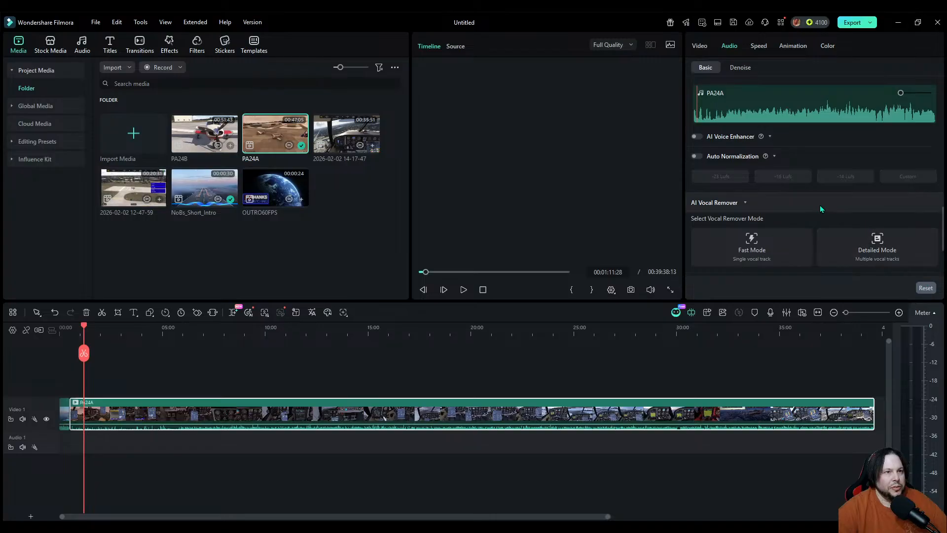
click(694, 155)
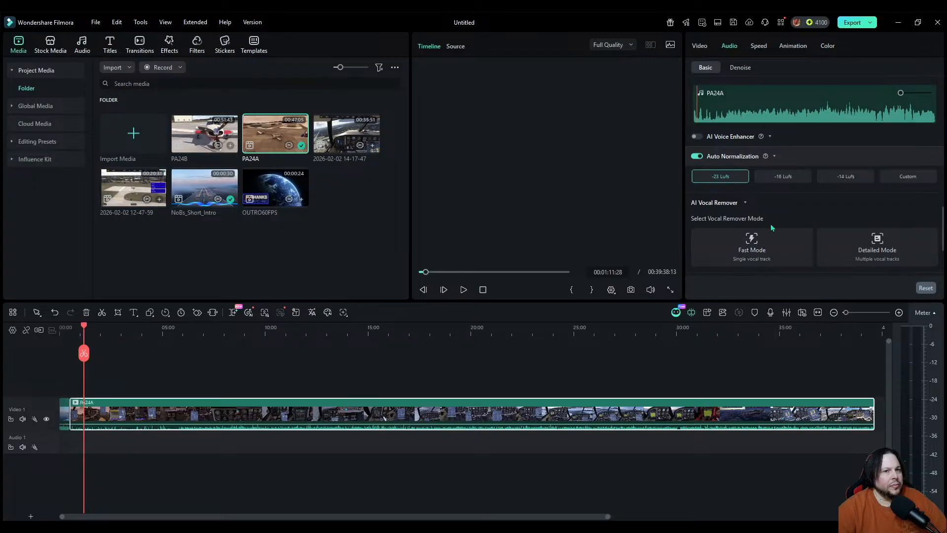
click(838, 180)
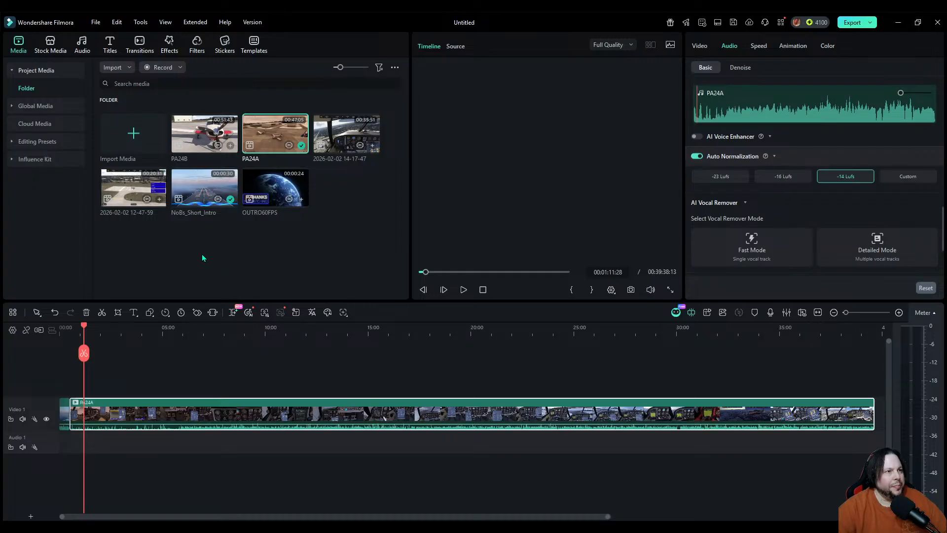
Step: Import the screenshot image into the project media and preview it
click(144, 147)
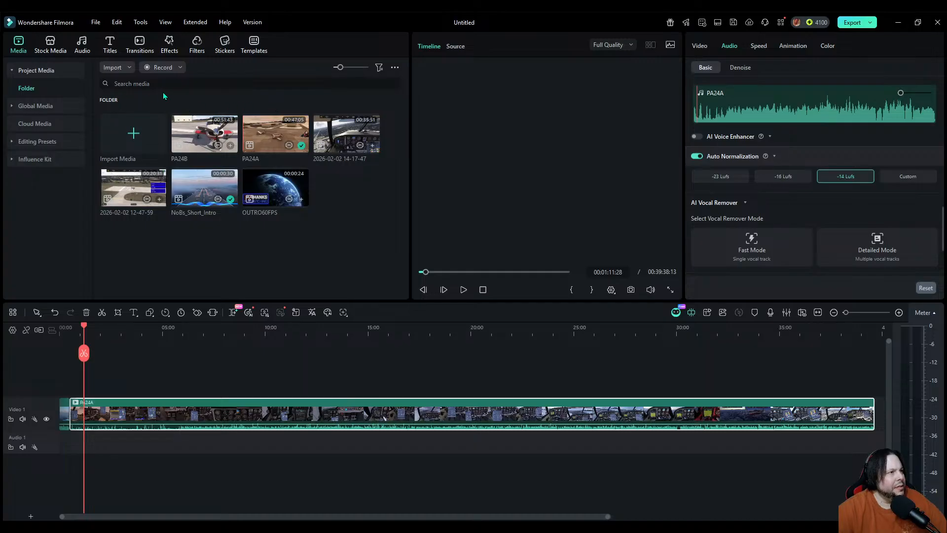
double_click(186, 92)
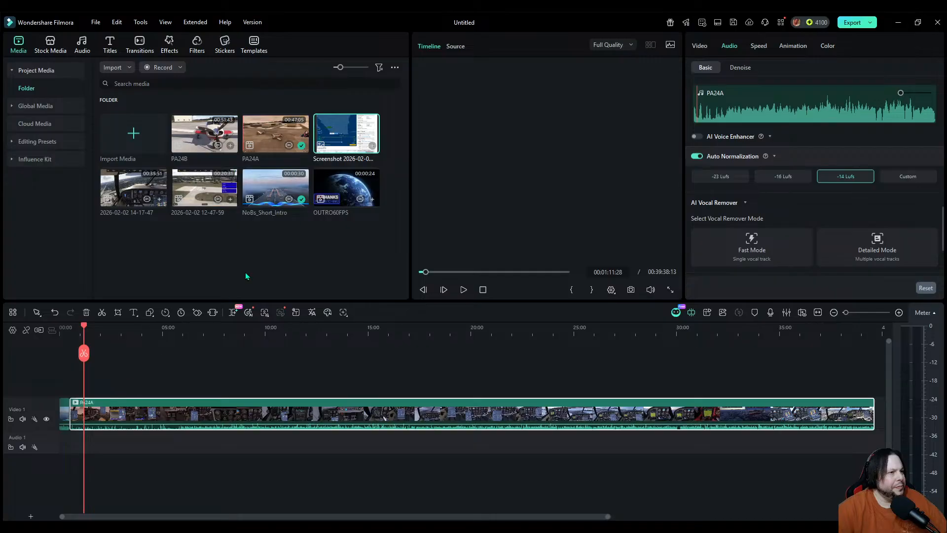
double_click(349, 132)
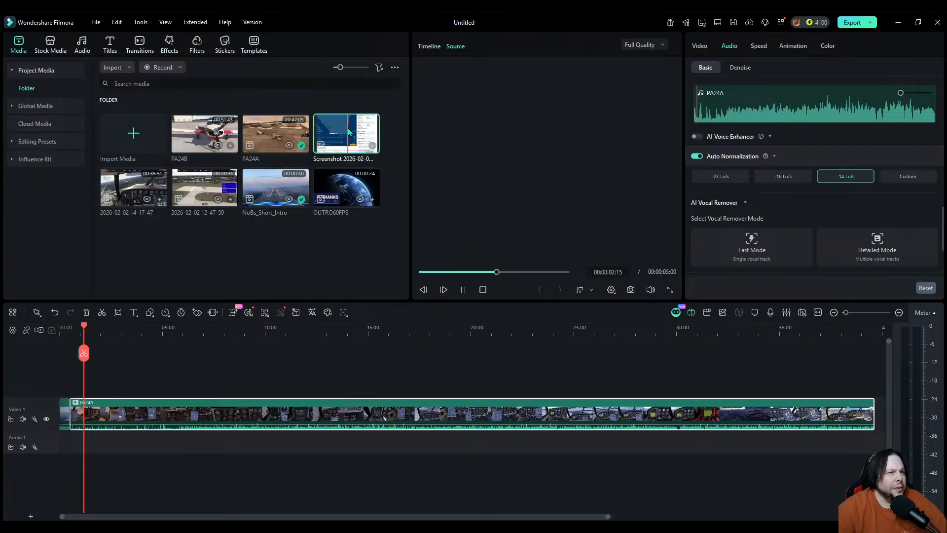
click(88, 314)
click(88, 313)
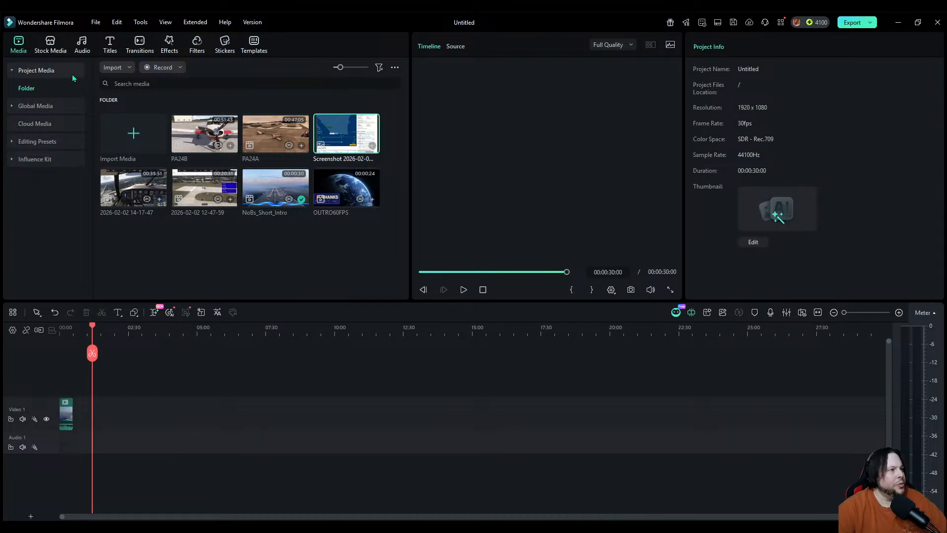
click(55, 311)
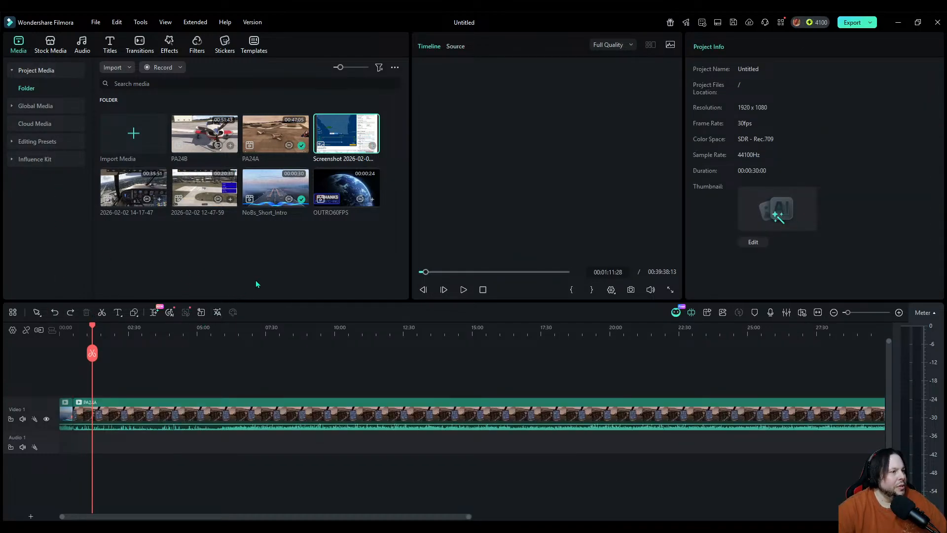
Step: Preview the screenshot image in the project media and delete it from there
double_click(348, 136)
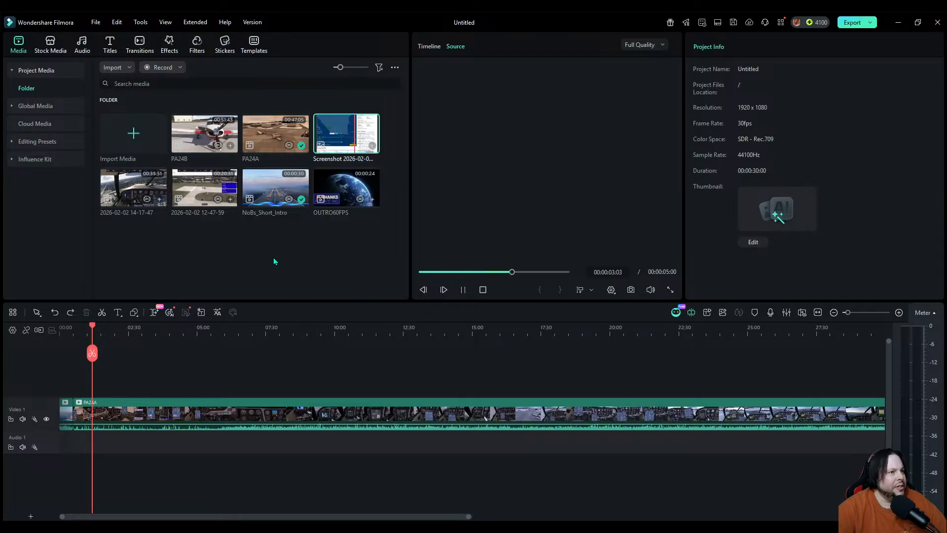
key(Delete)
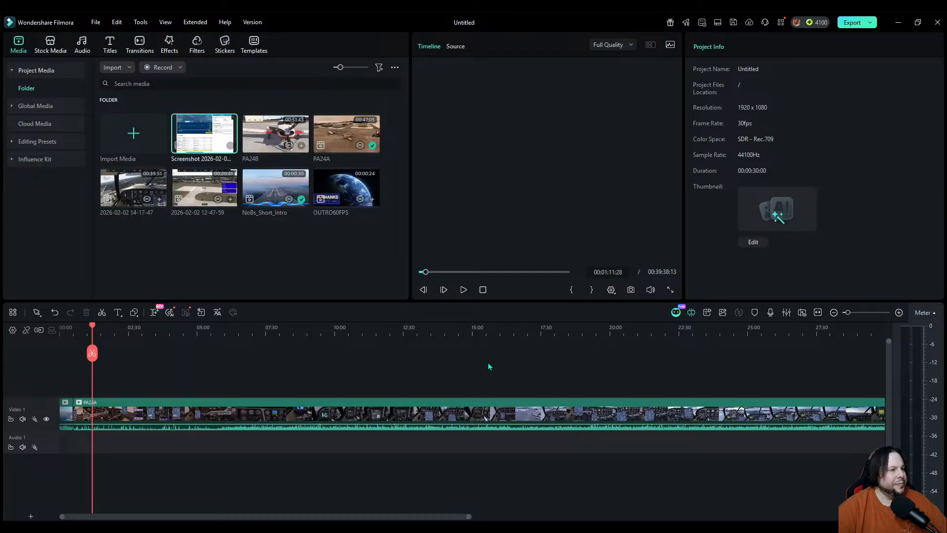
Step: Shift the PA24A clip later on the timeline to open a gap, and place the new screenshot image directly after the intro at 00:00:30:00
drag(187, 424, 364, 417)
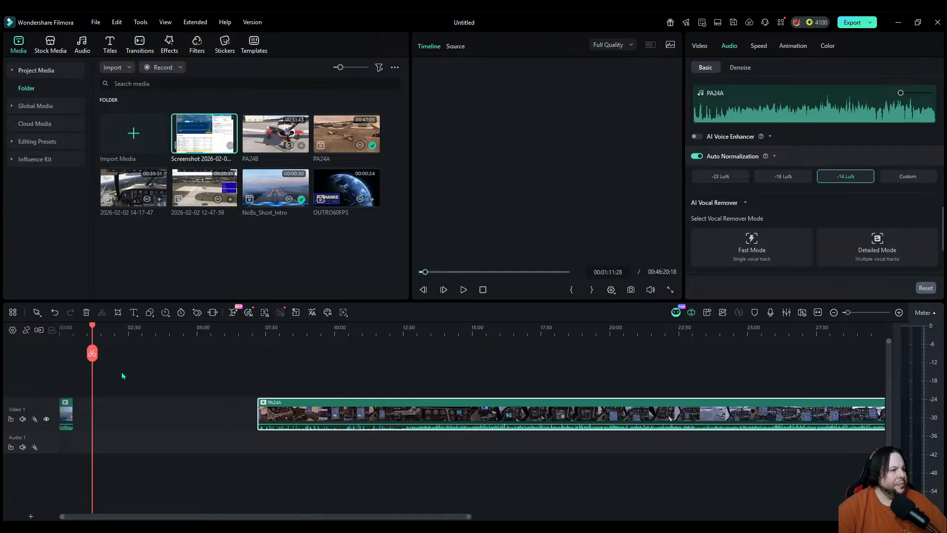
click(82, 359)
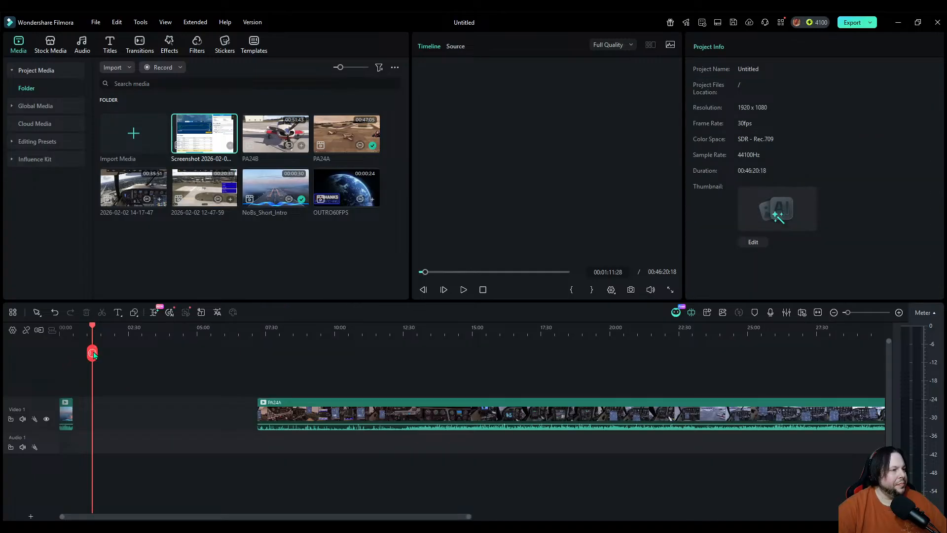
drag(93, 353, 73, 353)
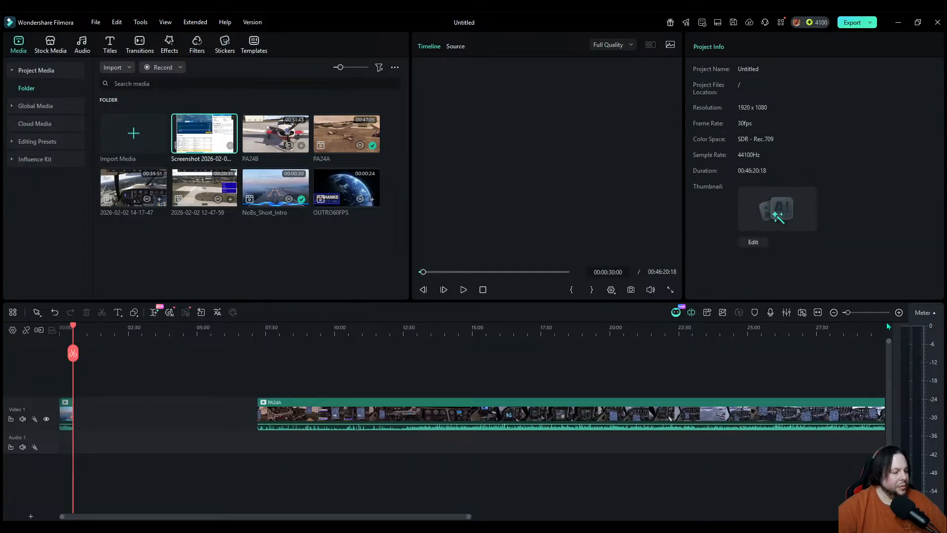
scroll(886, 322, up, 4)
scroll(886, 322, up, 2)
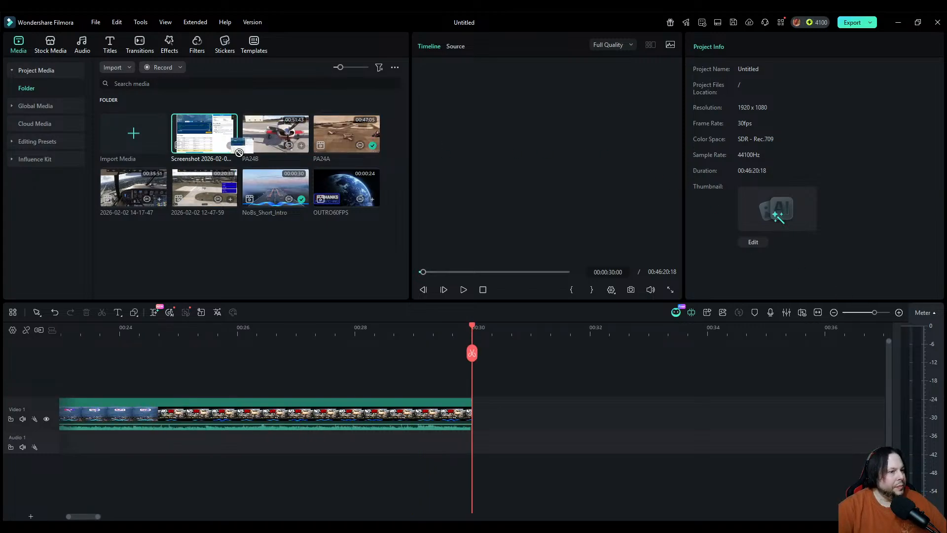
drag(237, 145, 475, 428)
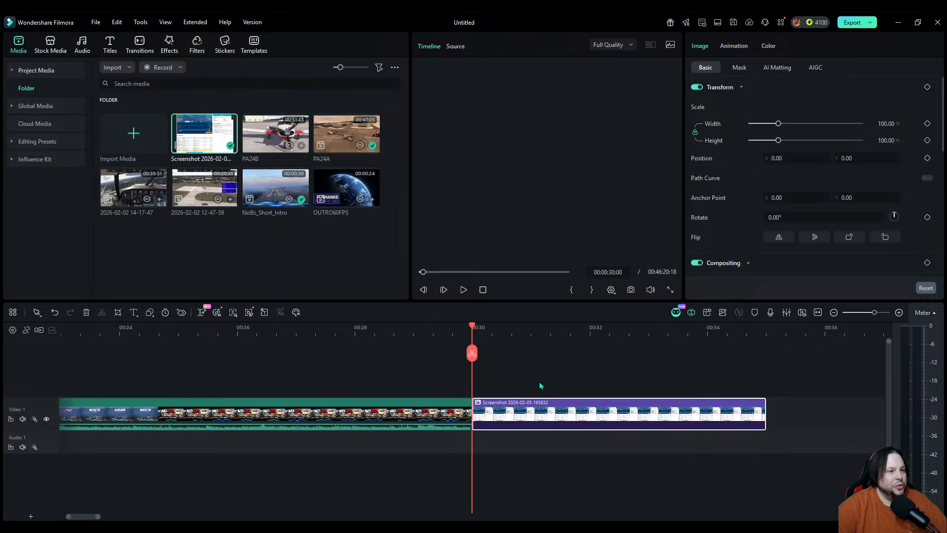
Step: Move the playhead to 00:00:30:29 over the screenshot clip and enlarge the preview area in width and height
click(529, 326)
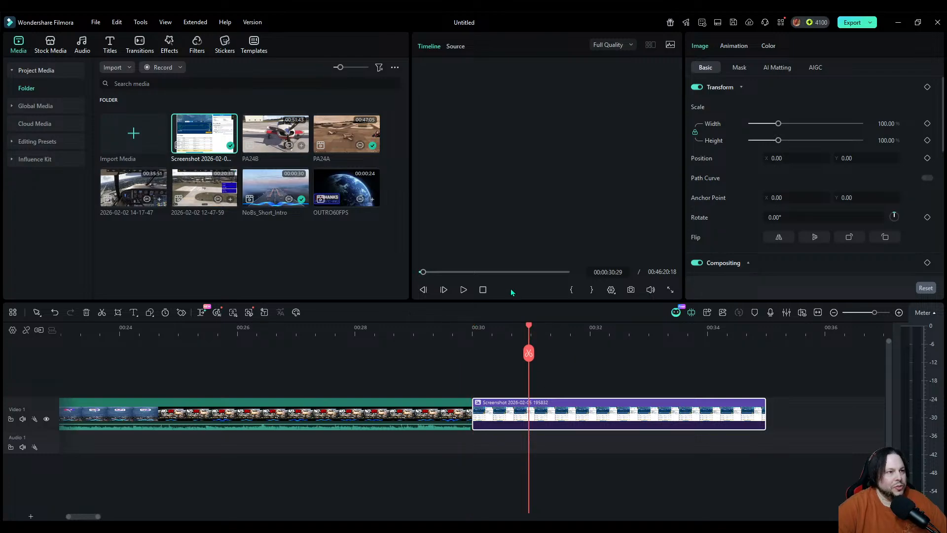
drag(410, 161, 238, 171)
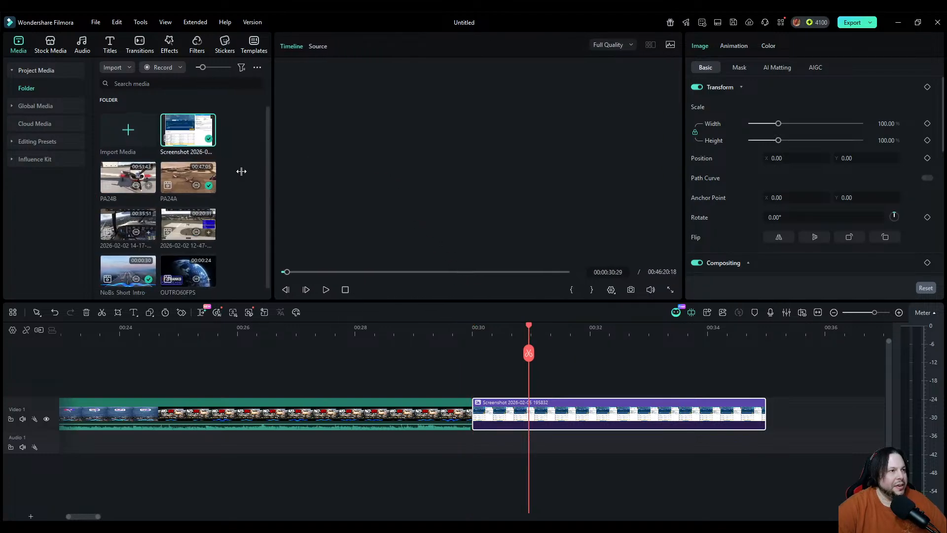
drag(684, 158, 794, 167)
drag(619, 301, 614, 386)
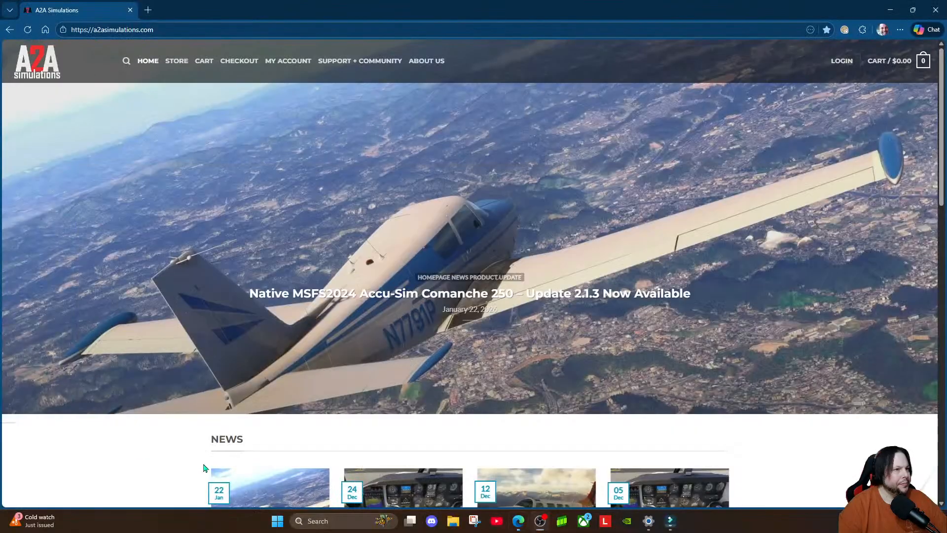
Step: Switch to the browser at a2asimulations.com and open the Accu-Sim Comanche (Native MSFS2024) product page from the store's Microsoft Flight Simulator 2024 category
click(206, 467)
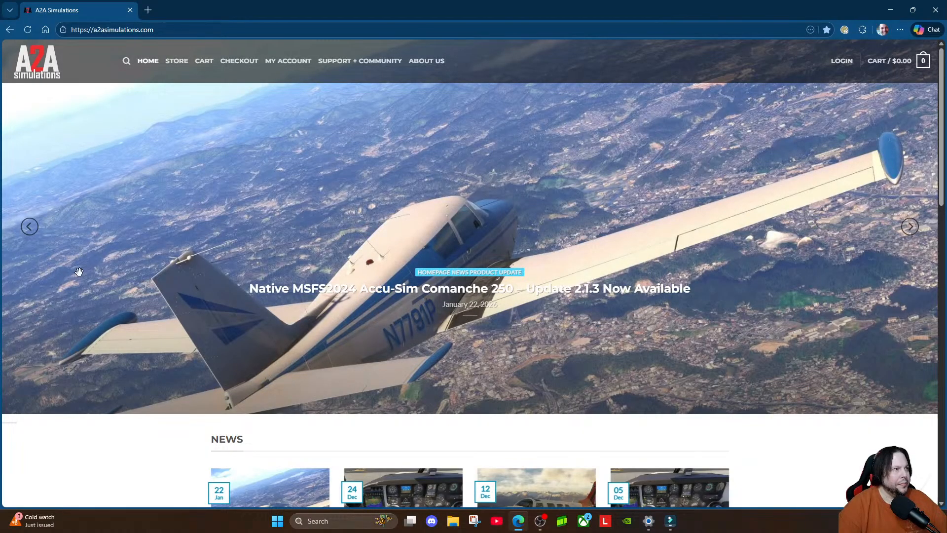
scroll(216, 271, down, 1)
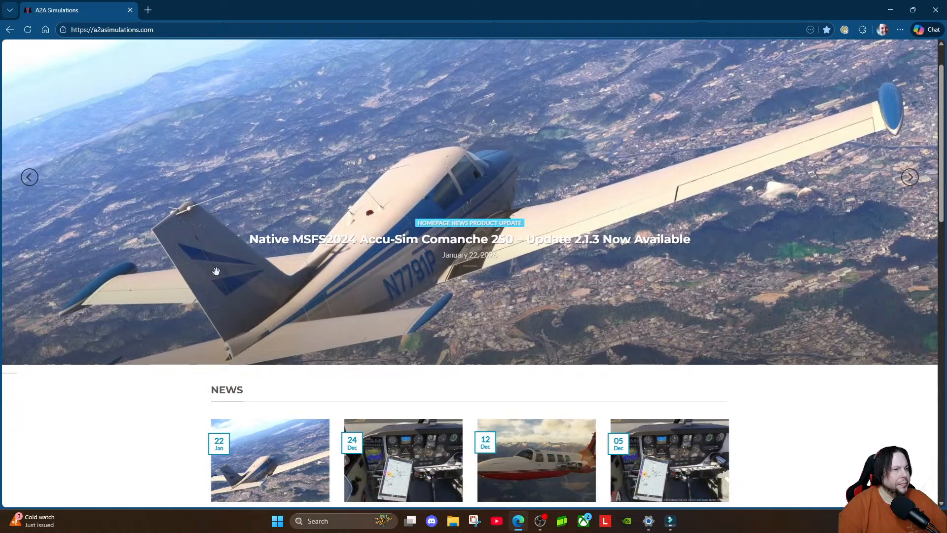
click(302, 247)
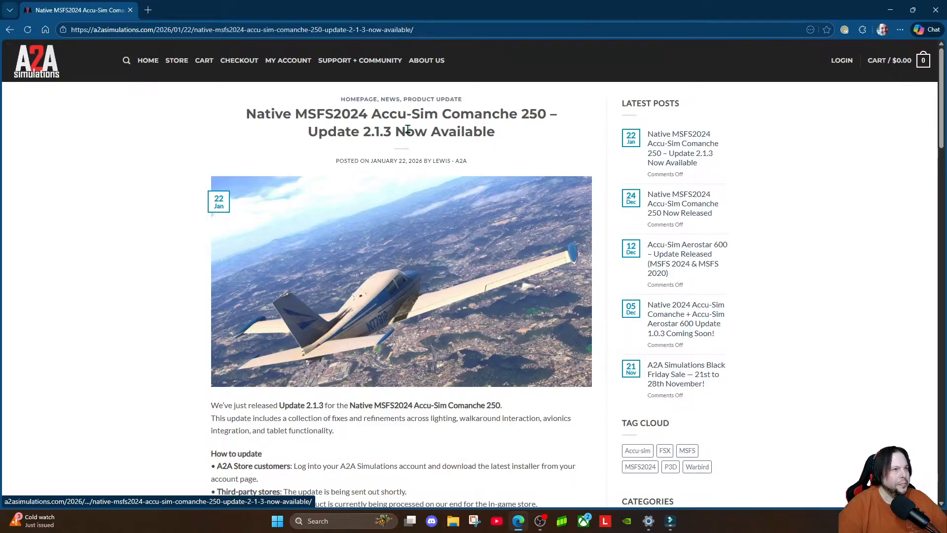
click(177, 61)
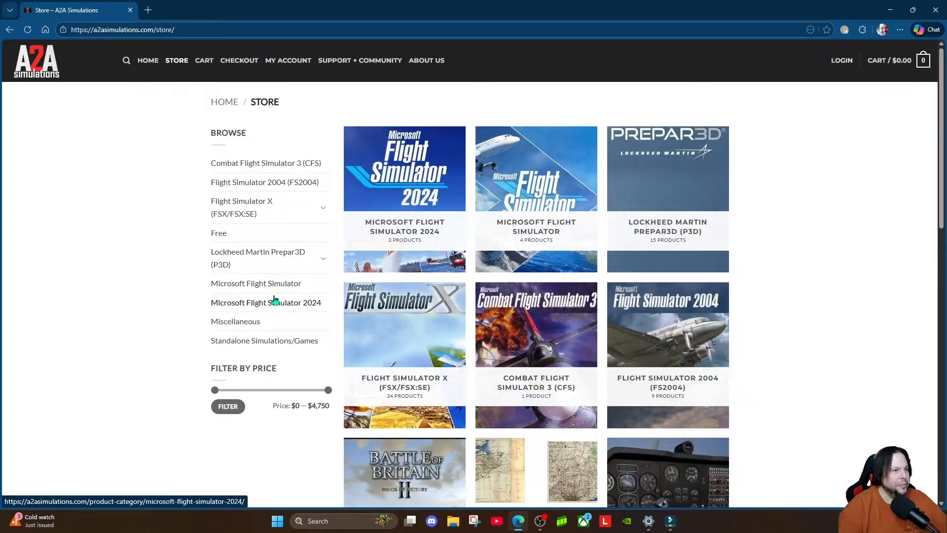
click(275, 303)
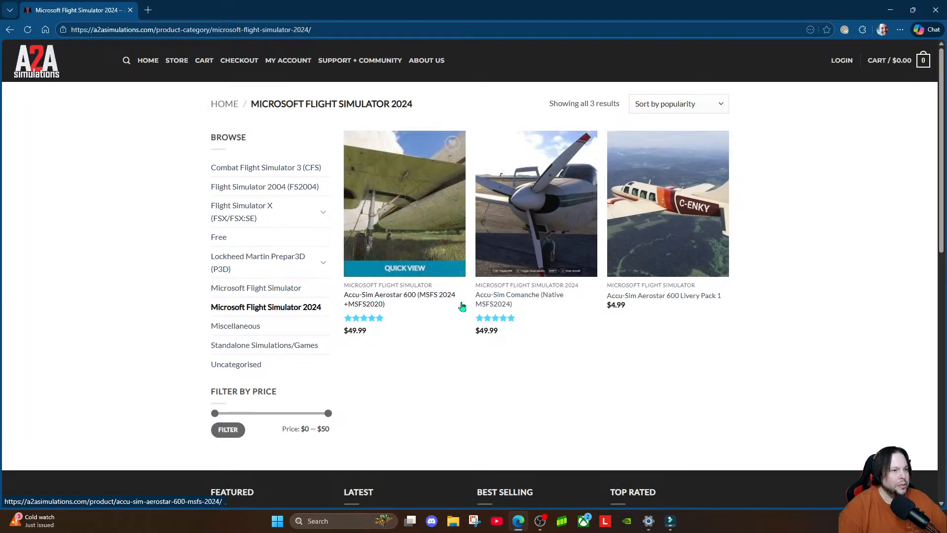
click(491, 298)
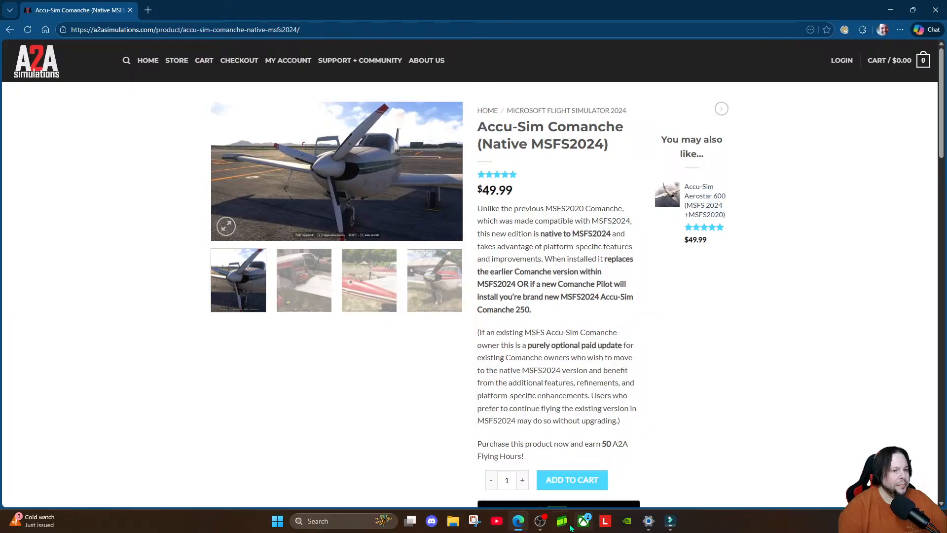
Step: Capture the whole Comanche product page area with Snipping Tool, and close the snip and the browser
click(474, 521)
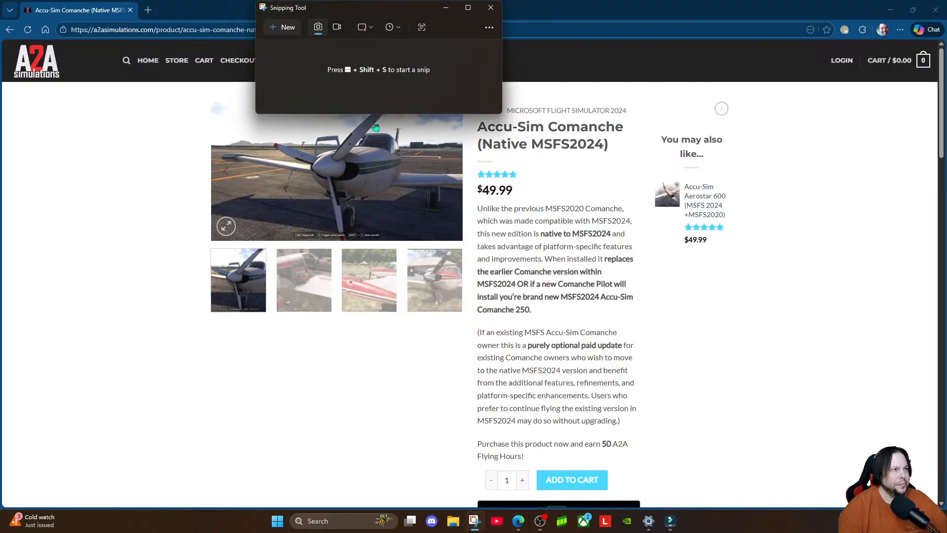
click(280, 29)
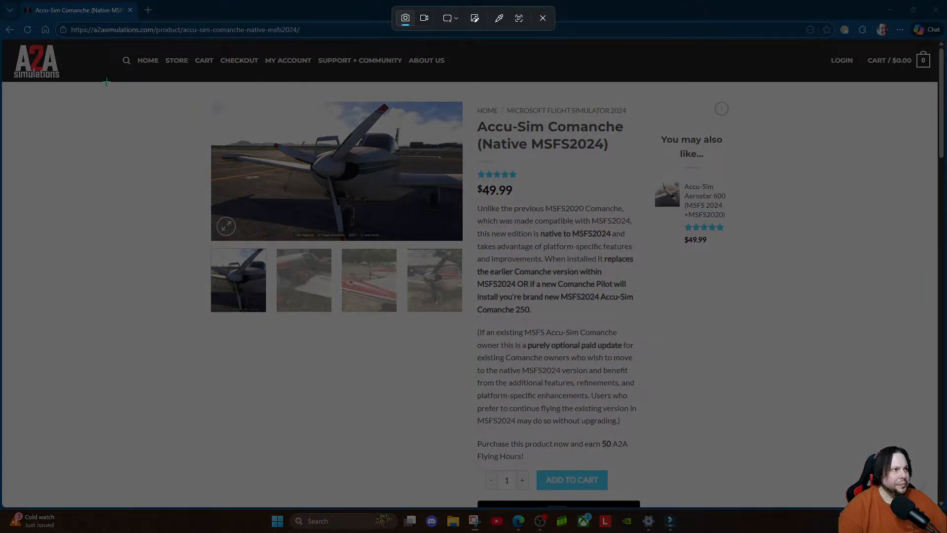
drag(7, 41, 939, 505)
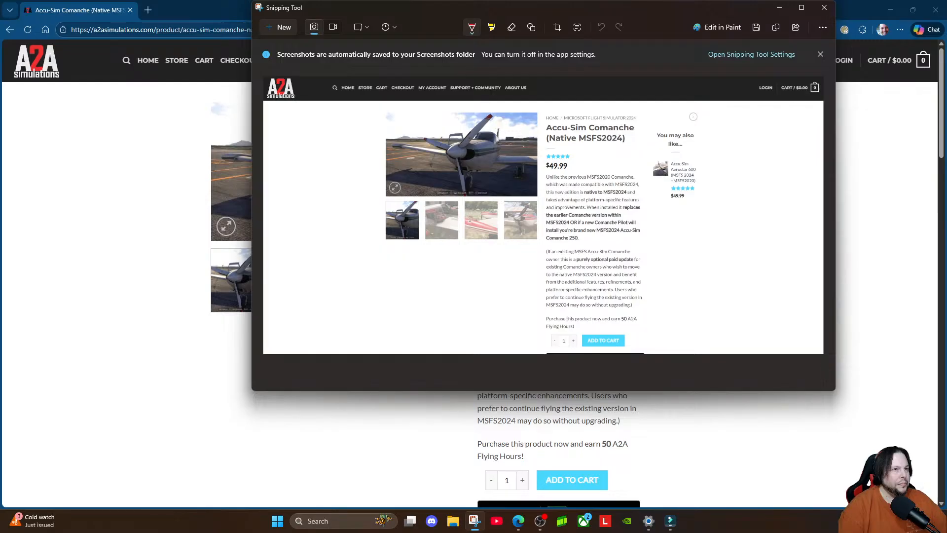
click(823, 7)
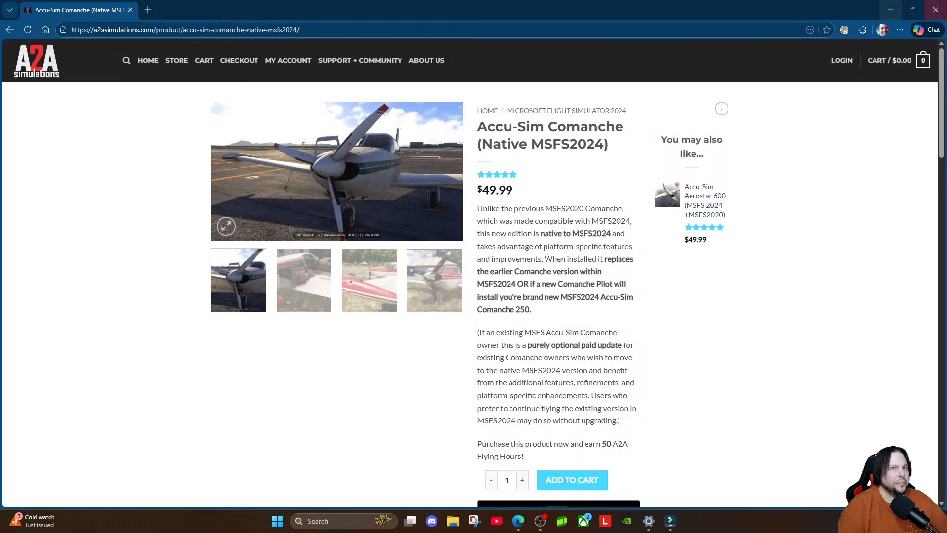
click(941, 13)
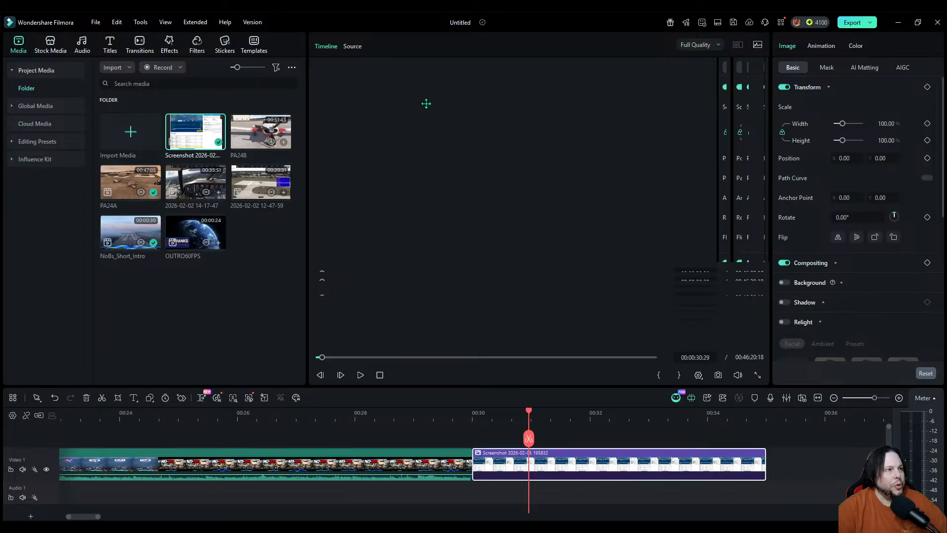
Step: Shift the first screenshot clip later, place the Comanche page screenshot directly after the intro, and return the playhead to 00:00:30:00
drag(611, 466, 768, 468)
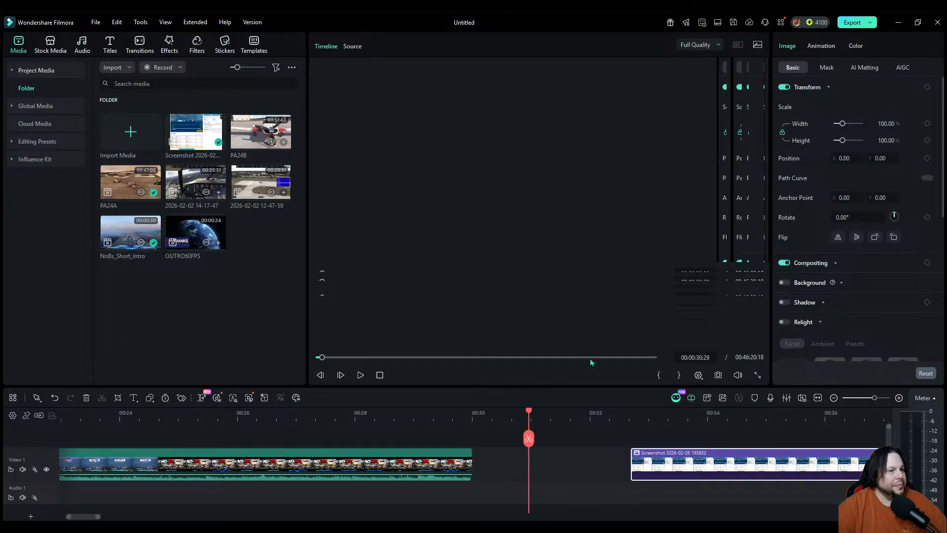
mouse_move(205, 140)
mouse_down()
mouse_move(461, 249)
mouse_move(563, 475)
mouse_move(472, 464)
mouse_up()
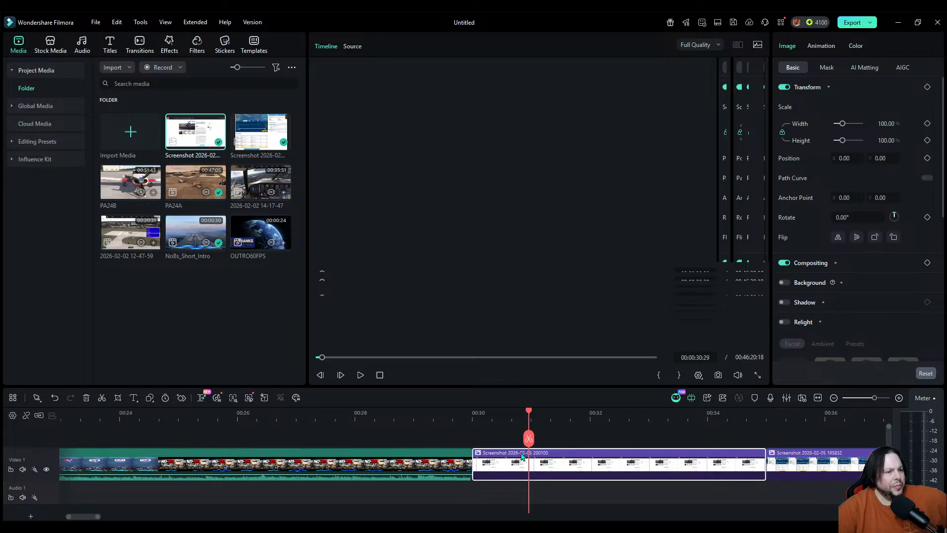
drag(529, 440, 472, 440)
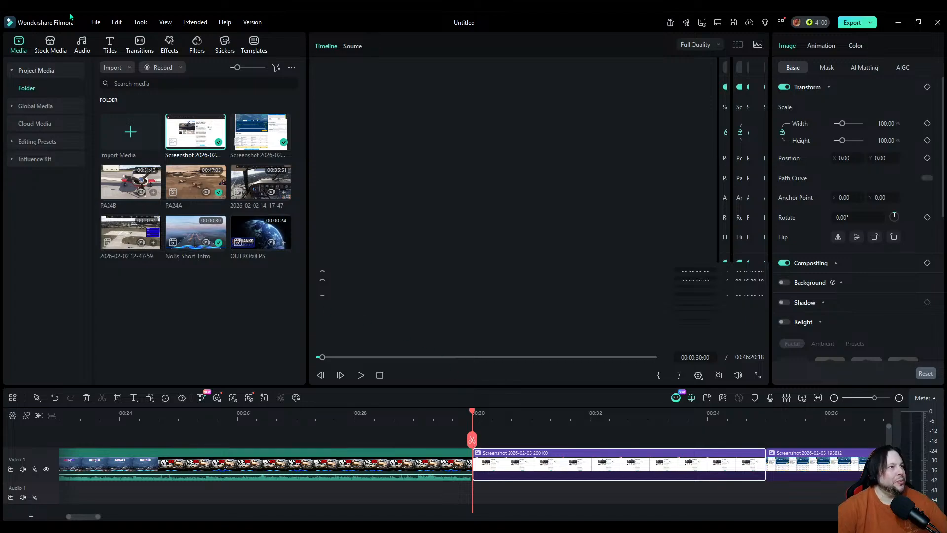
Step: Browse the Trending tracks of Universal Music in the audio library and listen to Level Up 134S
click(80, 44)
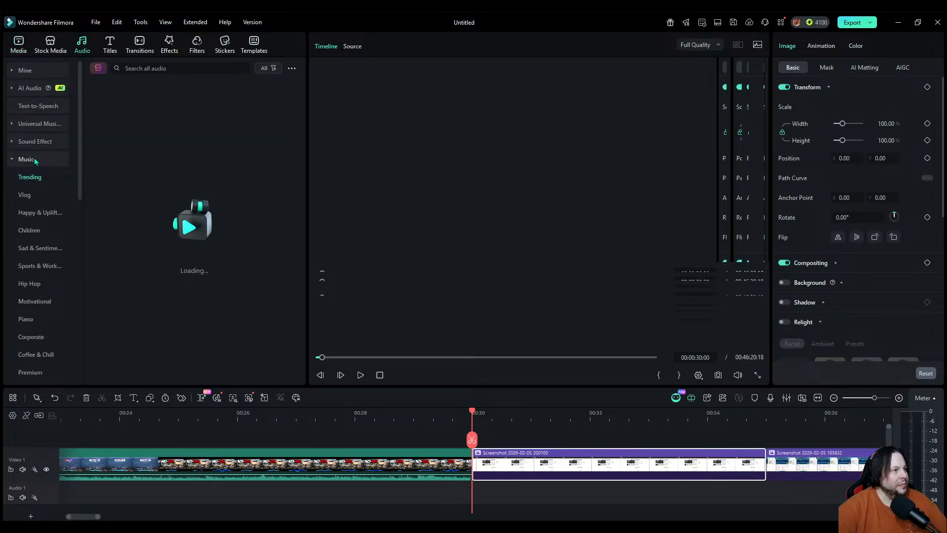
click(34, 127)
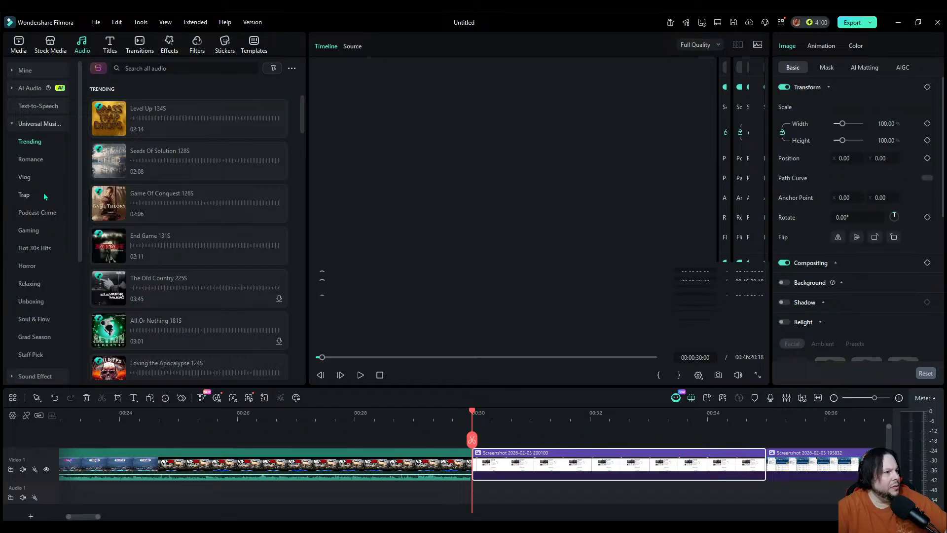
click(39, 231)
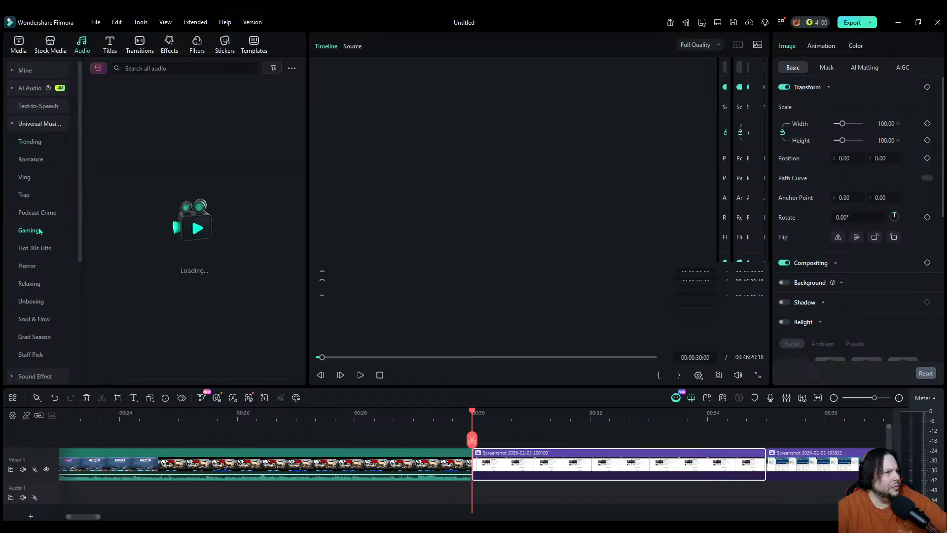
click(29, 144)
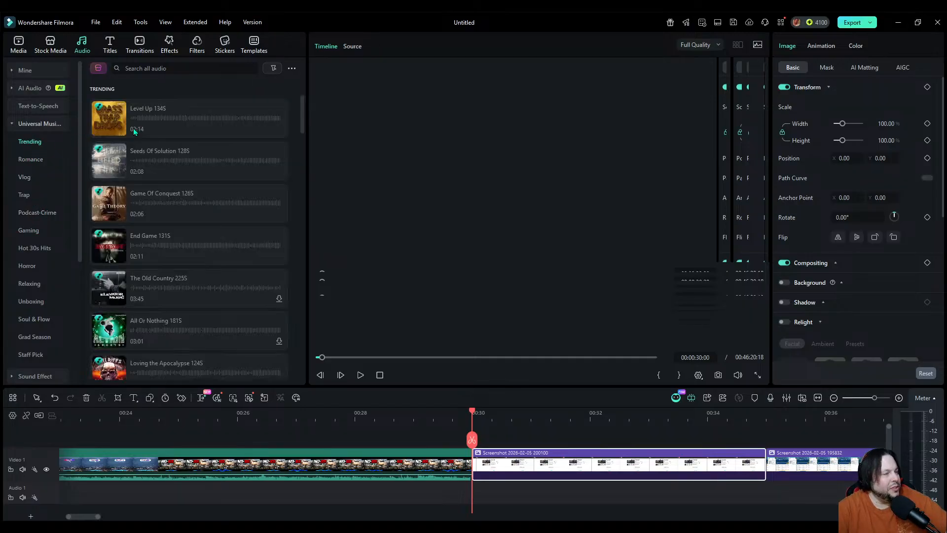
click(111, 121)
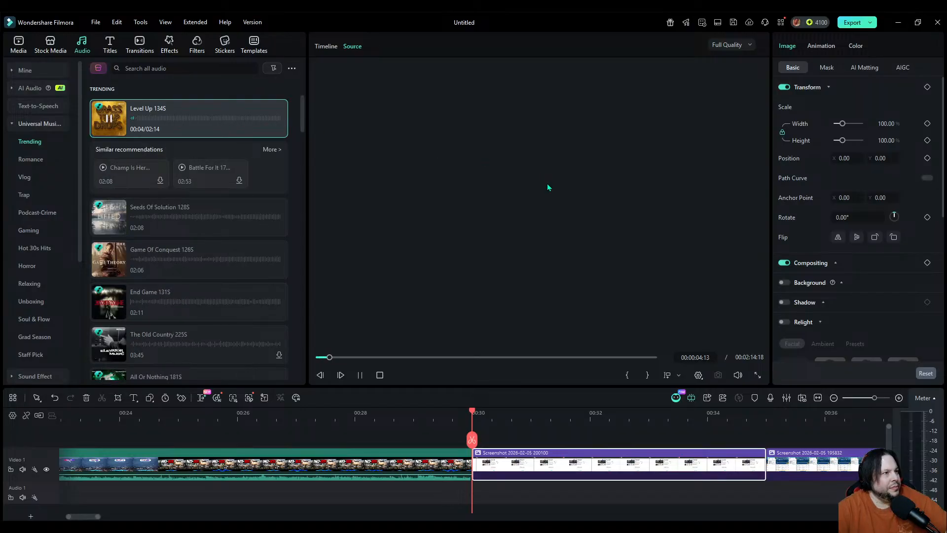
click(112, 117)
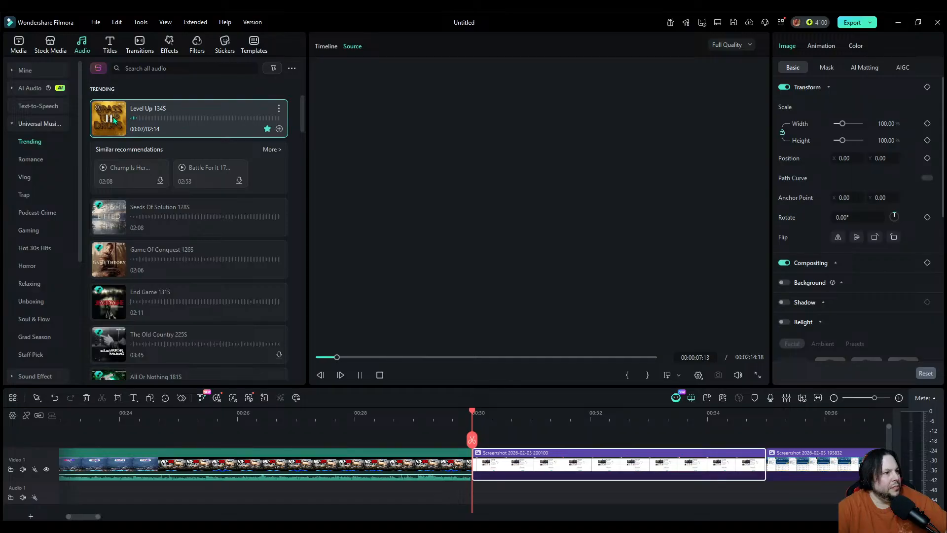
Step: Listen to Seeds Of Solution 128S, several passages of Game Of Conquest 126S, and End Game 131S
click(109, 215)
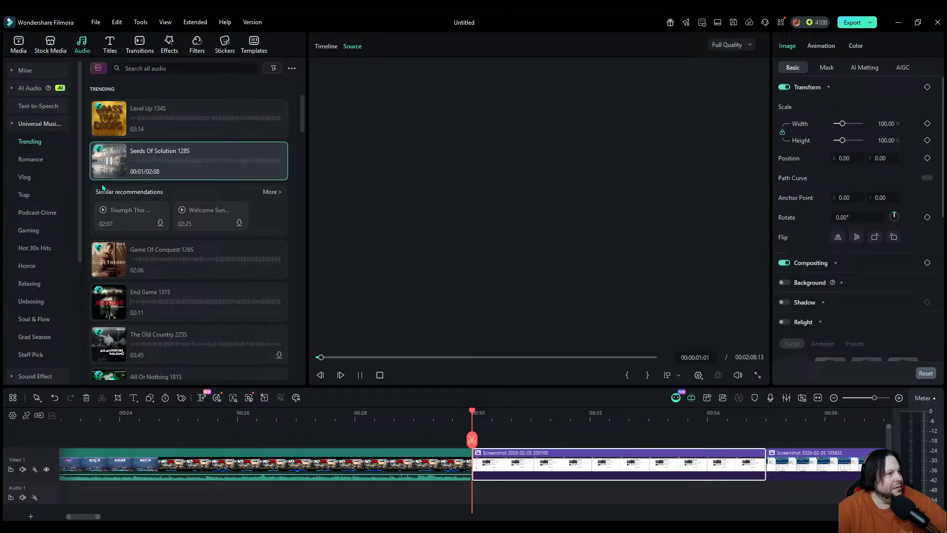
click(109, 261)
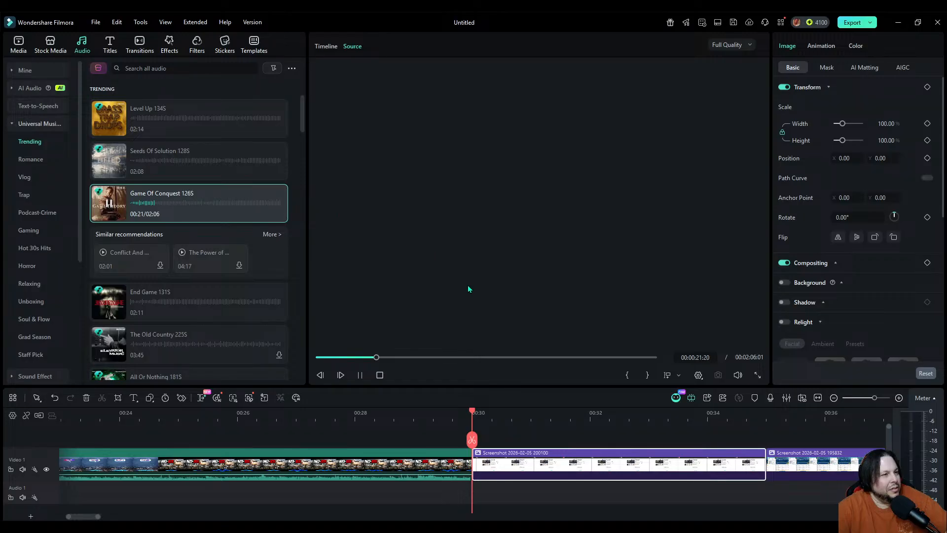
drag(381, 357, 473, 357)
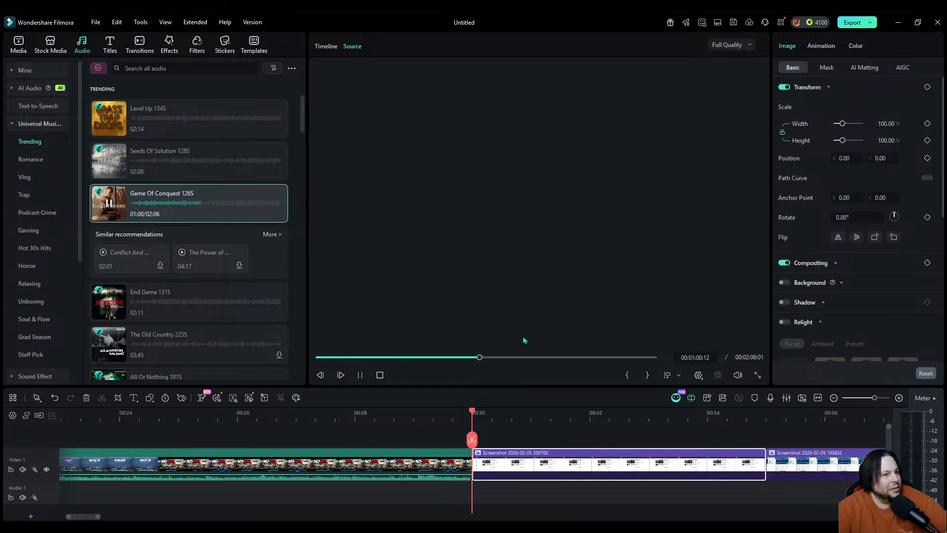
drag(482, 357, 574, 357)
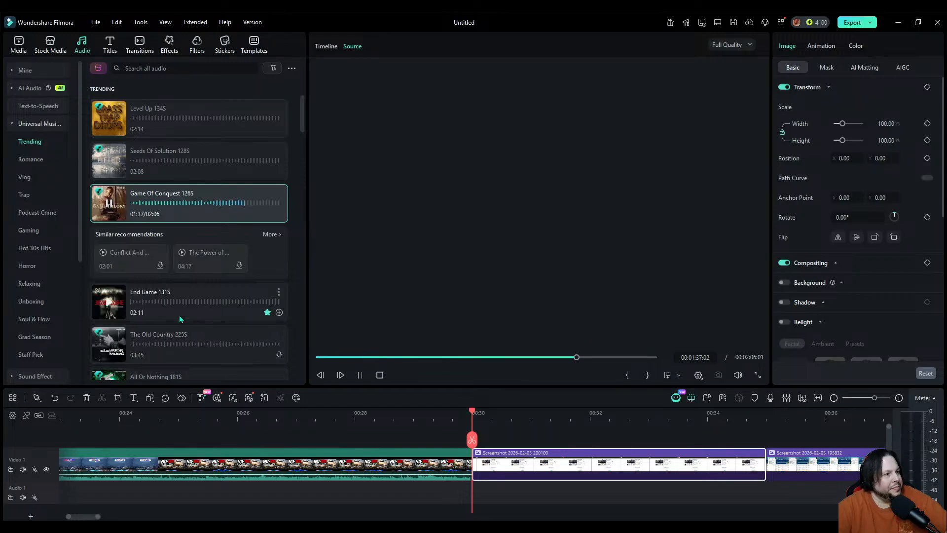
click(111, 304)
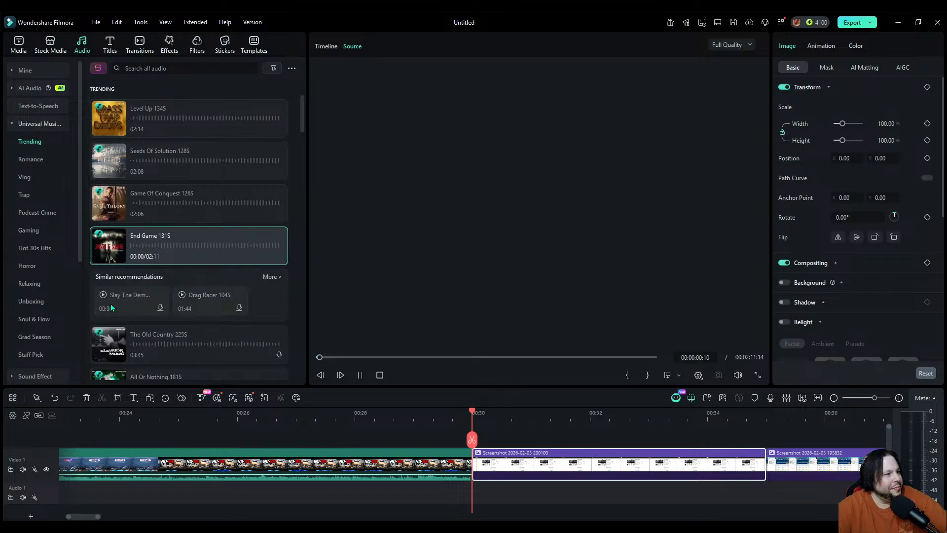
Step: Listen to The Old Country 225S in the Trending tracks, stop its playback and add it to the favorites
scroll(110, 297, down, 1)
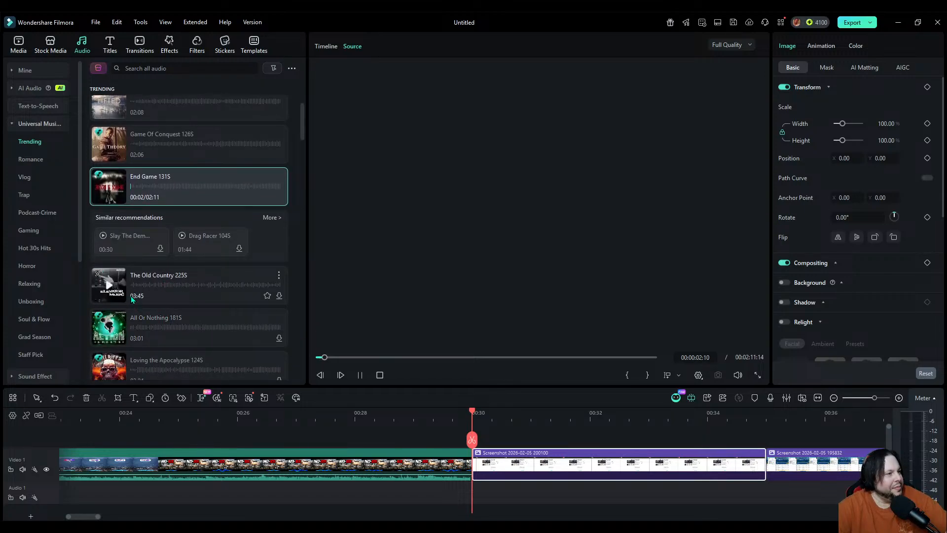
click(112, 284)
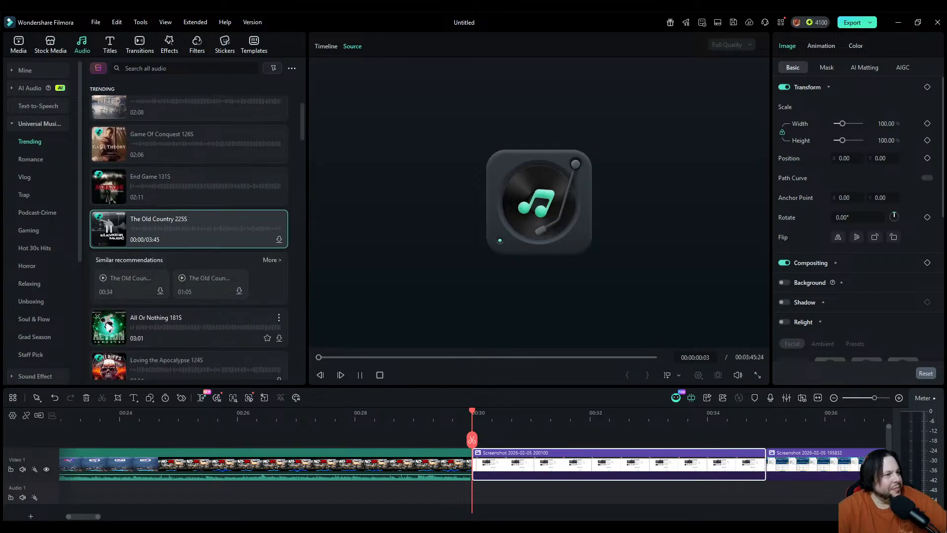
scroll(110, 296, down, 1)
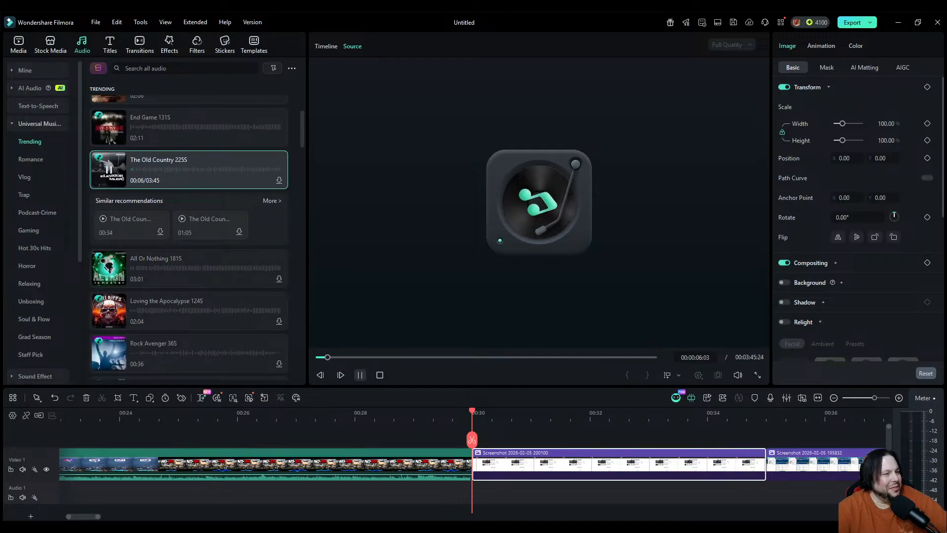
click(360, 374)
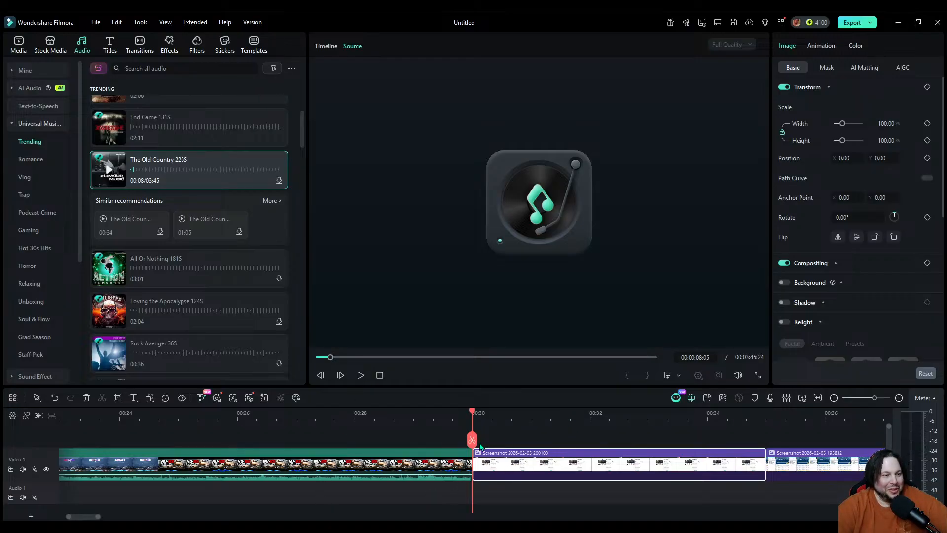
drag(479, 445, 498, 447)
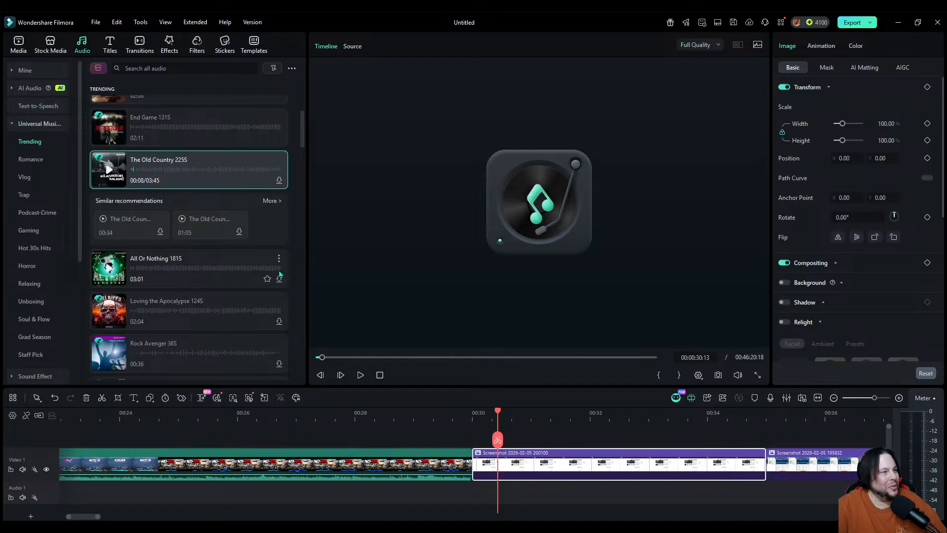
click(267, 180)
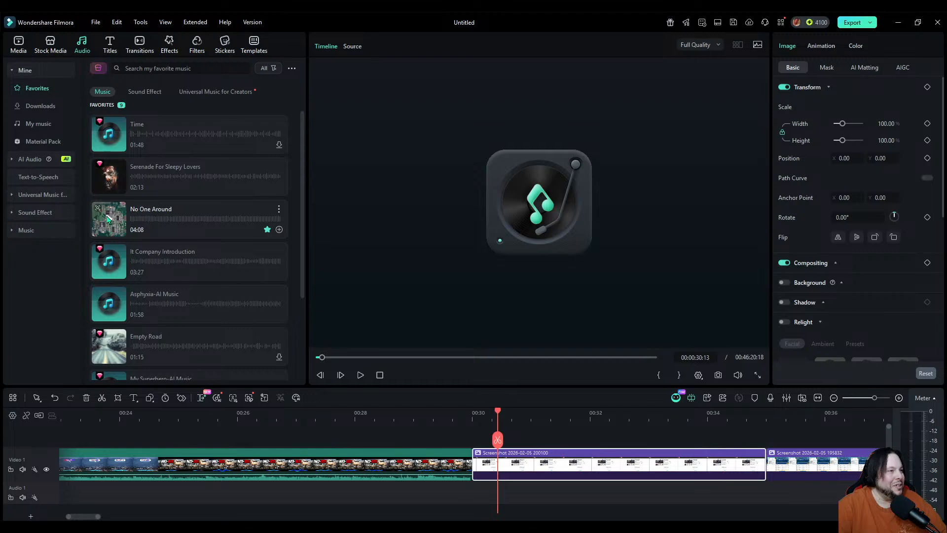
Step: Listen to the favorite music tracks No One Around, Serenade For Sleepy Lovers, Time, It Company Introduction and Asphyxia-AI Music
click(108, 219)
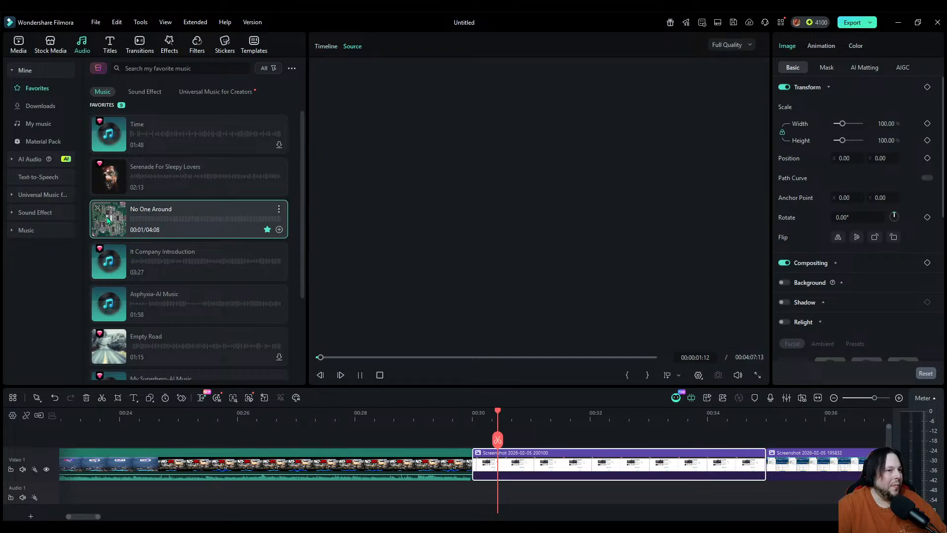
click(108, 179)
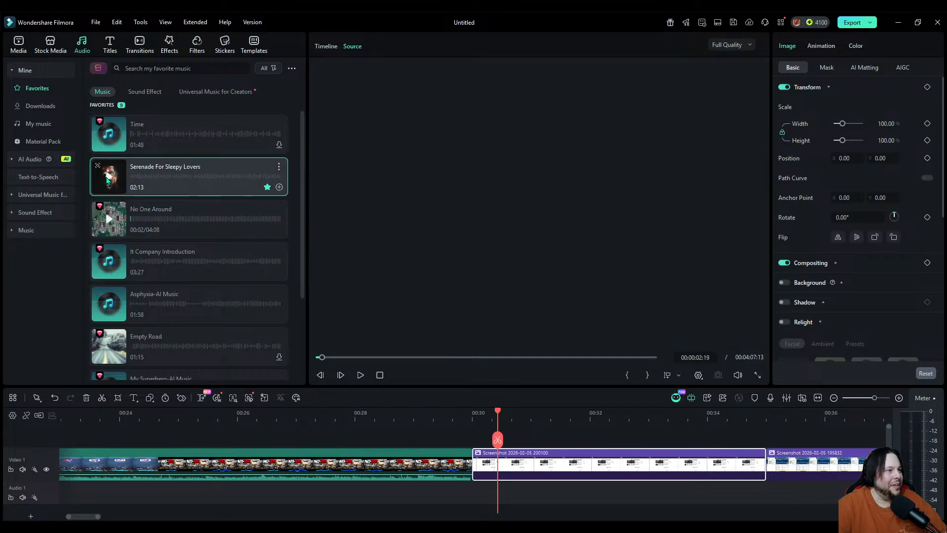
click(111, 138)
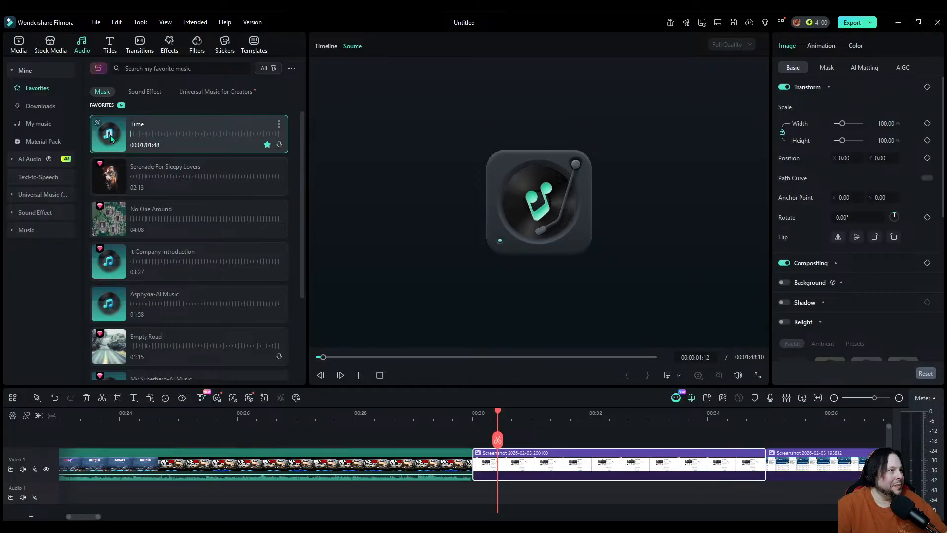
click(111, 138)
click(113, 267)
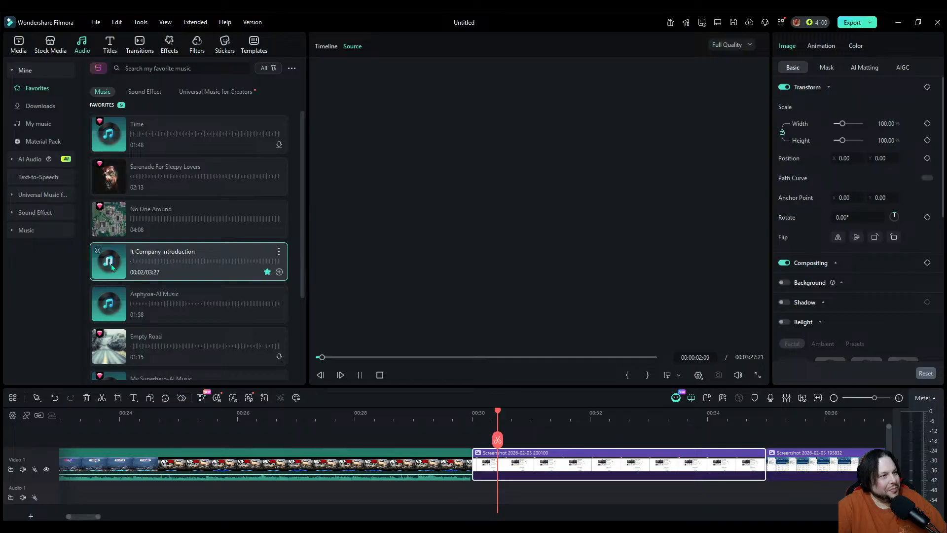
click(113, 309)
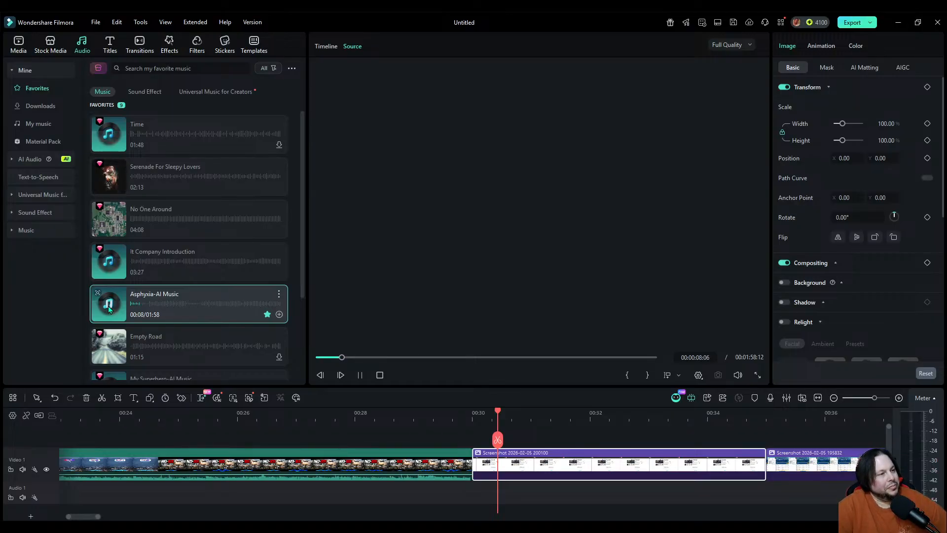
click(110, 308)
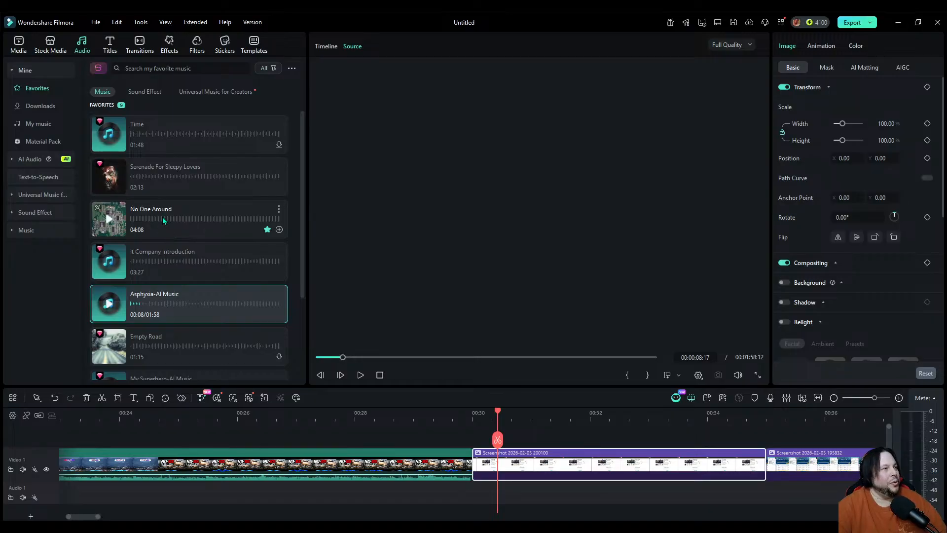
Step: Place The Old Country 225S from the Universal Music favorites on the Audio 1 track at 00:00:30:00, below the first screenshot
click(193, 92)
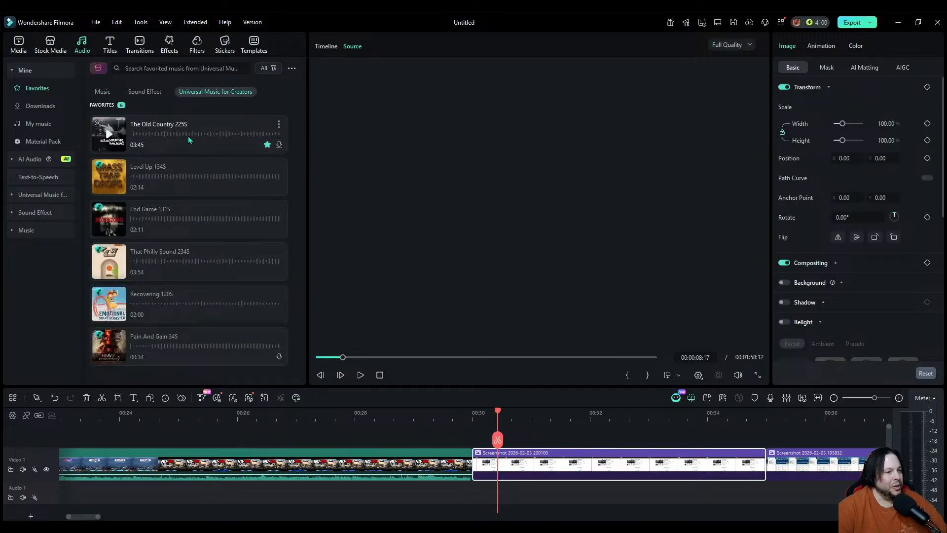
drag(497, 440, 473, 441)
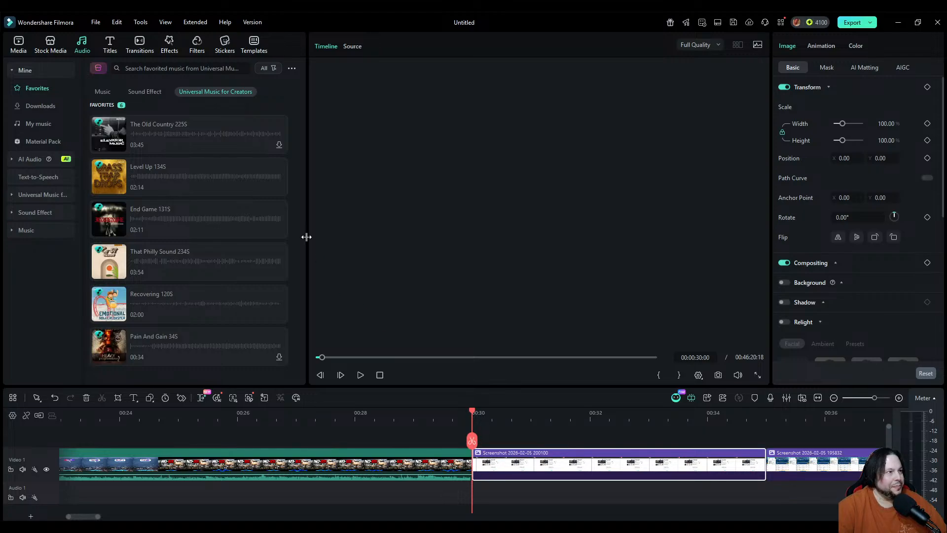
drag(185, 133, 475, 497)
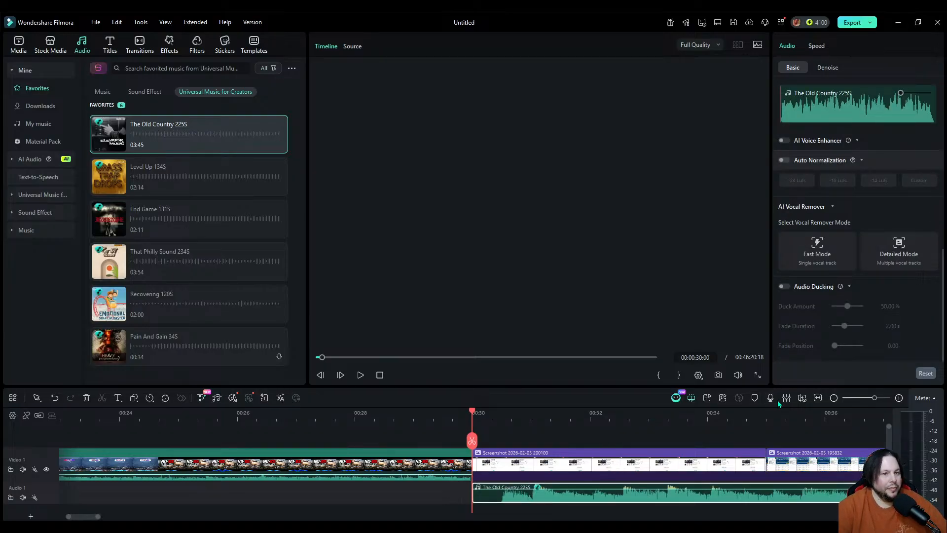
Step: Set the playhead to 00:00:29:27, select the intro clip and examine the end of its audio waveform enlarged
click(898, 397)
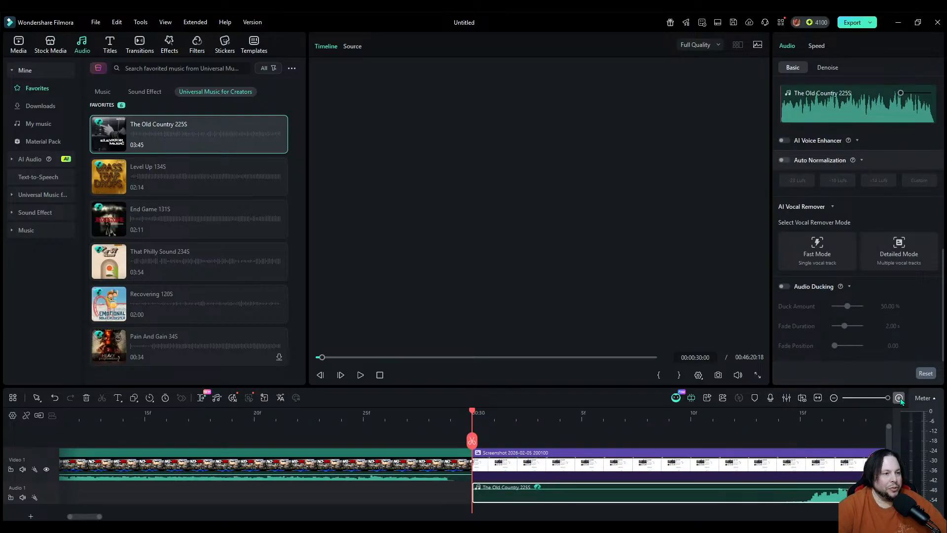
click(899, 398)
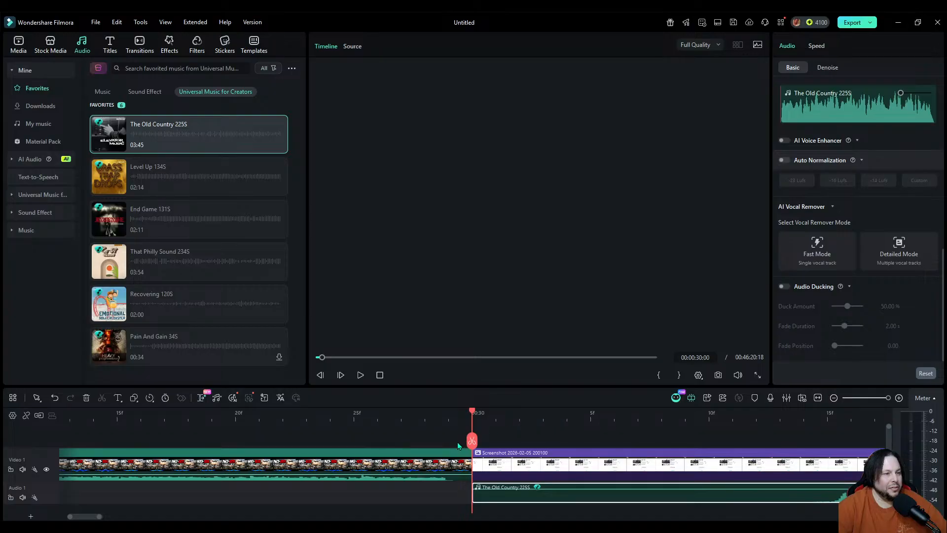
drag(472, 441, 409, 446)
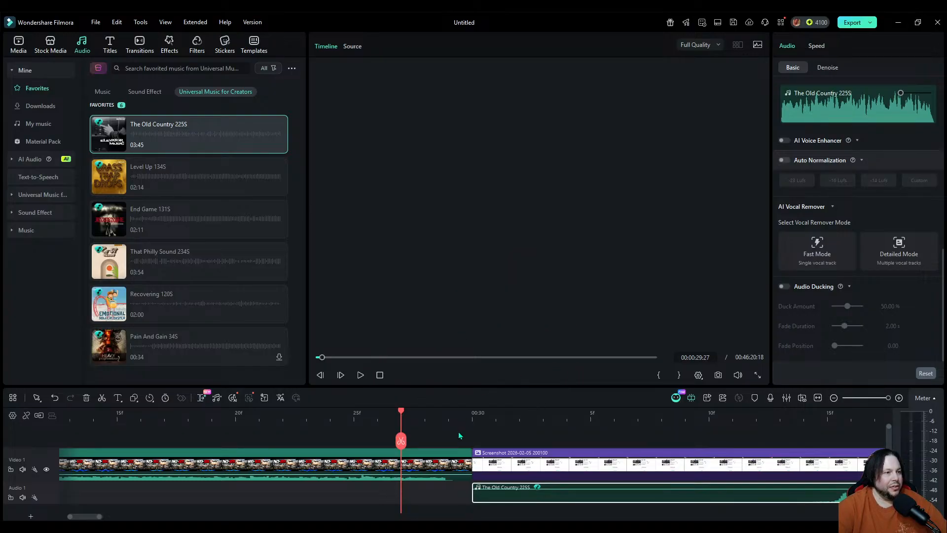
click(370, 476)
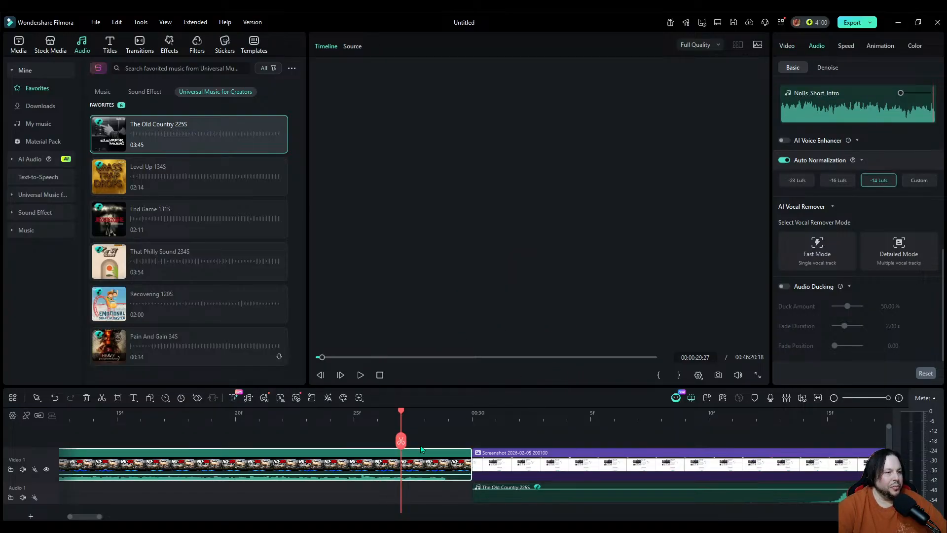
click(899, 397)
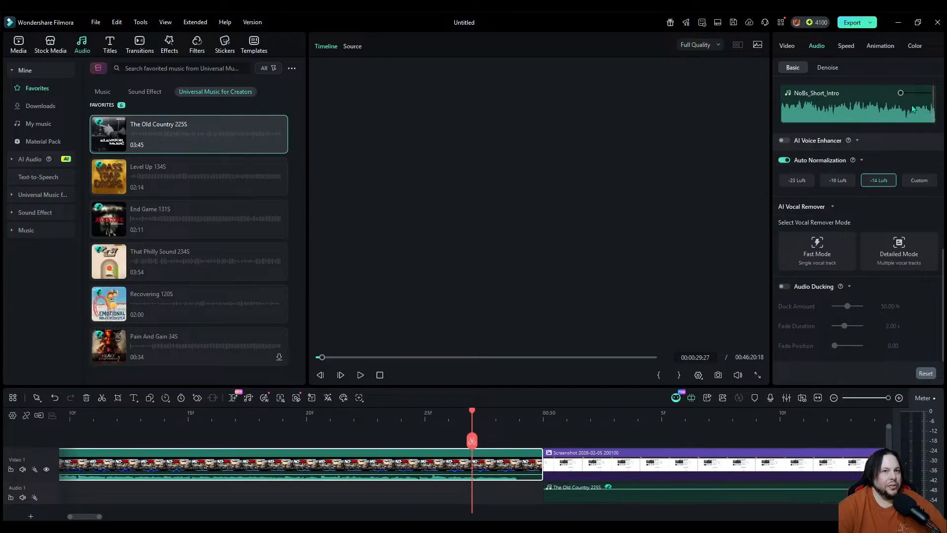
drag(902, 93, 916, 93)
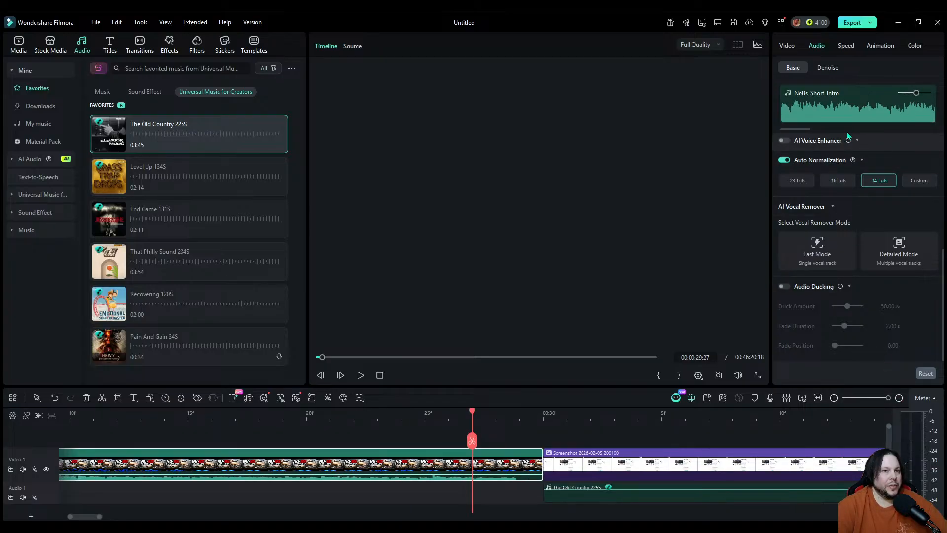
drag(804, 134, 937, 134)
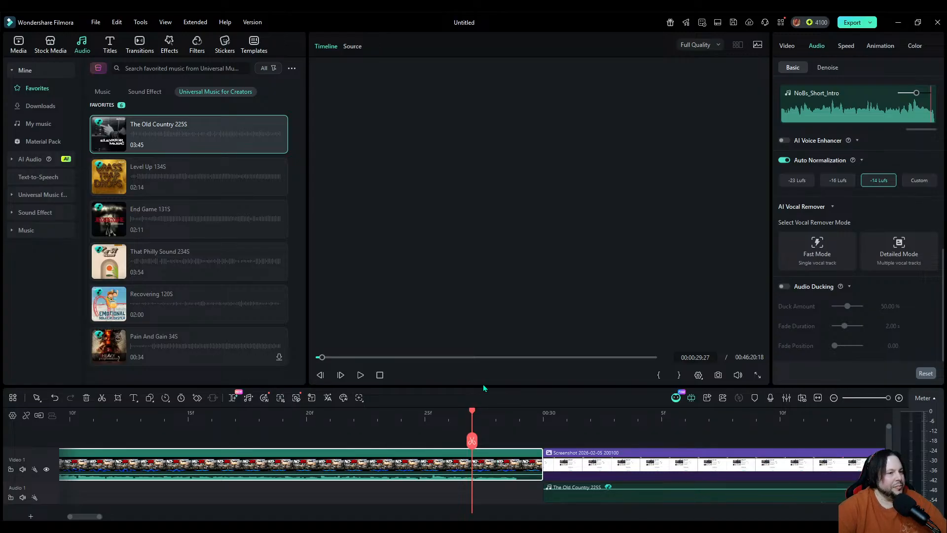
drag(484, 386, 486, 281)
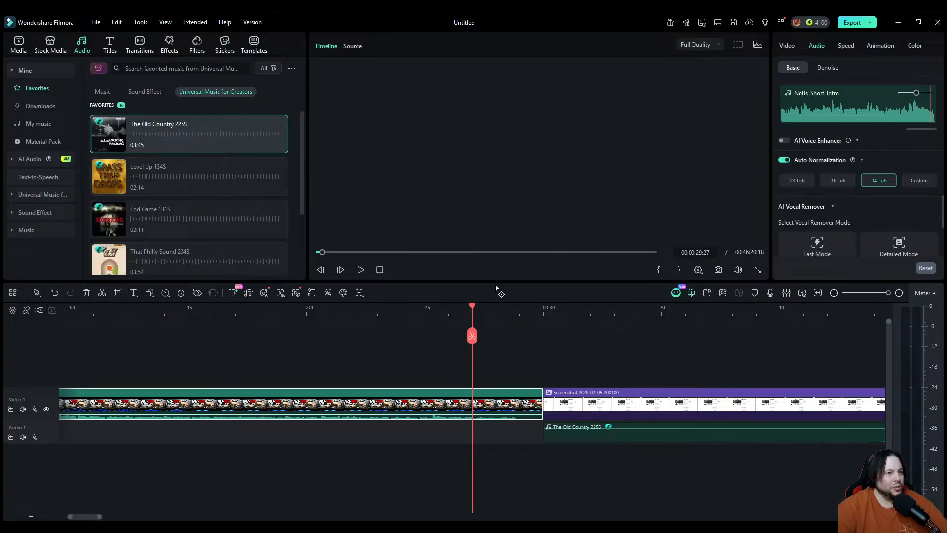
drag(495, 280, 495, 419)
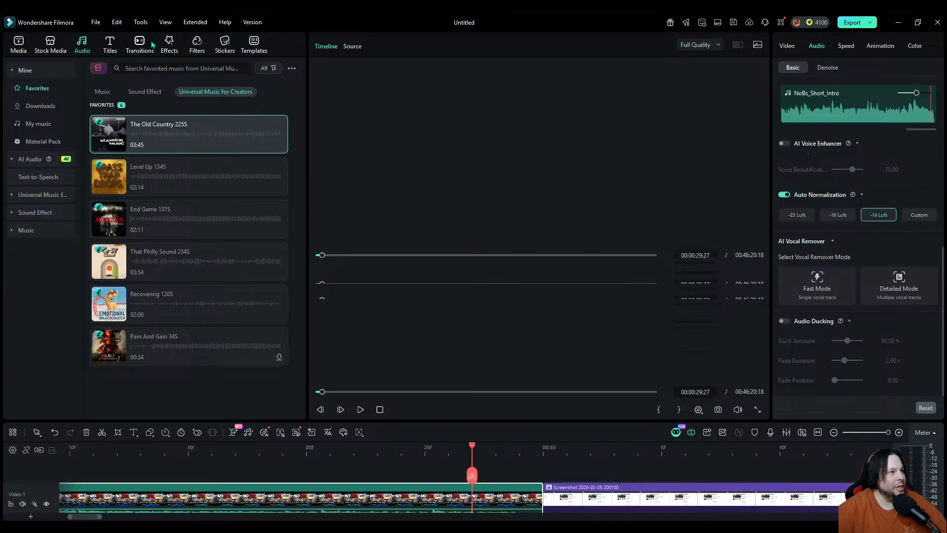
Step: Add the first Subscribe sticker on a new track above the intro at 00:00:29:27 and enlarge the timeline area
click(223, 43)
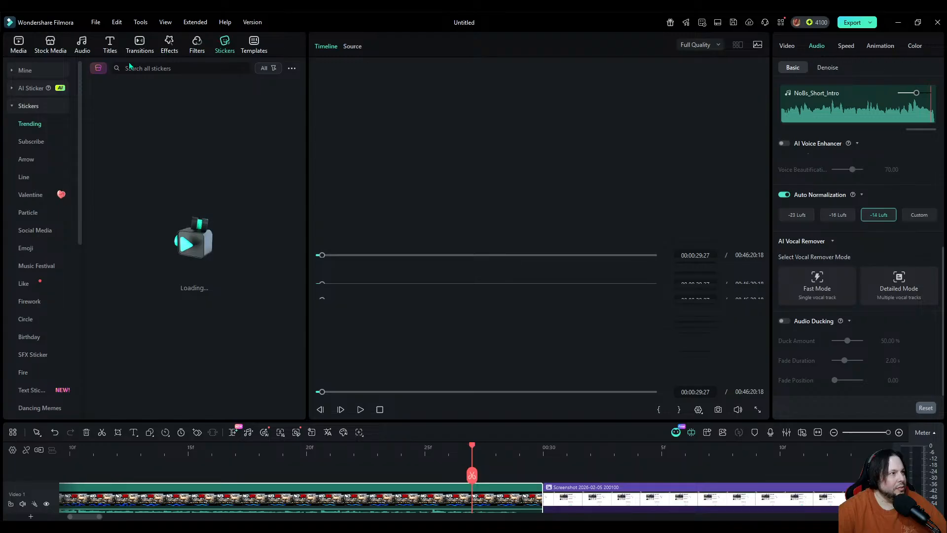
click(30, 141)
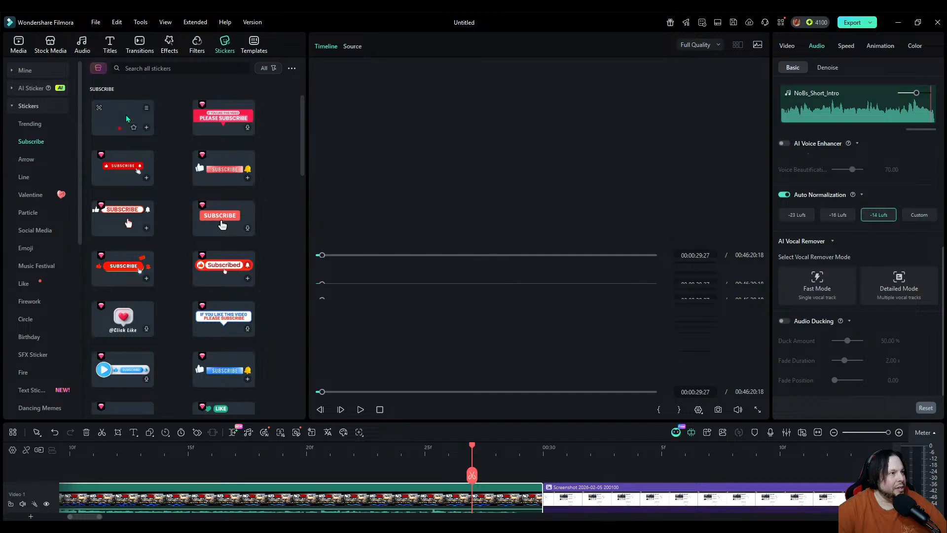
drag(125, 114, 477, 471)
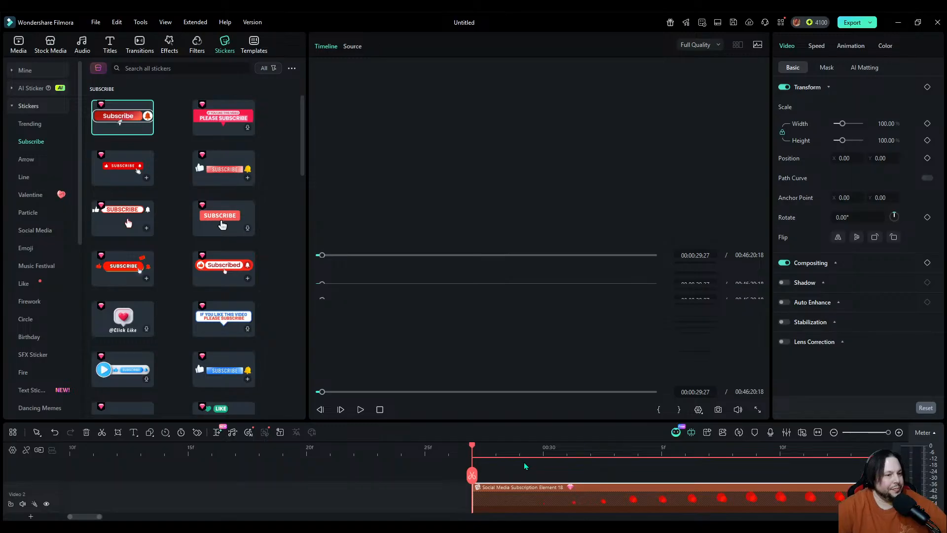
scroll(531, 482, down, 1)
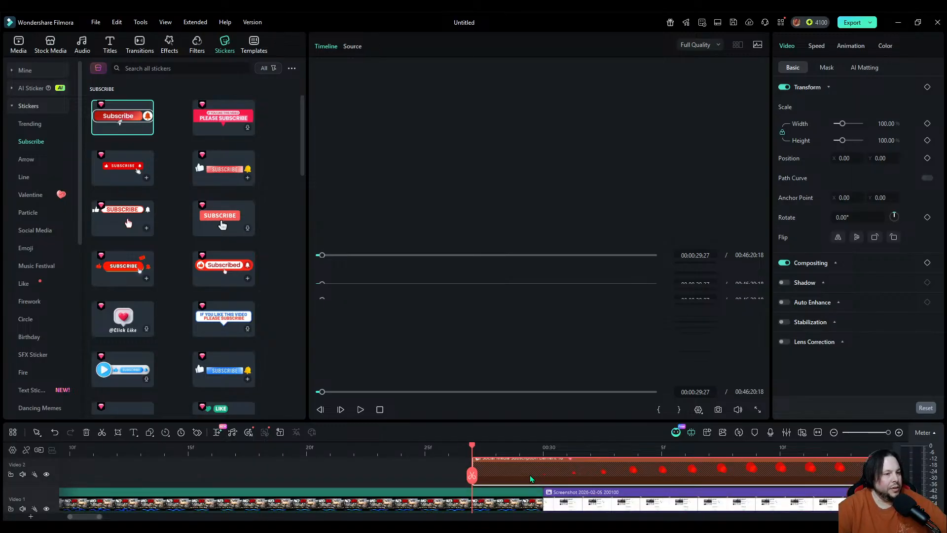
drag(624, 420, 623, 384)
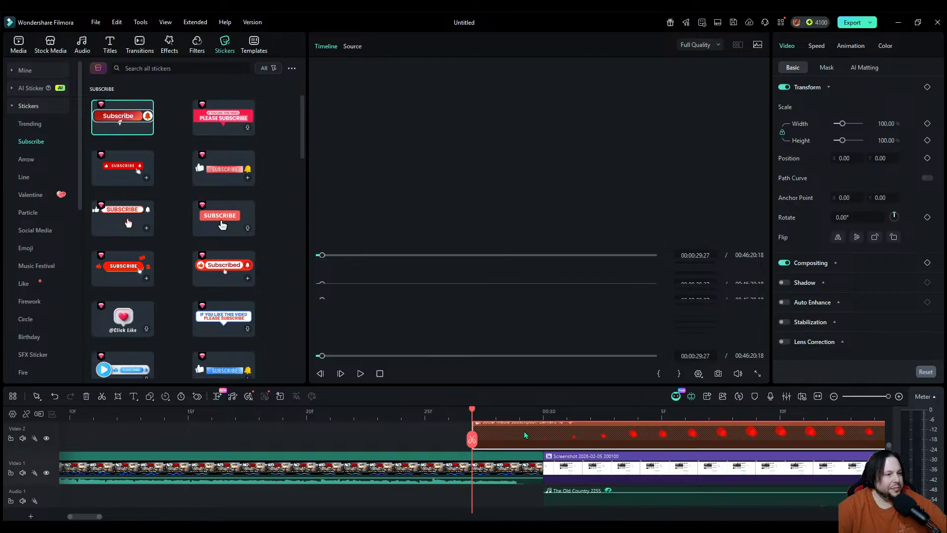
Step: Move the Subscribe sticker about two seconds earlier so it overlaps the end of the intro, and play that passage
drag(474, 441, 449, 433)
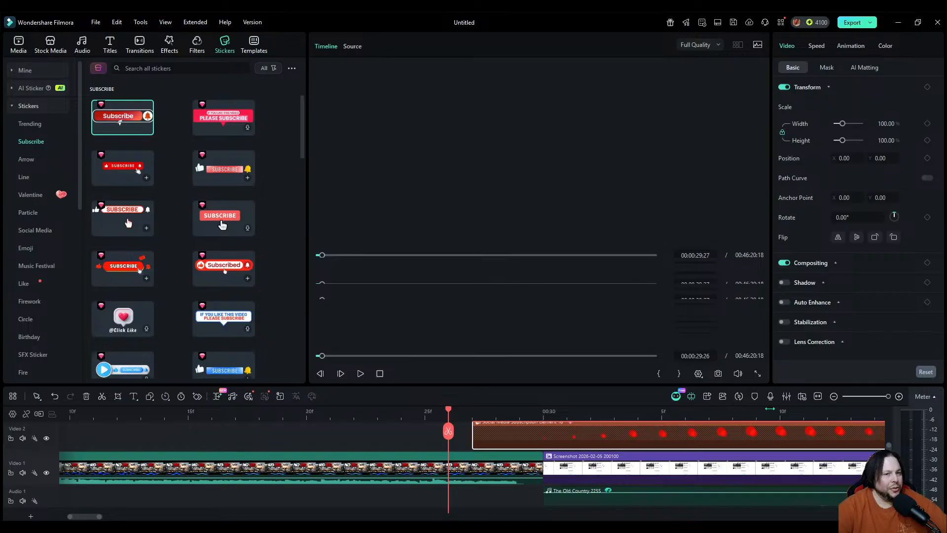
click(834, 396)
click(834, 396)
click(834, 396)
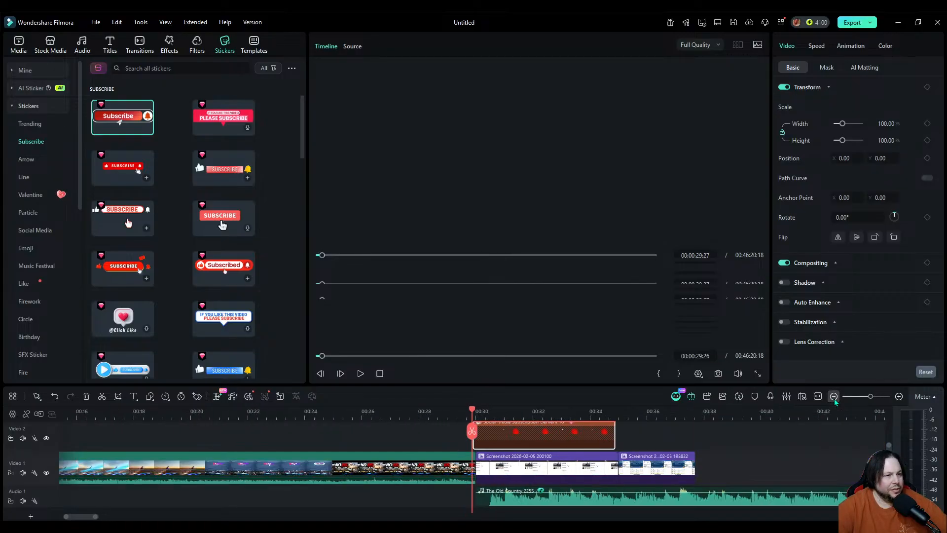
drag(472, 432, 426, 433)
drag(544, 437, 426, 434)
click(360, 373)
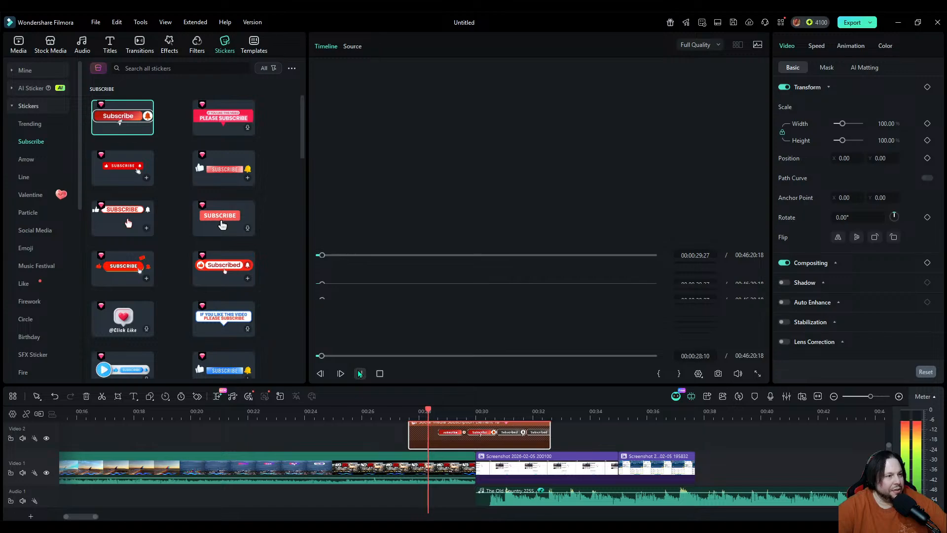
key(space)
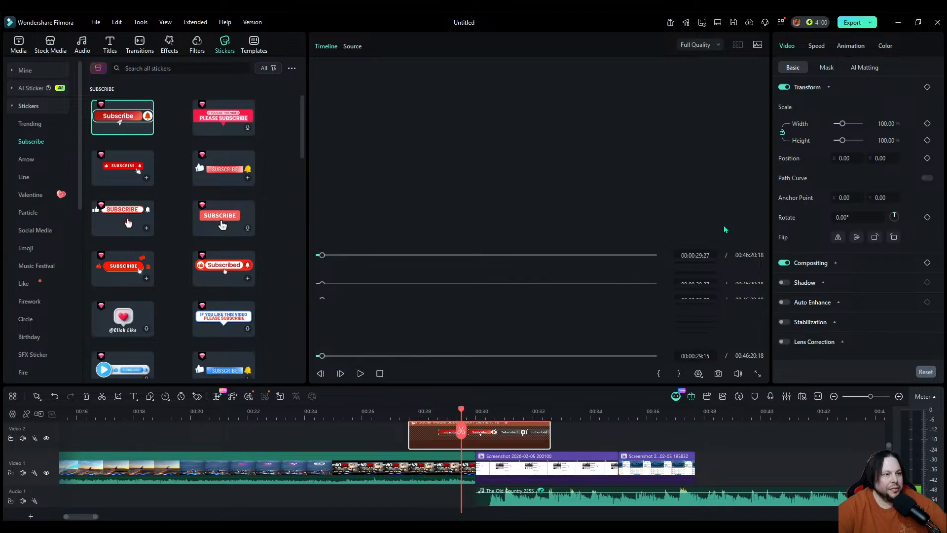
Step: Select the intro clip and jump to 00:00:28:24 in its audio waveform
click(430, 466)
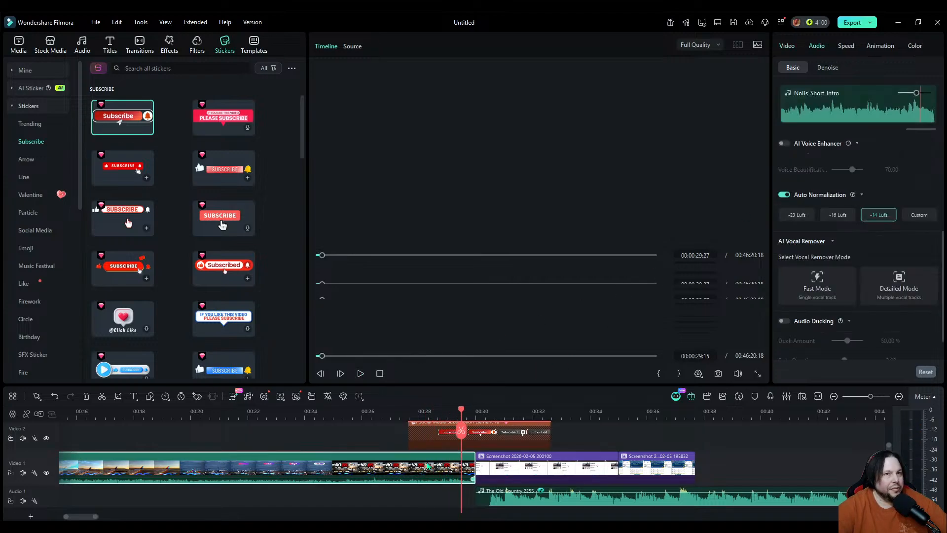
click(902, 116)
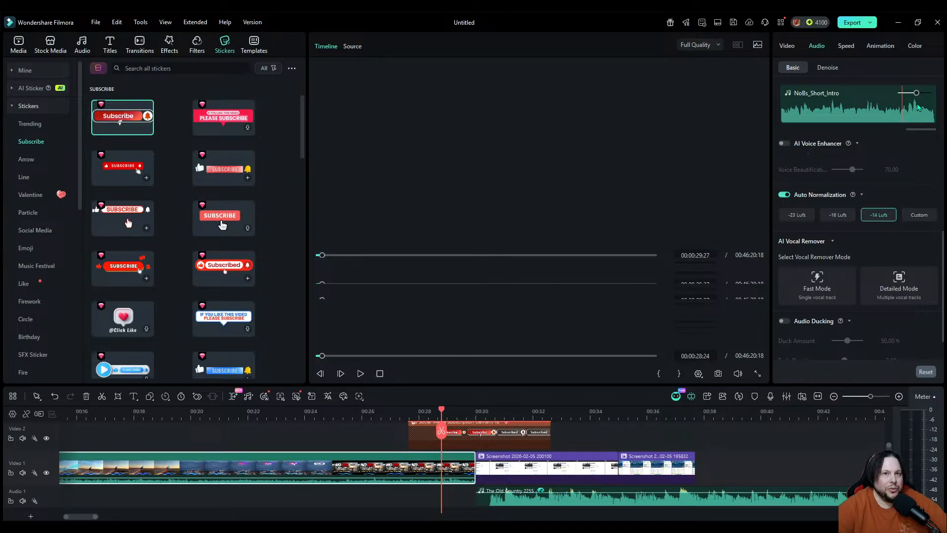
Step: Play the end of the intro, and move the Subscribe sticker about 1.5 seconds earlier on Video 2
click(360, 373)
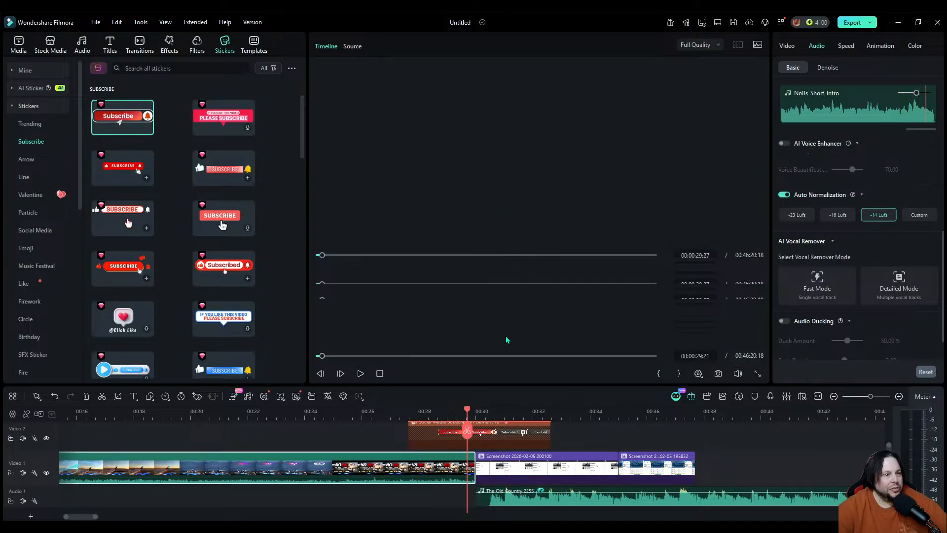
drag(500, 435, 459, 429)
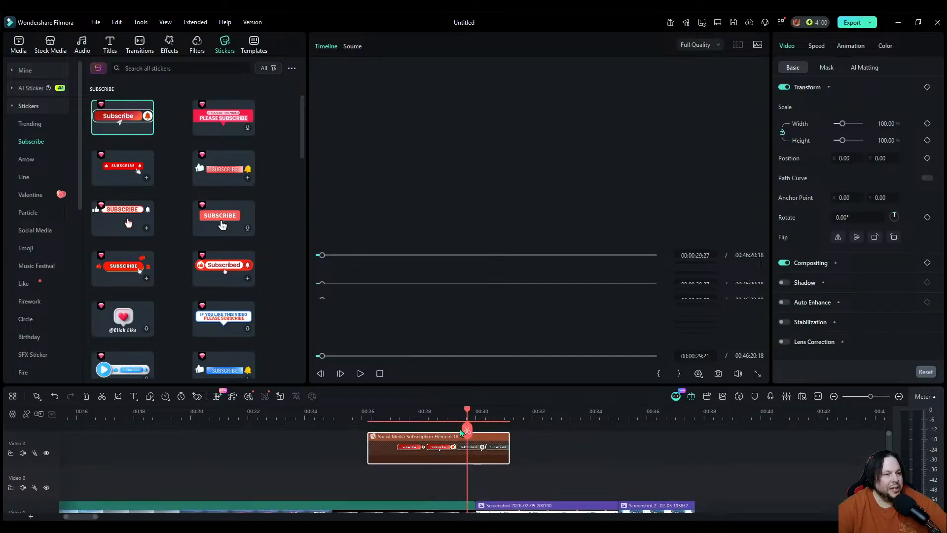
scroll(693, 457, down, 2)
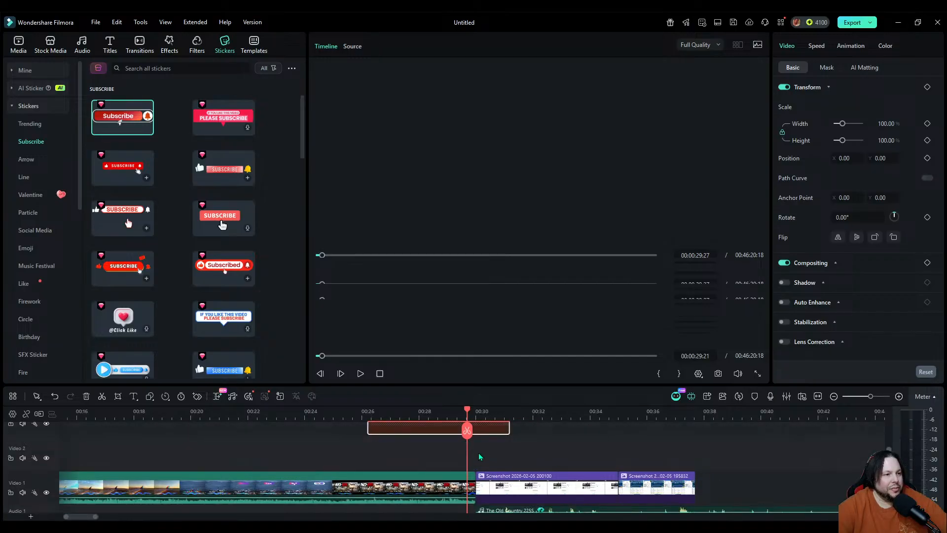
scroll(423, 459, up, 2)
drag(423, 452, 423, 482)
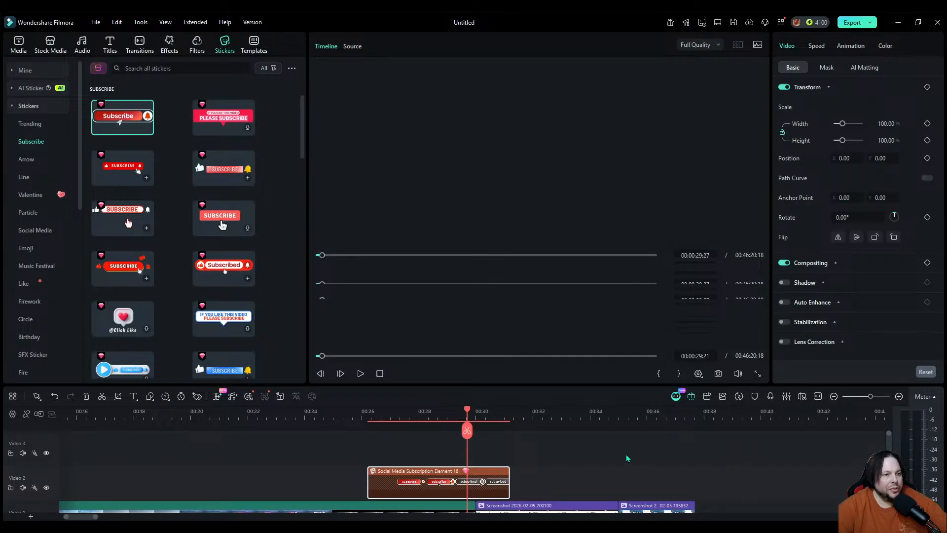
Step: Try moving the Subscribe sticker earlier so it ends at 00:00:29:21, and scrub the playhead through its animation
scroll(617, 451, down, 1)
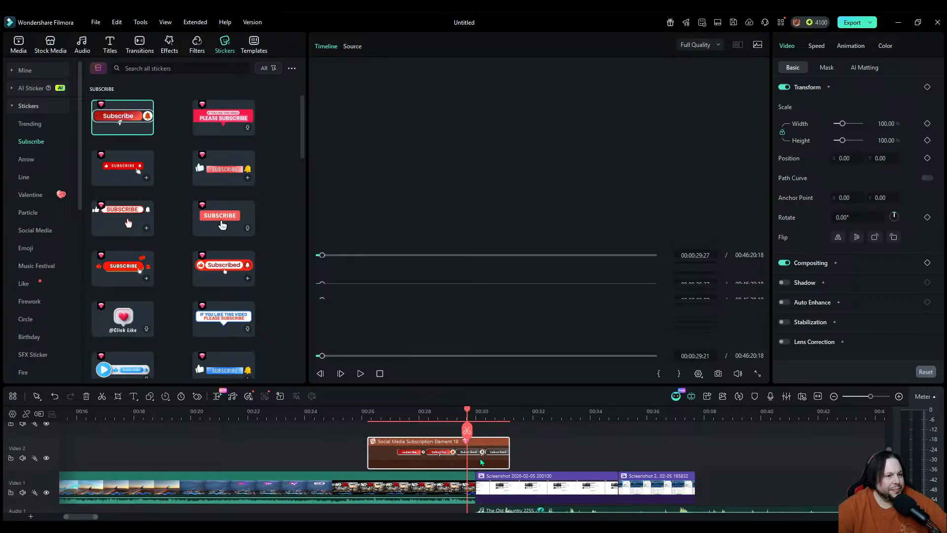
drag(460, 462, 420, 458)
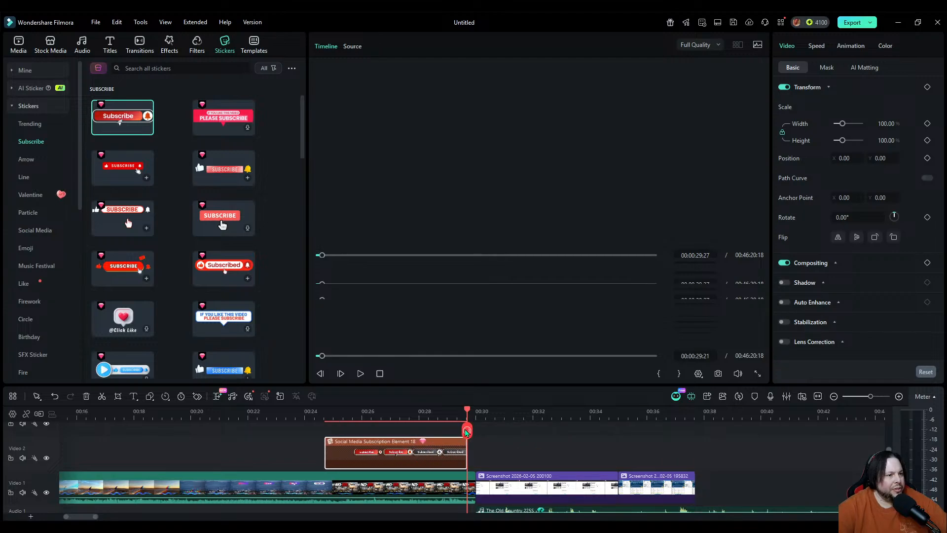
drag(467, 430, 410, 433)
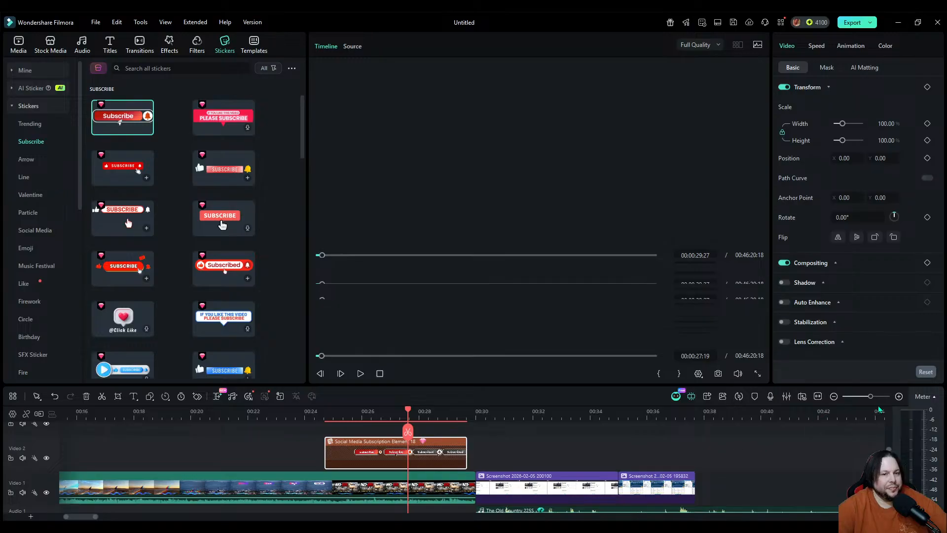
click(898, 397)
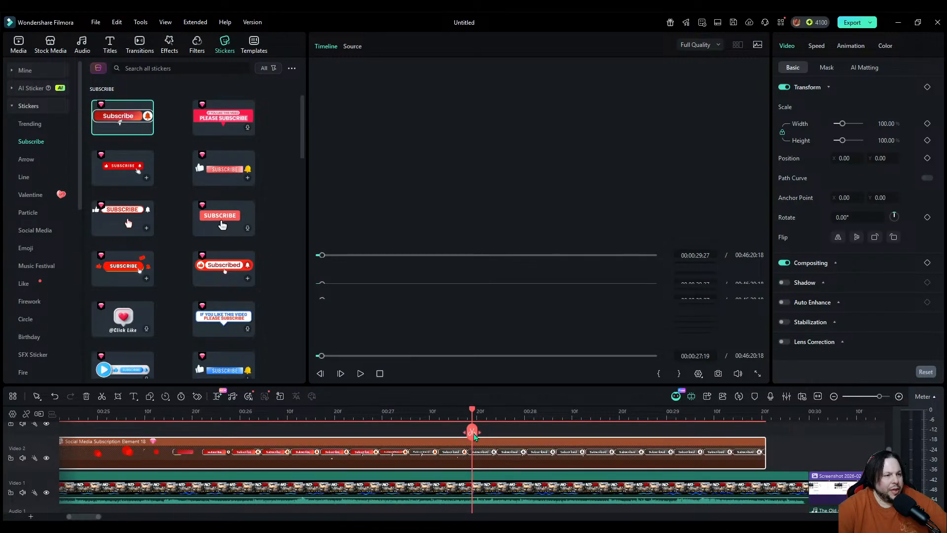
drag(474, 436, 671, 446)
mouse_move(673, 445)
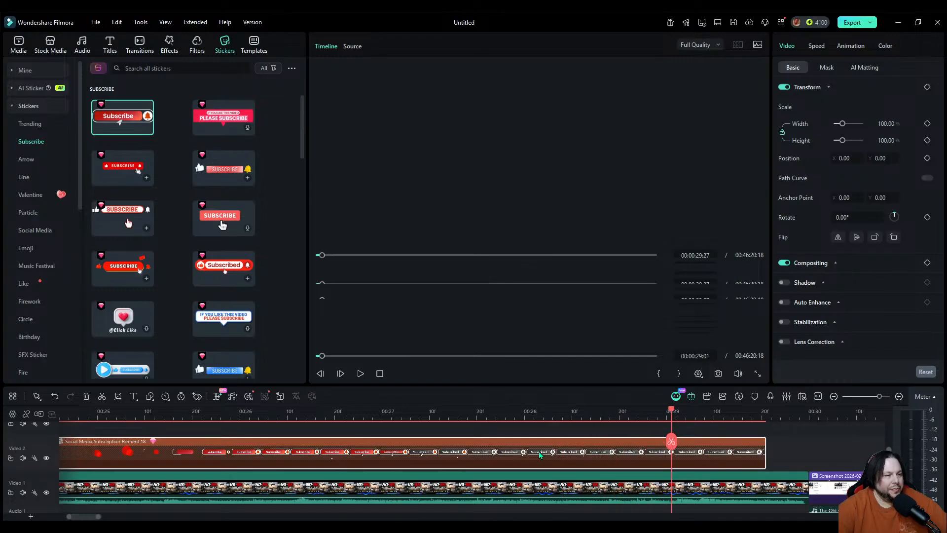
Step: Move the Subscribe sticker so it starts at about 00:00:26:05, and play back the passage up to 00:00:30:00
drag(540, 455, 756, 455)
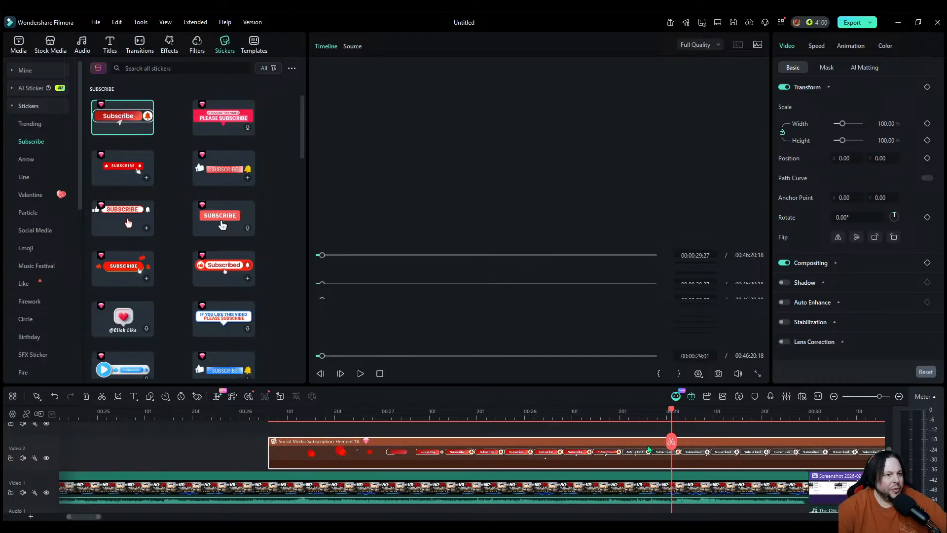
click(405, 410)
click(361, 373)
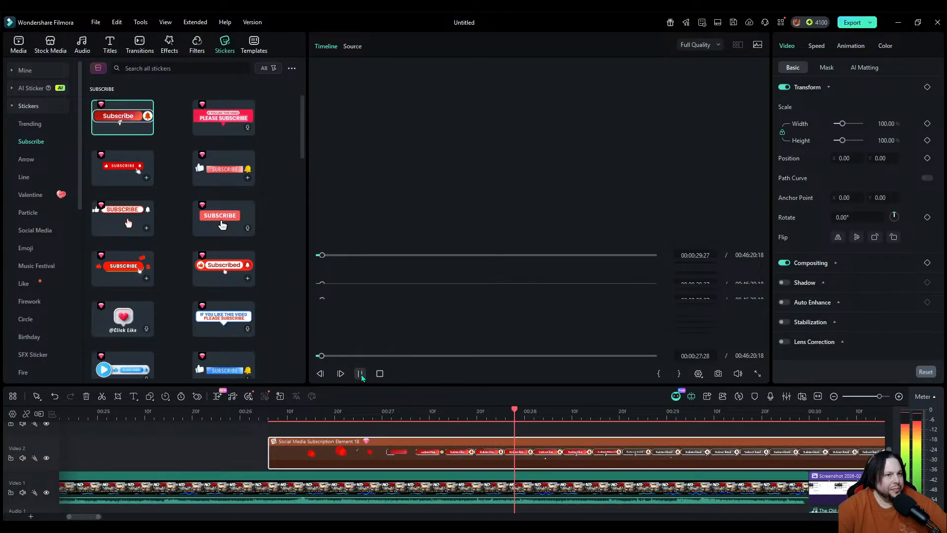
click(361, 373)
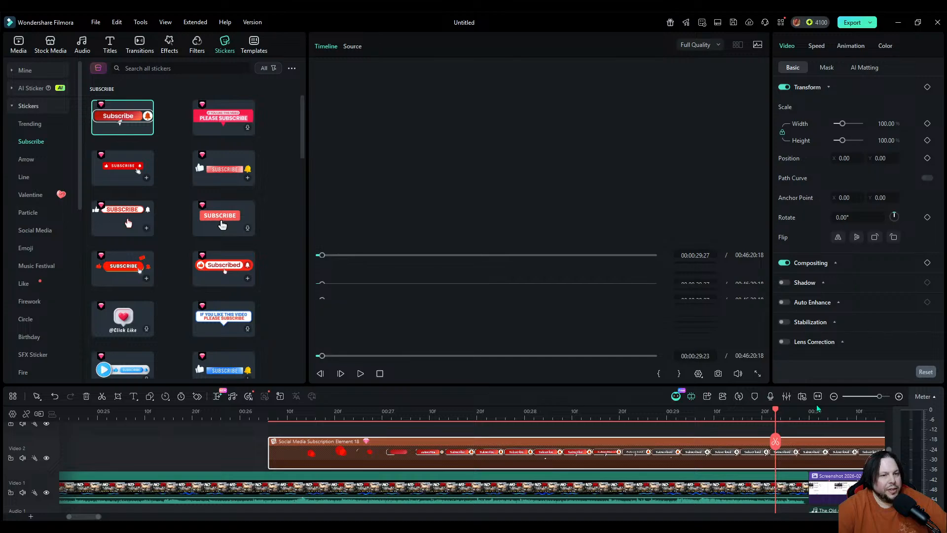
click(835, 397)
click(835, 397)
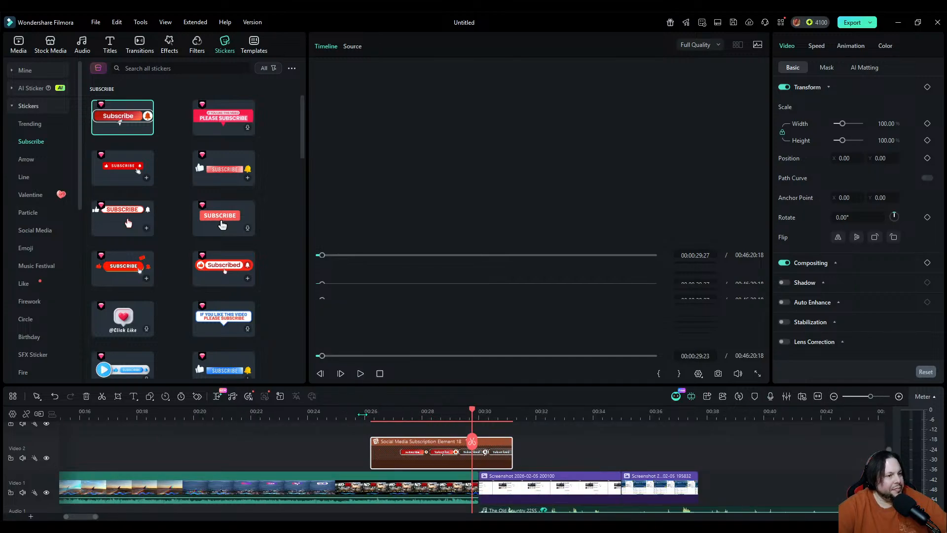
click(362, 413)
click(361, 373)
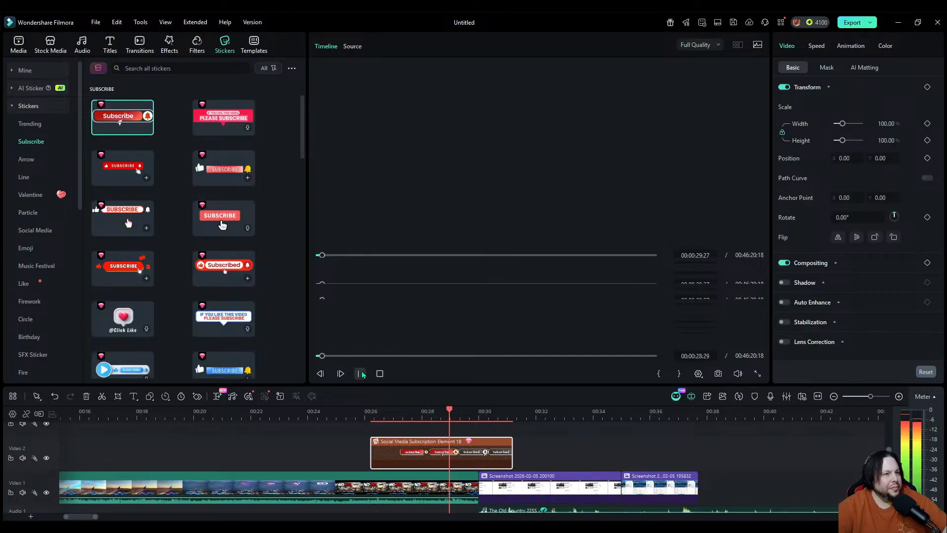
click(361, 373)
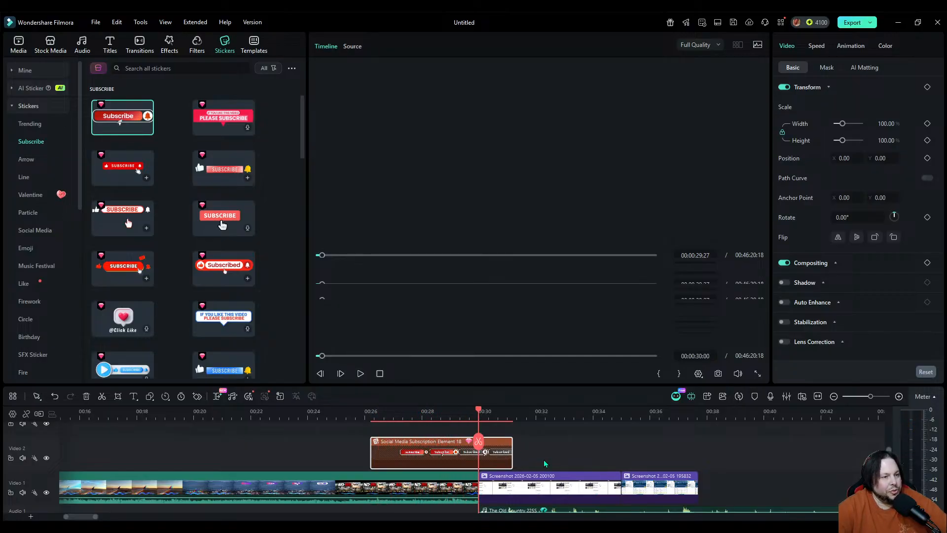
Step: Split the Subscribe sticker at 00:00:30:00 and delete the part that extends over the first screenshot
click(899, 397)
click(899, 397)
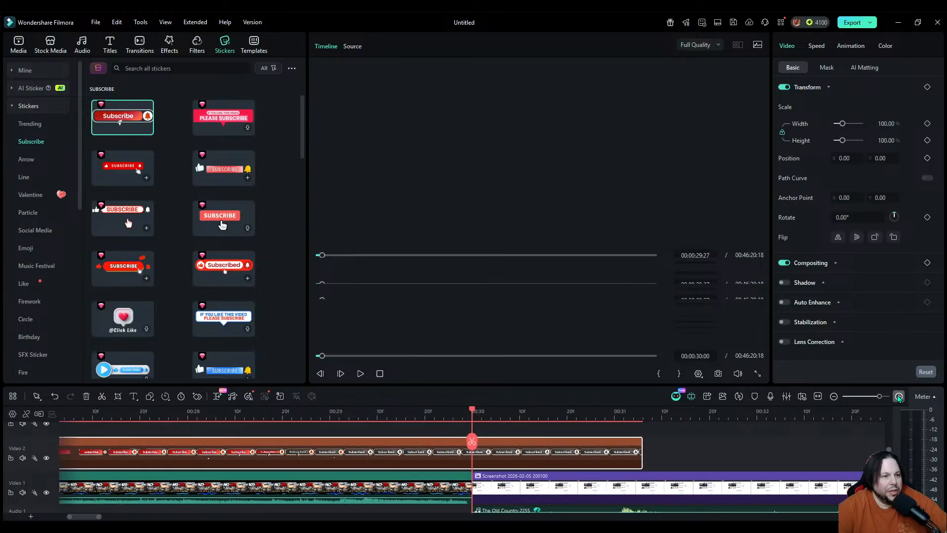
click(899, 397)
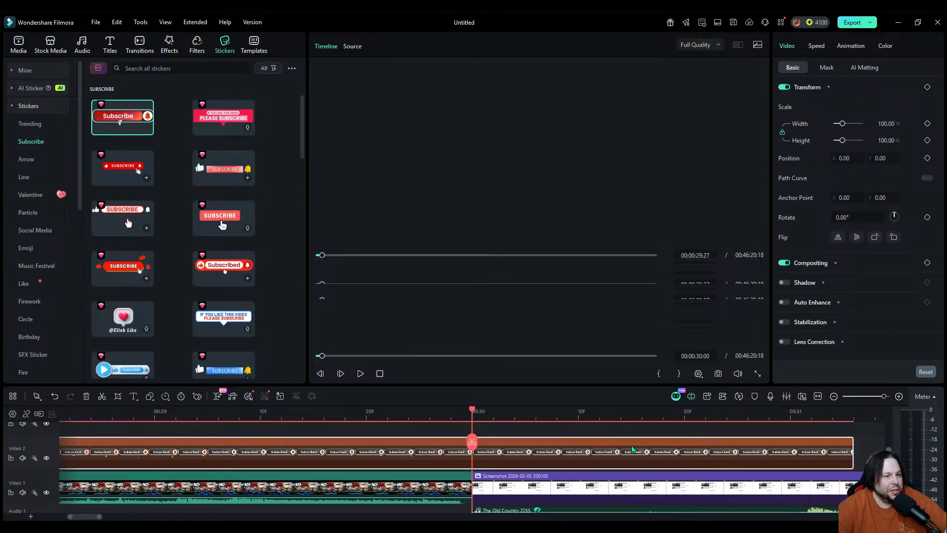
click(472, 443)
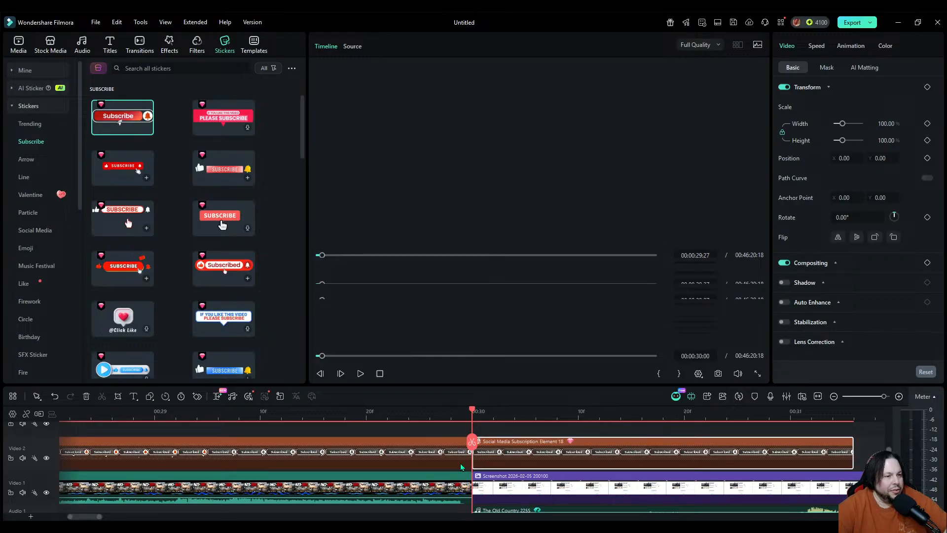
click(86, 396)
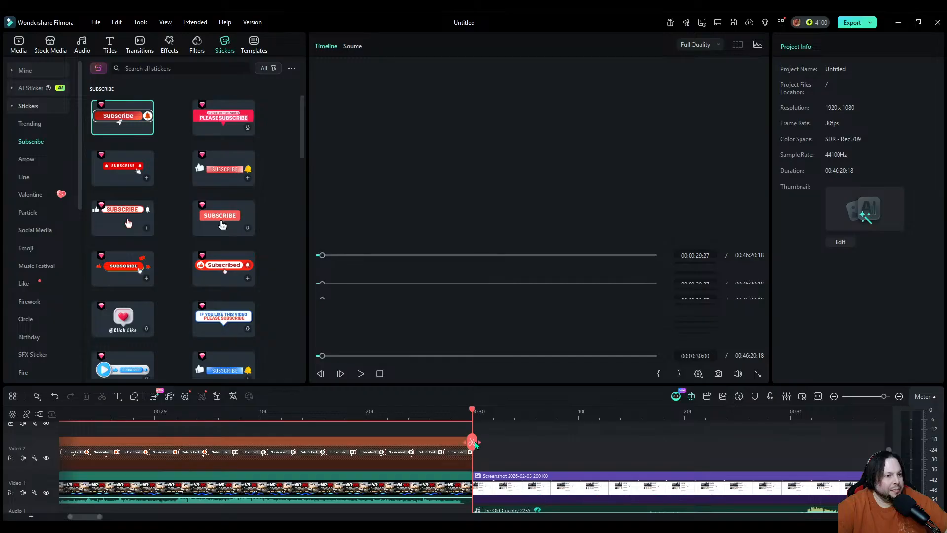
mouse_move(476, 442)
mouse_down()
mouse_move(484, 444)
mouse_move(475, 444)
mouse_up()
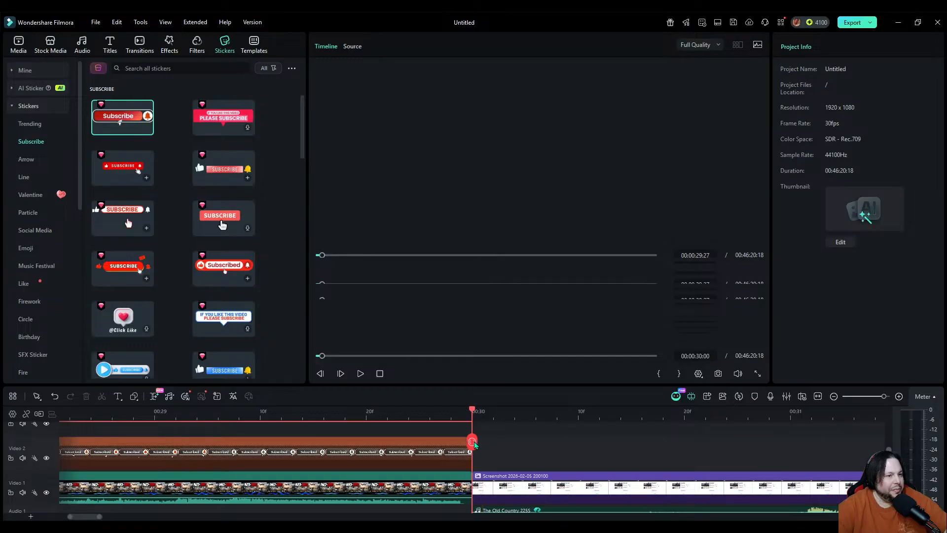
Step: Move the first website screenshot up to Video 2, starting at about 00:00:36, to leave a gap after the intro
click(834, 396)
click(834, 396)
click(835, 397)
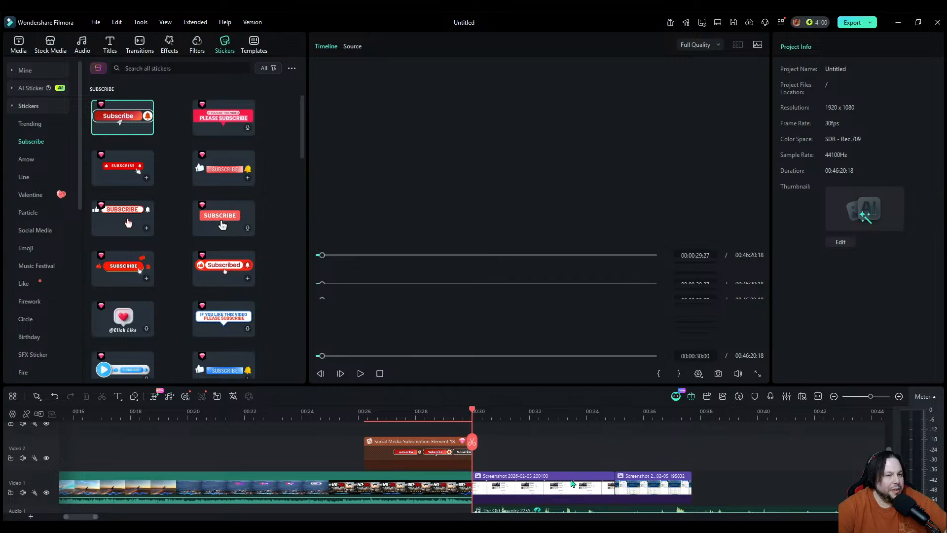
drag(571, 482, 749, 472)
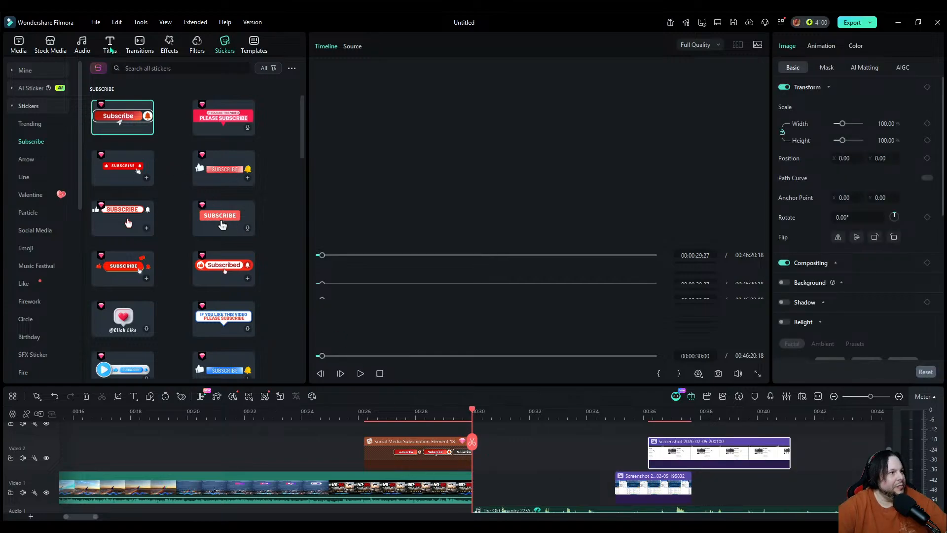
Step: Browse the Chapter title templates and search the titles for "old"
click(139, 43)
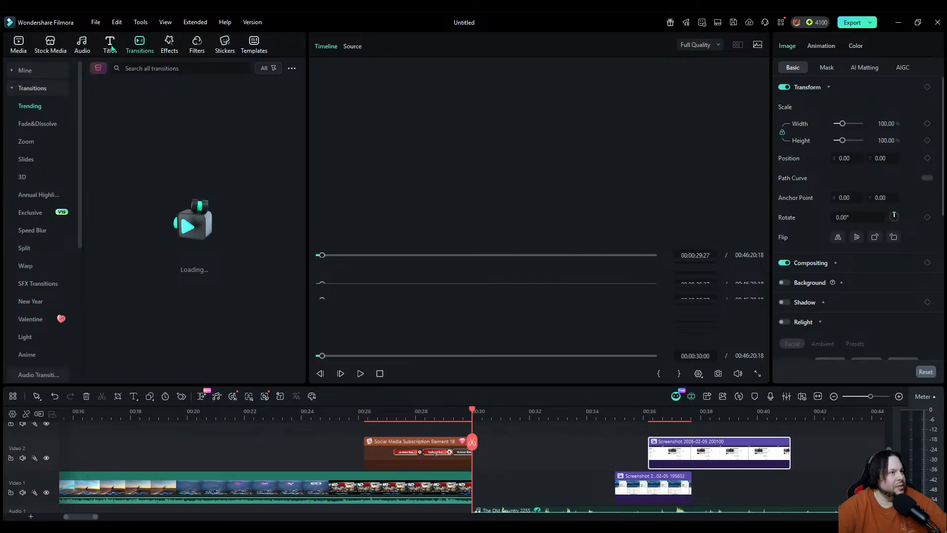
click(110, 44)
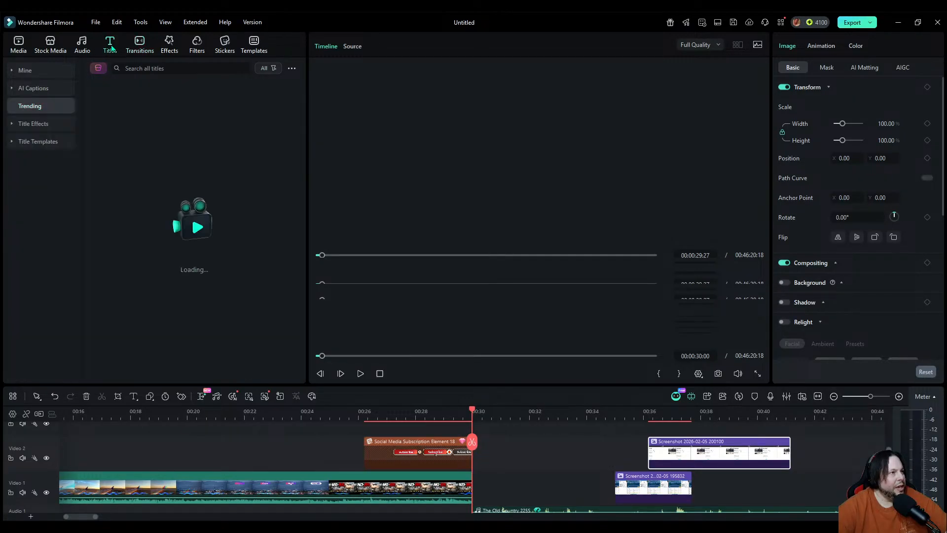
click(38, 140)
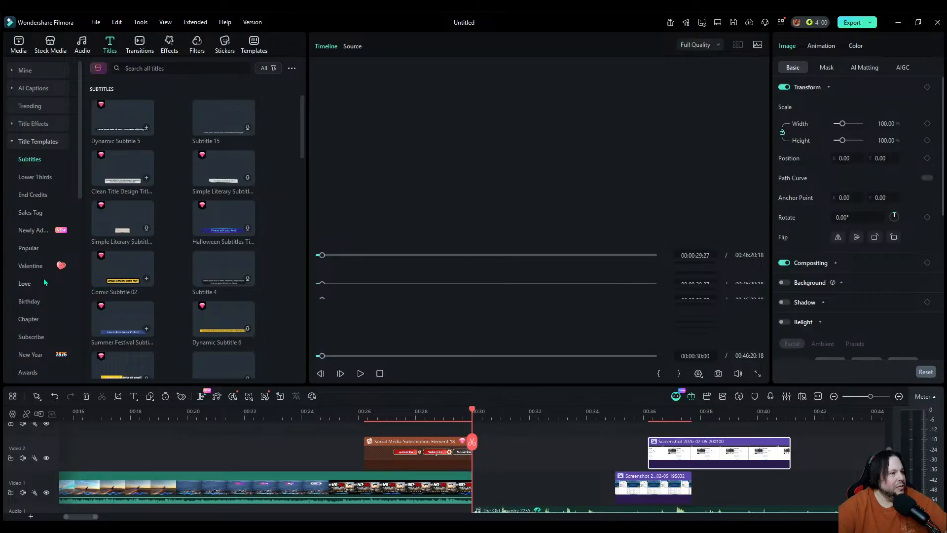
scroll(42, 326, down, 1)
click(28, 271)
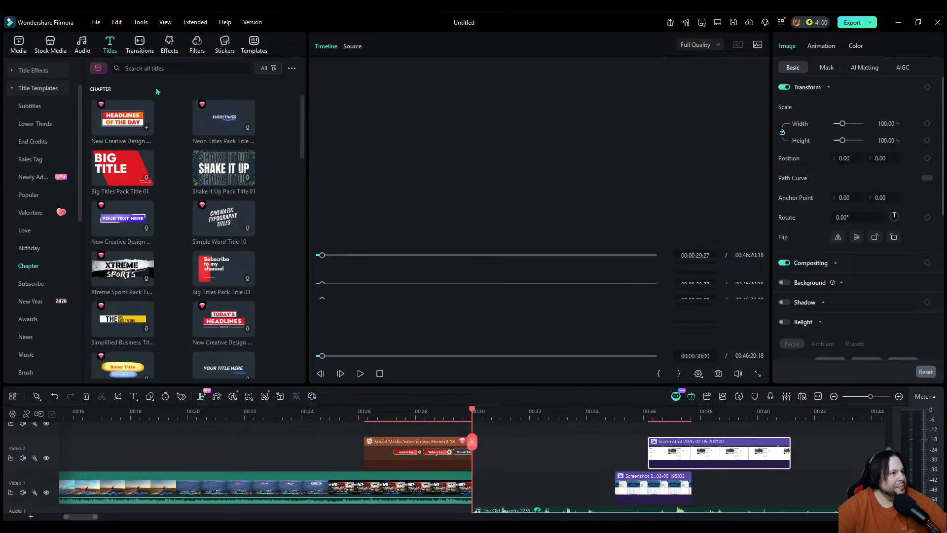
click(154, 67)
text(o)
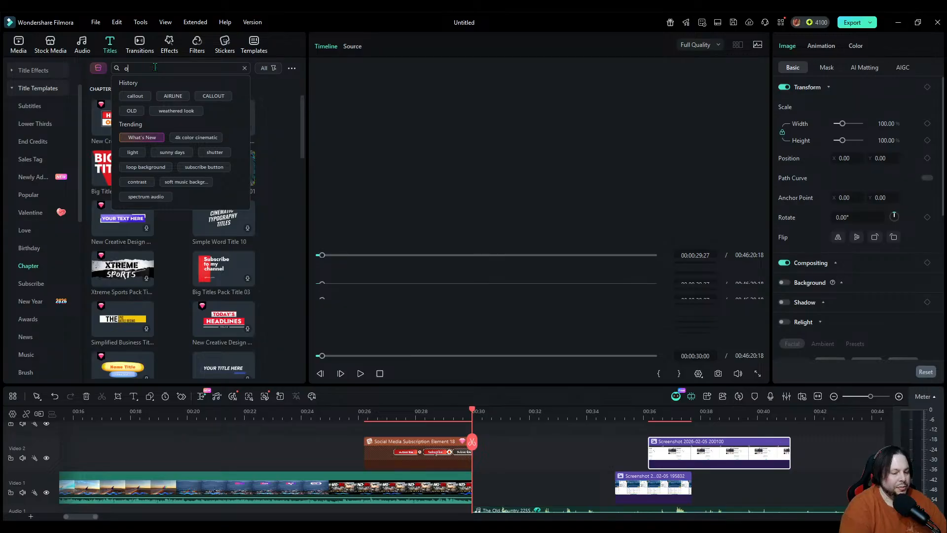
text(ld)
key(Return)
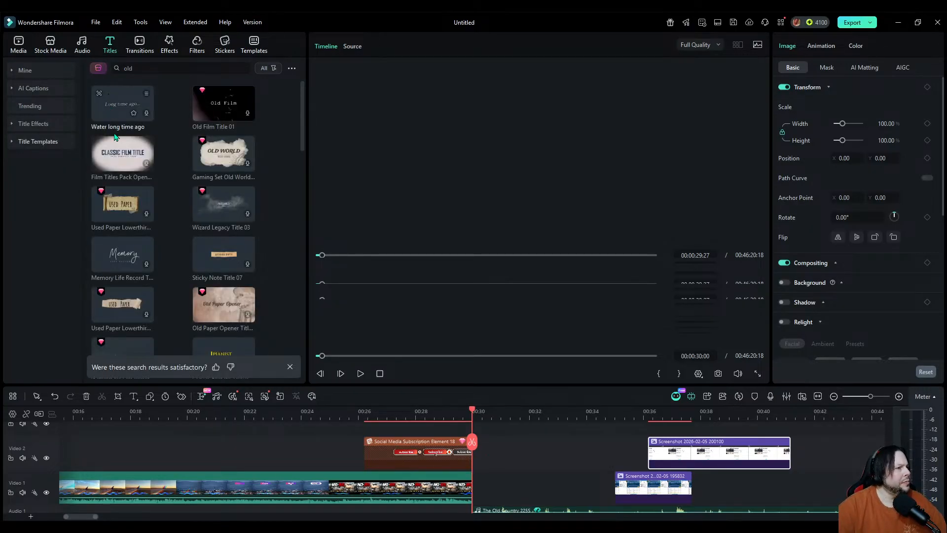
Step: Preview the Classic Film Title opener, place it on Video 1 at 00:00:30:00 and move the playhead to 00:00:31:08
click(120, 161)
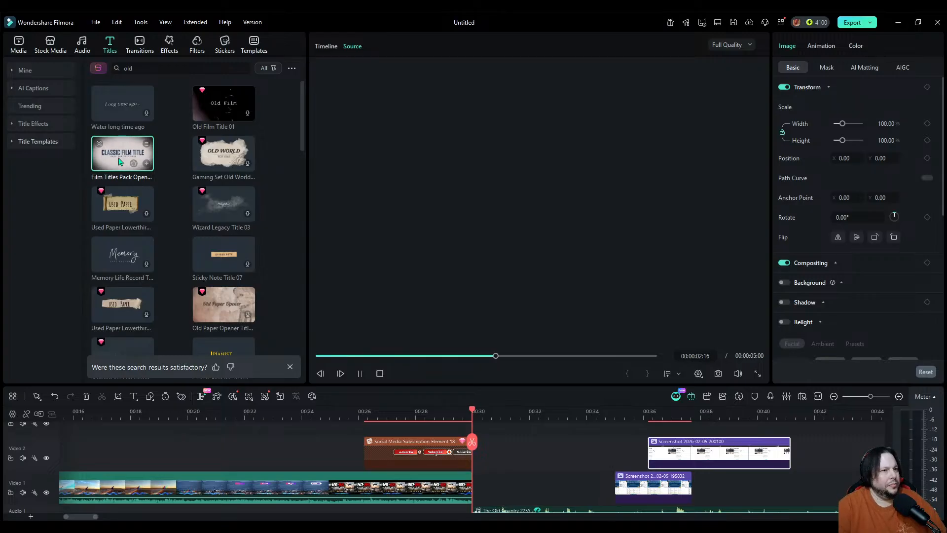
drag(120, 160, 482, 486)
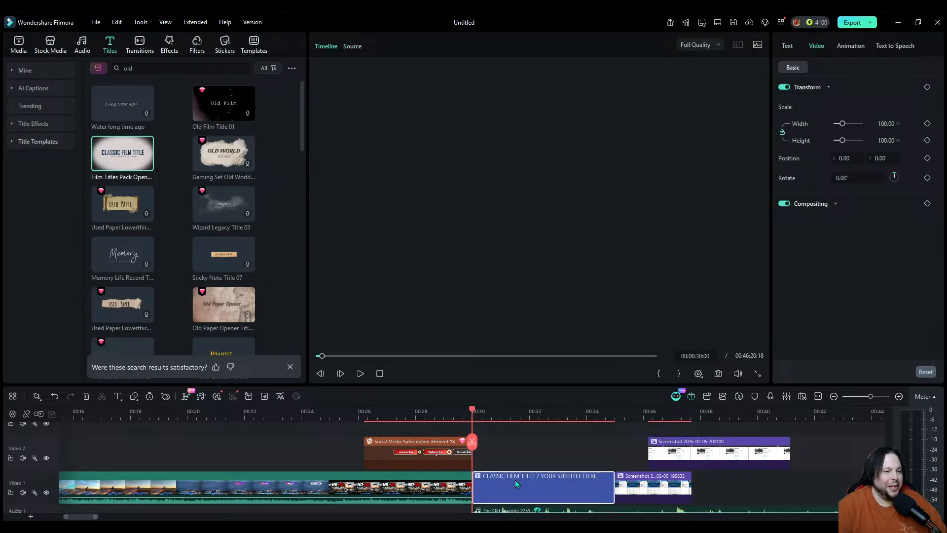
click(898, 397)
click(552, 420)
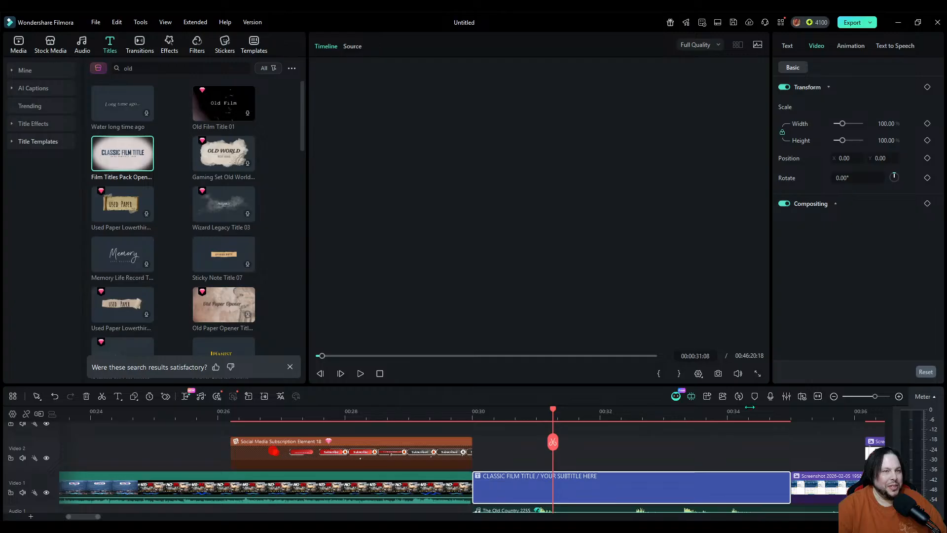
Step: Clear the placeholder text "CLASSIC FILM TITLE" from Layer 03 of the title clip on Video 1
click(789, 46)
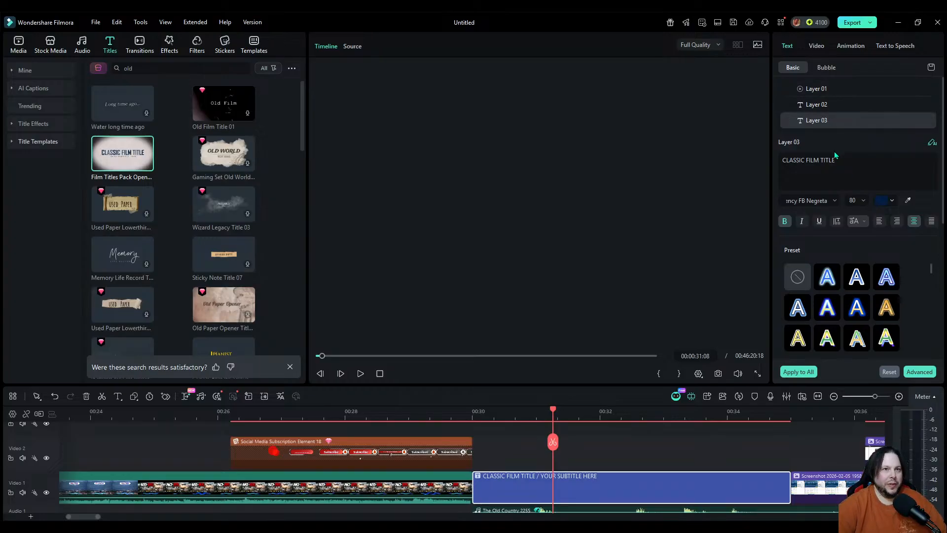
click(843, 160)
key(BackSpace)
key(BackSpace)
key(BackSpace)
key(BackSpace)
key(BackSpace)
key(BackSpace)
key(BackSpace)
key(BackSpace)
key(BackSpace)
key(BackSpace)
key(BackSpace)
key(BackSpace)
key(BackSpace)
key(BackSpace)
key(BackSpace)
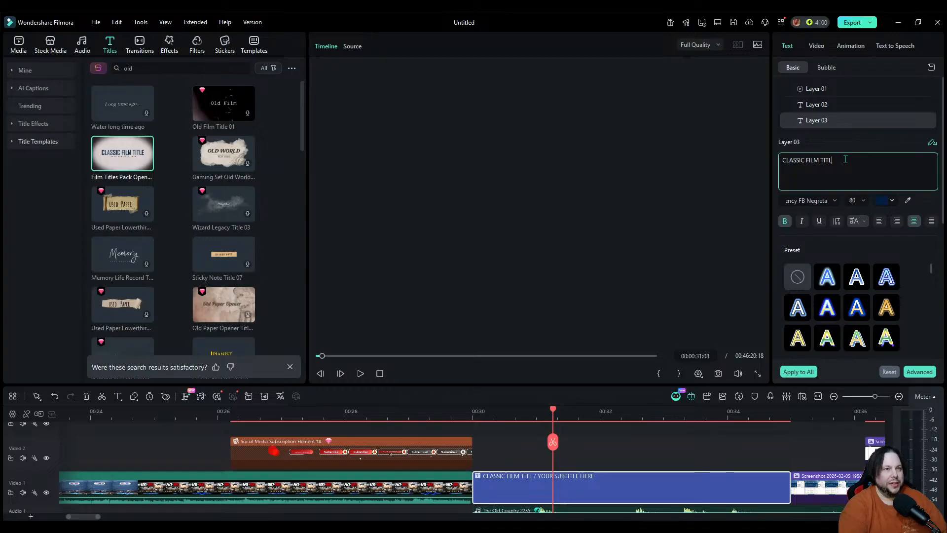
key(BackSpace)
key(BackSpace)
key(BackSpace)
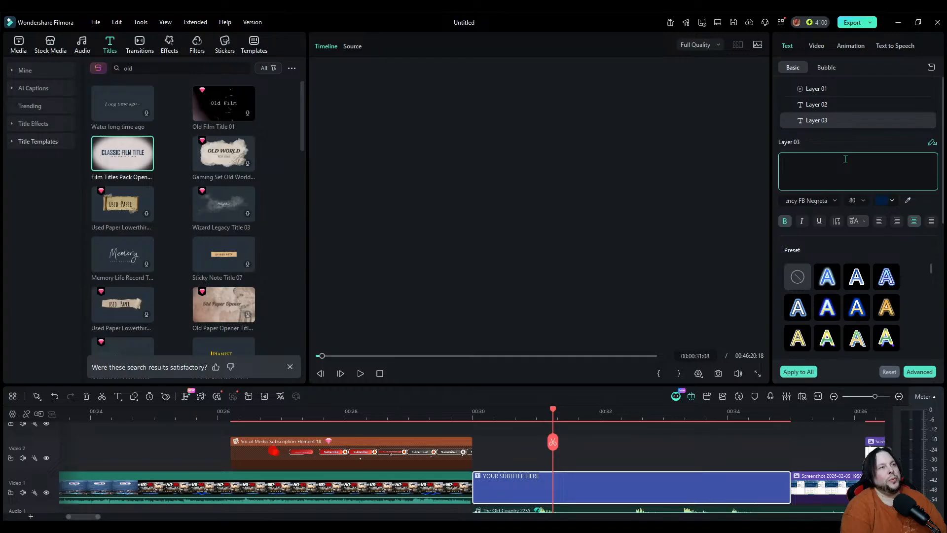
text(O)
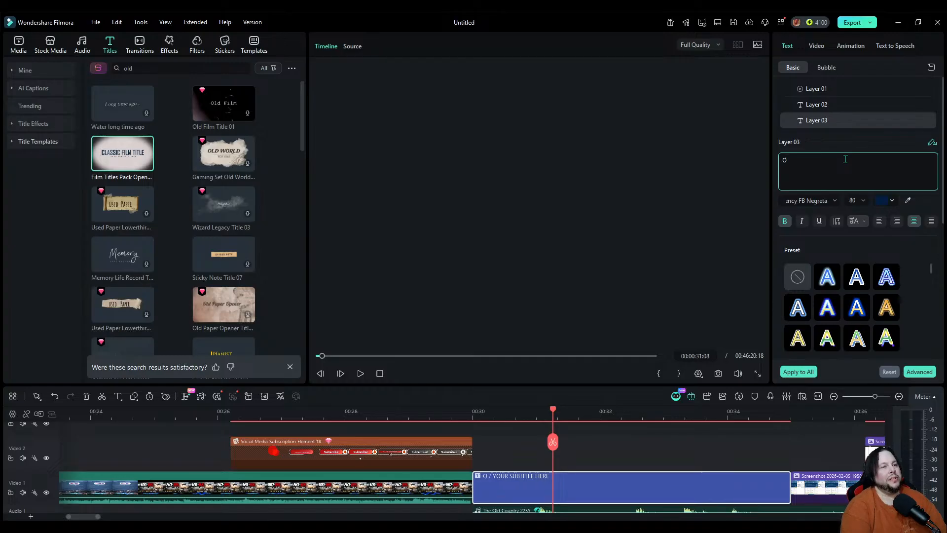
text(ld Pl)
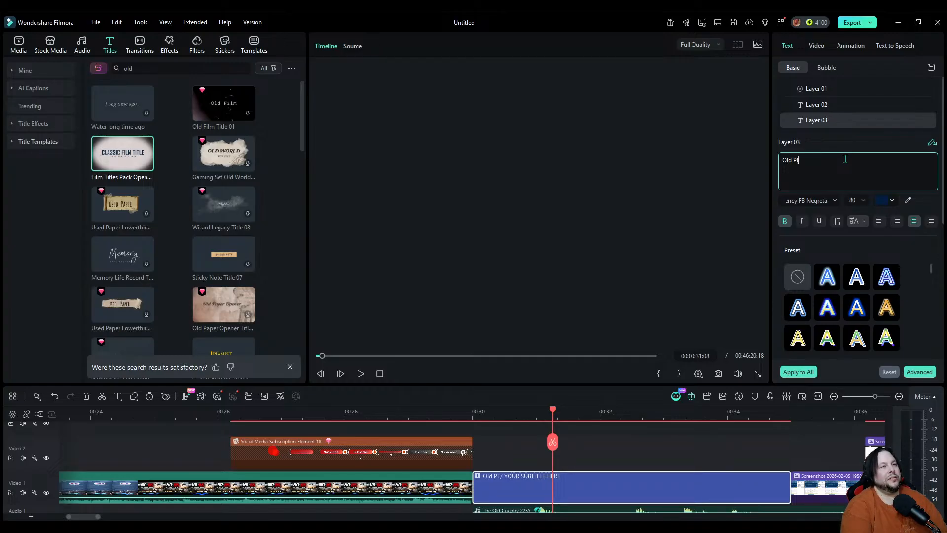
text(ane New )
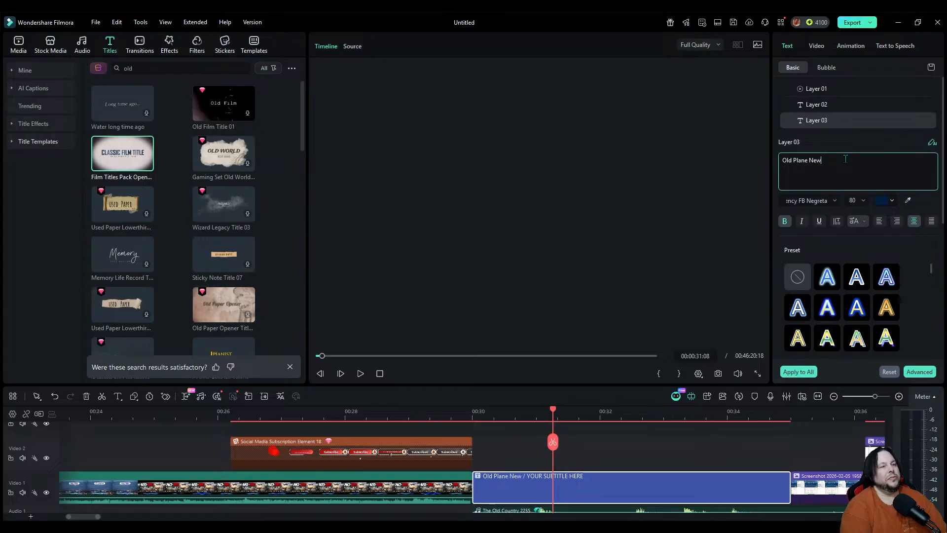
text(Game)
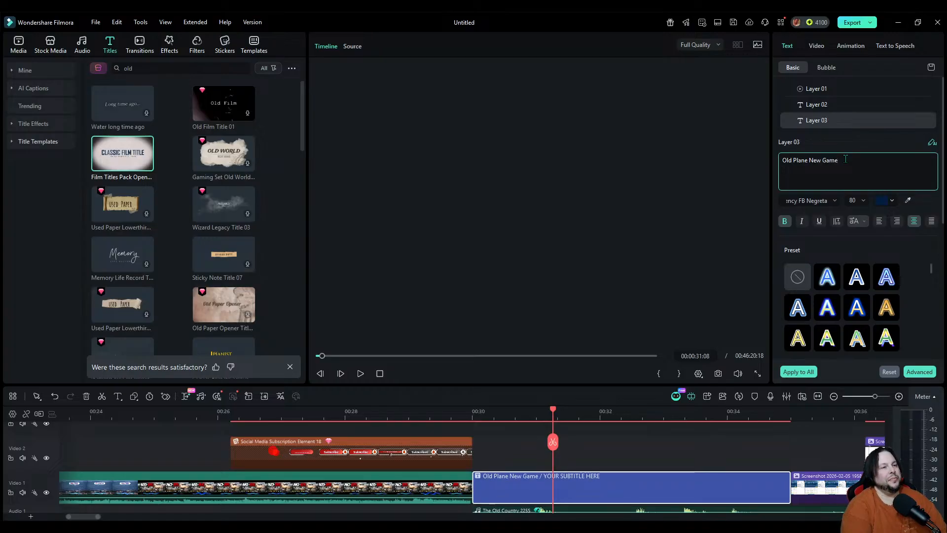
key(BackSpace)
key(BackSpace)
key(BackSpace)
key(BackSpace)
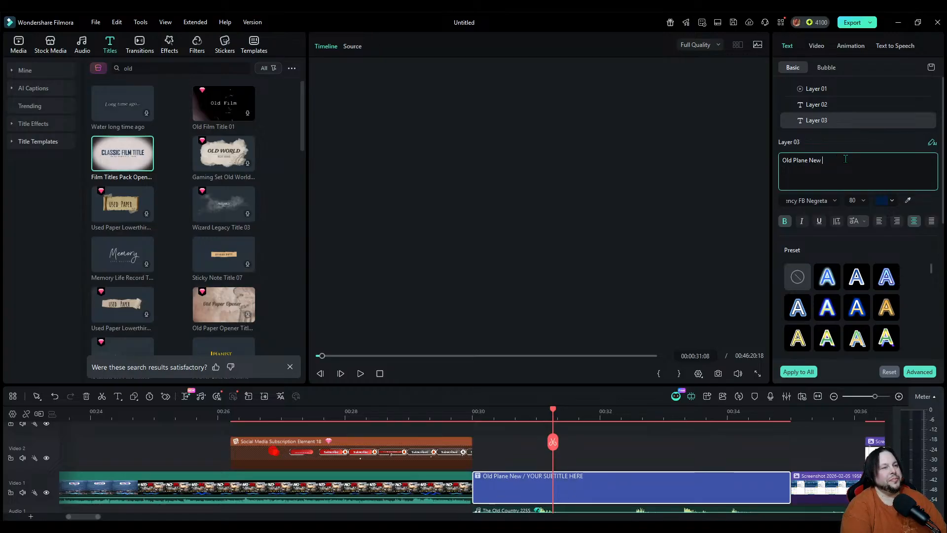
key(BackSpace)
key(BackSpace)
key(BackSpace)
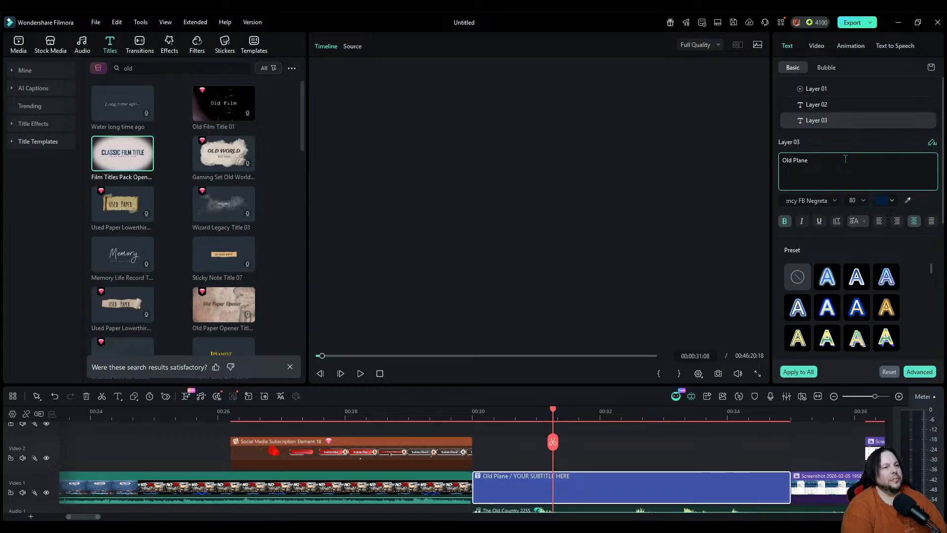
key(BackSpace)
key(BackSpace)
key(BackSpace)
key(BackSpace)
key(BackSpace)
key(BackSpace)
key(BackSpace)
key(BackSpace)
key(BackSpace)
key(BackSpace)
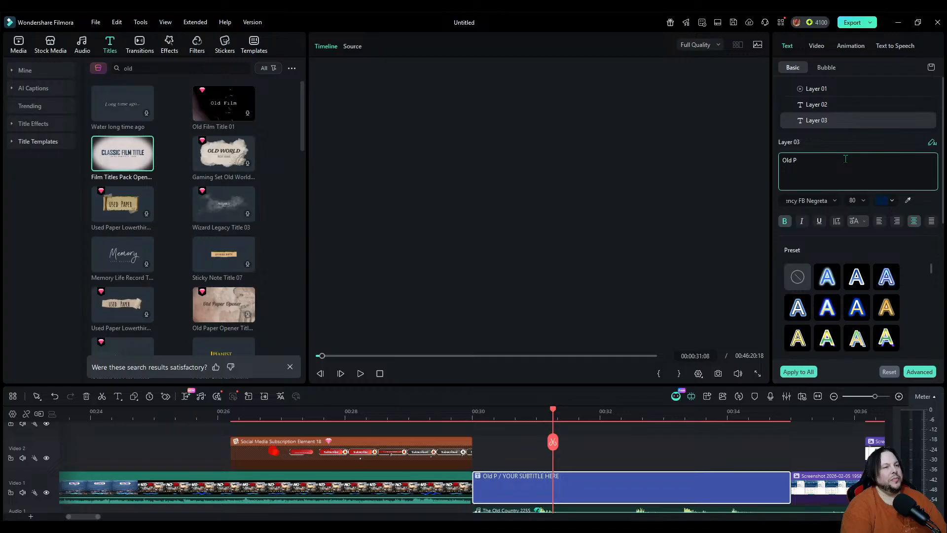
text(Vintage)
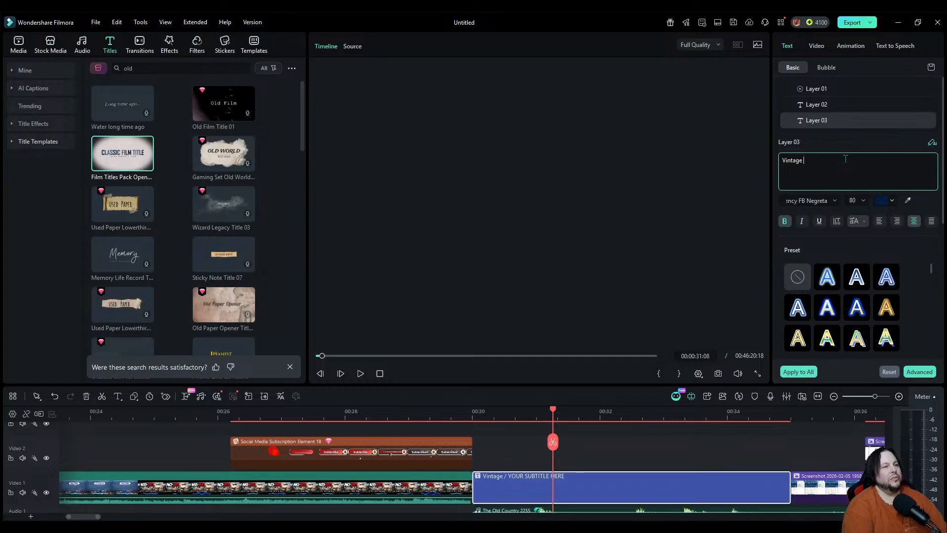
text( 4 the)
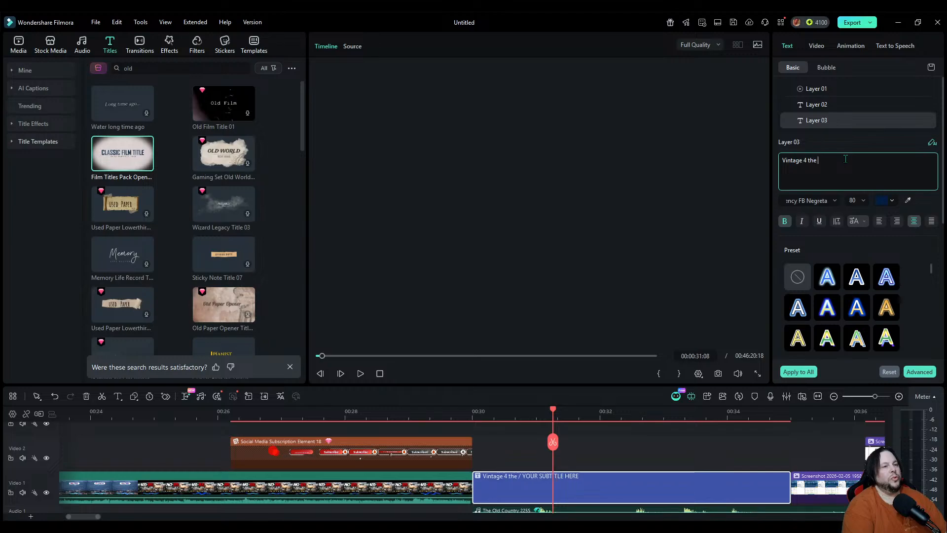
key(BackSpace)
key(BackSpace)
key(BackSpace)
key(BackSpace)
key(BackSpace)
key(BackSpace)
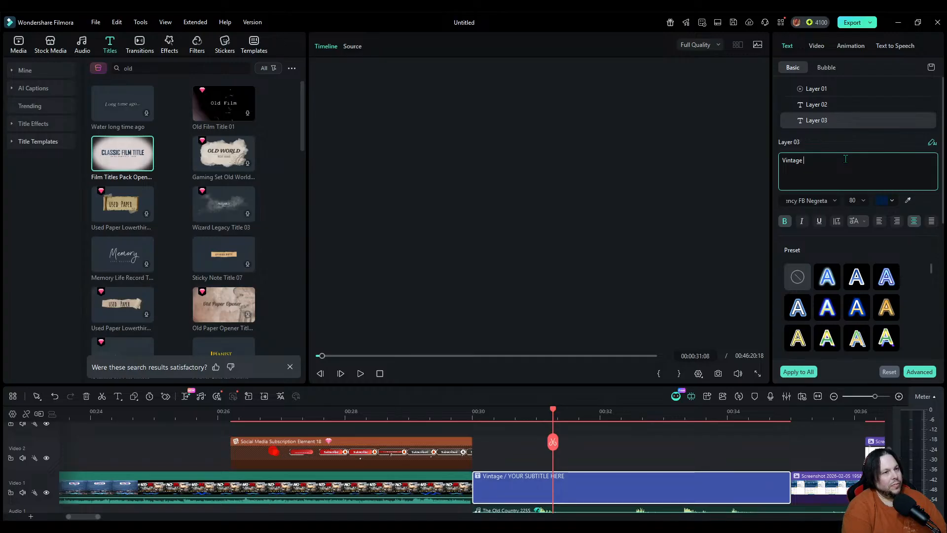
key(BackSpace)
key(BackSpace)
key(BackSpace)
key(BackSpace)
key(BackSpace)
key(BackSpace)
key(BackSpace)
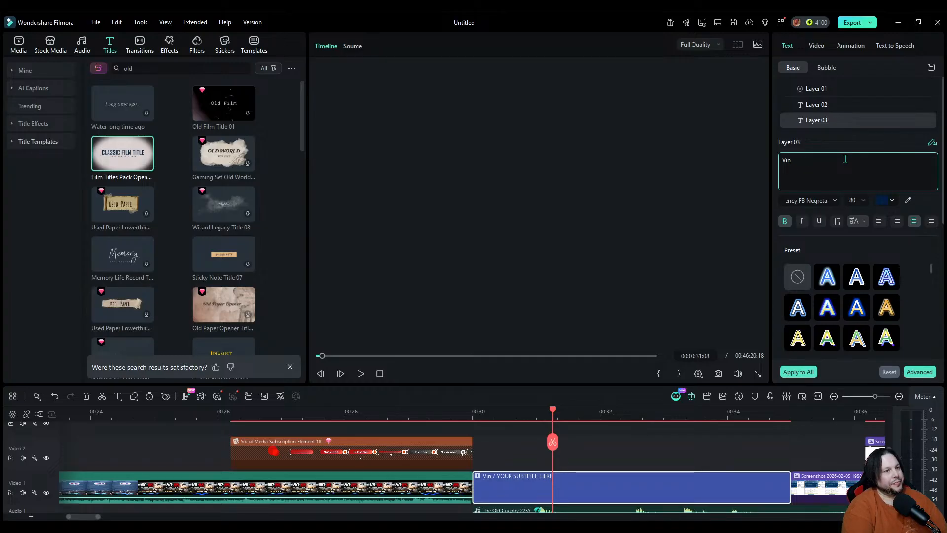
text(Bes)
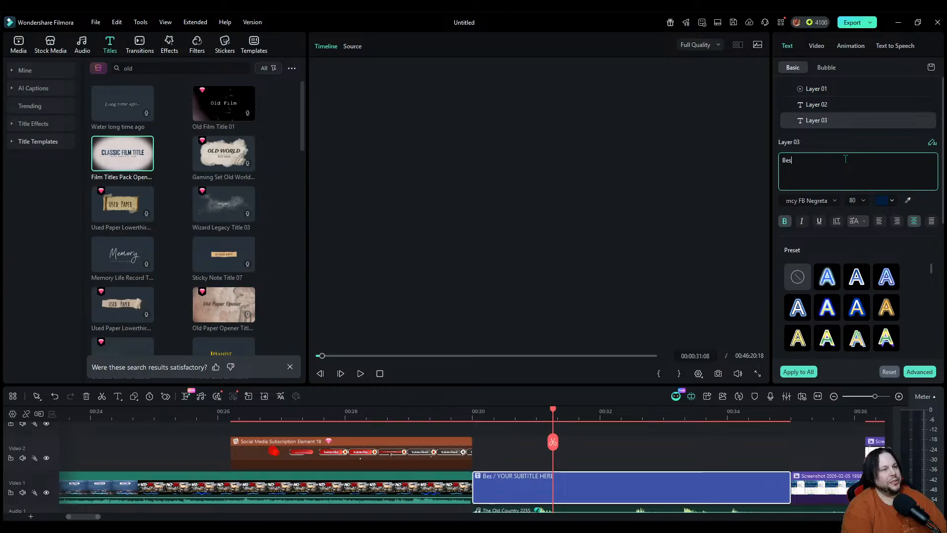
text(t New)
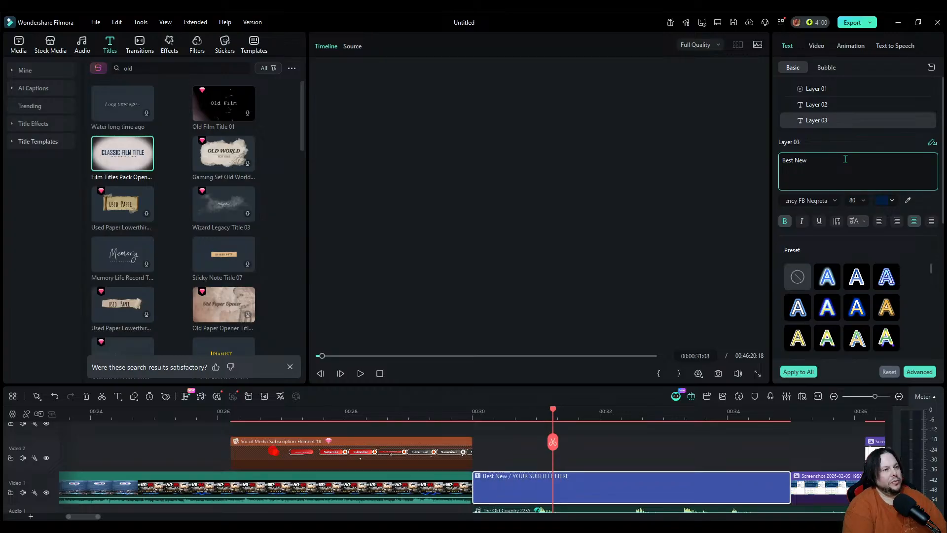
key(BackSpace)
key(BackSpace)
key(BackSpace)
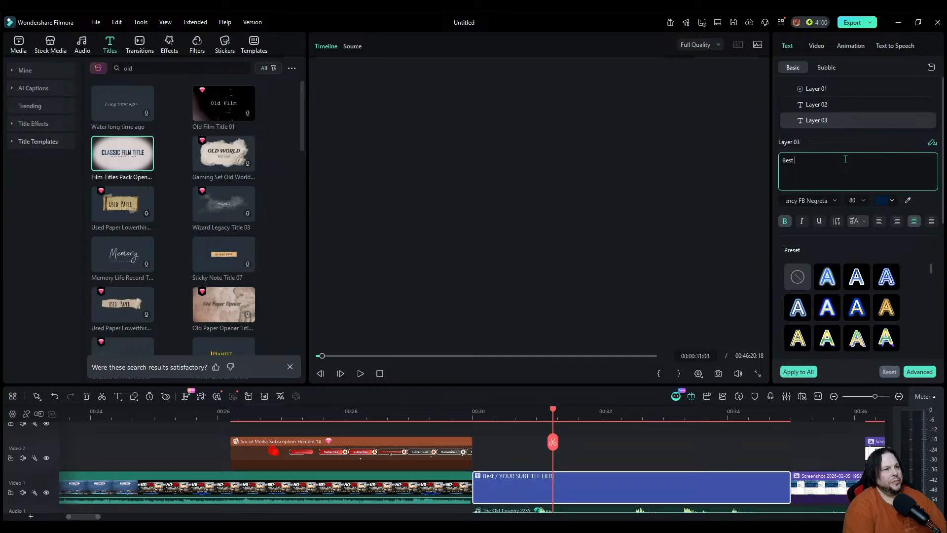
key(BackSpace)
key(BackSpace)
key(BackSpace)
key(BackSpace)
key(BackSpace)
Step: Enter "Pinnacle Performance" as the main title text on Layer 03
text(Pinnacle)
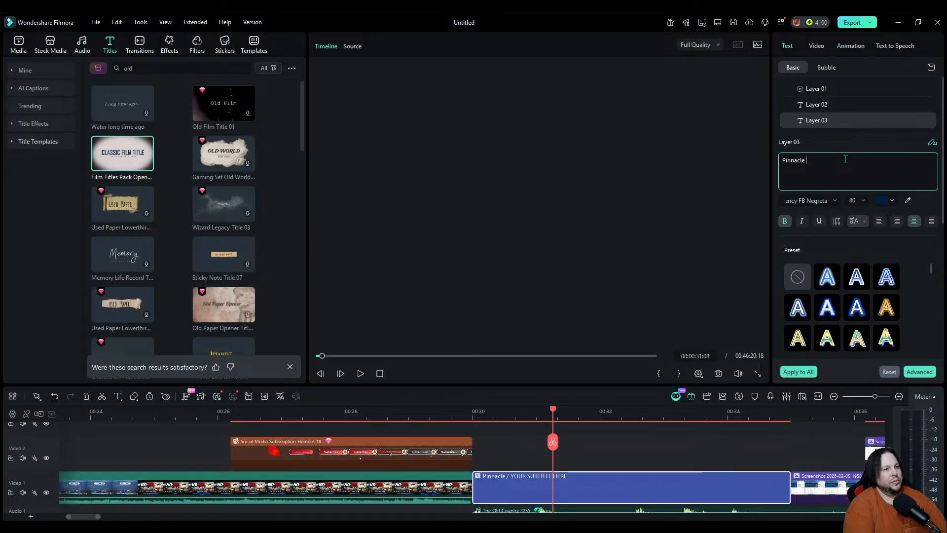
text( Per)
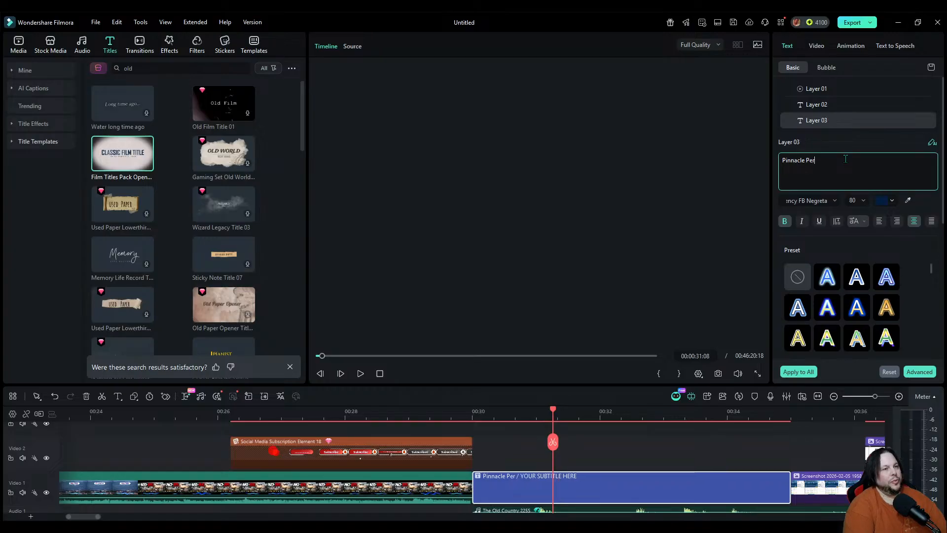
text(fm)
key(BackSpace)
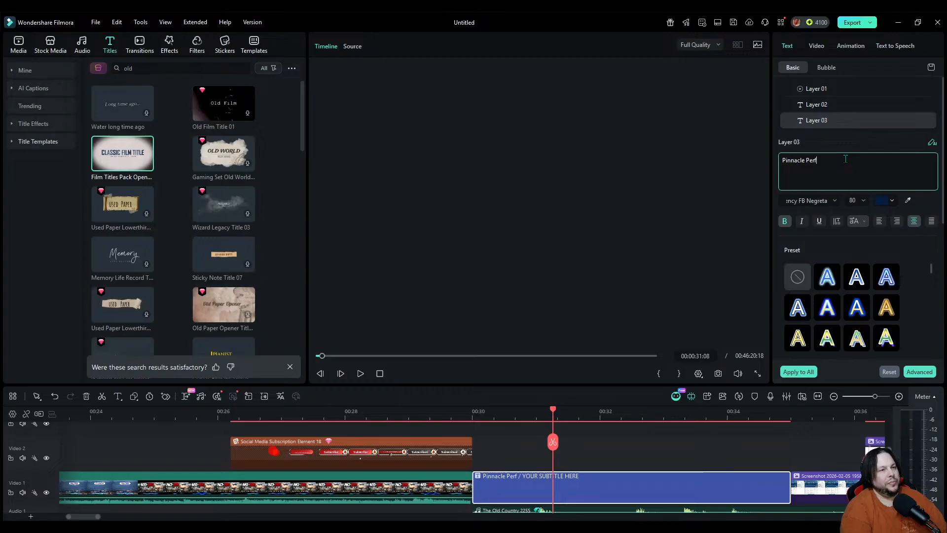
text(ormance)
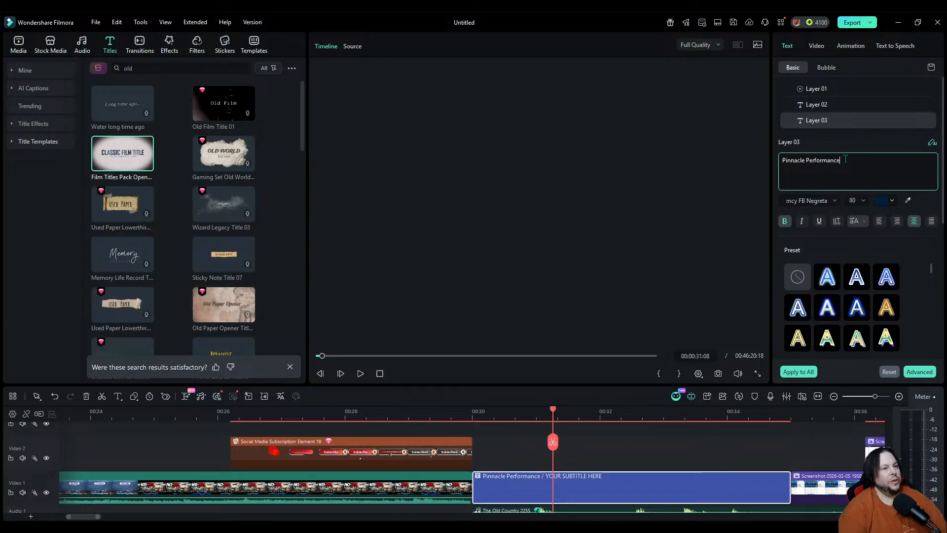
Step: Replace the placeholder subtitle on Layer 02 of the title clip with "A2A SIMULATIONS PA-24"
click(844, 106)
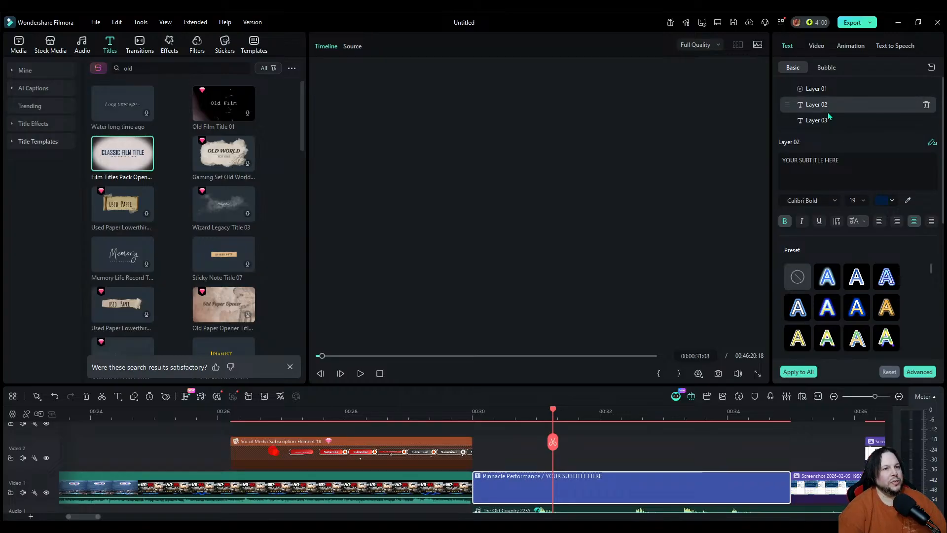
click(849, 158)
key(BackSpace)
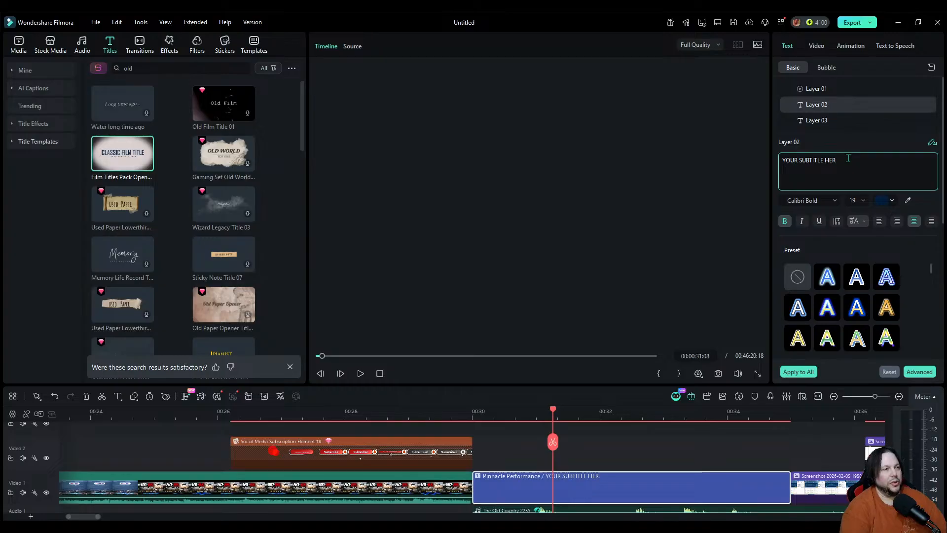
key(BackSpace)
key(BackSpace)
key(BackSpace)
key(BackSpace)
key(BackSpace)
key(BackSpace)
key(BackSpace)
key(BackSpace)
key(BackSpace)
key(BackSpace)
key(BackSpace)
key(BackSpace)
key(BackSpace)
key(BackSpace)
key(BackSpace)
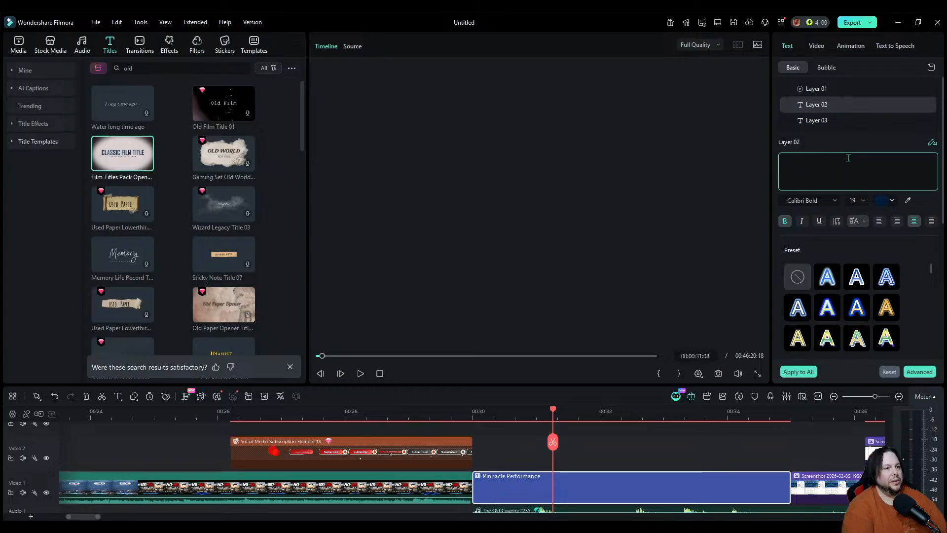
text(A2A)
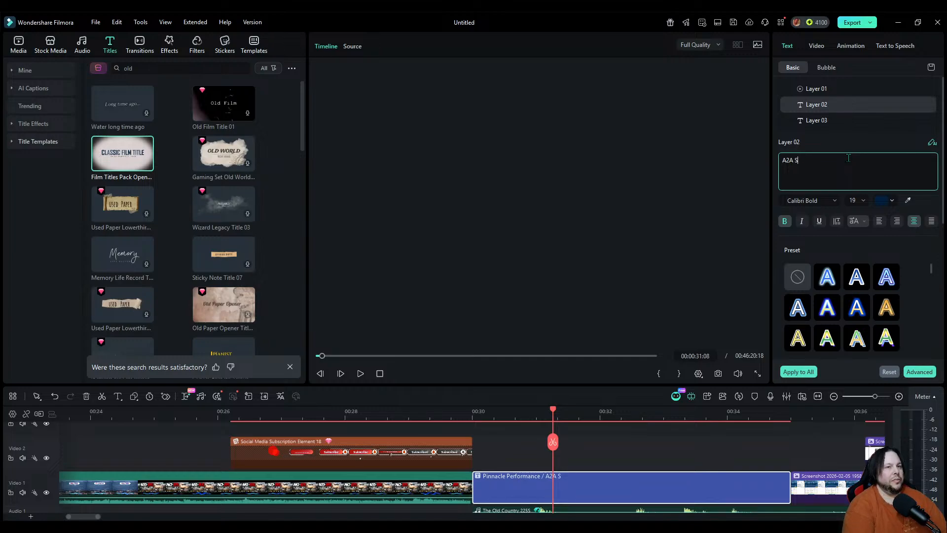
text(SIMULATIO)
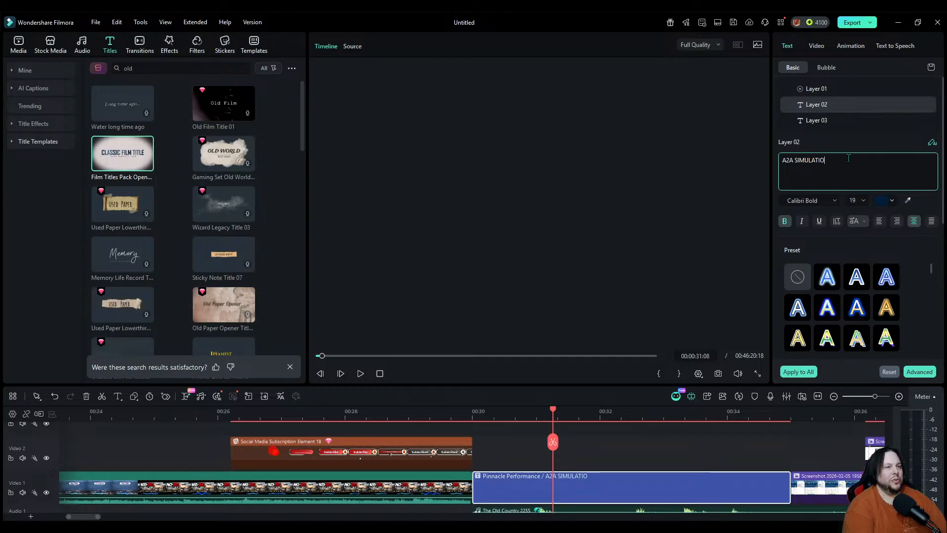
text(NS PA-)
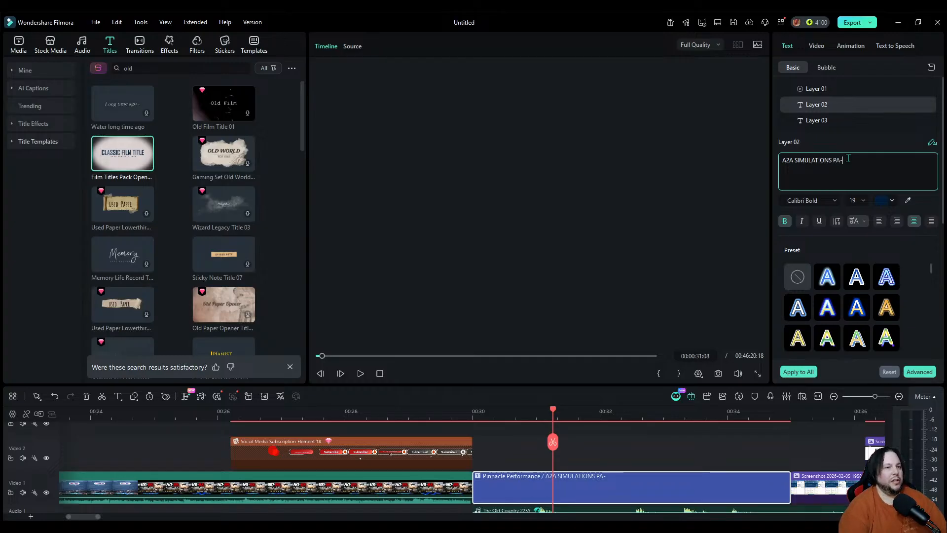
text(24)
key(Return)
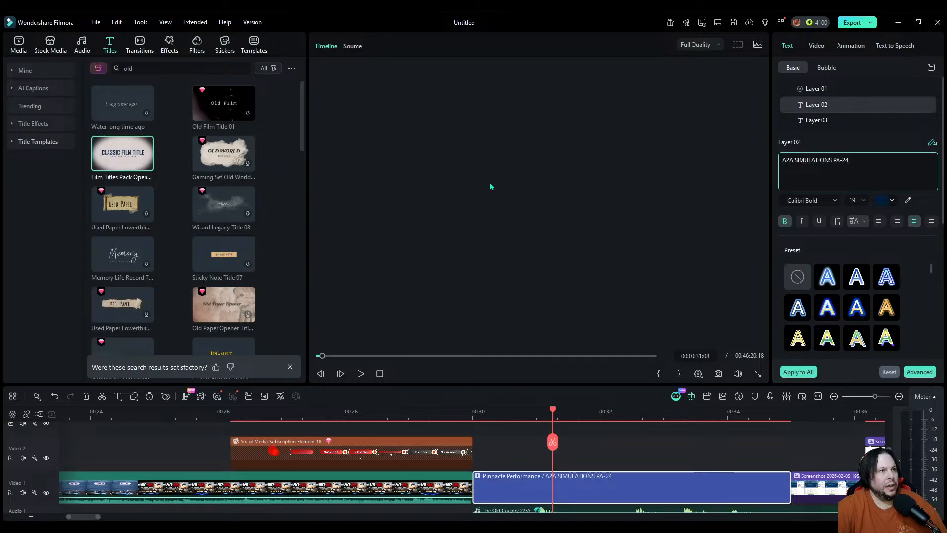
Step: Lower the preview to 1/4 Quality and play the title clip from 00:00:30:06 to its end
click(693, 45)
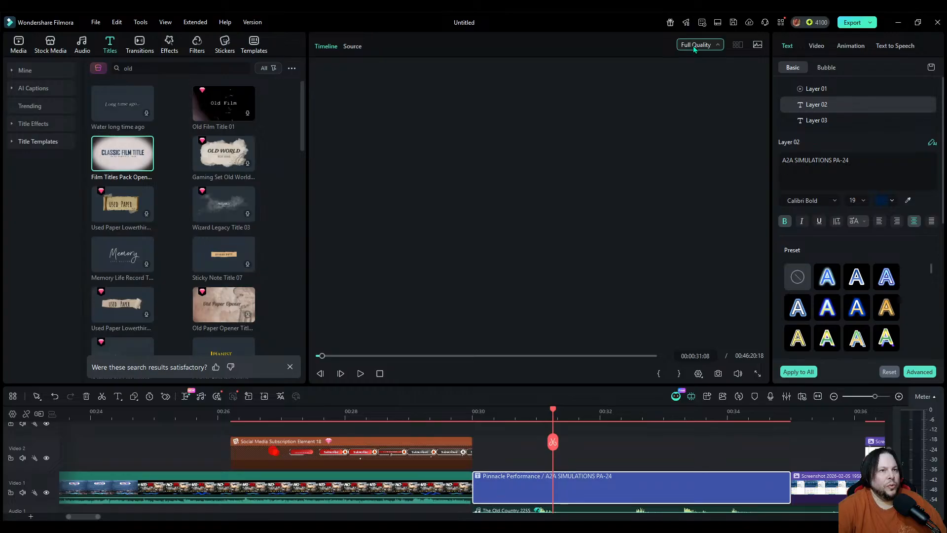
click(700, 96)
click(484, 411)
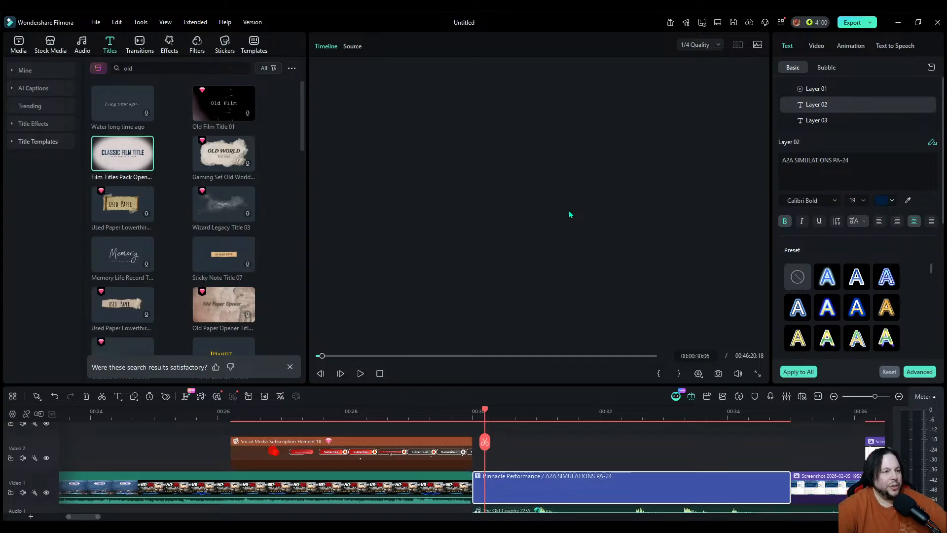
click(359, 373)
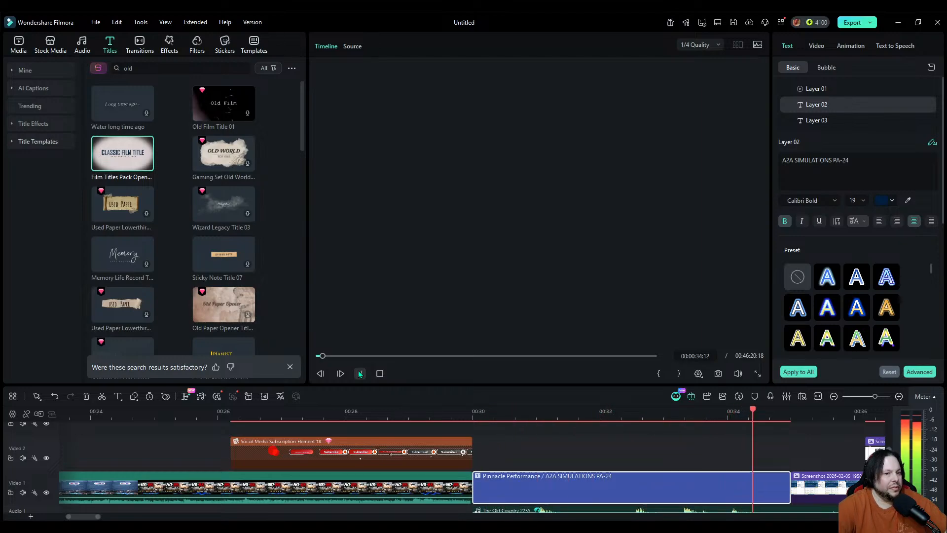
click(360, 373)
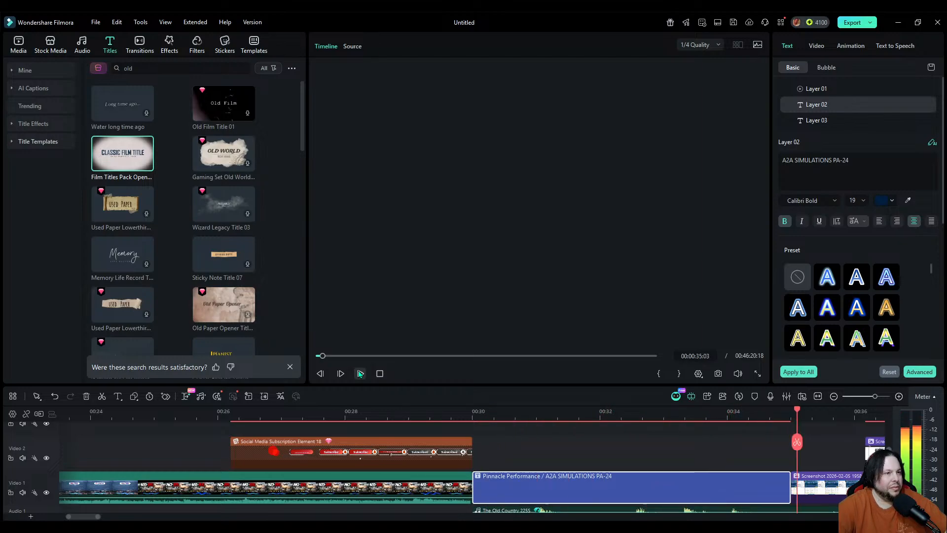
Step: Shift Screenshot 195832 to about 00:00:44 on Video 1 and place Screenshot 200100 from Video 2 directly after the title clip
click(833, 396)
drag(513, 488, 762, 488)
drag(550, 451, 518, 478)
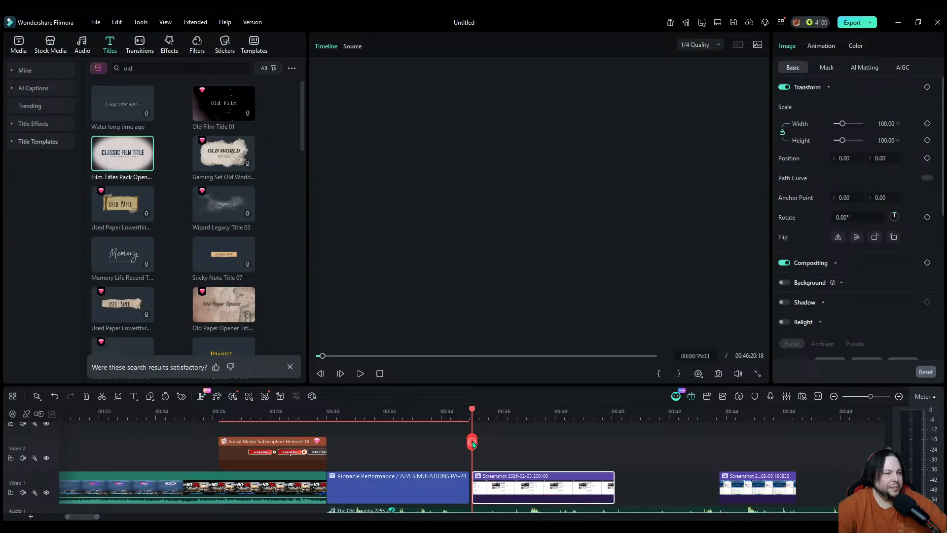
drag(472, 443, 461, 444)
drag(502, 487, 500, 486)
Step: Search the stickers for "AWARD", preview the gold trophy, and place it on Video 2 directly above Screenshot 200100
drag(464, 442, 487, 443)
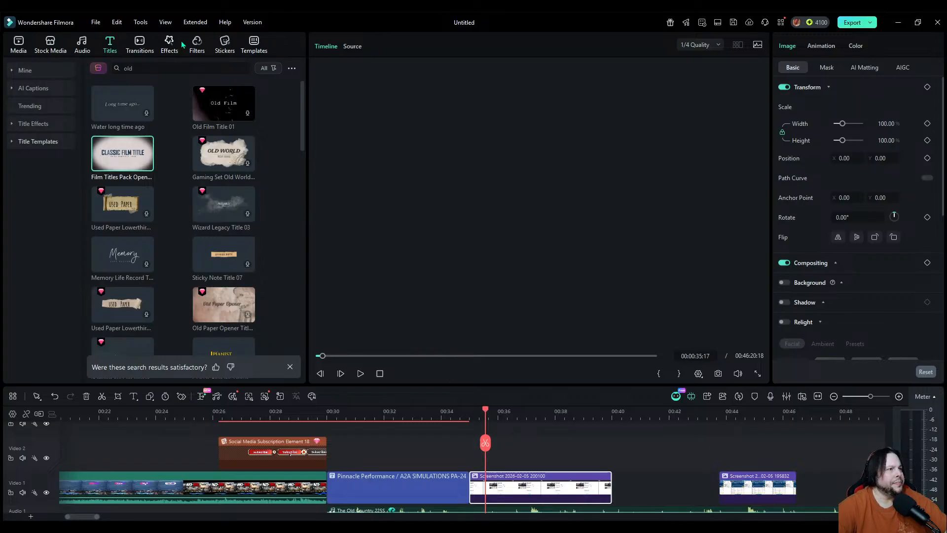
click(224, 44)
click(162, 68)
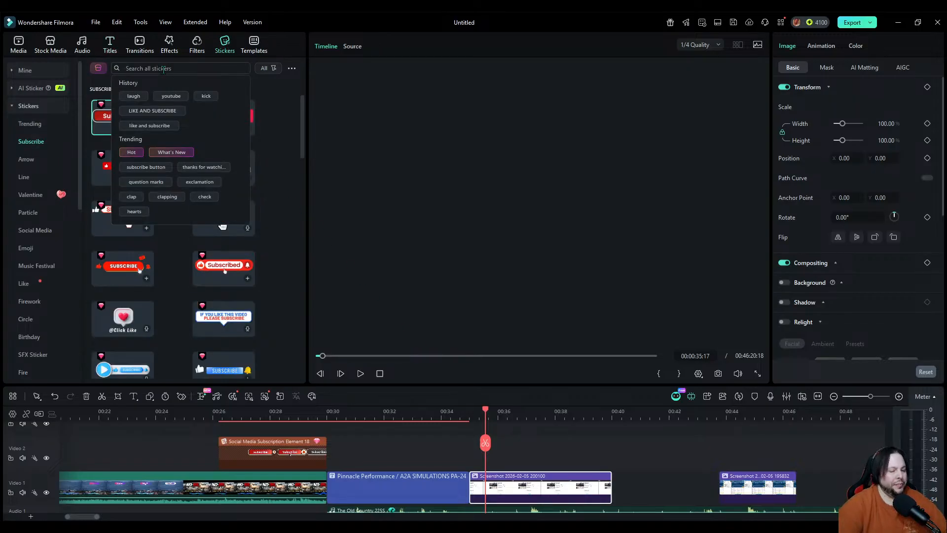
text(AWARD)
key(Return)
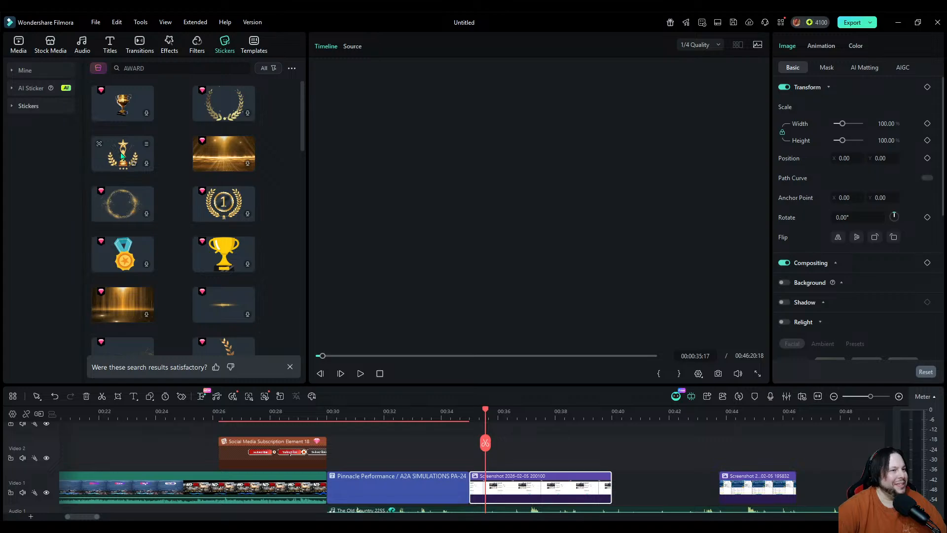
click(121, 101)
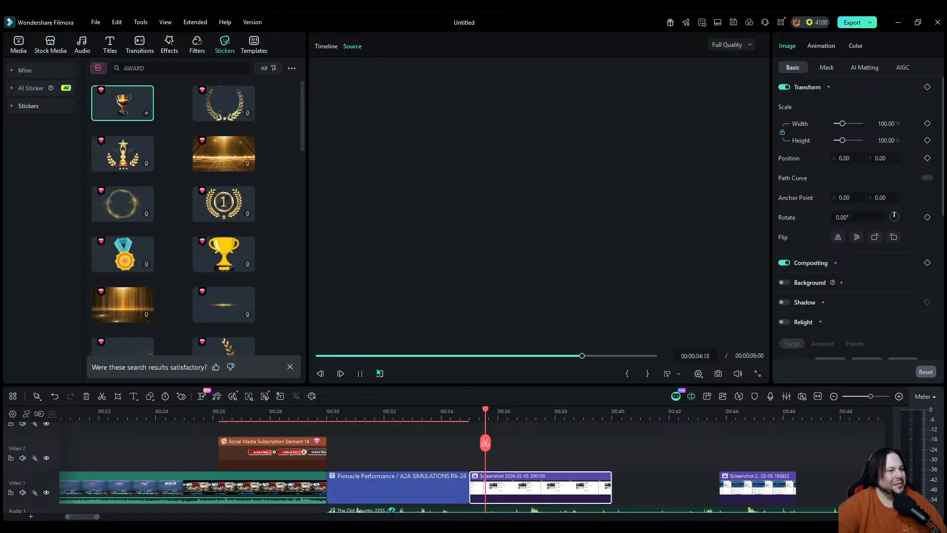
click(360, 374)
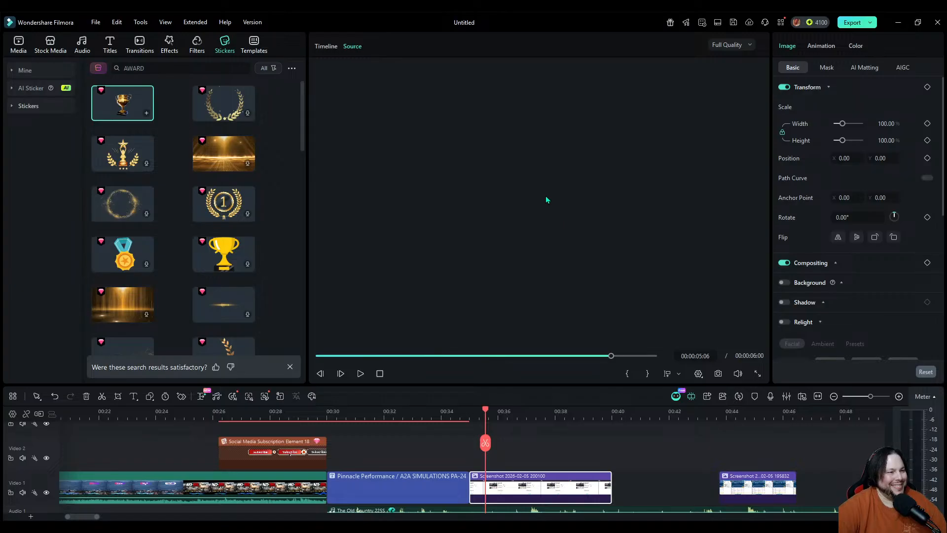
drag(137, 106, 274, 450)
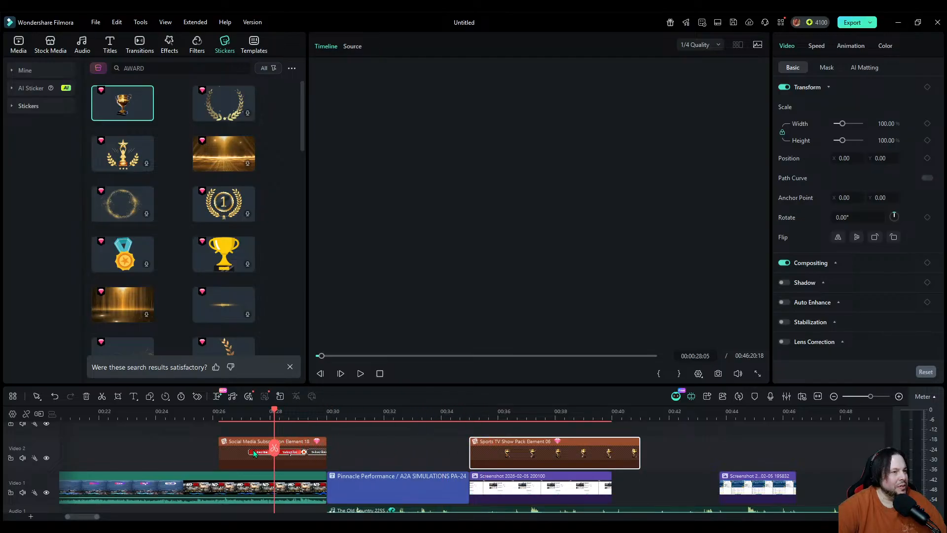
Step: Scale the Subscribe sticker to 50%, lower it to Y -460.47, and play it through to the title clip
click(247, 455)
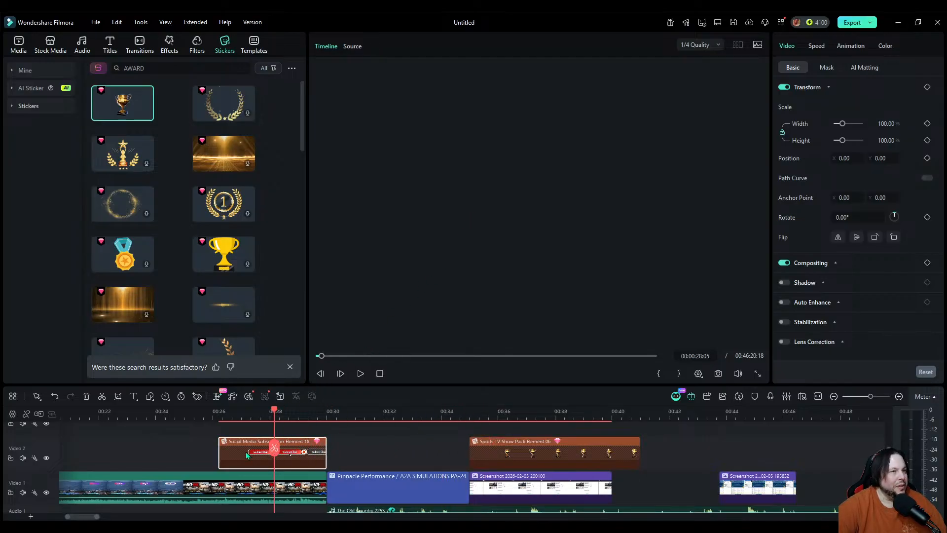
drag(842, 140, 838, 142)
drag(594, 186, 579, 302)
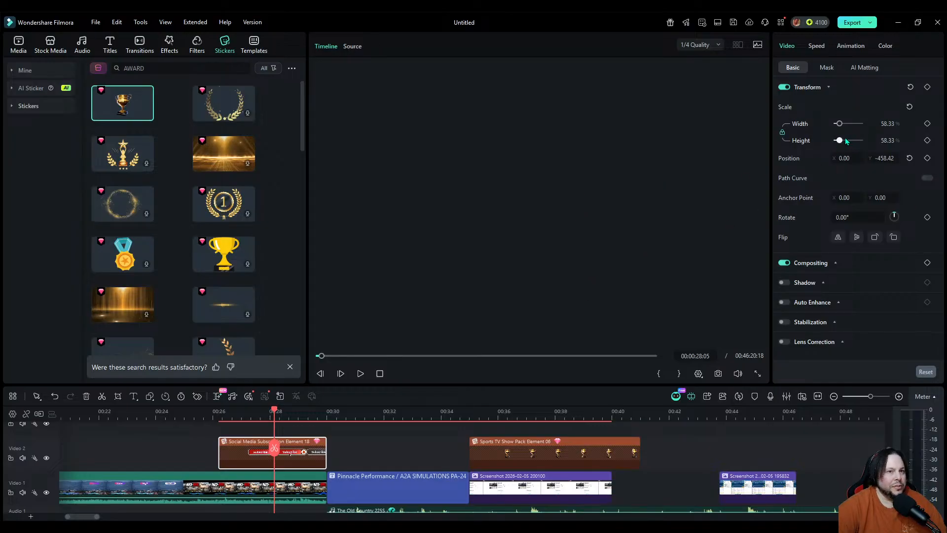
drag(840, 140, 840, 140)
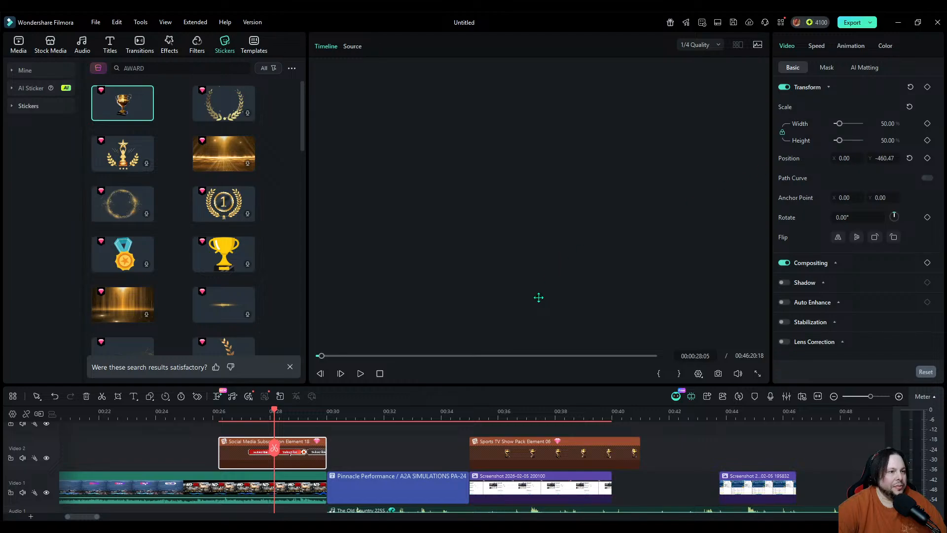
drag(539, 296, 540, 297)
click(357, 376)
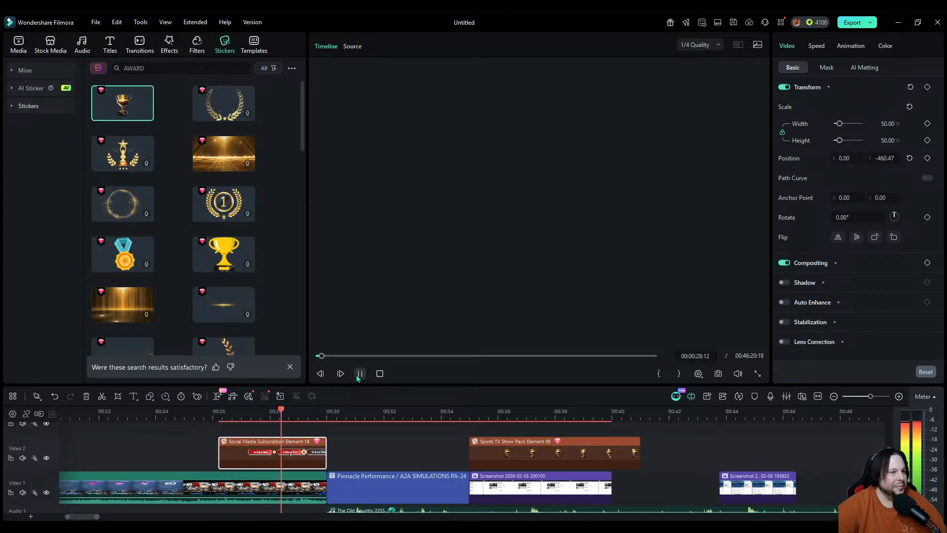
click(359, 374)
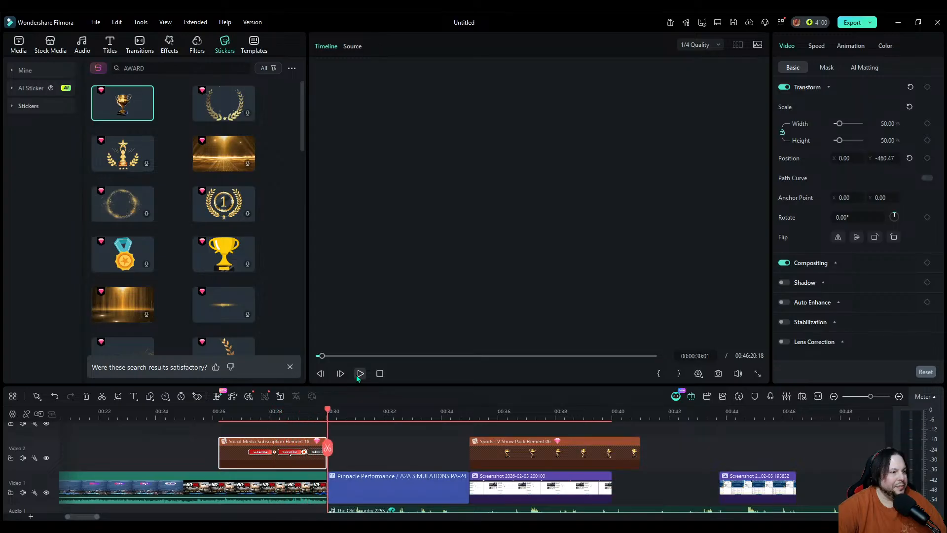
Step: Reposition the Subscribe sticker at X 45.22, Y -160.34 and enlarge it to 67.67%
click(286, 410)
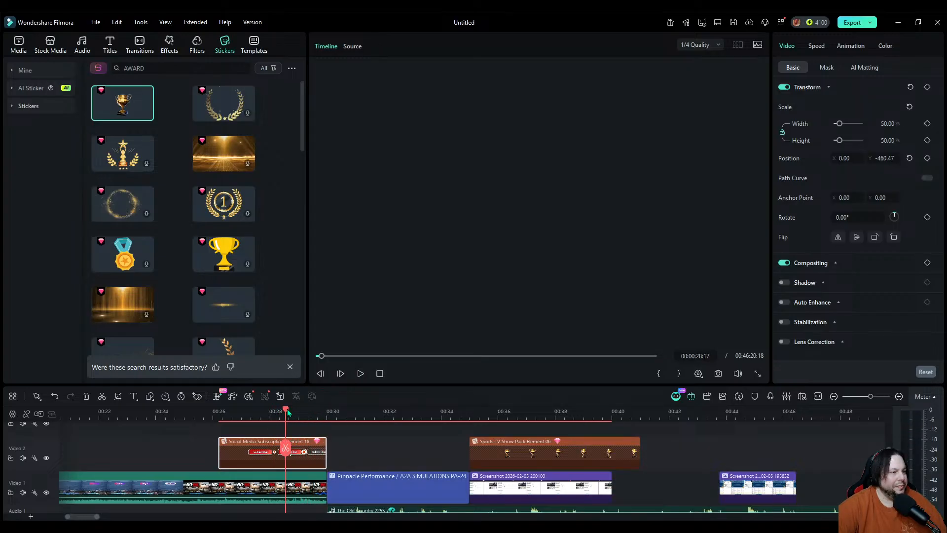
drag(495, 316, 504, 241)
drag(666, 186, 682, 166)
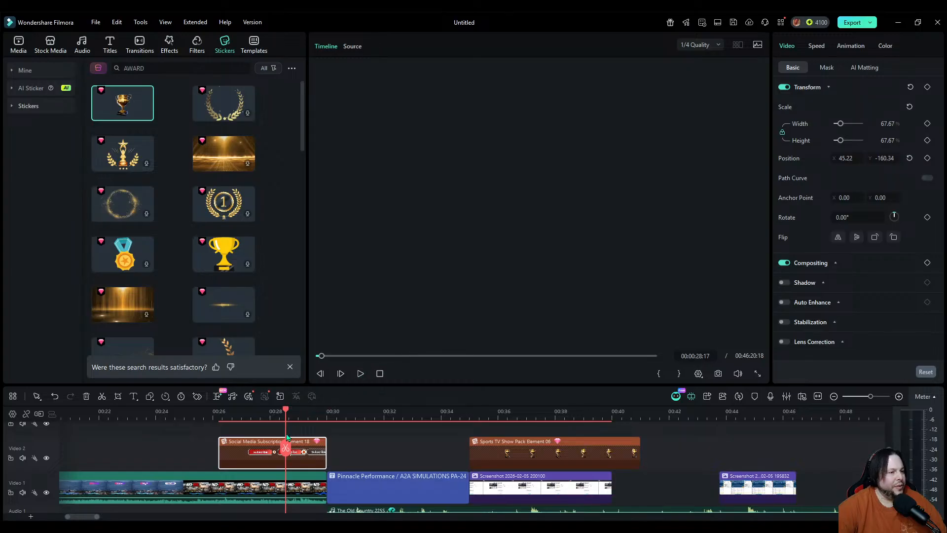
Step: Apply the Old Film color preset to Screenshot 200100 on Video 1
drag(285, 448, 493, 437)
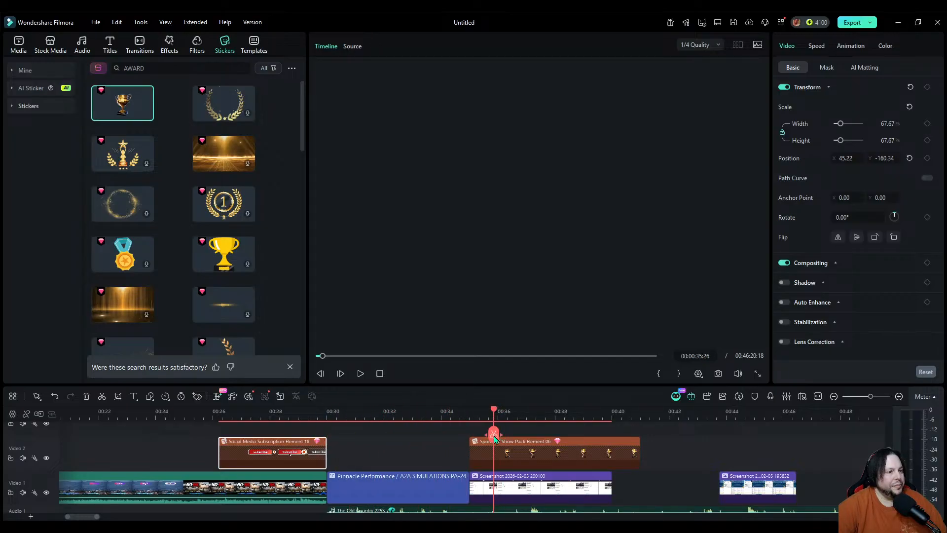
click(516, 483)
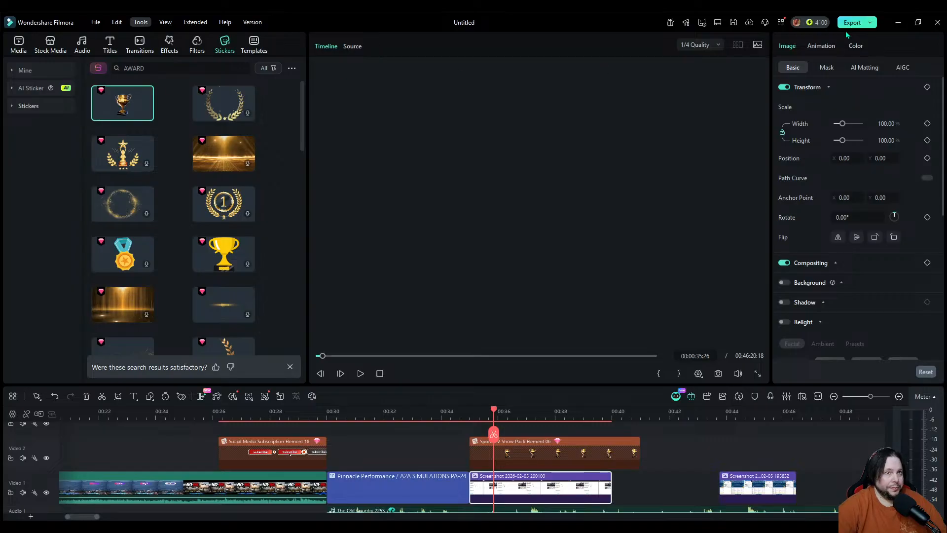
click(857, 48)
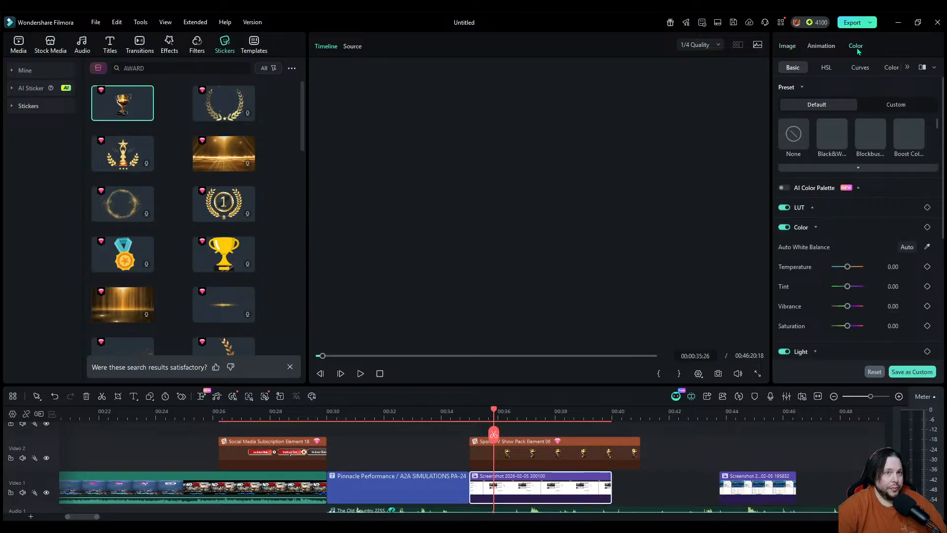
click(849, 170)
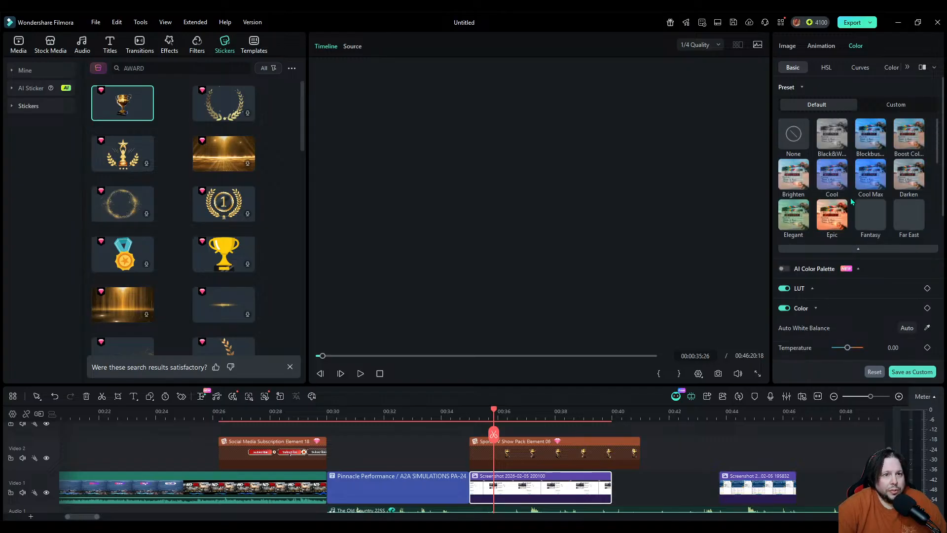
scroll(823, 218, down, 2)
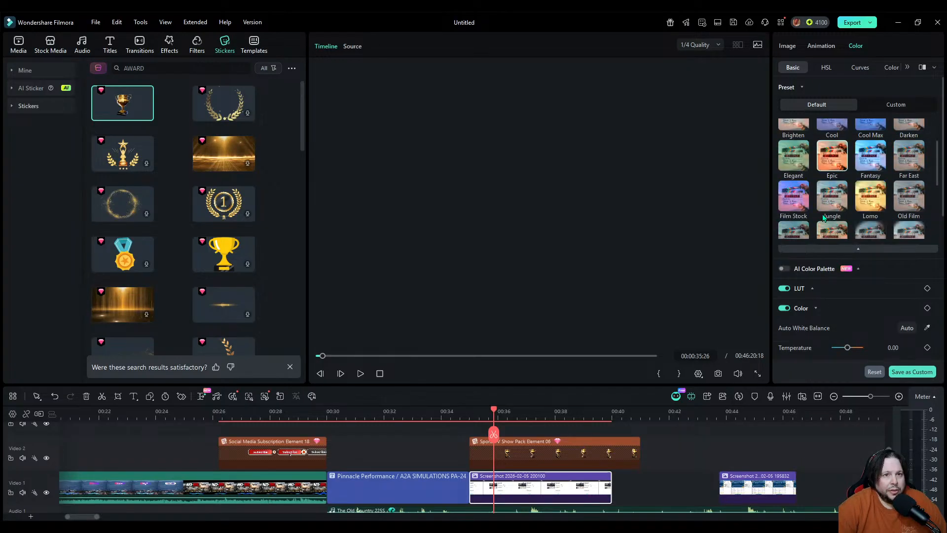
click(911, 200)
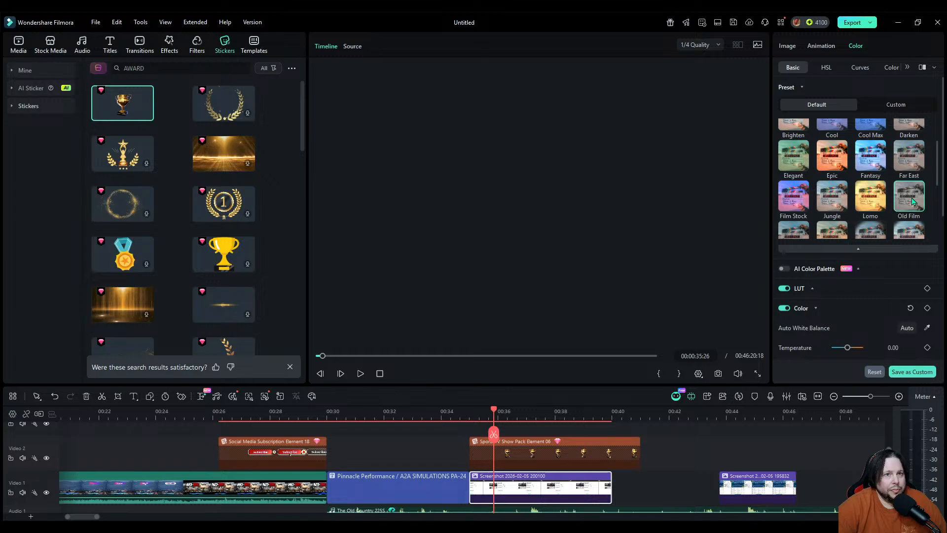
Step: Scale the trophy sticker to 83.33% and move it to X -585.87, Y -90.02
click(517, 320)
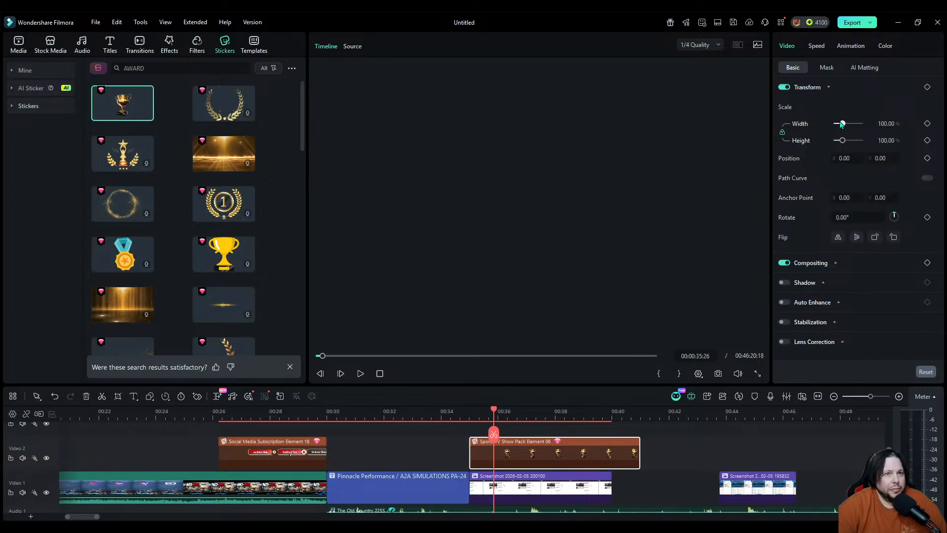
drag(842, 124, 840, 124)
drag(532, 209, 397, 234)
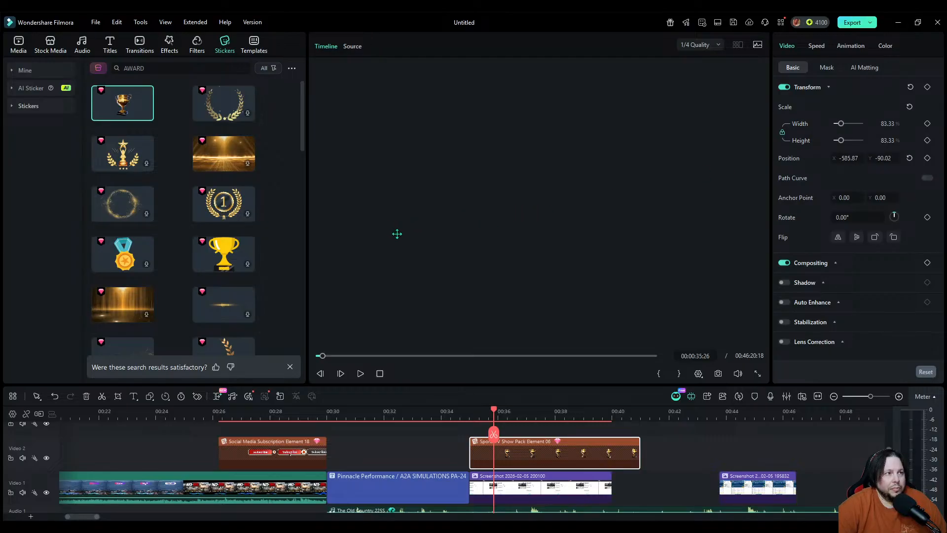
Step: Play the trophy and screenshot section from 00:00:34:20 to 00:00:40:09
click(462, 434)
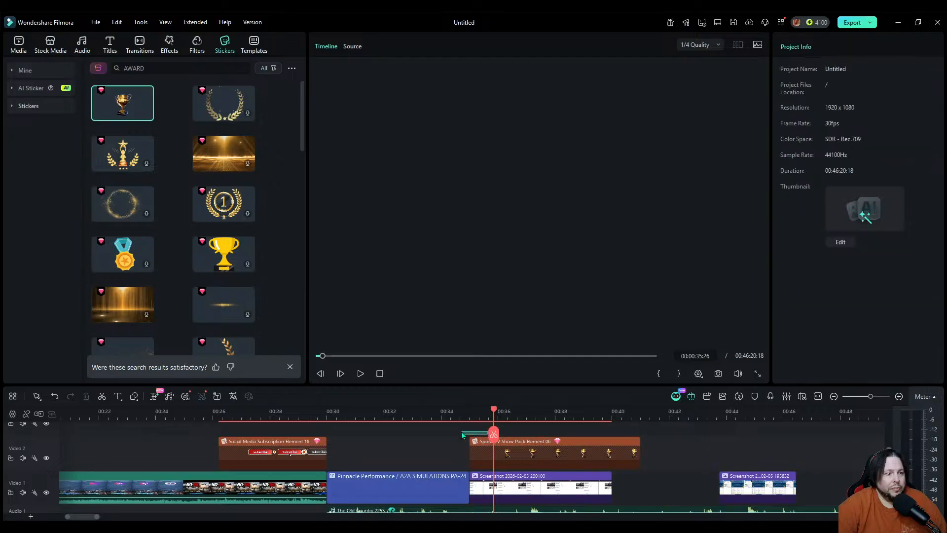
click(461, 417)
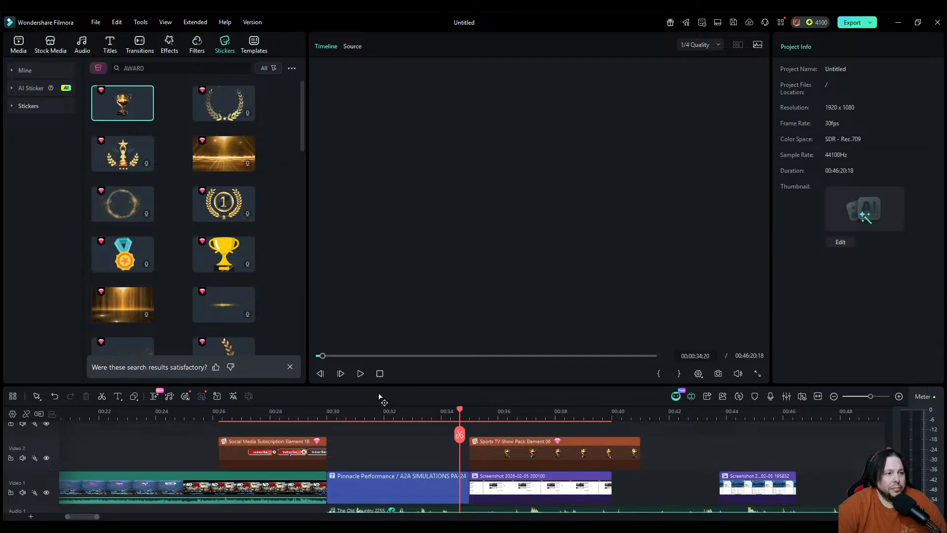
click(360, 373)
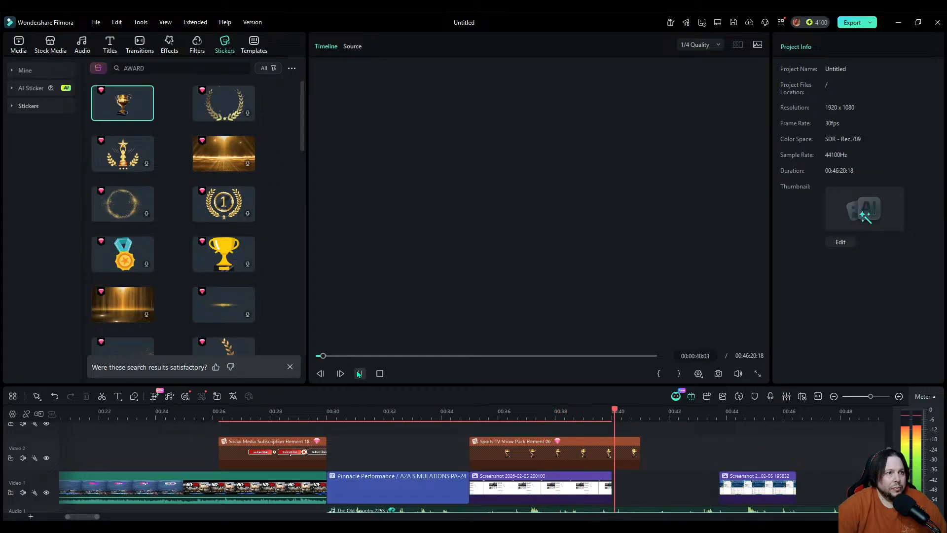
click(359, 373)
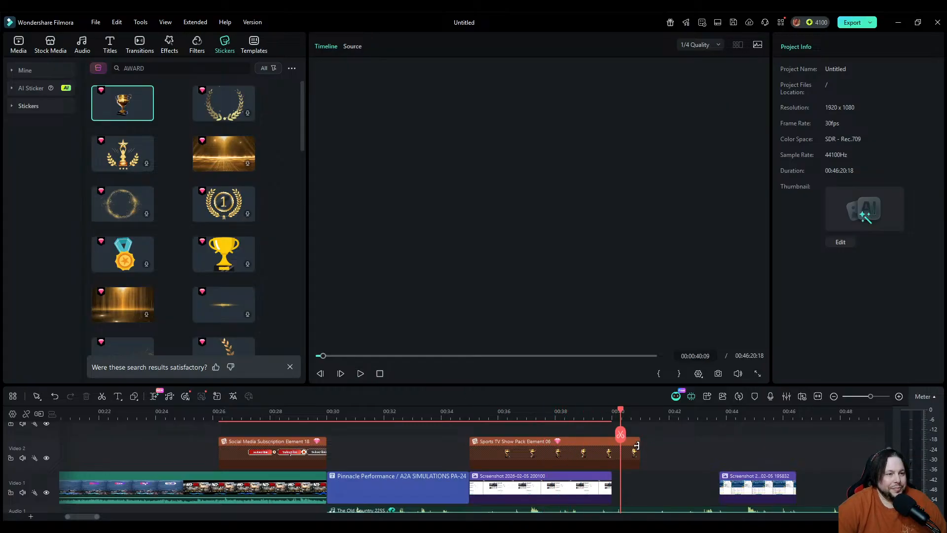
Step: Split the trophy sticker at 00:00:40:00, where Screenshot 200100 ends, and delete the remainder
drag(621, 434, 507, 431)
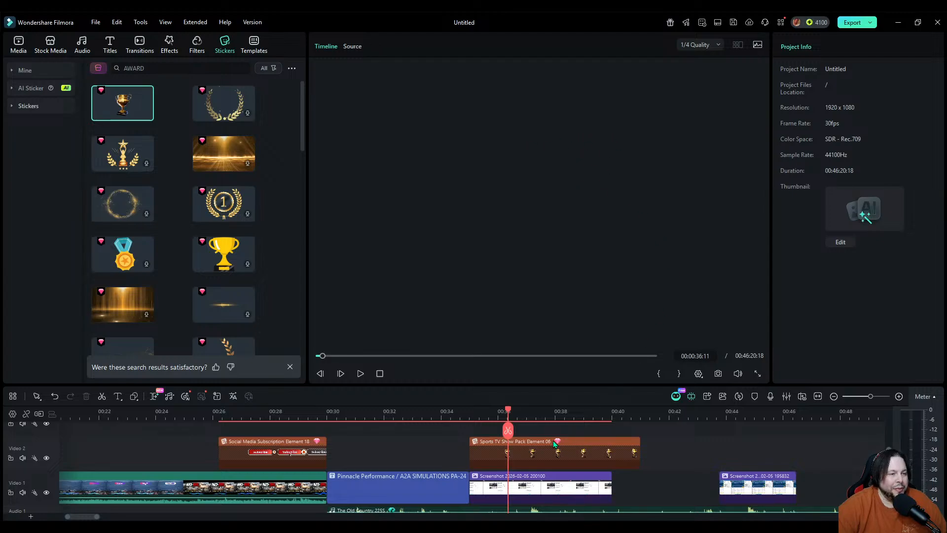
drag(507, 431, 612, 431)
click(600, 443)
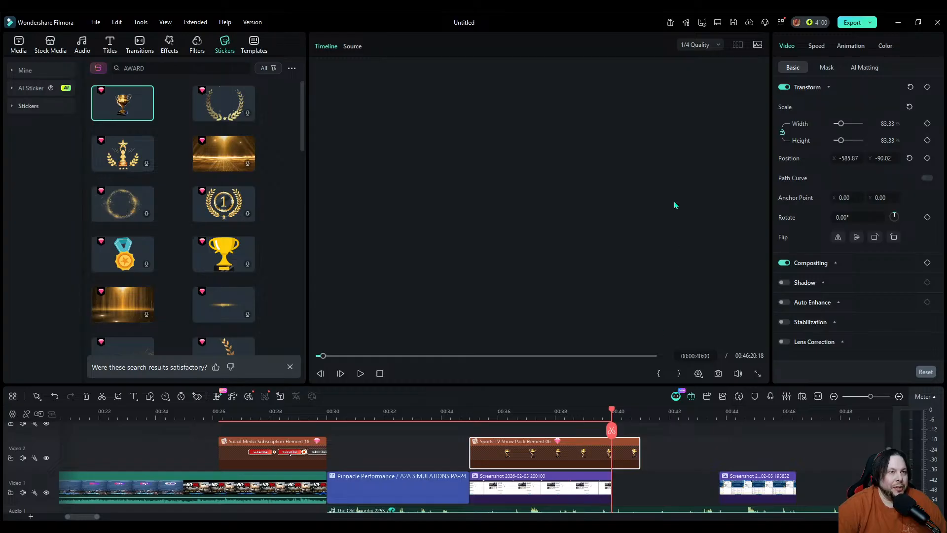
click(611, 430)
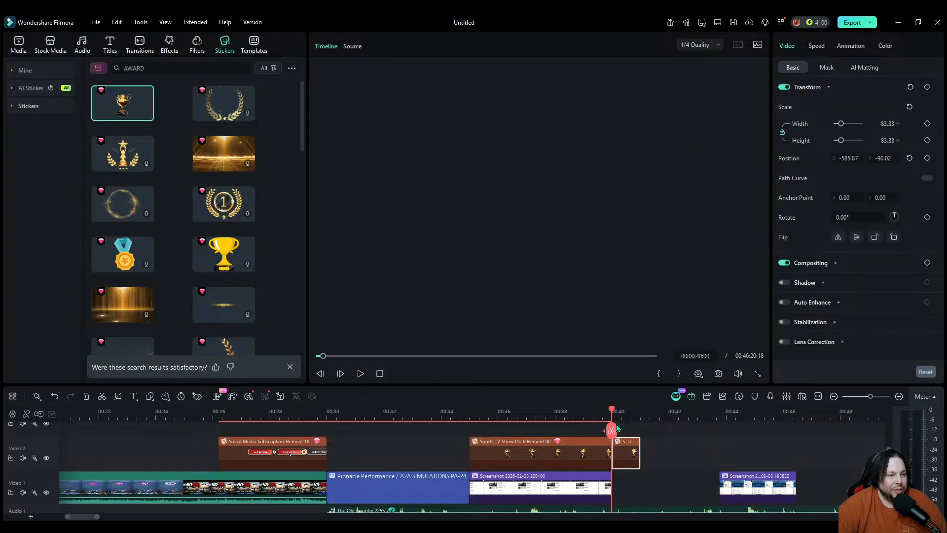
click(86, 396)
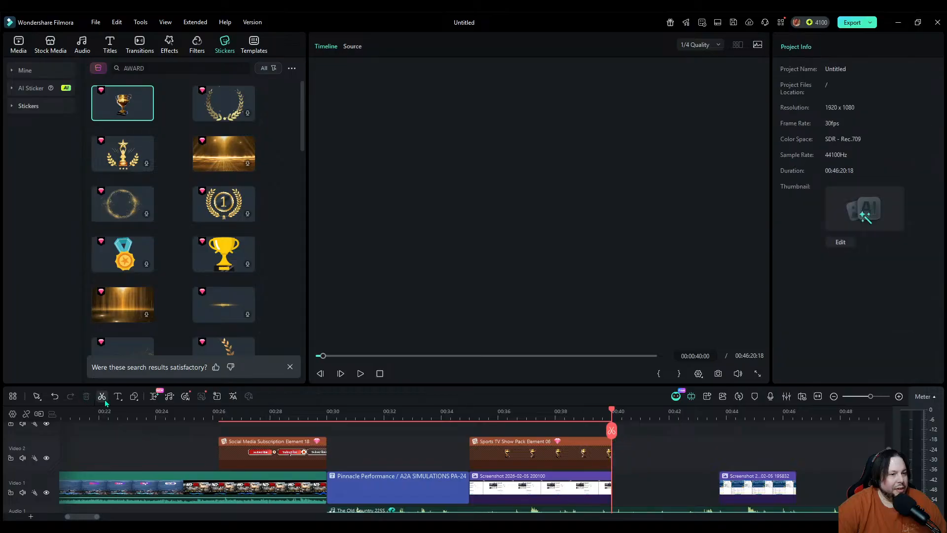
Step: Shift Screenshot 195832 to about 00:00:45 on Video 1 and browse the "old" title results for another title
drag(754, 484, 654, 487)
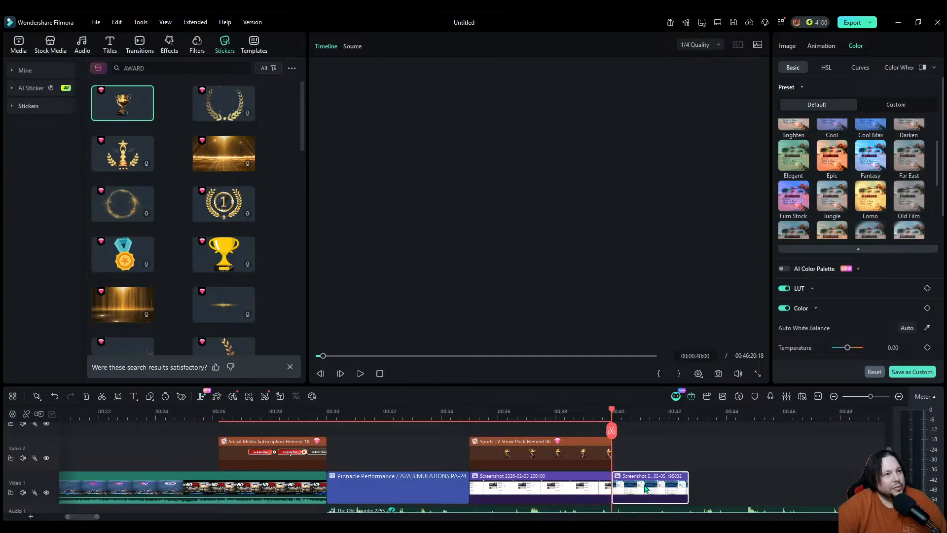
drag(645, 489, 790, 481)
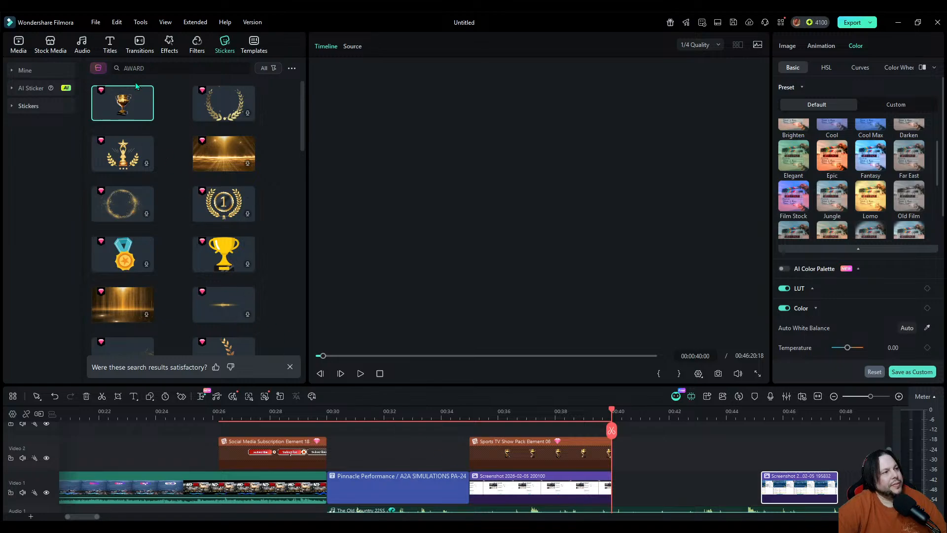
click(111, 47)
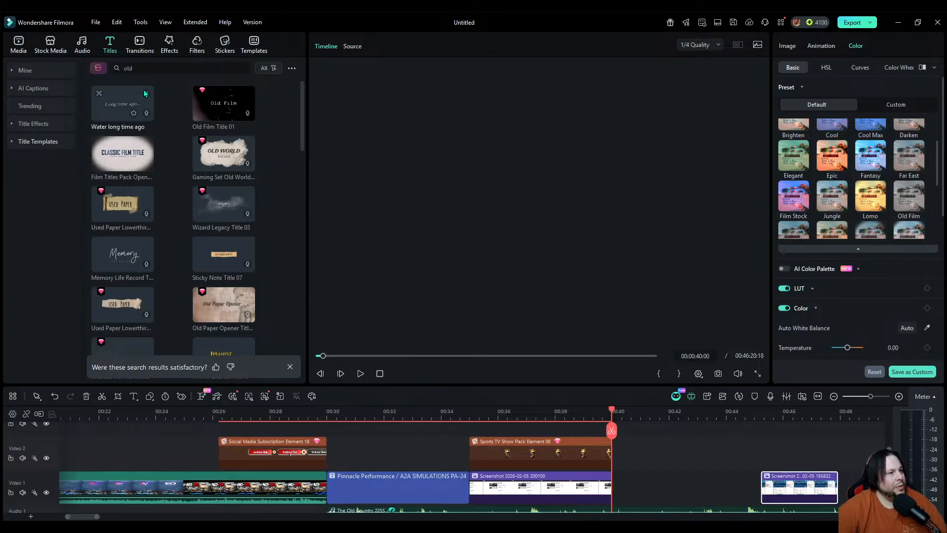
scroll(232, 205, down, 2)
scroll(229, 210, down, 3)
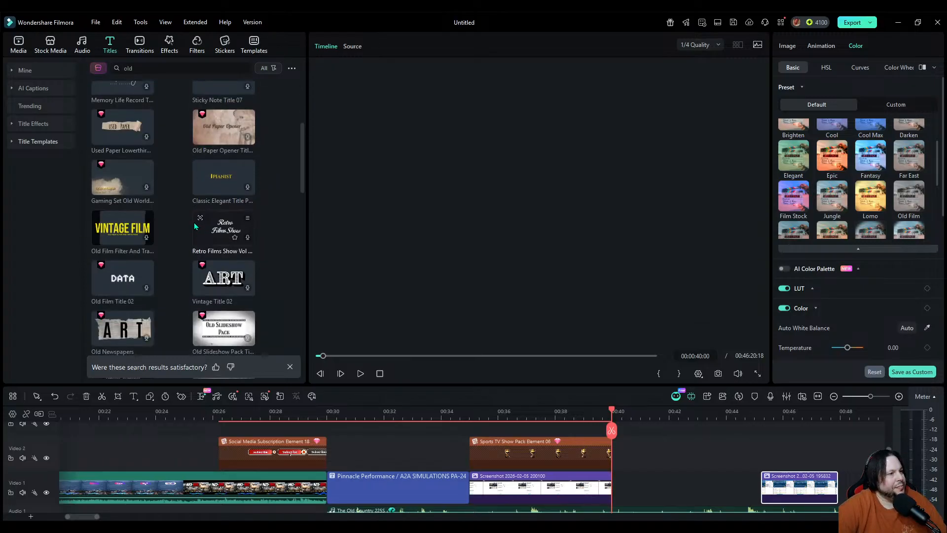
scroll(175, 240, down, 2)
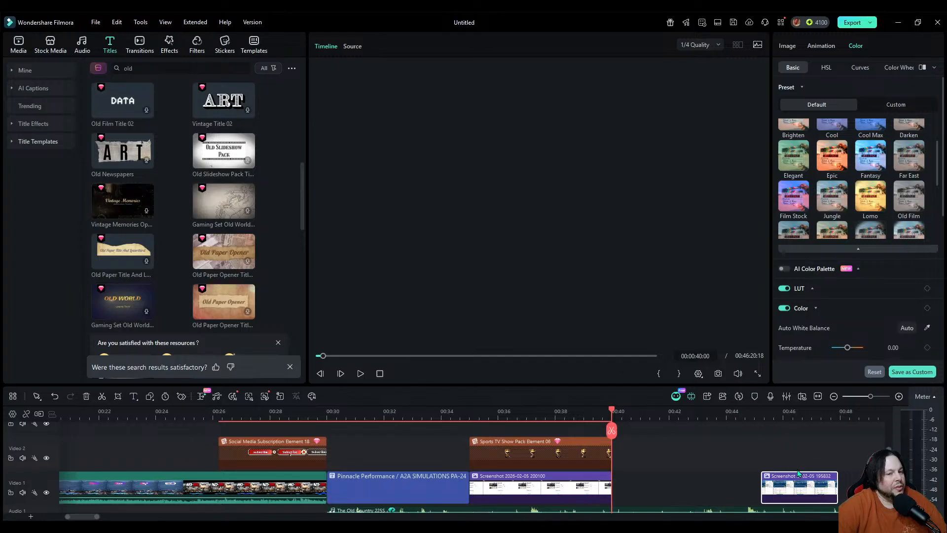
Step: Place Screenshot 195832 directly after Screenshot 200100 on Video 1, starting at 00:00:40:00
drag(796, 483, 644, 477)
mouse_move(611, 430)
mouse_down()
mouse_move(646, 430)
mouse_move(611, 431)
mouse_up()
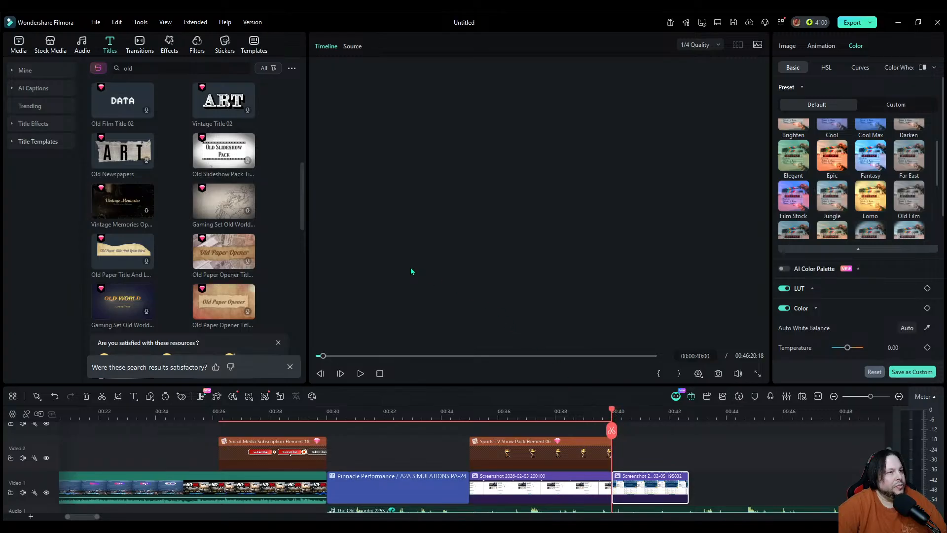
Step: Insert the map Screenshot 201528 on Video 1 at 00:00:40:00 and shift Screenshot 195832 to about 00:00:46
drag(673, 480, 788, 481)
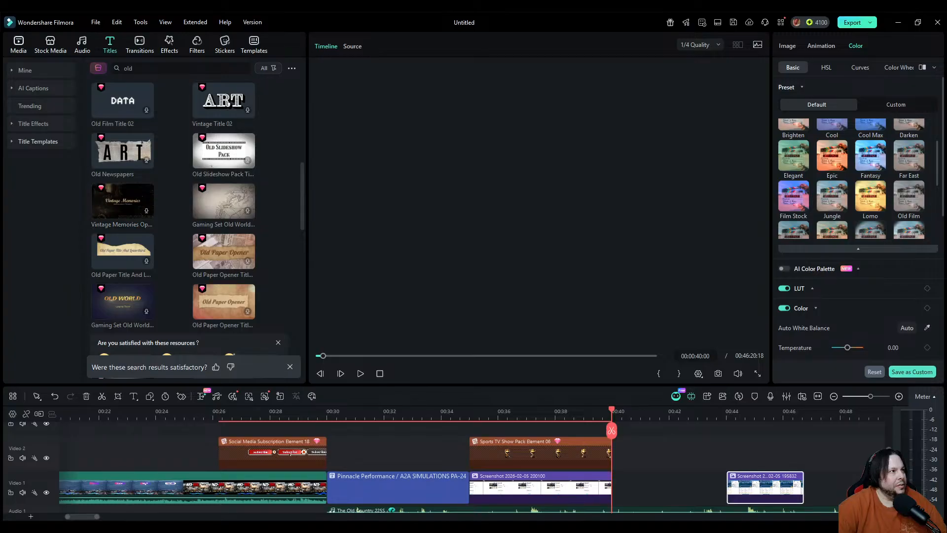
click(27, 40)
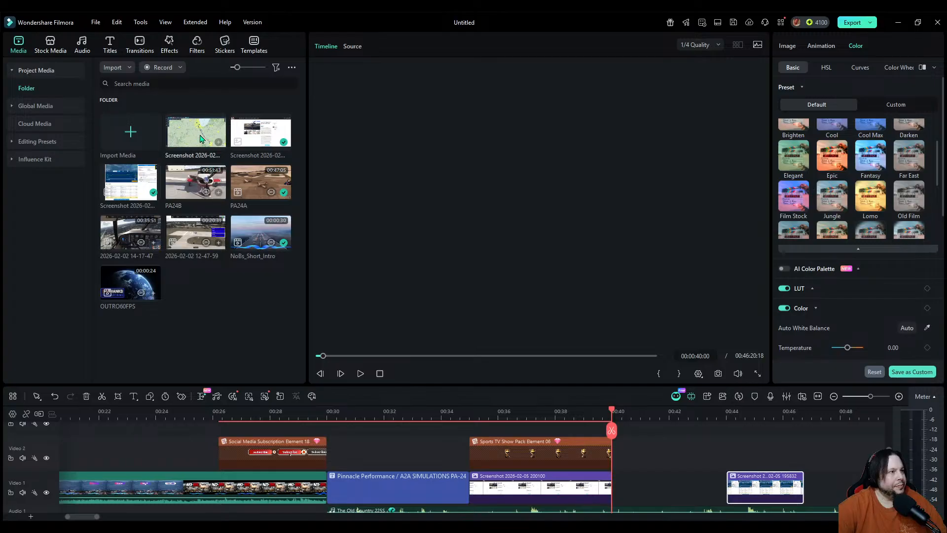
drag(207, 141, 617, 490)
drag(813, 491, 830, 492)
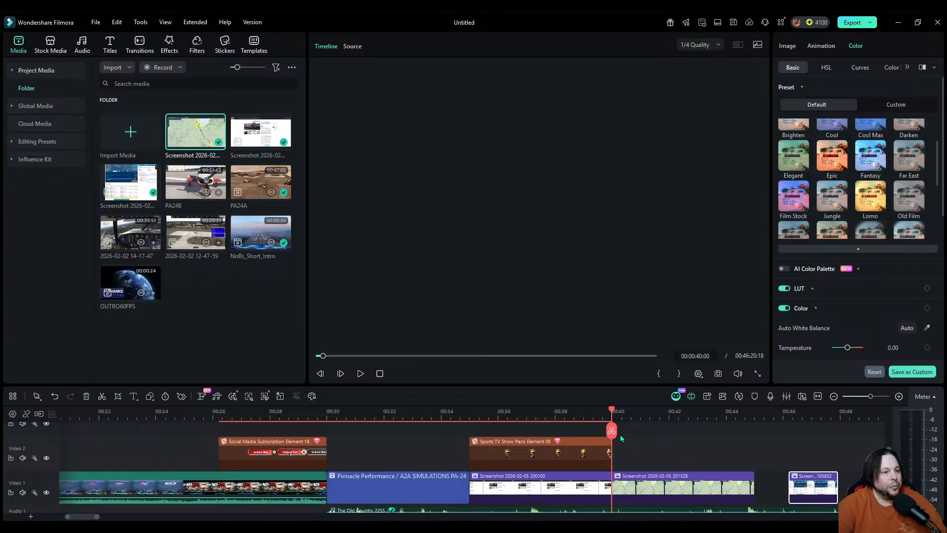
Step: Place the trending Travel Plans Title 01 on Video 2 at 00:00:40:00, above the map screenshot
drag(612, 431, 622, 433)
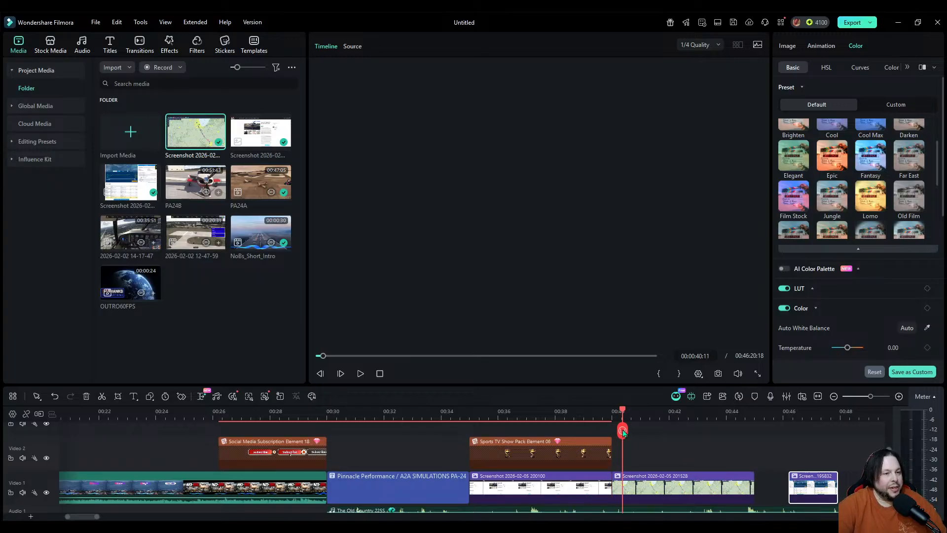
click(661, 492)
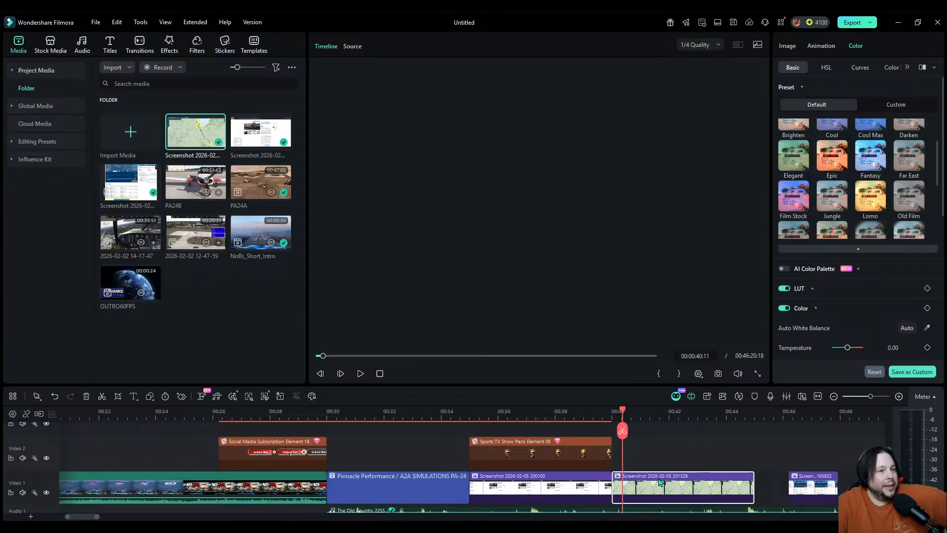
drag(622, 430, 612, 431)
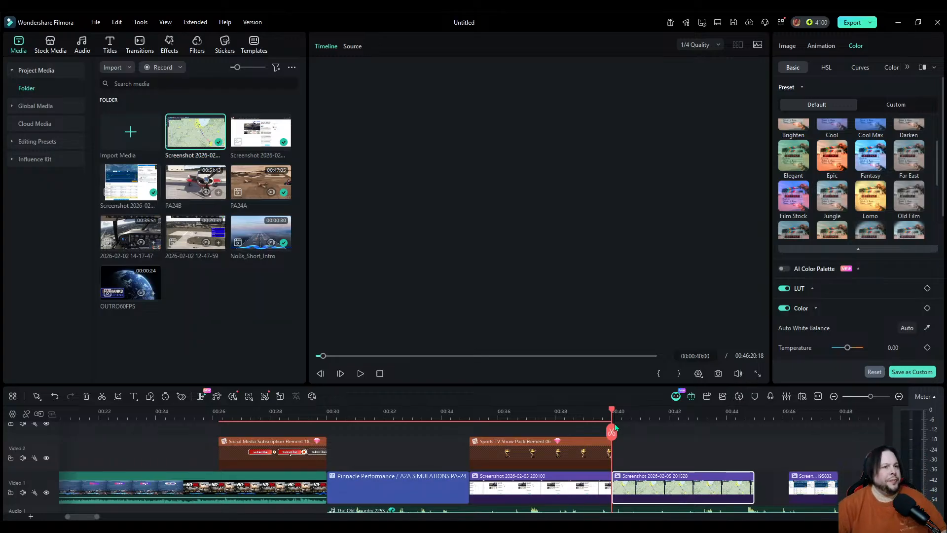
click(110, 44)
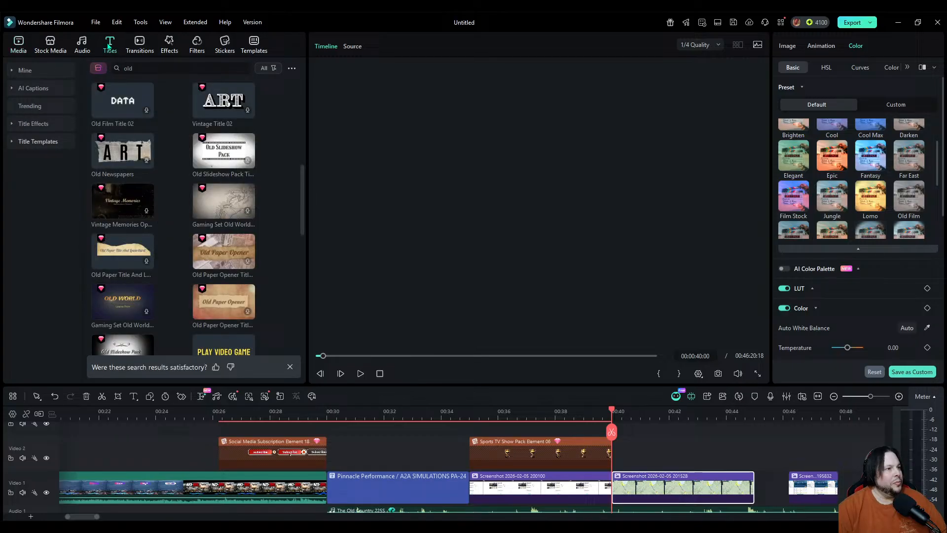
click(31, 106)
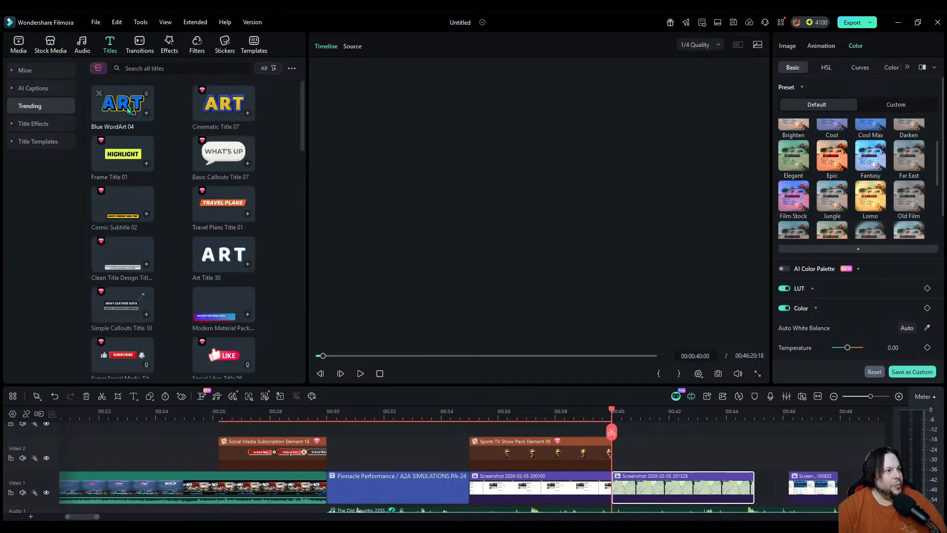
click(216, 202)
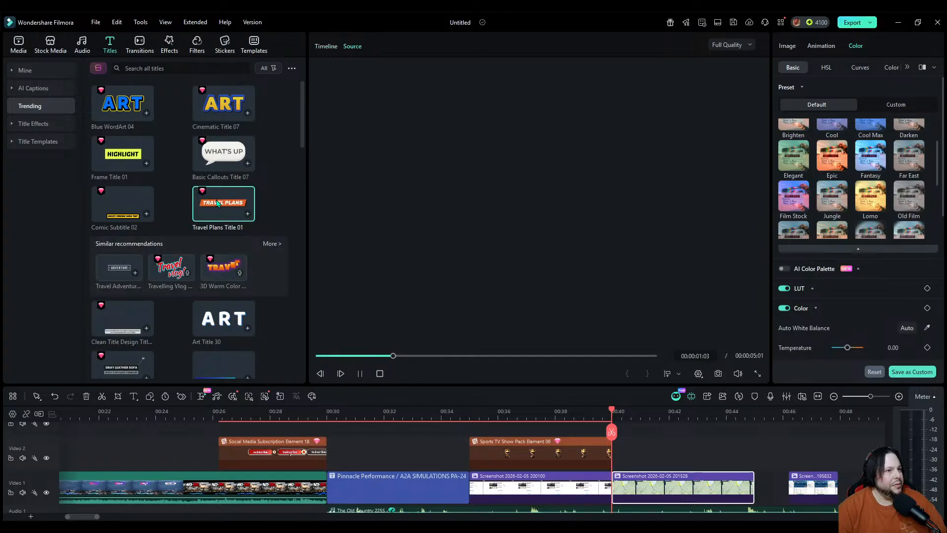
drag(217, 202, 613, 454)
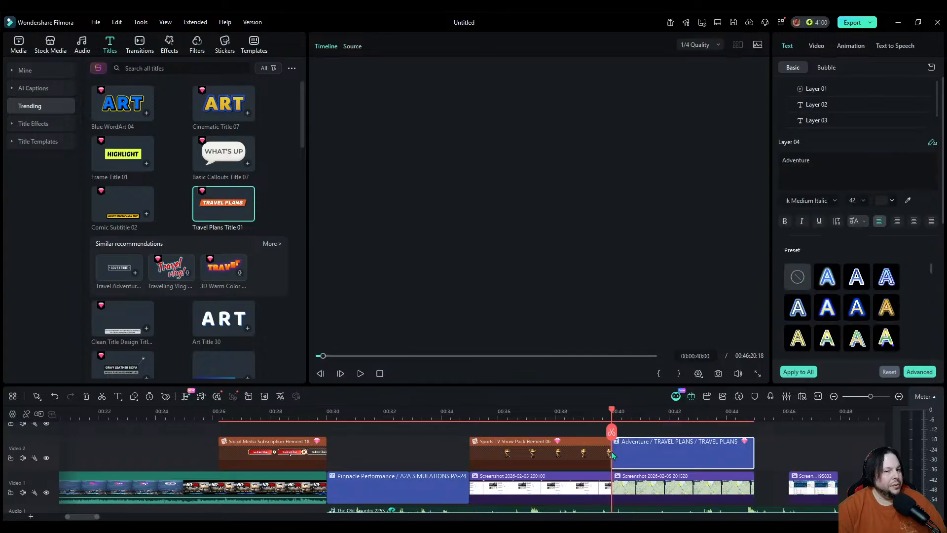
click(632, 417)
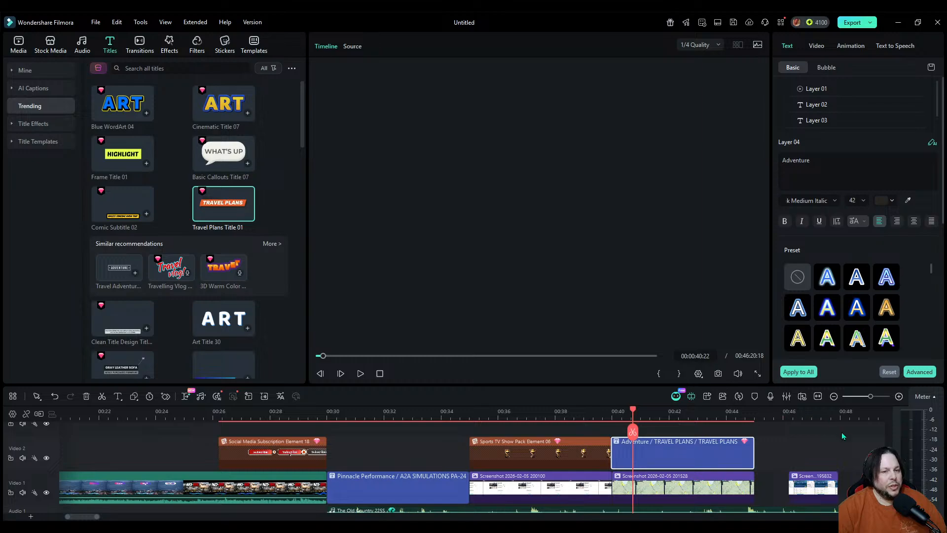
Step: Enable Auto Normalization at -14 LUFS for The Old Country music clip on Audio 1
scroll(605, 493, down, 2)
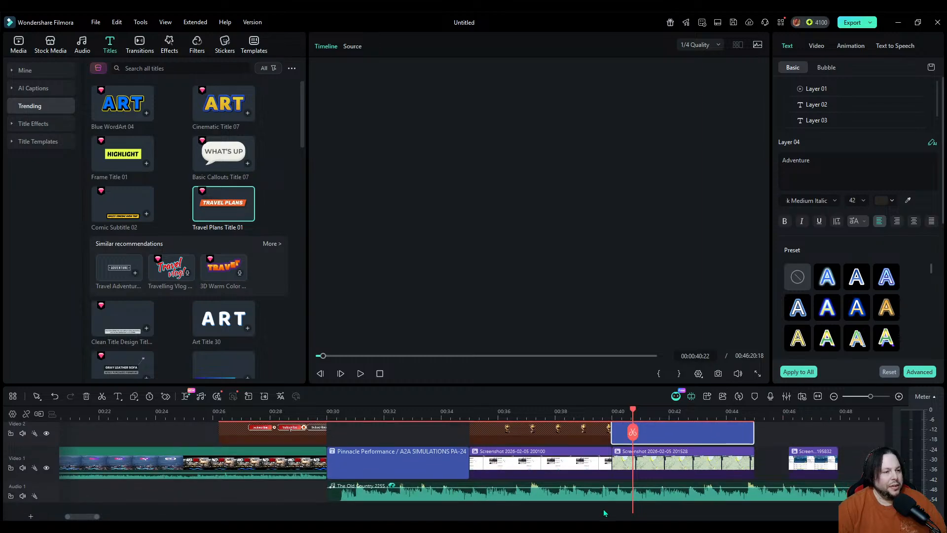
click(489, 495)
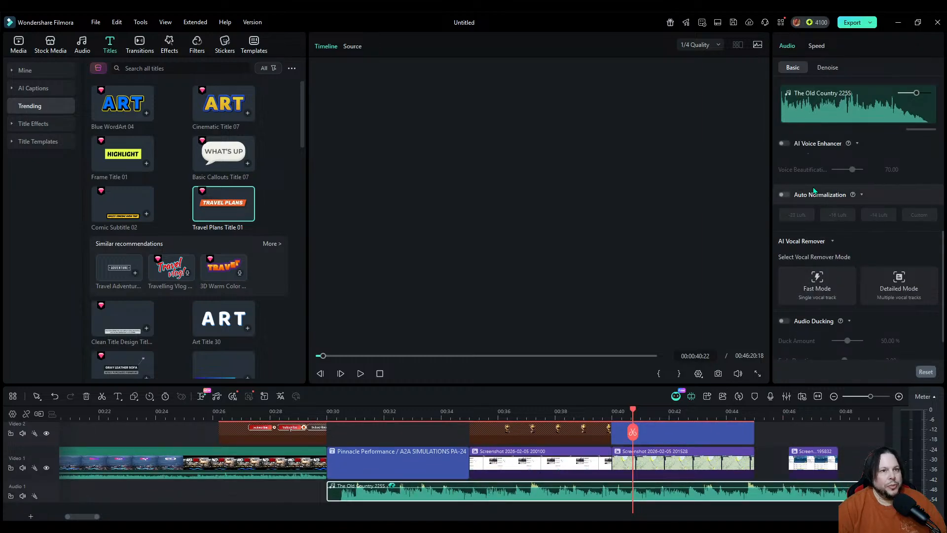
click(784, 195)
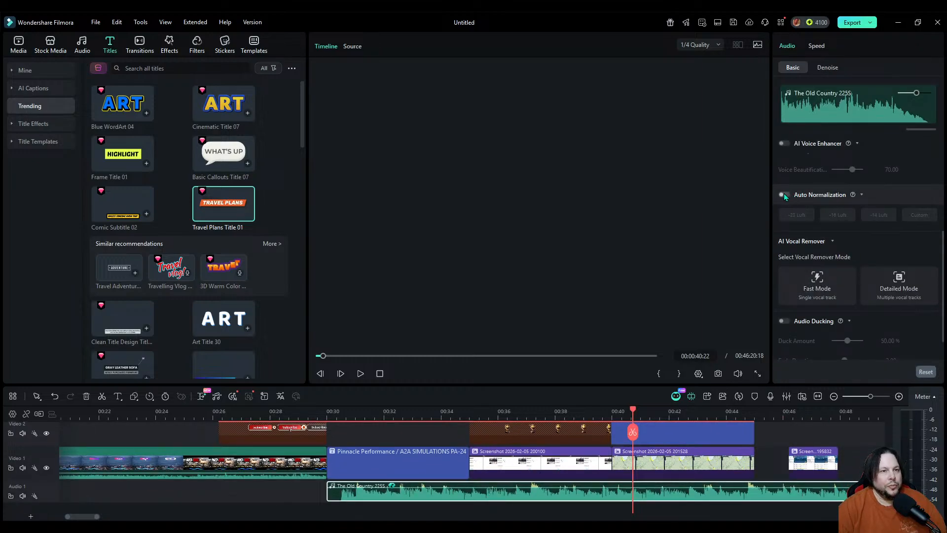
click(886, 215)
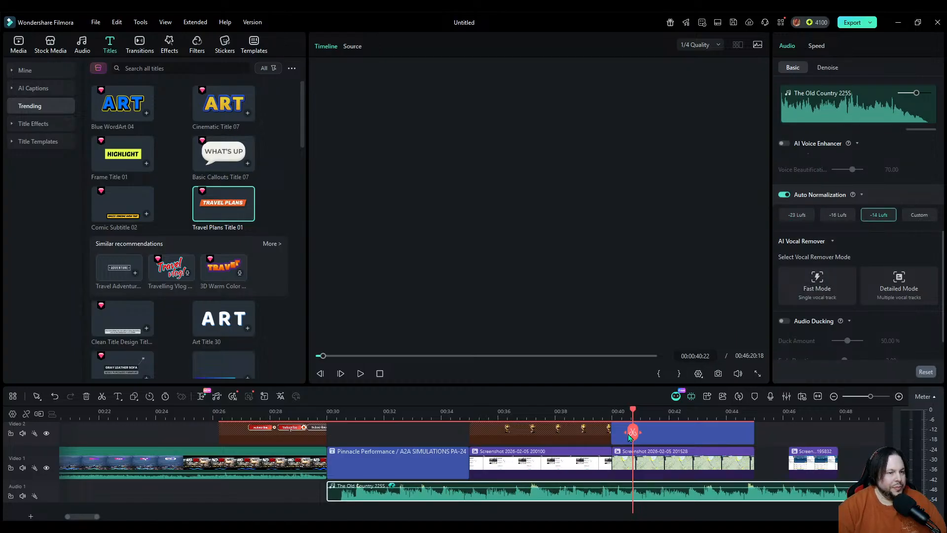
Step: Clear the "Adventure" text from Layer 04 of the travel plans title above the map screenshot
mouse_move(629, 436)
mouse_down()
mouse_move(610, 432)
mouse_move(666, 432)
mouse_up()
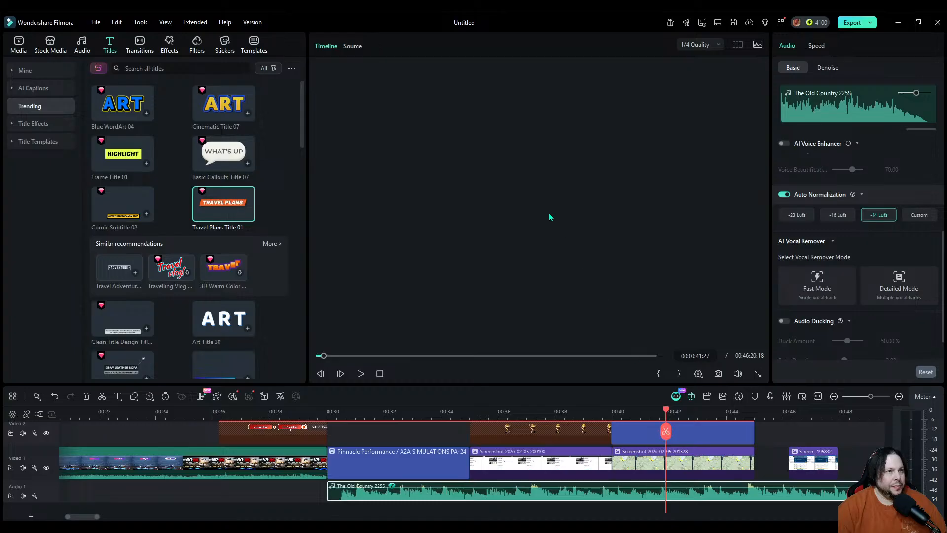
click(712, 433)
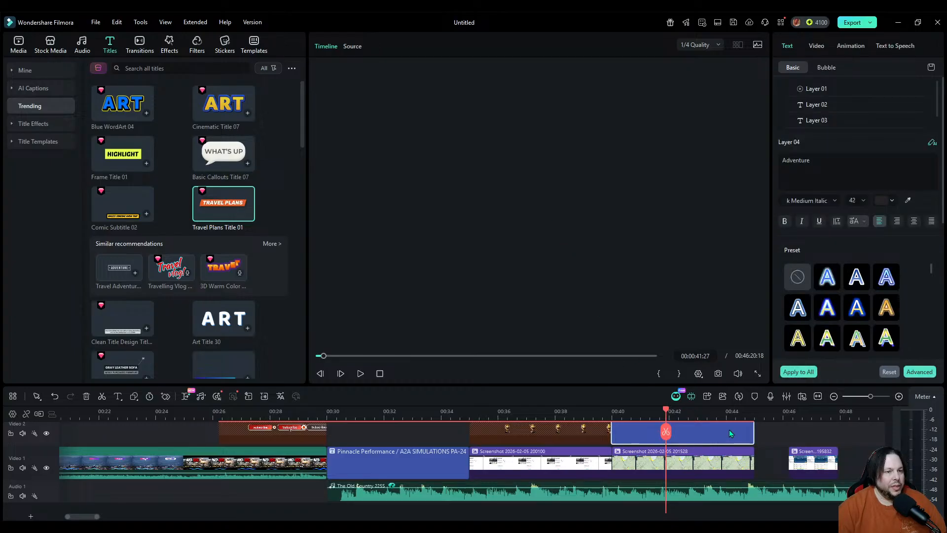
scroll(829, 440, up, 1)
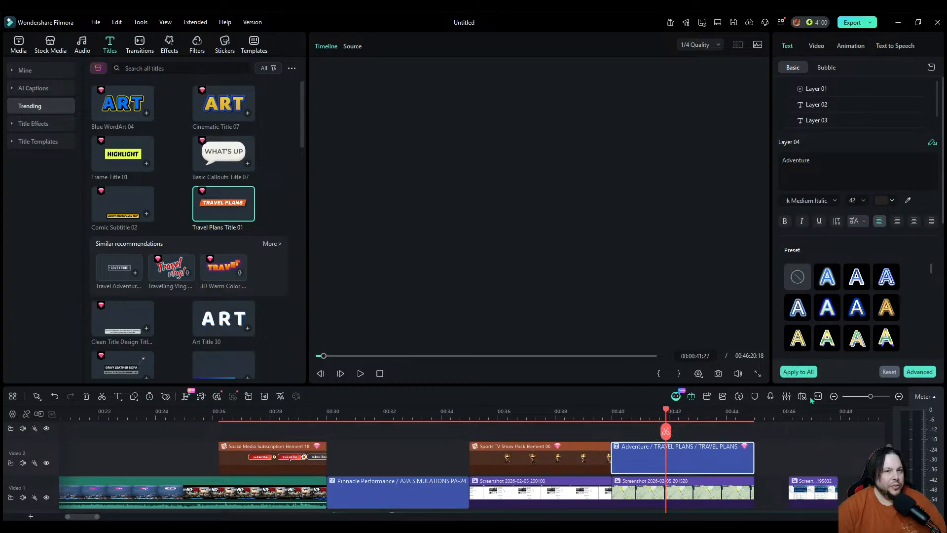
click(801, 158)
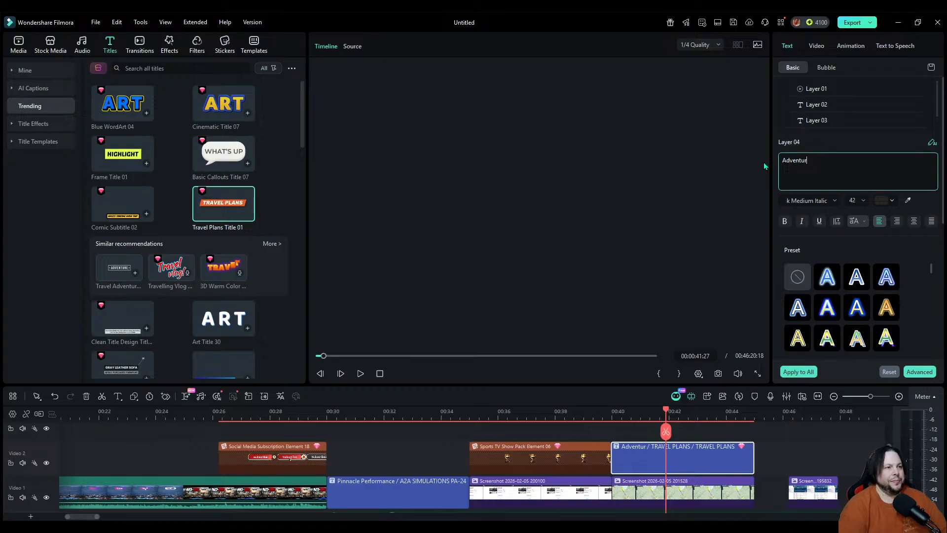
key(BackSpace)
key(BackSpace)
key(BackSpace)
key(BackSpace)
key(BackSpace)
key(BackSpace)
key(BackSpace)
key(BackSpace)
key(BackSpace)
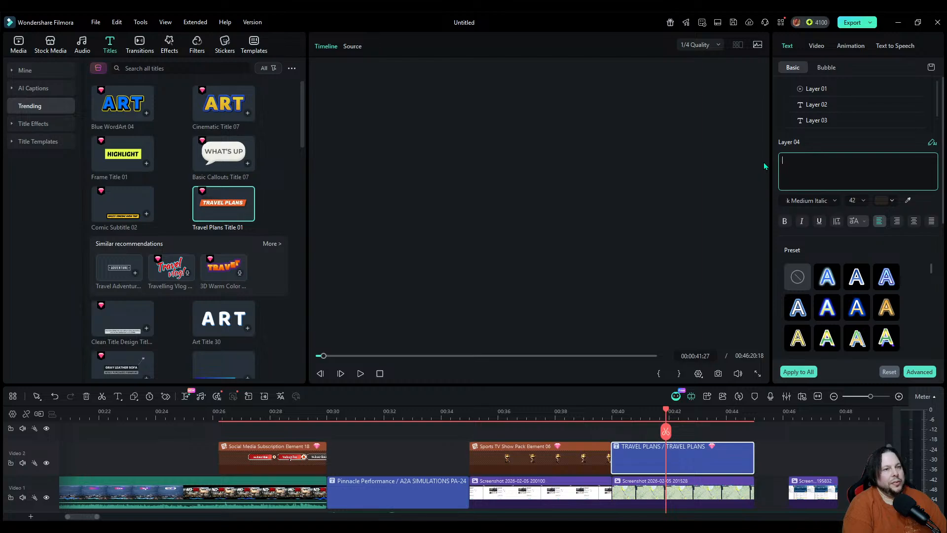
text(E)
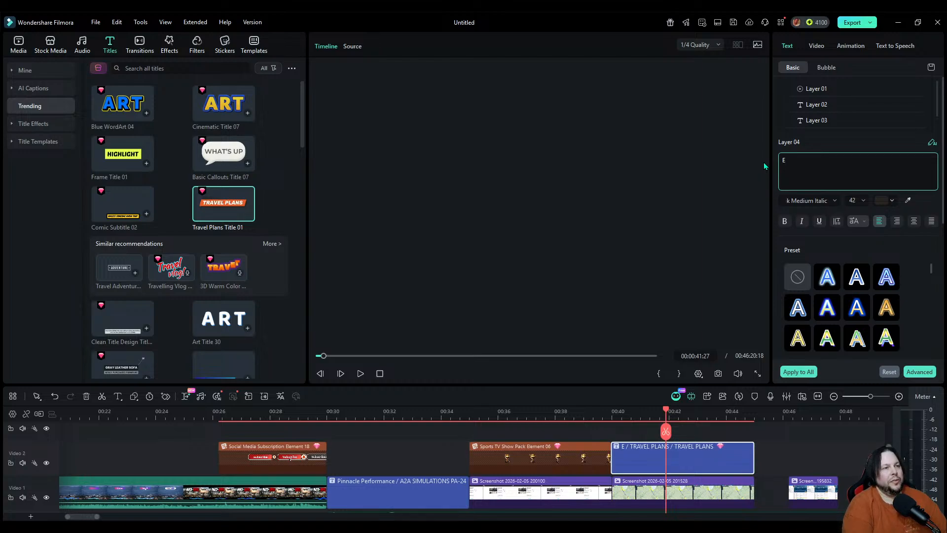
text(agle Cre)
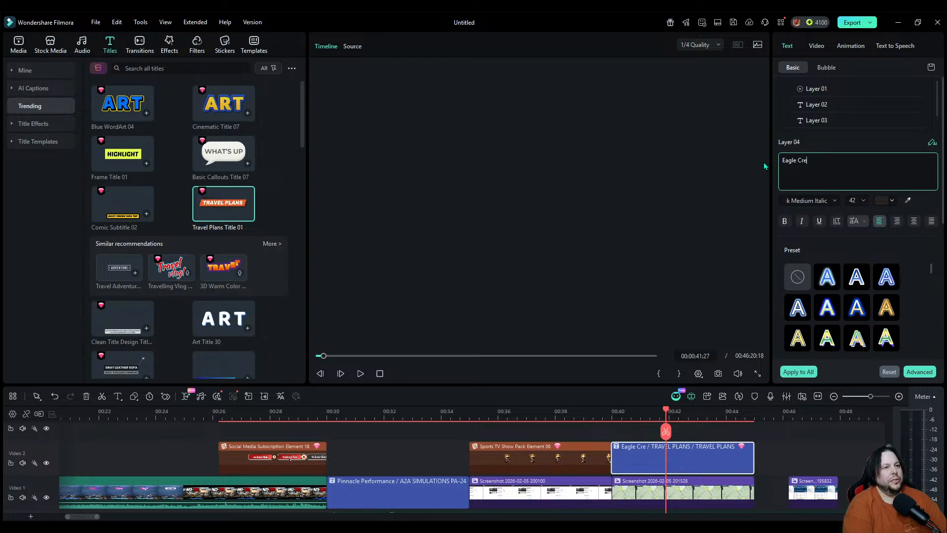
text(e)
key(BackSpace)
key(BackSpace)
key(BackSpace)
key(BackSpace)
key(BackSpace)
key(BackSpace)
key(BackSpace)
key(BackSpace)
key(BackSpace)
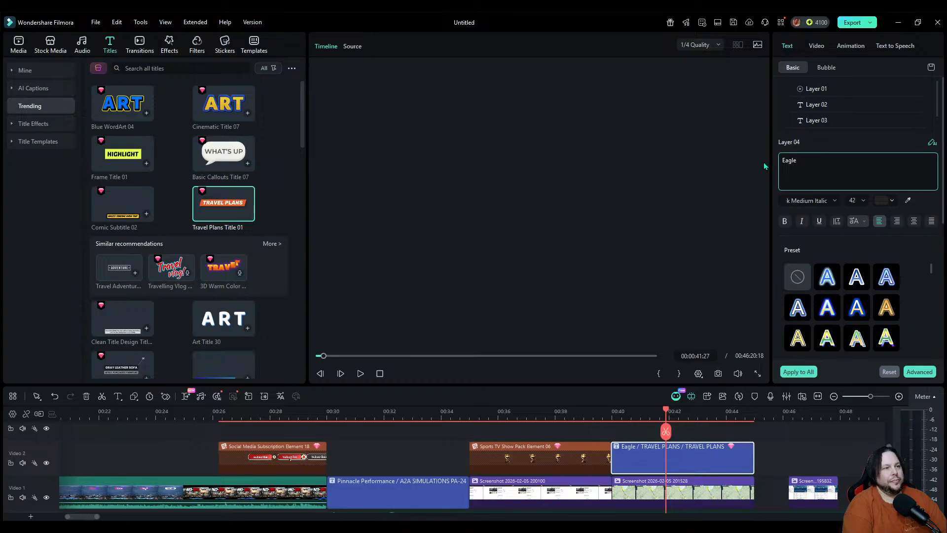
key(BackSpace)
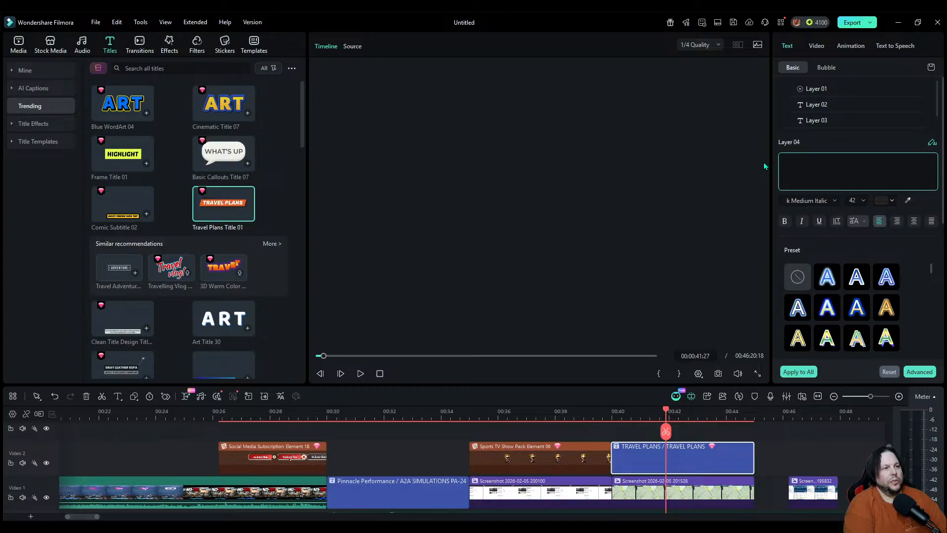
Step: Enter "Our Flight" as the title's Layer 04 text and replace the Layer 02 text with "KEYE - 06C"
text(Our Flight)
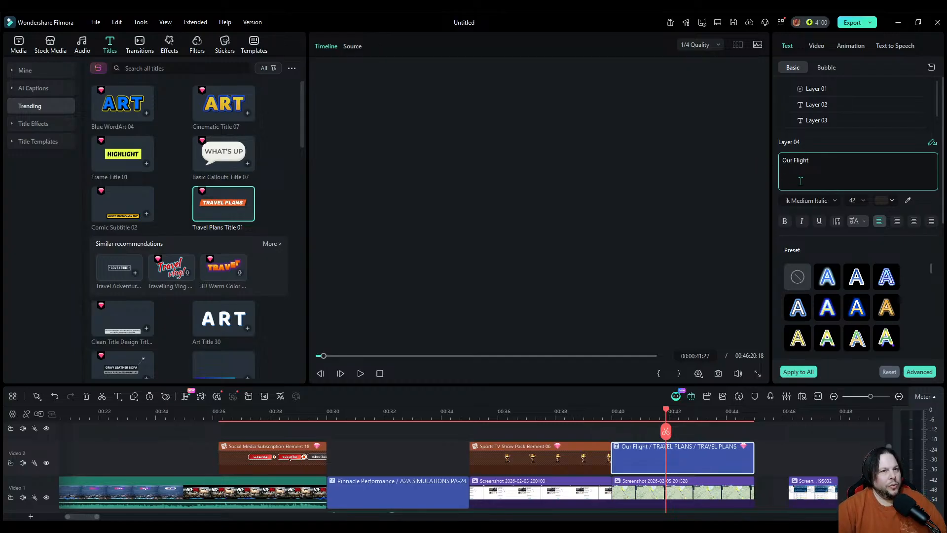
click(826, 105)
click(832, 159)
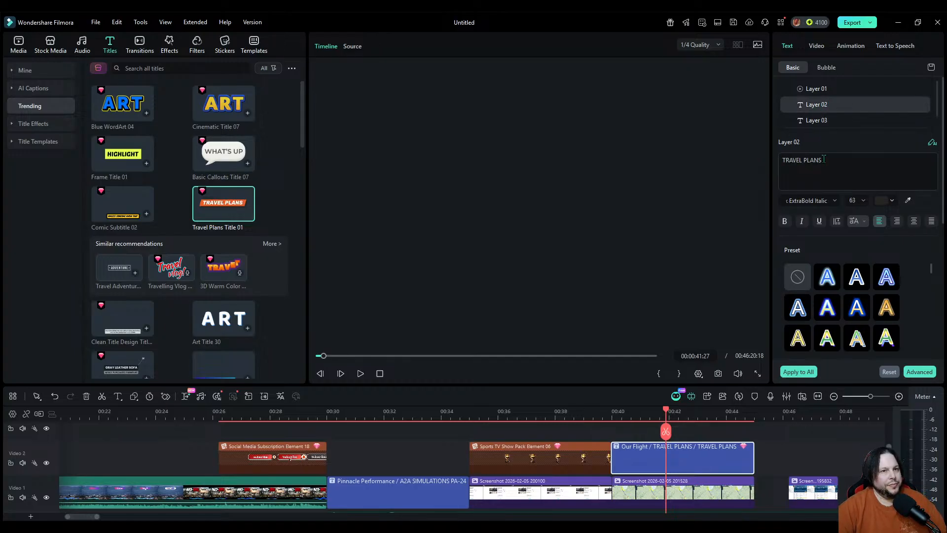
key(BackSpace)
key(BackSpace)
key(BackSpace)
key(BackSpace)
key(BackSpace)
key(BackSpace)
key(BackSpace)
key(BackSpace)
key(BackSpace)
key(BackSpace)
key(BackSpace)
key(BackSpace)
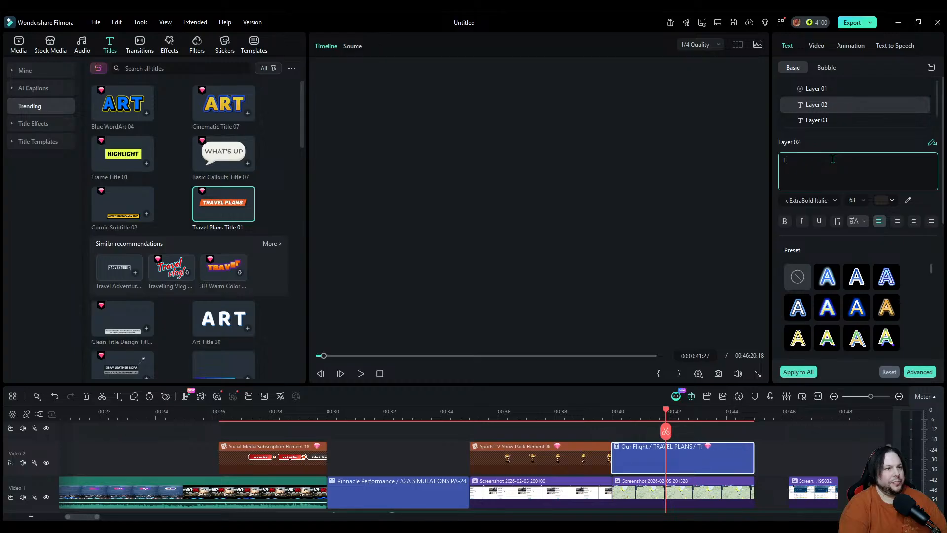
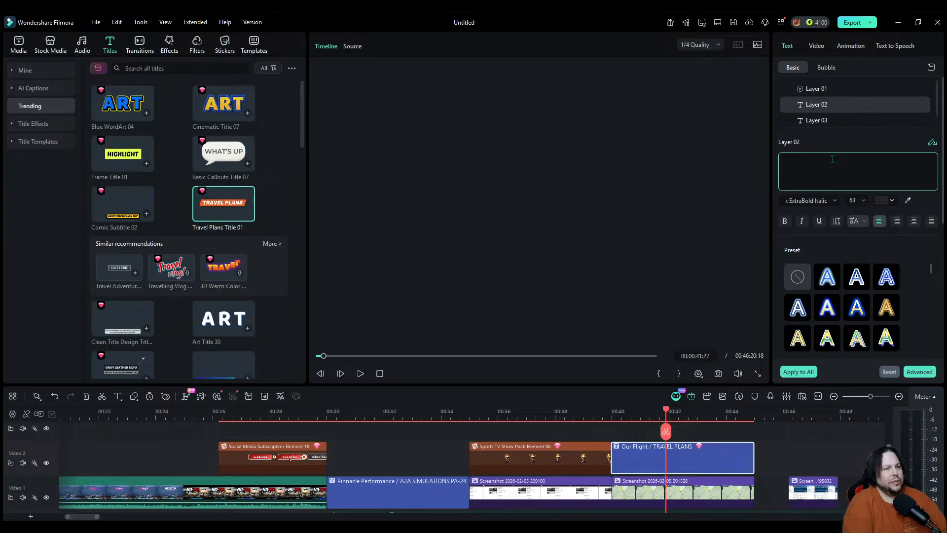
text(KEYE -)
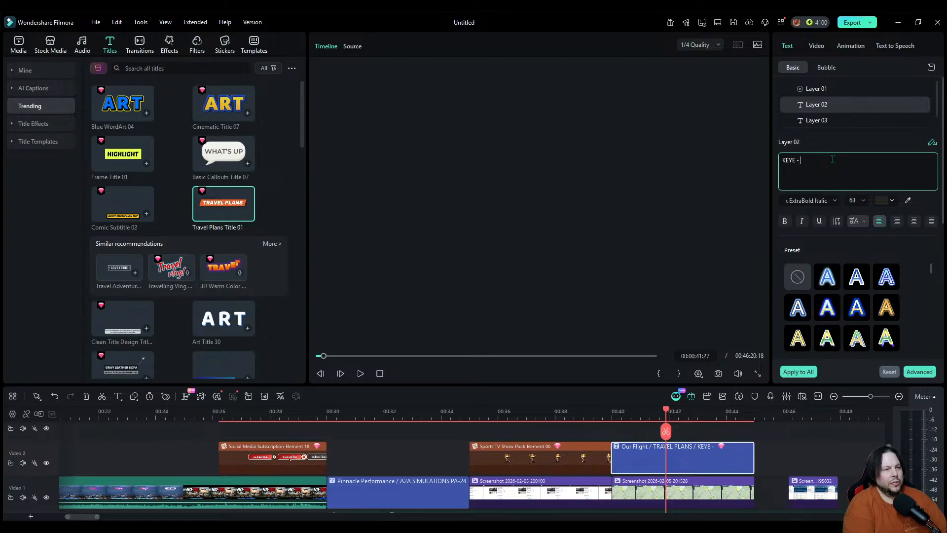
text(6C)
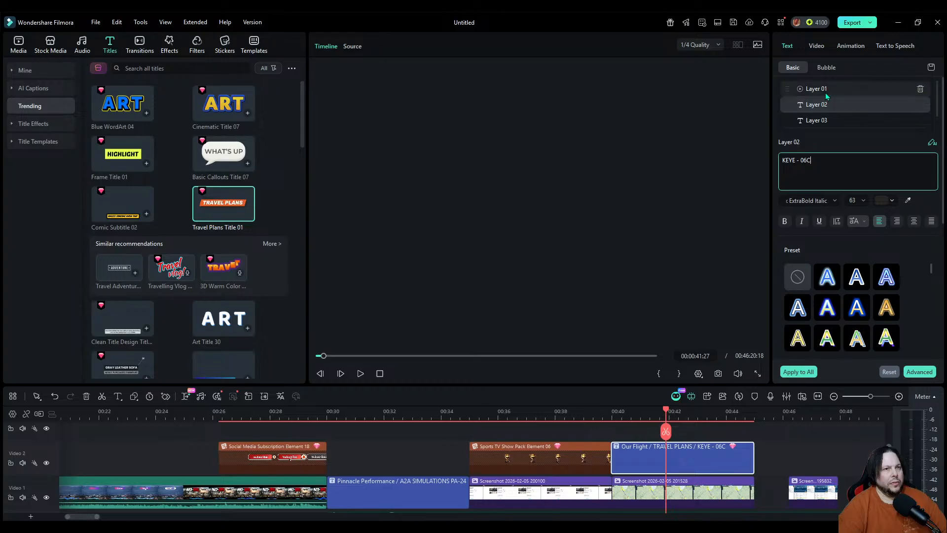
Step: Replace the Layer 03 text of the travel plans title with "KEYE - 06C"
scroll(827, 104, down, 1)
click(827, 120)
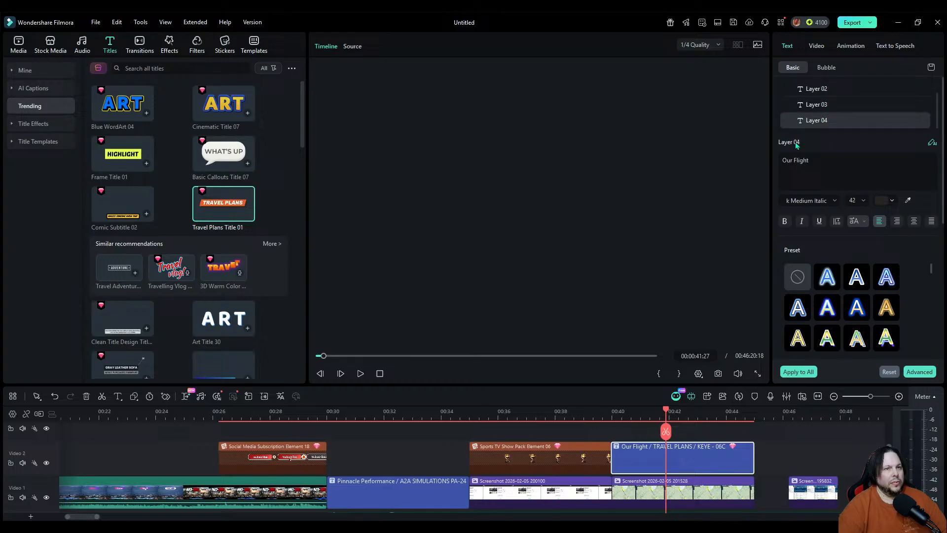
click(834, 111)
click(840, 157)
key(BackSpace)
key(BackSpace)
key(BackSpace)
key(BackSpace)
key(BackSpace)
key(BackSpace)
key(BackSpace)
key(BackSpace)
key(BackSpace)
key(BackSpace)
key(BackSpace)
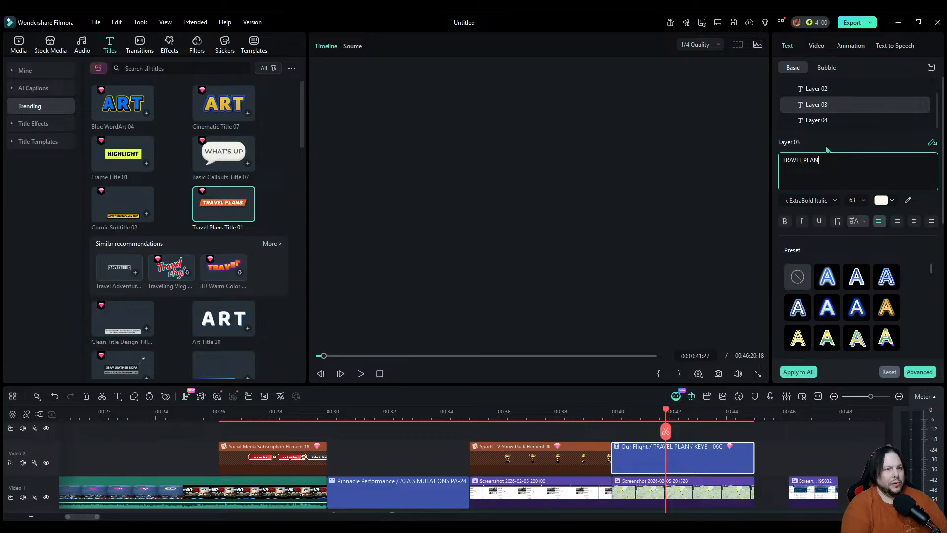
key(BackSpace)
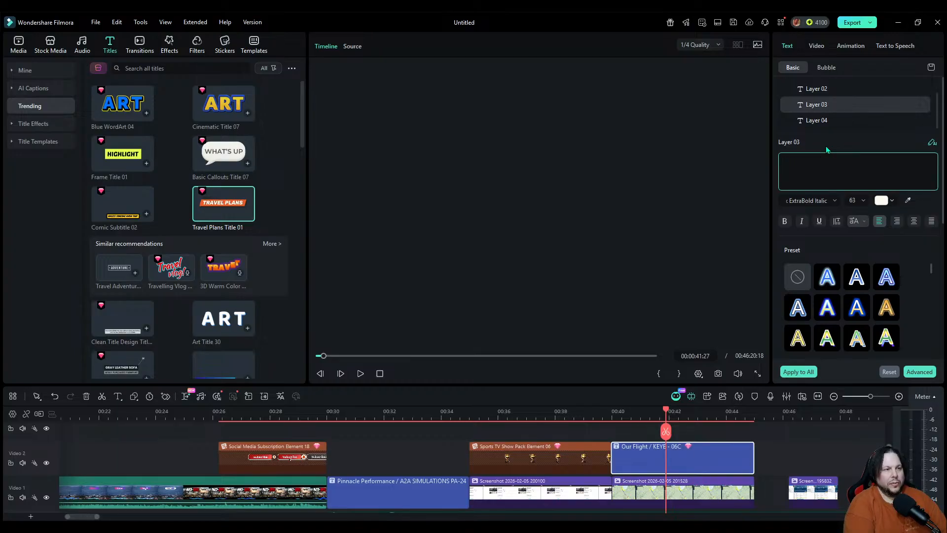
text(KEYE)
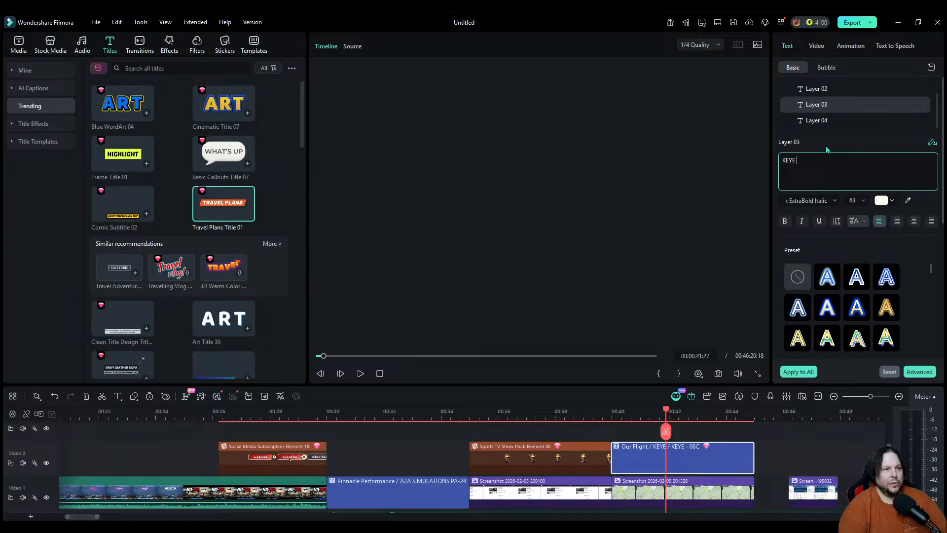
text( - 06C)
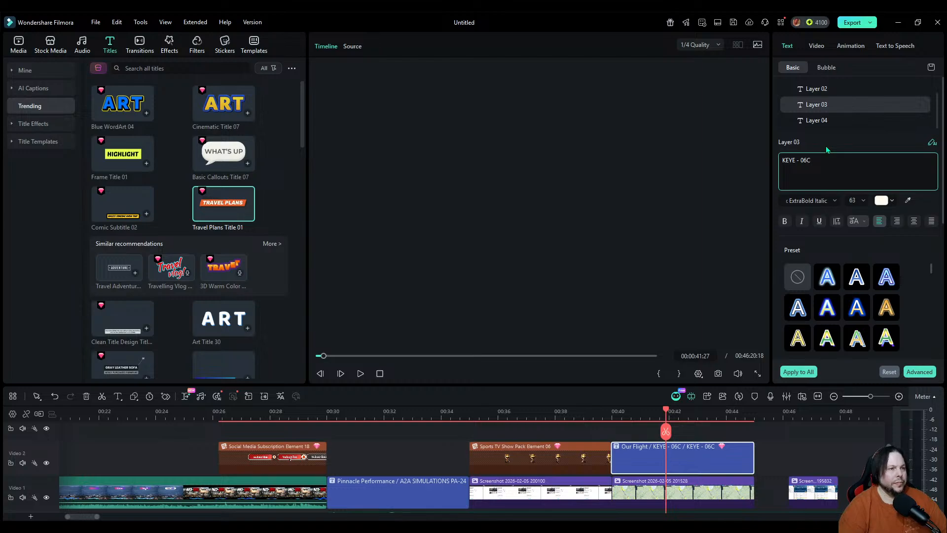
Step: Move the short website screenshot clip on Video 1 so it starts directly after the map screenshot
click(684, 266)
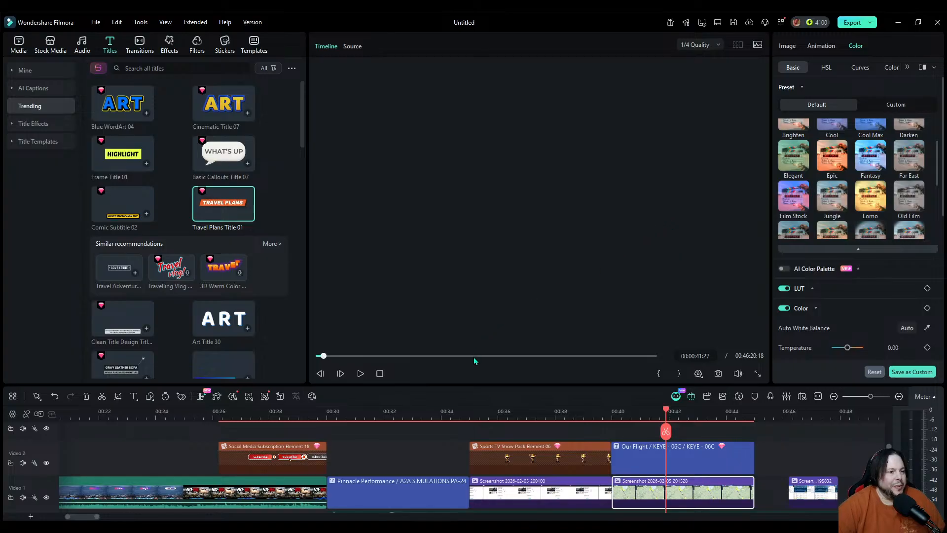
drag(676, 431, 754, 432)
drag(803, 484, 769, 484)
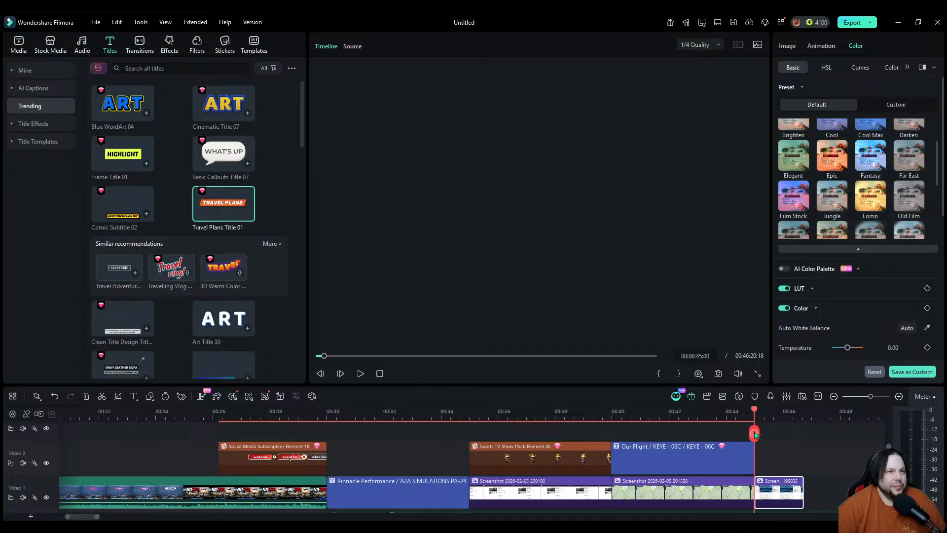
Step: Delete the "Our Flight / KEYE - 06C" title above the map screenshot
drag(758, 434, 657, 434)
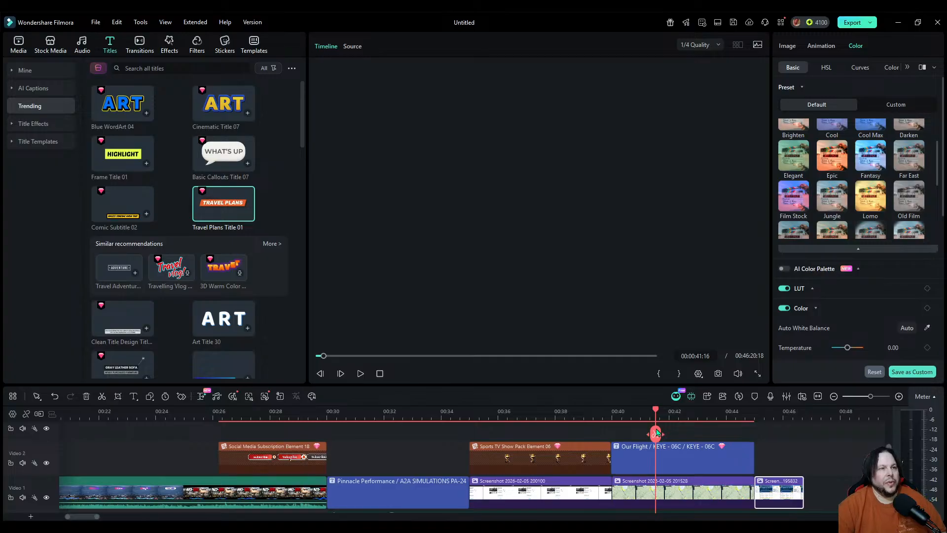
click(607, 202)
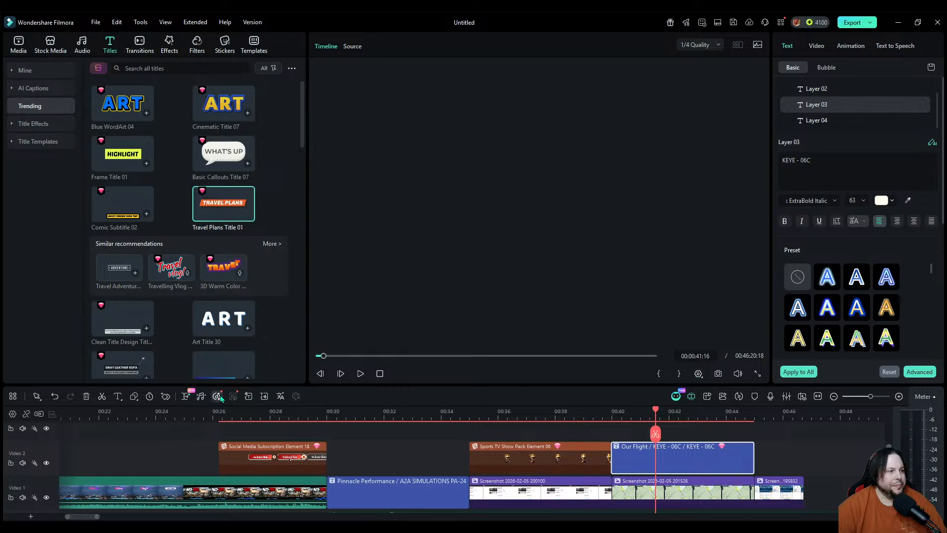
click(87, 396)
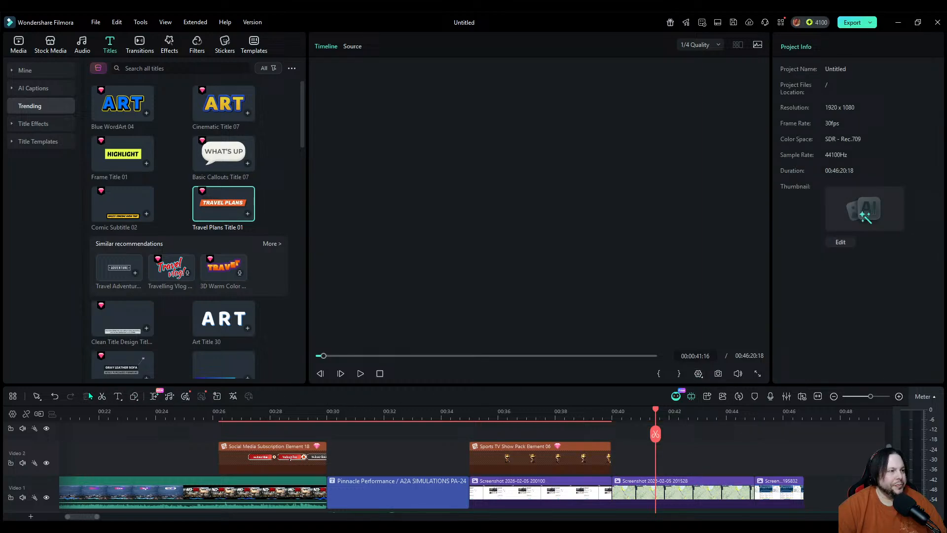
Step: Add the Clean Title Design Title 22 title to Video 2 above the map screenshot, starting where the map begins
click(127, 327)
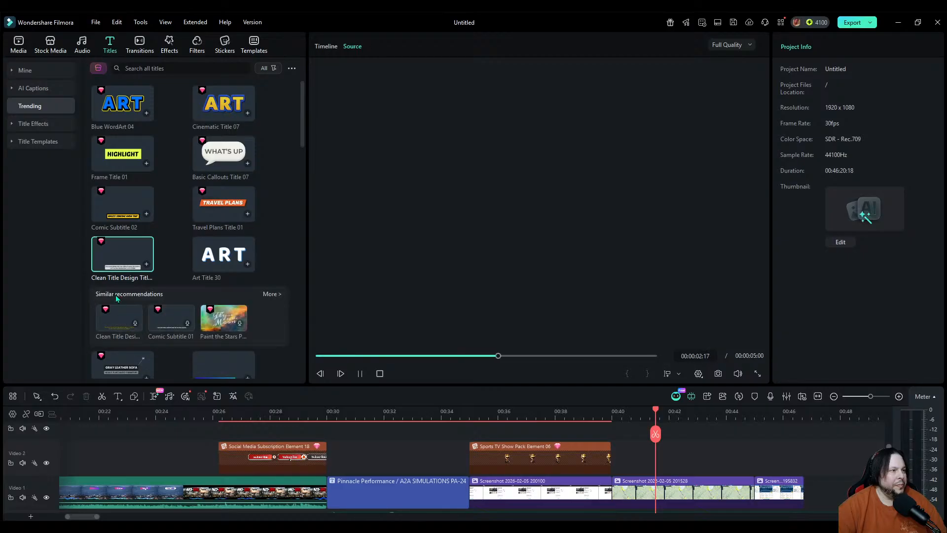
drag(117, 261, 613, 445)
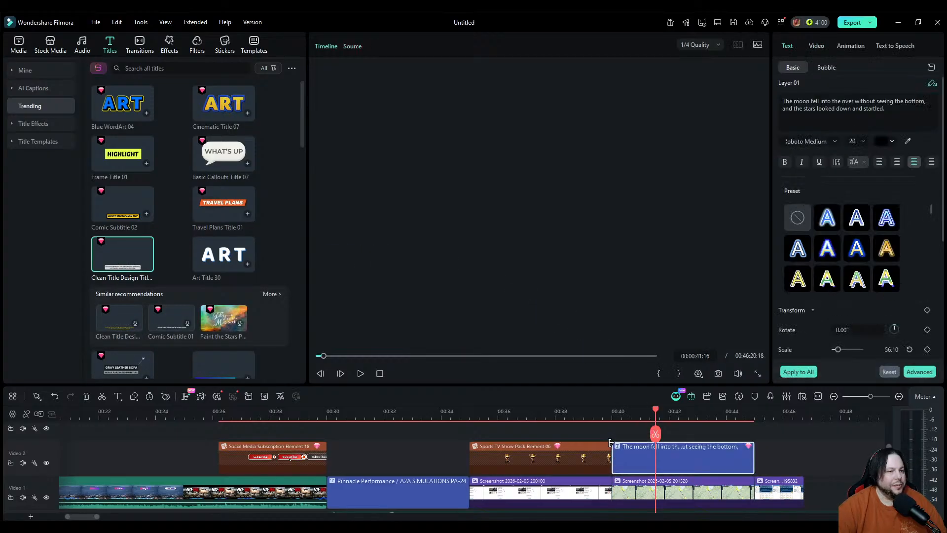
click(617, 412)
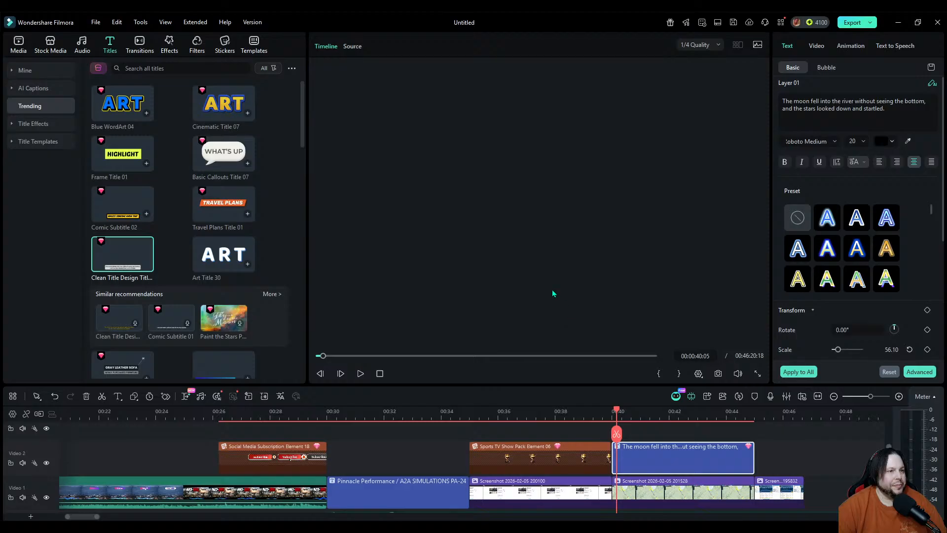
Step: Replace the new title's text with "Flight based off of real PA-24 flight" and "N5847P." on a second line
drag(886, 109, 770, 100)
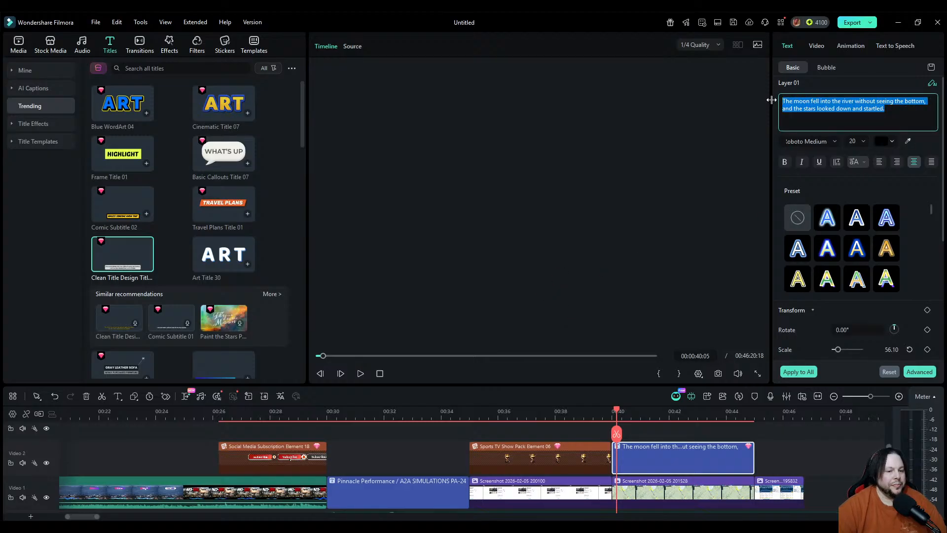
key(BackSpace)
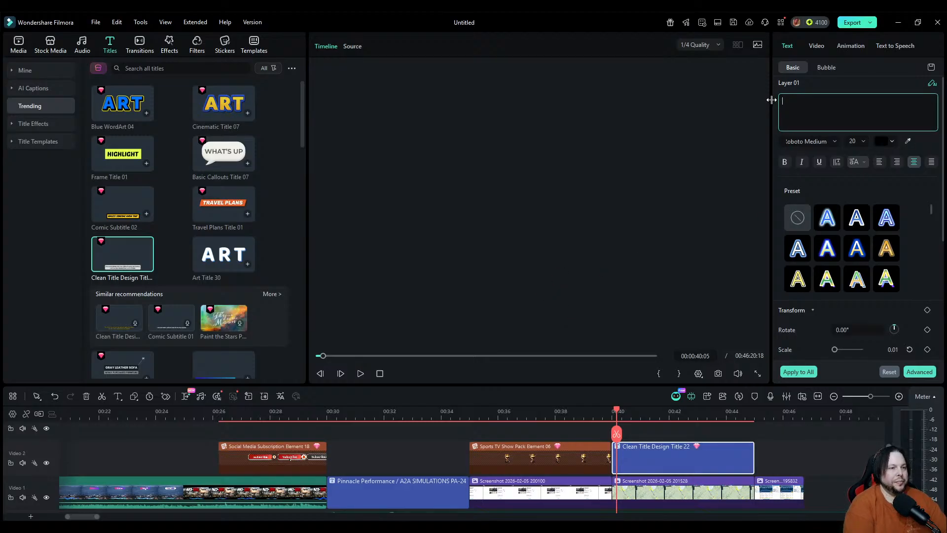
text(Flight based off of real)
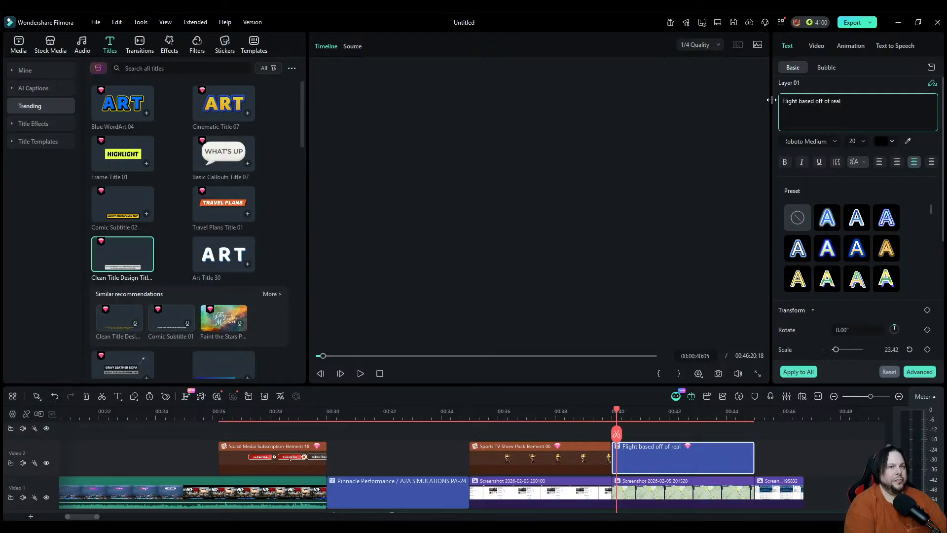
text(PA-24 flight)
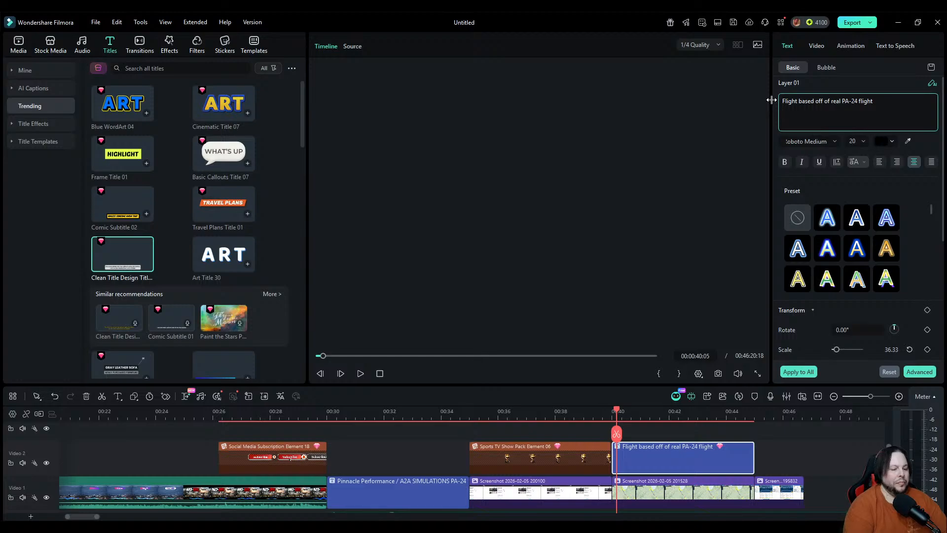
key(Return)
text(N584)
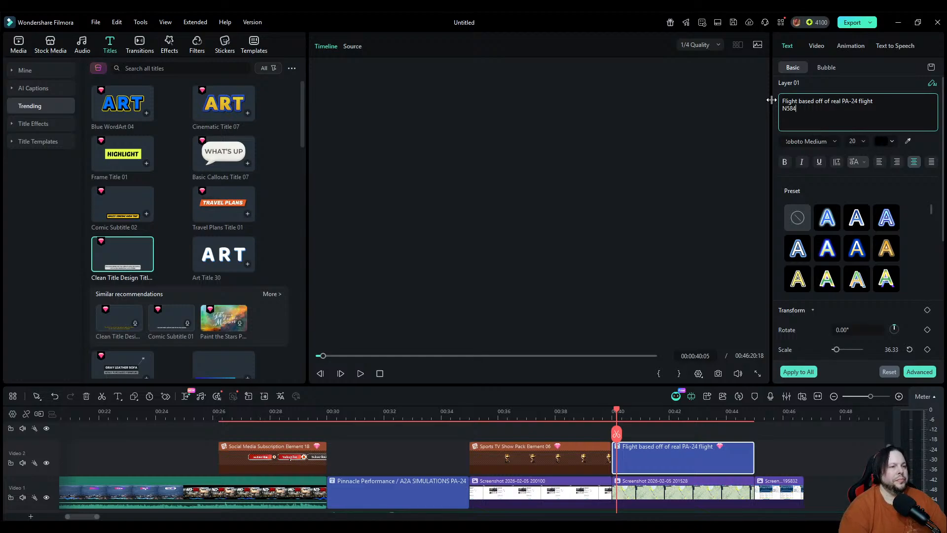
text(7P.)
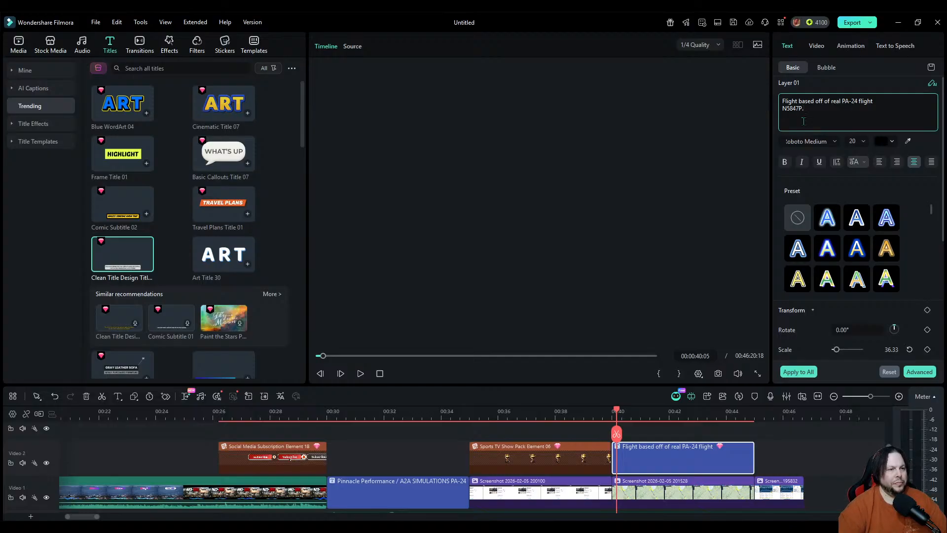
click(666, 346)
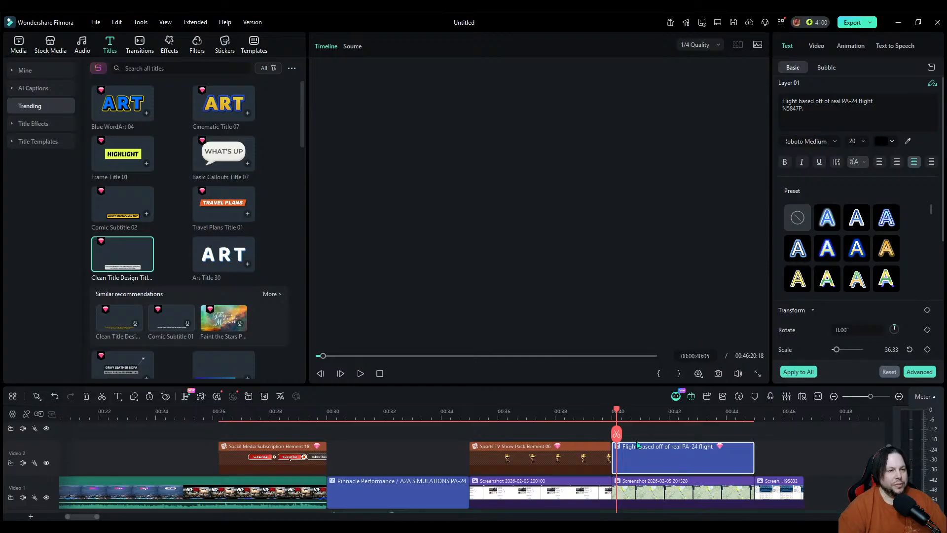
Step: Apply the Old Film color preset to the map screenshot and the short website screenshot following it
drag(618, 434, 758, 444)
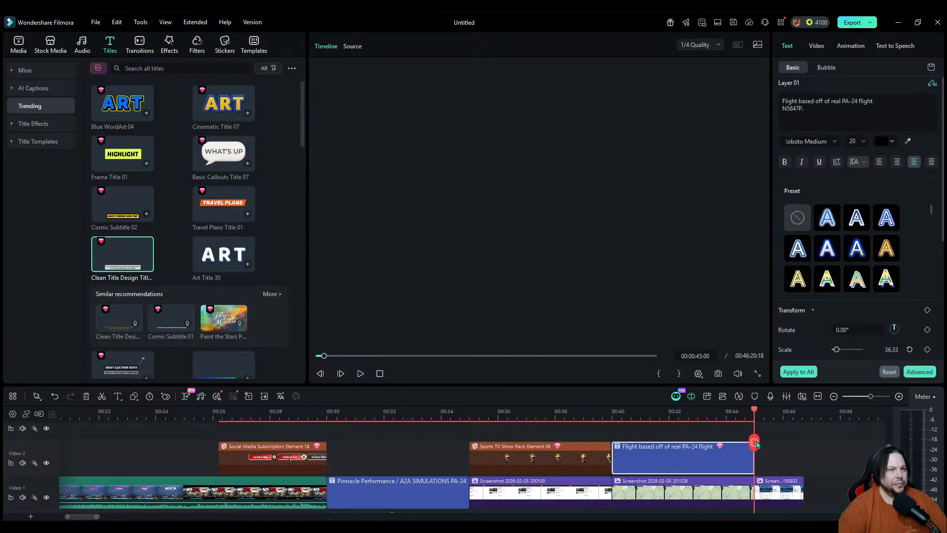
click(725, 493)
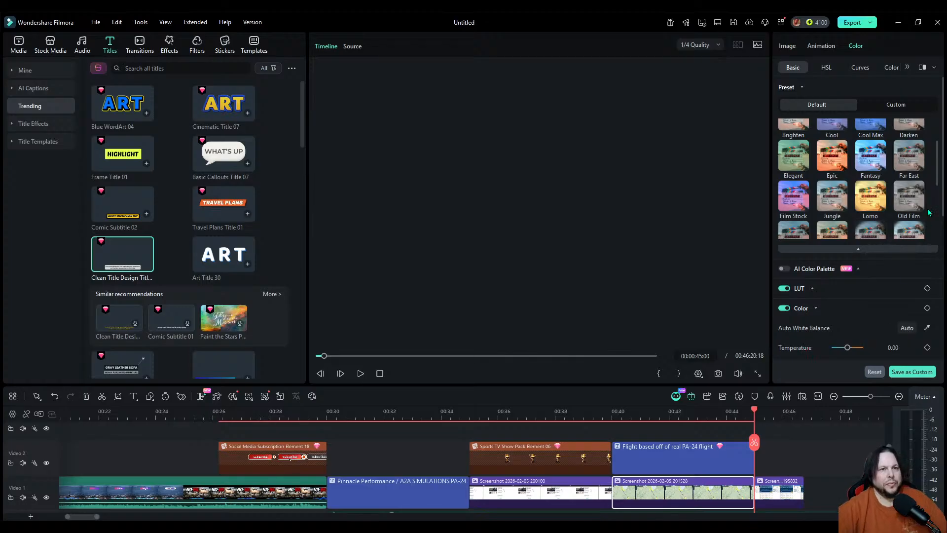
click(910, 200)
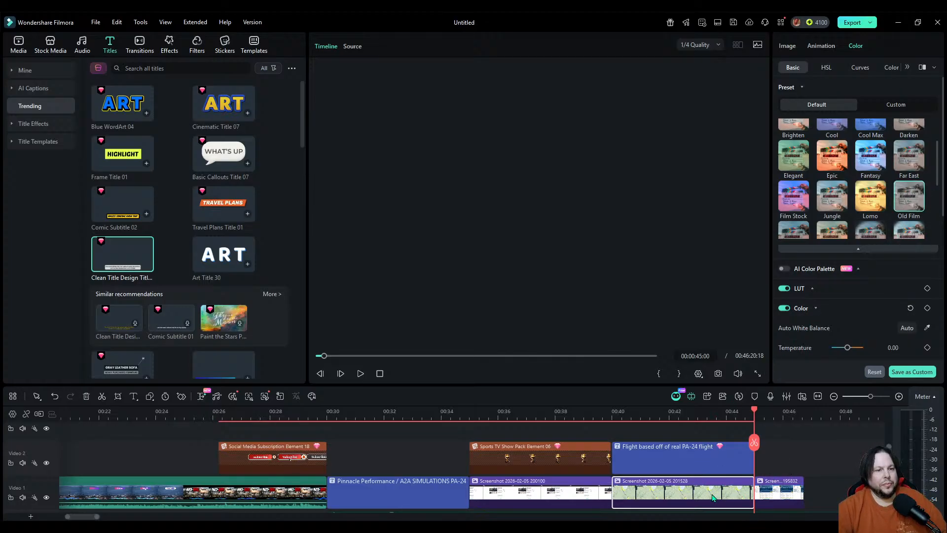
drag(754, 441, 761, 442)
click(775, 491)
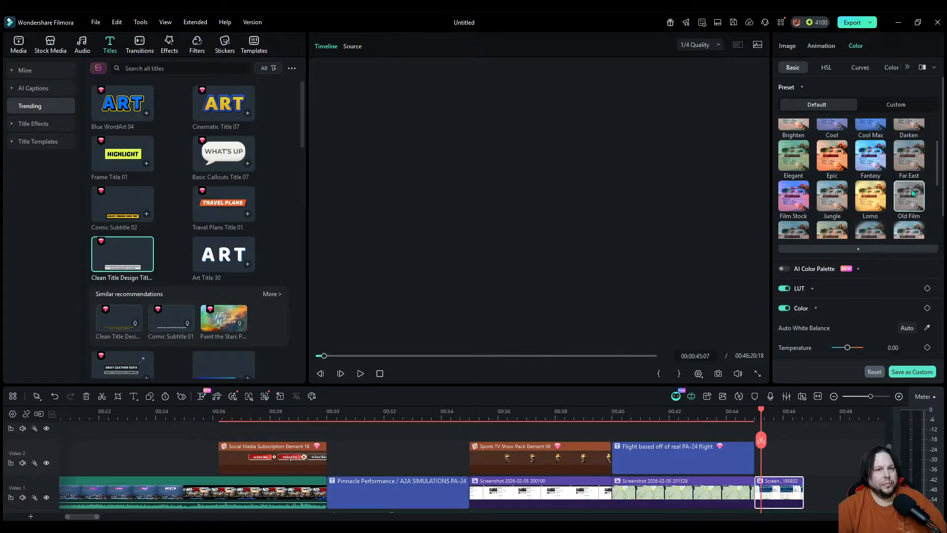
Step: Move the PA24A footage on Video 1 so it starts directly after the last screenshot, closing the gap
drag(761, 439, 836, 430)
click(833, 396)
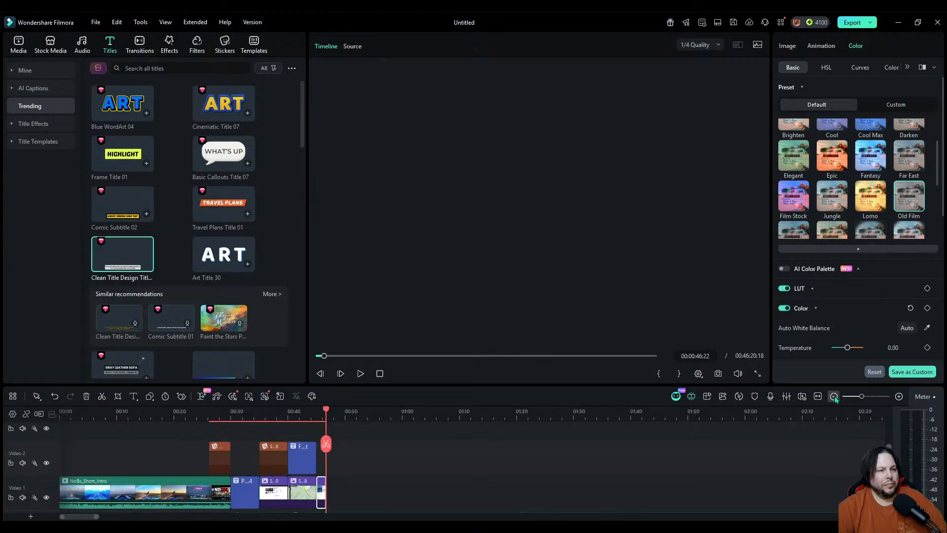
click(834, 396)
click(833, 396)
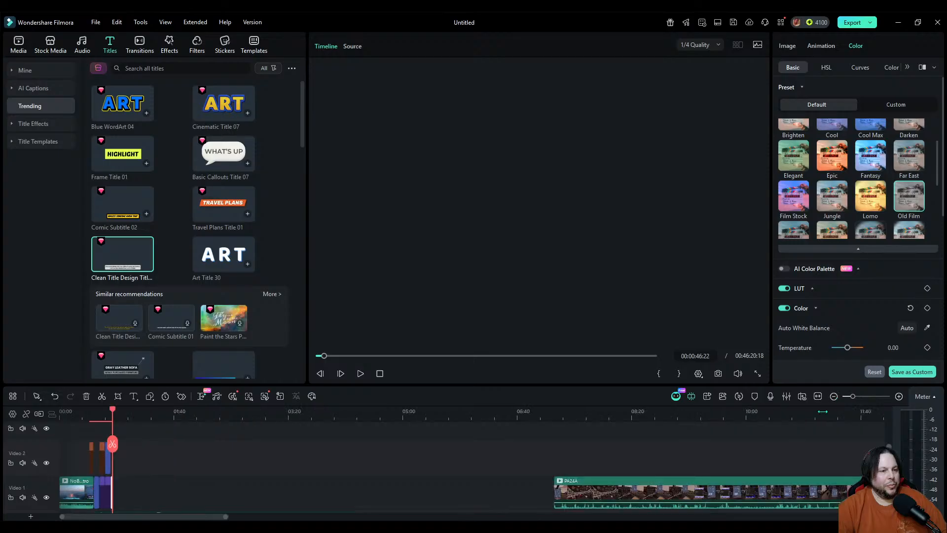
drag(718, 497, 281, 504)
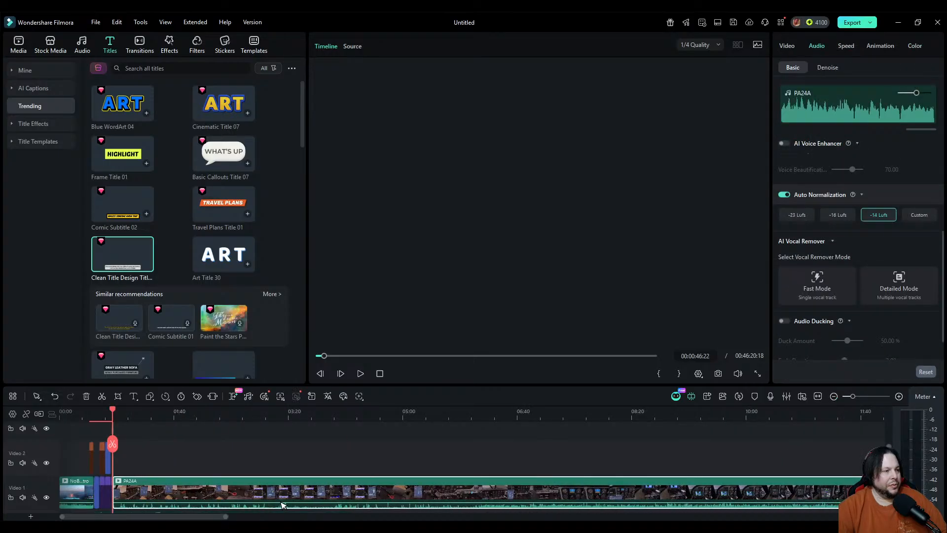
click(898, 396)
click(898, 396)
click(898, 396)
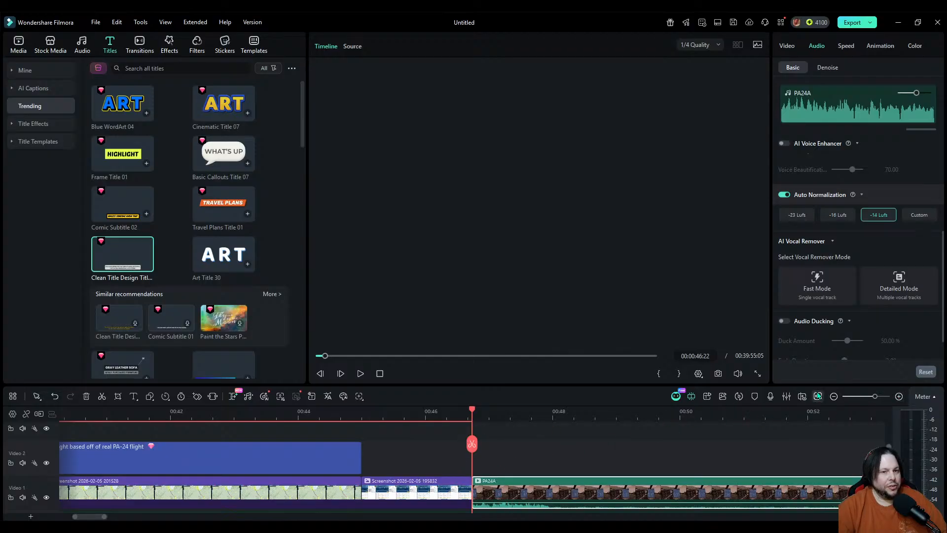
Step: Add a 3D Flip transition between the first website screenshot and the map screenshot on Video 1
click(833, 396)
drag(474, 442, 264, 452)
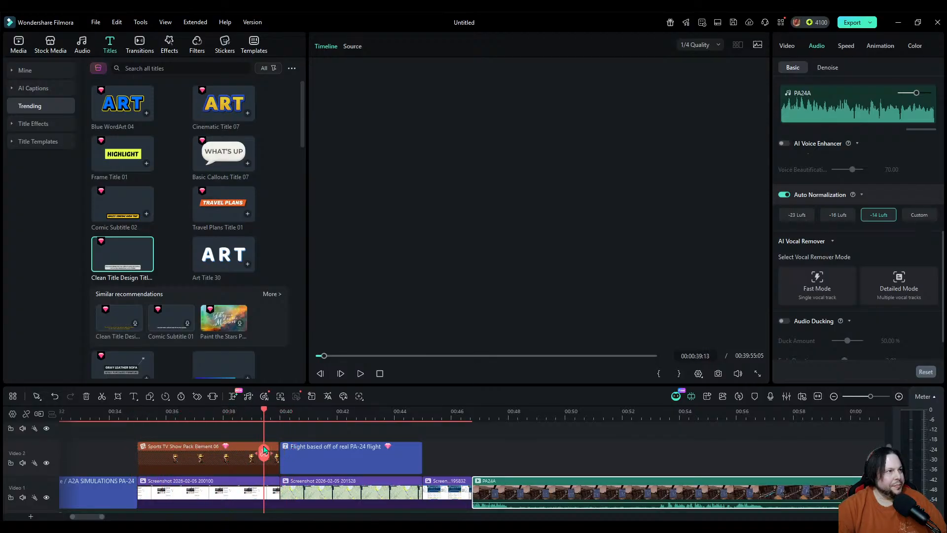
click(141, 45)
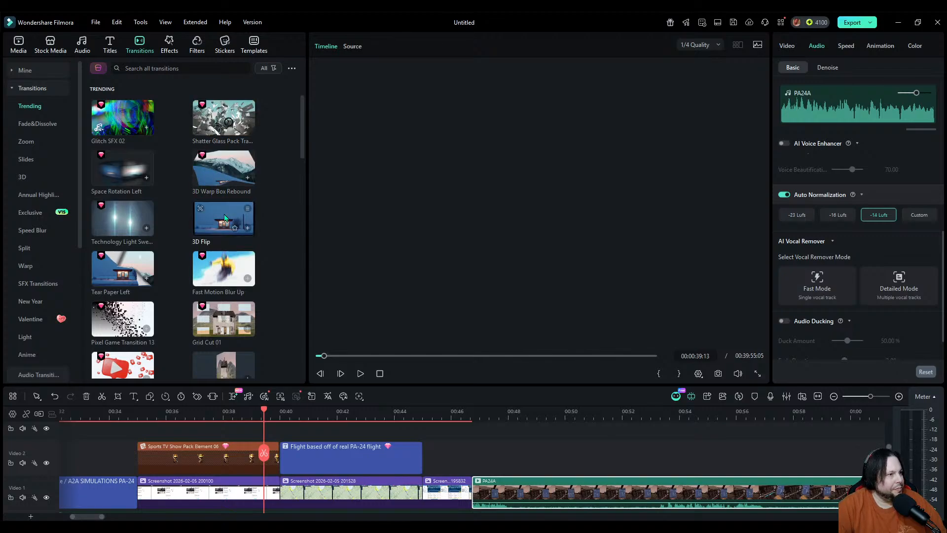
drag(224, 217, 280, 485)
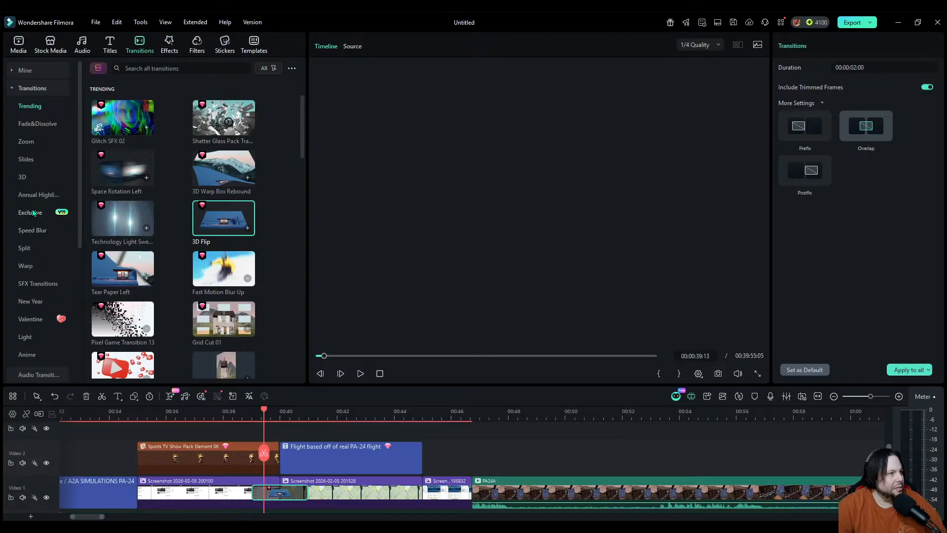
Step: Browse the trending transitions and play the opening of the PA24A footage to check its sound with the music
scroll(167, 246, down, 4)
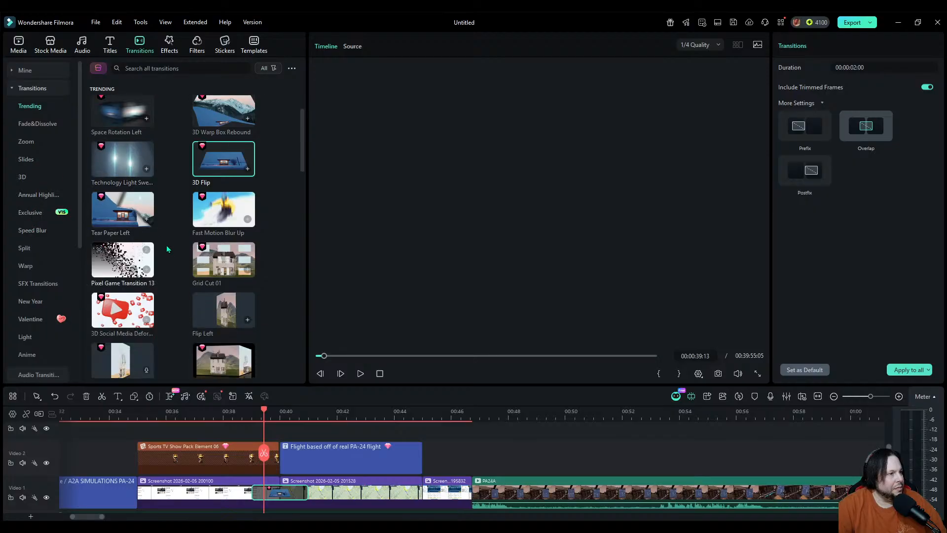
scroll(185, 270, down, 3)
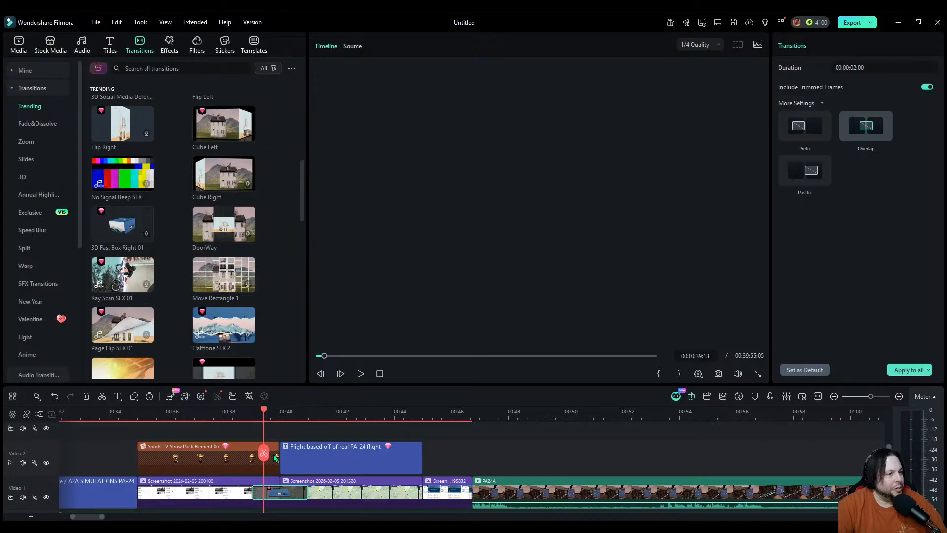
drag(263, 453, 473, 455)
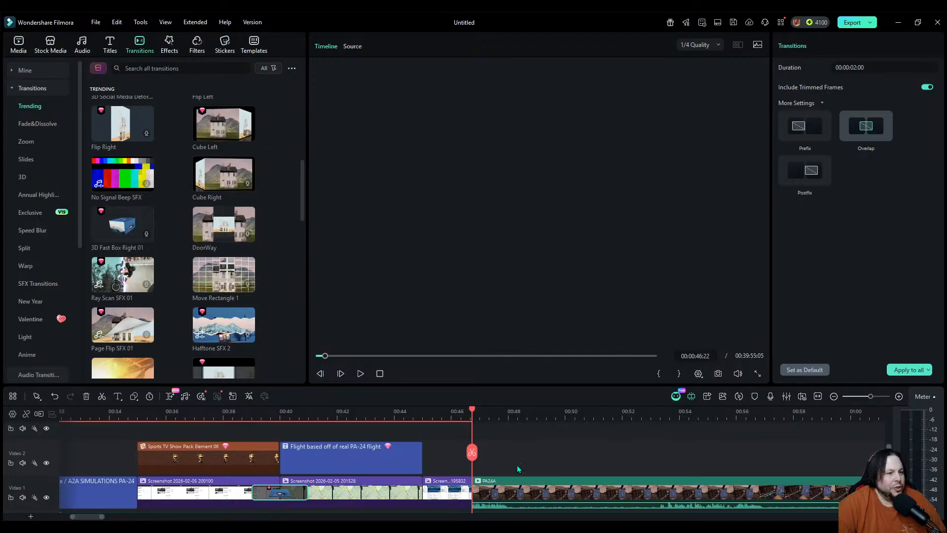
click(360, 374)
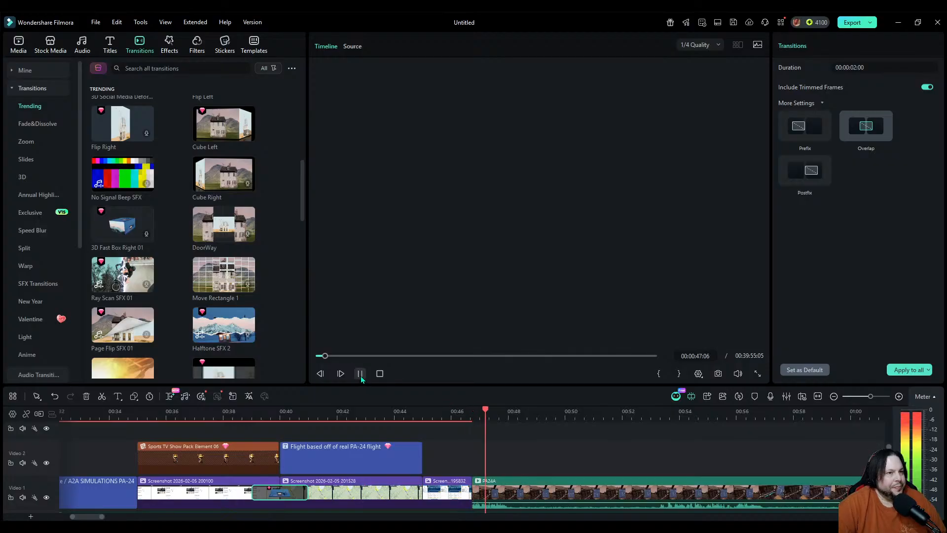
click(360, 374)
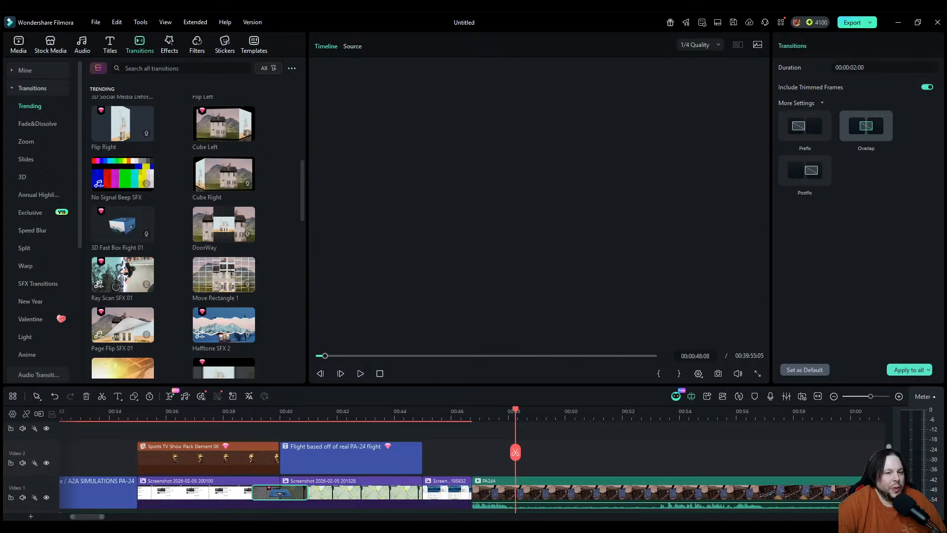
Step: Split The Old Country music on Audio 1 at the start of the PA24A footage and delete the part after it
scroll(591, 471, down, 2)
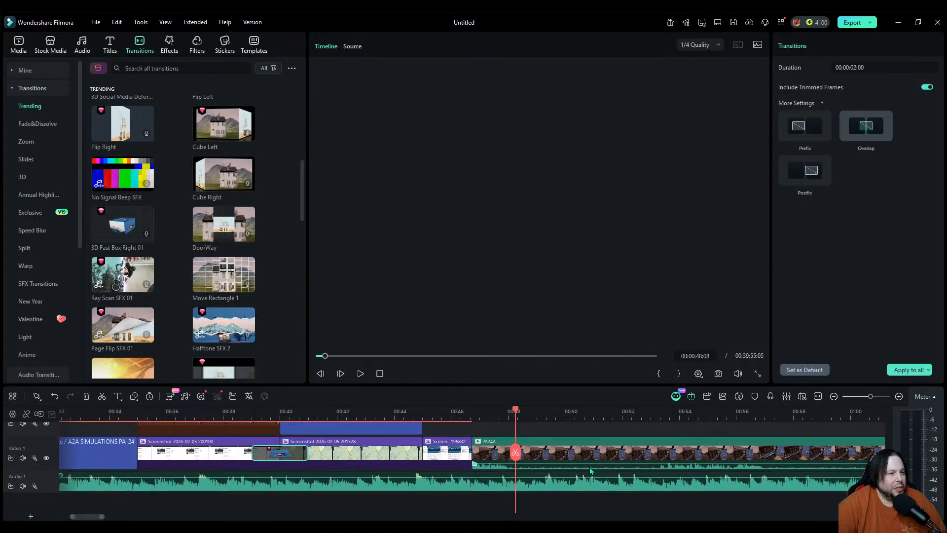
drag(513, 458, 472, 456)
click(462, 480)
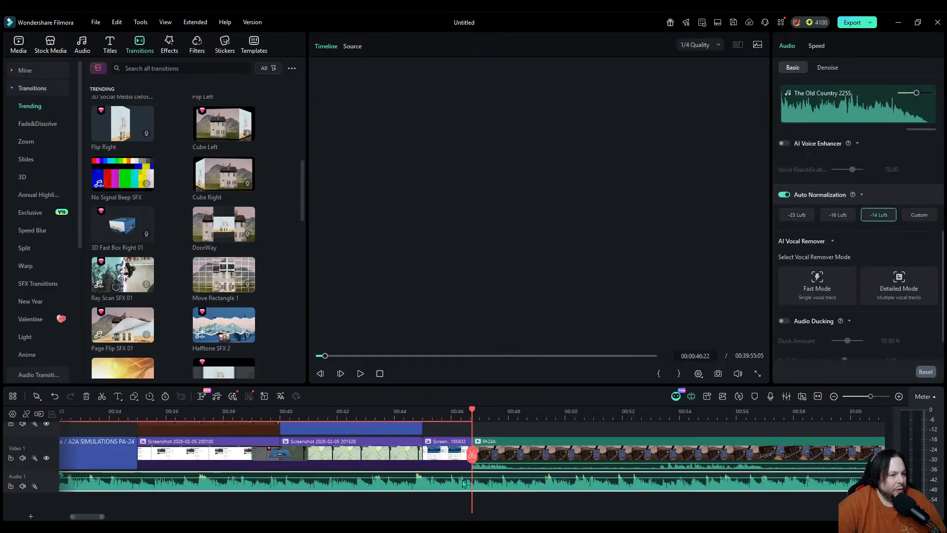
click(473, 458)
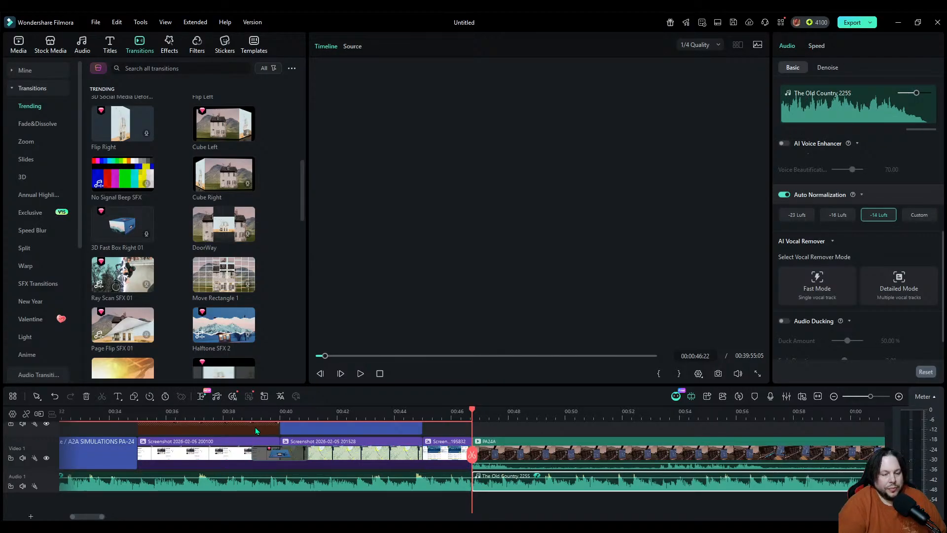
key(Delete)
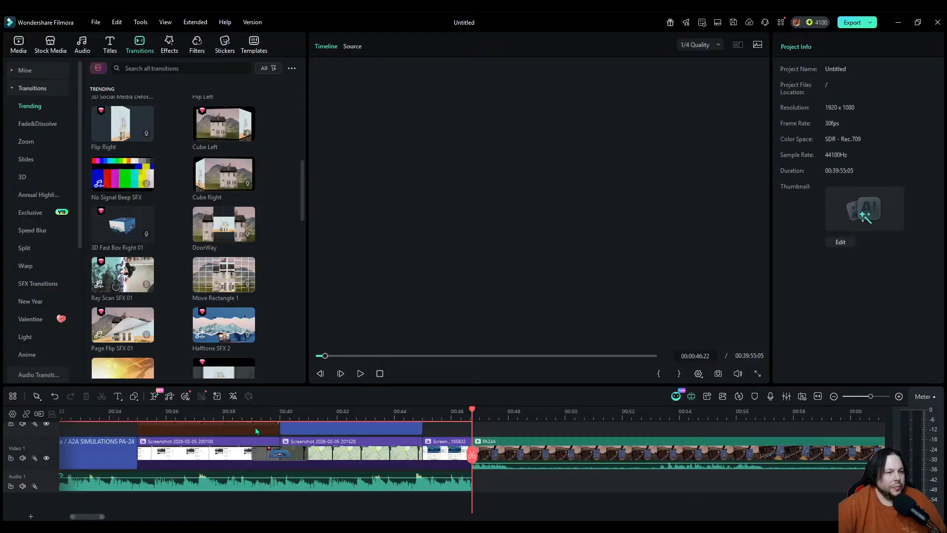
Step: Apply a 5.47-second fade out to The Old Country music on Audio 1
drag(471, 458, 450, 456)
click(453, 480)
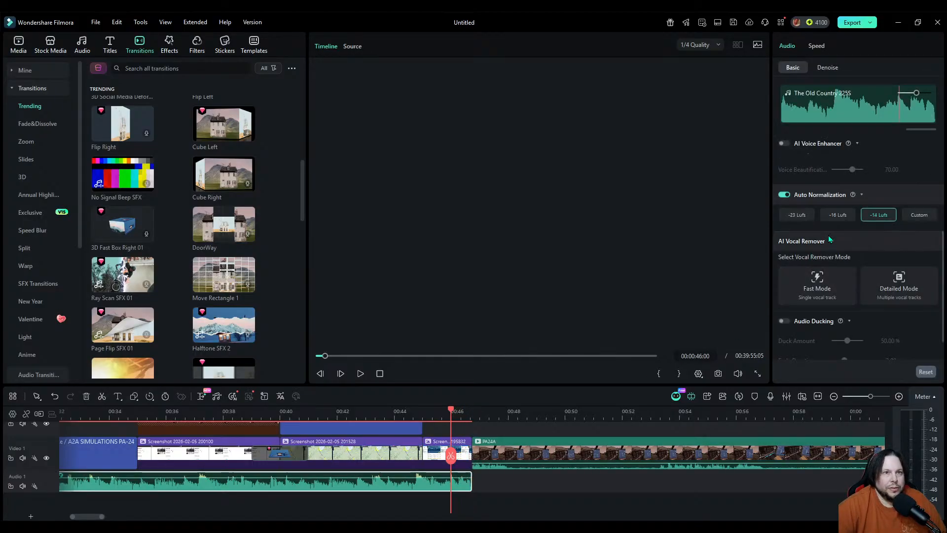
scroll(849, 222, down, 1)
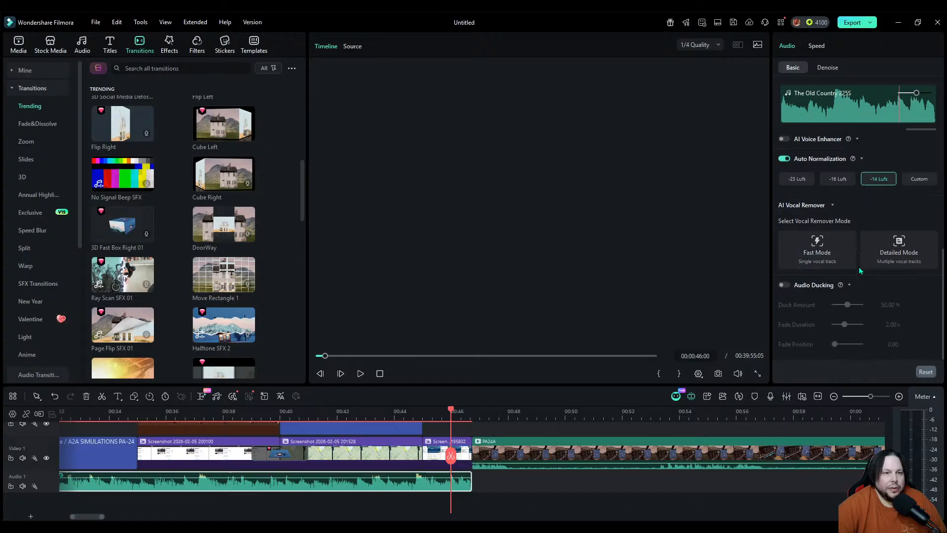
scroll(846, 257, up, 5)
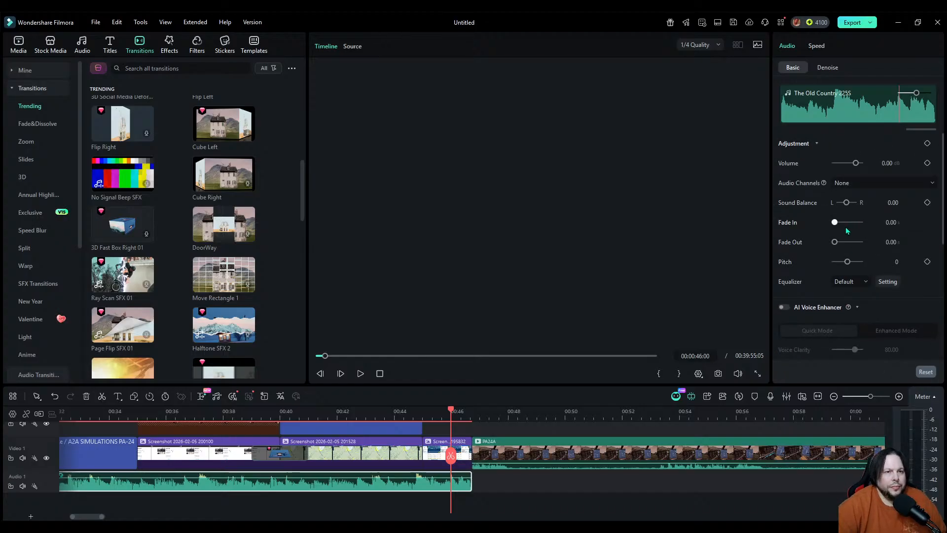
drag(834, 242, 844, 245)
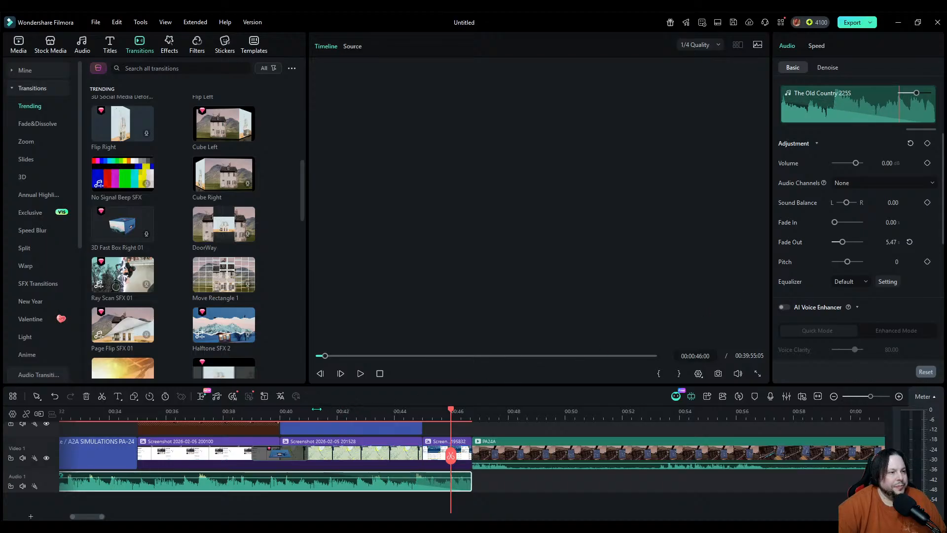
Step: Play from the map screenshot into the PA24A footage to check the music's fade out
click(317, 409)
click(360, 374)
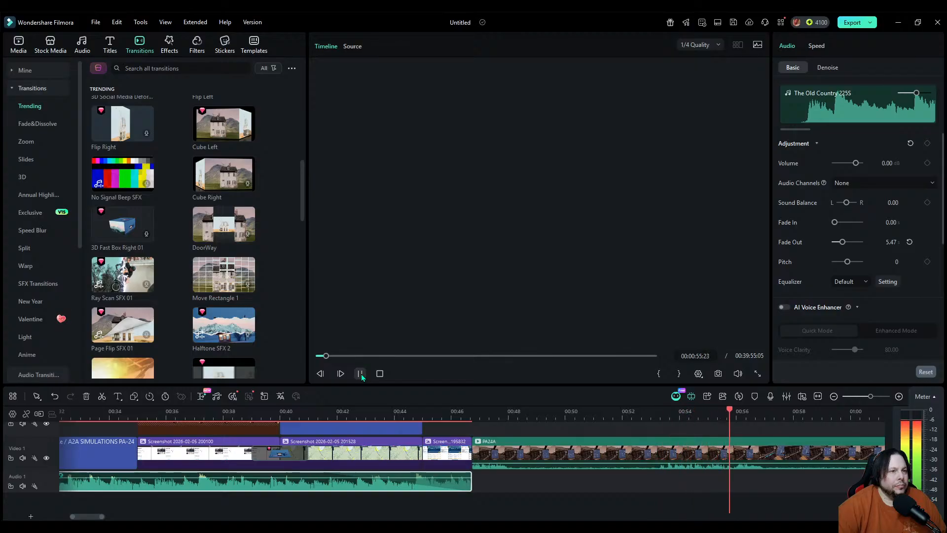
click(361, 374)
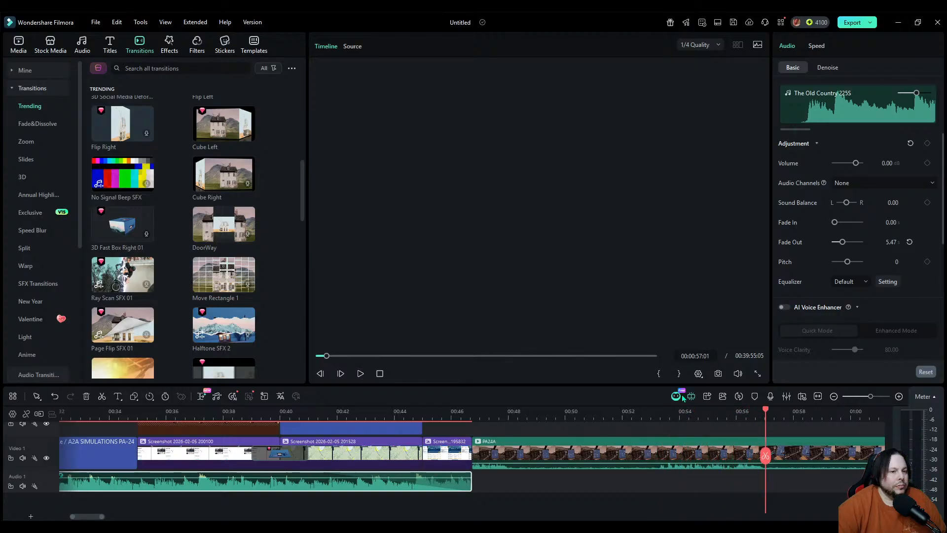
Step: Split the PA24A footage at 00:00:53:10, delete its opening part and move the rest directly after the last screenshot
drag(765, 454, 661, 452)
click(622, 453)
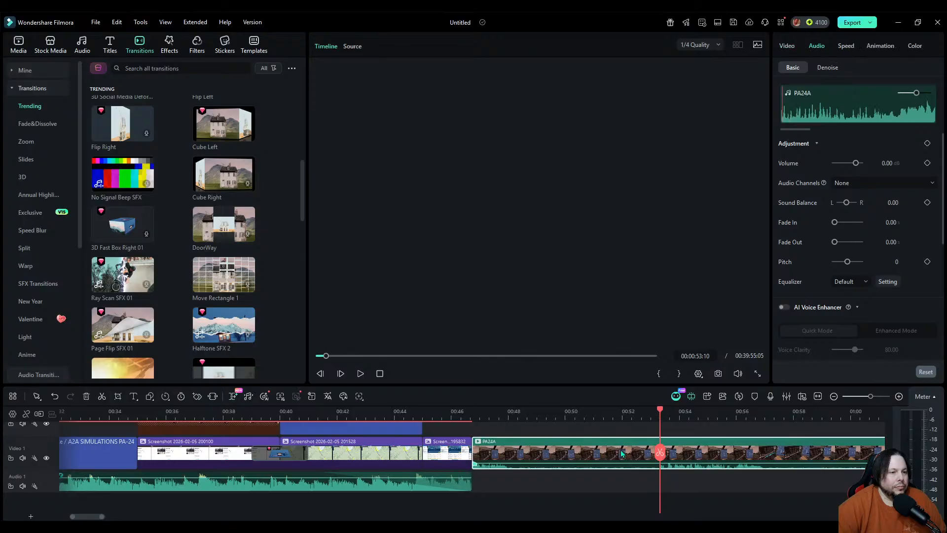
click(660, 452)
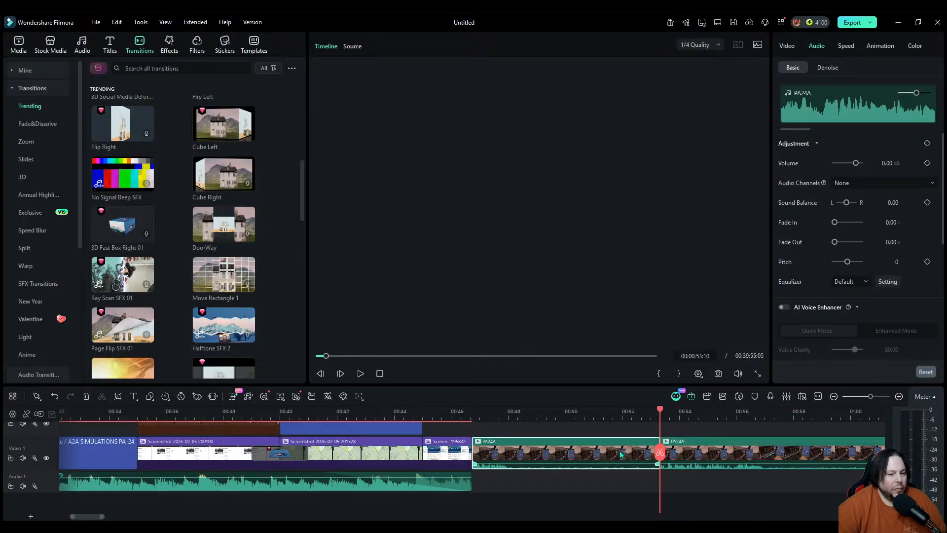
key(Delete)
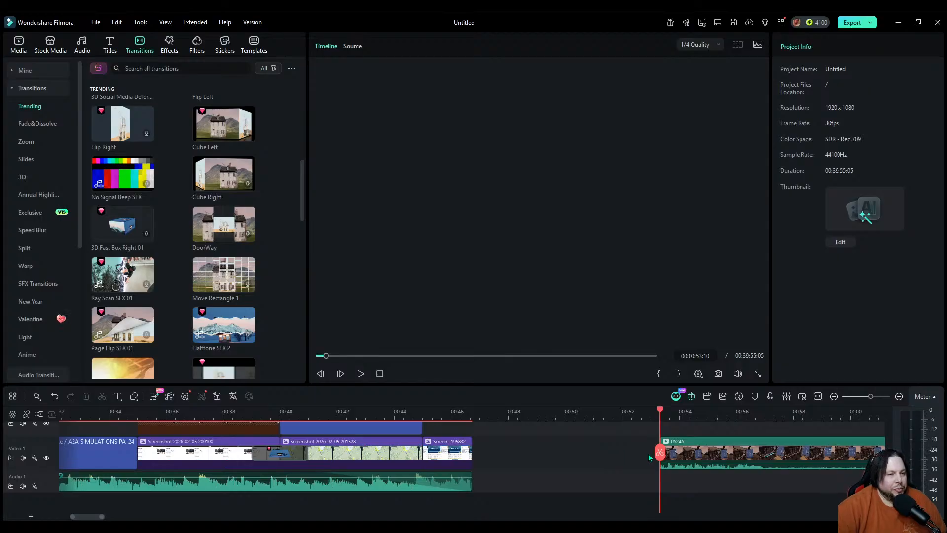
drag(660, 453, 472, 455)
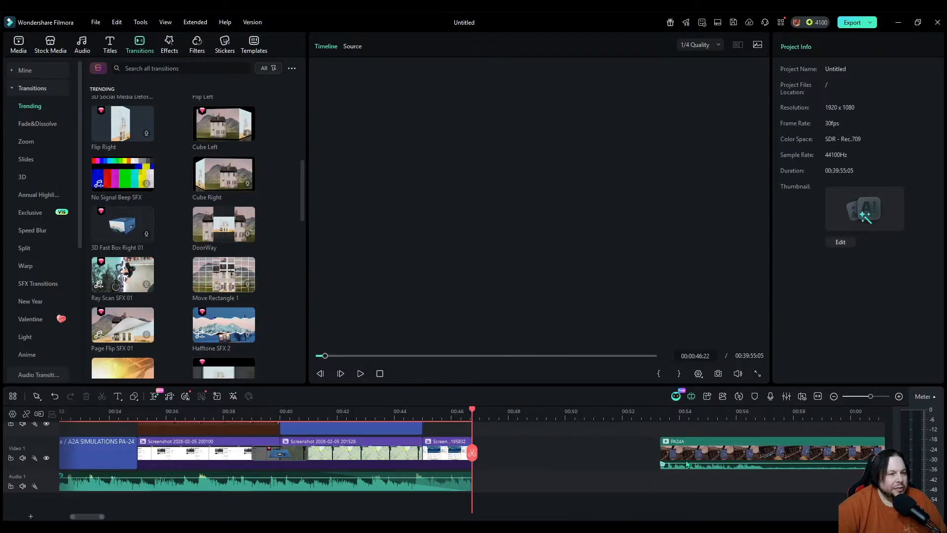
drag(686, 464, 524, 461)
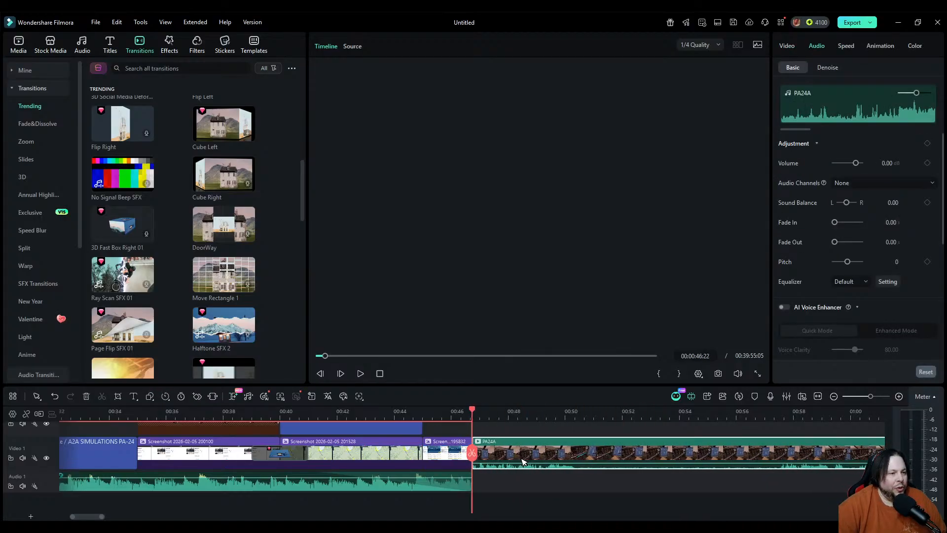
Step: Play the PA24A footage, split it at 00:00:51:08 and rename the first part A
click(360, 375)
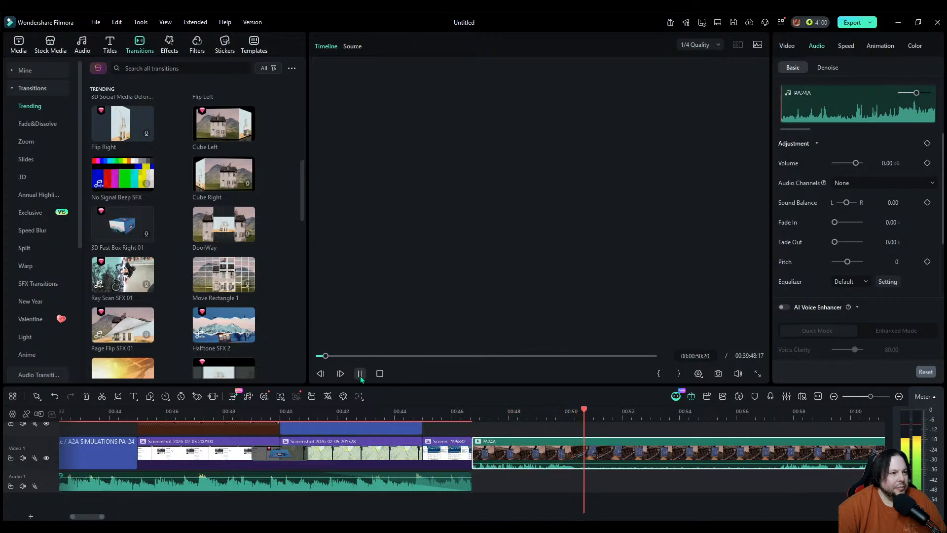
click(360, 375)
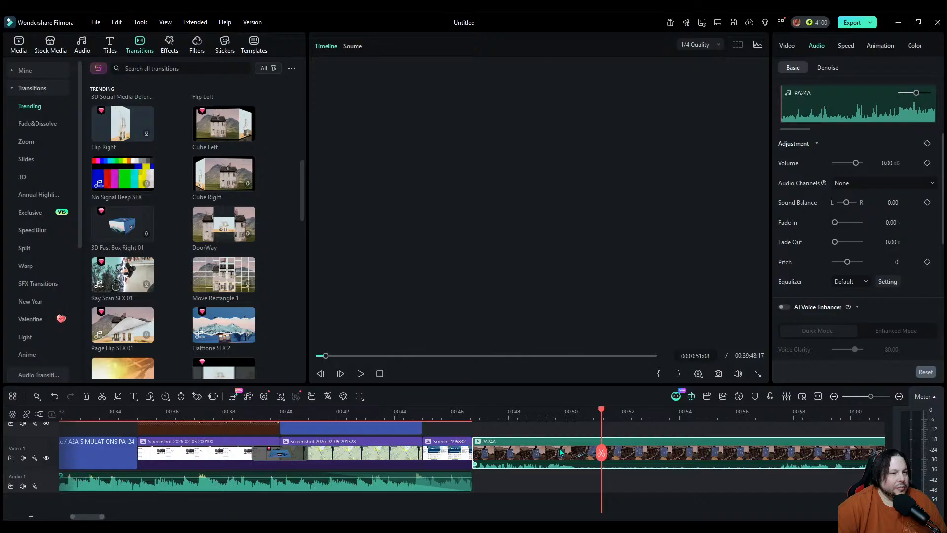
click(599, 453)
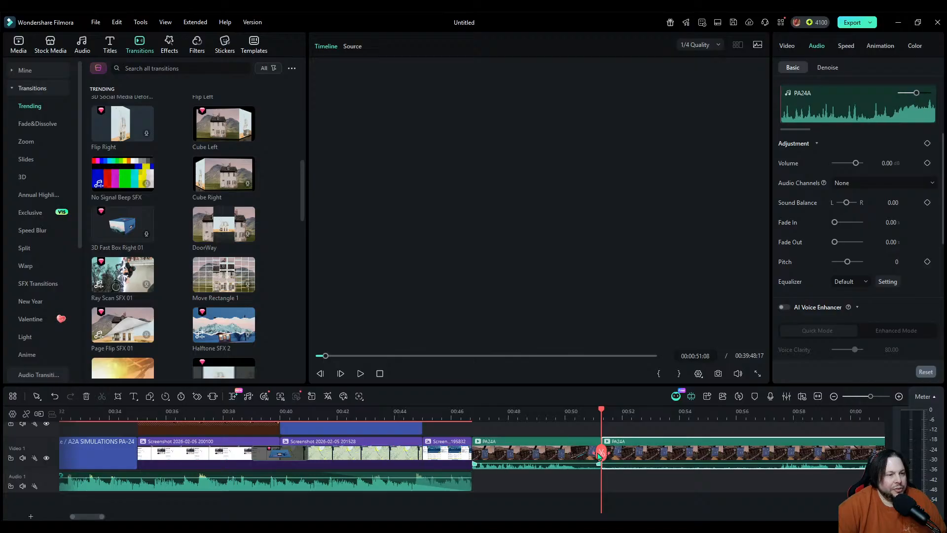
click(563, 448)
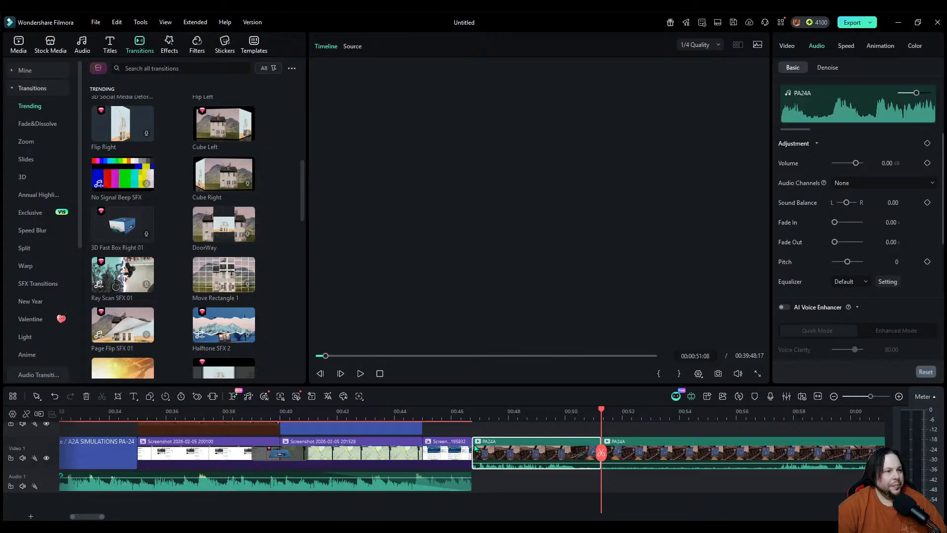
click(529, 280)
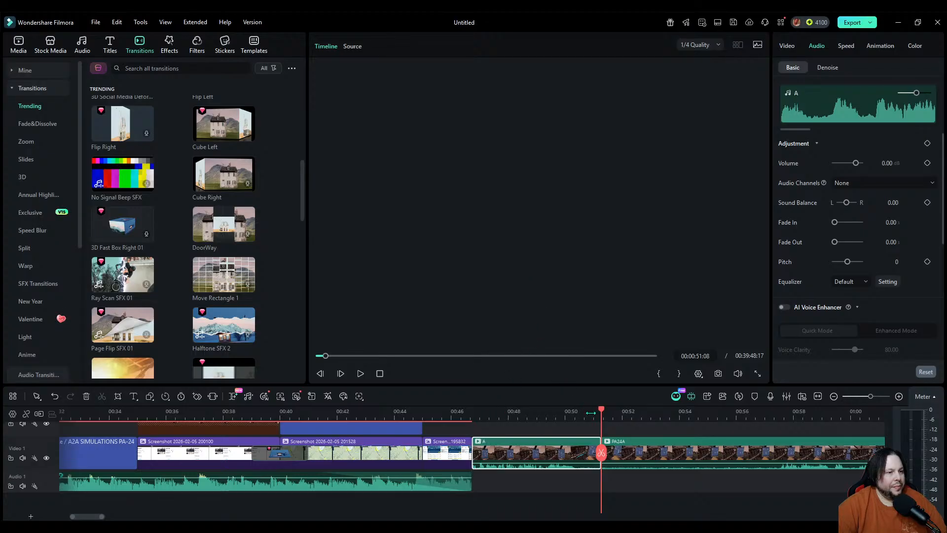
Step: Split the footage after clip A at 00:01:30:06, delete the section before the cut and move the rest directly after clip A
drag(605, 452, 736, 441)
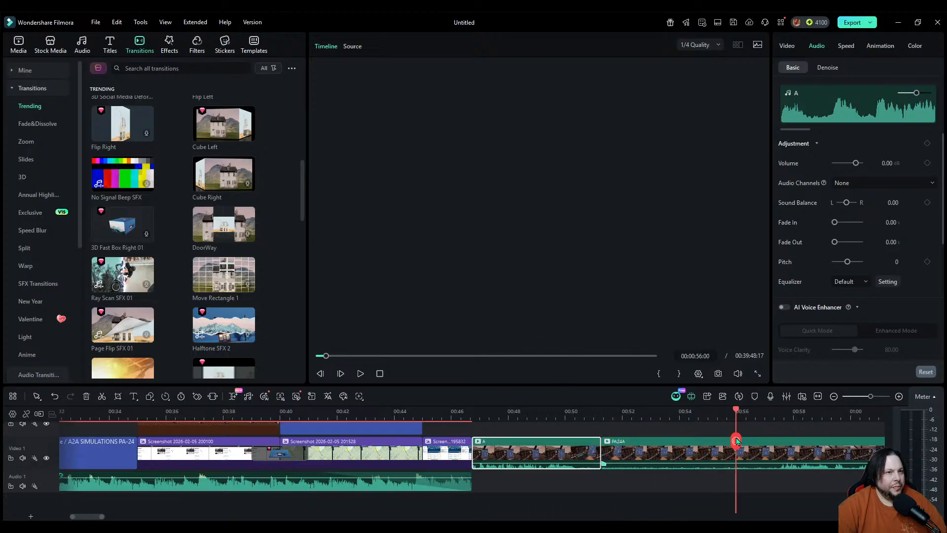
click(834, 396)
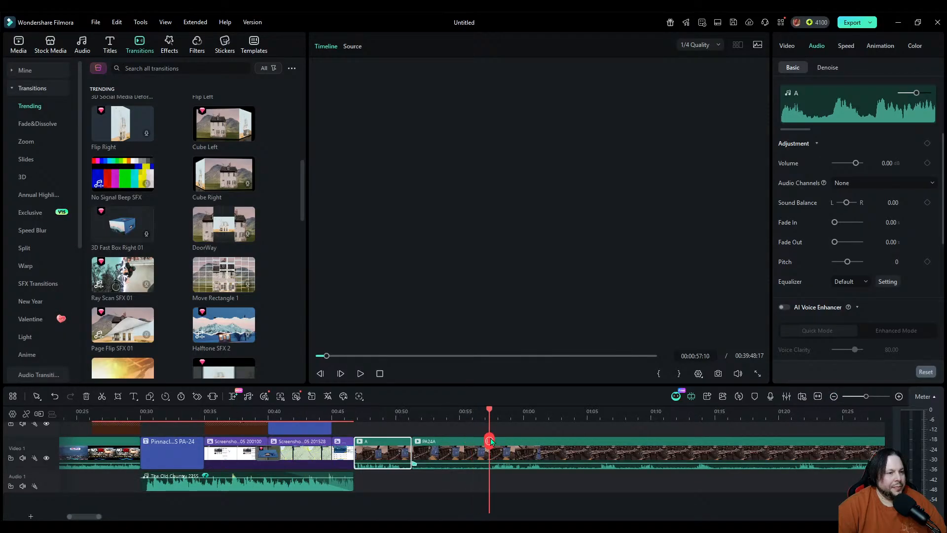
drag(490, 441, 808, 445)
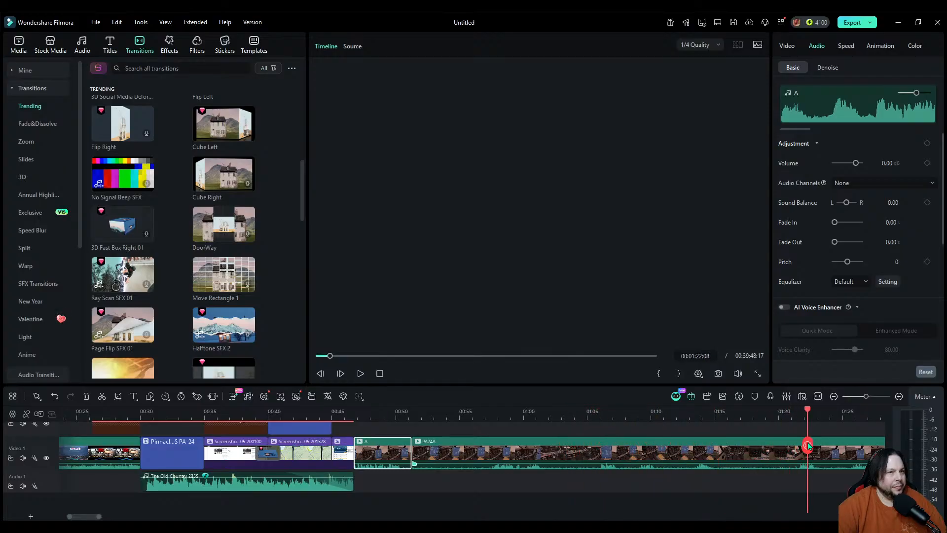
click(834, 397)
drag(477, 447, 499, 451)
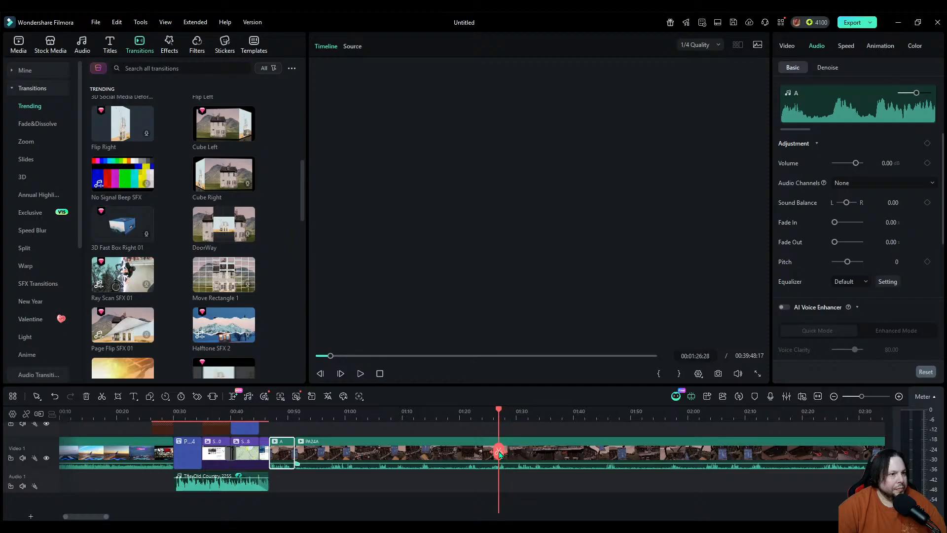
click(359, 374)
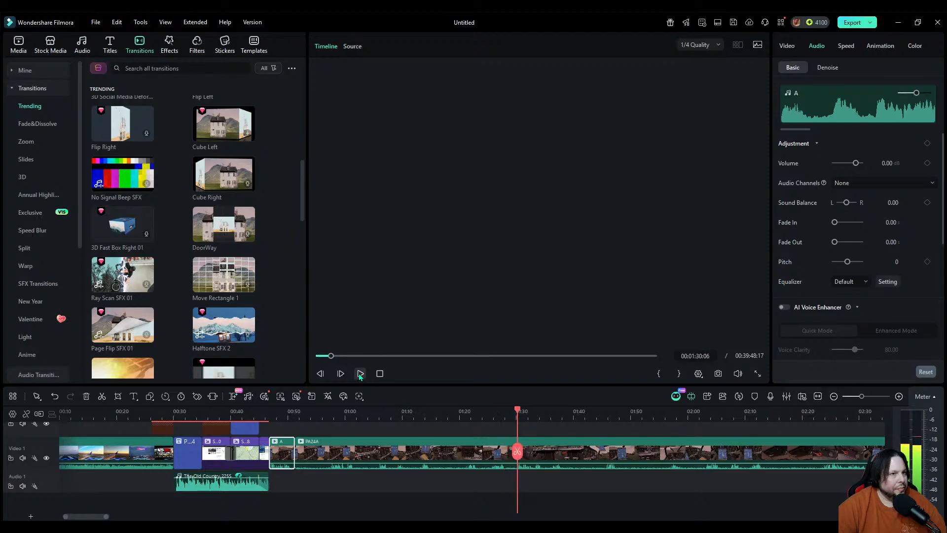
click(492, 459)
click(516, 451)
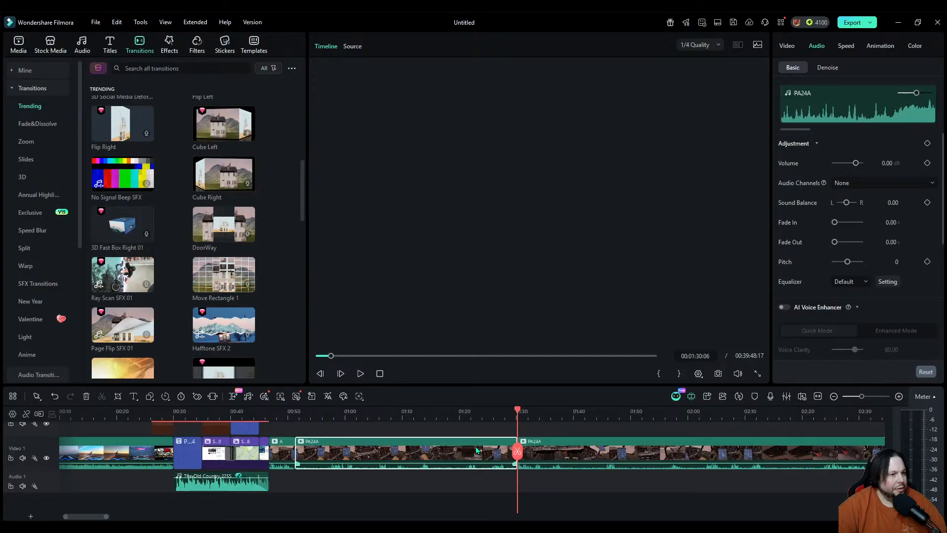
key(Delete)
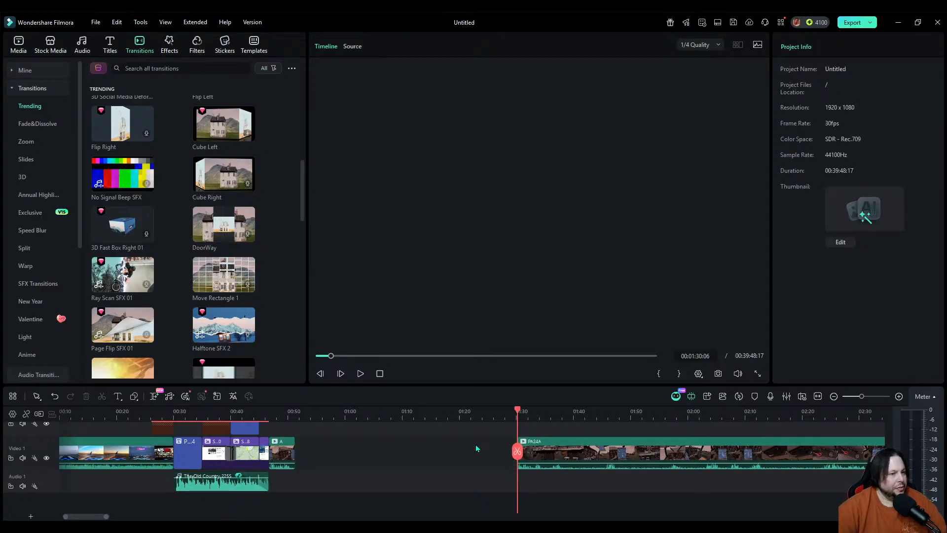
drag(548, 454, 329, 458)
Step: Play on from clip A, split the PA24A footage at 00:01:01:15 and rename the section after clip A as B
drag(517, 451, 292, 459)
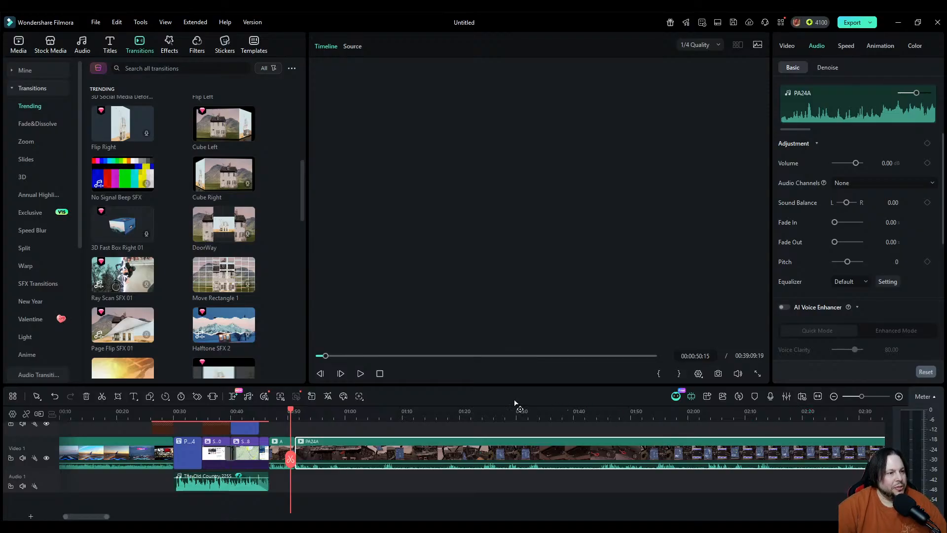
click(359, 374)
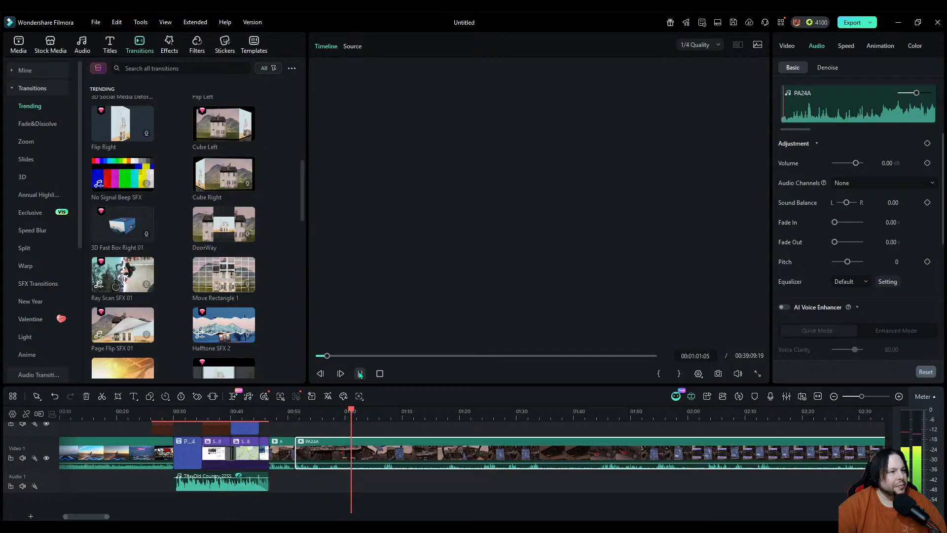
click(360, 374)
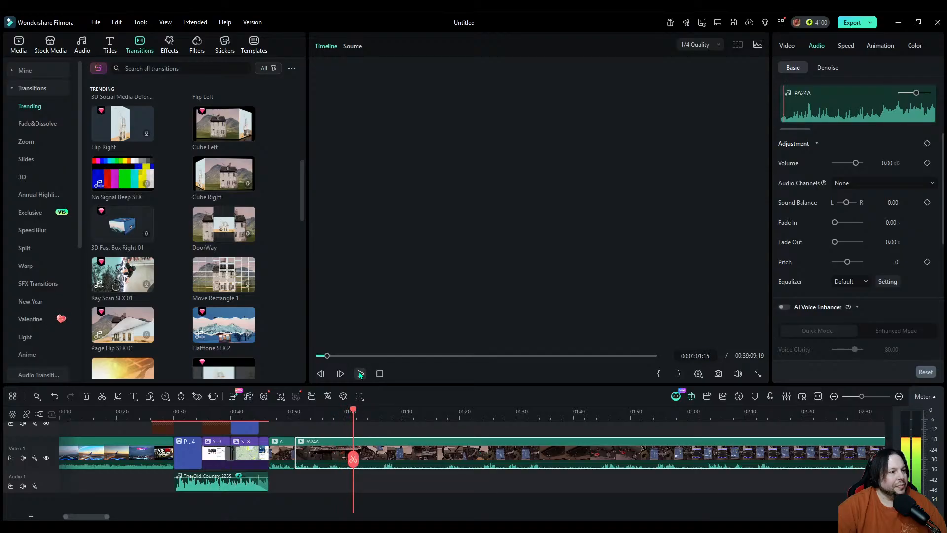
click(353, 458)
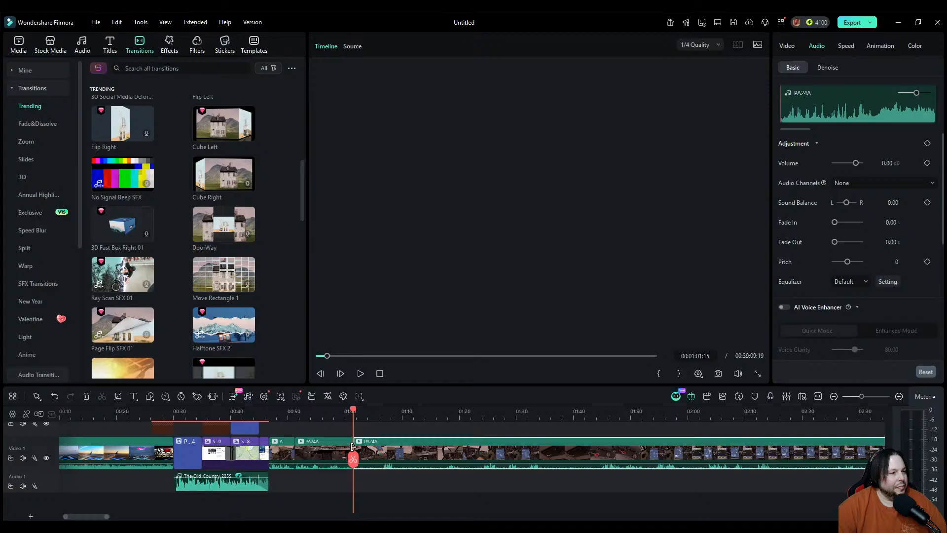
click(318, 452)
key(space)
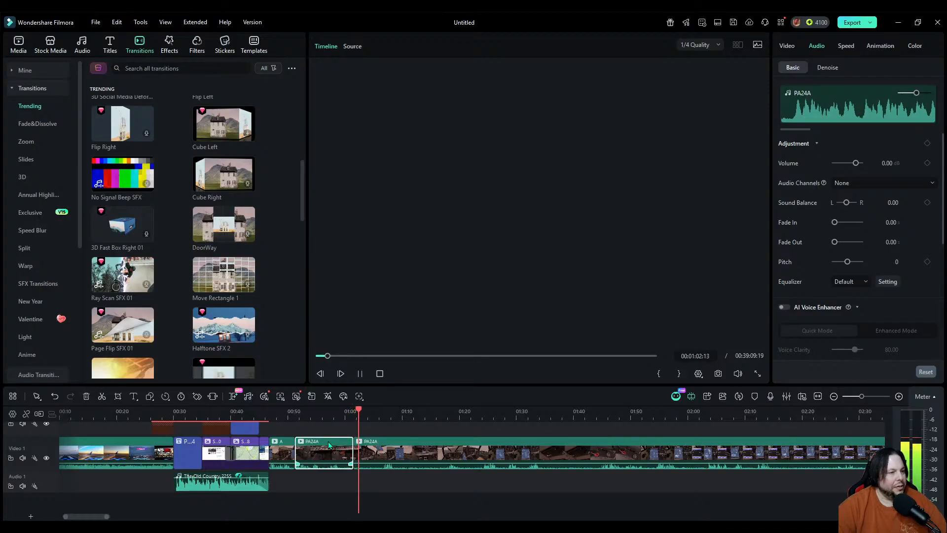
click(360, 374)
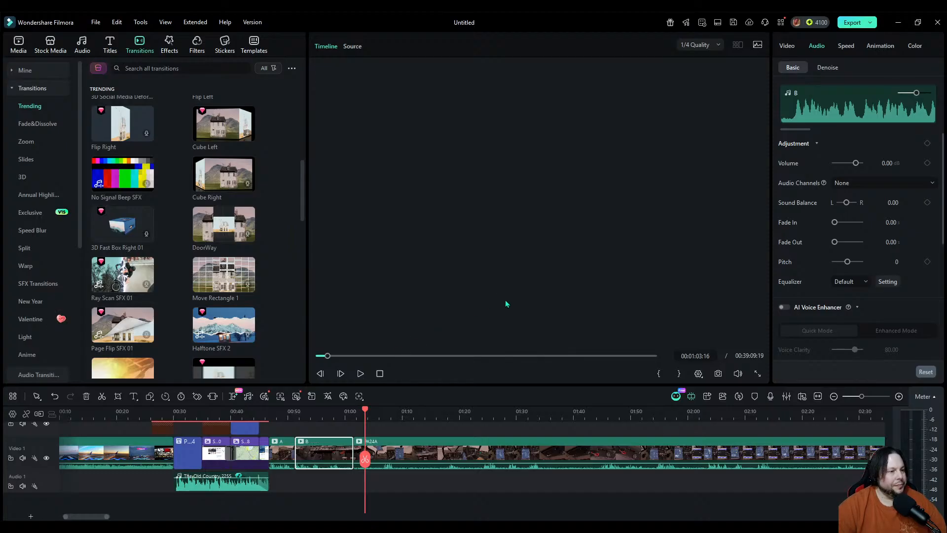
Step: Split the footage after clip B at 00:01:30:25, delete the section before the cut and move the rest directly after clip B
drag(365, 461, 522, 447)
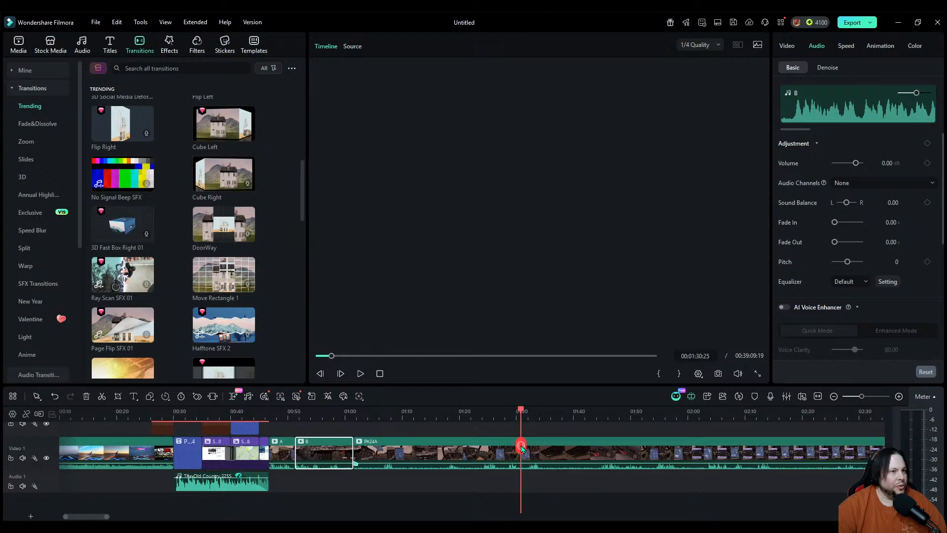
click(492, 453)
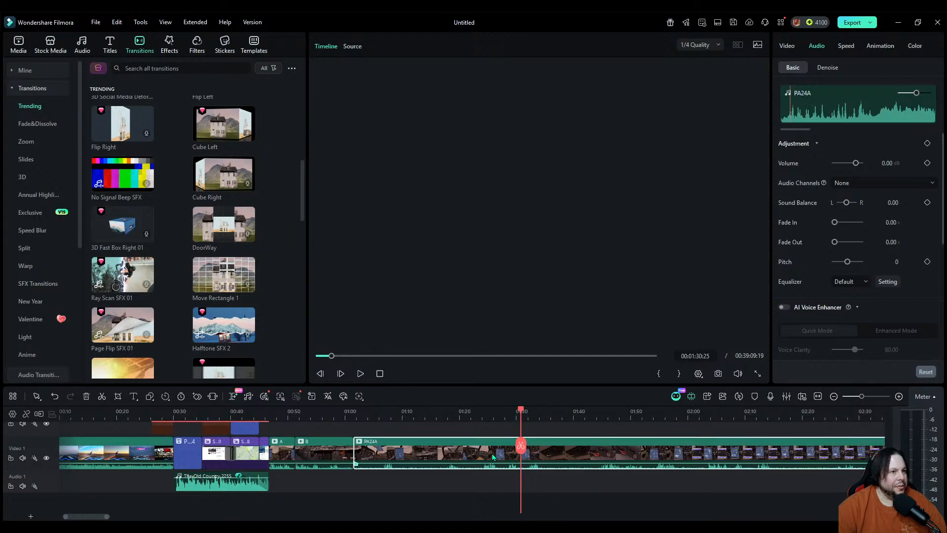
key(ctrl+b)
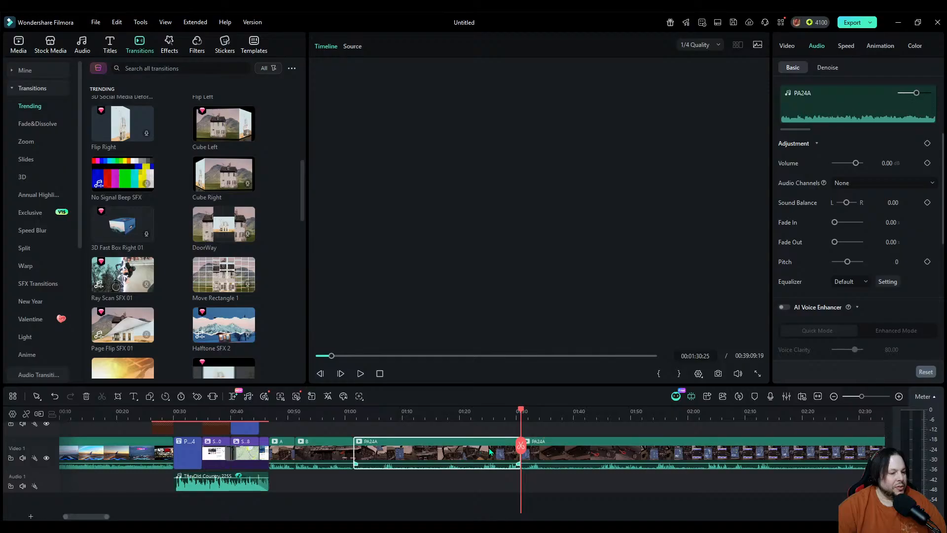
key(Delete)
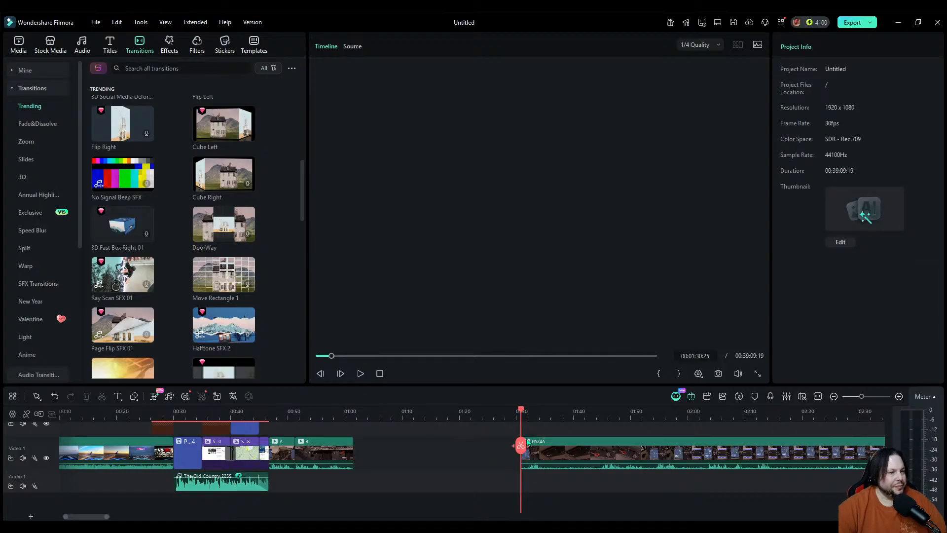
click(552, 452)
drag(552, 453, 389, 451)
Step: Split the PA24A footage at 00:01:07:23 and rename the section after clip B as C
drag(521, 449, 382, 453)
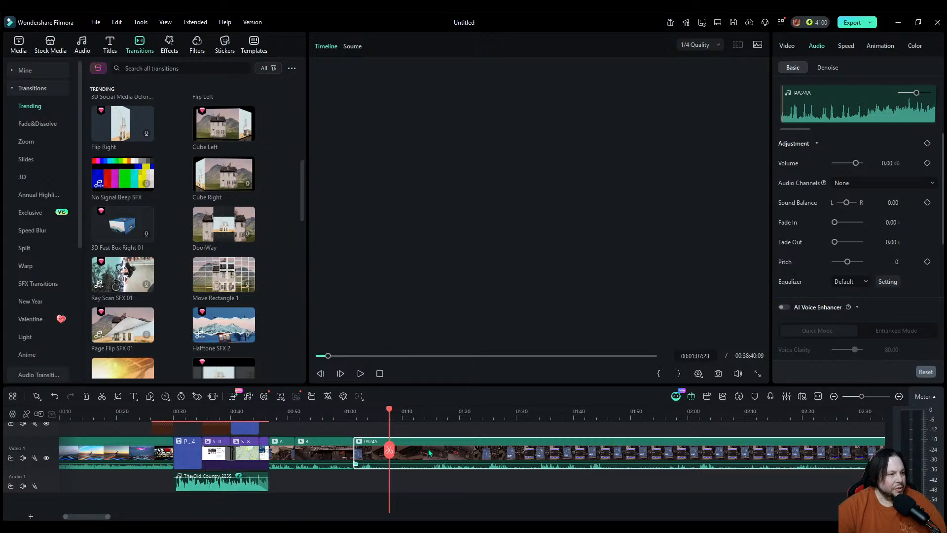
click(389, 450)
click(372, 452)
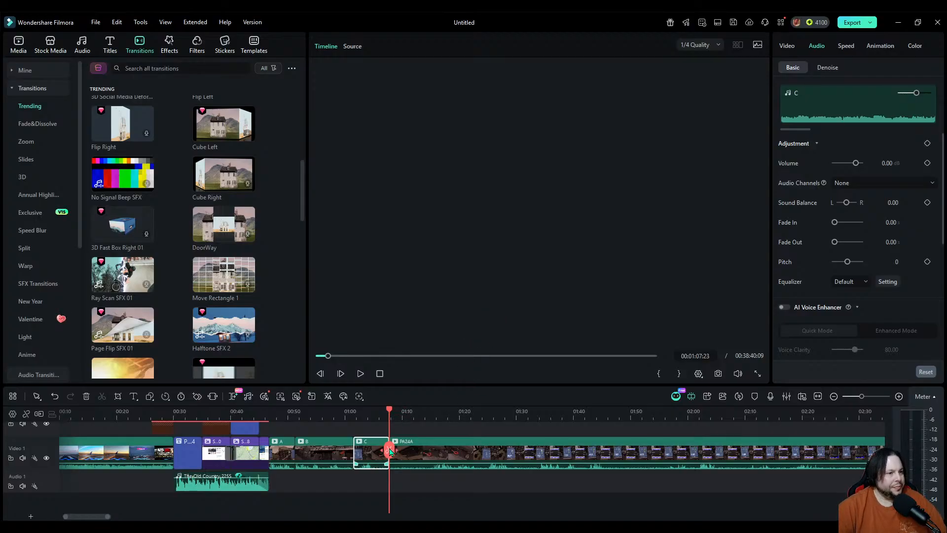
Step: Review the PA24A footage after clip C and split it at 00:04:02:26
drag(389, 450, 784, 438)
click(834, 396)
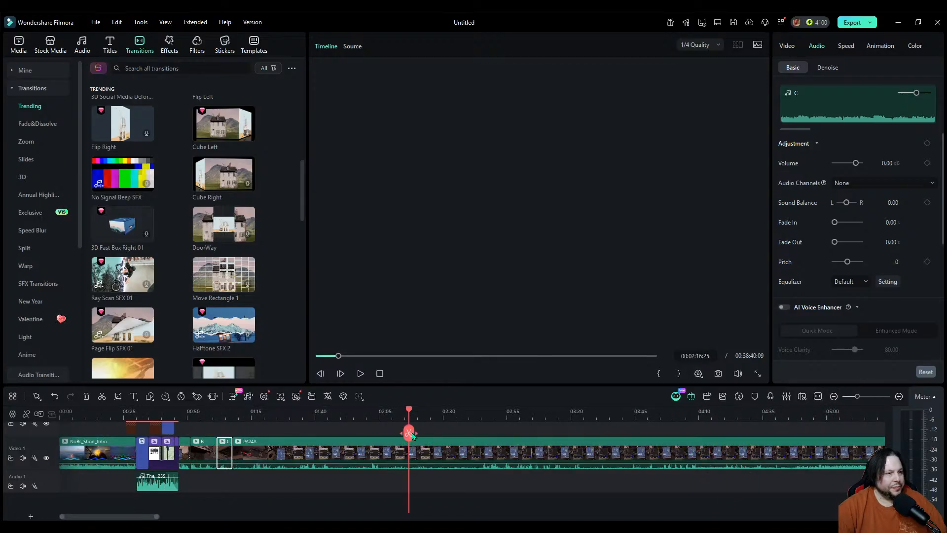
drag(412, 435, 727, 439)
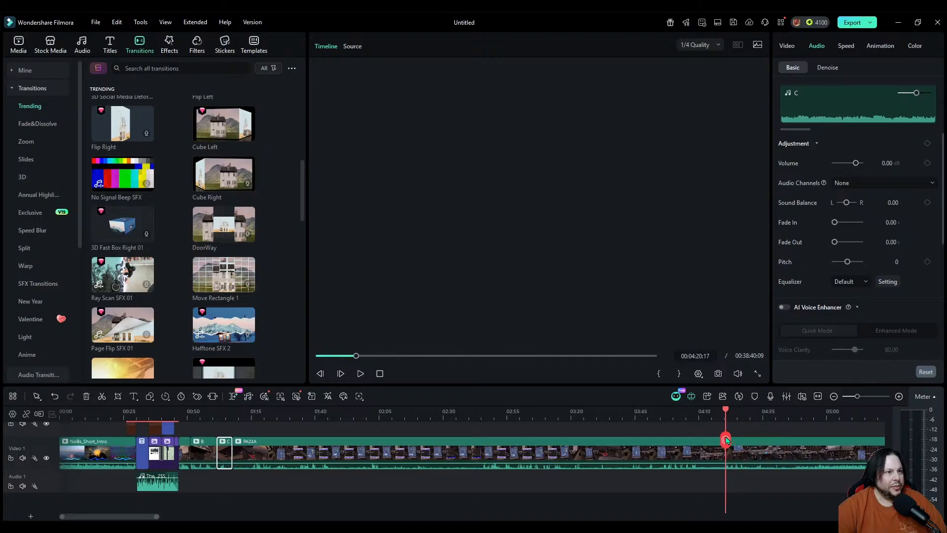
click(360, 373)
click(360, 374)
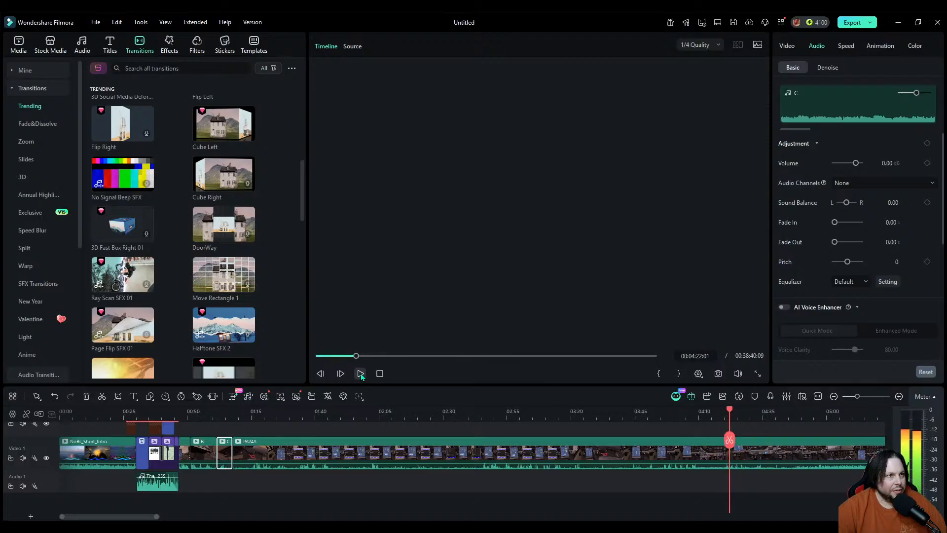
click(360, 374)
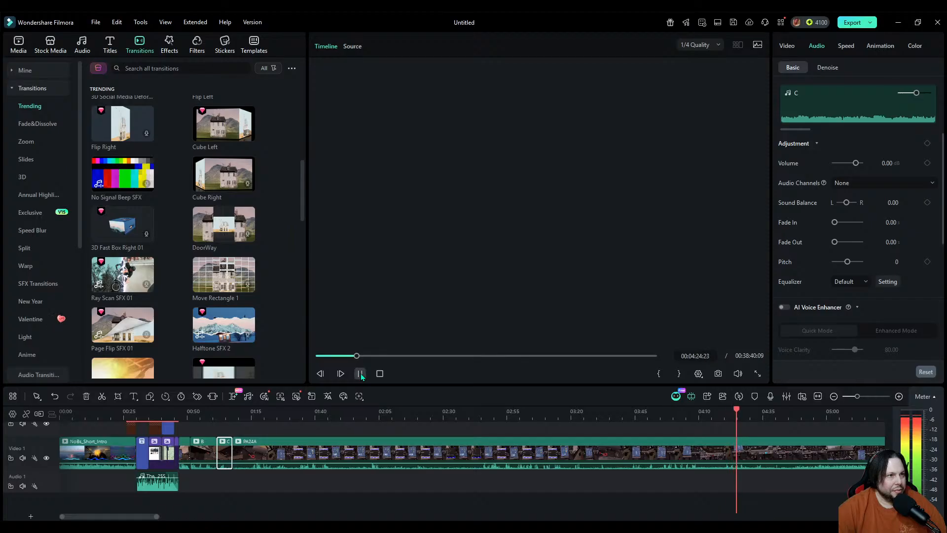
click(360, 374)
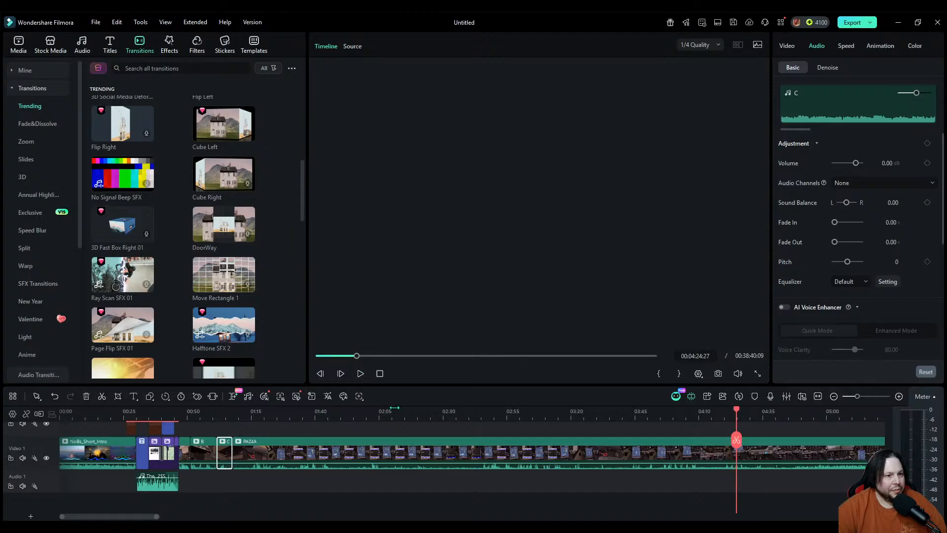
click(629, 416)
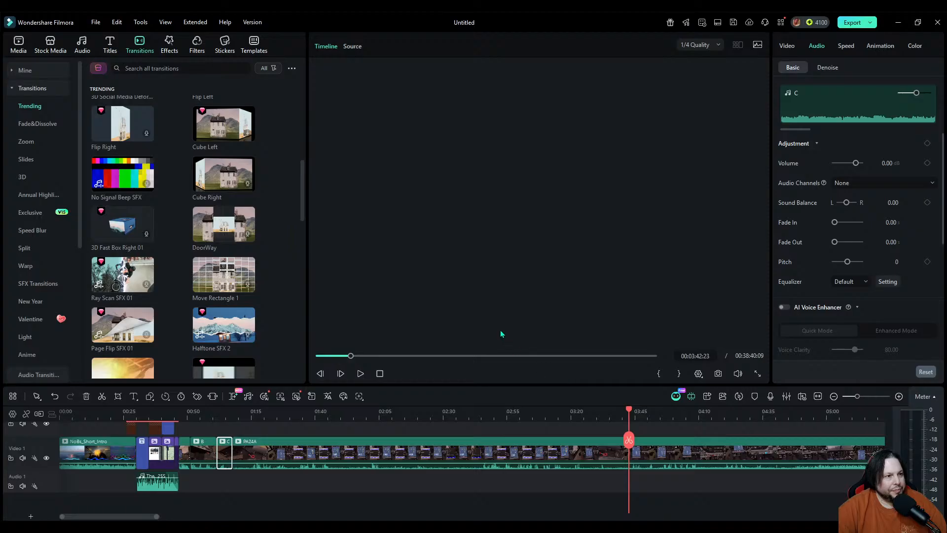
click(360, 374)
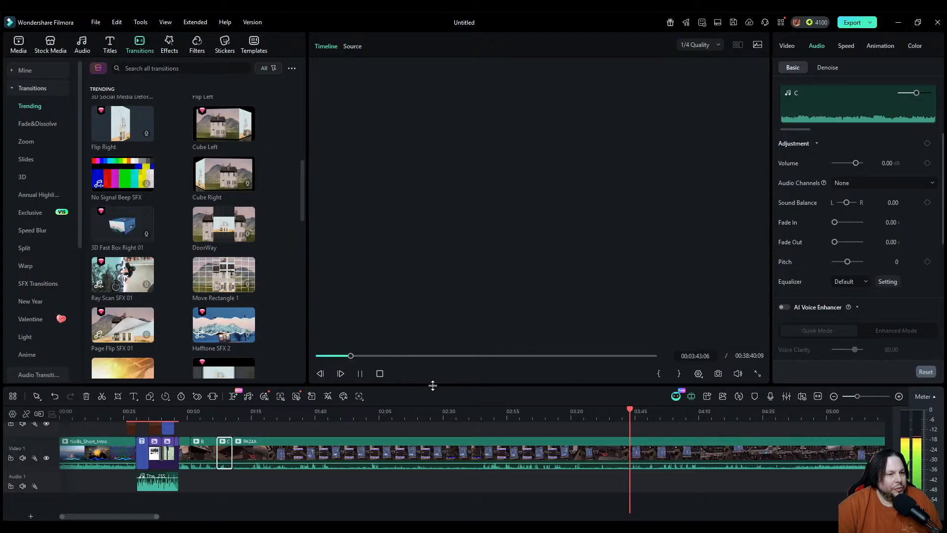
click(657, 415)
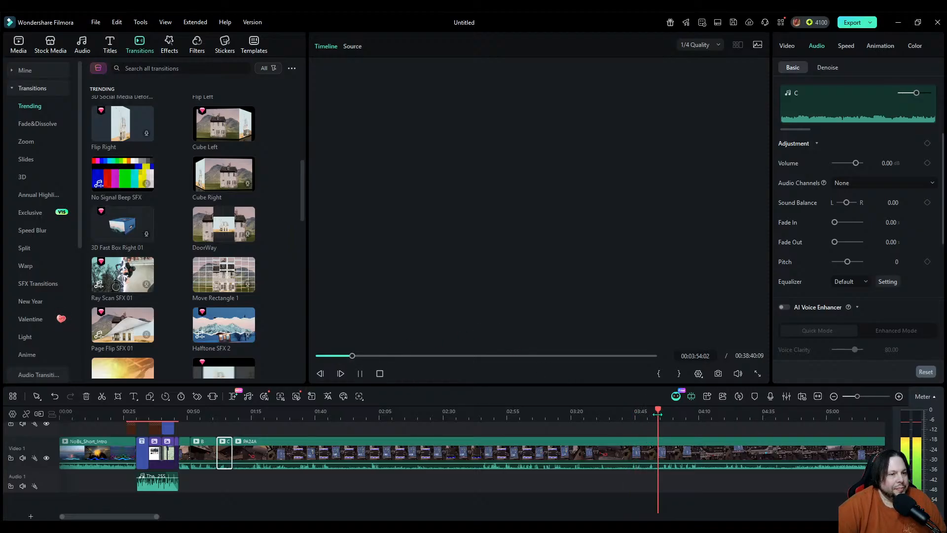
click(356, 372)
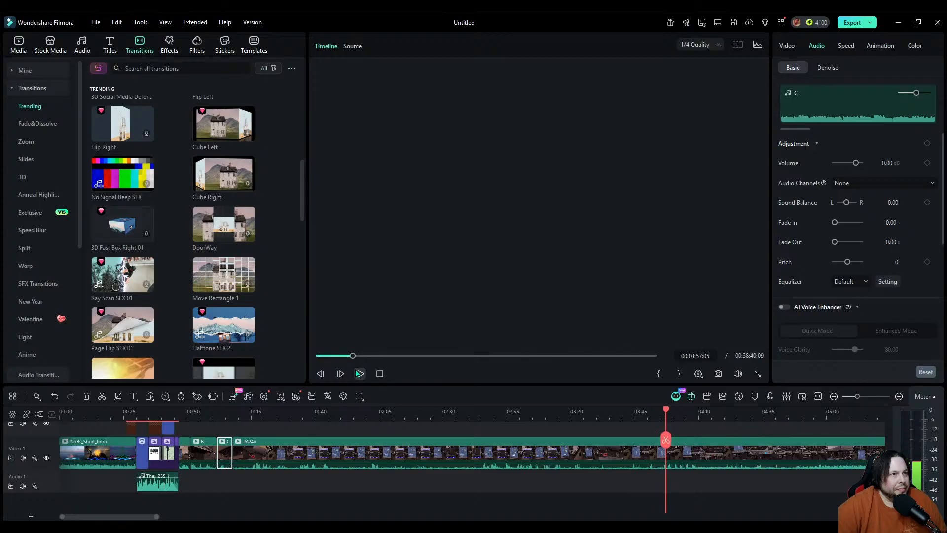
click(356, 372)
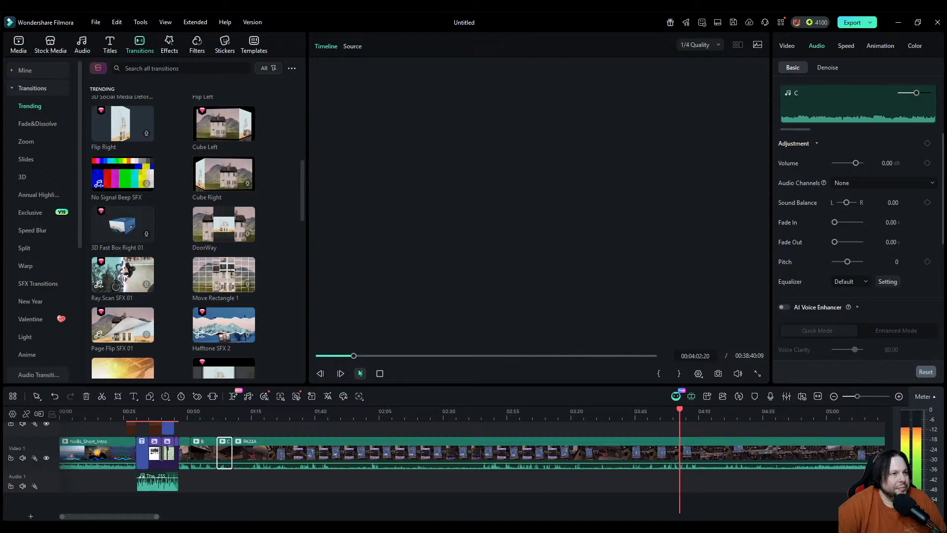
click(360, 373)
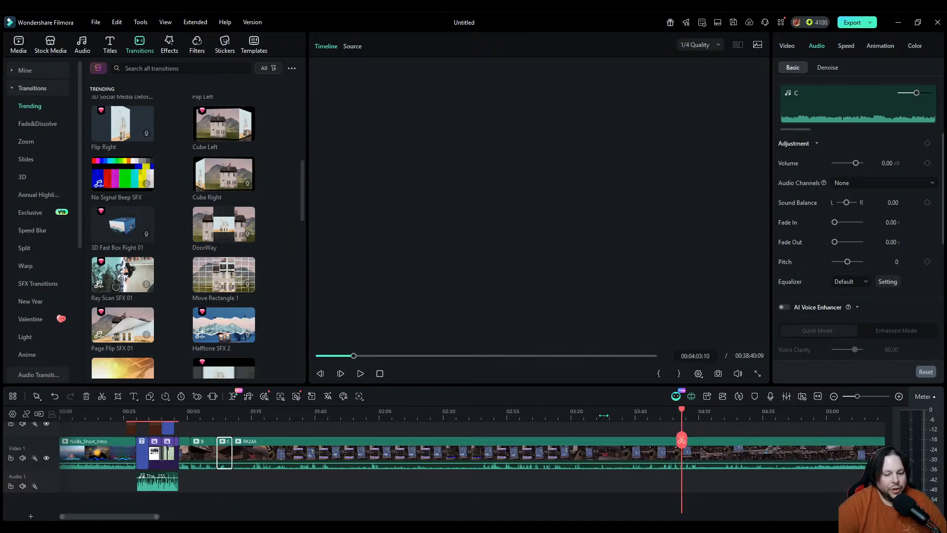
key(Left)
key(Left)
key(Left)
key(Left)
key(Left)
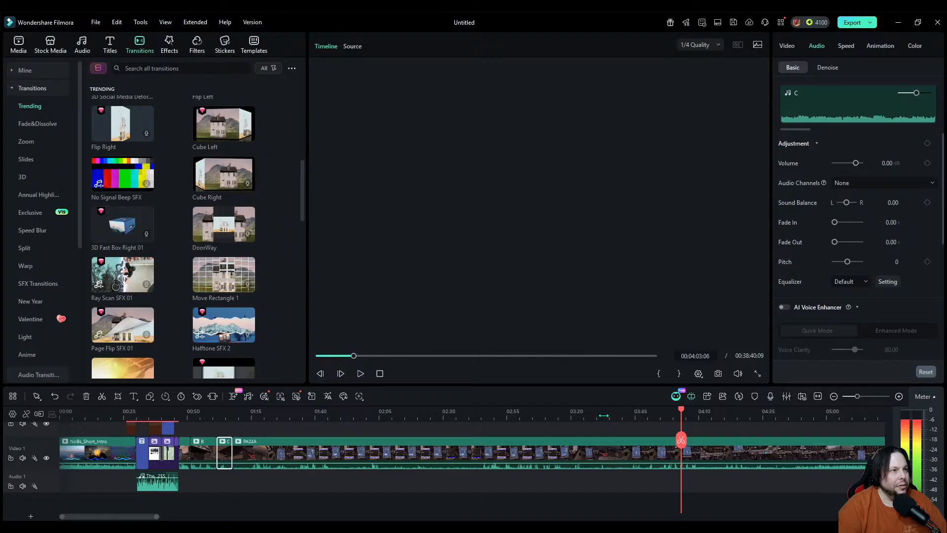
key(Left)
key(Left)
key(Left)
key(Left)
key(Left)
key(Left)
key(Left)
key(Left)
key(Left)
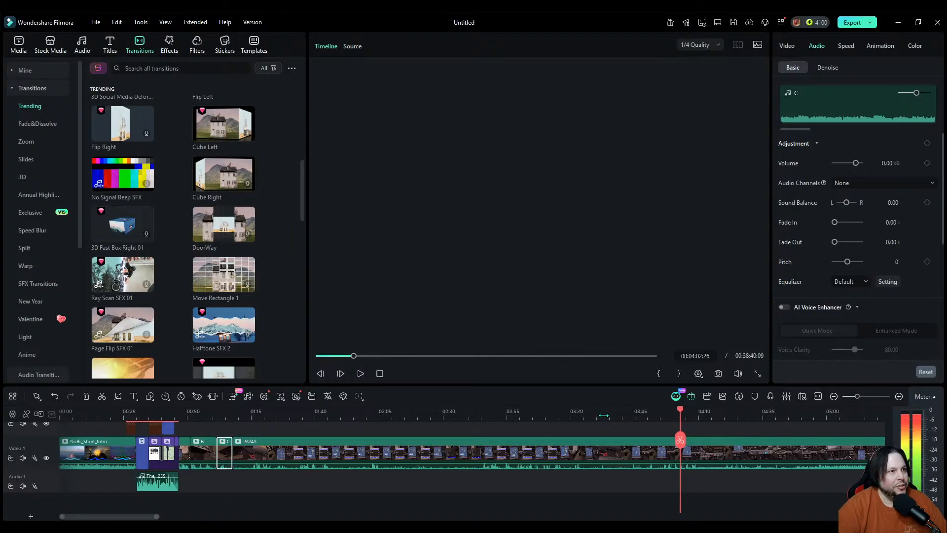
click(662, 462)
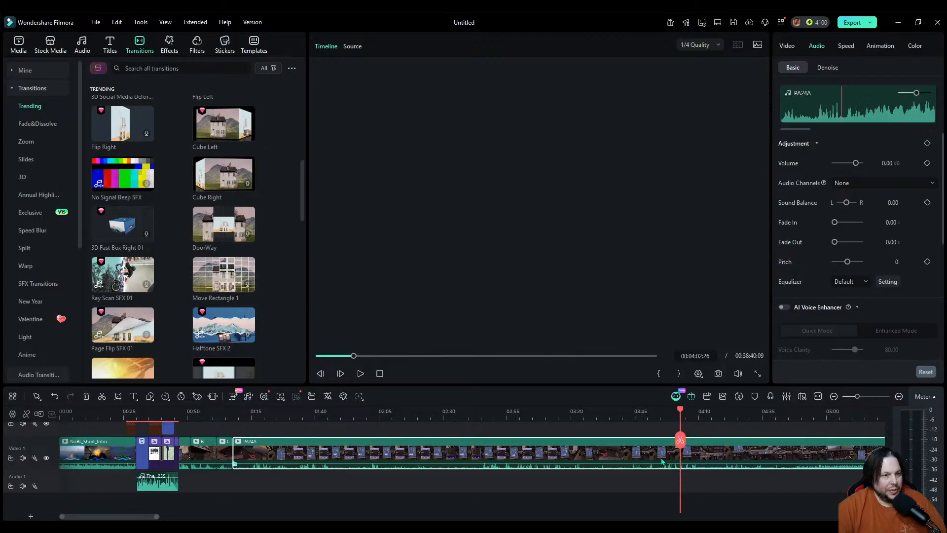
click(677, 441)
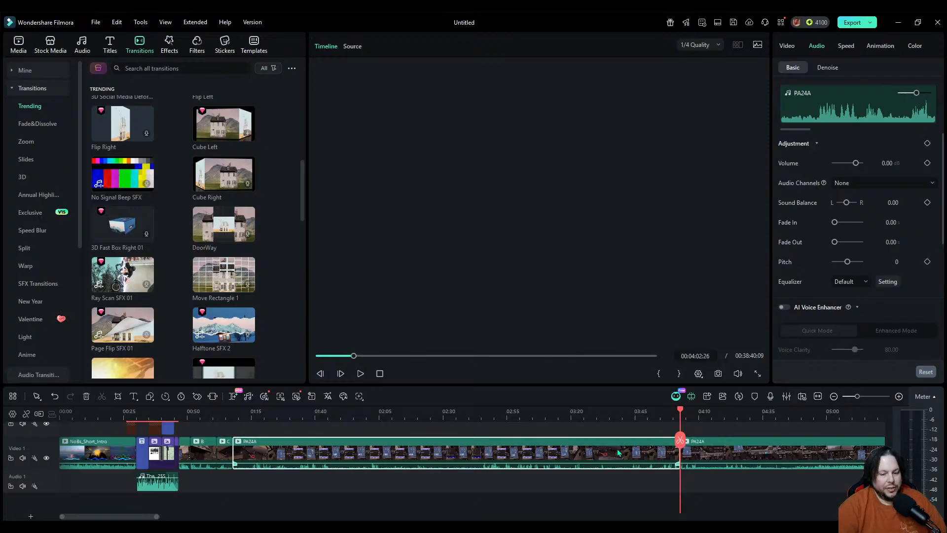
Step: Delete the PA24A section between clip C and the cut, and move the remaining footage directly after clip C
key(Delete)
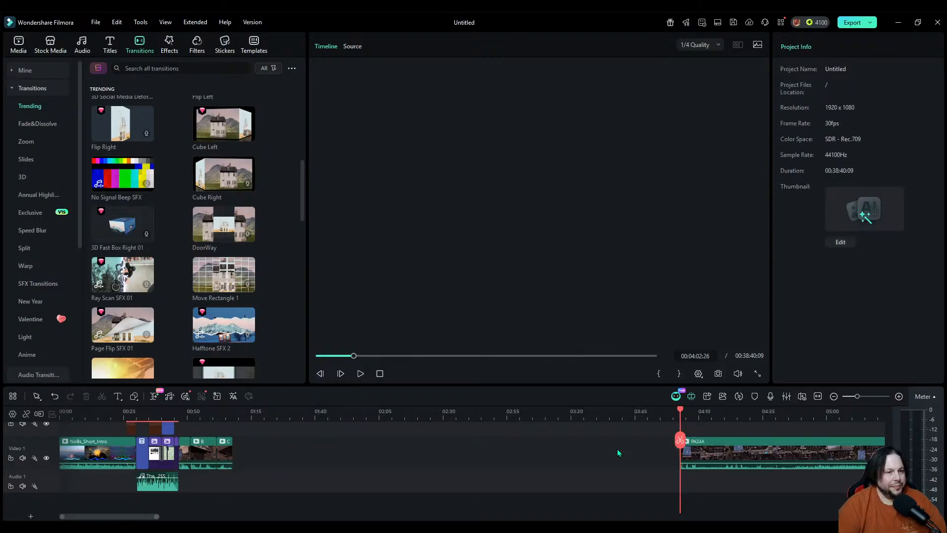
drag(681, 449, 272, 464)
drag(680, 453, 235, 462)
Step: Play on from clip C, split the PA24A footage at 00:01:37:08 and rename the section after clip C as D
key(space)
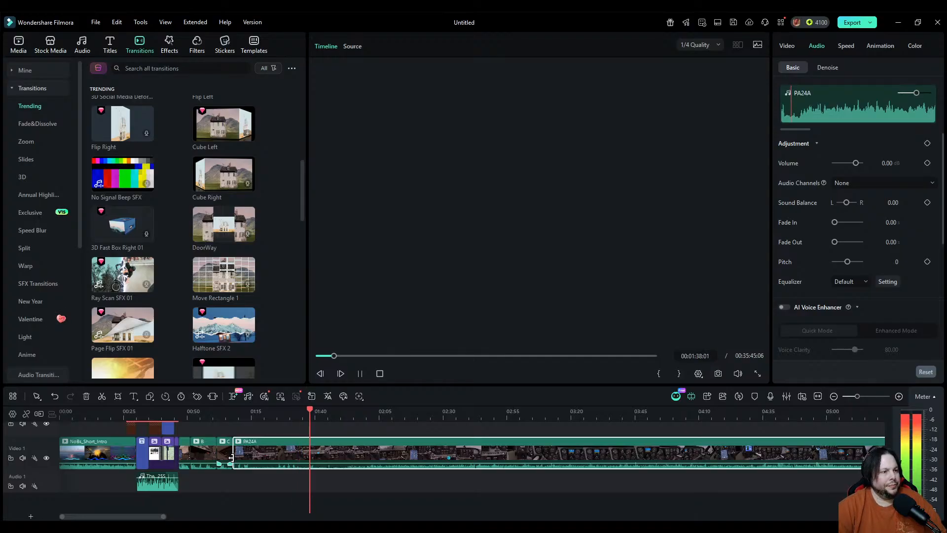
key(space)
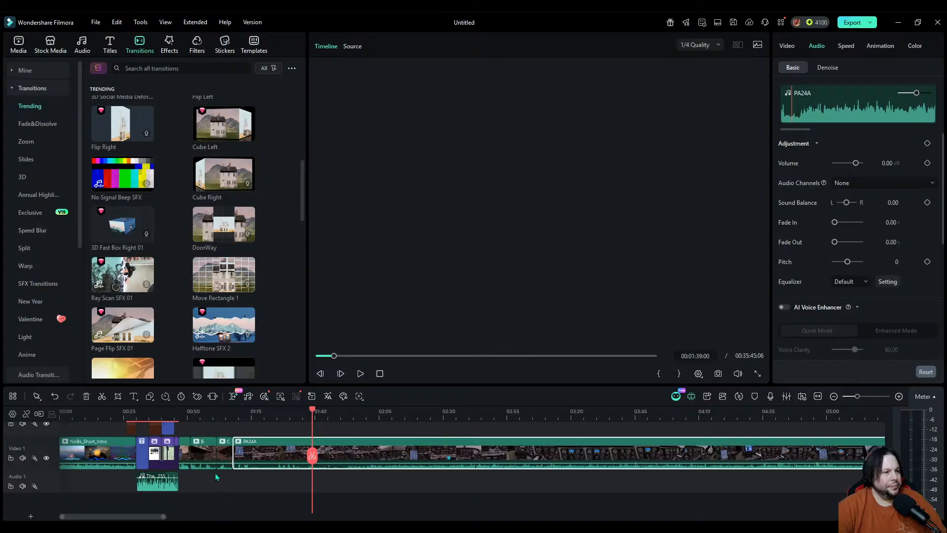
key(Left)
key(Left)
key(Left)
key(Left)
key(Left)
key(Left)
key(Left)
key(Left)
key(Left)
key(Left)
key(Left)
key(Left)
key(Left)
key(Left)
key(Left)
key(Left)
key(Left)
key(Left)
key(Left)
key(Left)
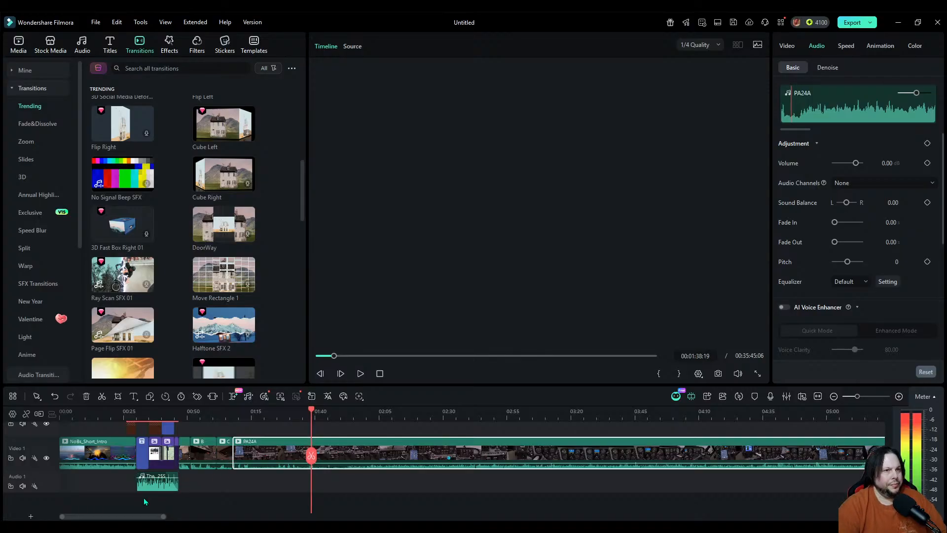
key(Left)
key(Left)
key(Left)
key(Left)
key(Left)
key(Left)
key(Left)
key(Left)
key(Left)
key(Left)
key(Left)
key(Left)
key(Left)
key(Left)
key(Left)
key(Left)
key(Left)
key(Left)
key(Left)
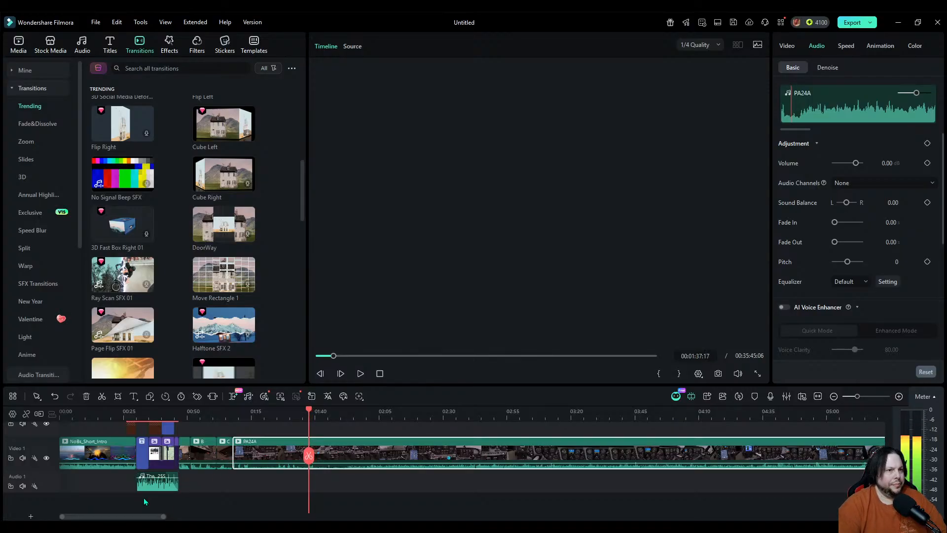
key(Left)
key(Left)
key(Left)
key(Left)
key(Left)
key(Left)
key(Left)
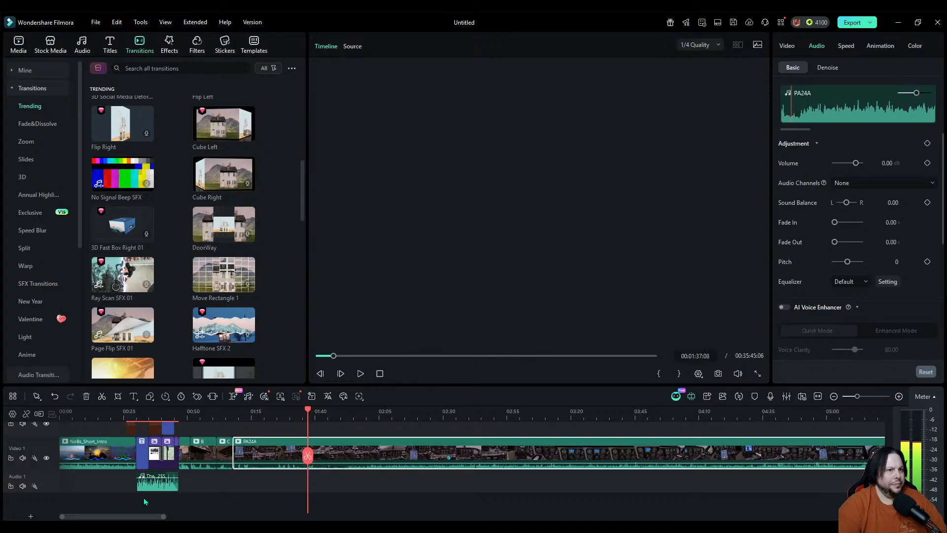
click(206, 494)
click(275, 441)
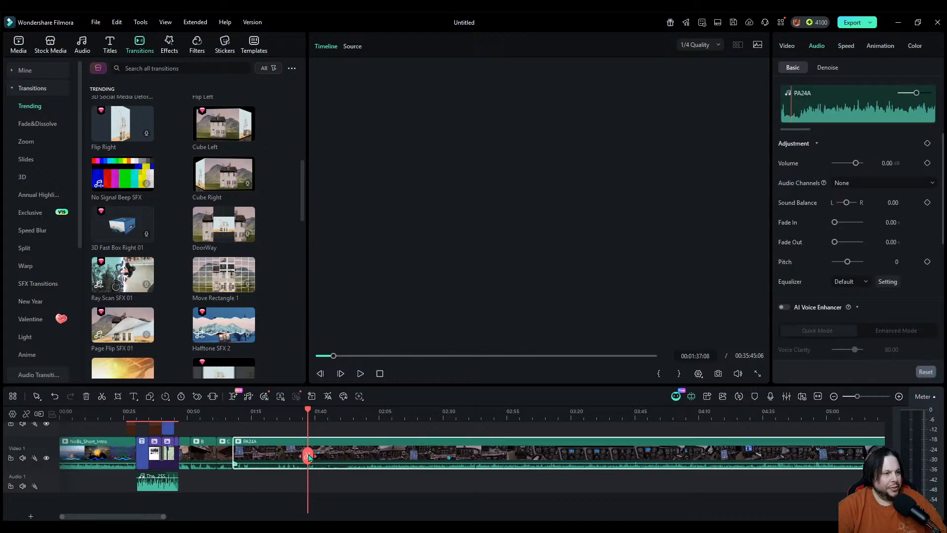
click(308, 455)
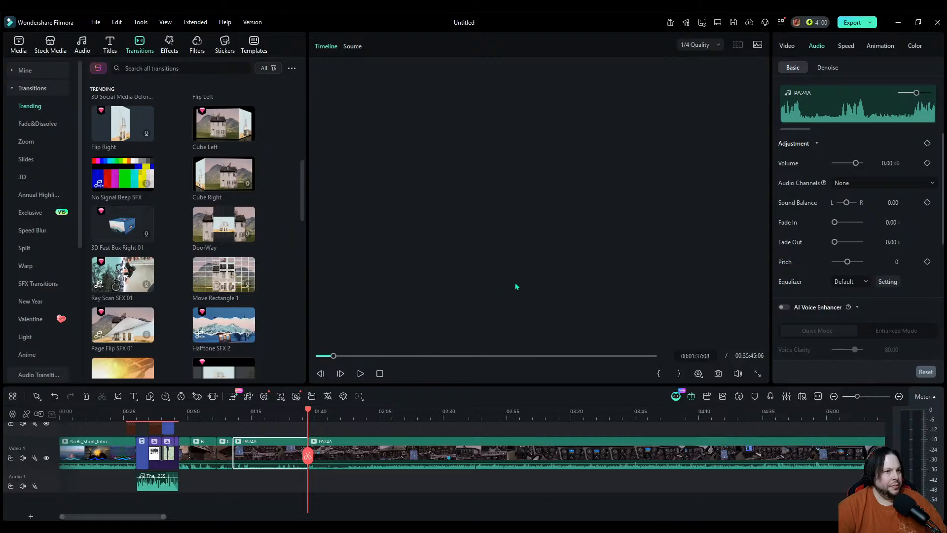
Step: Review the PA24A footage after clip D and split it at 00:01:53:07
drag(308, 454, 364, 456)
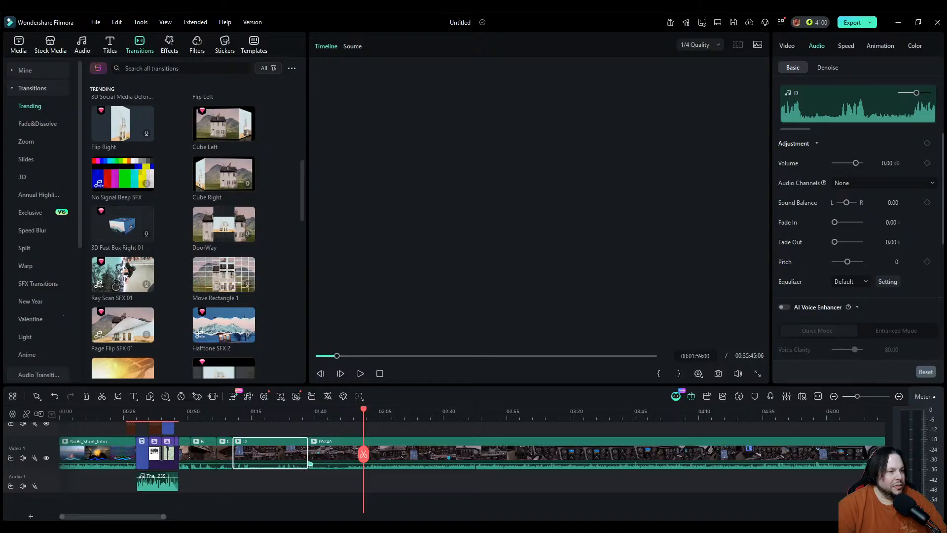
click(392, 432)
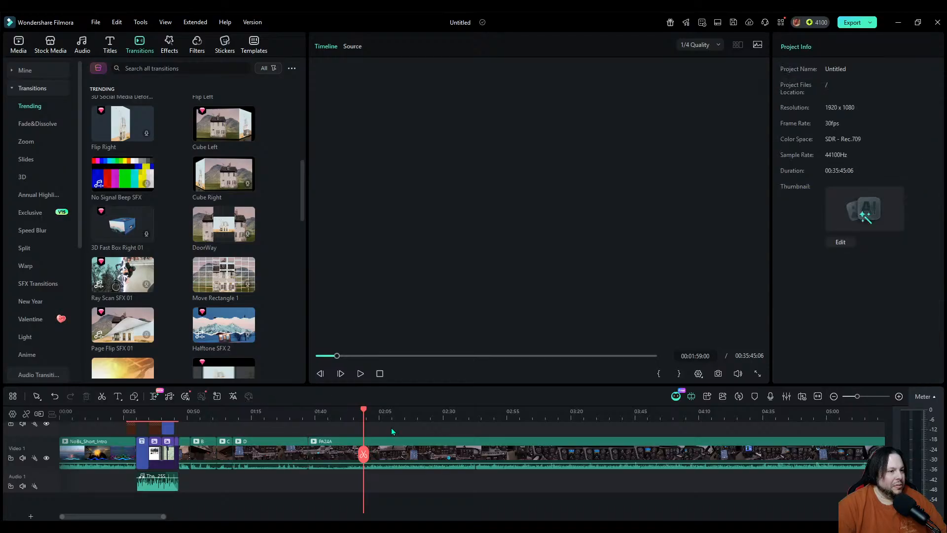
key(space)
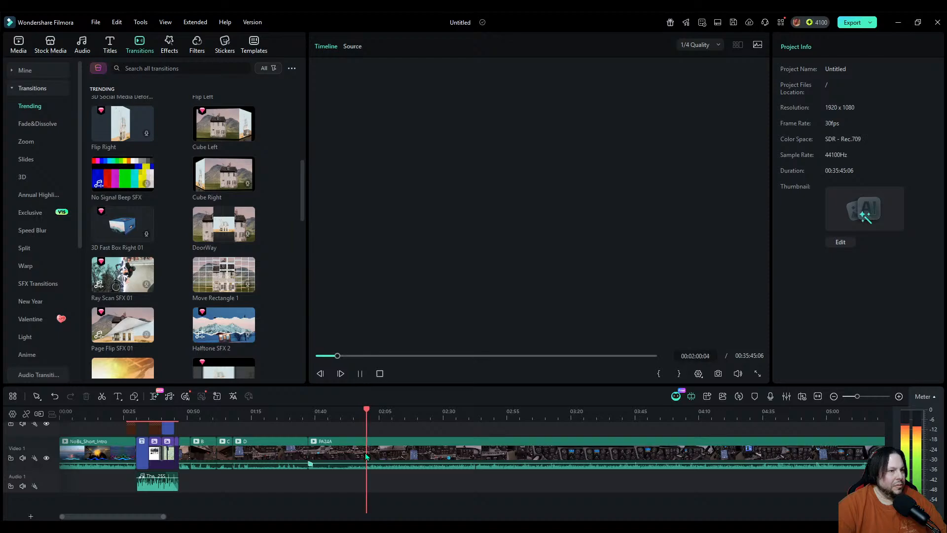
drag(367, 455, 349, 456)
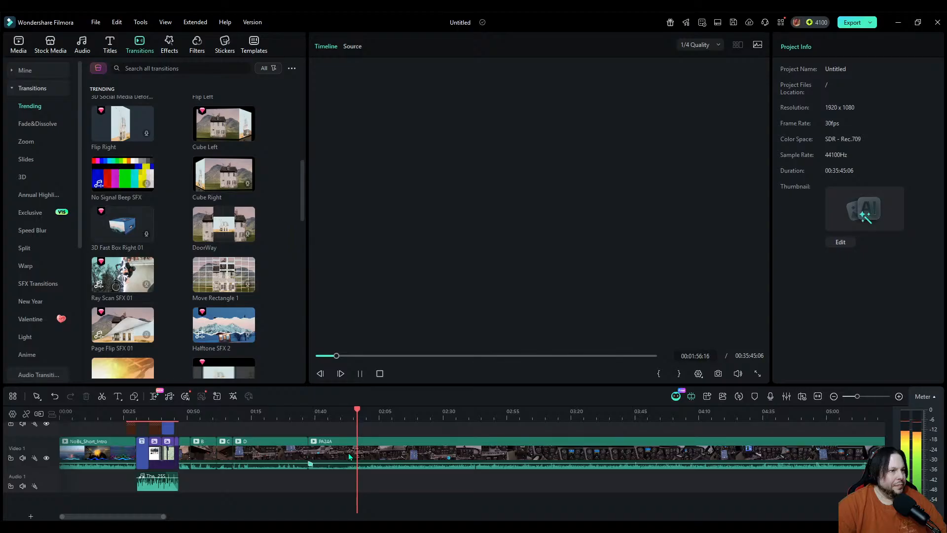
key(space)
drag(353, 454, 349, 453)
click(333, 455)
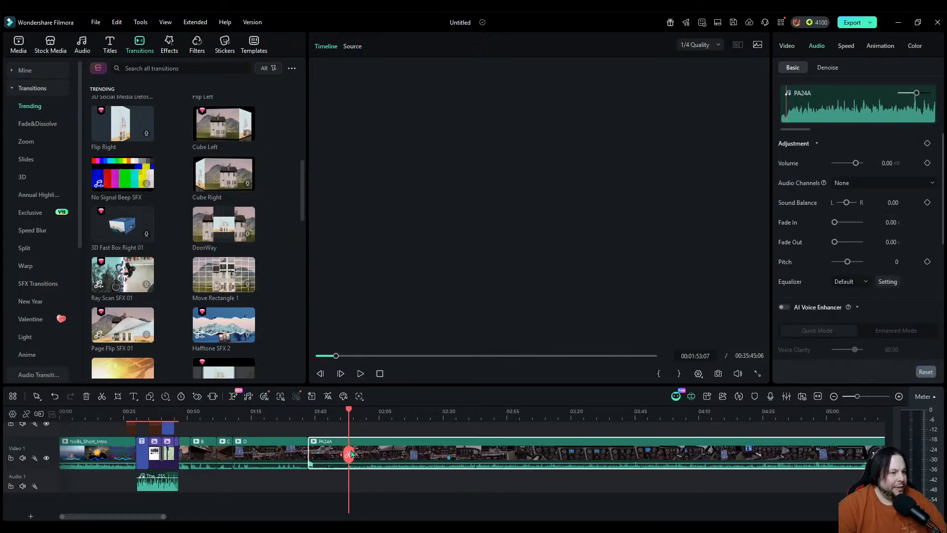
click(349, 454)
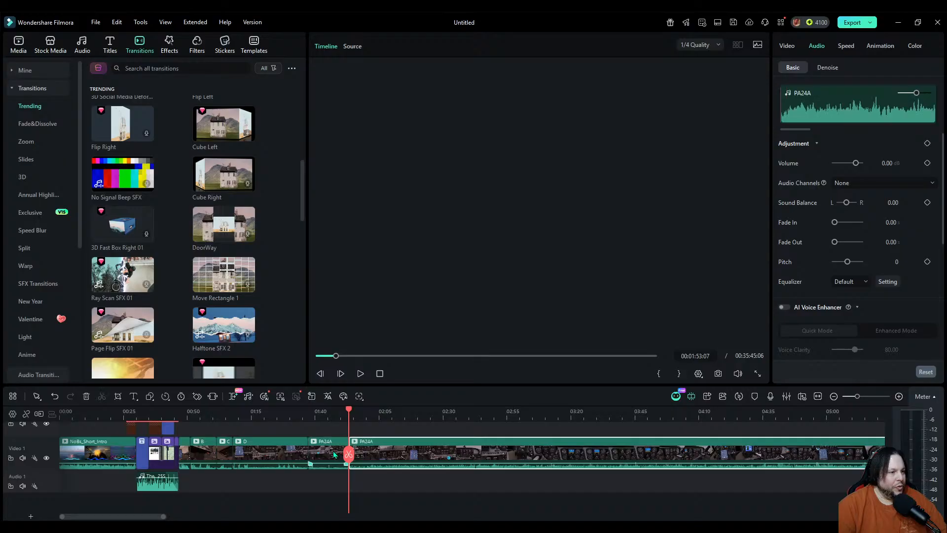
Step: Delete the short PA24A section after clip D and move the remaining footage directly against clip D
drag(347, 454, 308, 454)
click(322, 453)
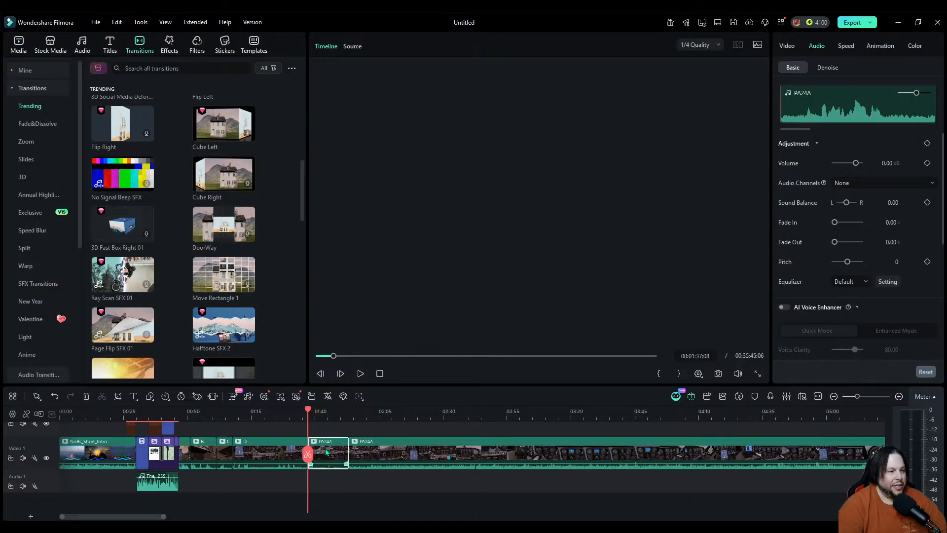
key(Delete)
drag(375, 454, 333, 454)
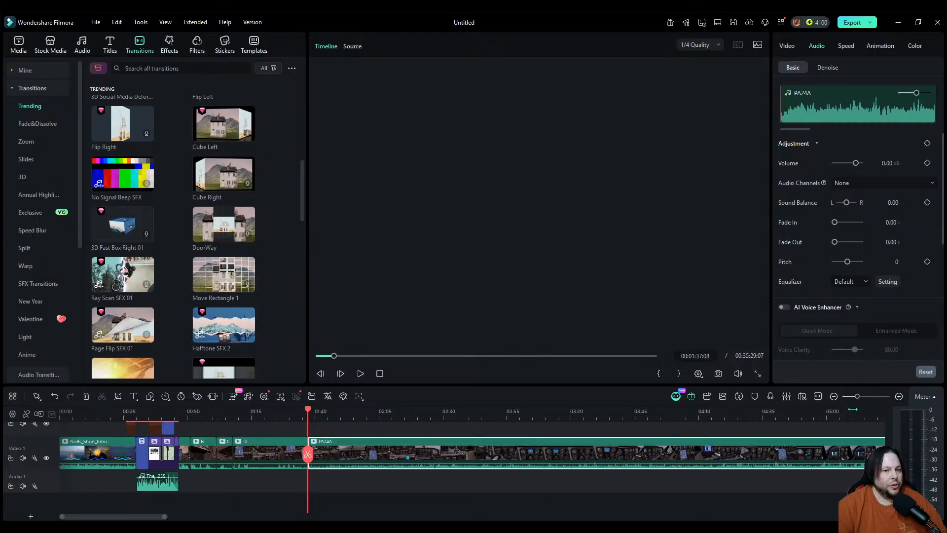
Step: Move the remaining PA24A footage from the Video 1 track up to Video 2, starting at the end of clip D
click(833, 396)
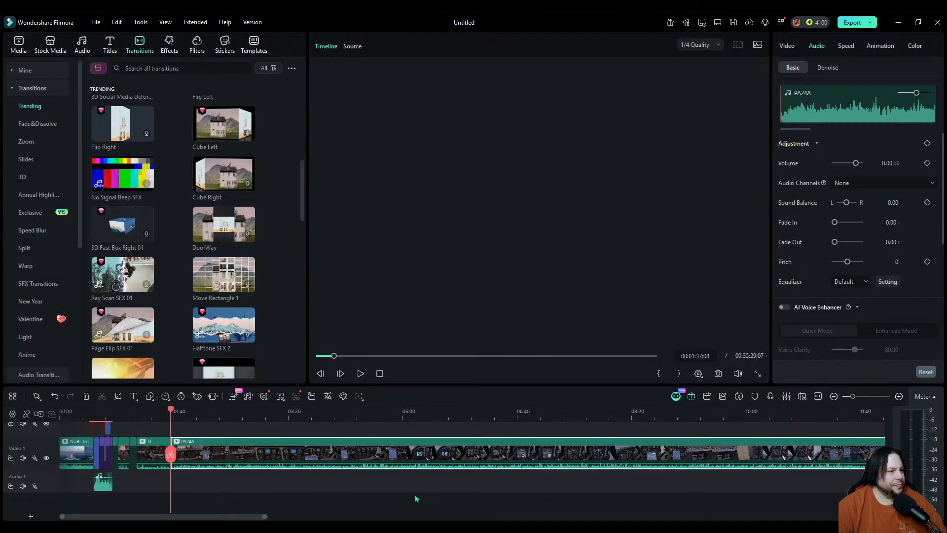
scroll(415, 496, up, 2)
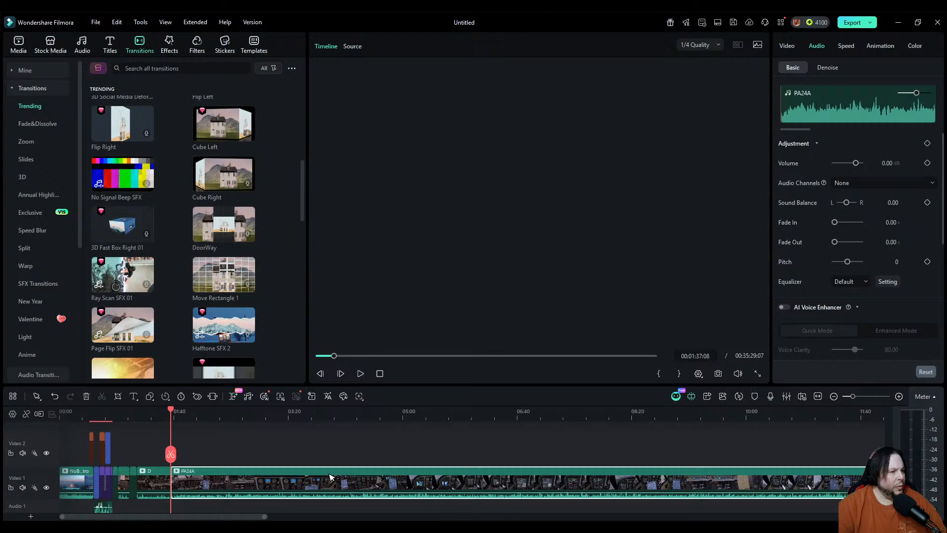
drag(323, 481, 325, 461)
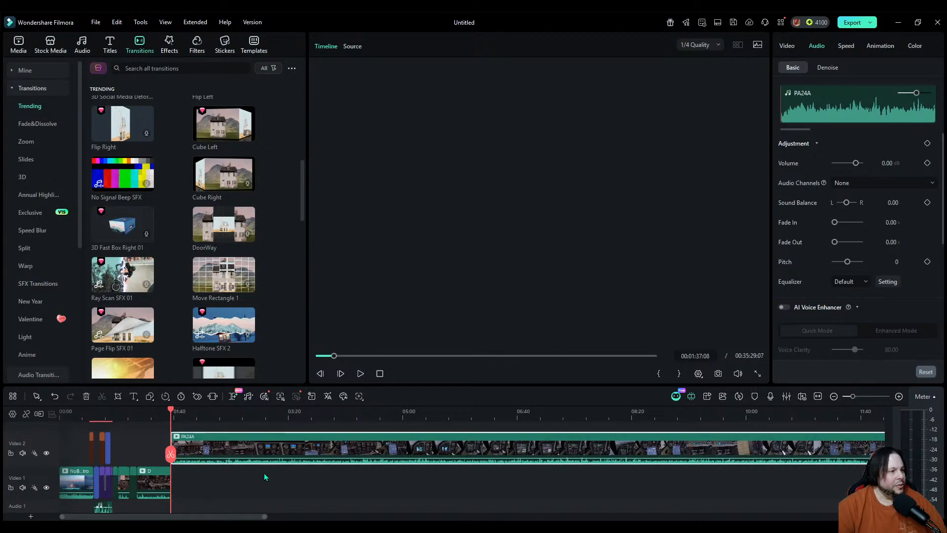
Step: Add the PA24B footage to Video 1 directly after clip D and move the PA24A footage later on the track above
click(18, 46)
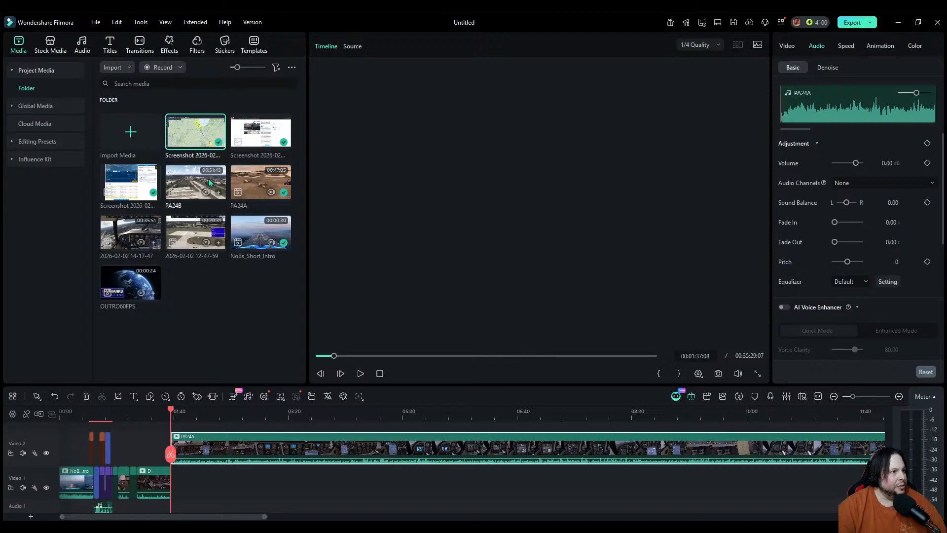
drag(209, 182, 195, 292)
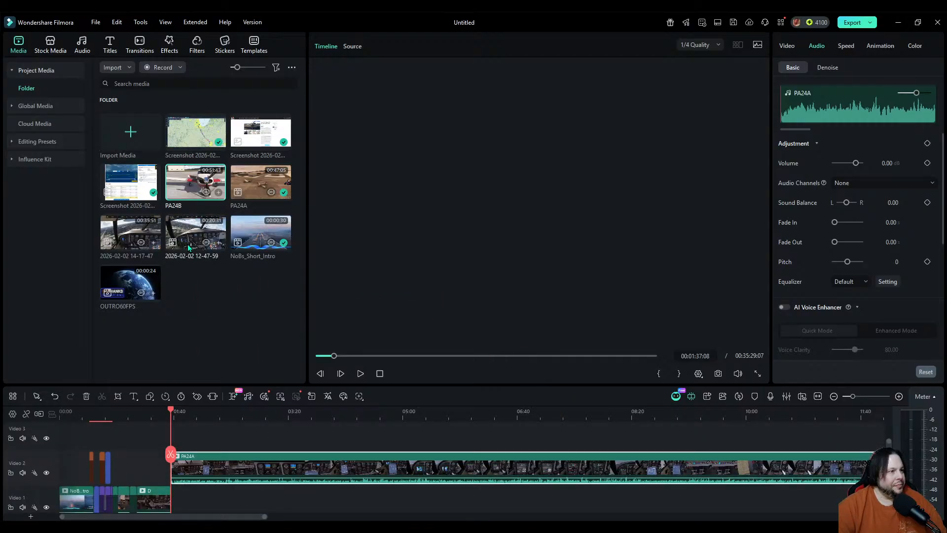
drag(192, 186, 170, 497)
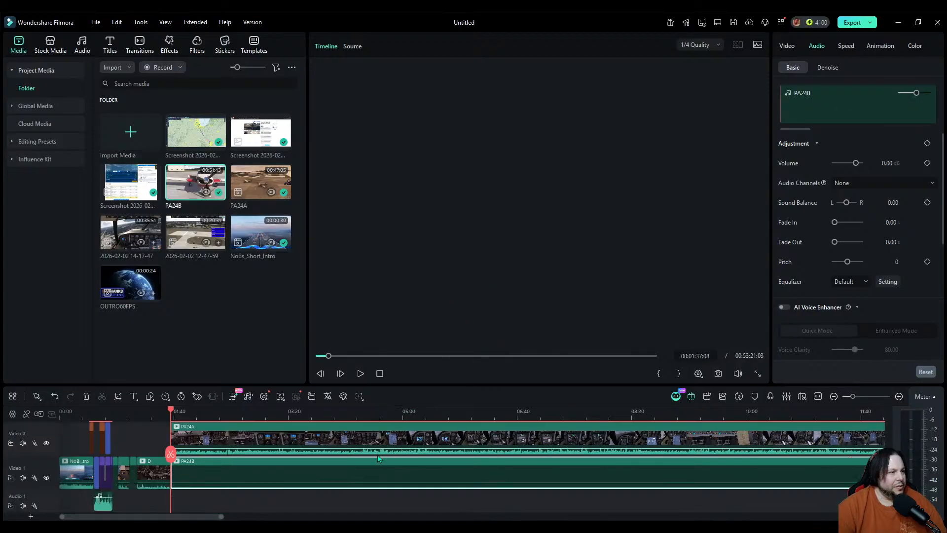
drag(301, 439, 655, 462)
scroll(435, 438, down, 2)
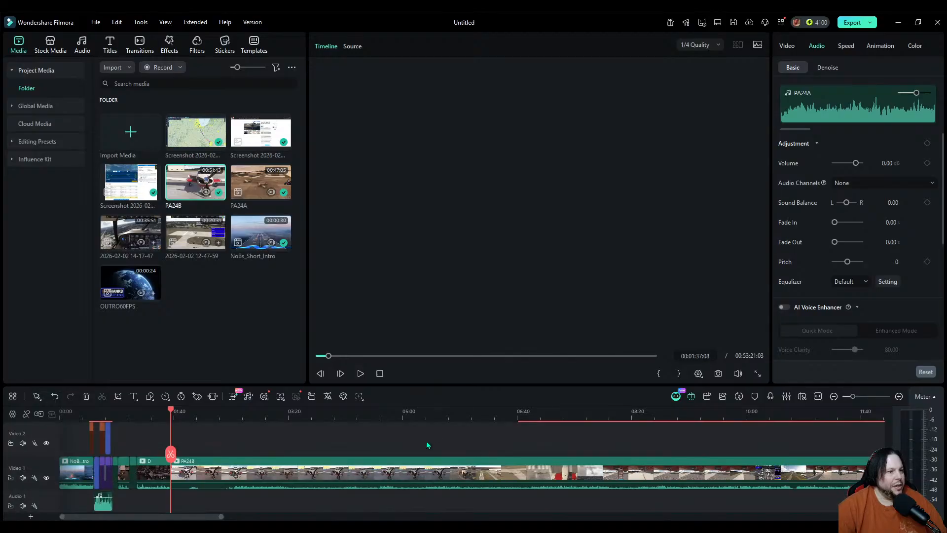
Step: Review the PA24B footage after clip D, split it at 00:04:10:03 and delete the section before the cut
drag(175, 453, 212, 451)
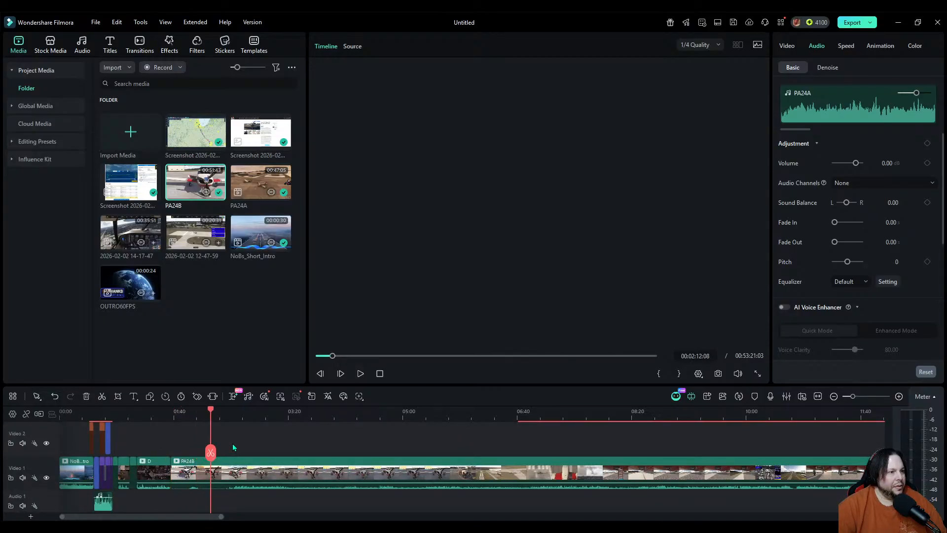
click(360, 373)
click(345, 412)
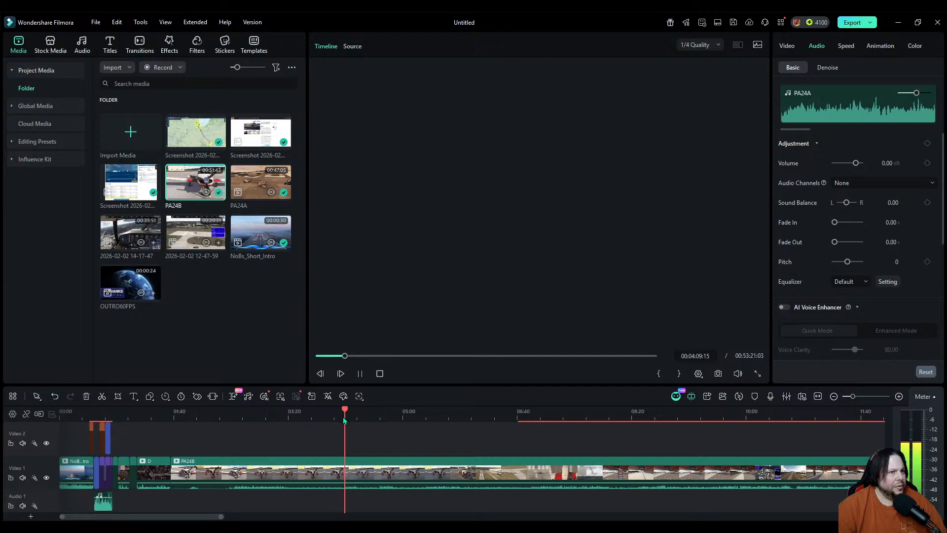
click(360, 373)
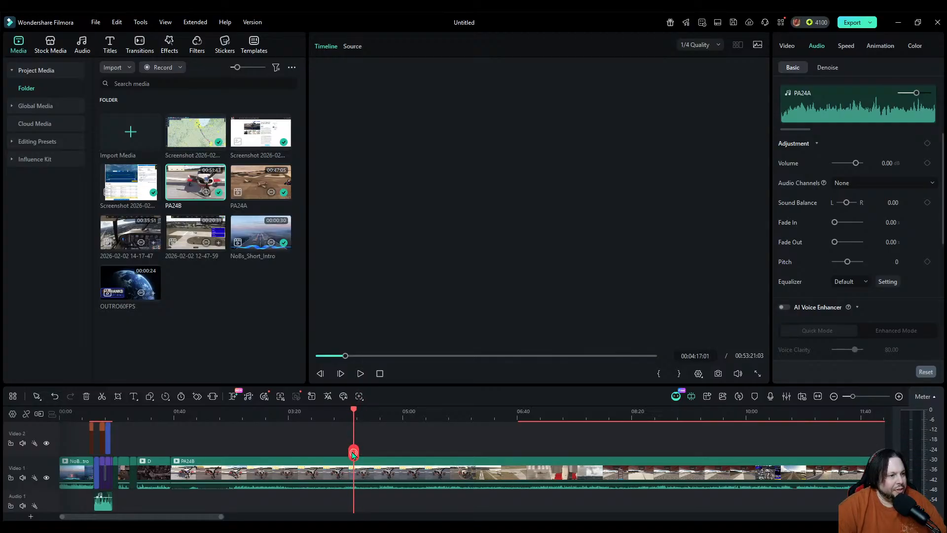
drag(352, 454, 344, 453)
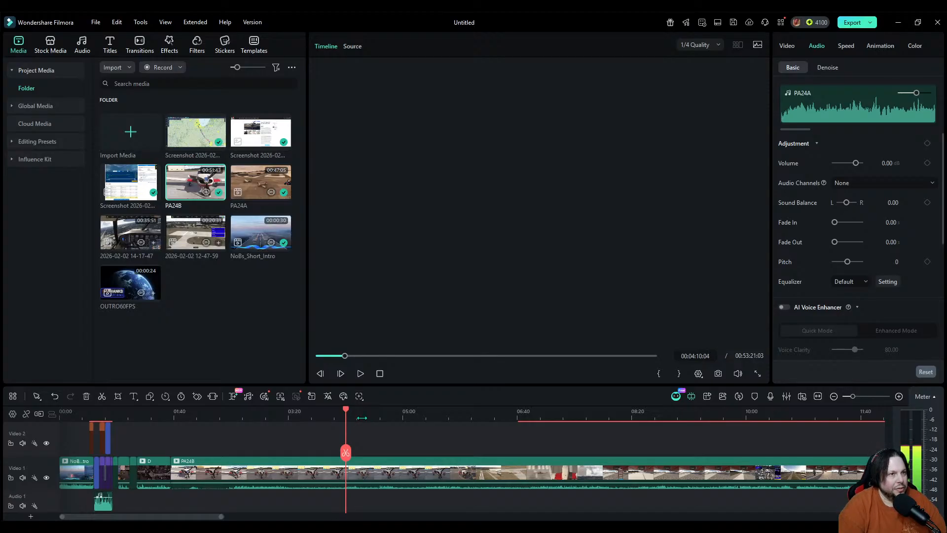
key(Left)
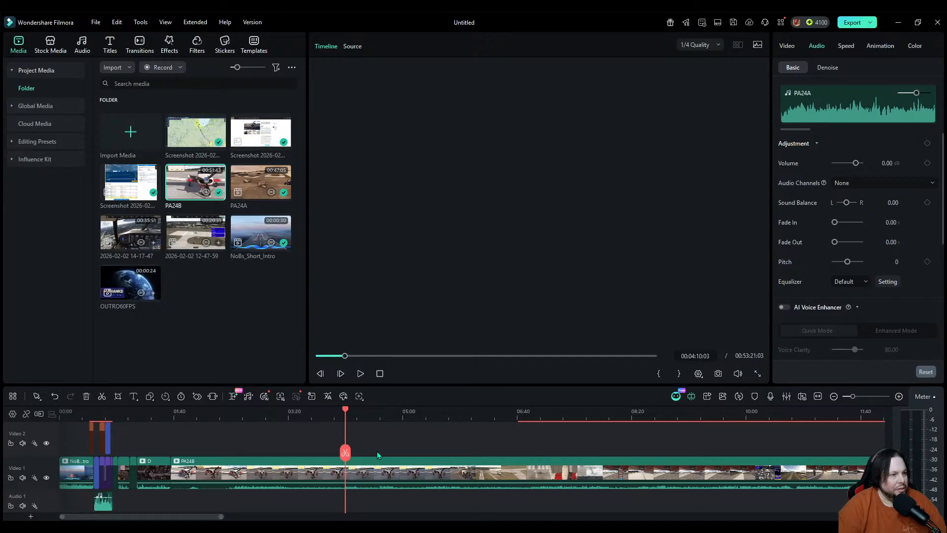
click(306, 473)
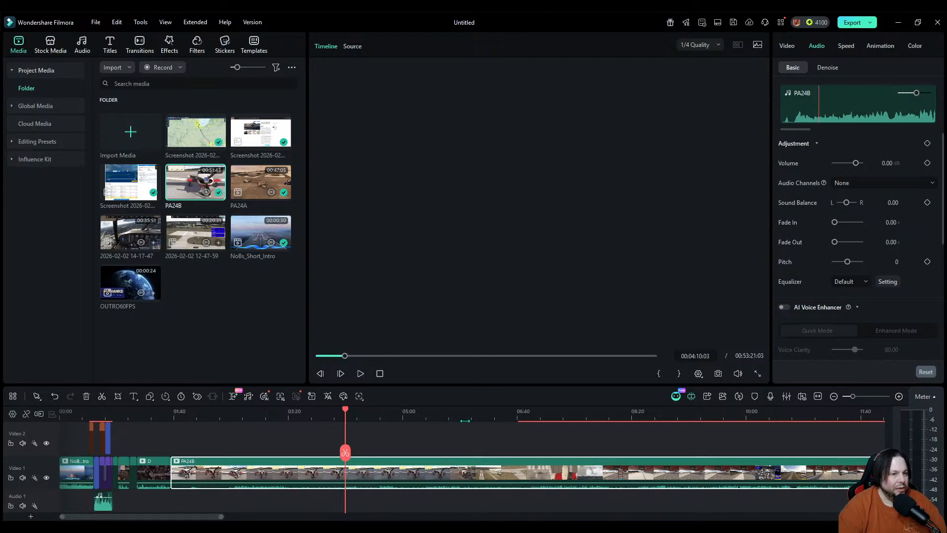
click(887, 397)
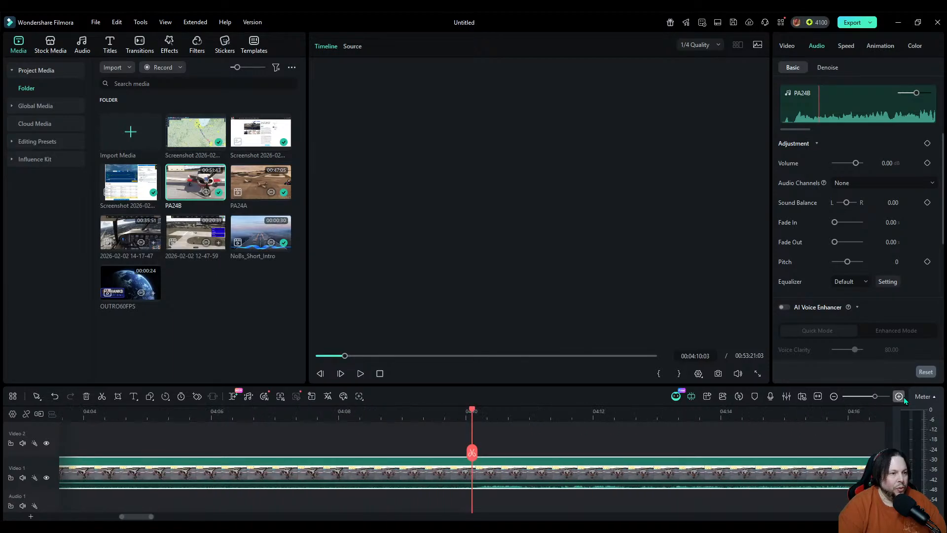
click(902, 397)
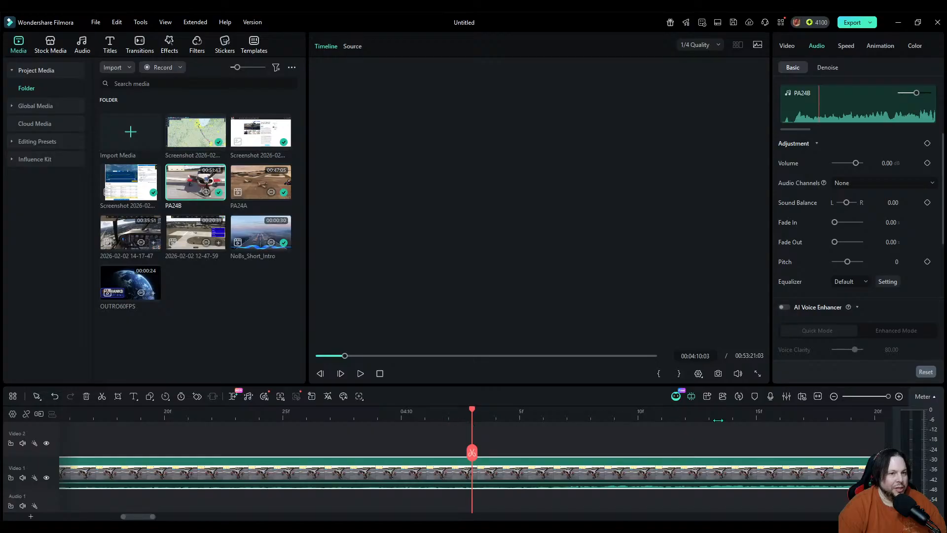
click(833, 400)
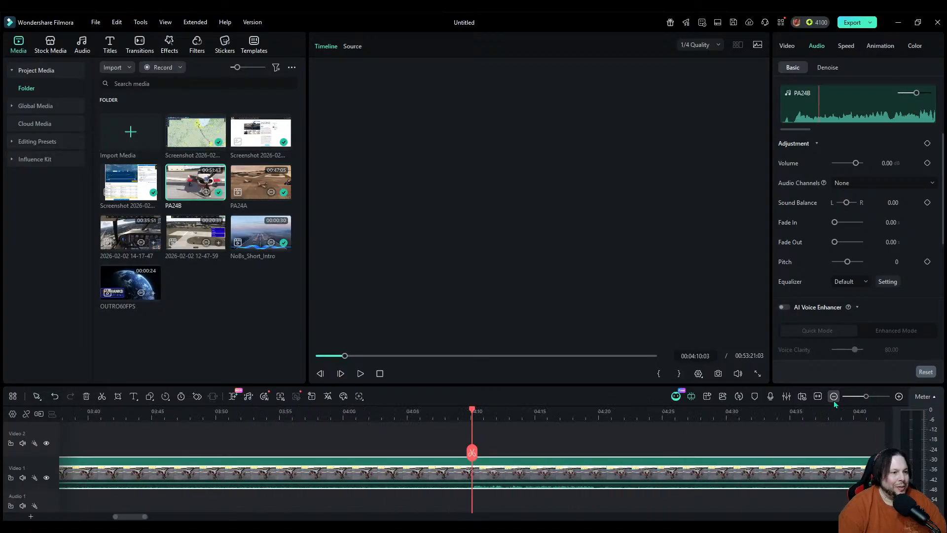
click(834, 399)
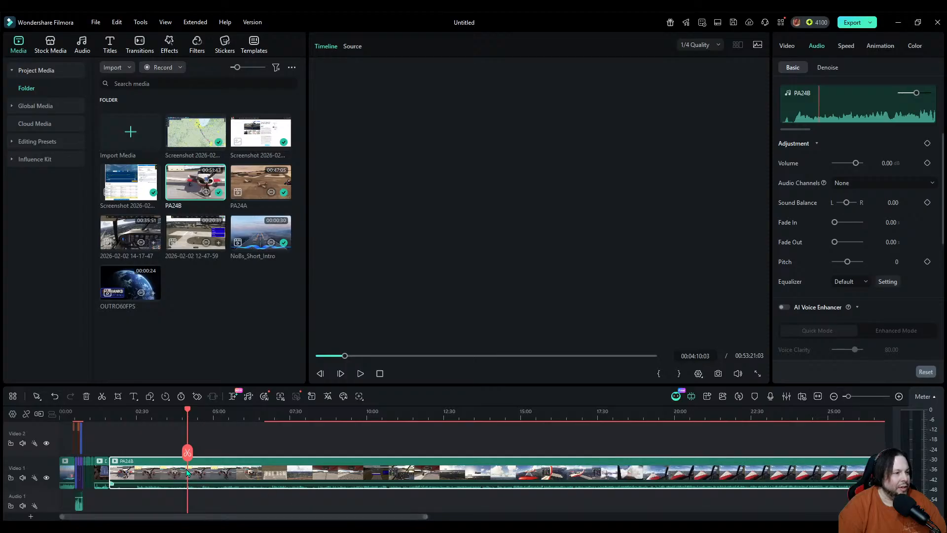
click(187, 452)
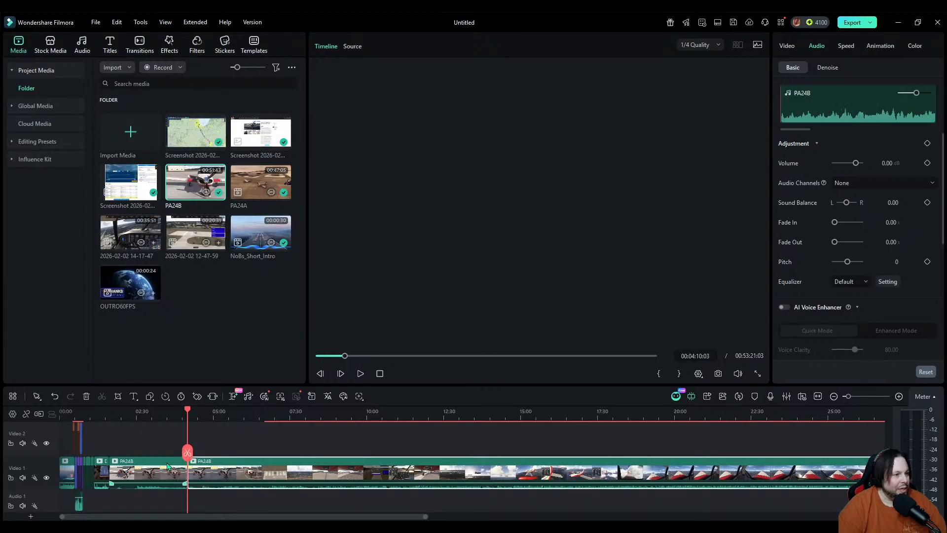
key(Delete)
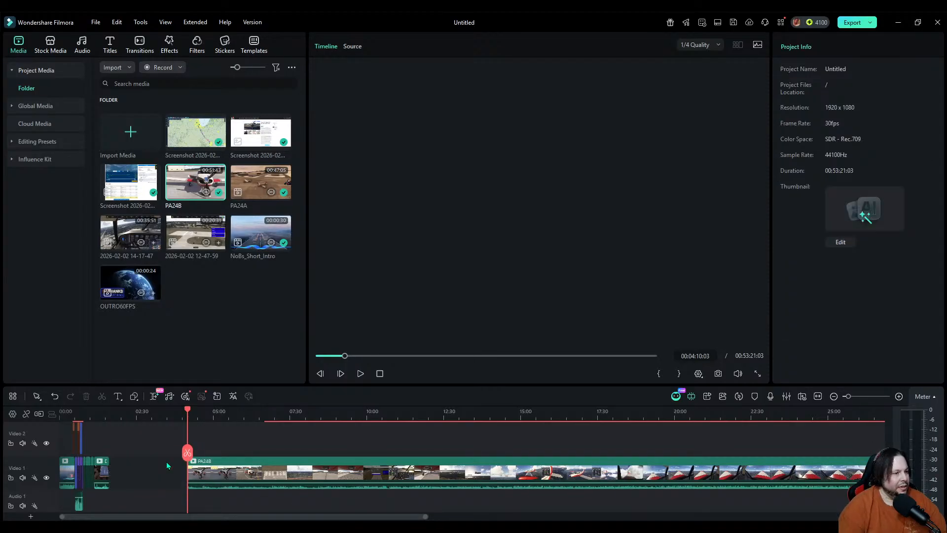
Step: Split the PA24B footage at 00:05:27:19 and delete everything after the cut
drag(190, 453, 230, 452)
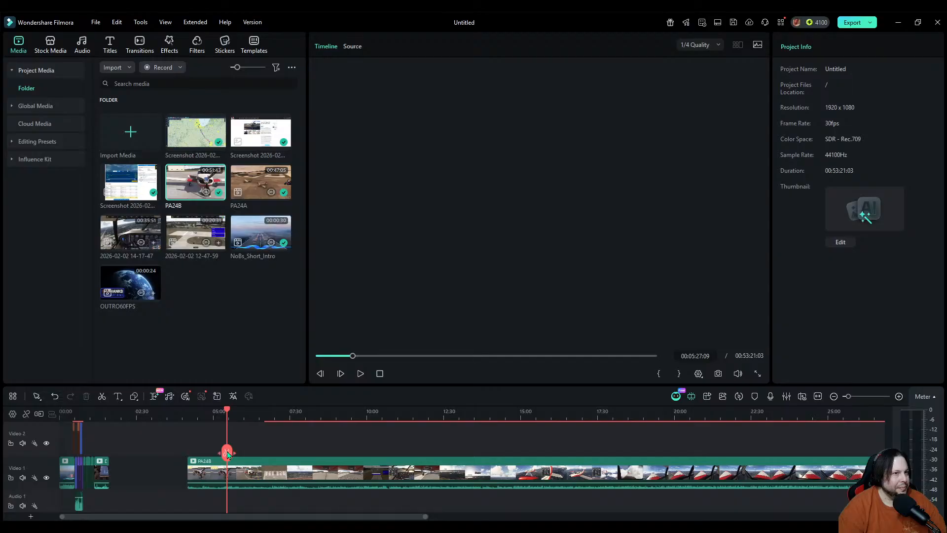
key(space)
key(space)
click(216, 470)
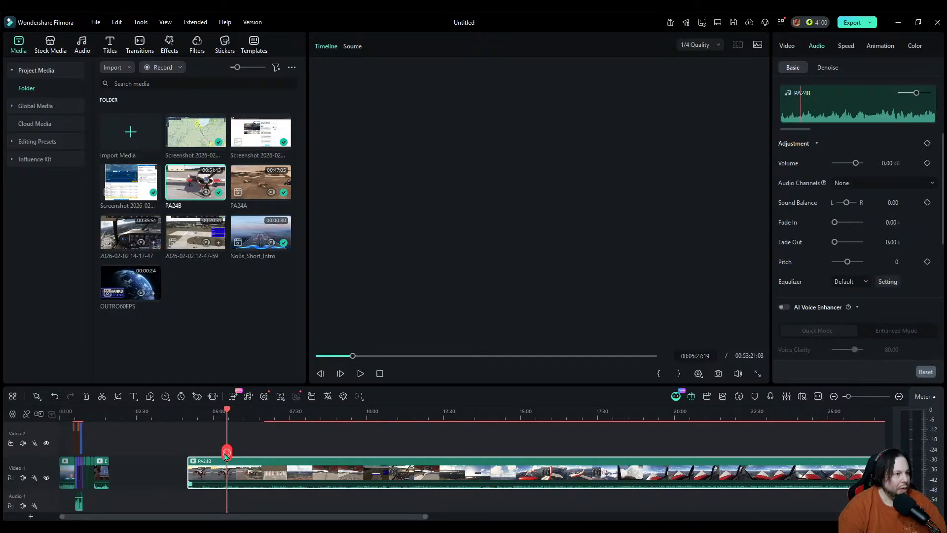
click(226, 452)
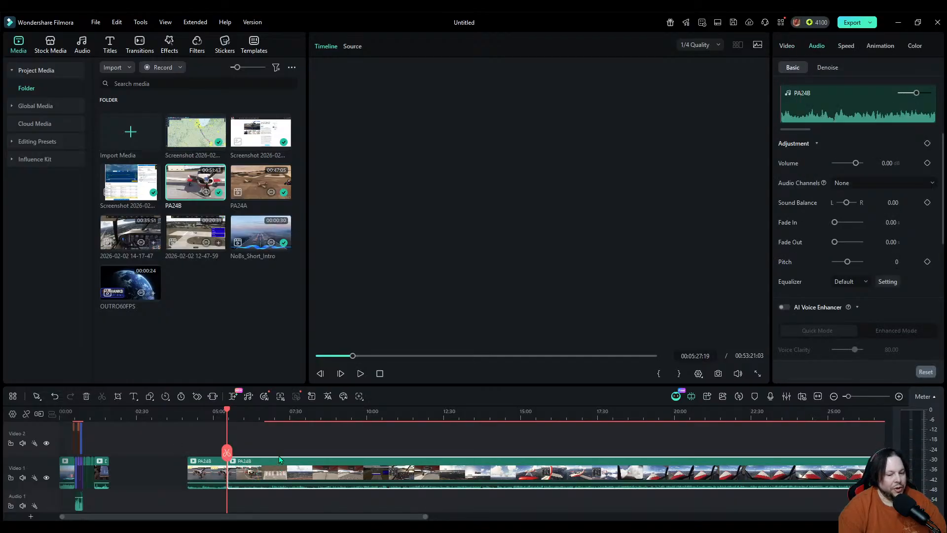
key(Delete)
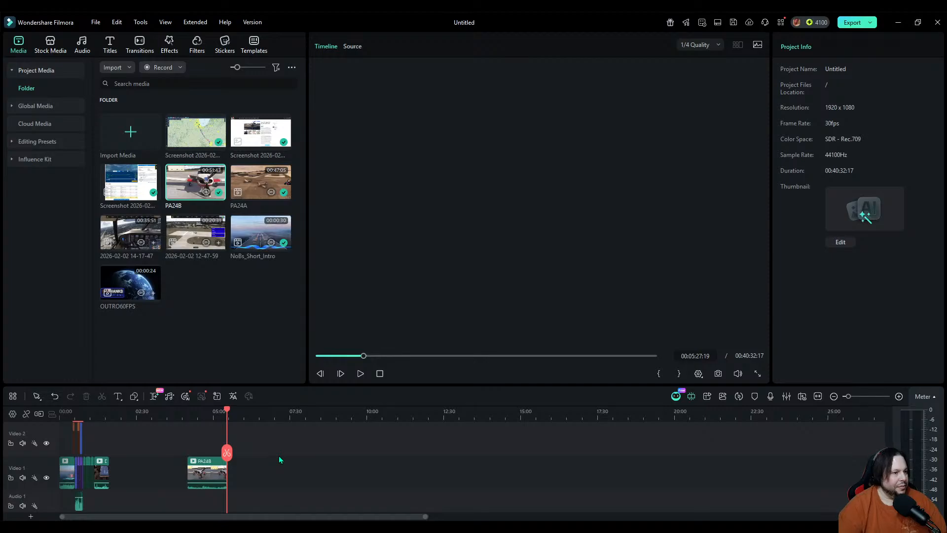
Step: Place the trimmed PA24B clip on Video 2 and the PA24A footage on Video 1, both starting at clip D's end
drag(213, 476, 131, 475)
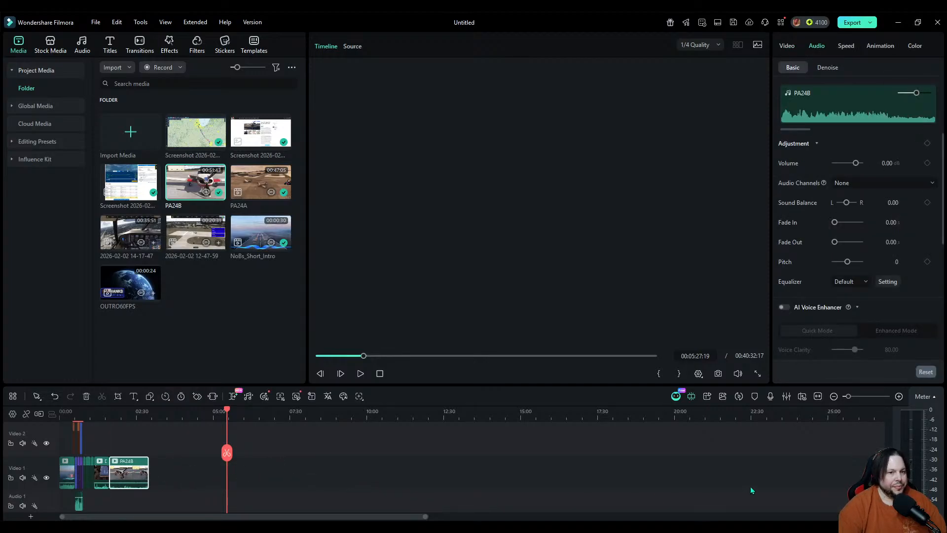
scroll(498, 496, up, 1)
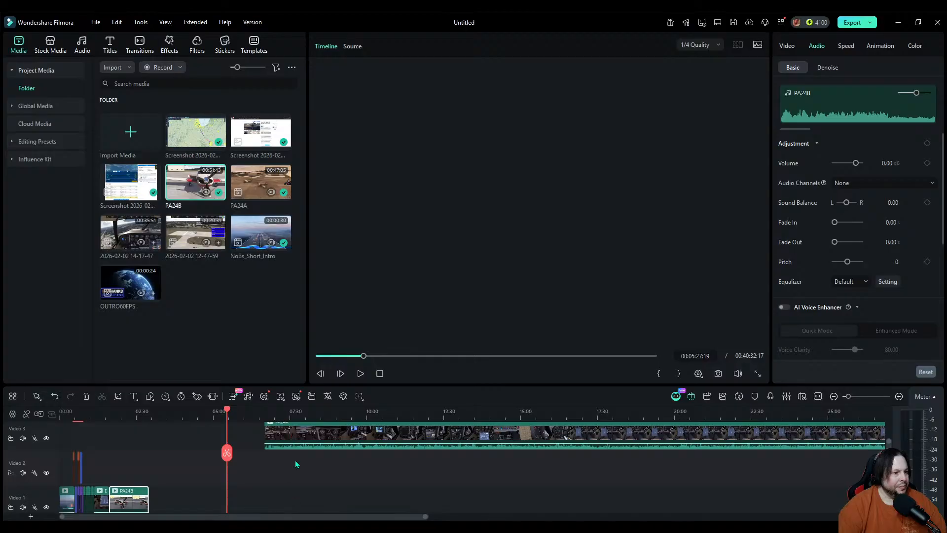
drag(132, 499, 140, 480)
drag(308, 437, 154, 492)
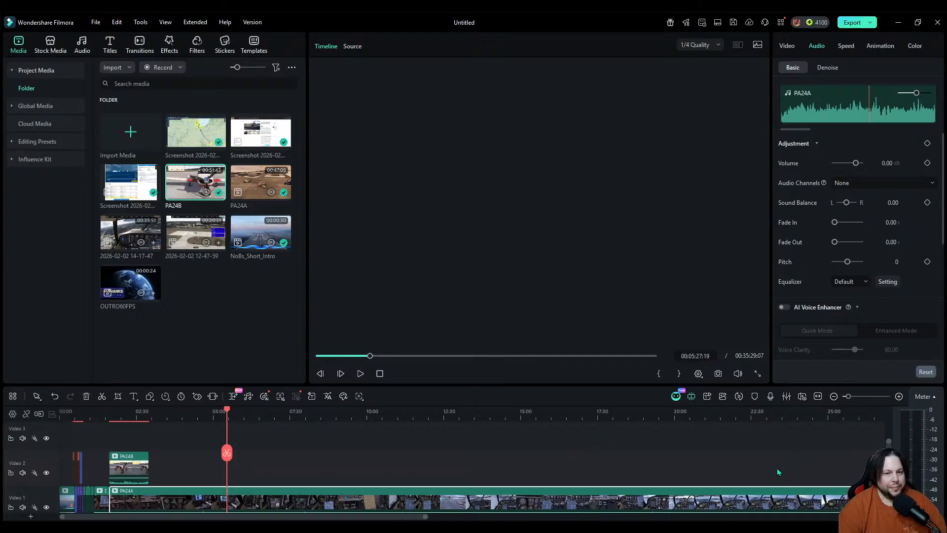
Step: Return the playhead to the end of clip D at 00:01:37:08 and enlarge the timeline area
drag(225, 464, 109, 463)
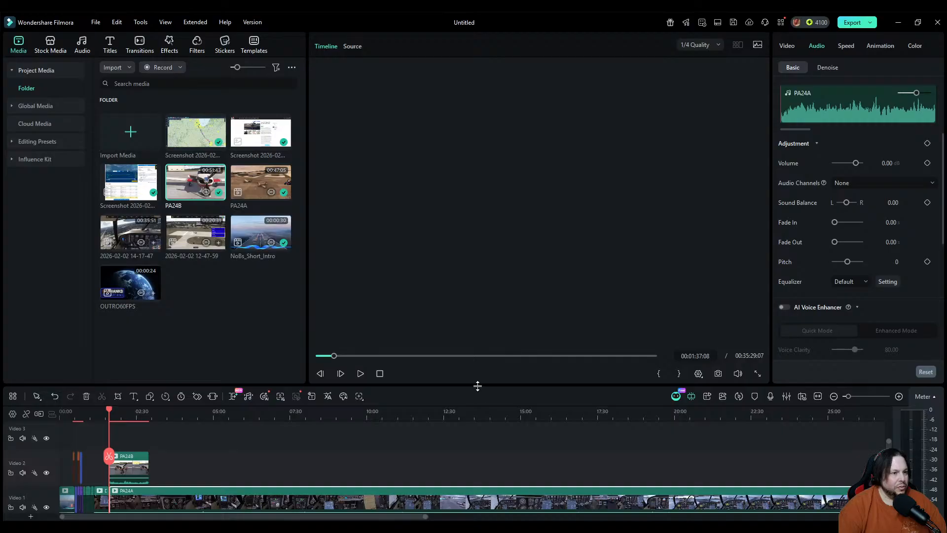
drag(477, 386, 494, 312)
click(898, 323)
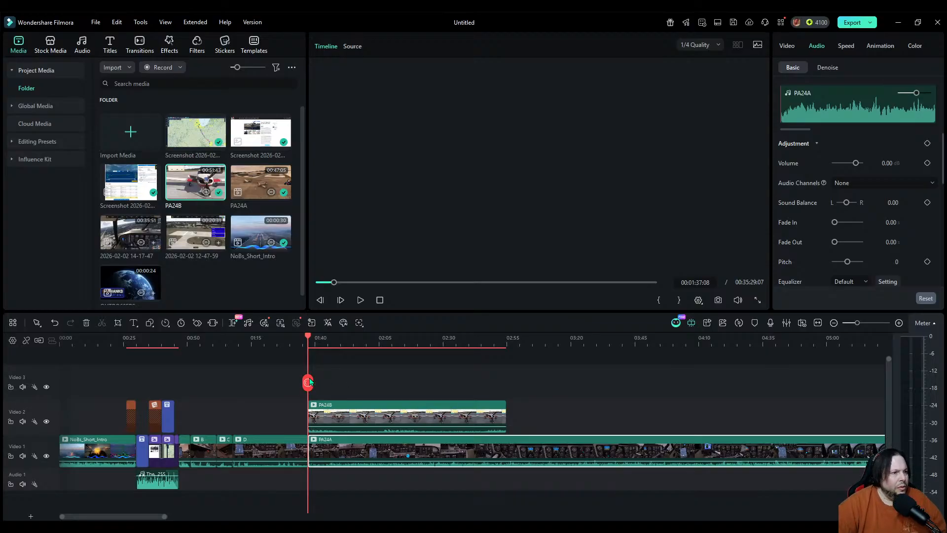
Step: Move the PA24B clip aside to about 00:02:30 on Video 2 and play the PA24A footage from clip D's end
drag(359, 408, 492, 407)
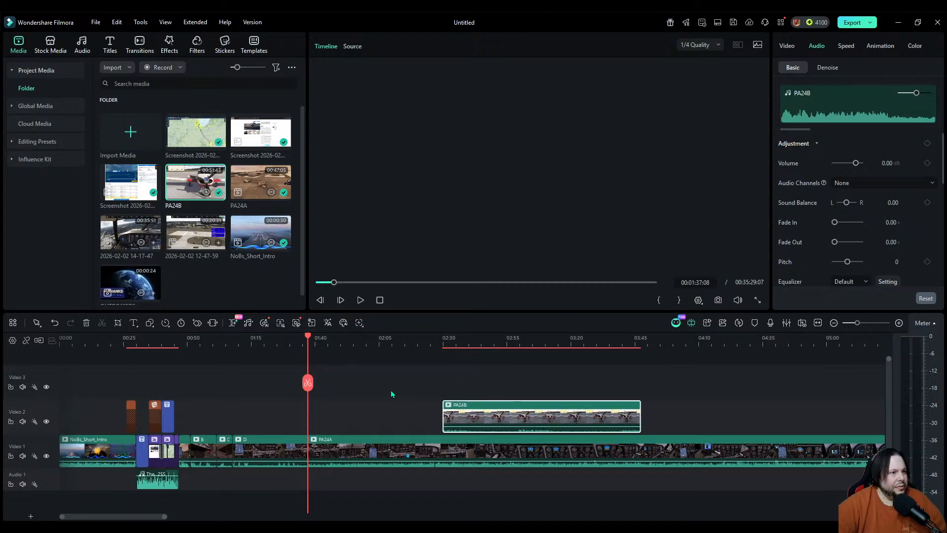
mouse_move(312, 385)
mouse_down()
mouse_move(330, 383)
mouse_move(312, 385)
mouse_up()
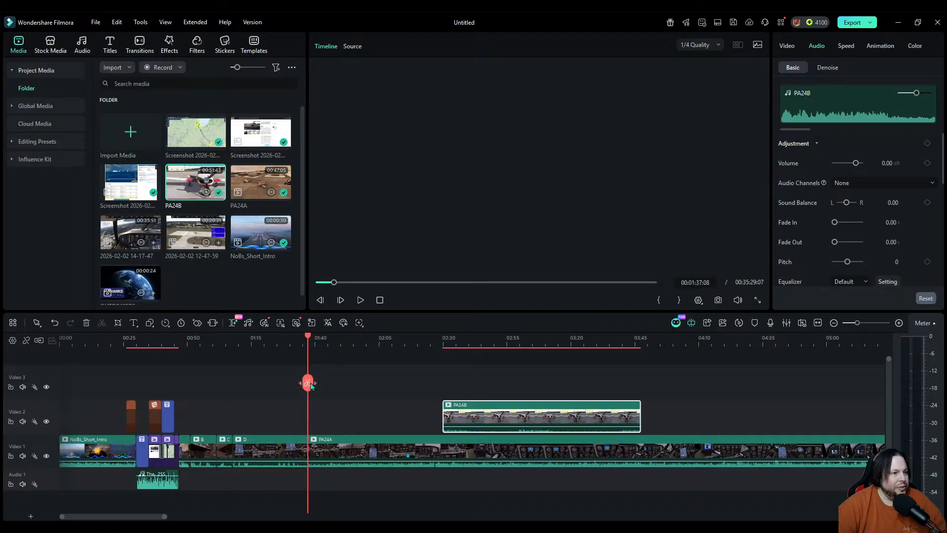
click(361, 299)
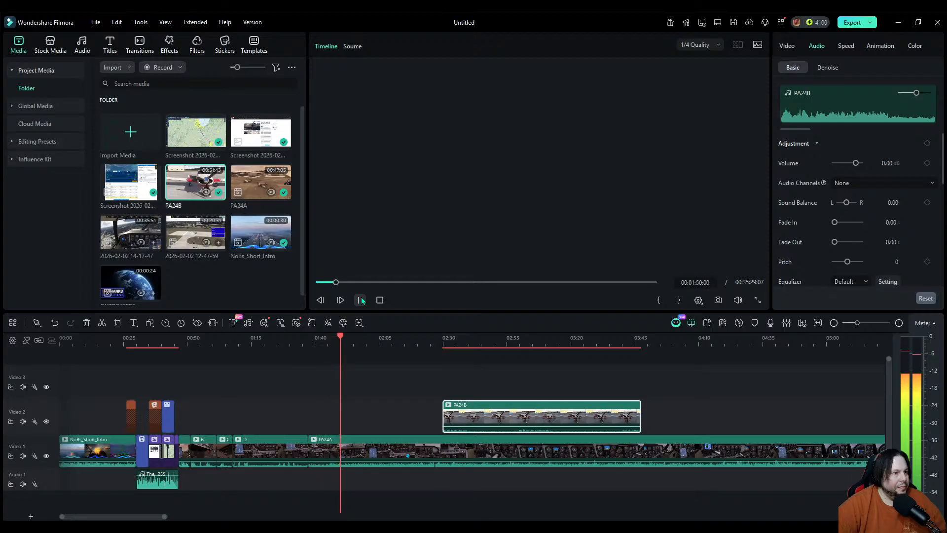
click(361, 300)
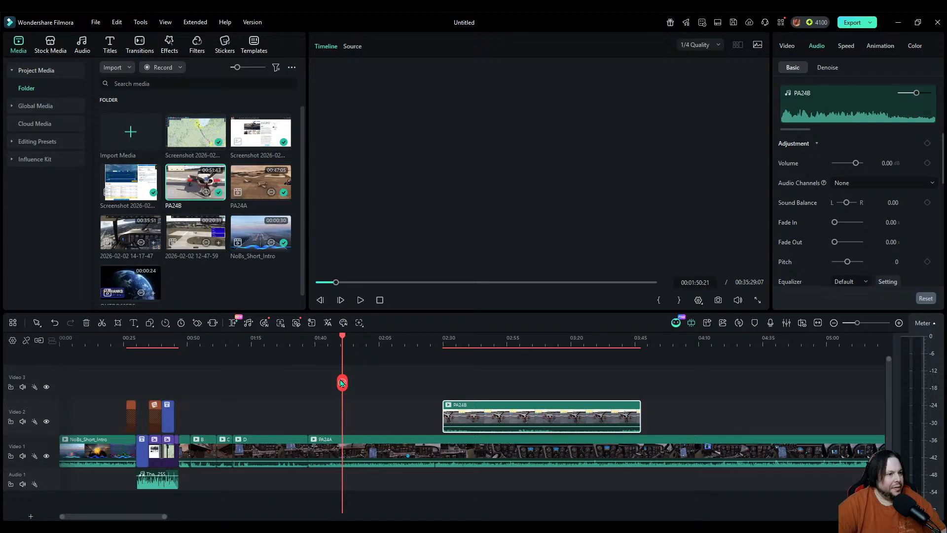
mouse_move(341, 383)
mouse_down()
mouse_move(394, 385)
mouse_move(352, 388)
mouse_up()
click(360, 300)
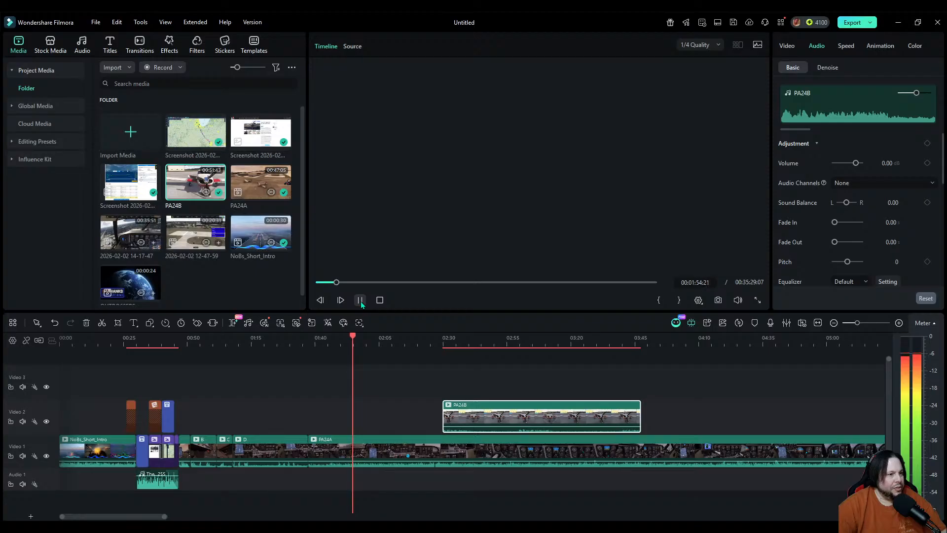
click(360, 301)
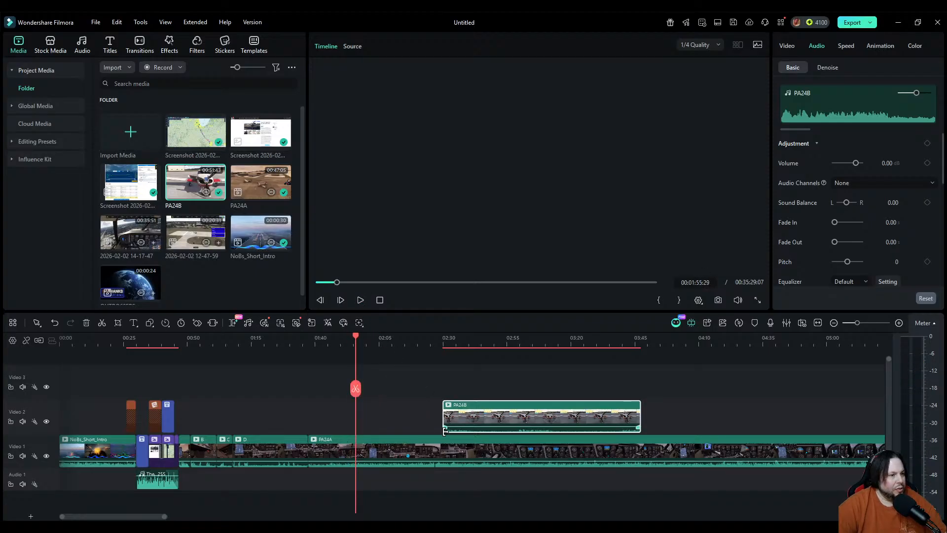
Step: Move the PA24B clip back to the end of clip D on Video 2 and lower its volume to the minimum
drag(477, 424, 341, 423)
drag(355, 388, 429, 394)
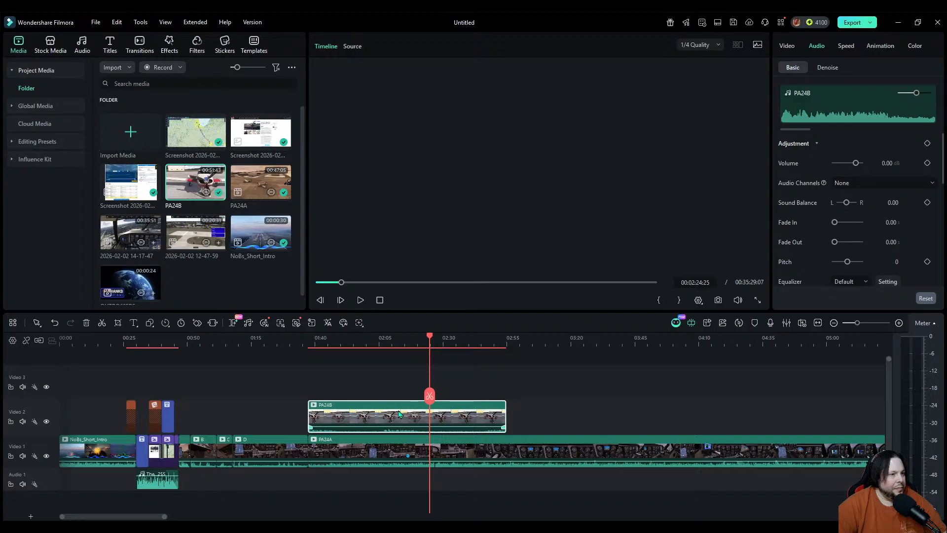
drag(858, 167, 833, 166)
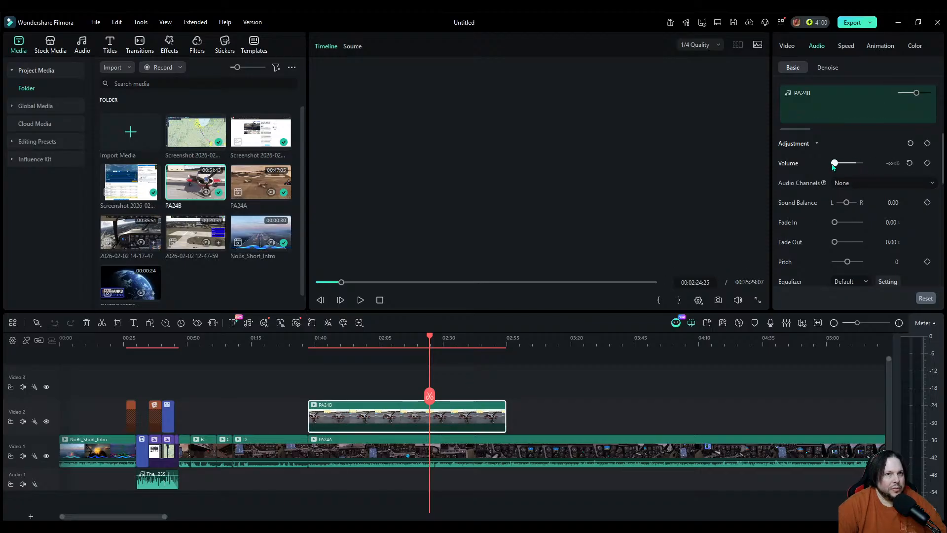
Step: Play the section from the end of clip D to review the silenced PA24B clip over the PA24A footage
drag(430, 397, 308, 402)
click(360, 299)
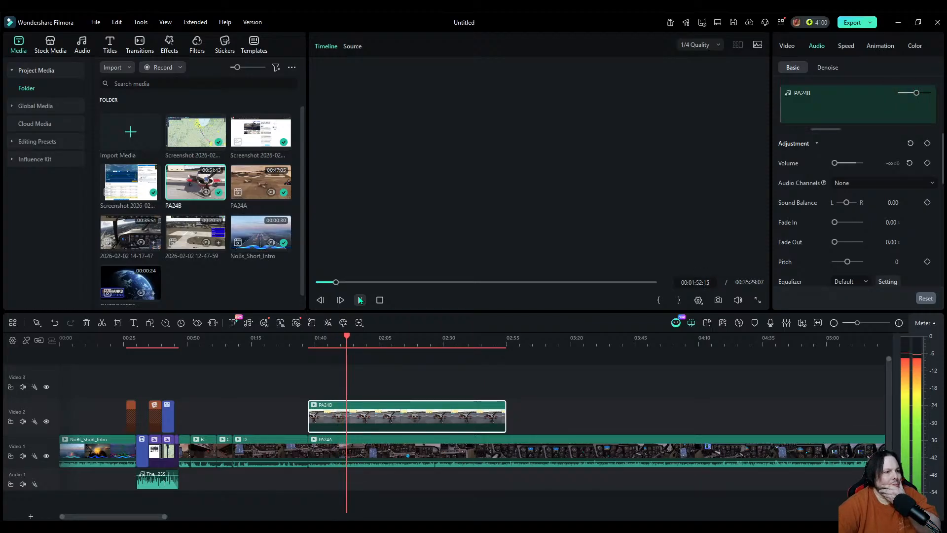
click(393, 336)
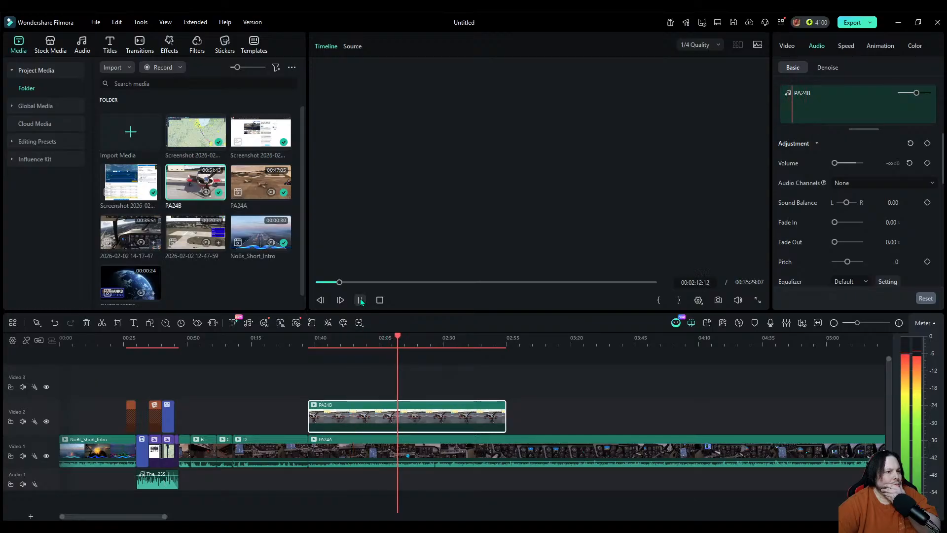
Step: Cut the section from 01:46:14 to 02:12:27 out of the PA24B clip on Video 2 and close the gap
key(space)
drag(397, 400, 374, 403)
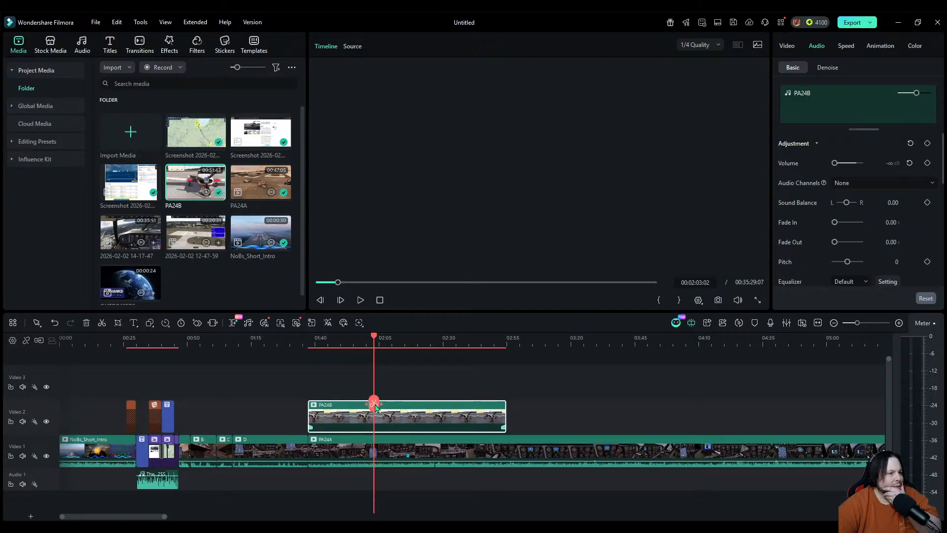
drag(375, 405, 329, 413)
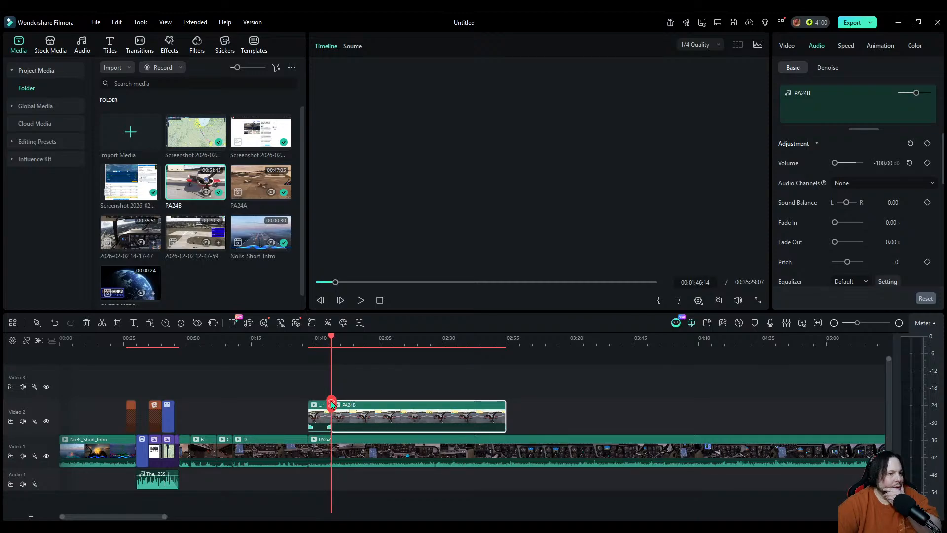
drag(331, 404, 400, 406)
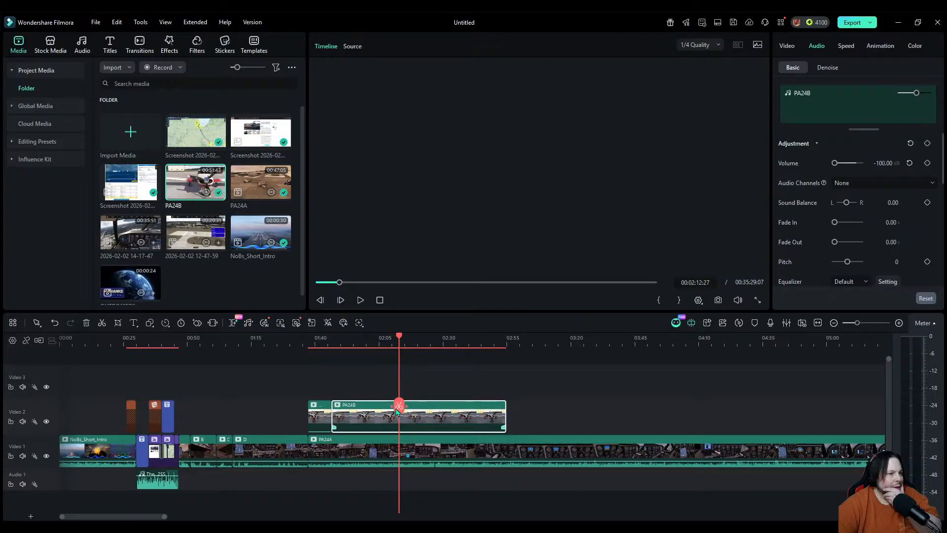
click(398, 408)
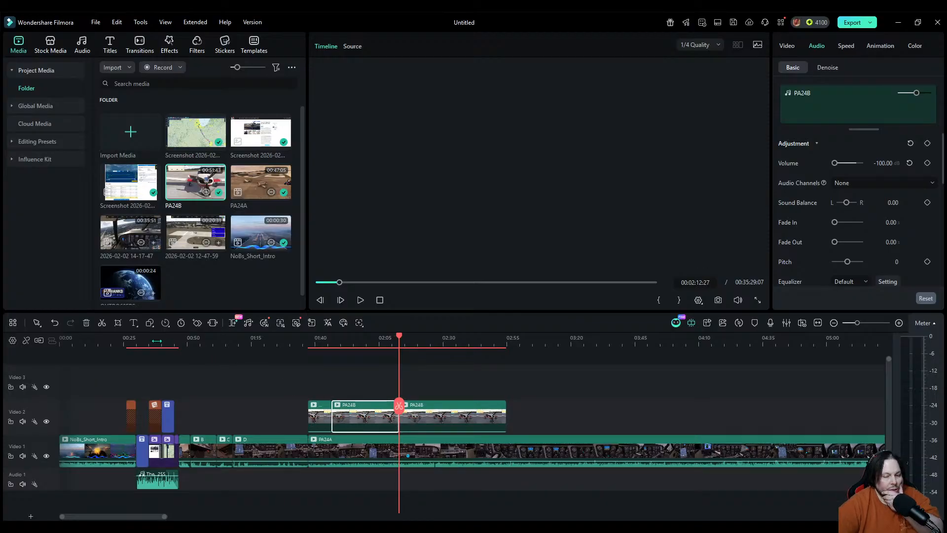
key(Delete)
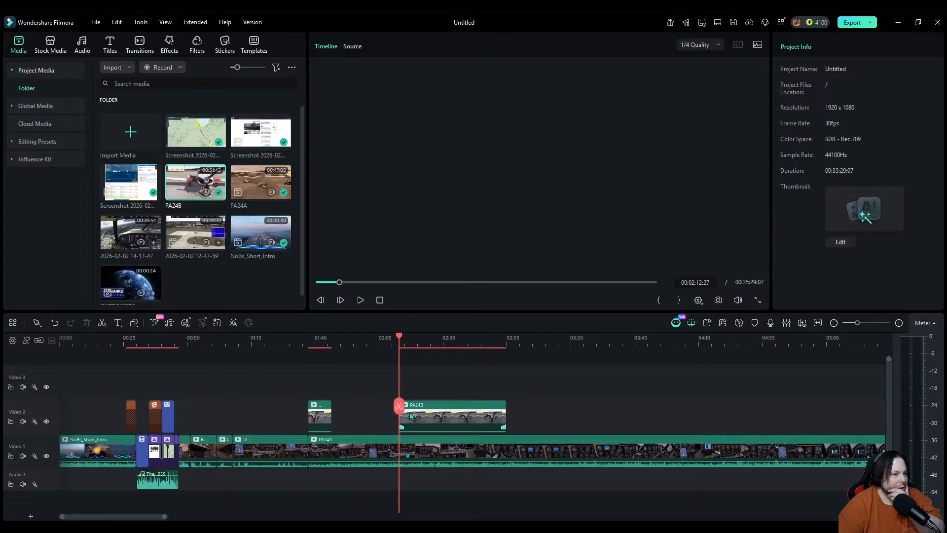
drag(409, 415, 371, 423)
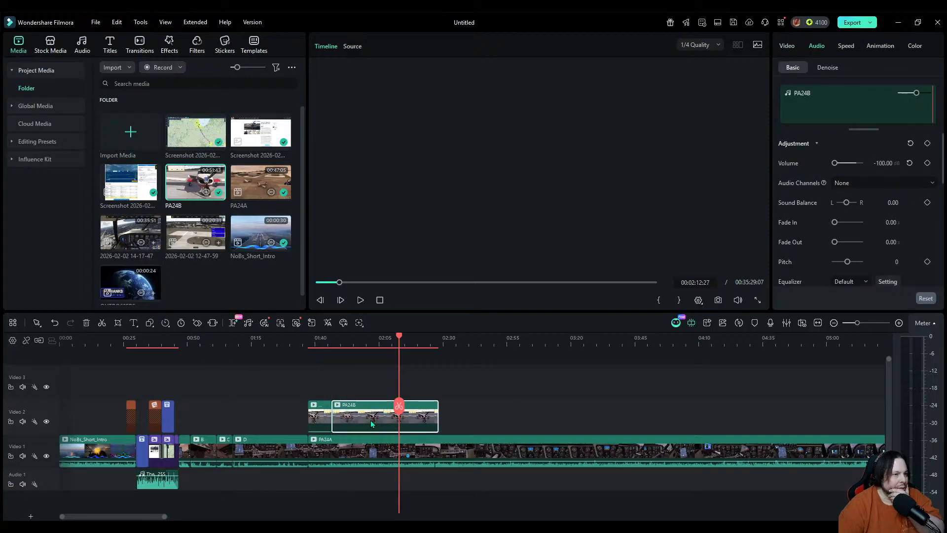
Step: Play back the timeline across the join between the two PA24B pieces
click(302, 344)
key(space)
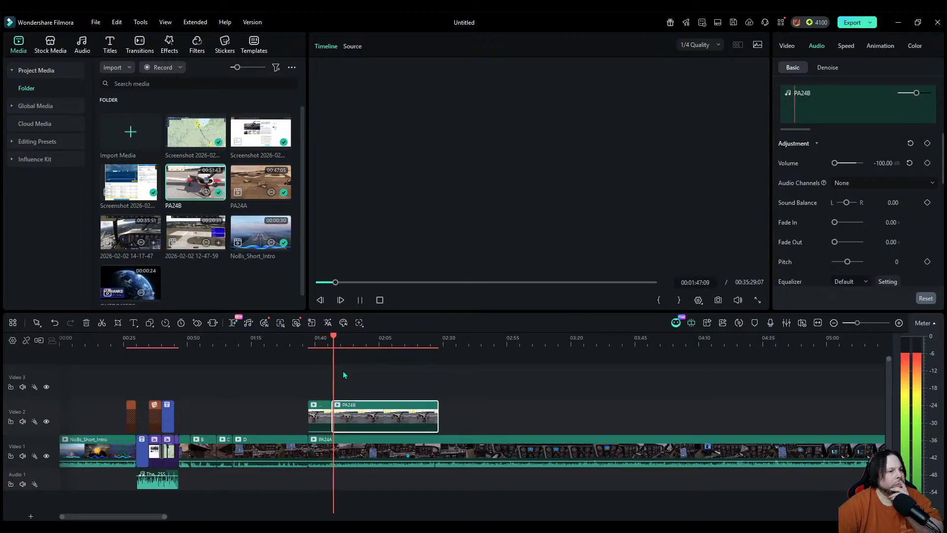
click(359, 301)
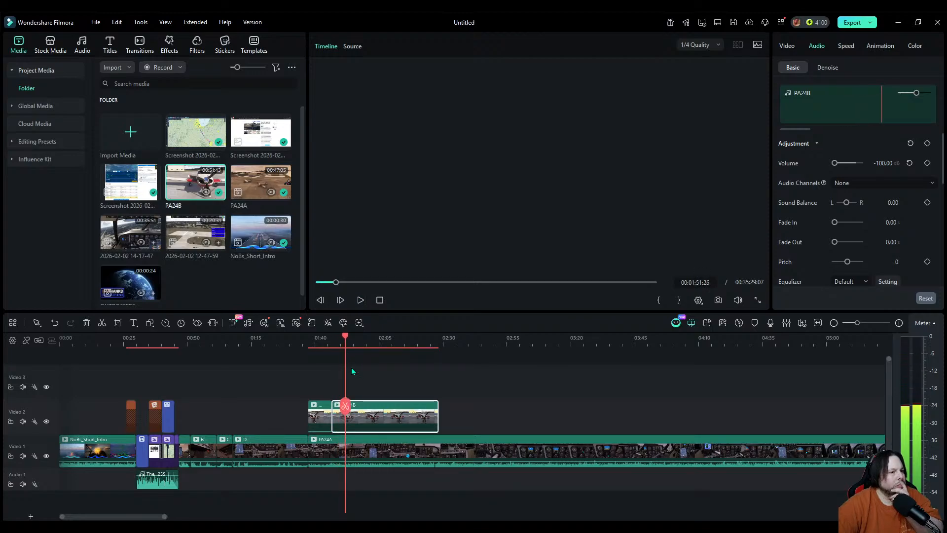
Step: Move the longer PA24B piece on Video 2 away from the short one, to start at about 02:11
click(903, 323)
click(420, 345)
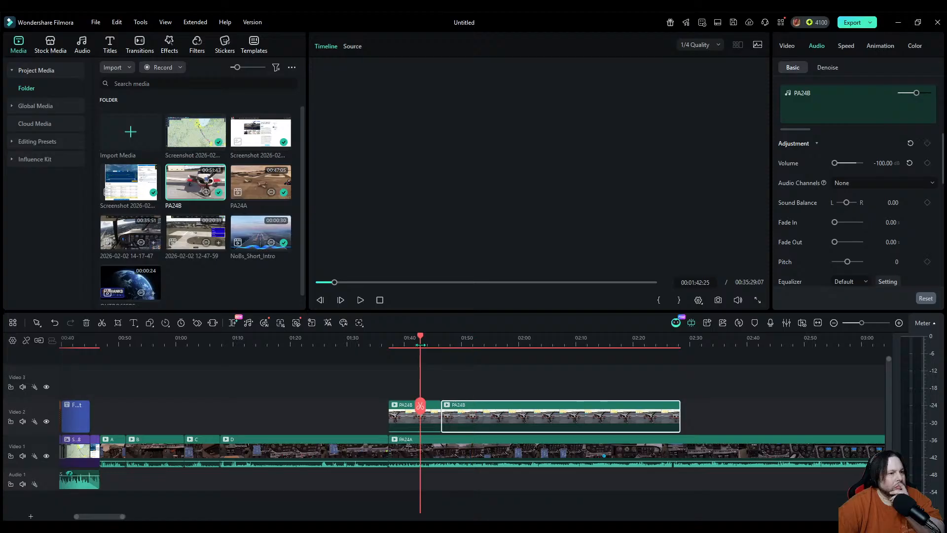
drag(420, 406, 391, 409)
drag(477, 411, 623, 411)
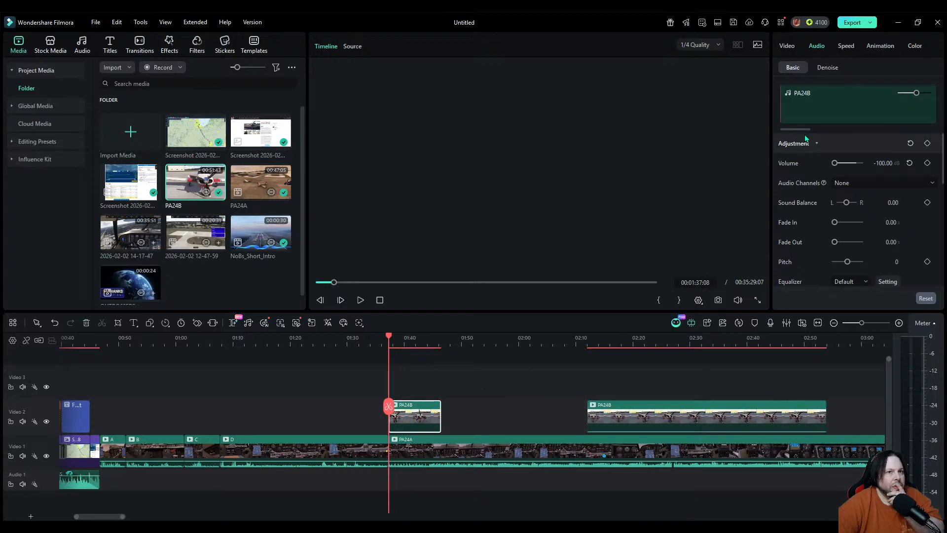
Step: Try different uniform speeds down to 0.01 on the short first PA24B piece, and reset its speed
click(846, 46)
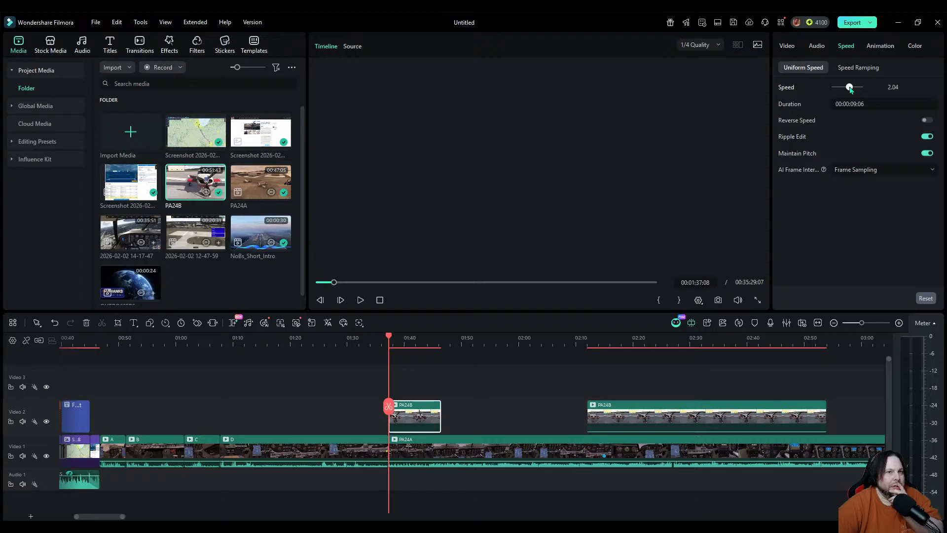
drag(850, 89, 850, 89)
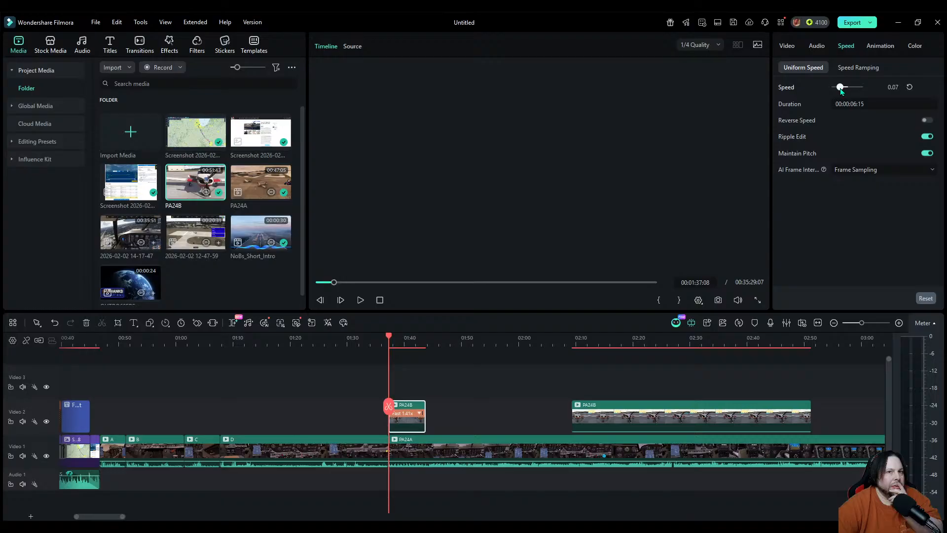
drag(832, 91, 832, 91)
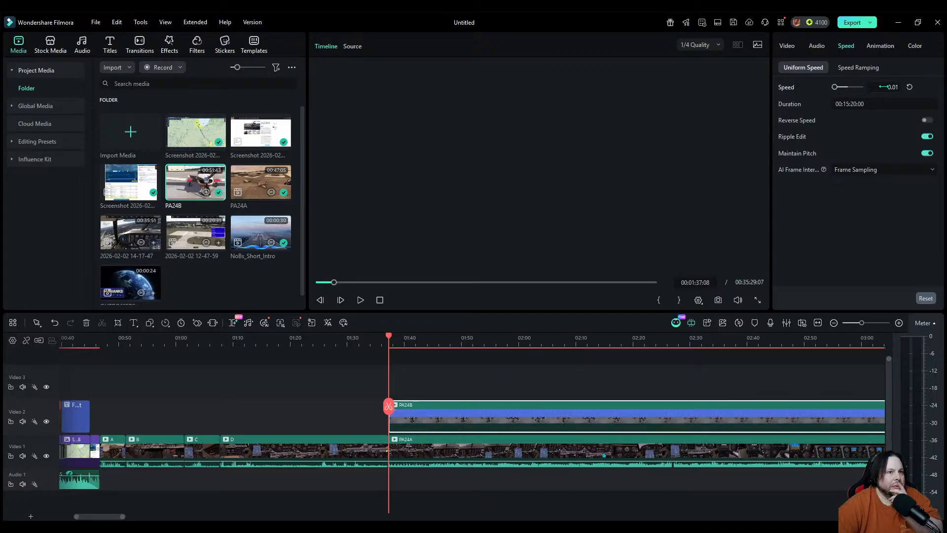
click(909, 87)
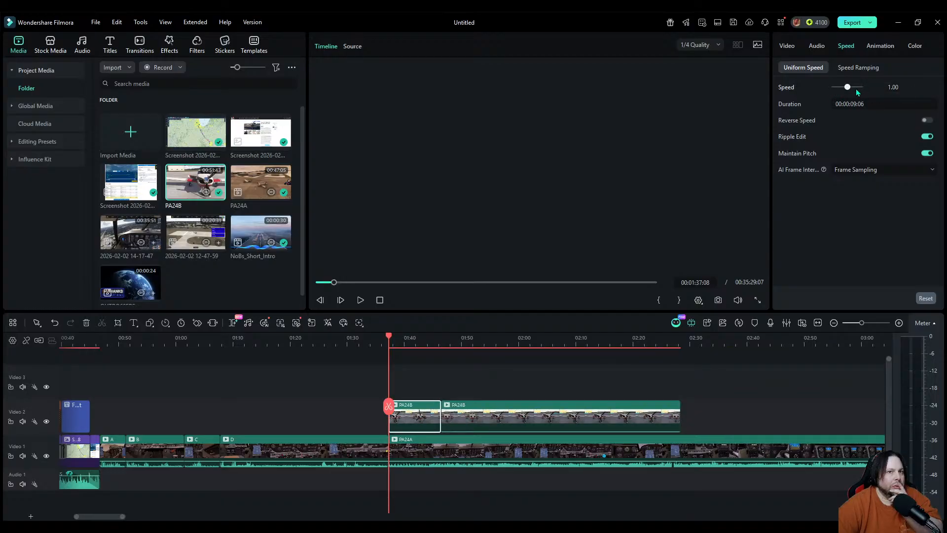
Step: Try slowing the short PA24B piece to 0.35 speed, preview it, and reset its speed
drag(845, 89, 845, 90)
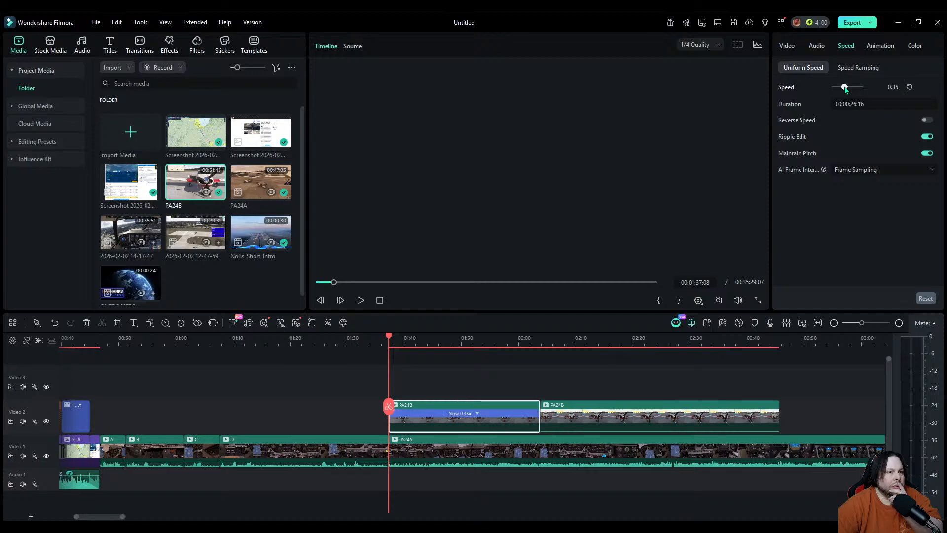
click(362, 300)
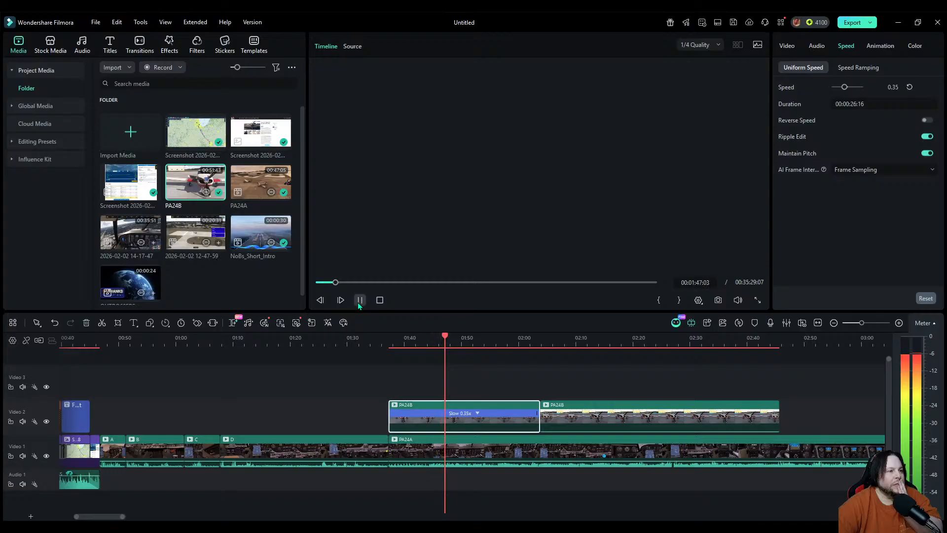
click(360, 300)
click(909, 86)
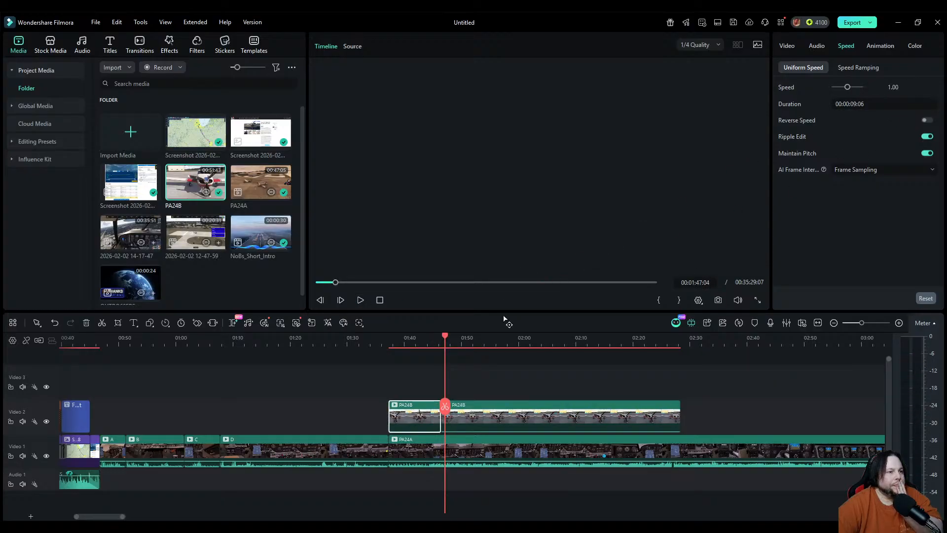
Step: Preview the short first PA24B piece from its start and delete it from Video 2
drag(443, 401, 389, 398)
click(362, 303)
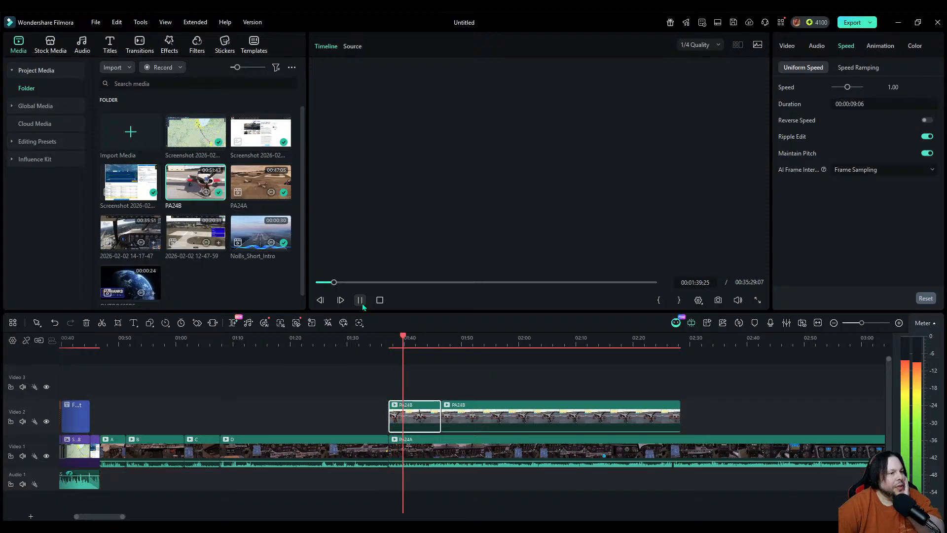
click(362, 303)
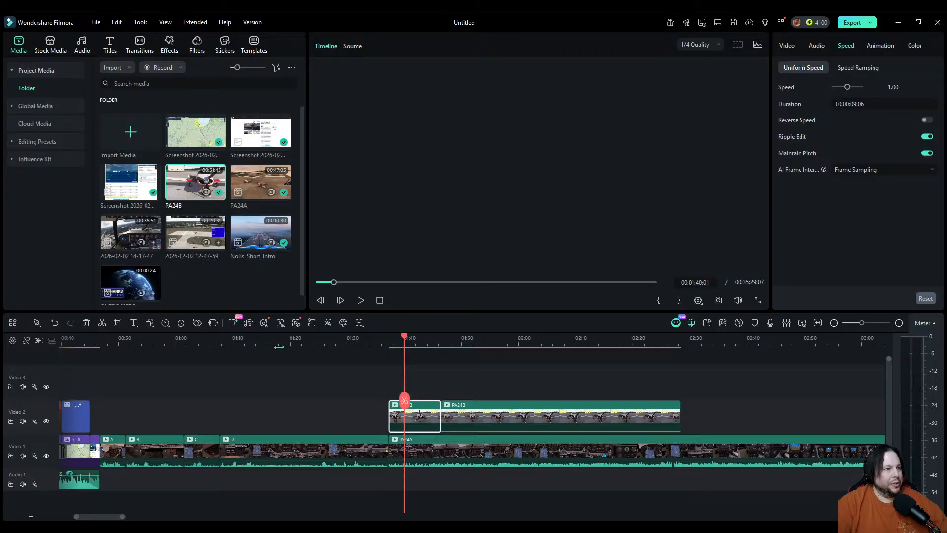
click(86, 325)
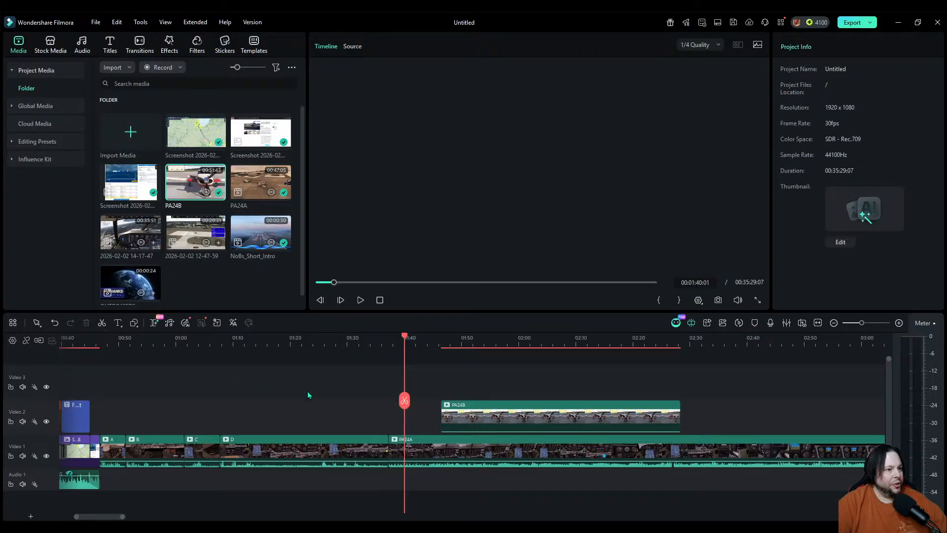
Step: Play the timeline from 01:37:08 and add a marker at about 02:22
drag(400, 403, 389, 403)
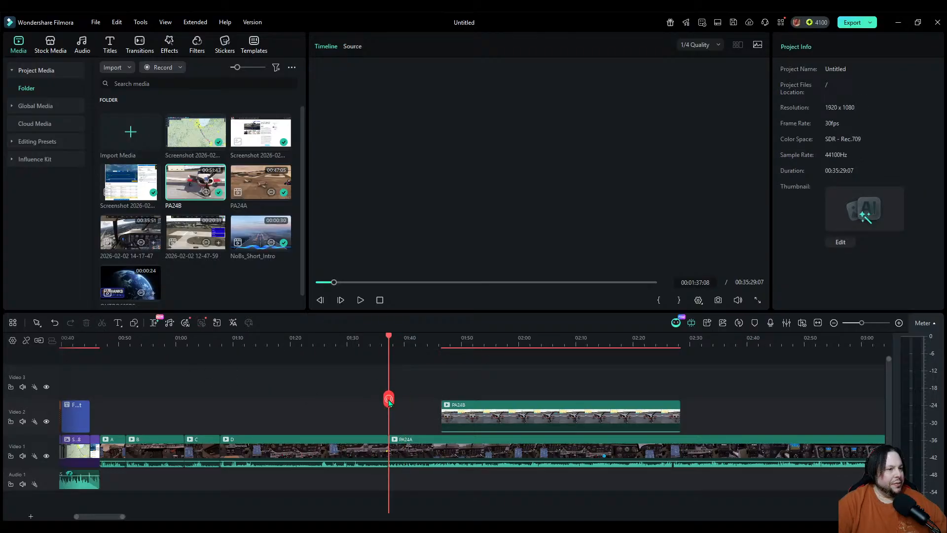
click(361, 300)
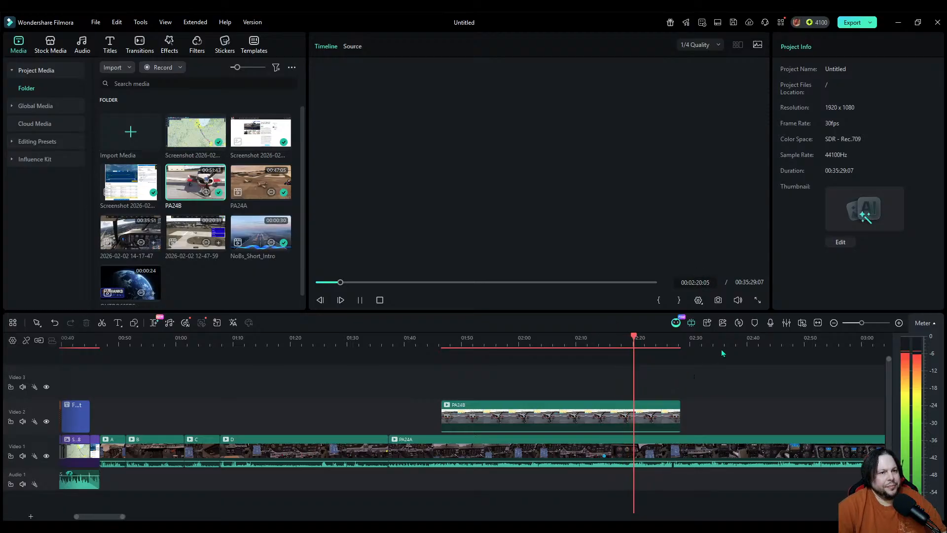
click(755, 326)
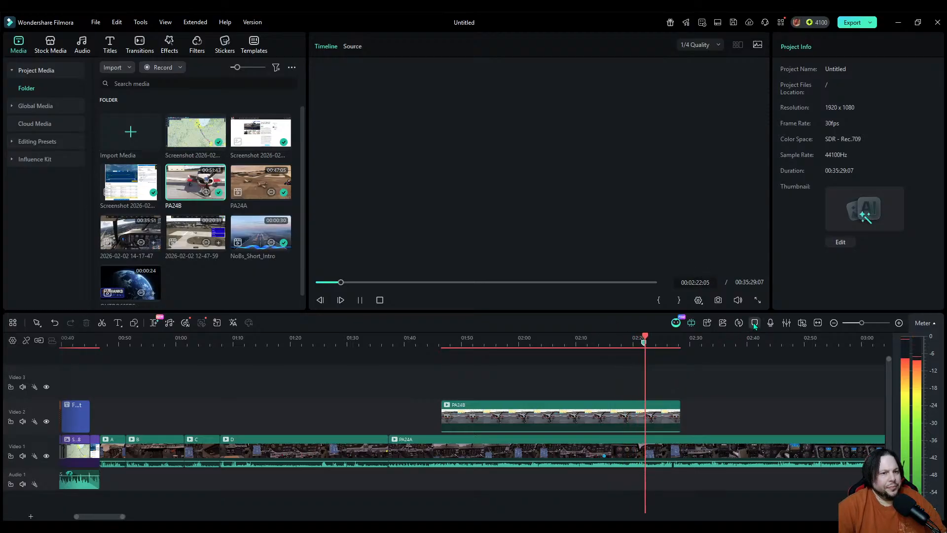
key(space)
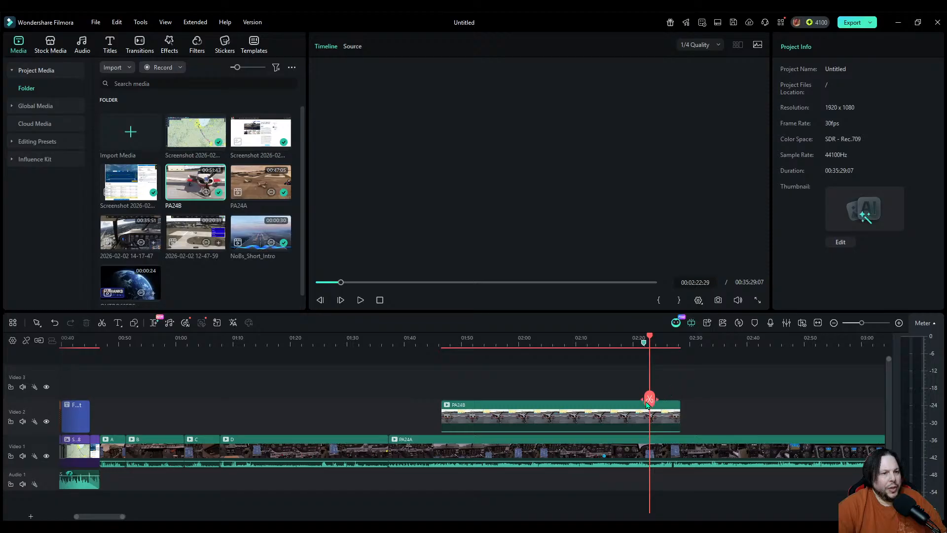
Step: Split the PA24B clip on Video 2 at the 02:22:00 marker and delete the part before it
drag(642, 402, 644, 403)
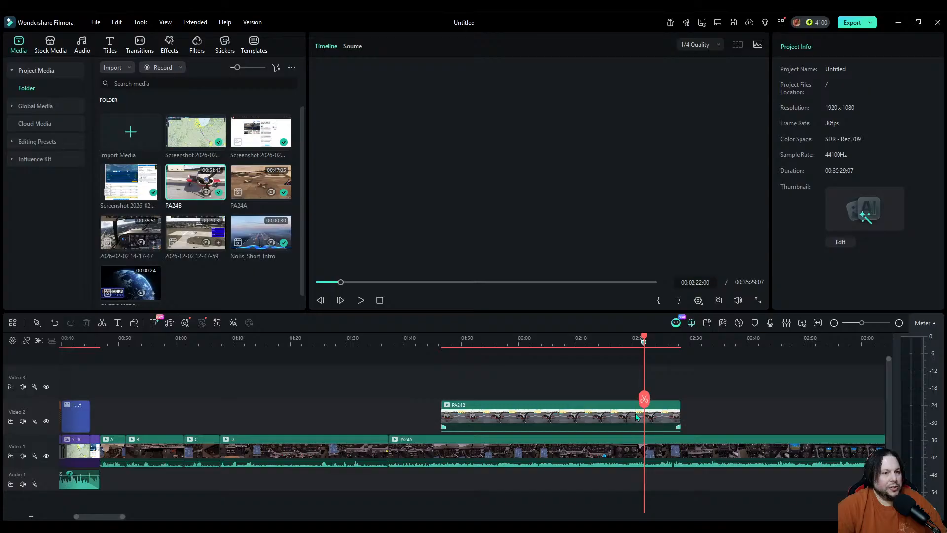
click(629, 413)
click(644, 399)
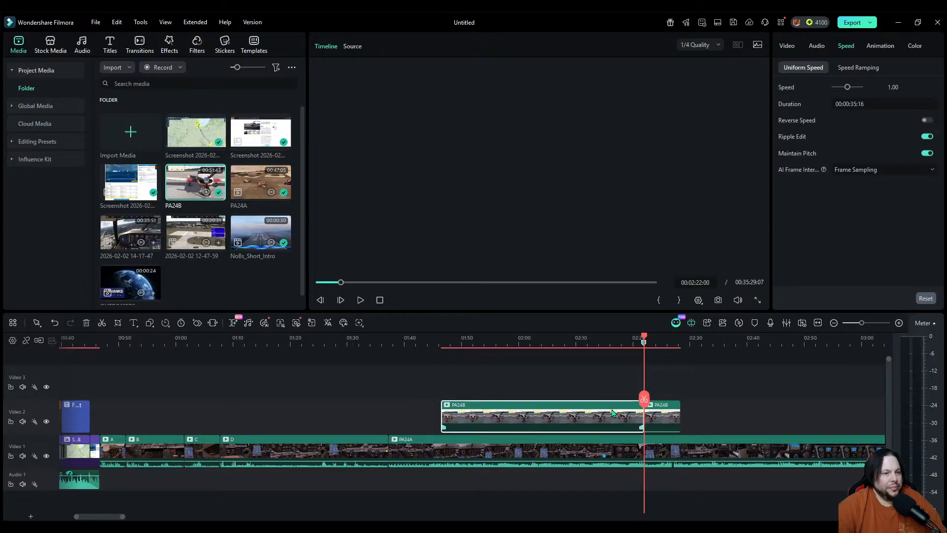
key(Delete)
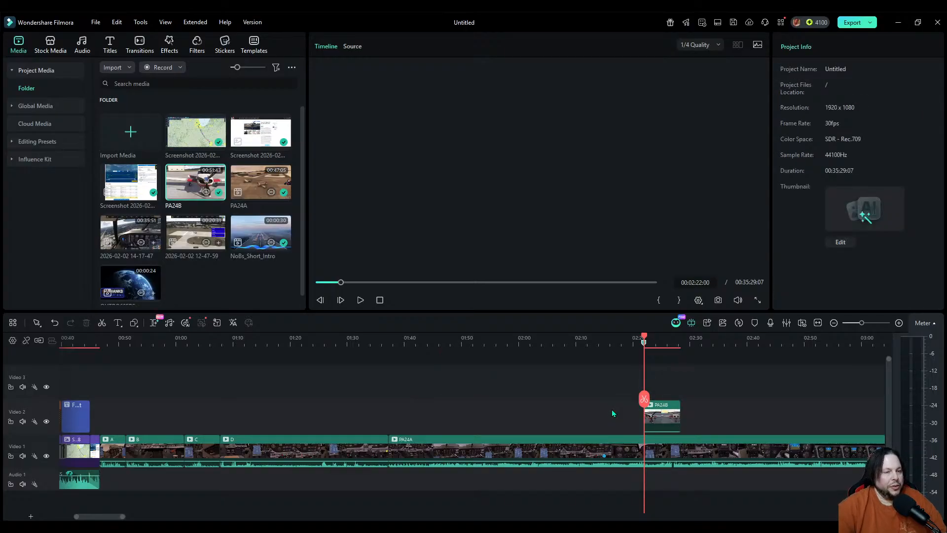
Step: Move the remaining PA24B clip earlier on Video 2 to start at about 01:48:19, previewing playback to fine-tune its position
drag(661, 423, 454, 437)
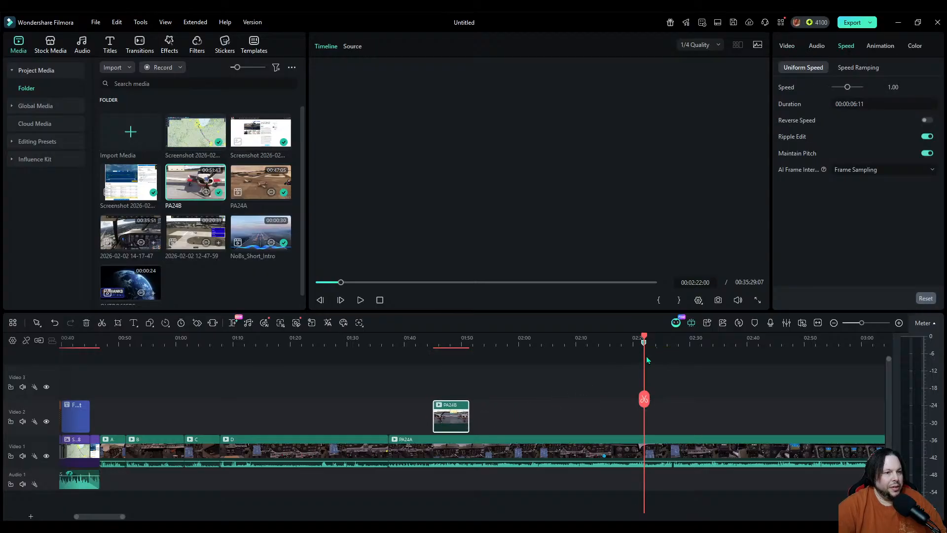
drag(644, 400, 628, 399)
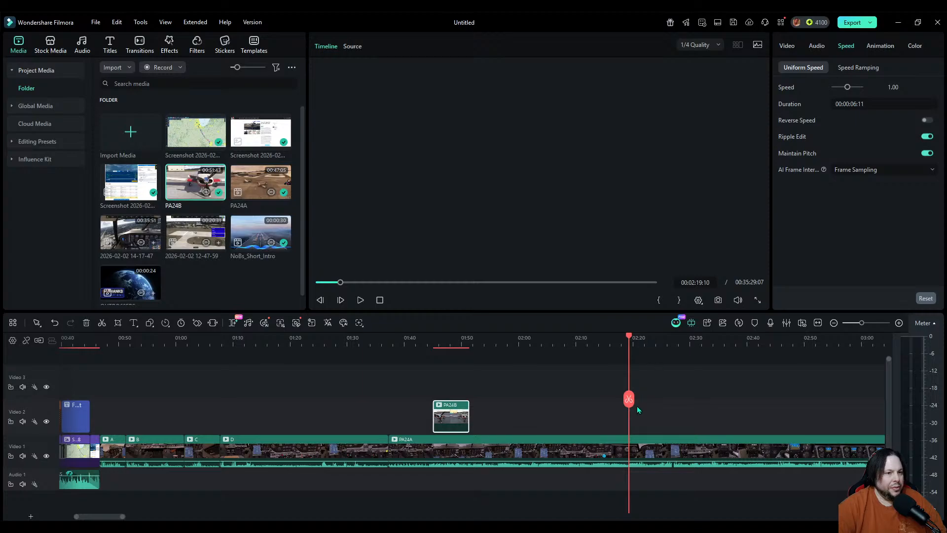
drag(628, 404, 450, 423)
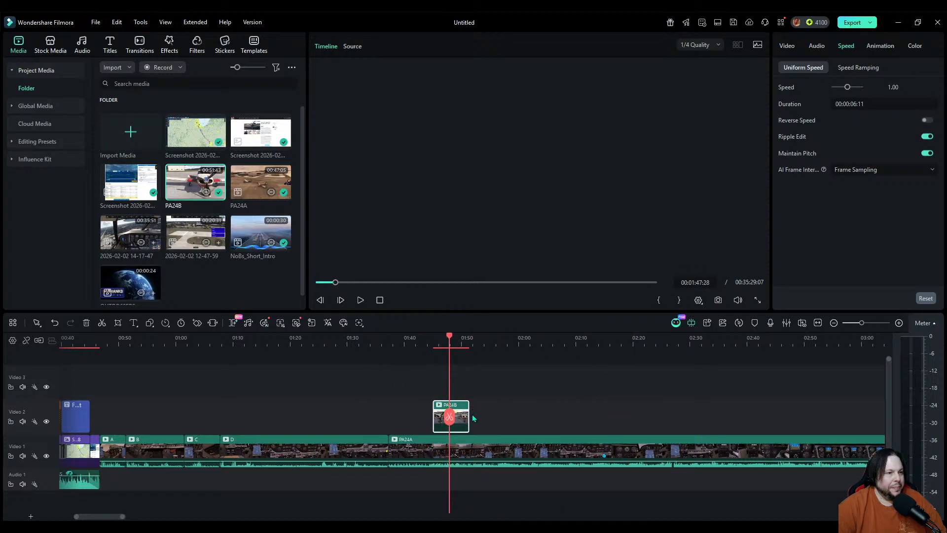
click(360, 300)
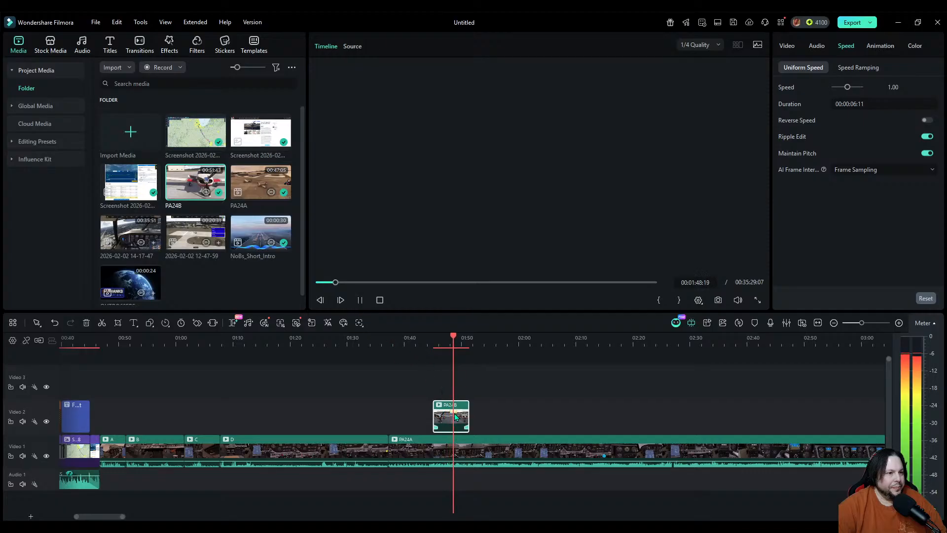
click(417, 338)
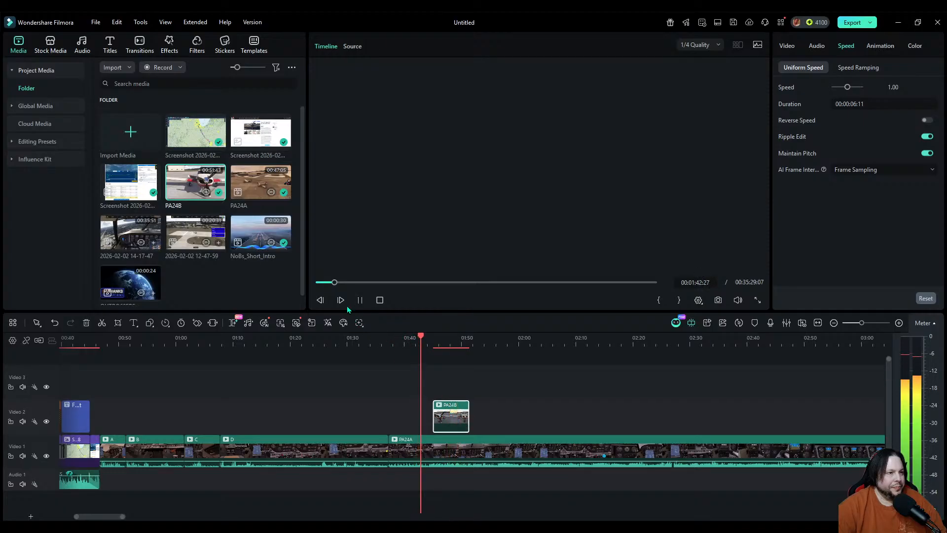
drag(455, 416, 476, 416)
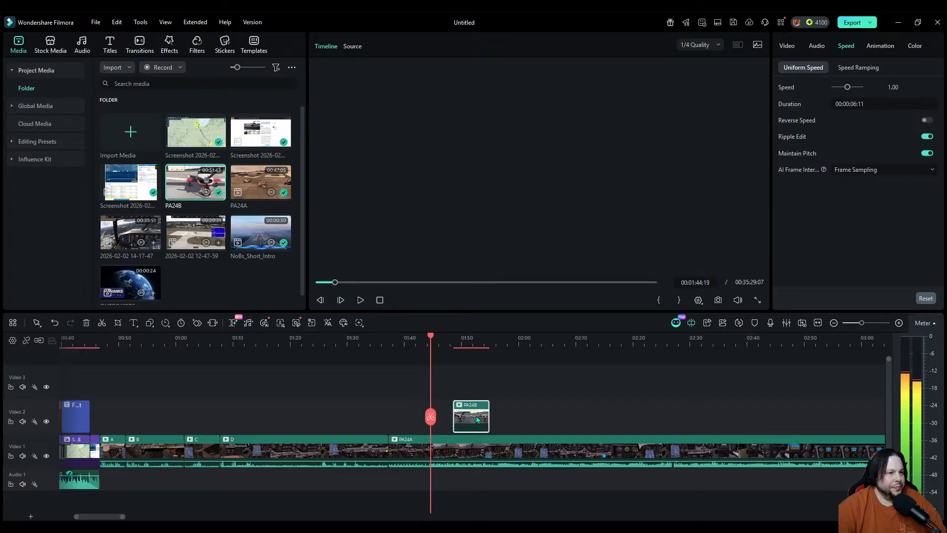
click(360, 301)
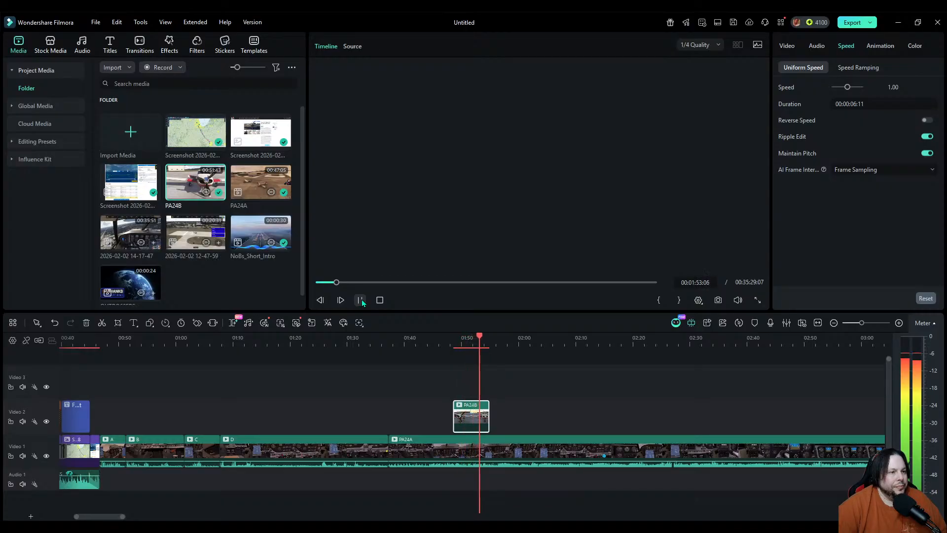
click(362, 300)
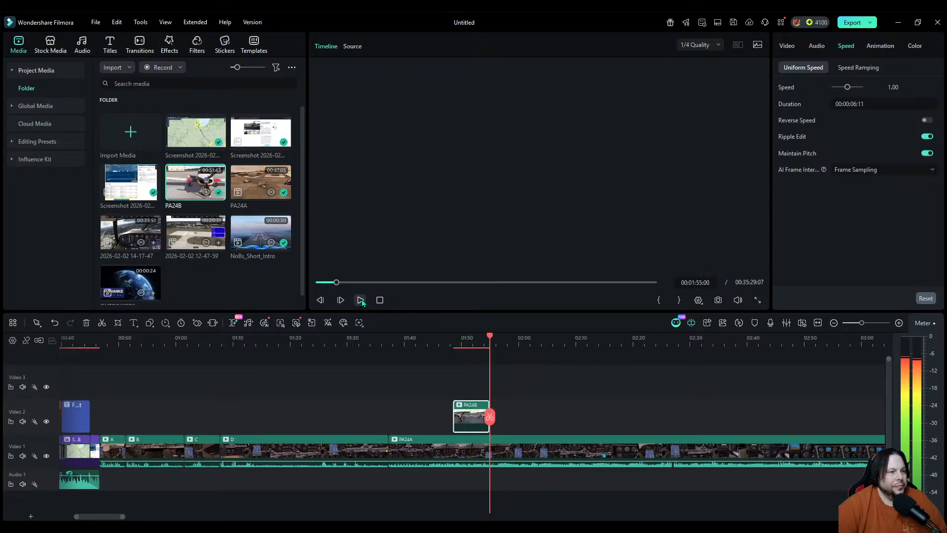
Step: Scrub and play past the PA24B overlay, and mark the PA24A clip on Video 1 at 00:02:31:02
drag(490, 419, 510, 419)
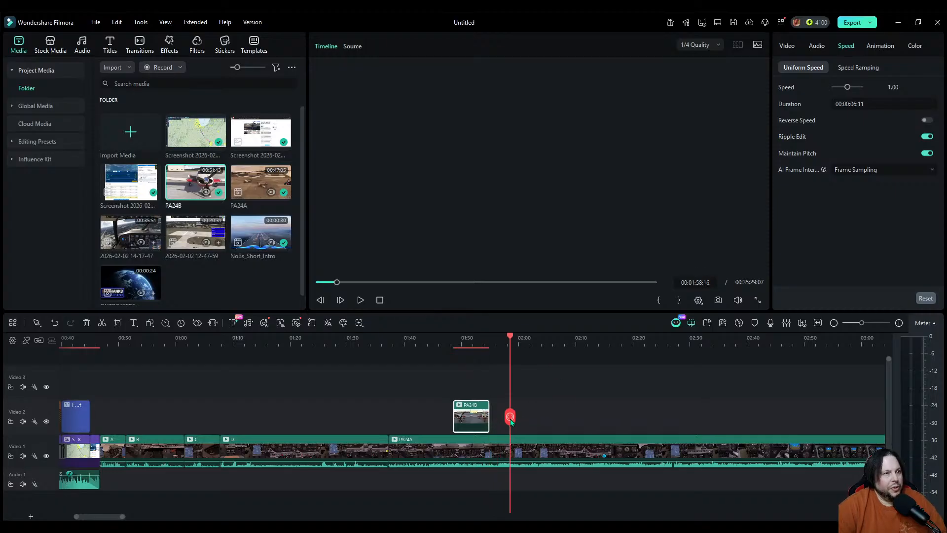
drag(587, 415, 680, 431)
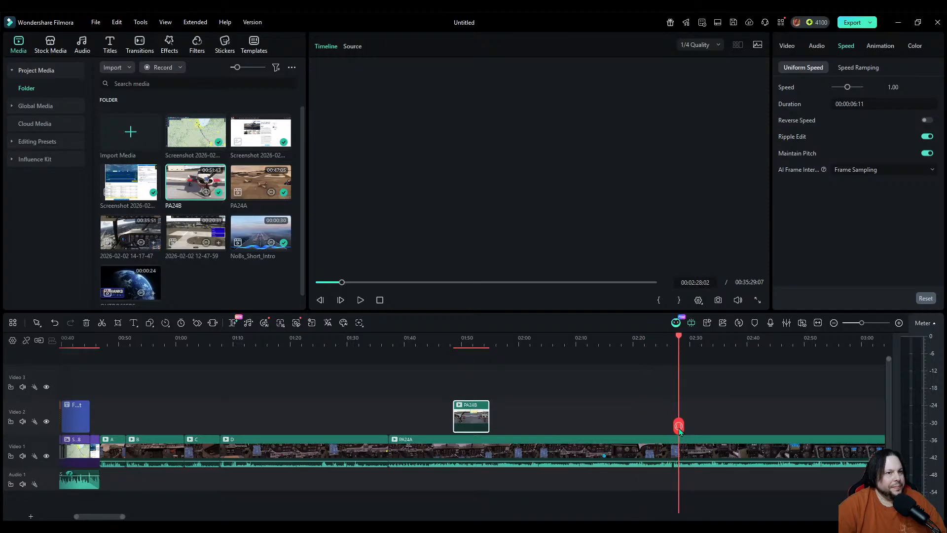
key(space)
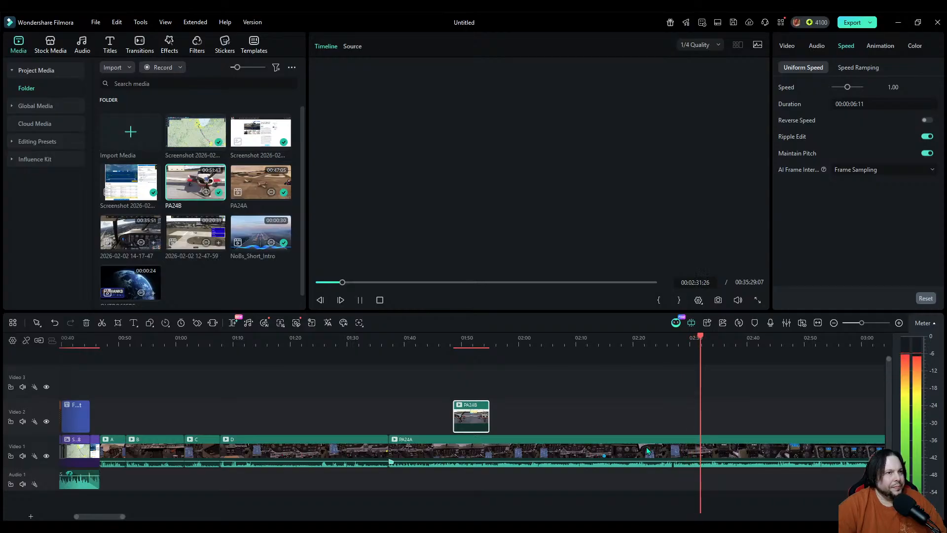
key(space)
key(Left)
key(Left)
key(Left)
key(Left)
key(Left)
key(Left)
key(Left)
key(Left)
key(Left)
key(Left)
key(Left)
key(Left)
key(Left)
key(Left)
key(Left)
key(Left)
key(Left)
key(Left)
key(Left)
key(Left)
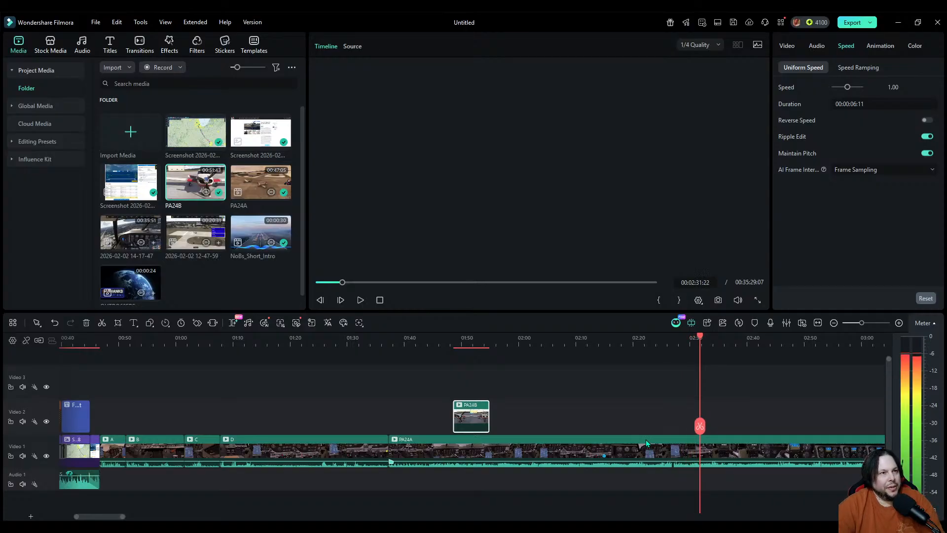
click(677, 442)
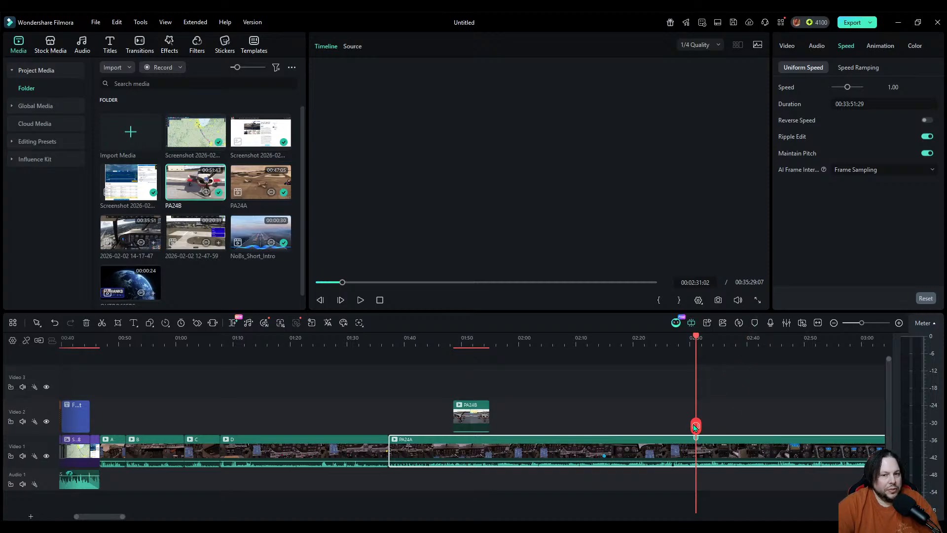
Step: Split the PA24A clip on Video 1 at 00:01:54:28 and 00:02:31:02, and delete the section between the cuts
drag(690, 427, 489, 429)
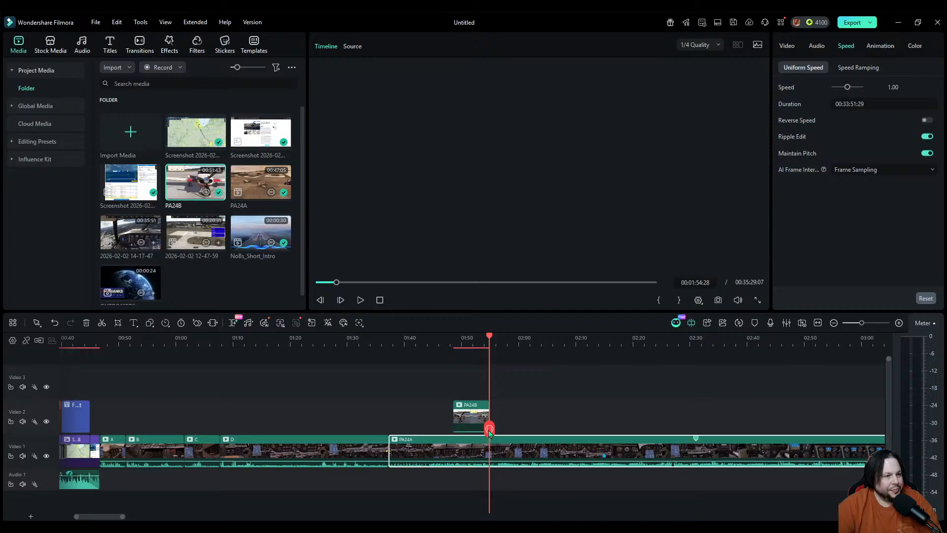
click(490, 428)
drag(490, 428, 697, 423)
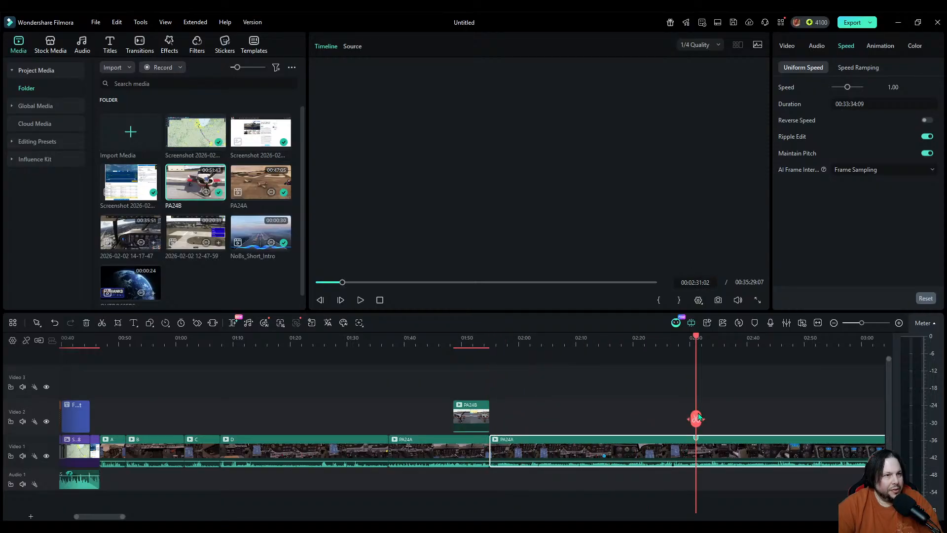
click(697, 419)
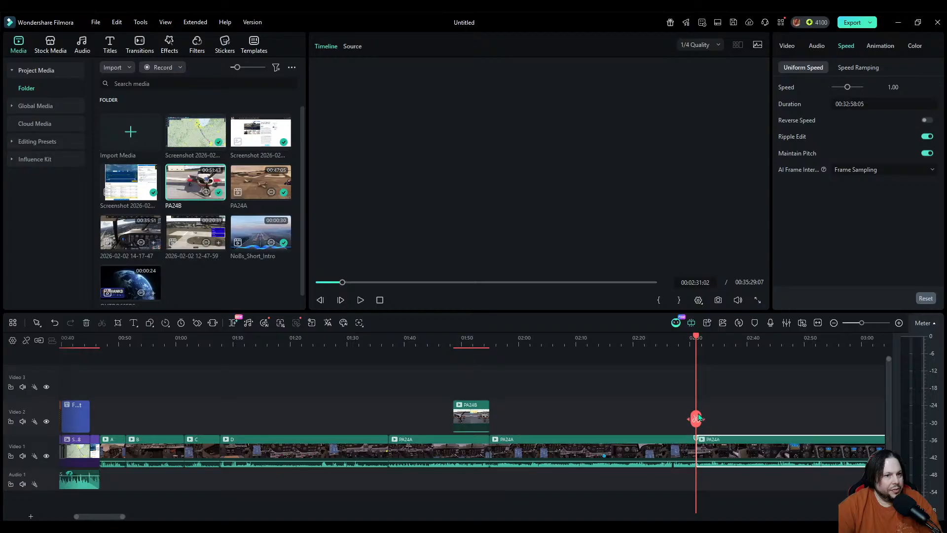
click(680, 445)
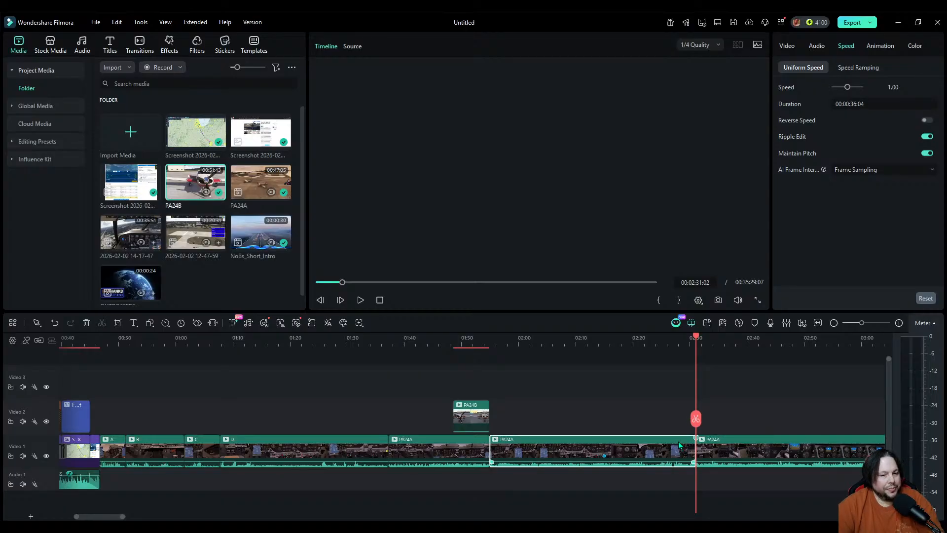
key(Delete)
Step: Rename the clip before the gap E and move the remaining PA24A clip on Video 1 against its end
click(443, 458)
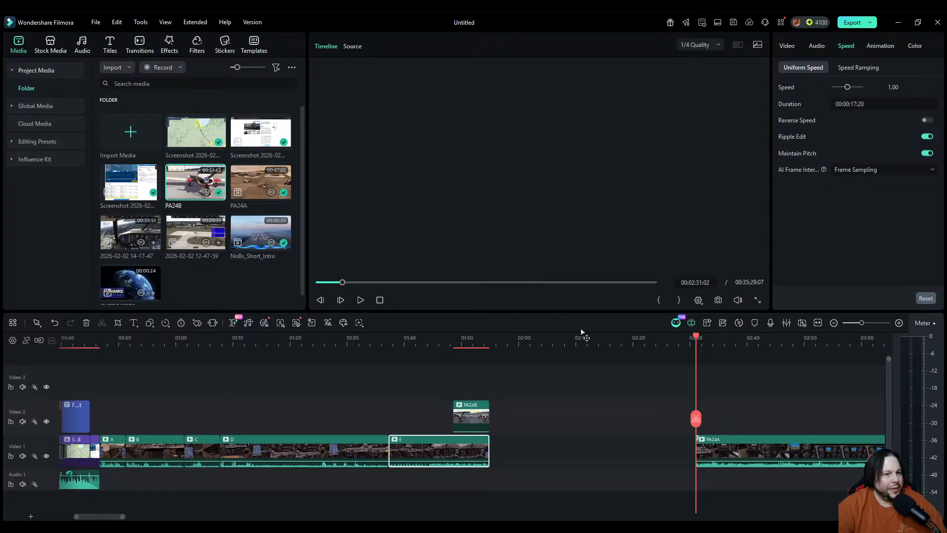
drag(749, 444, 549, 467)
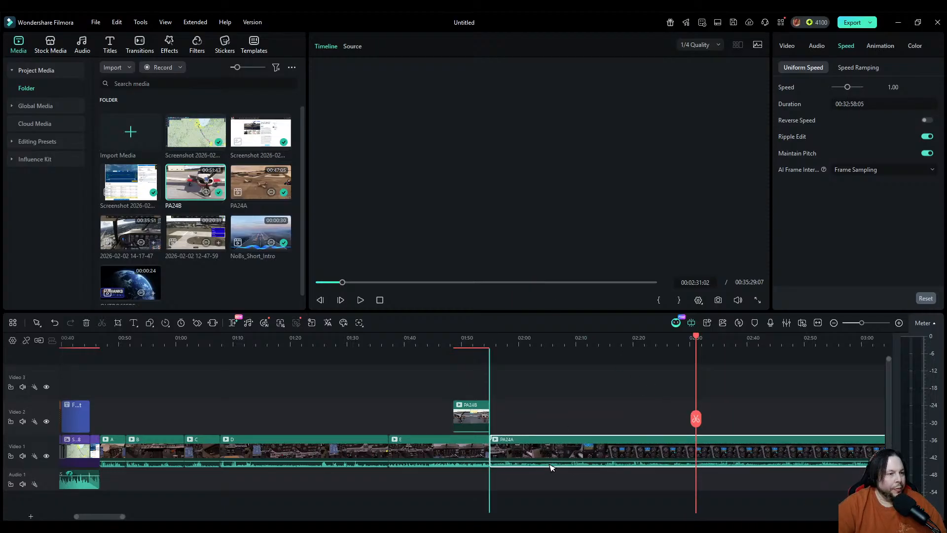
Step: Split the PA24A clip on Video 1 at 00:02:09:29 and rename its first piece F
drag(696, 405, 498, 442)
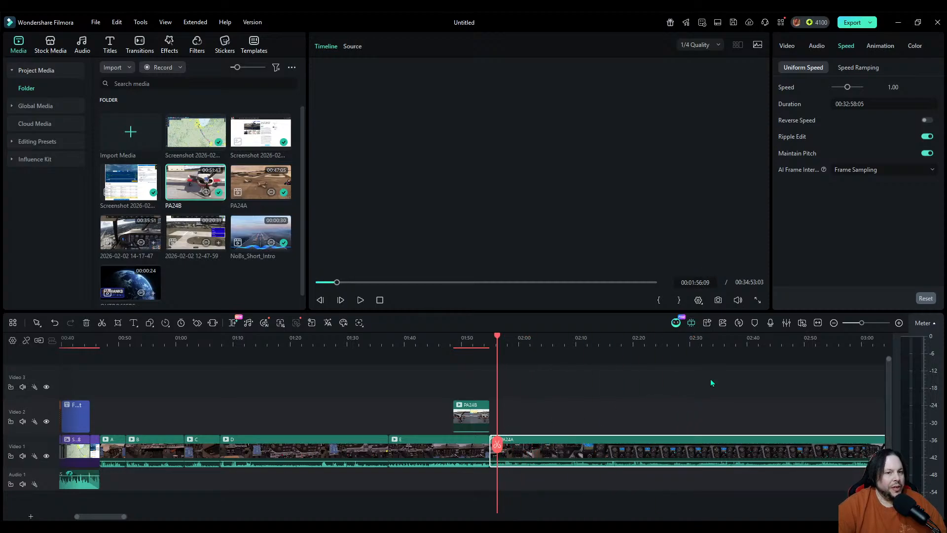
scroll(803, 359, up, 5)
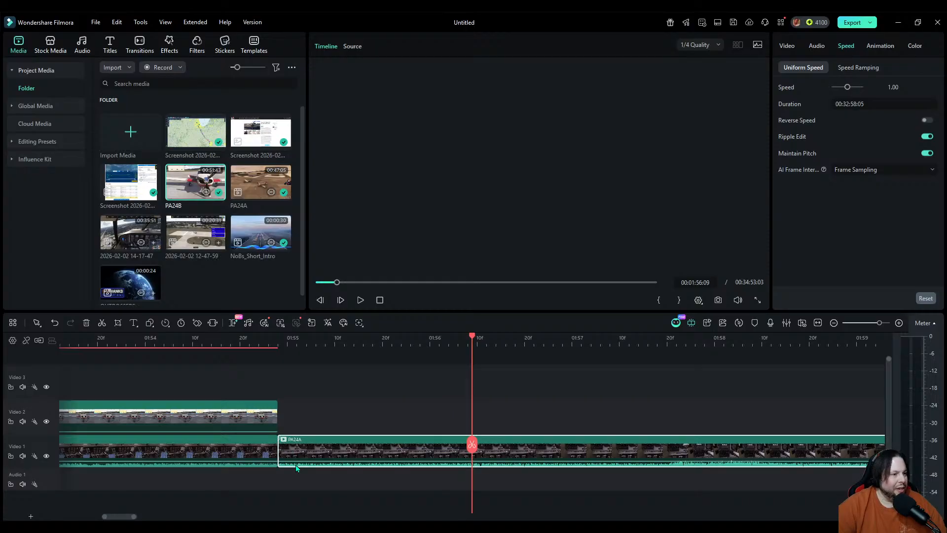
drag(472, 444, 720, 446)
click(833, 323)
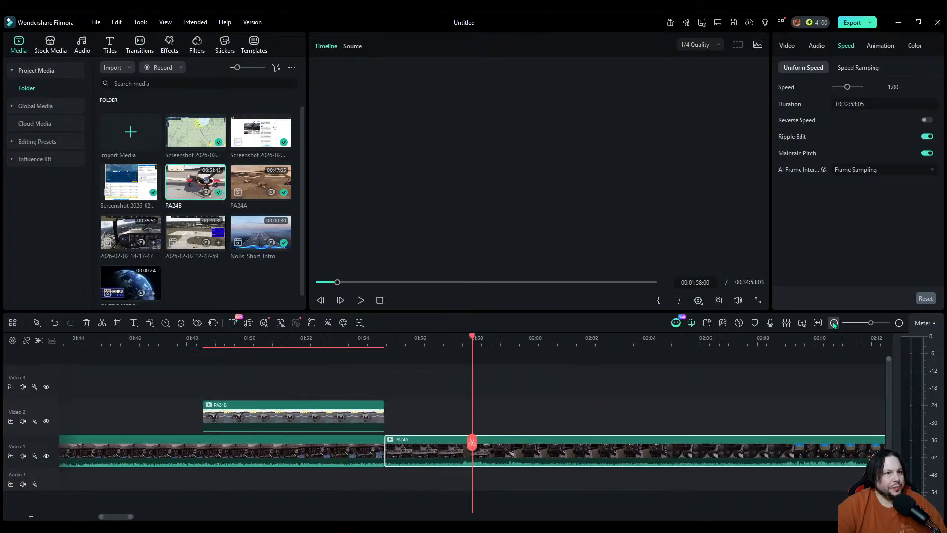
drag(473, 443, 812, 457)
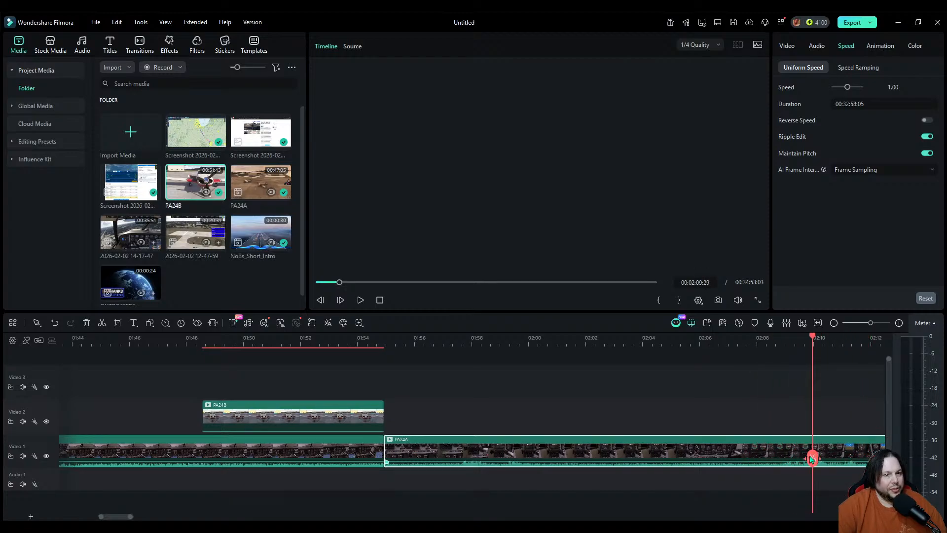
click(811, 458)
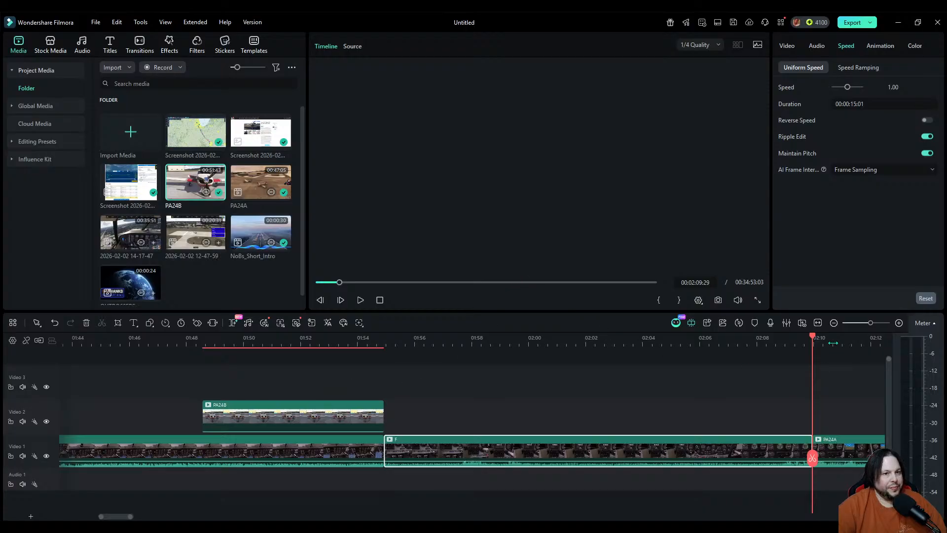
Step: Scrub through the rest of the PA24A footage and split the clip at 00:12:30:16
click(834, 323)
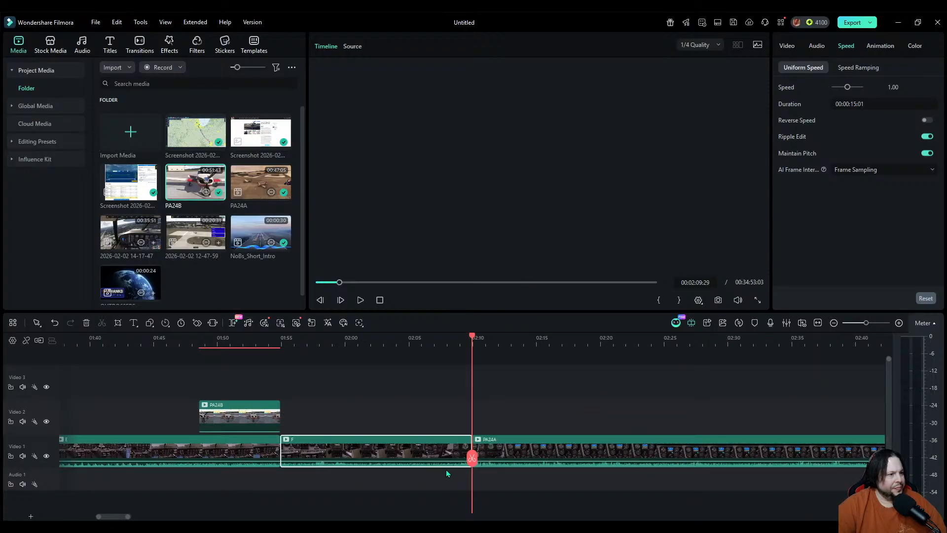
click(834, 323)
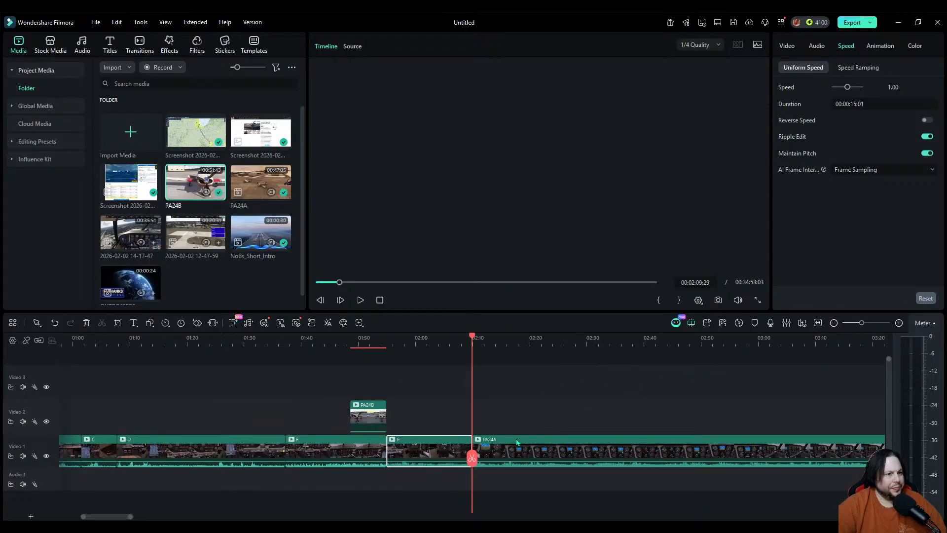
drag(472, 457, 771, 446)
click(834, 323)
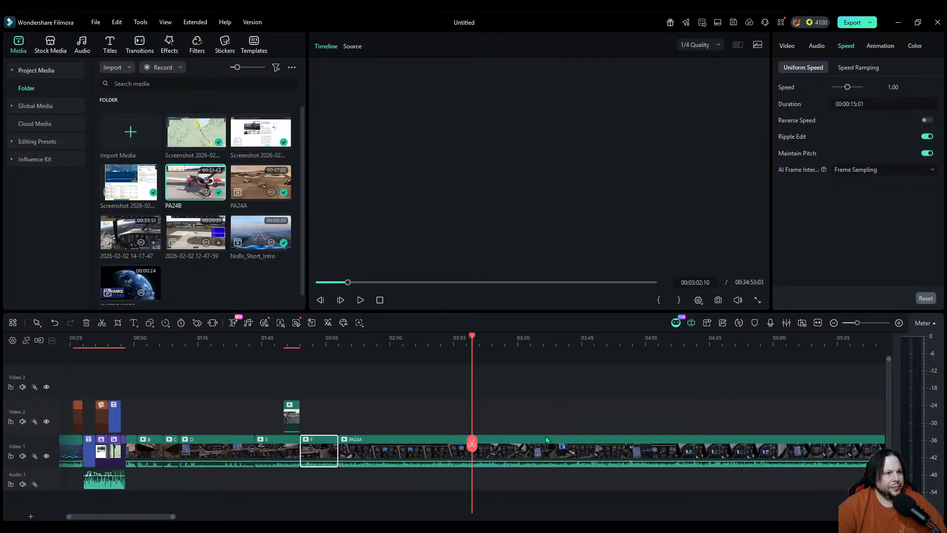
drag(470, 445, 844, 441)
click(834, 323)
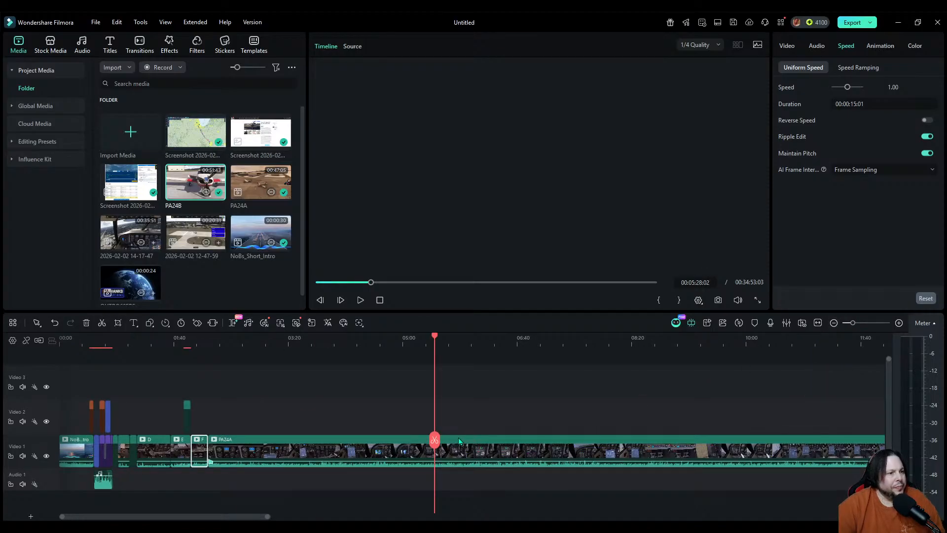
drag(433, 440, 830, 437)
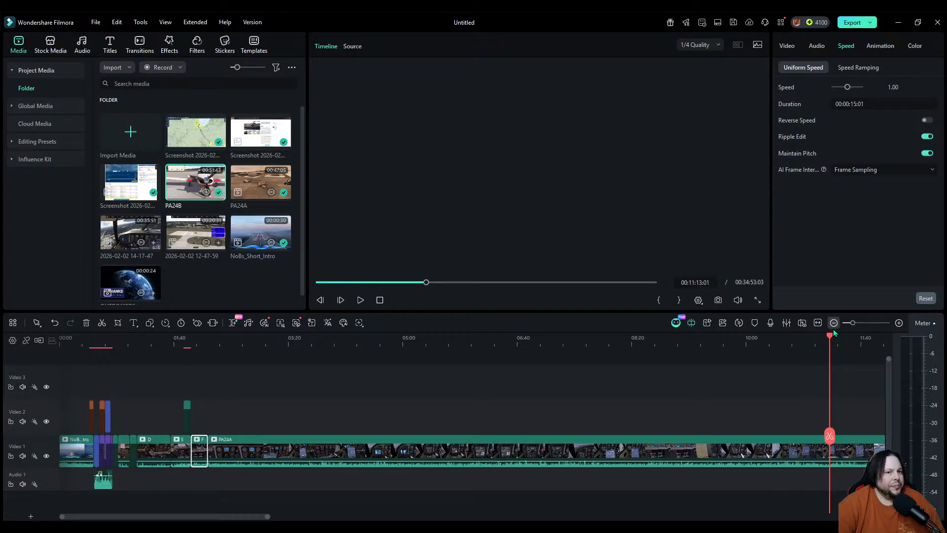
click(832, 328)
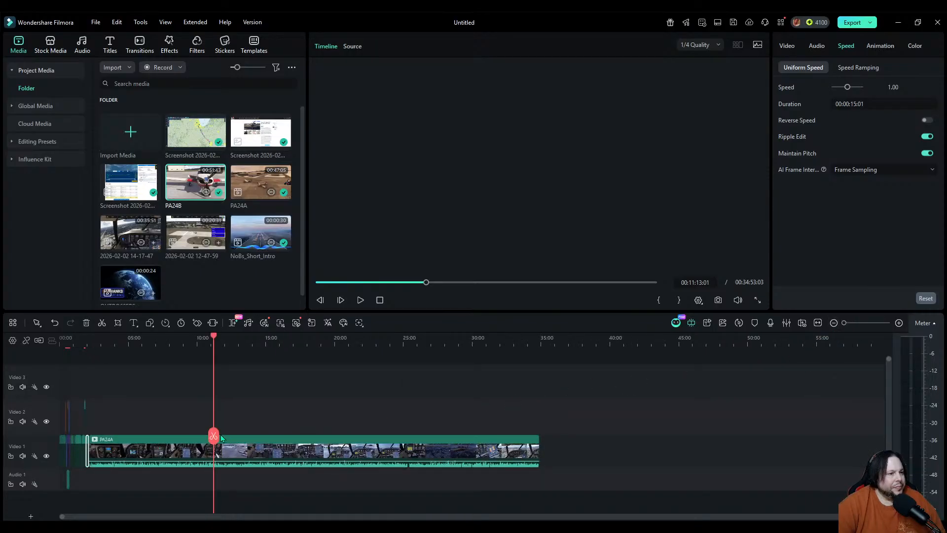
drag(214, 436, 231, 436)
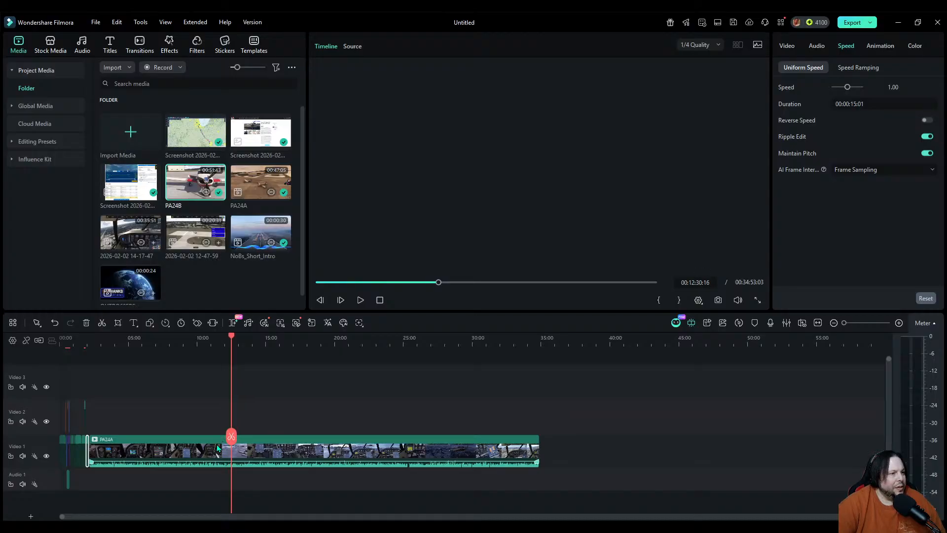
click(231, 436)
Step: Delete the PA24A section between clip F and the cut, and move the remaining PA24A clip up against clip F
click(209, 448)
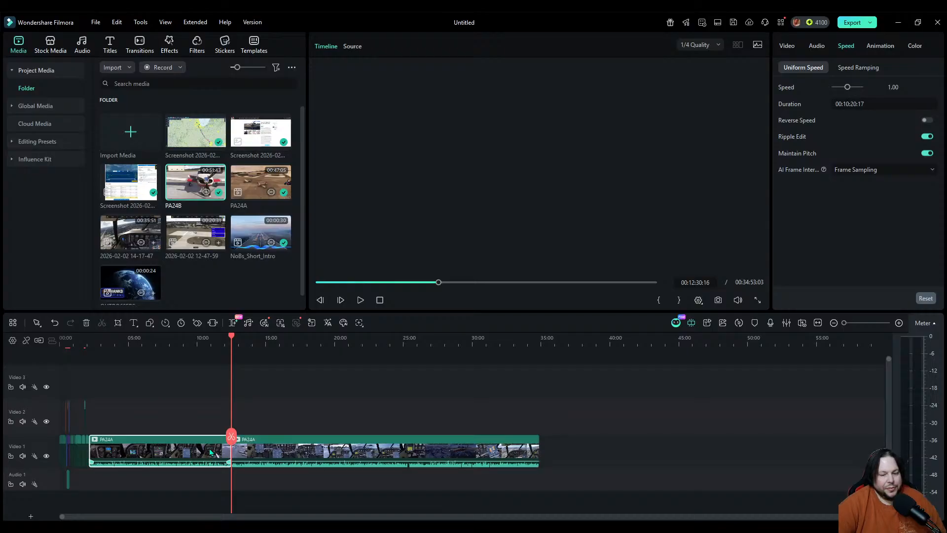
key(Delete)
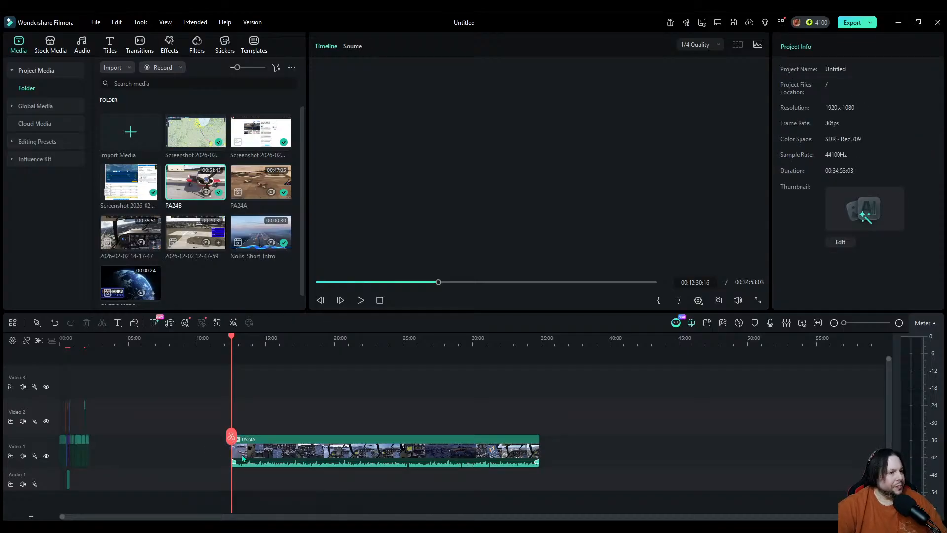
drag(244, 456, 123, 451)
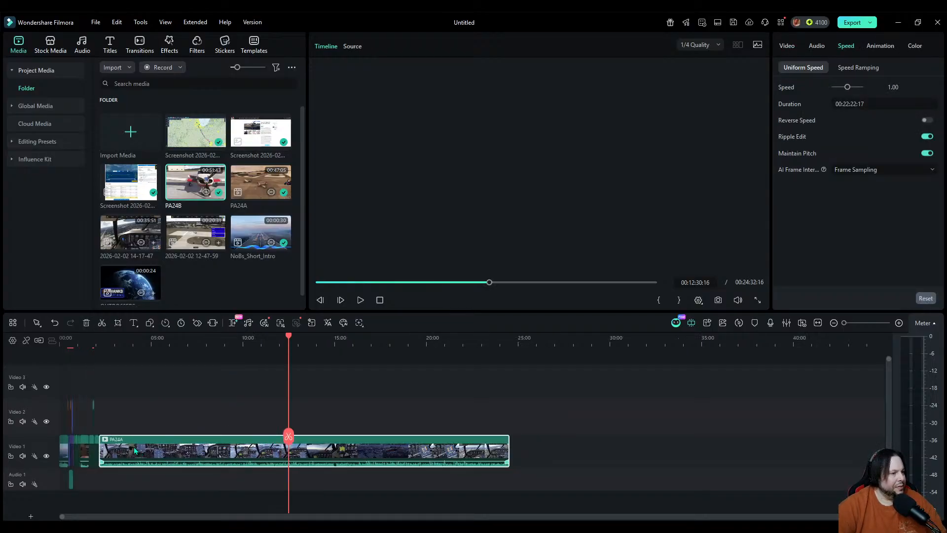
Step: Review the PA24A footage around eleven minutes and split the clip at 00:10:50:00
mouse_move(286, 439)
mouse_down()
mouse_move(108, 450)
mouse_move(275, 452)
mouse_up()
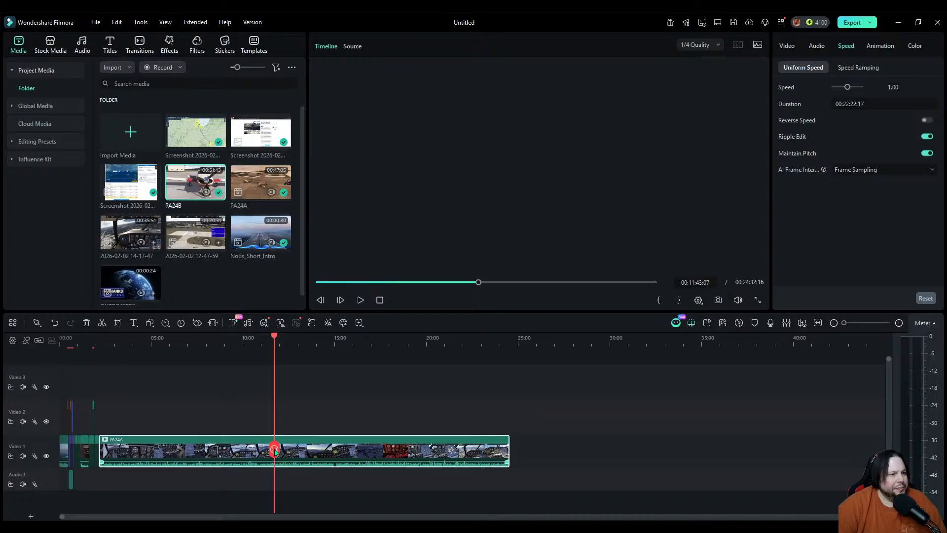
drag(276, 452, 252, 451)
key(space)
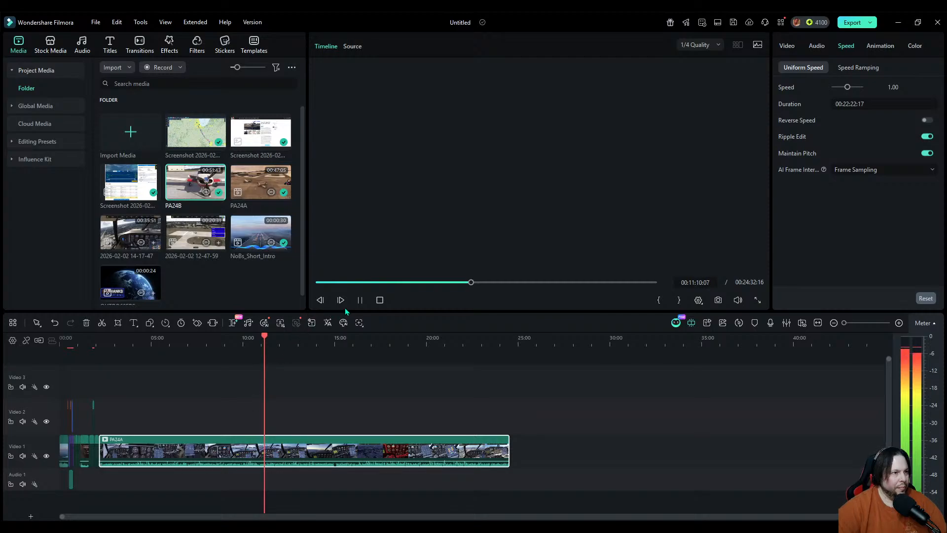
click(359, 300)
drag(264, 453, 259, 454)
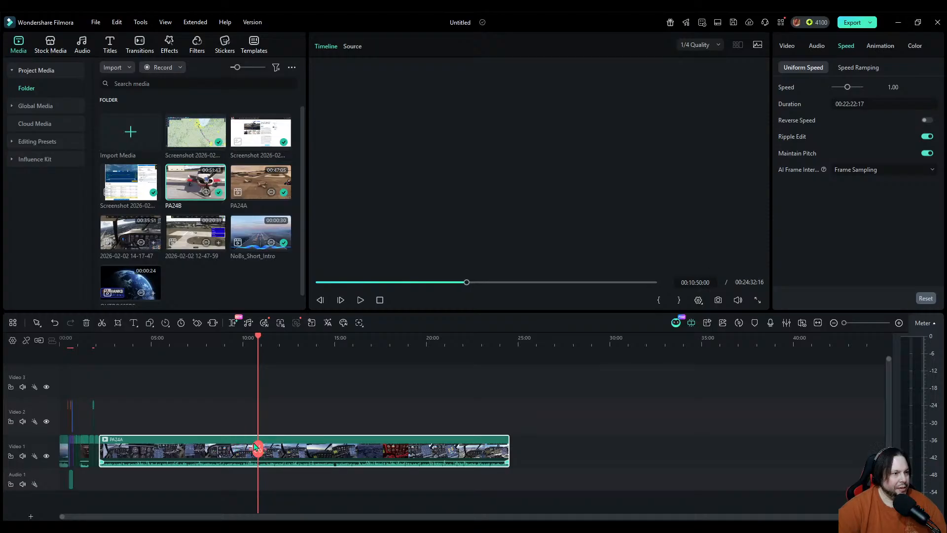
click(257, 449)
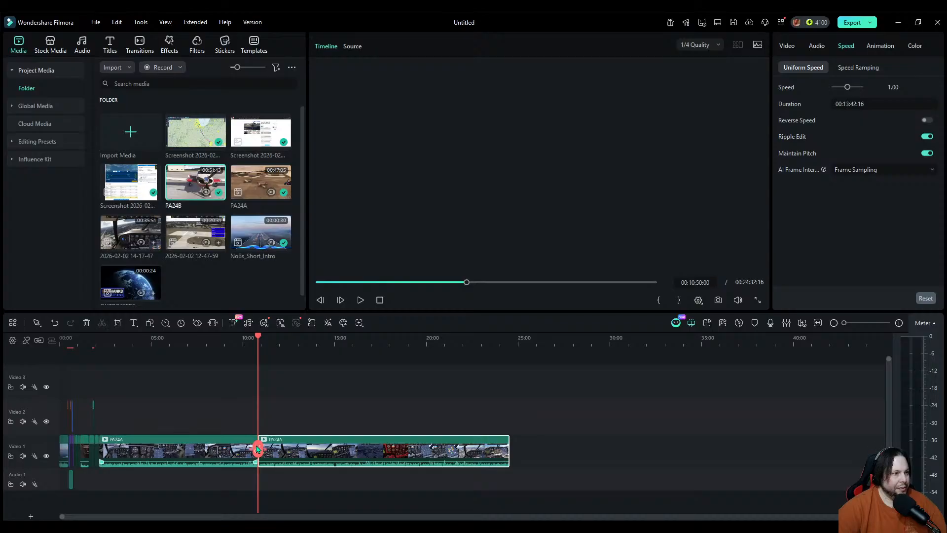
Step: Review the PA24A footage after clip F, split the clip at 00:06:27:07, and rename the piece before the cut G
drag(257, 448, 172, 450)
key(space)
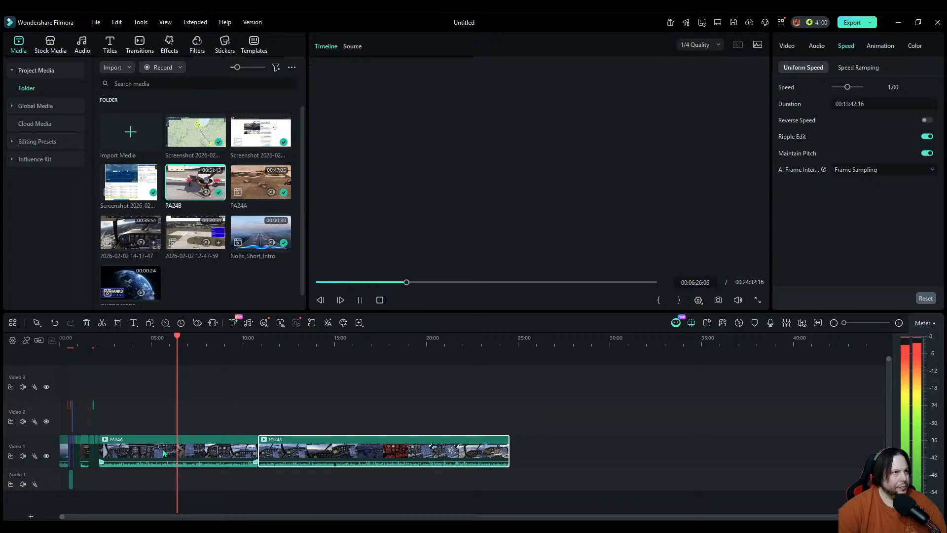
key(space)
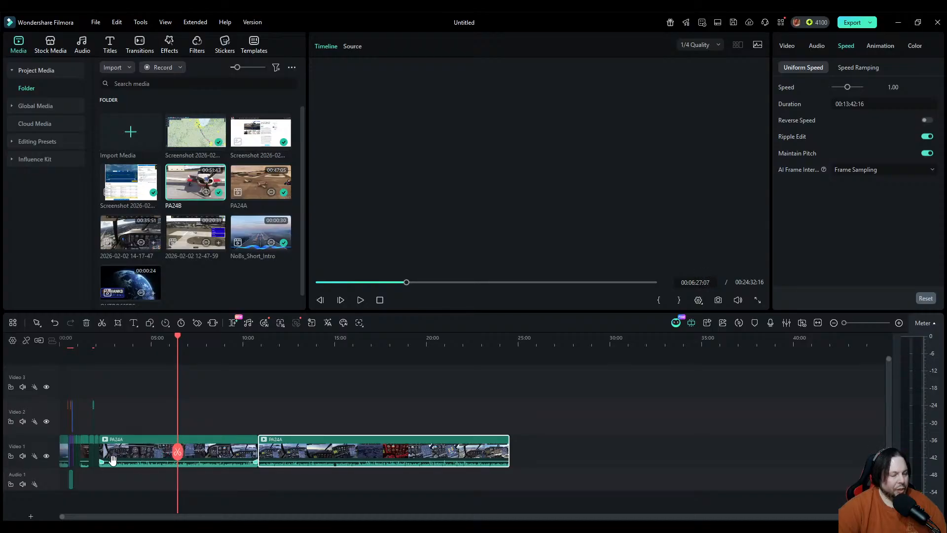
click(143, 455)
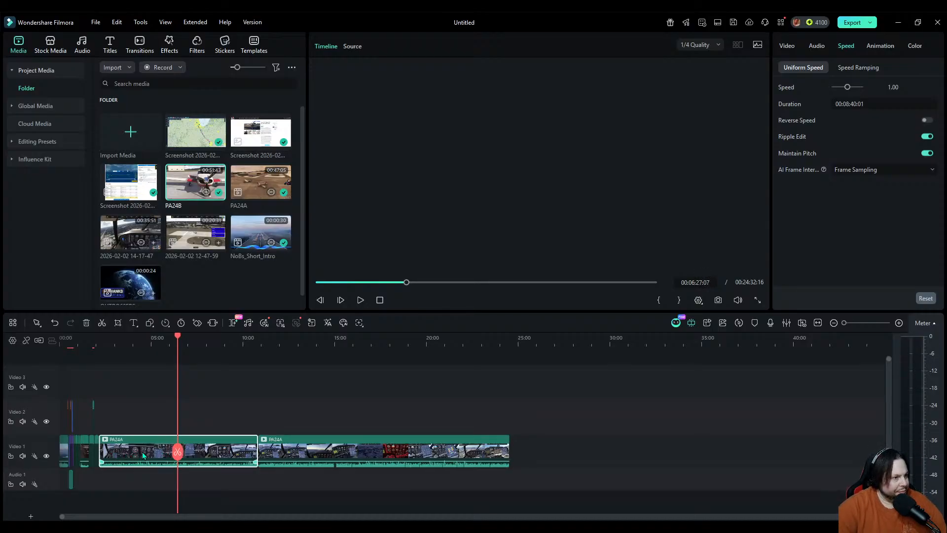
click(176, 452)
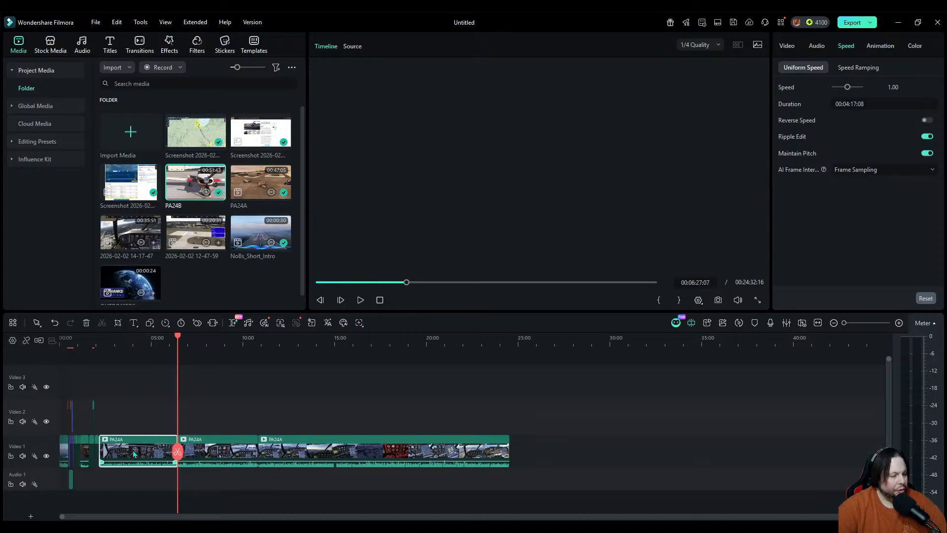
key(F2)
text(G)
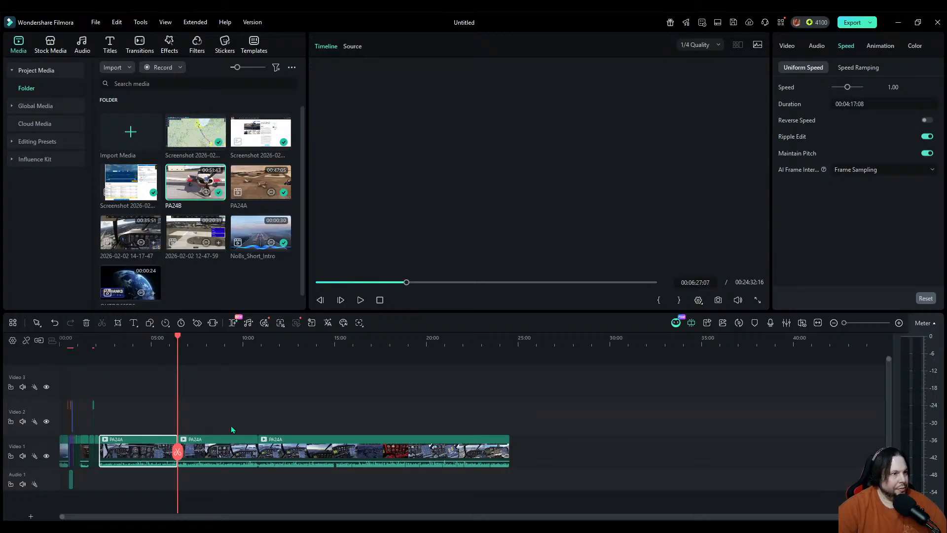
click(478, 301)
Step: Delete the PA24A section following clip G and move the remaining PA24A clip up against clip G
click(211, 447)
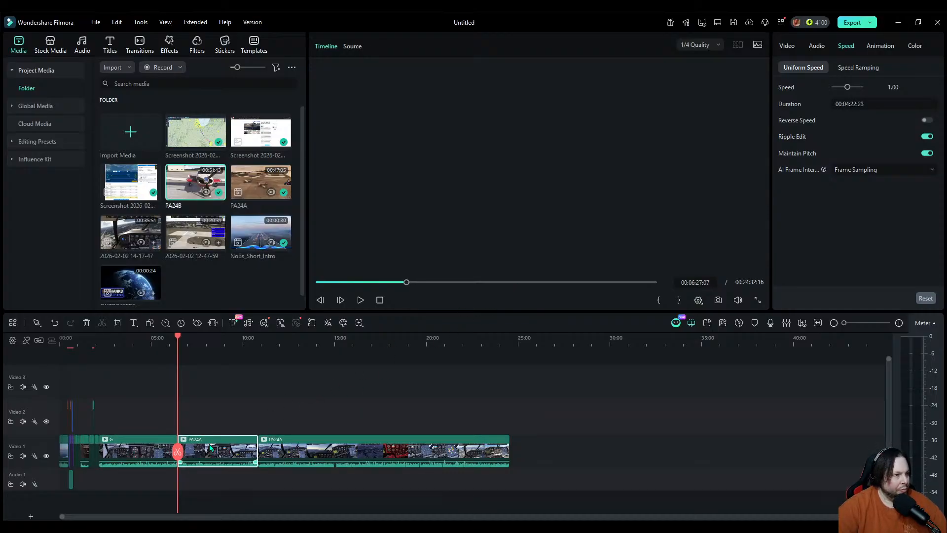
click(86, 323)
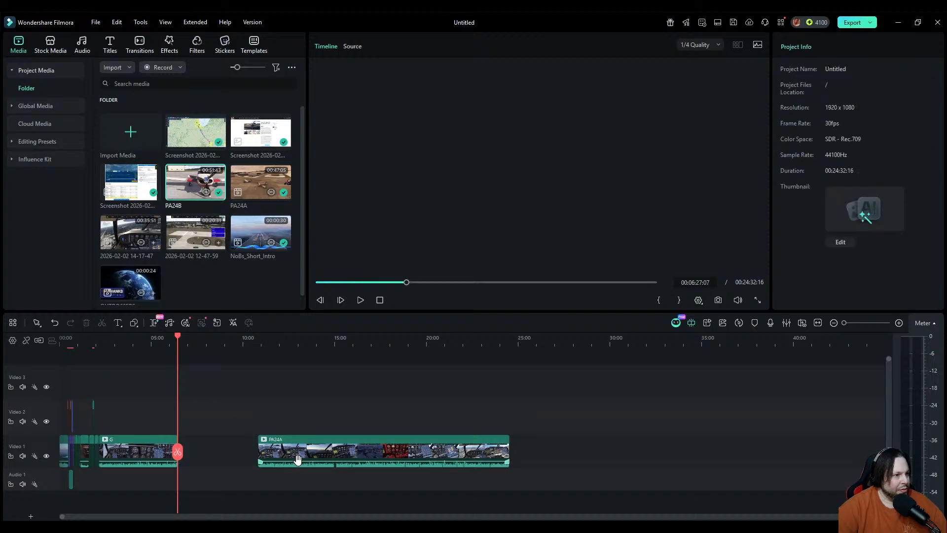
drag(310, 463, 177, 454)
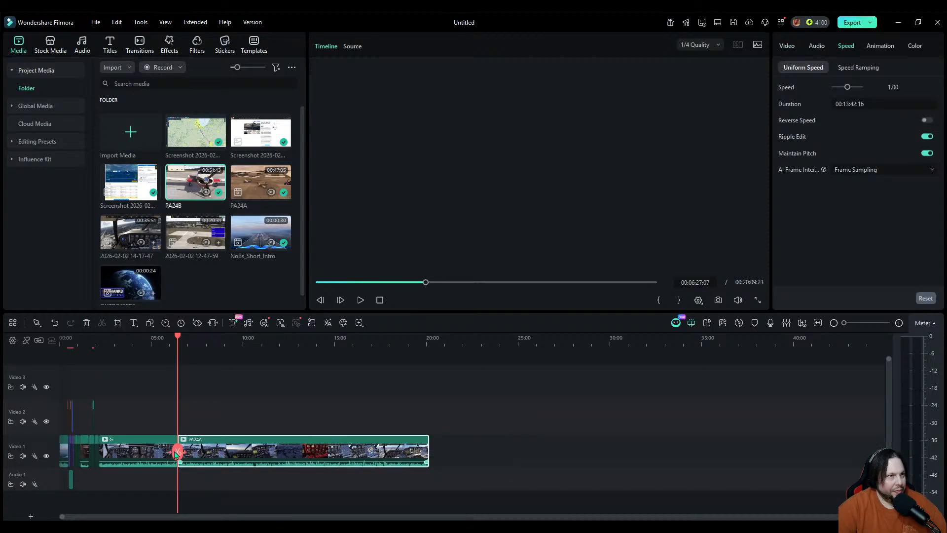
Step: Check the start of the remaining PA24A clip and move it to Video 2, starting at about 24:20
mouse_move(176, 454)
mouse_down()
mouse_move(208, 454)
mouse_move(190, 455)
mouse_up()
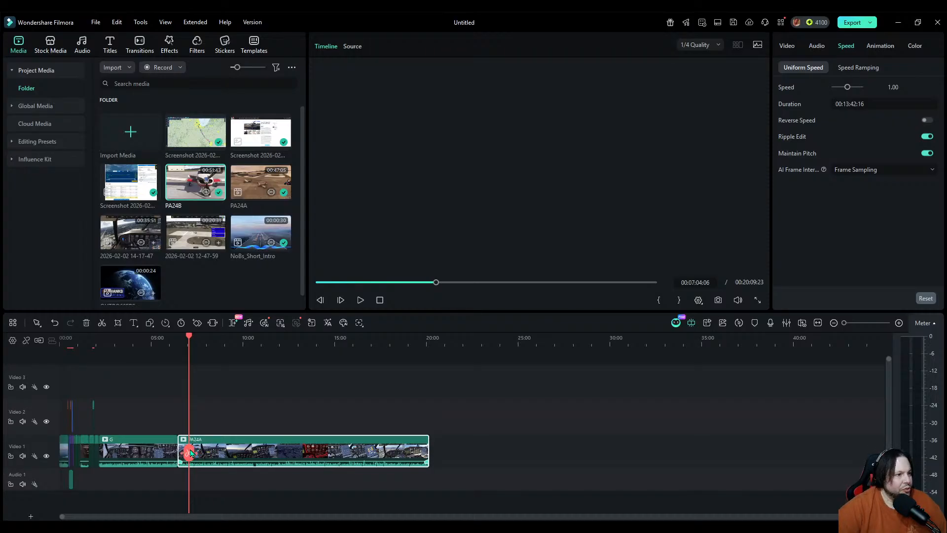
drag(190, 452, 553, 428)
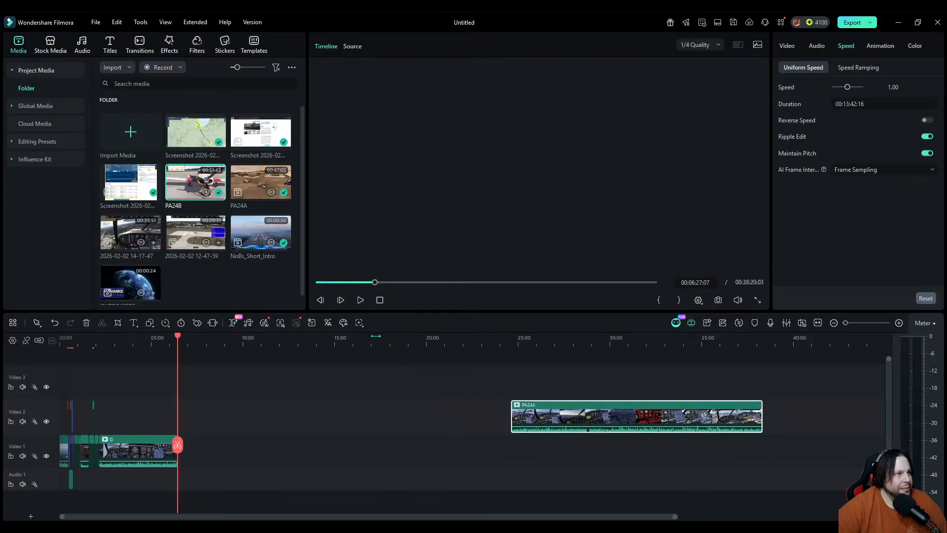
Step: Place the PA24B footage on Video 1 directly after clip G and enable Auto Normalization at -23 LUFS
click(191, 190)
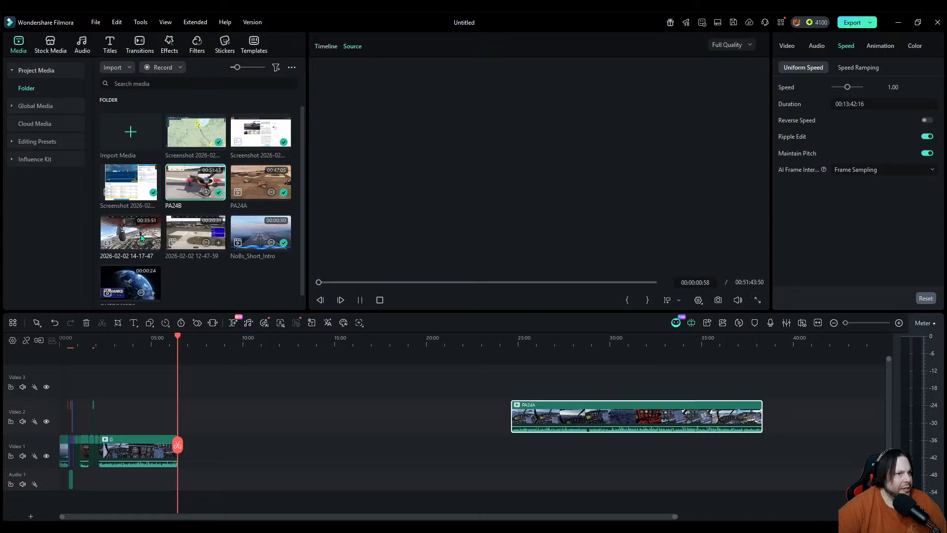
drag(182, 193, 176, 451)
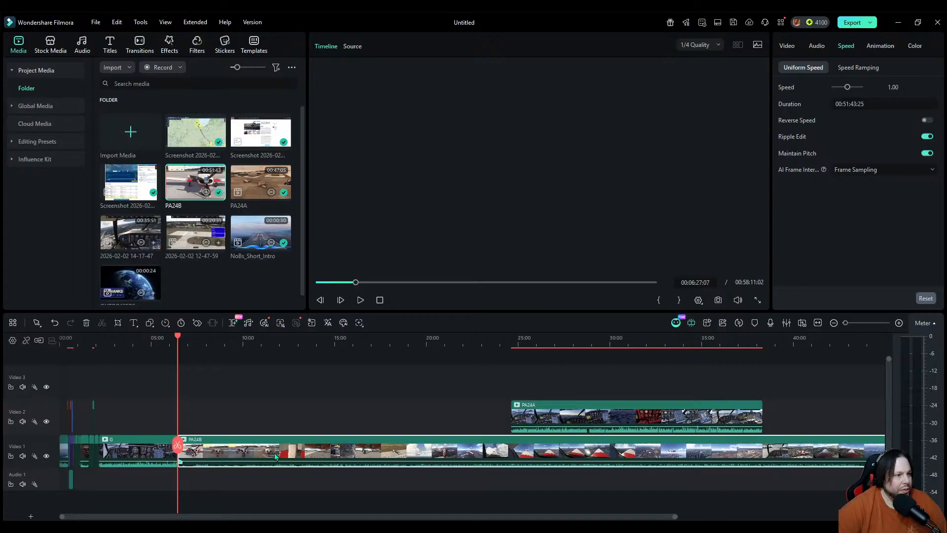
click(817, 45)
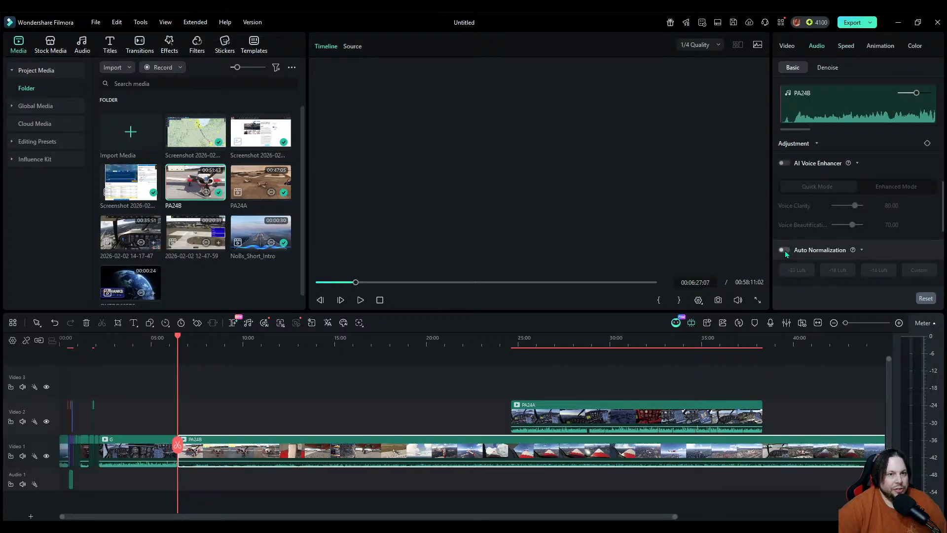
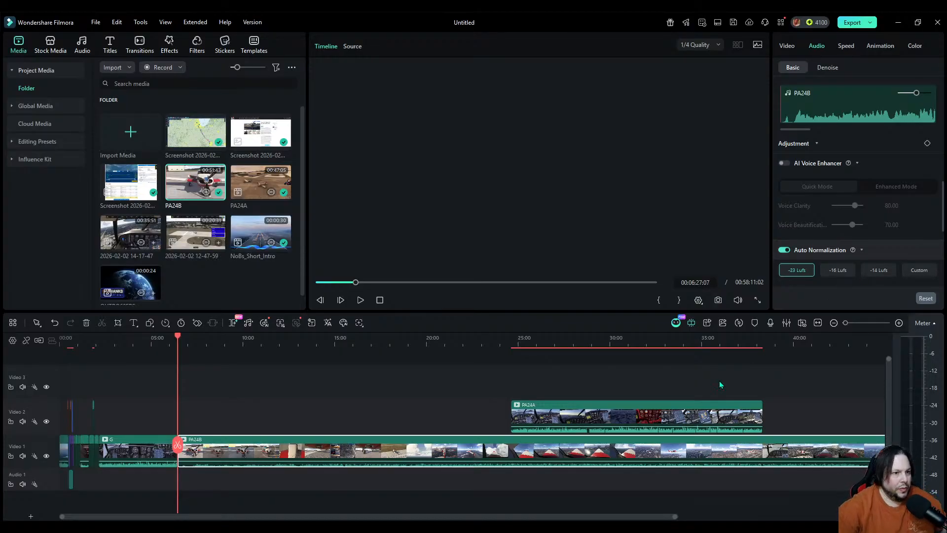
Step: Scrub through the PA24B footage and split the clip at 00:16:27:03
click(410, 345)
drag(410, 445, 362, 442)
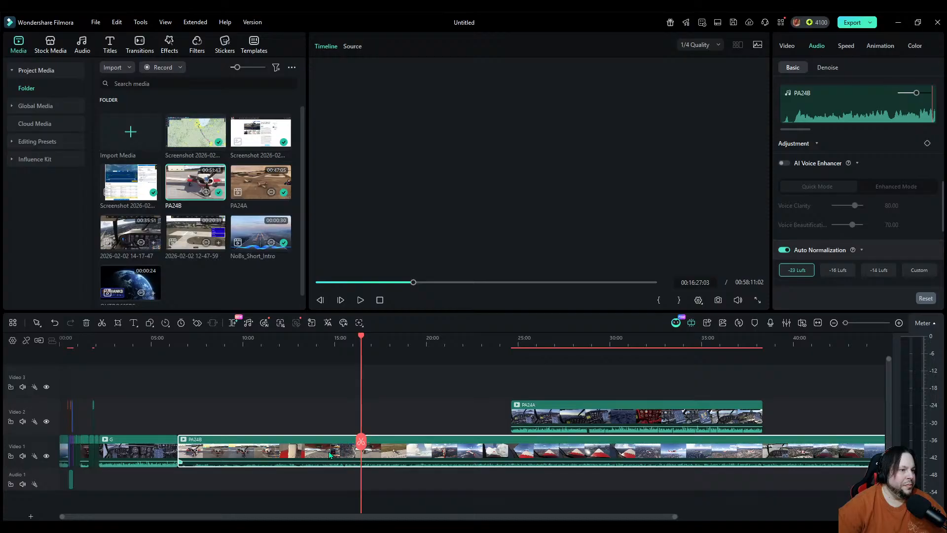
click(361, 441)
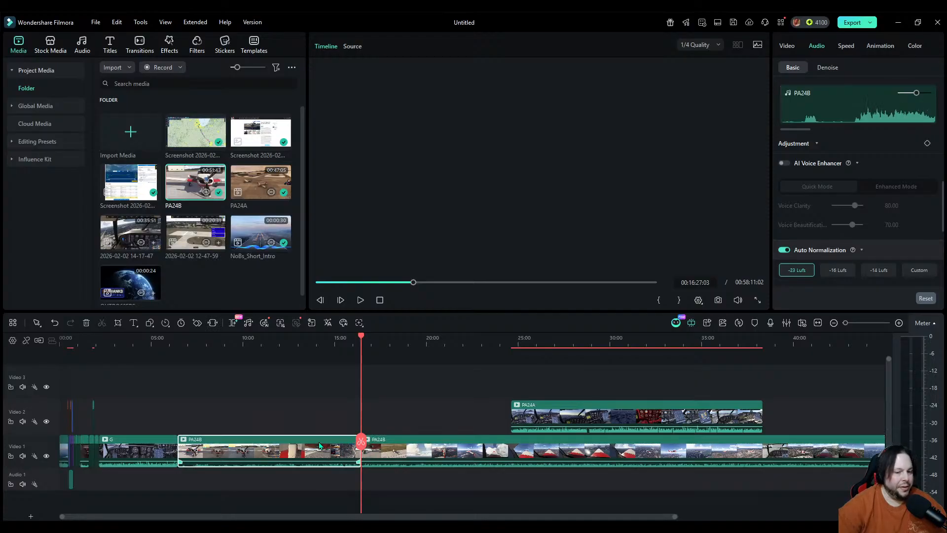
Step: Delete the PA24B section between clip G and the cut, and move the remaining PA24B clip up against clip G
key(Delete)
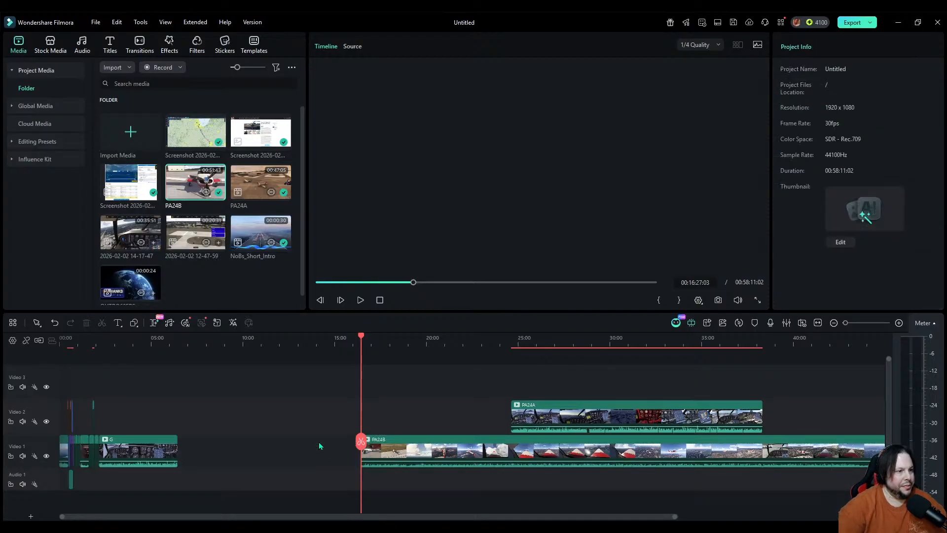
click(404, 456)
drag(404, 456, 179, 454)
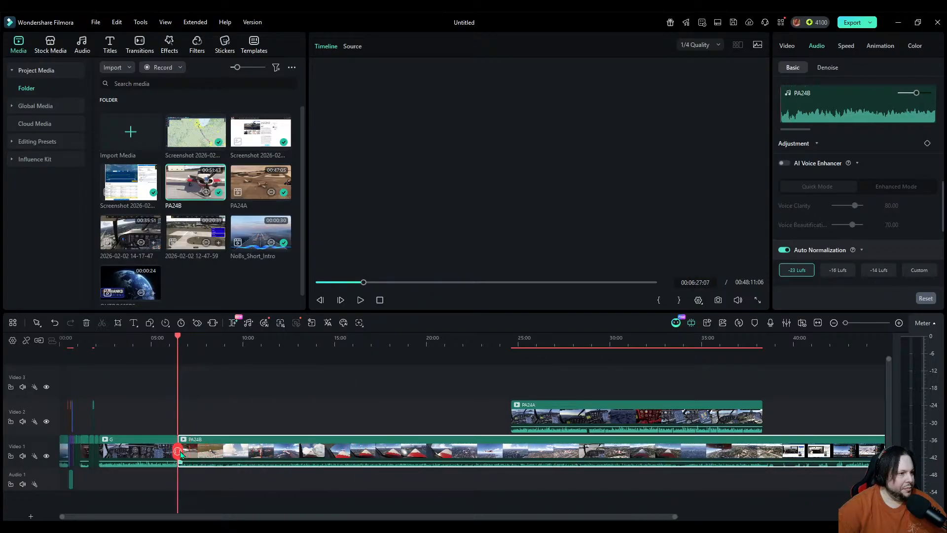
Step: Play the PA24B footage from the end of clip G and split the clip at 00:06:47:15
key(space)
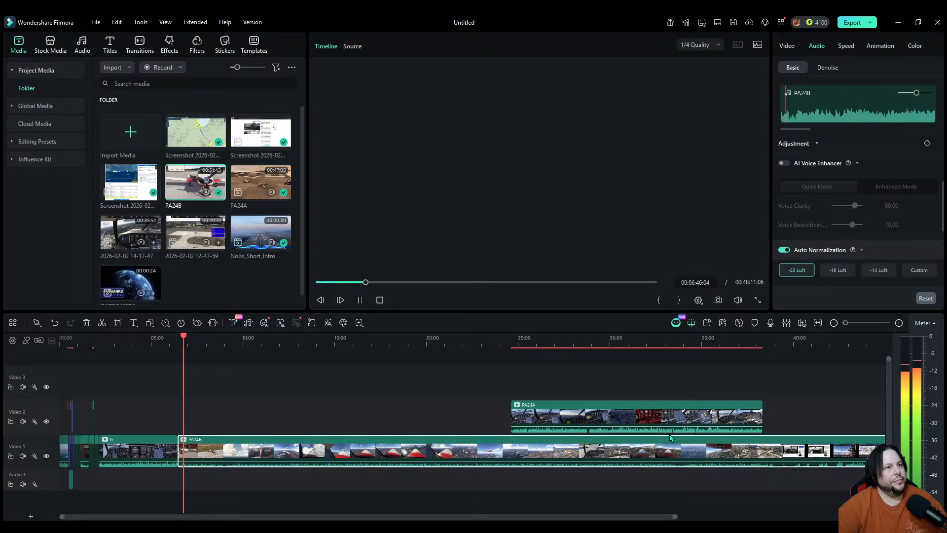
key(space)
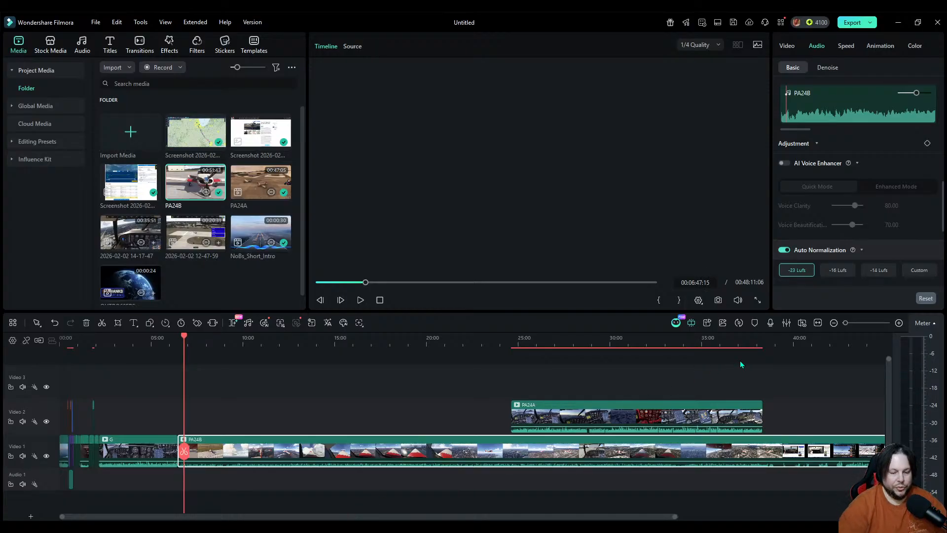
scroll(741, 363, up, 8)
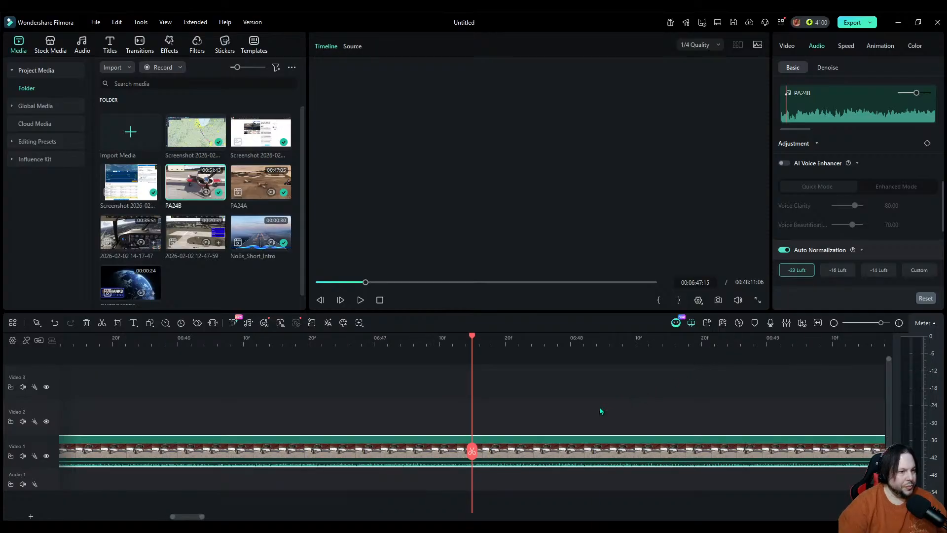
click(471, 451)
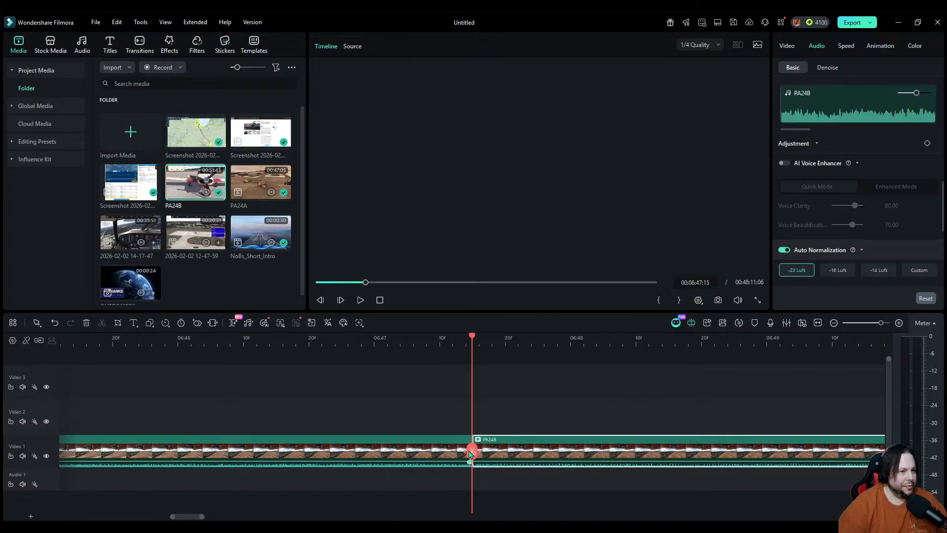
click(449, 452)
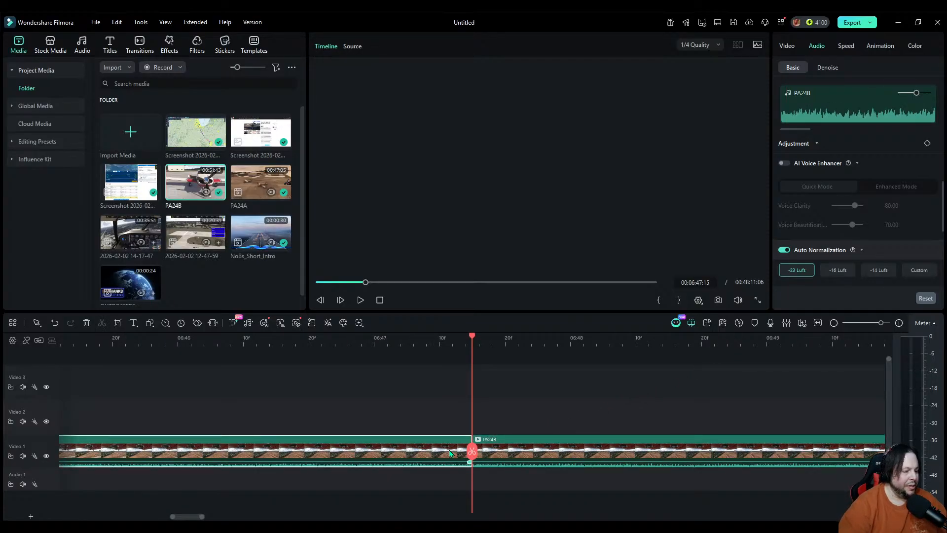
key(ctrl+v)
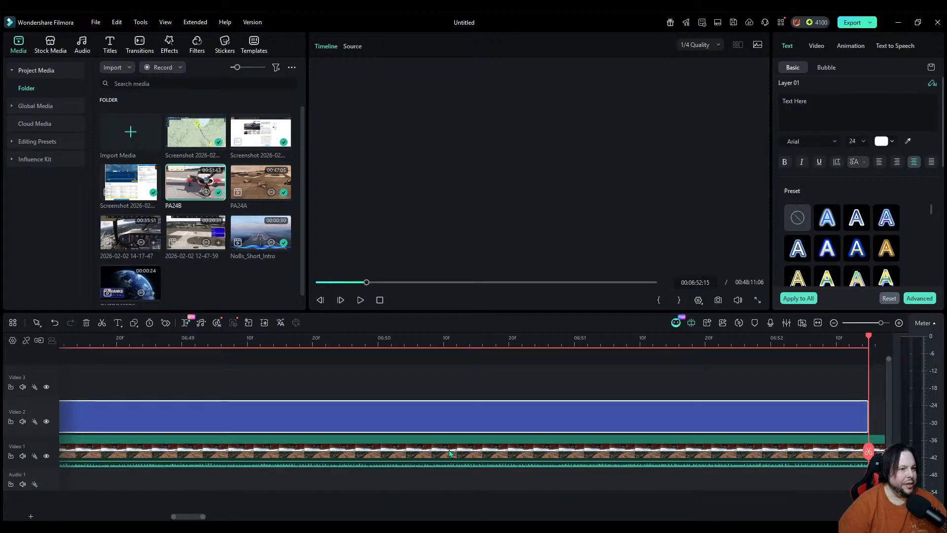
click(833, 322)
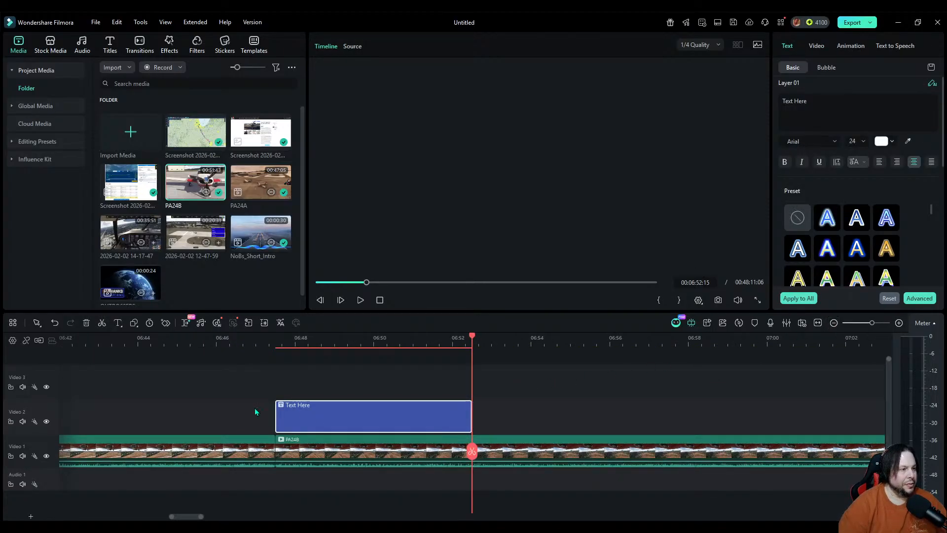
key(ctrl+z)
click(331, 438)
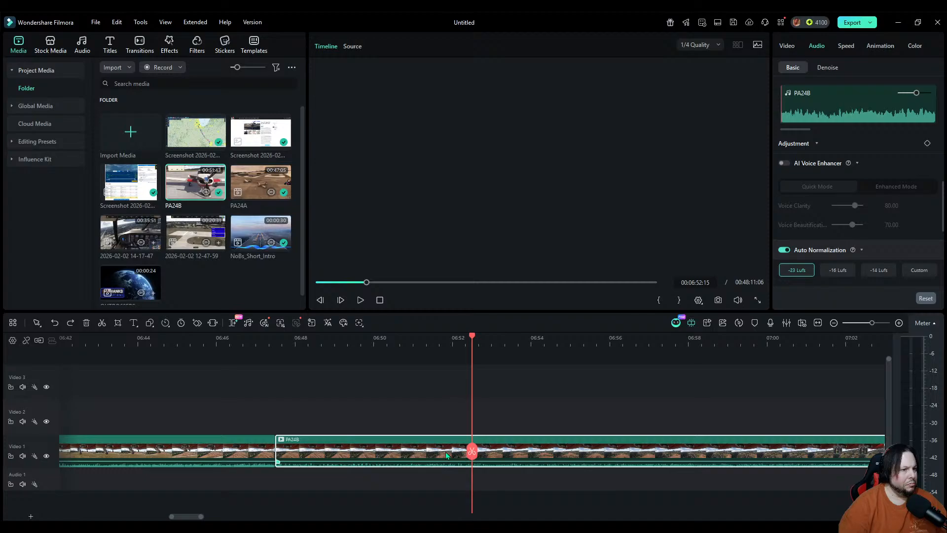
click(470, 452)
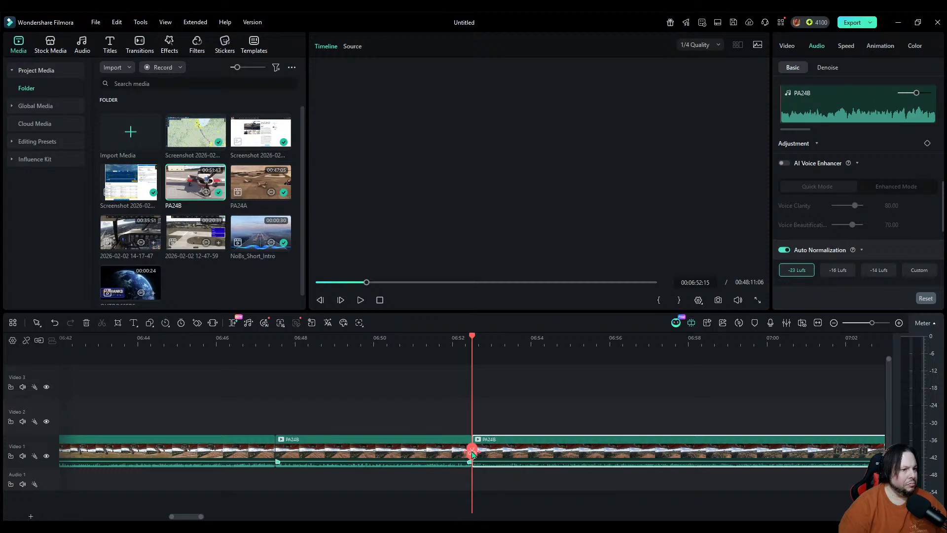
drag(470, 452, 216, 472)
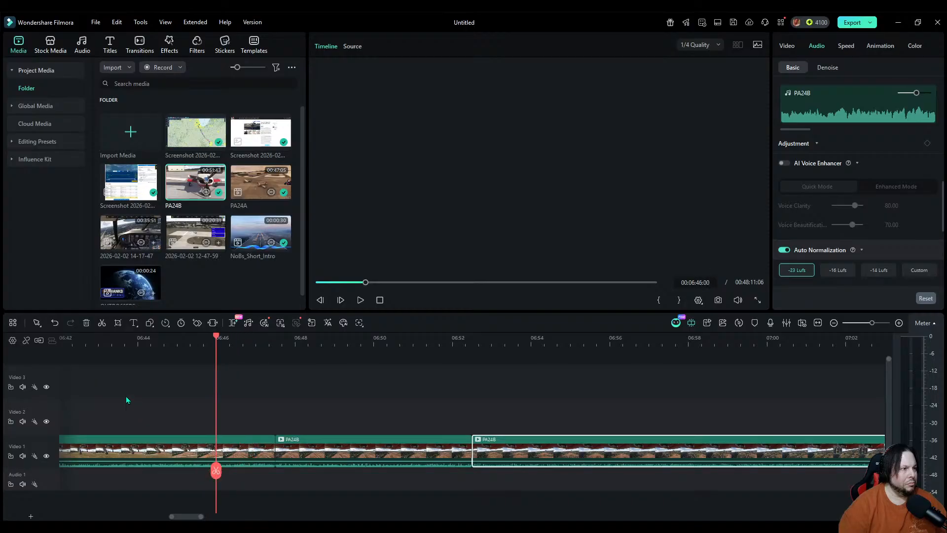
click(55, 323)
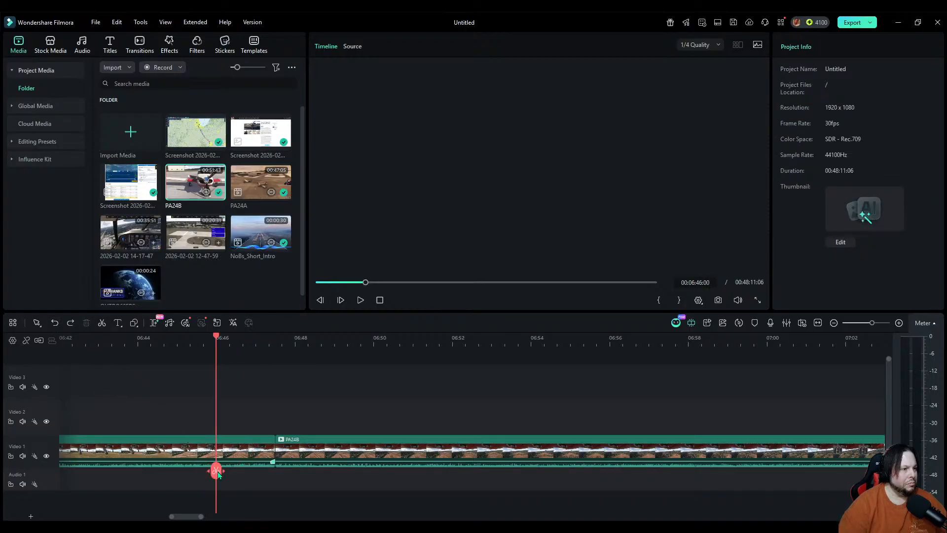
Step: Rename the short PA24B piece directly after clip G as TA
click(833, 322)
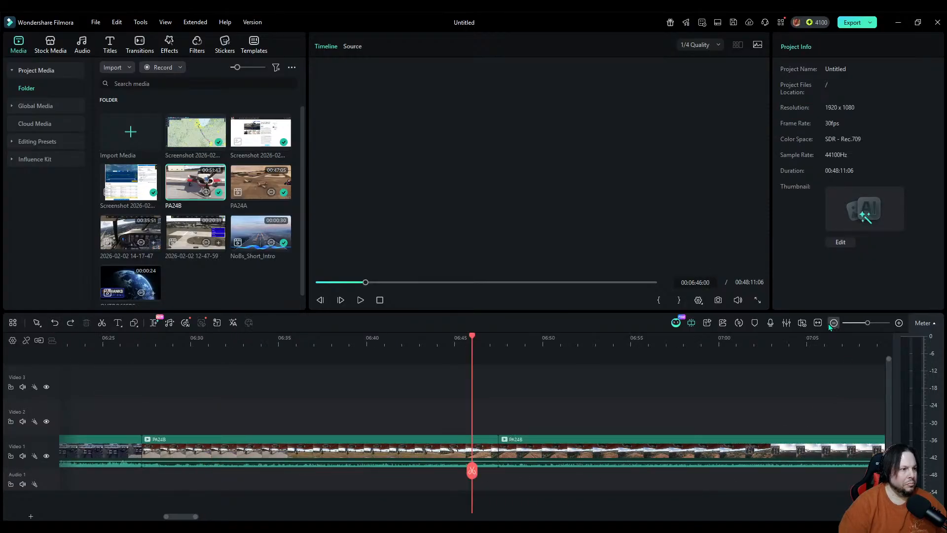
click(414, 458)
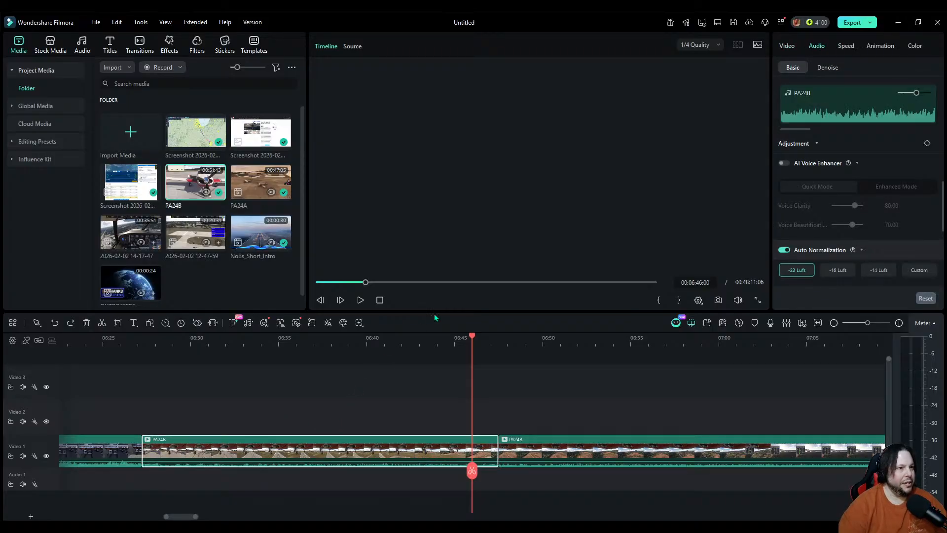
click(519, 280)
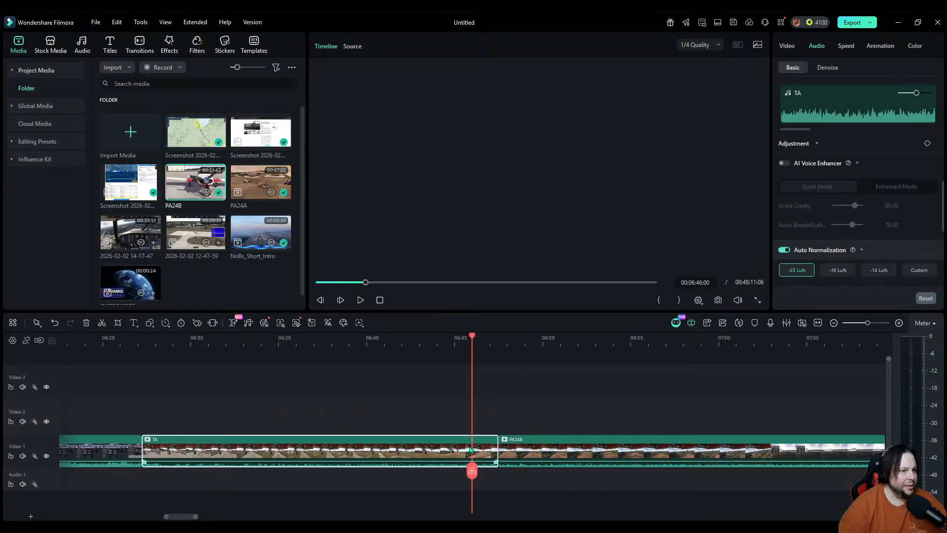
Step: Scrub through the PA24B footage after clip TA and split the clip at 00:07:40:27
drag(473, 472, 699, 441)
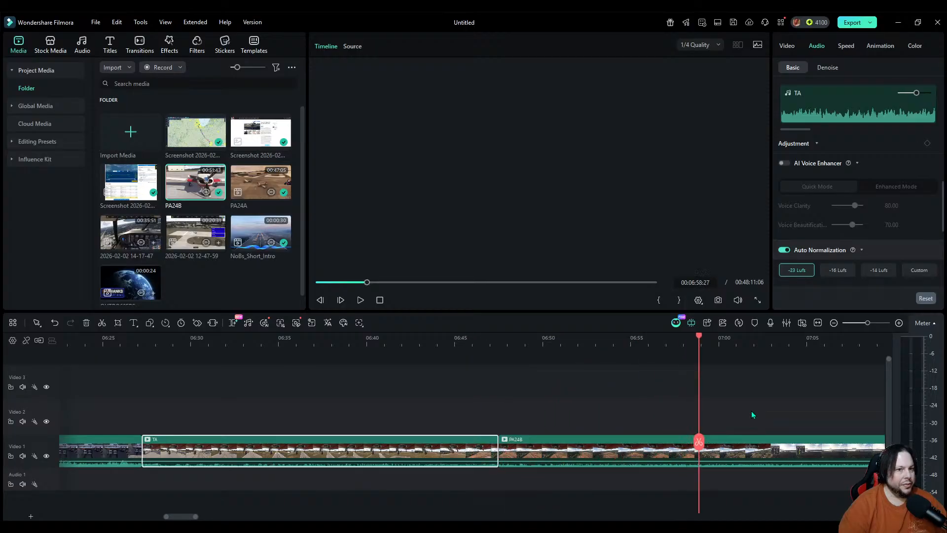
click(833, 322)
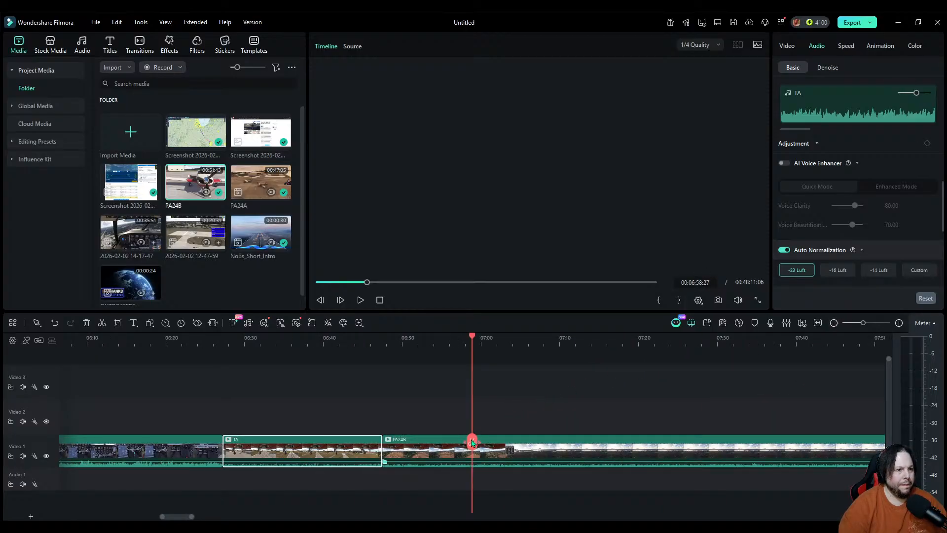
drag(471, 441, 808, 443)
drag(807, 441, 803, 442)
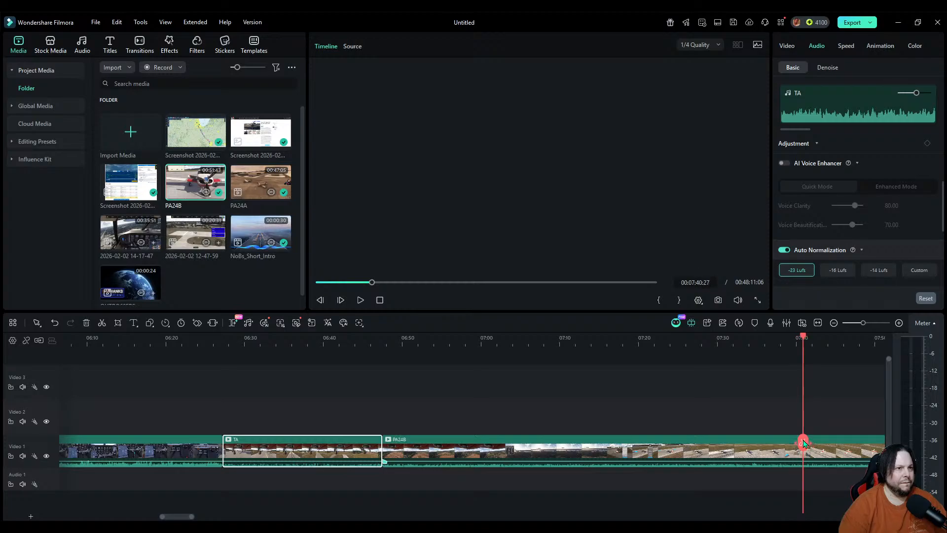
click(834, 322)
click(427, 446)
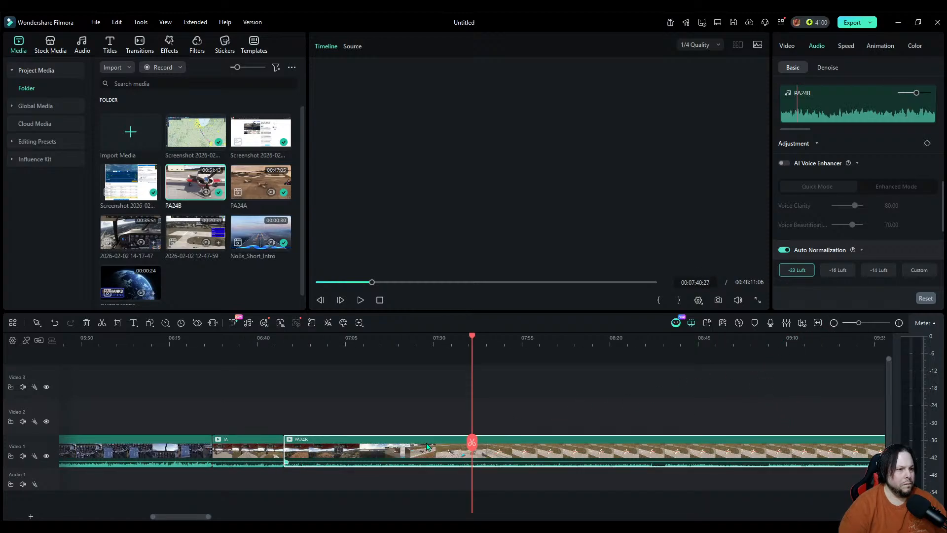
click(472, 443)
Step: Delete the PA24B section between clip TA and the cut, and move the remaining PA24B clip up against TA
click(437, 447)
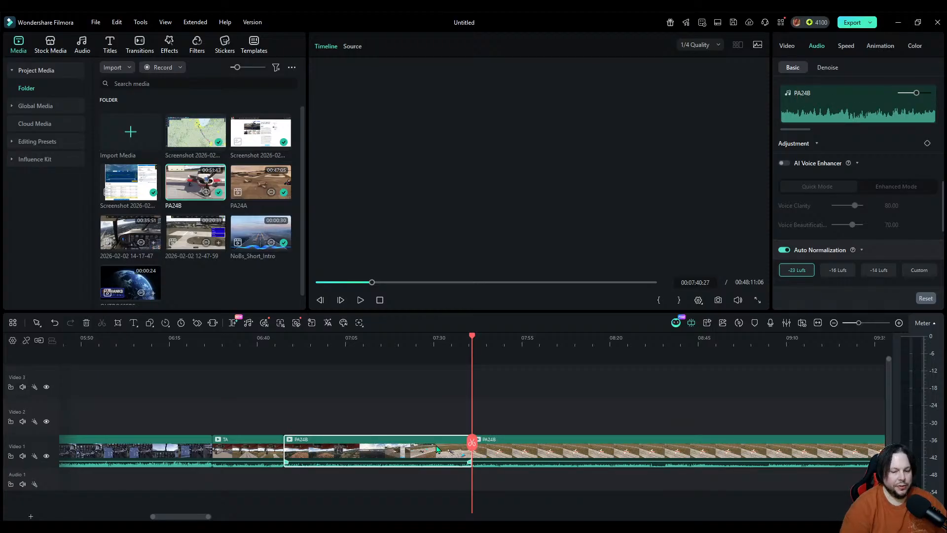
key(Delete)
drag(509, 446, 325, 458)
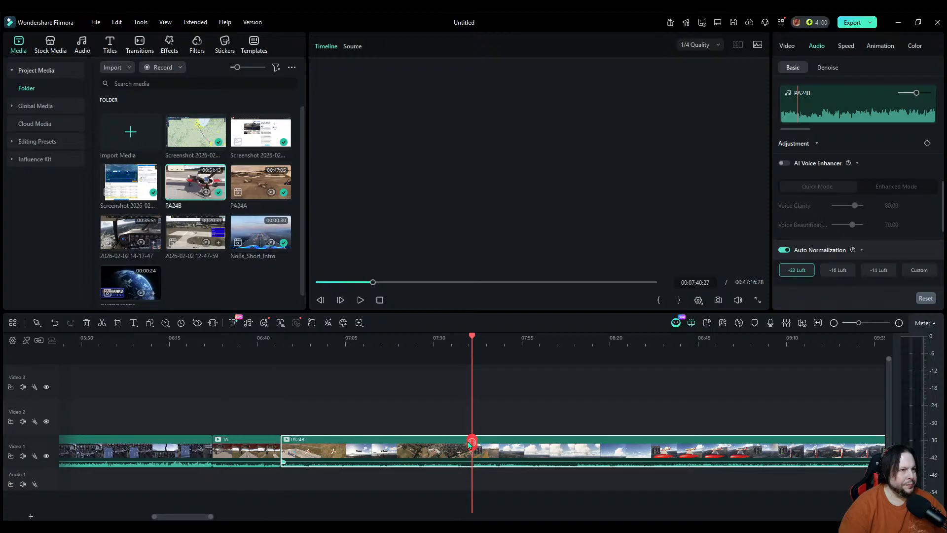
drag(469, 444, 445, 447)
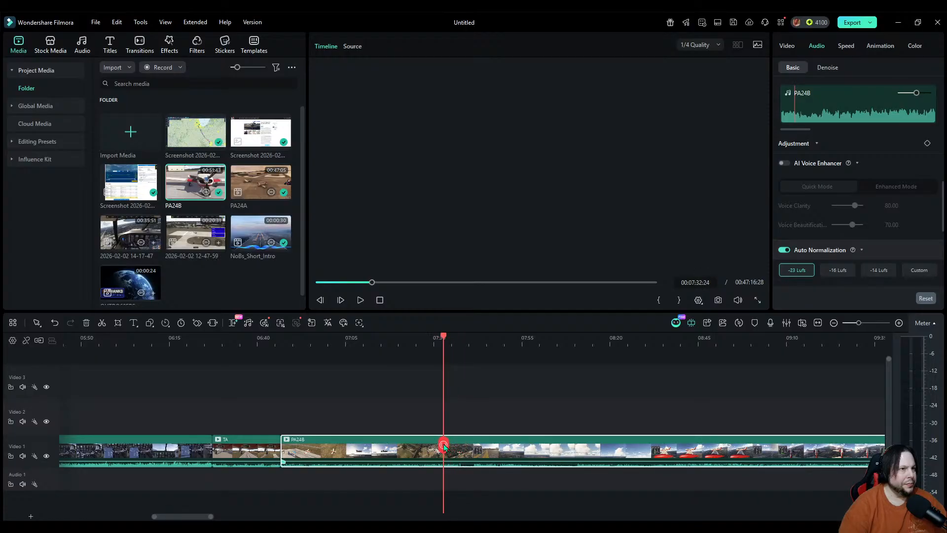
click(442, 447)
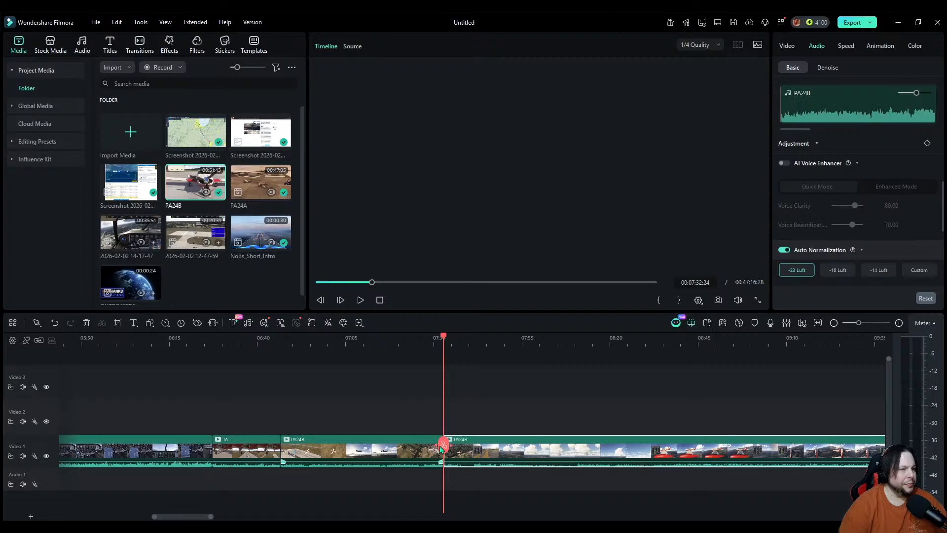
click(55, 323)
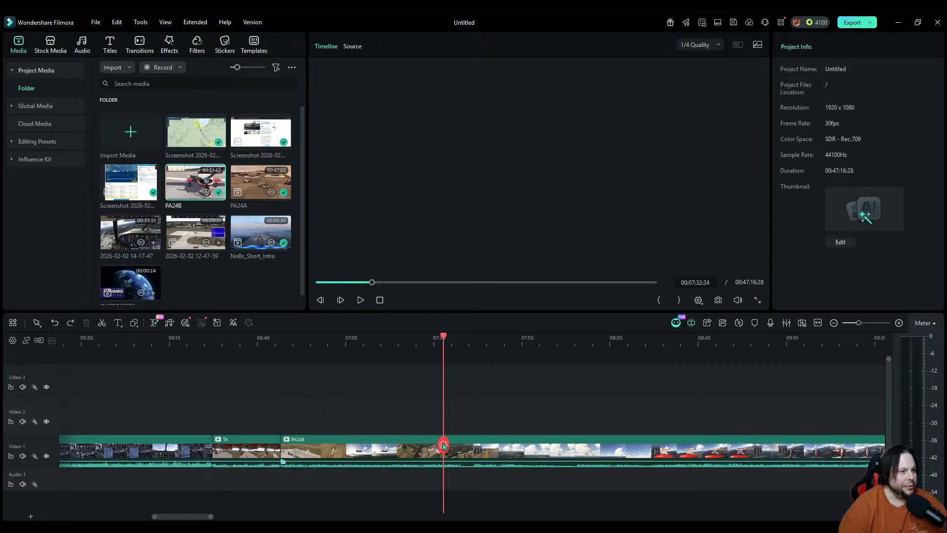
Step: Split the PA24B clip at 00:07:35:06 and rename the piece directly after clip TA as TB
drag(445, 446, 452, 445)
click(423, 449)
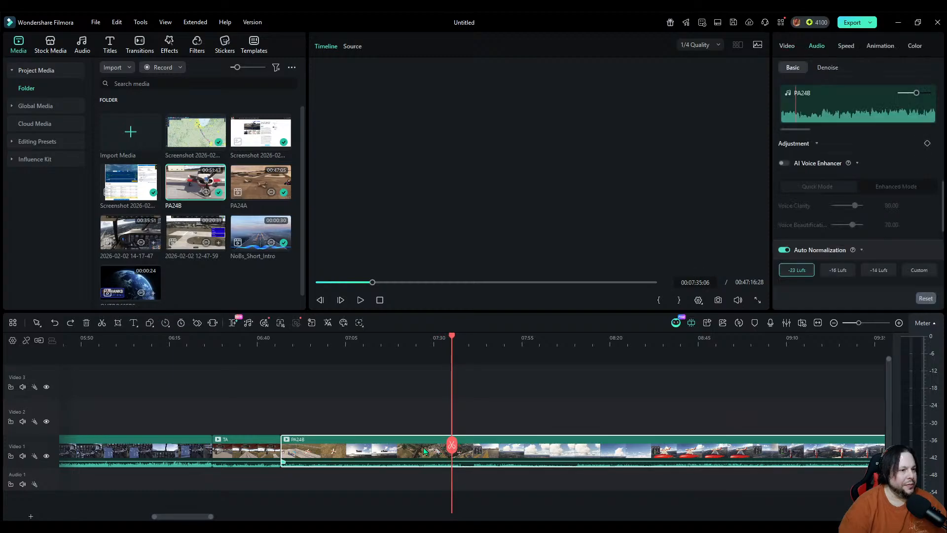
click(449, 447)
click(405, 450)
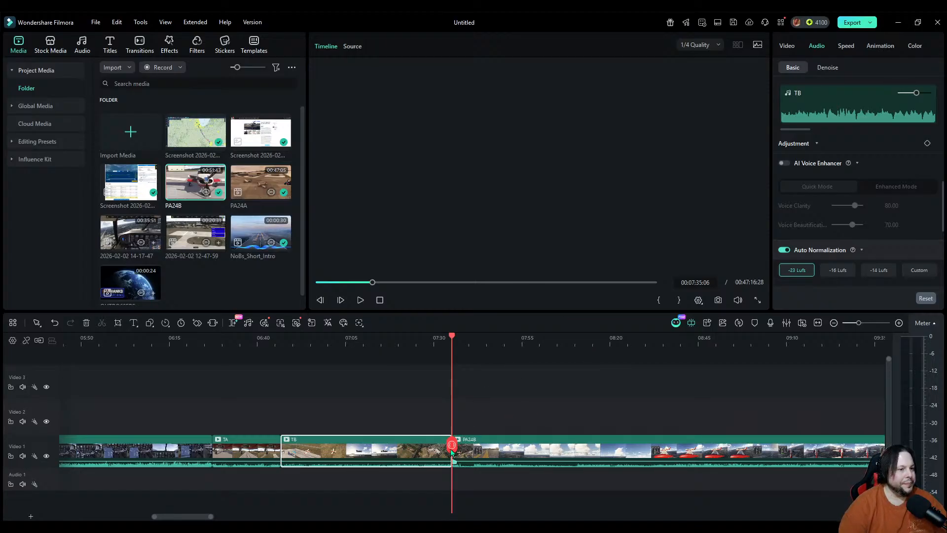
Step: Split the PA24B clip at 00:07:42:18 and delete the short piece between clip TB and the cut
drag(452, 446, 674, 459)
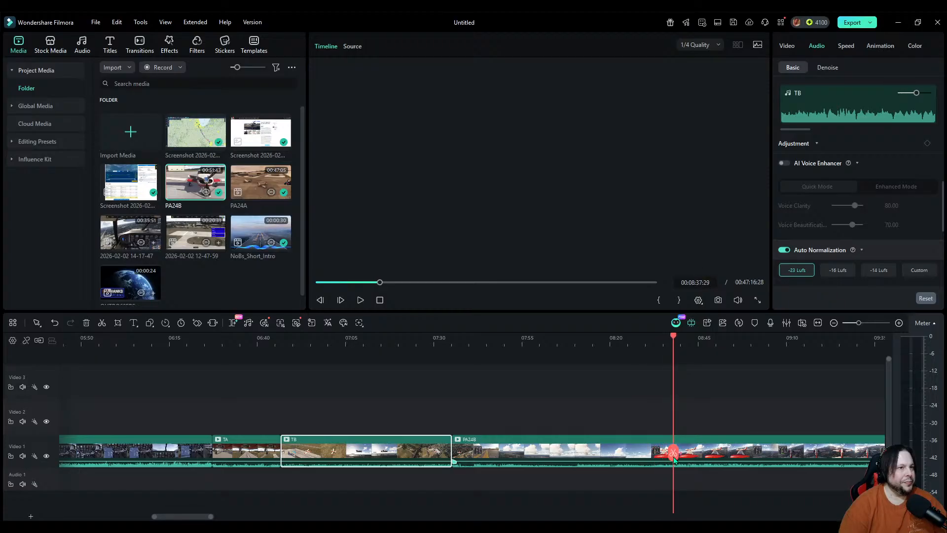
click(616, 461)
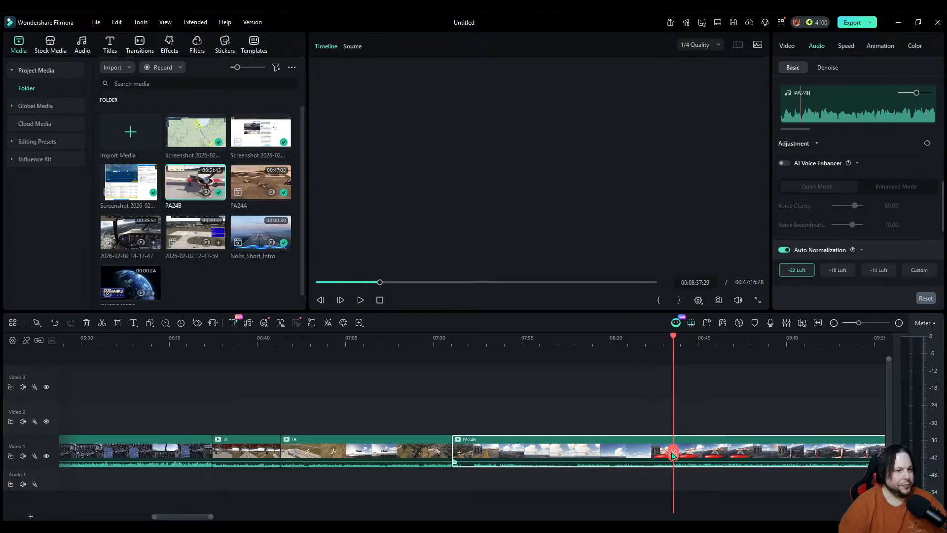
drag(674, 455, 479, 460)
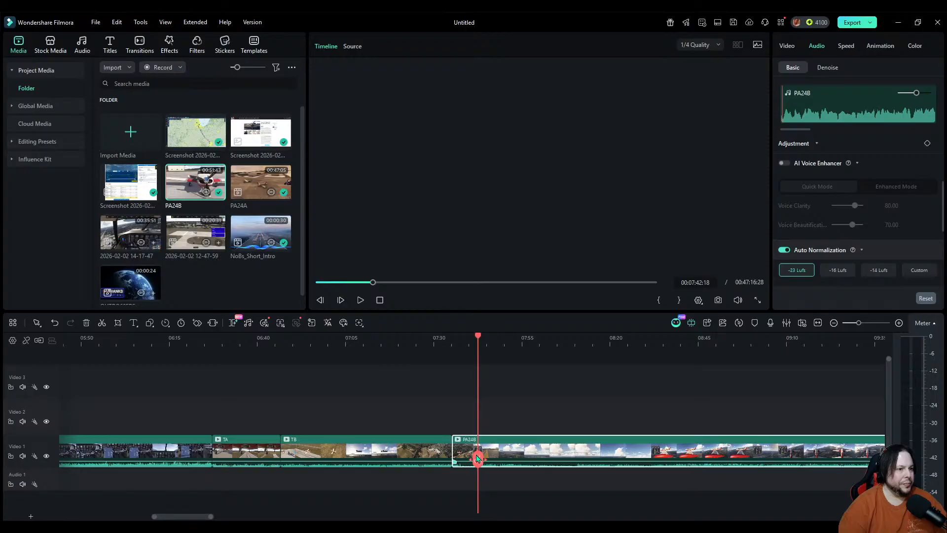
click(477, 458)
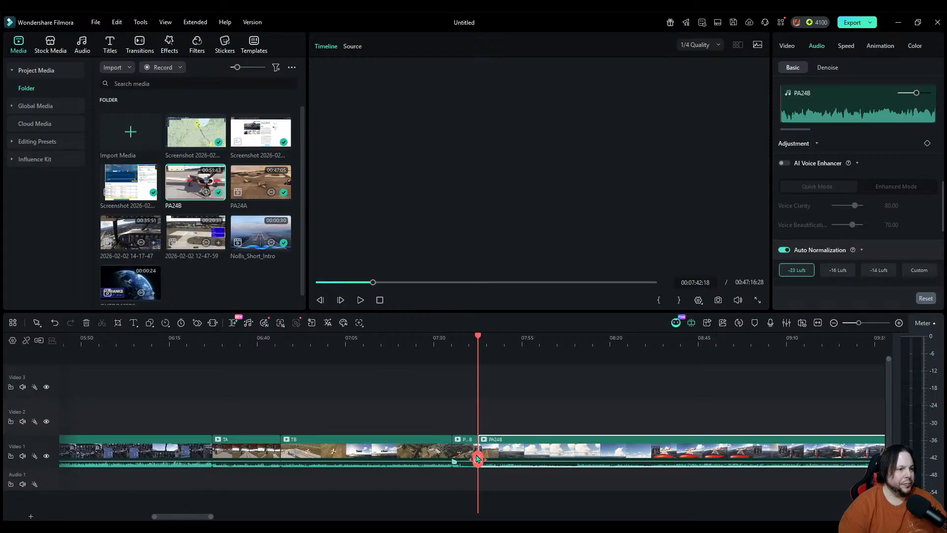
drag(477, 459, 510, 459)
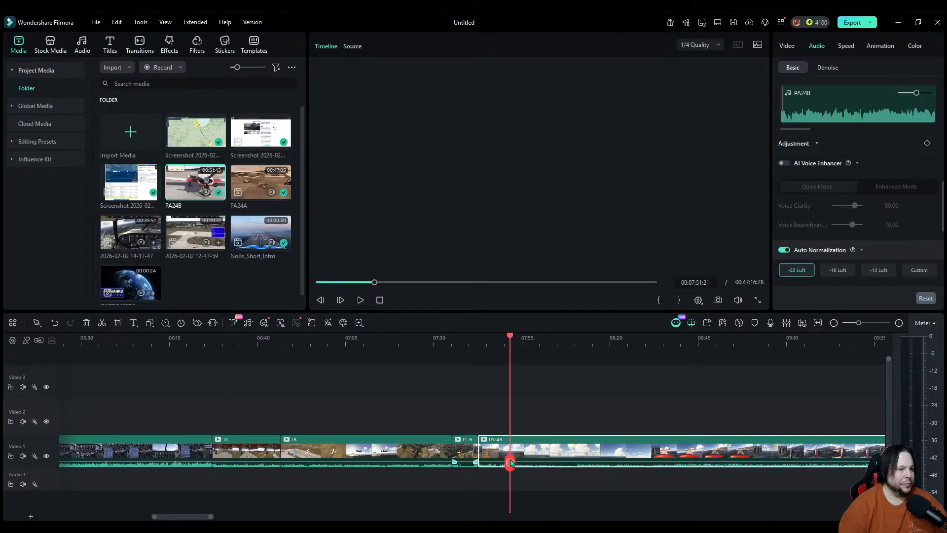
click(458, 443)
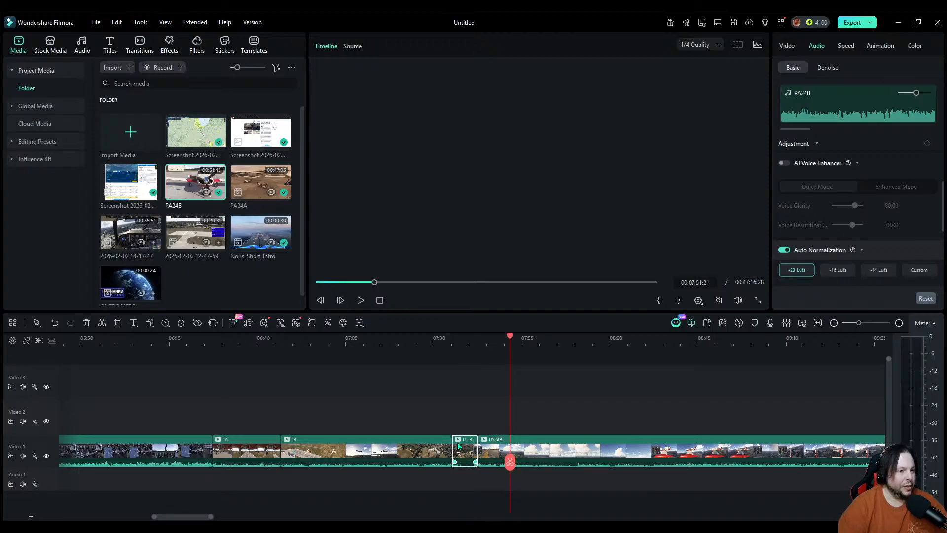
key(Delete)
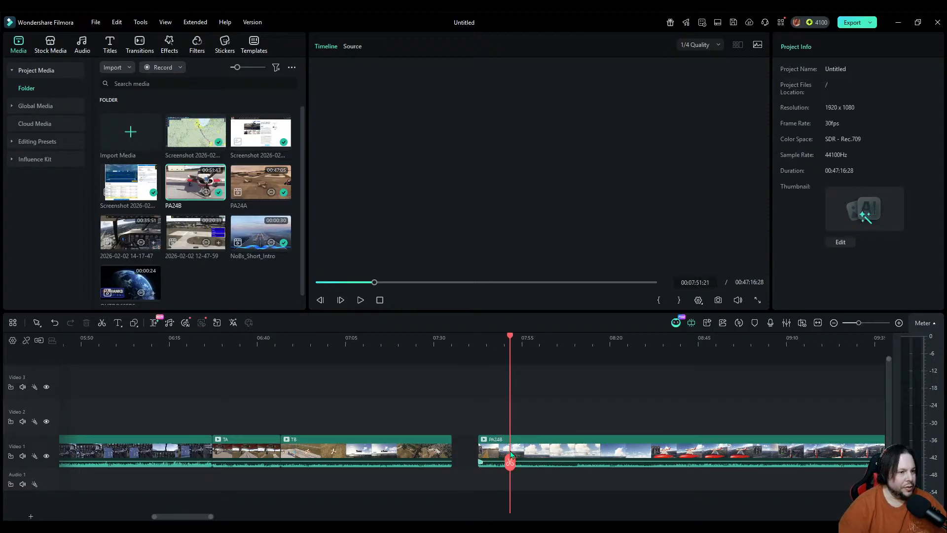
Step: Scrub further through the remaining PA24B clip and split it at 00:08:00:19
drag(513, 461, 541, 459)
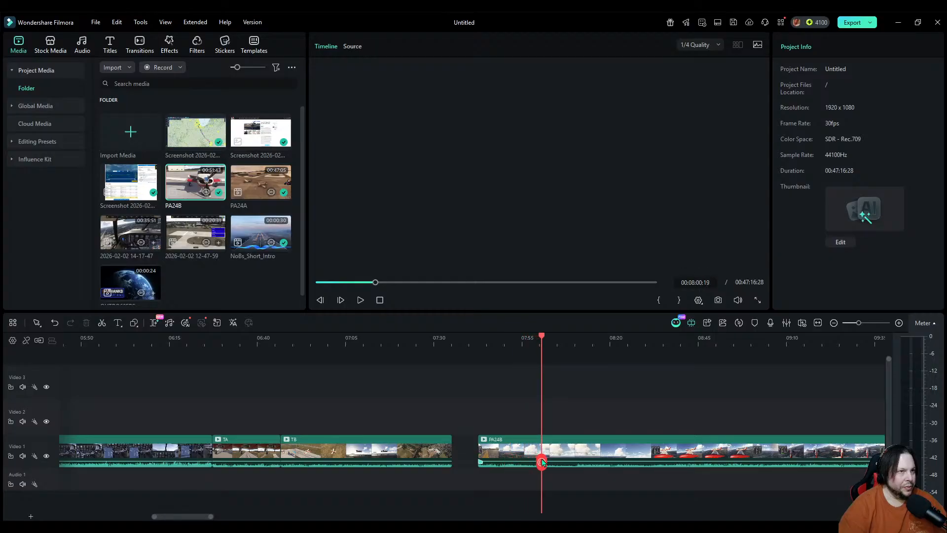
click(520, 448)
click(541, 461)
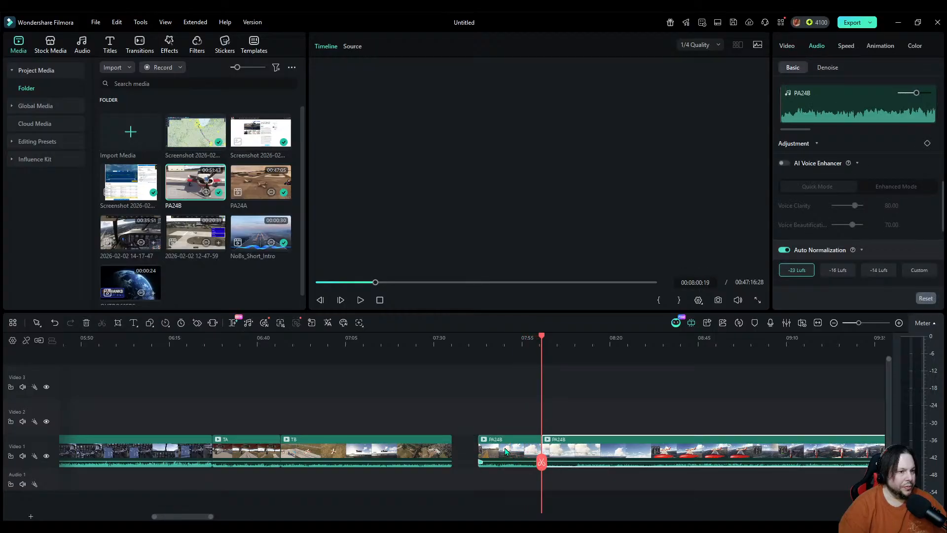
Step: Rename the PA24B piece before the cut as TC and move it up against the end of clip TB
click(504, 451)
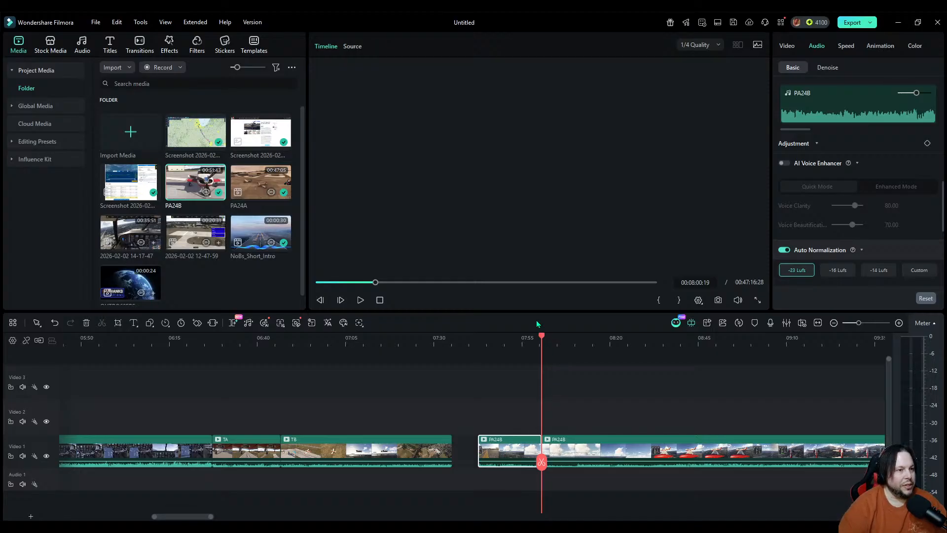
click(525, 284)
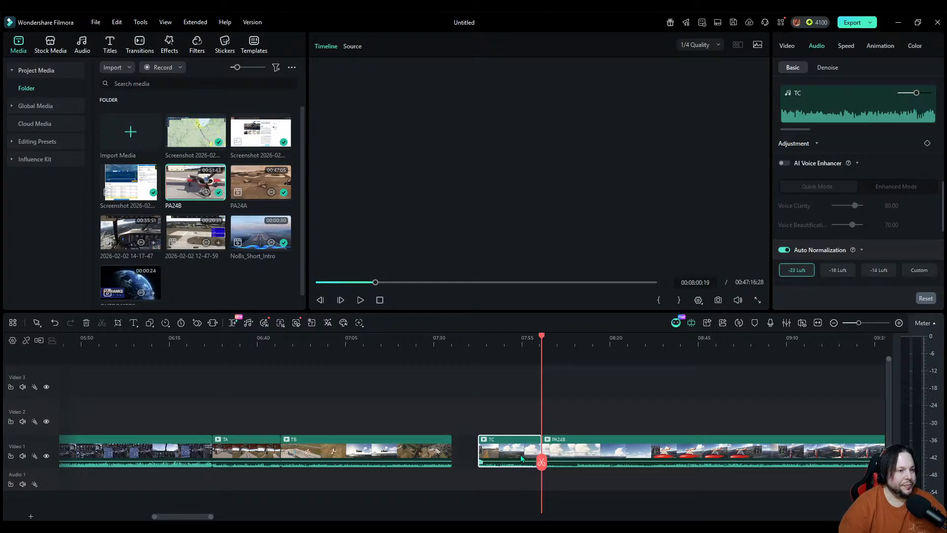
drag(521, 458, 494, 455)
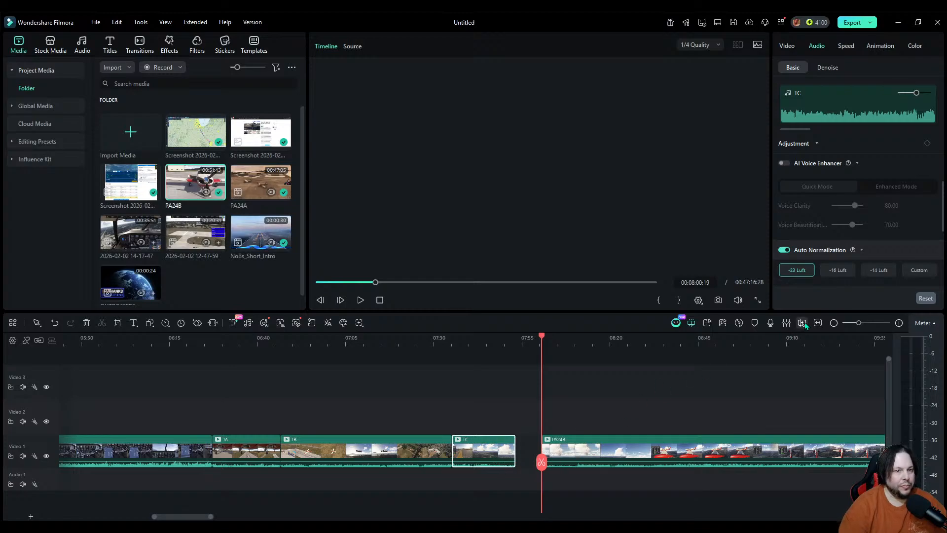
Step: Move the remaining PA24B clip later on Video 1 and place the PA24A clip on Video 2 starting at 00:08:24:26
click(833, 322)
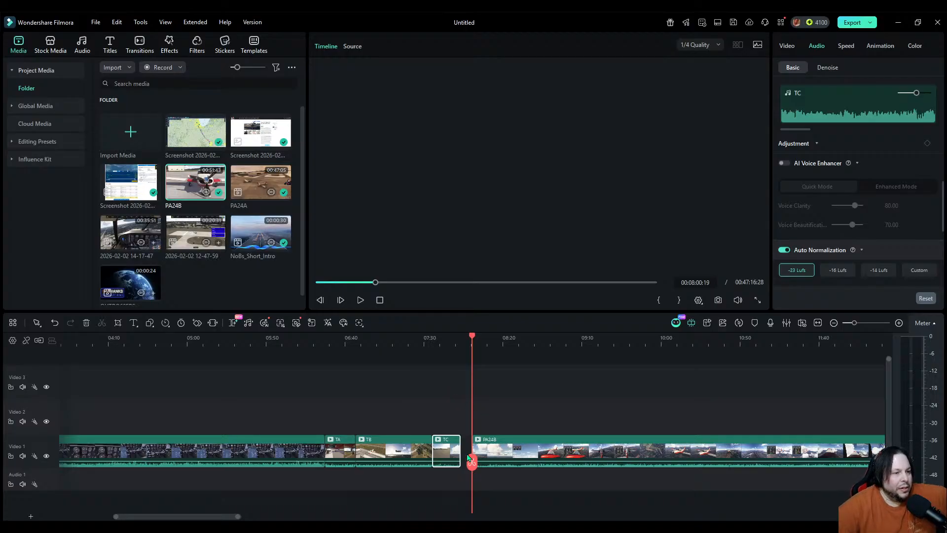
drag(468, 459, 510, 466)
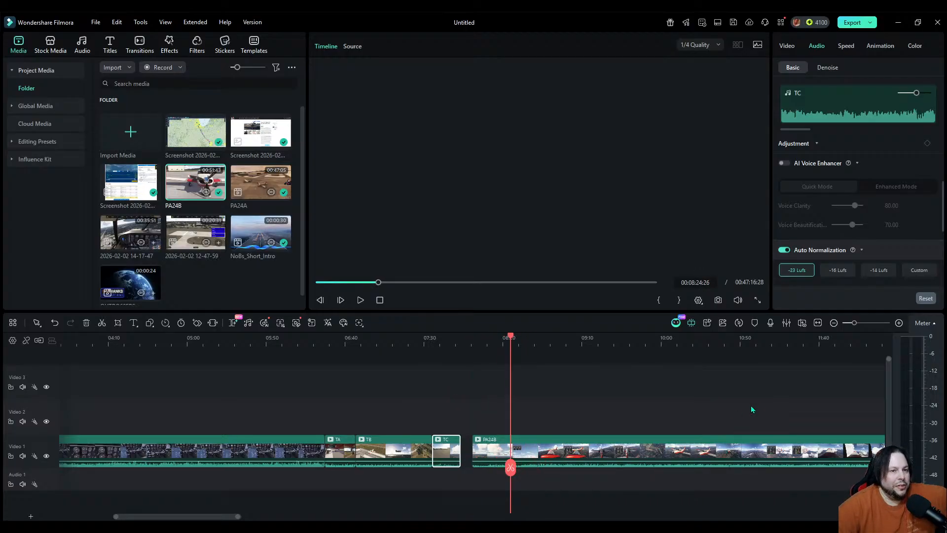
click(833, 323)
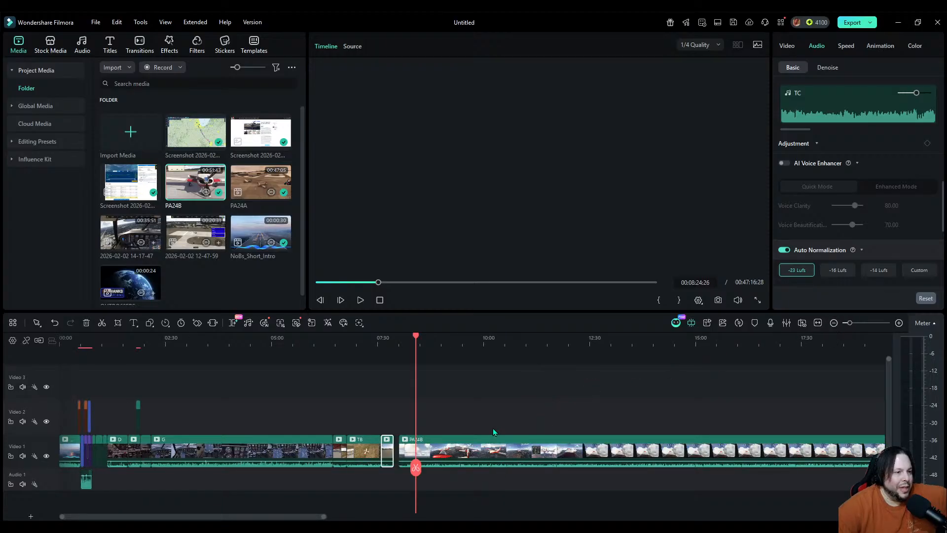
click(834, 323)
click(374, 464)
drag(373, 464, 500, 464)
drag(578, 428, 277, 433)
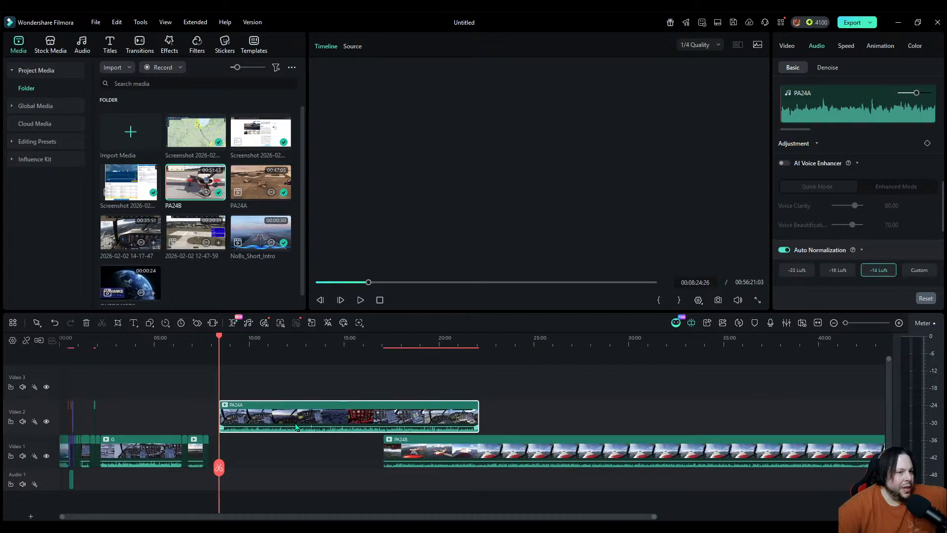
Step: Move the PA24A clip on Video 2 so it starts directly above the beginning of clip TA
click(898, 323)
click(899, 323)
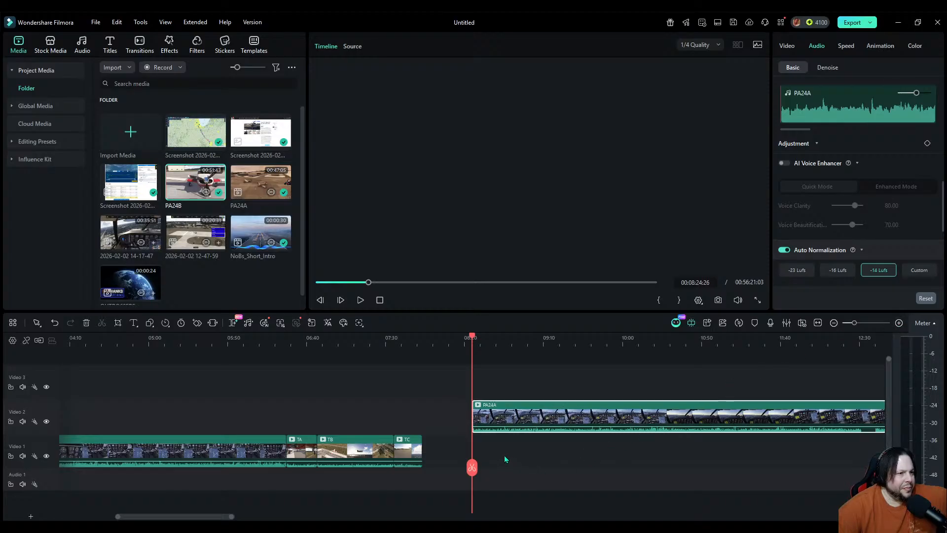
drag(471, 467, 286, 478)
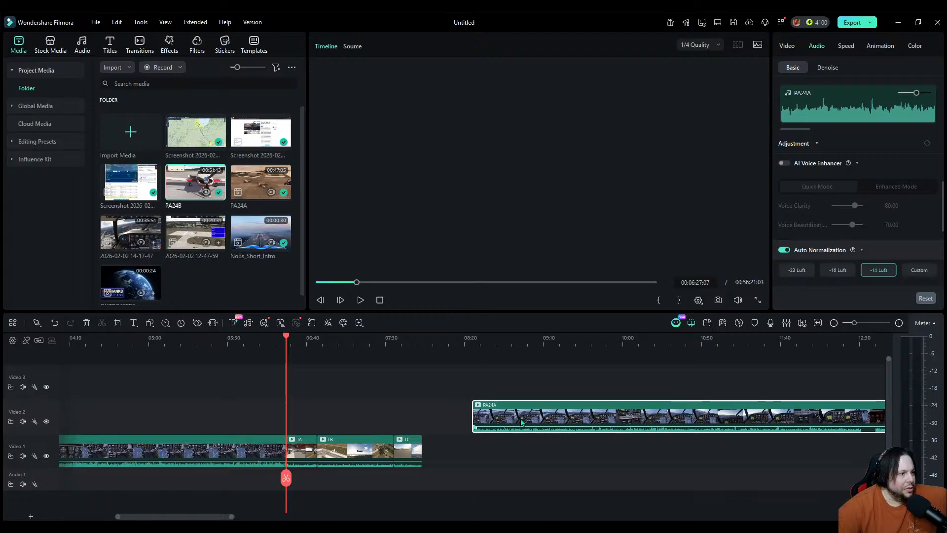
drag(521, 422, 335, 428)
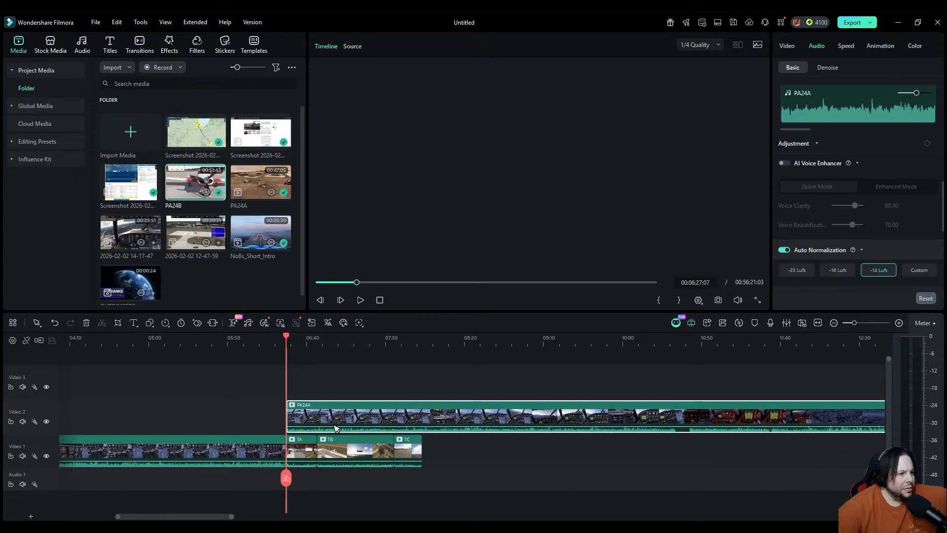
Step: Split the PA24A clip at the end of clip TC, 00:07:53:07, and move its remainder to about 10:50 on Video 2
drag(288, 478, 423, 479)
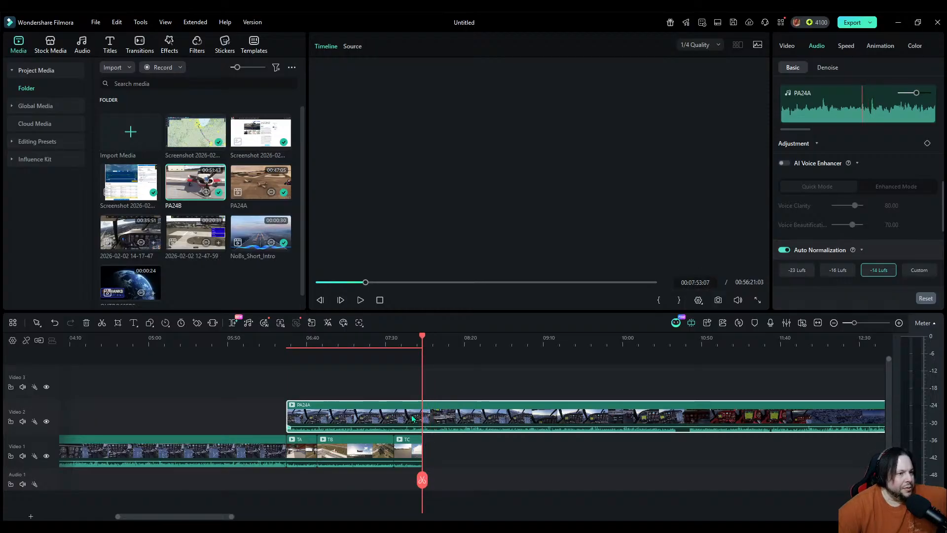
click(422, 479)
drag(453, 424, 717, 417)
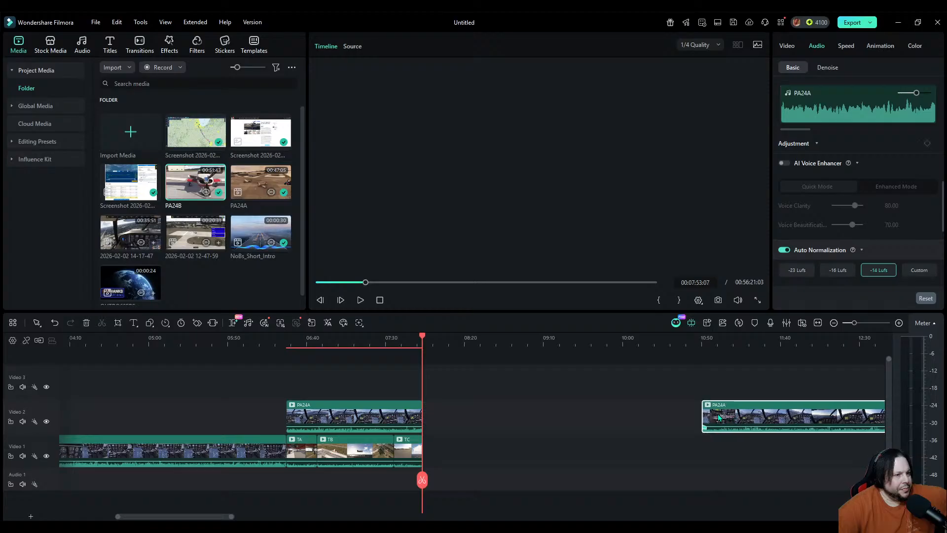
Step: Detach the audio from the PA24A piece above clips TA to TC and select the detached audio clip
click(362, 422)
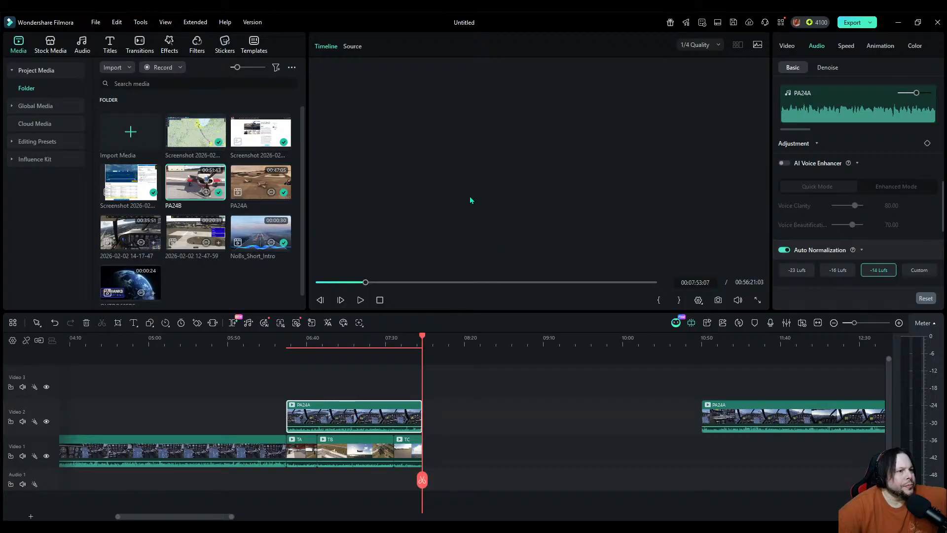
key(ctrl+alt+d)
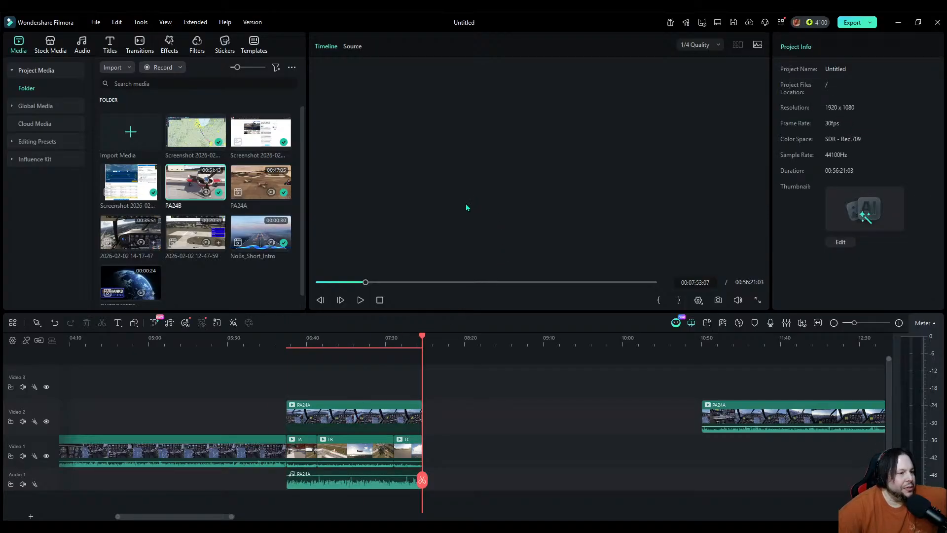
click(382, 488)
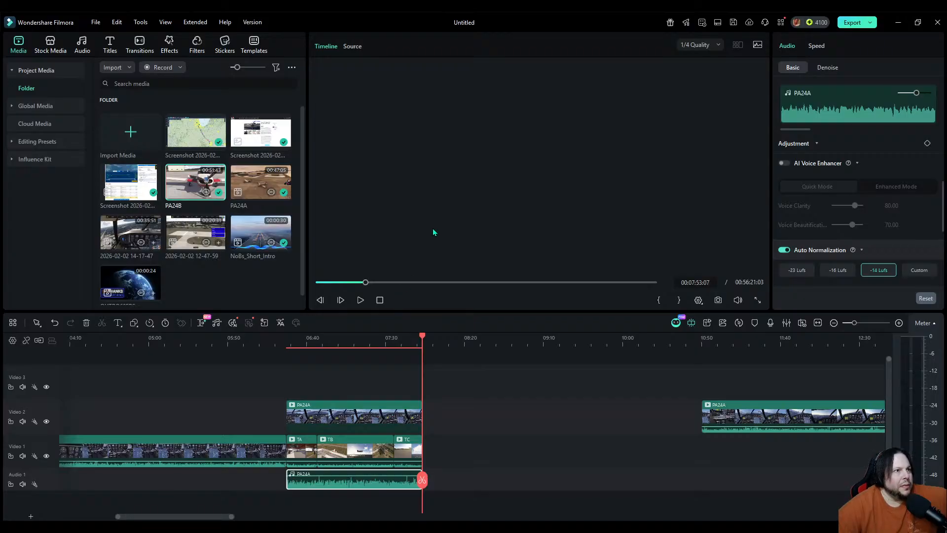
Step: Paste a copy of the detached PA24A audio at 00:07:53:07 and move clips TA to TC directly above the copy
key(ctrl+v)
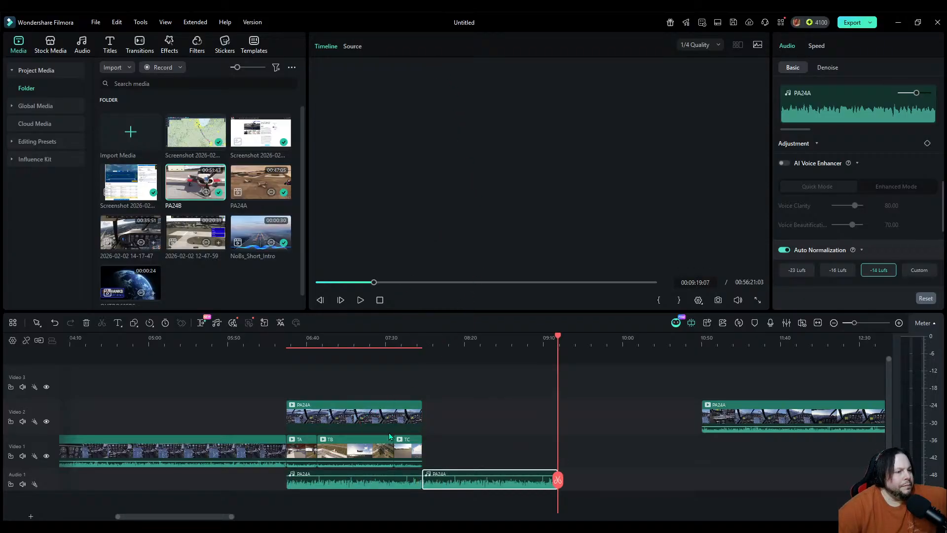
mouse_move(438, 443)
mouse_down()
mouse_move(305, 446)
mouse_move(450, 443)
mouse_move(441, 438)
mouse_up()
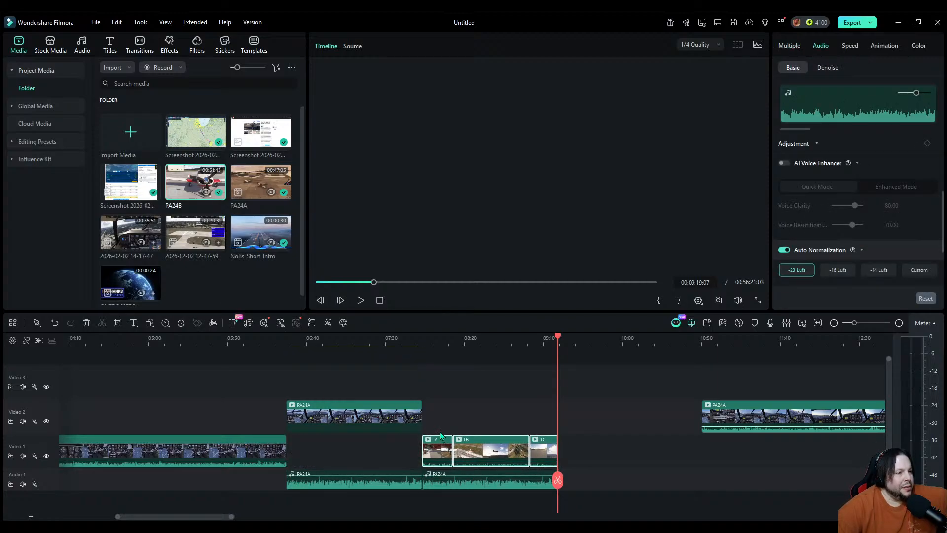
Step: Move both PA24A pieces from Video 2 to Video 1, placing one directly before TA and the other directly after TC
drag(395, 412, 395, 455)
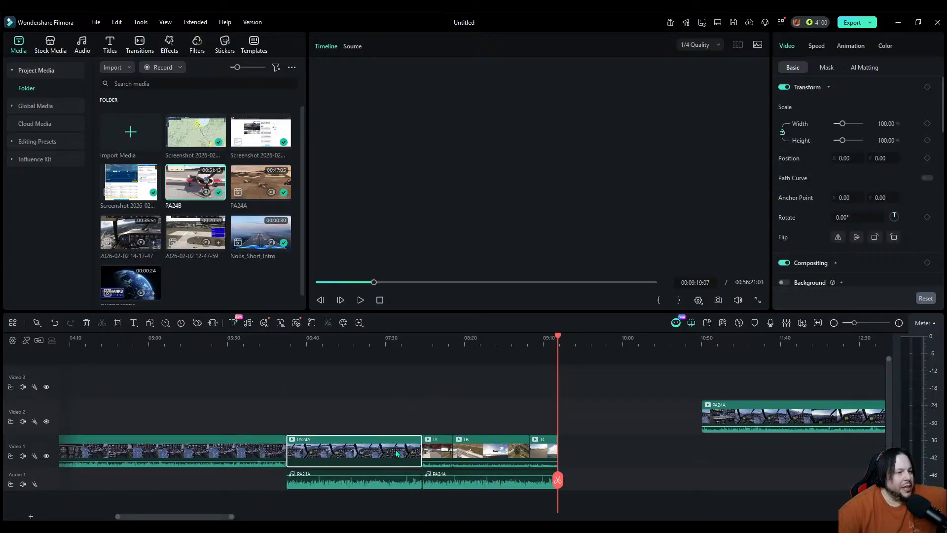
drag(715, 406, 288, 489)
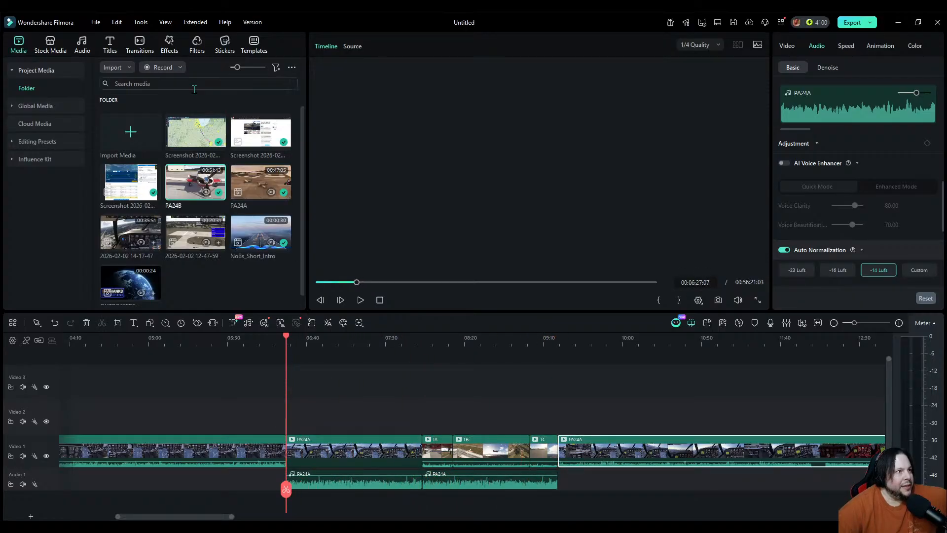
Step: Play the PA24A segment from 00:06:27:07 to find the switch to the external view and add a marker at 00:07:09:12
click(360, 300)
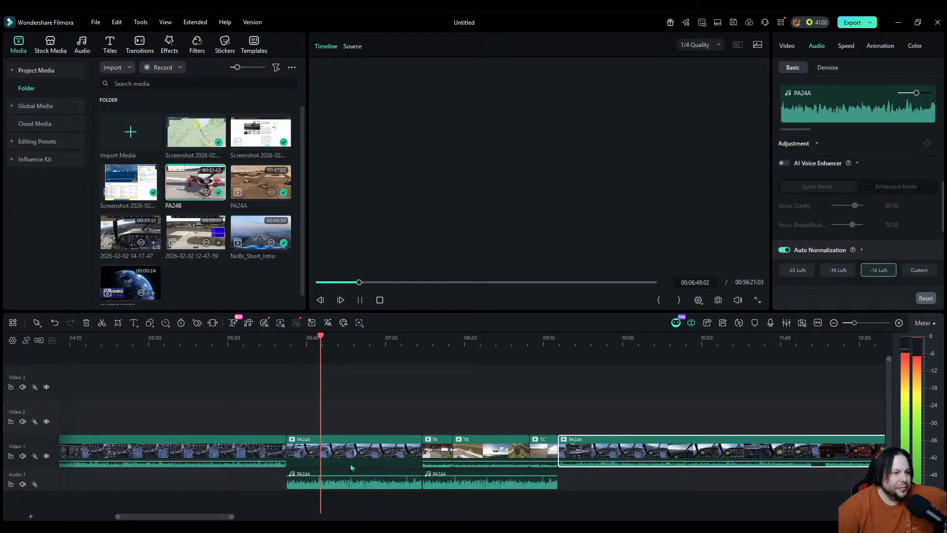
click(360, 301)
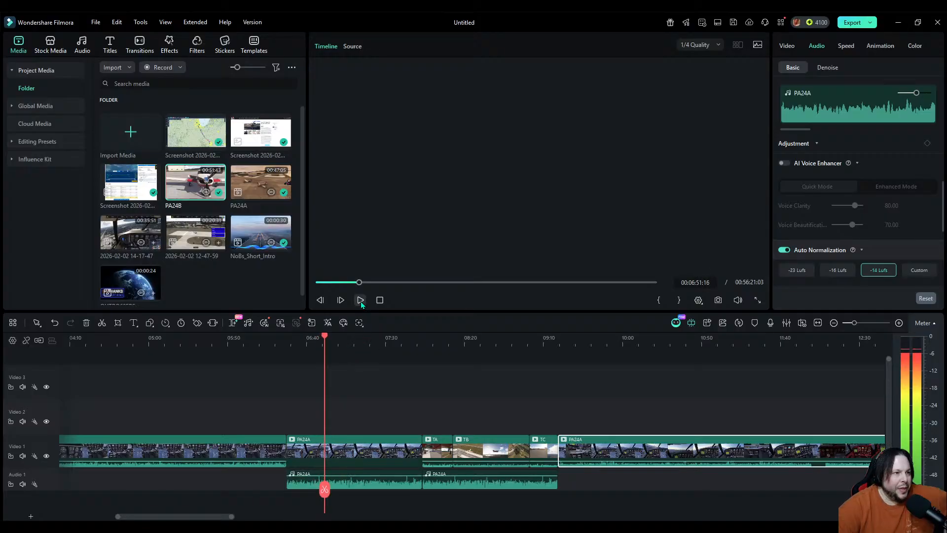
click(899, 323)
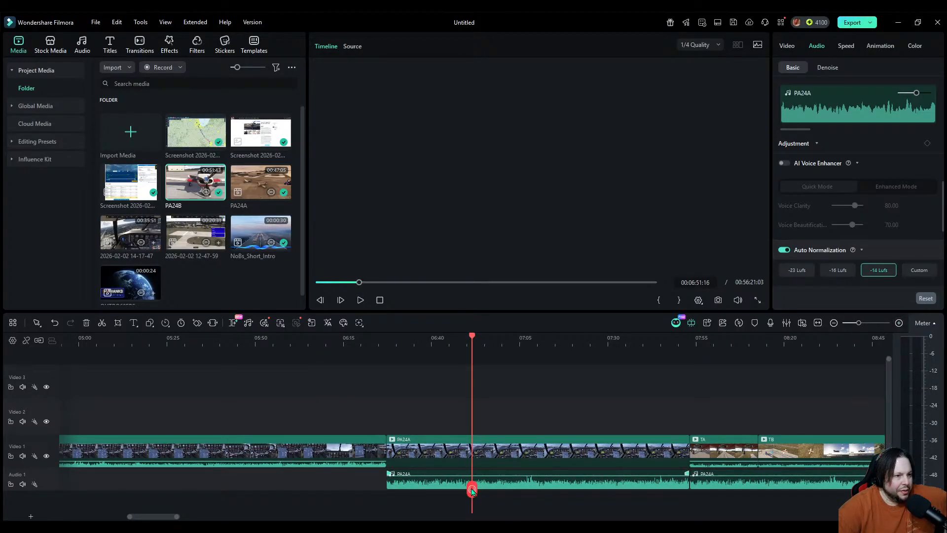
drag(472, 489, 459, 490)
click(360, 300)
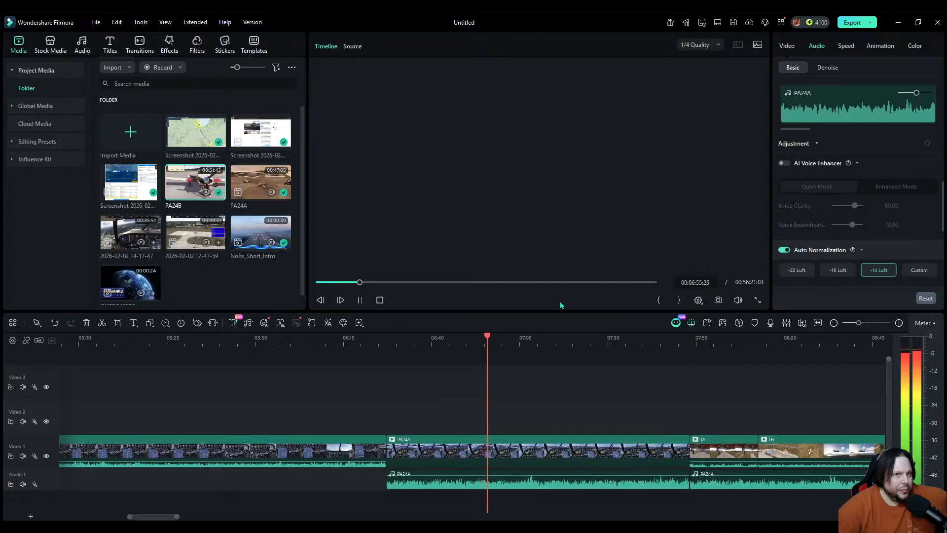
click(834, 323)
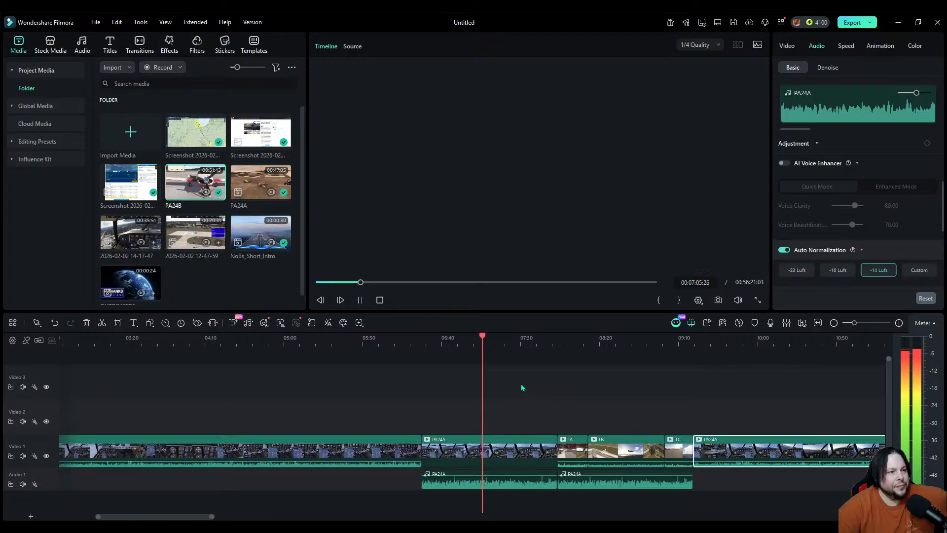
click(360, 300)
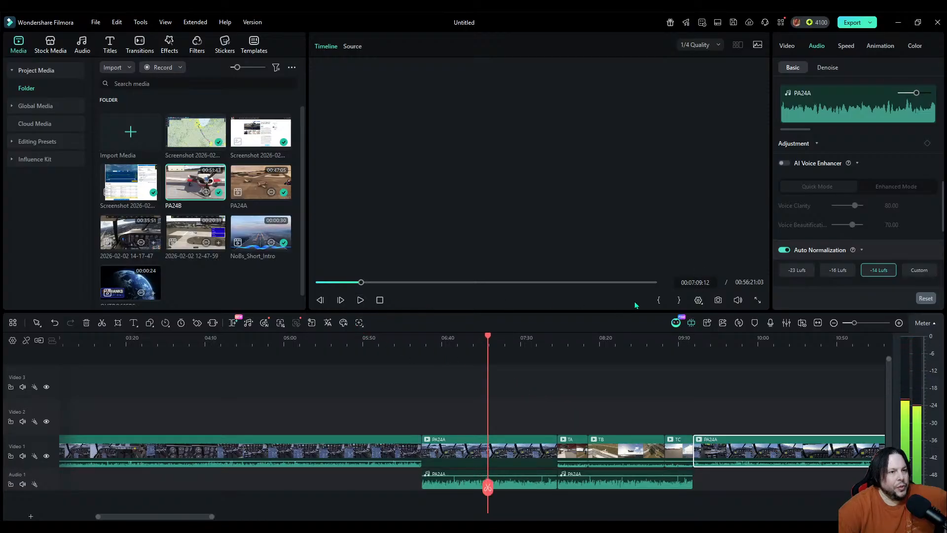
click(754, 321)
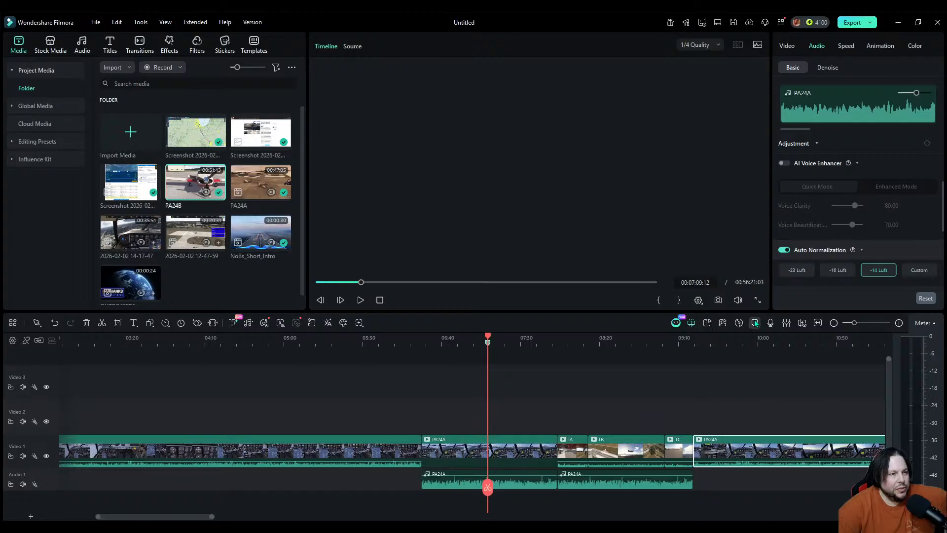
Step: Split the PA24A segment at the marker, move its second half to Video 2 at about 09:19, and start clips TA to TC at the marker
click(474, 457)
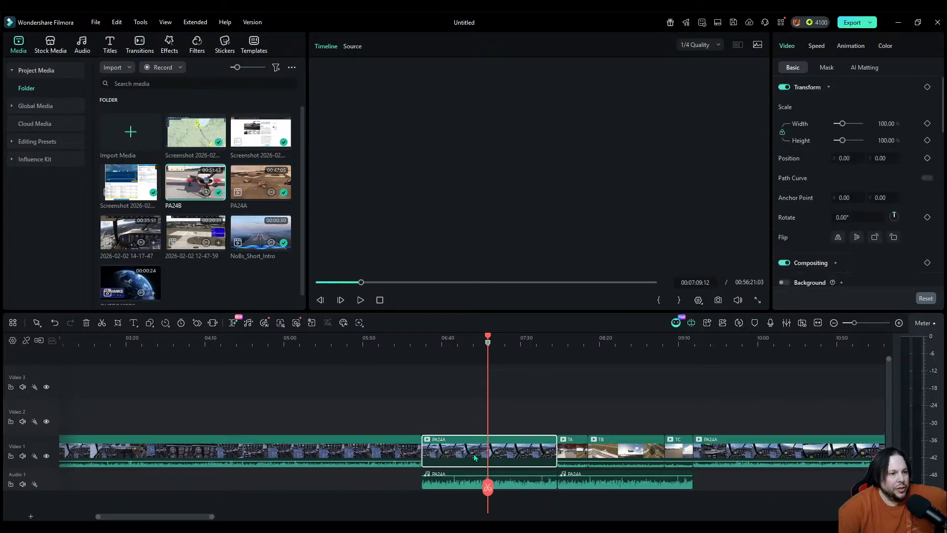
key(ctrl+b)
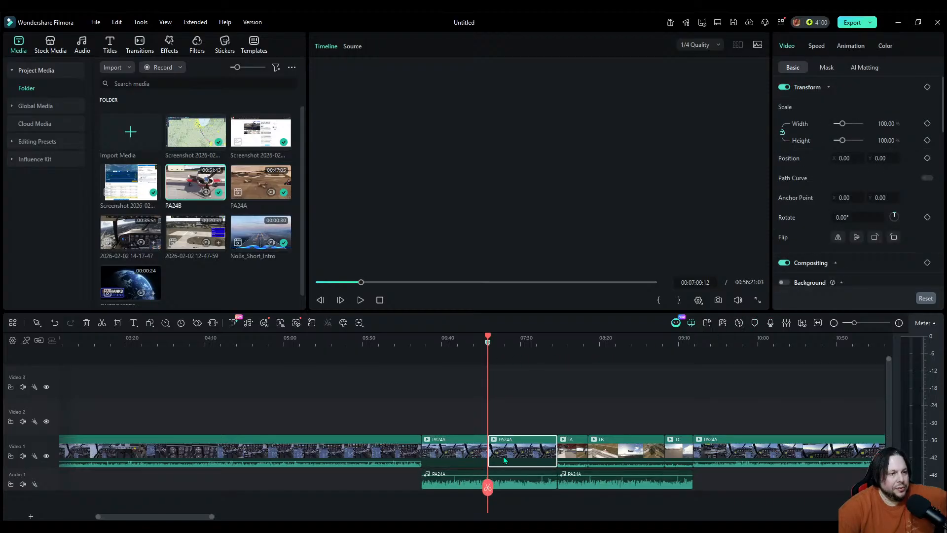
mouse_move(502, 455)
mouse_down()
mouse_move(530, 417)
mouse_move(655, 382)
mouse_move(724, 418)
mouse_move(672, 422)
mouse_move(646, 451)
mouse_move(510, 456)
mouse_up()
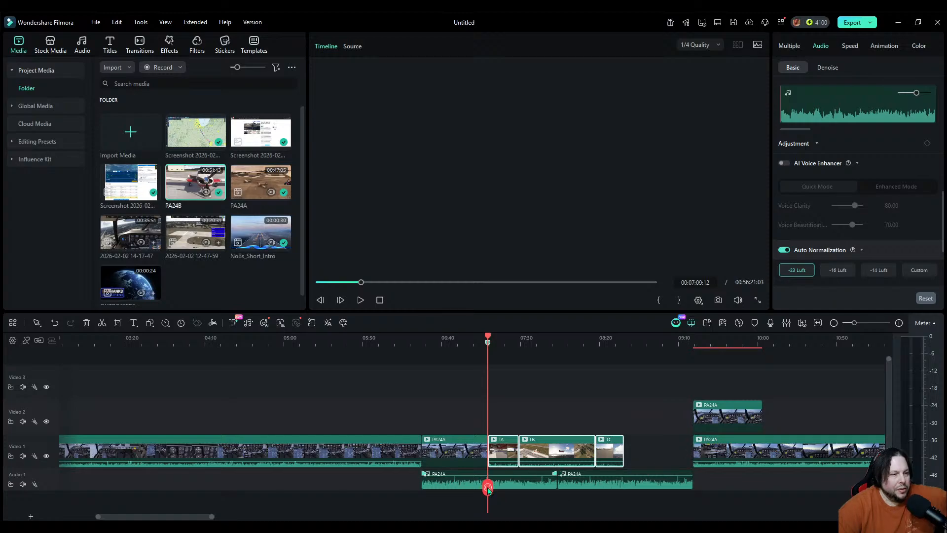
Step: Listen through the copied PA24A audio to find a cut point, split it at 00:08:30:14, and delete the part before the cut
drag(487, 489, 585, 492)
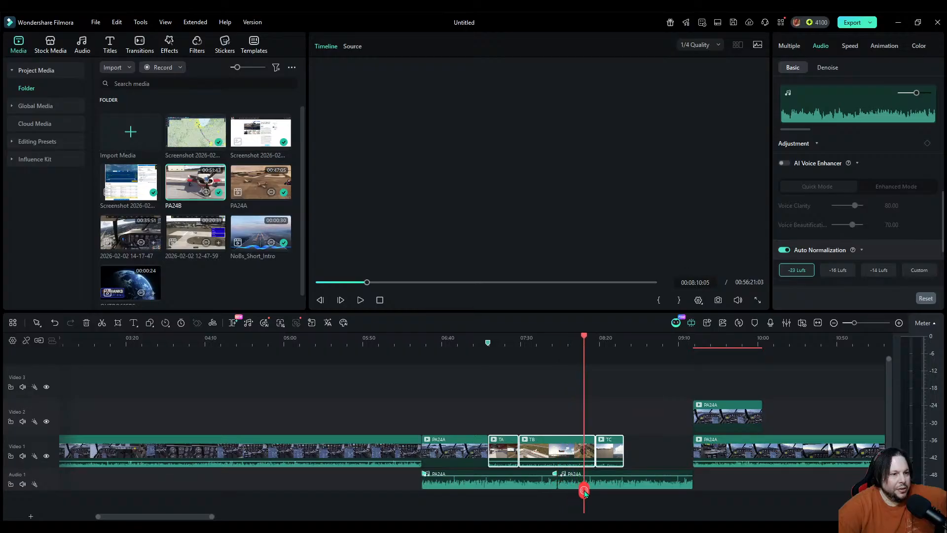
click(598, 481)
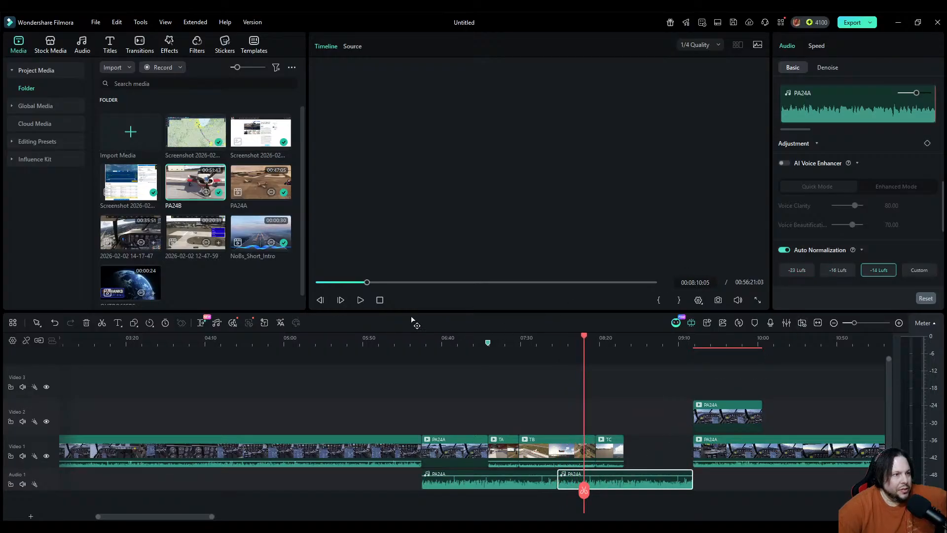
click(361, 301)
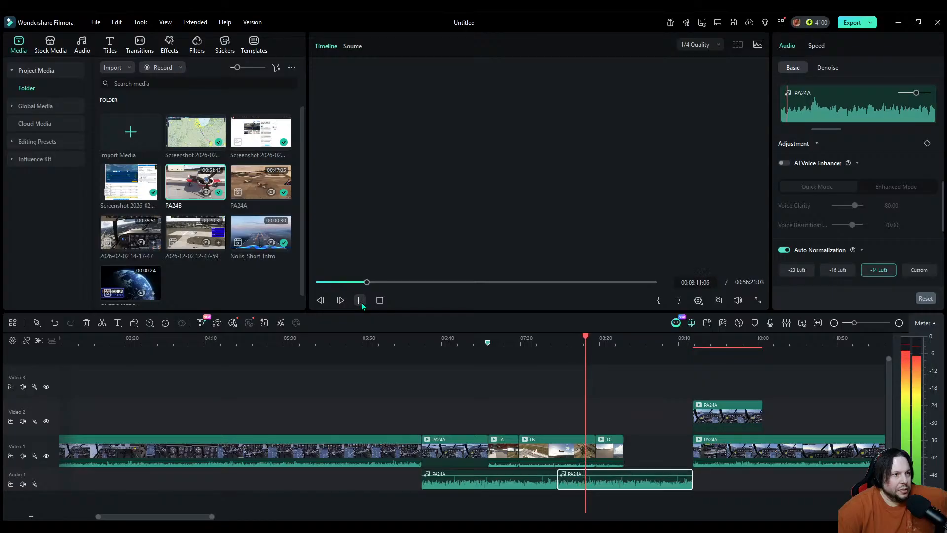
click(361, 300)
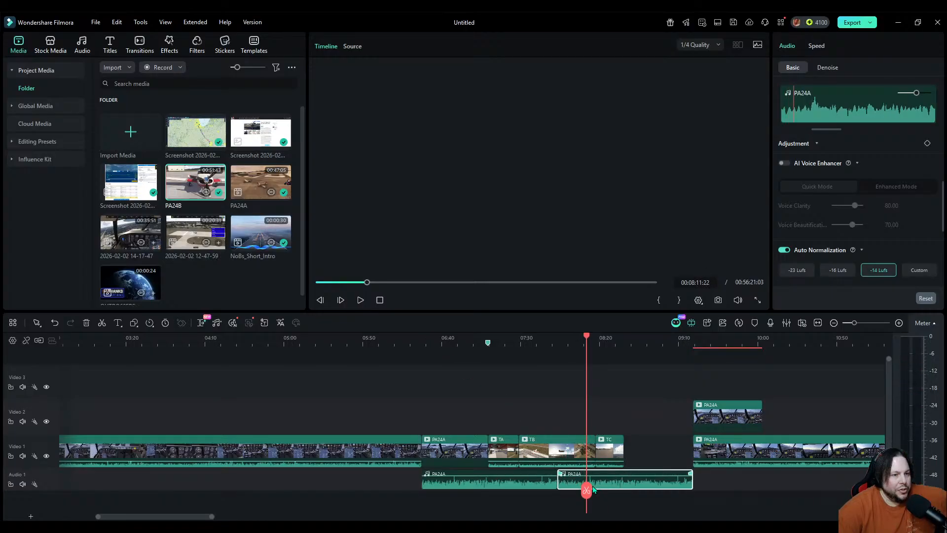
drag(592, 490, 614, 489)
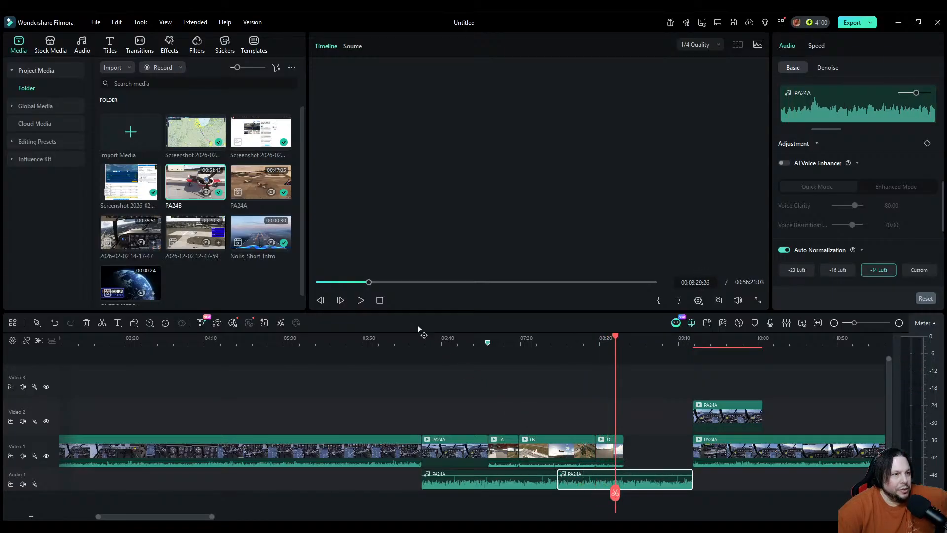
click(360, 300)
key(space)
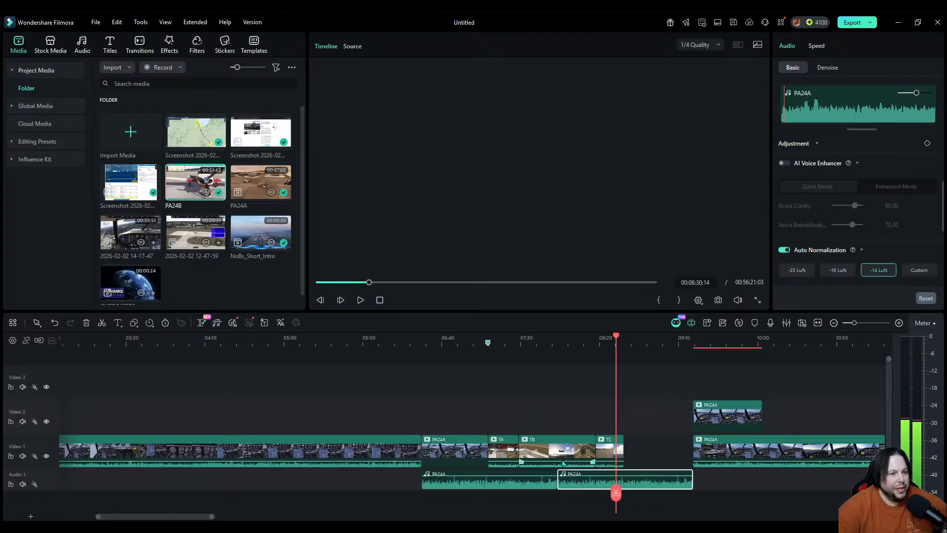
click(616, 492)
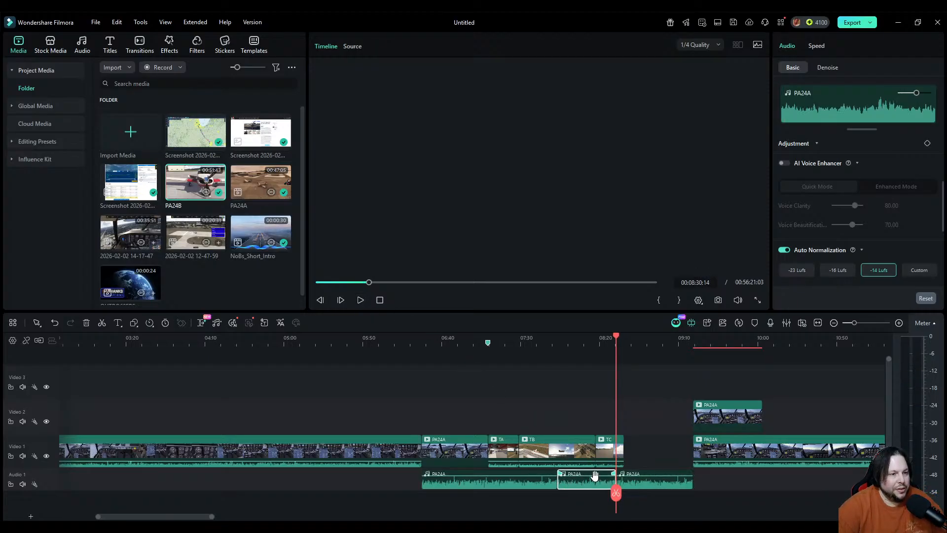
key(Delete)
Step: Close the gap on Audio 1 and cut off the second PA24A audio piece at the end of TC, 00:08:35:12
mouse_move(632, 485)
mouse_down()
mouse_move(569, 486)
mouse_move(625, 495)
mouse_up()
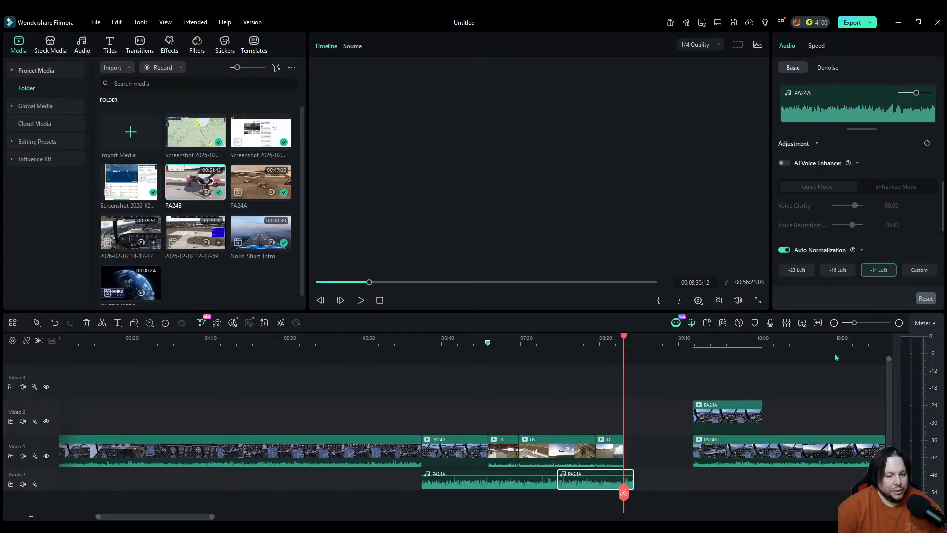
scroll(835, 358, up, 5)
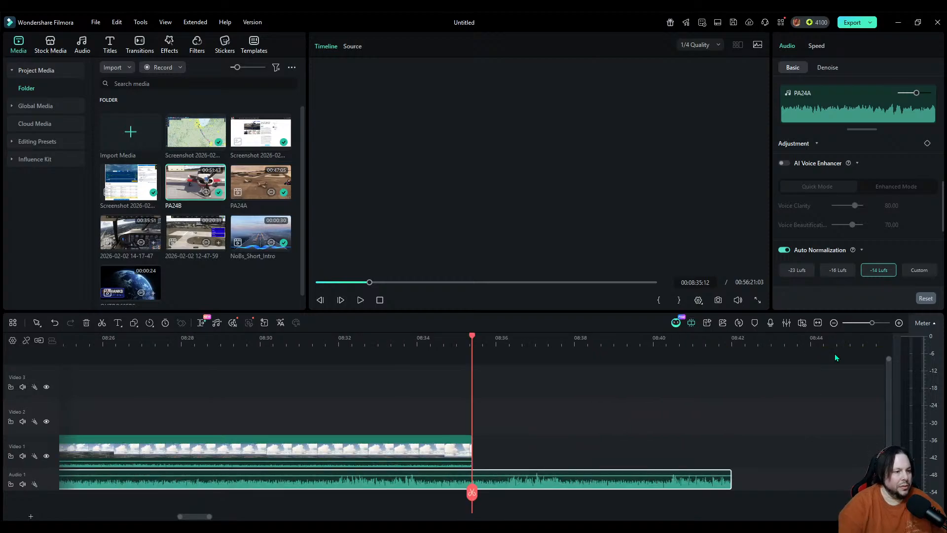
click(472, 492)
key(Delete)
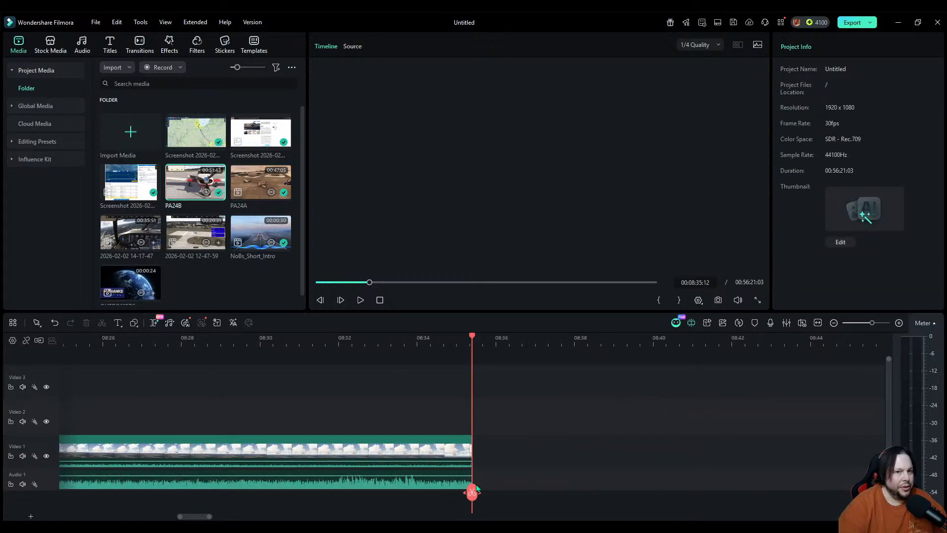
Step: Delete the spare PA24A half taken from Video 2 and move the remaining PA24A clip on Video 1 directly after TC
scroll(476, 488, down, 5)
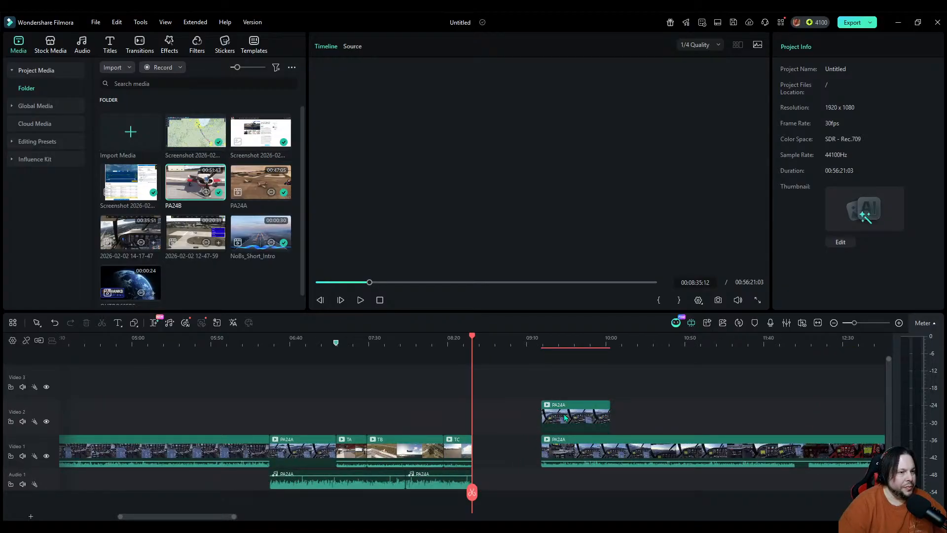
drag(564, 419, 504, 446)
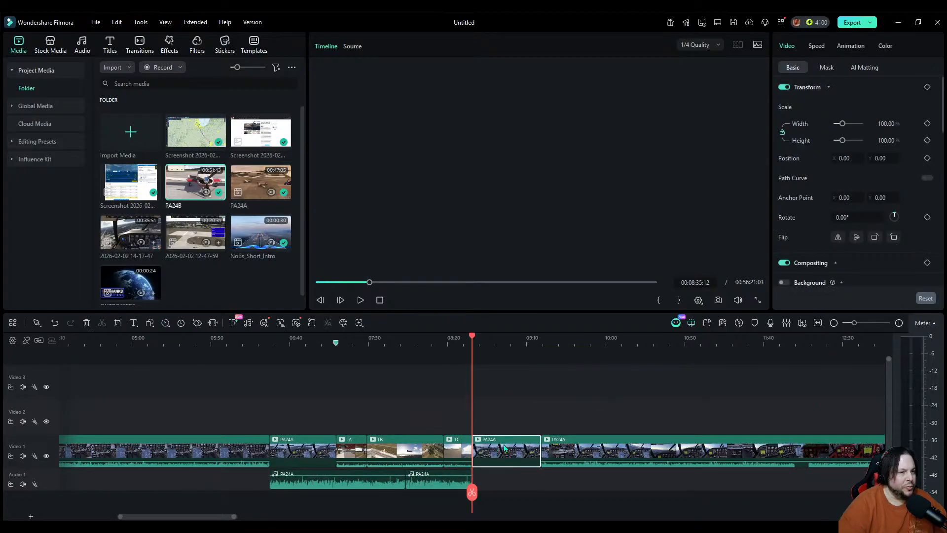
drag(472, 491, 501, 495)
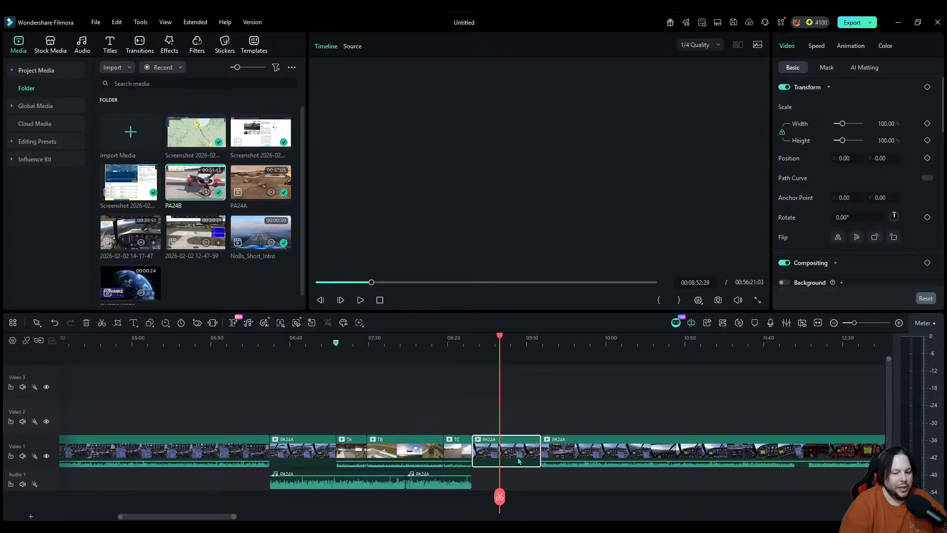
key(Delete)
drag(573, 460, 511, 462)
Step: Silence clips TA, TB and TC together by lowering their volume to the minimum
drag(499, 494, 287, 500)
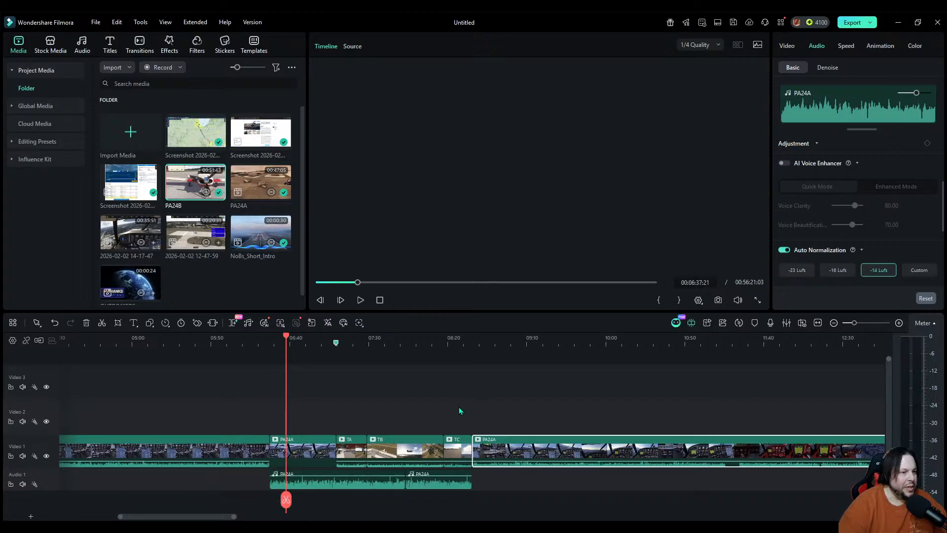
drag(458, 411, 356, 470)
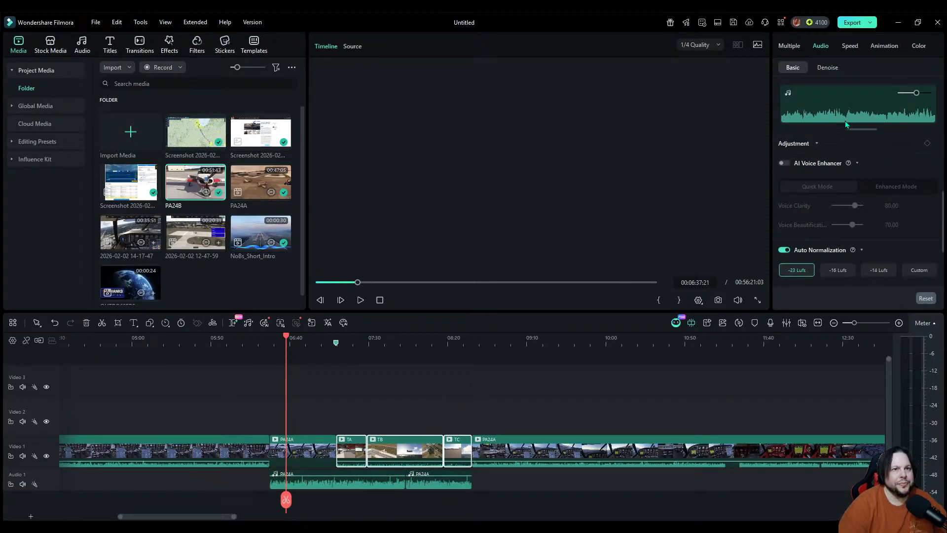
scroll(858, 152, up, 5)
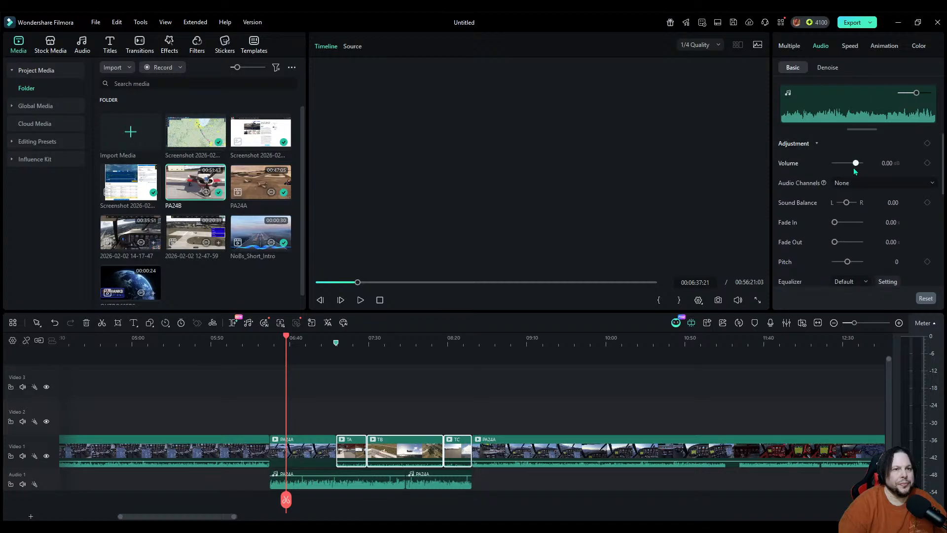
drag(856, 164, 797, 167)
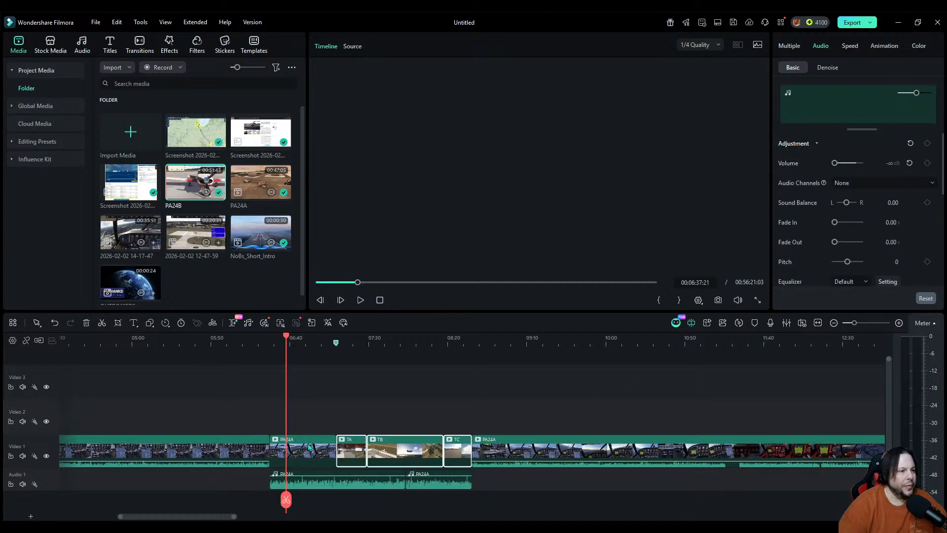
Step: Play the sequence from shortly before the marker to check the switch to clips TA to TC over the PA24A audio
drag(282, 503, 269, 499)
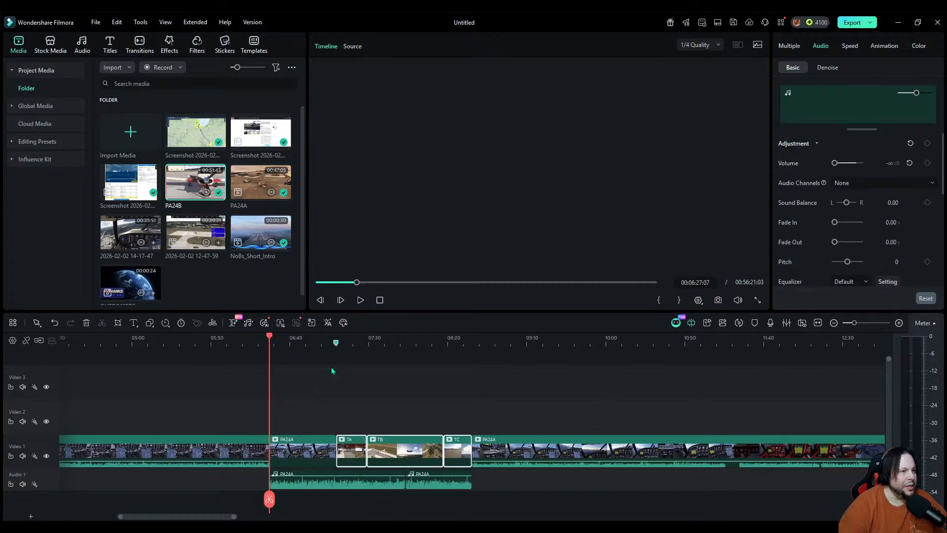
click(313, 345)
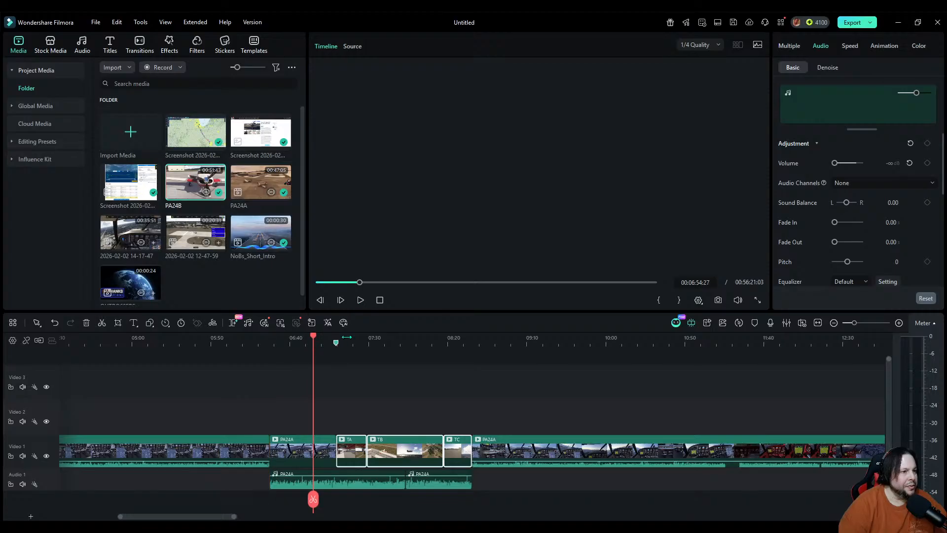
click(359, 305)
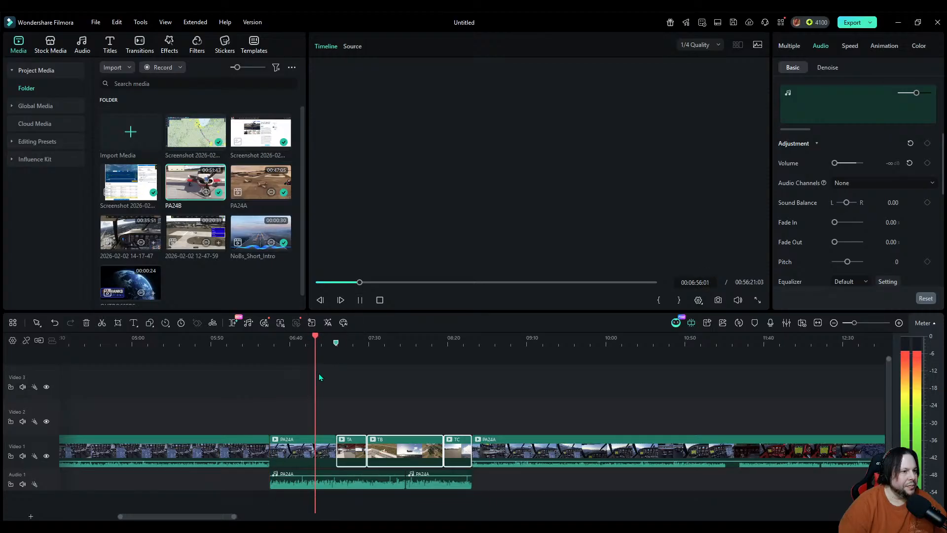
click(330, 342)
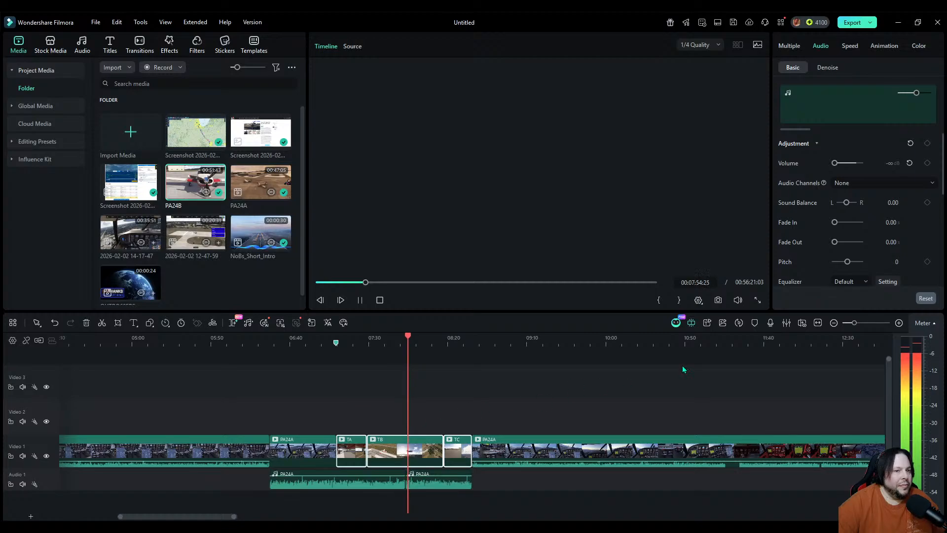
Step: Cut the first PA24A audio piece at 00:07:46:12 beneath TB and delete its end portion
click(360, 300)
click(898, 323)
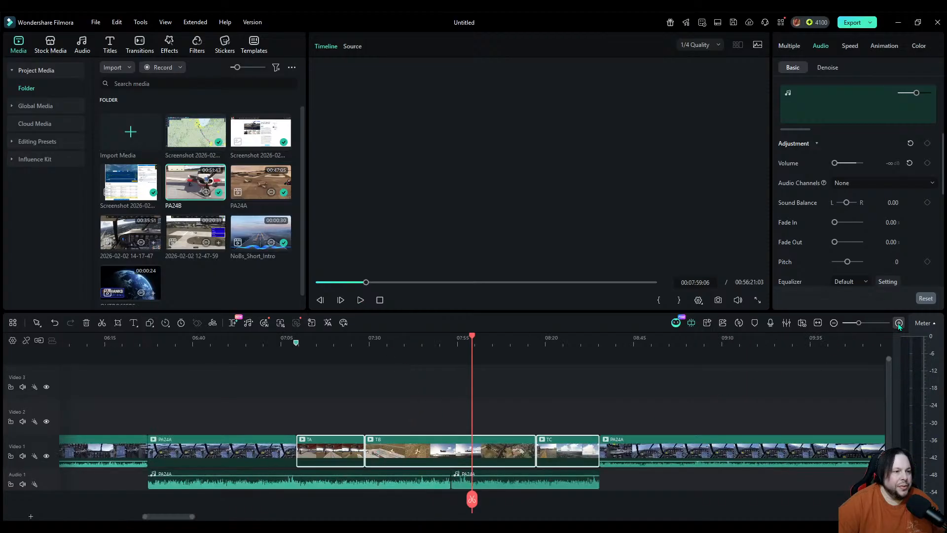
click(899, 323)
drag(476, 499, 370, 493)
click(360, 299)
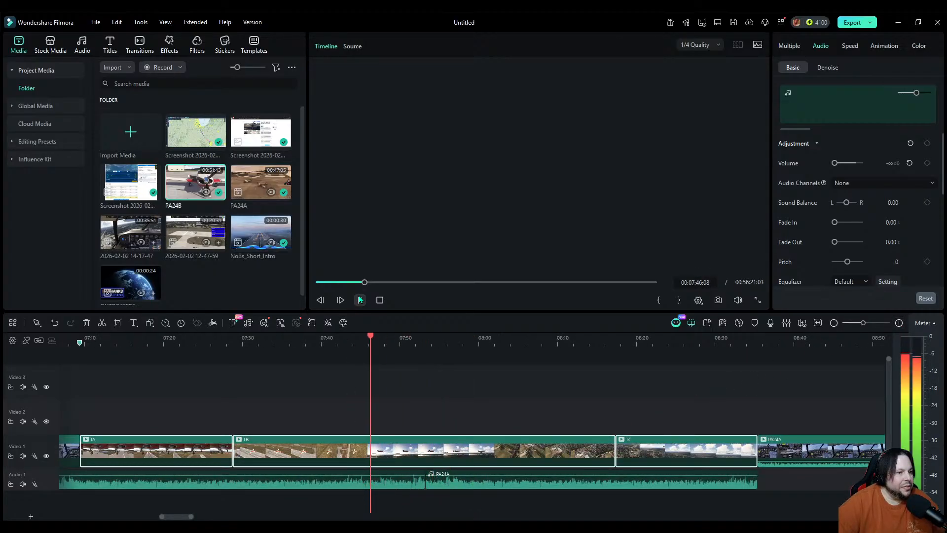
click(361, 300)
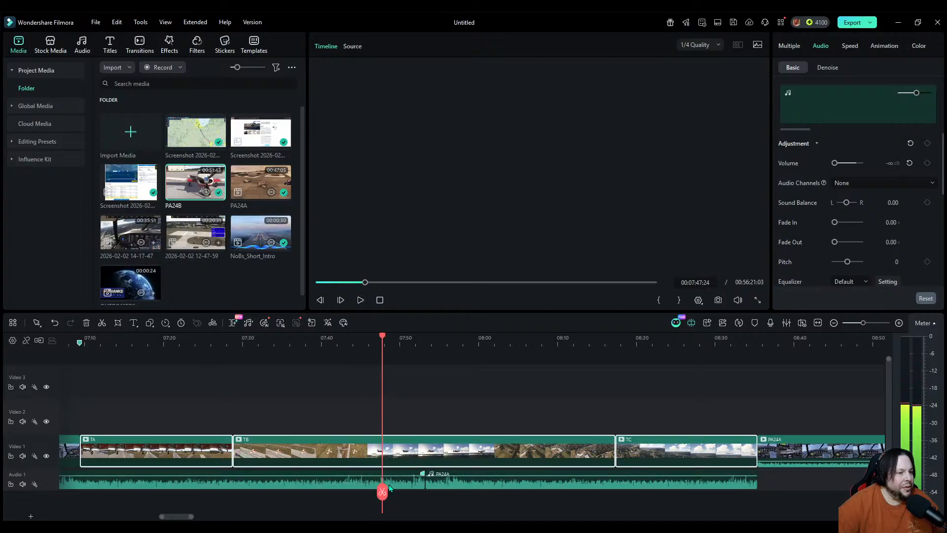
drag(382, 498, 373, 498)
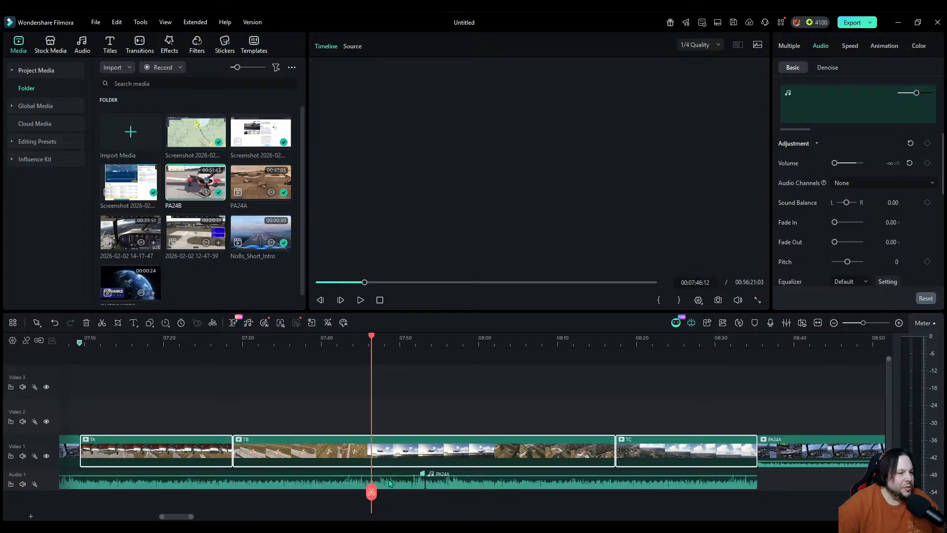
click(388, 484)
click(372, 491)
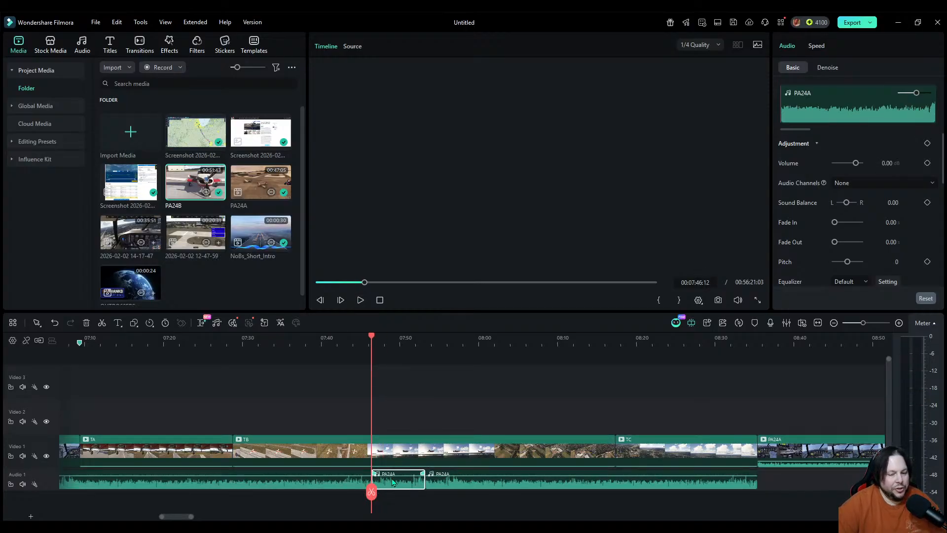
key(Delete)
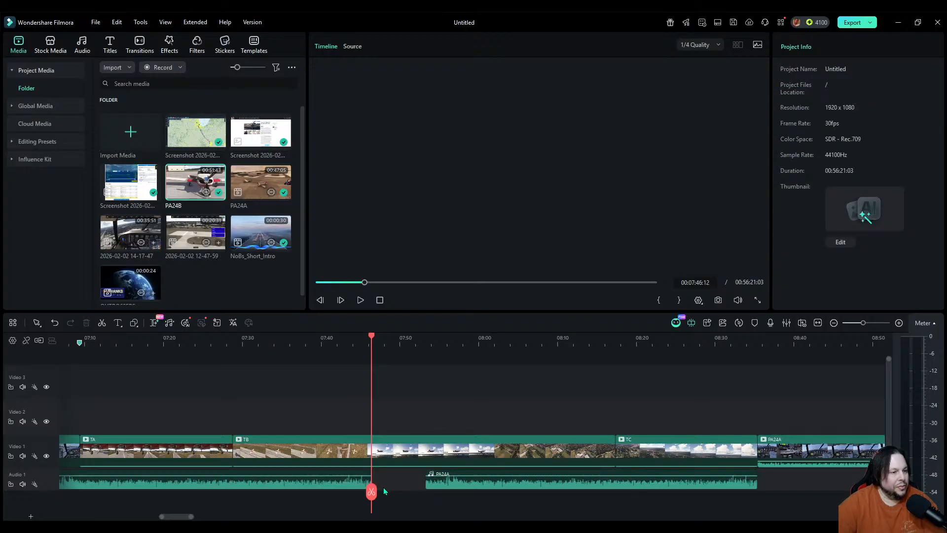
Step: Cut off the start of the second PA24A audio piece at 00:07:55:26 and move the rest against the first piece
mouse_move(443, 486)
mouse_down()
mouse_move(387, 493)
mouse_move(447, 497)
mouse_up()
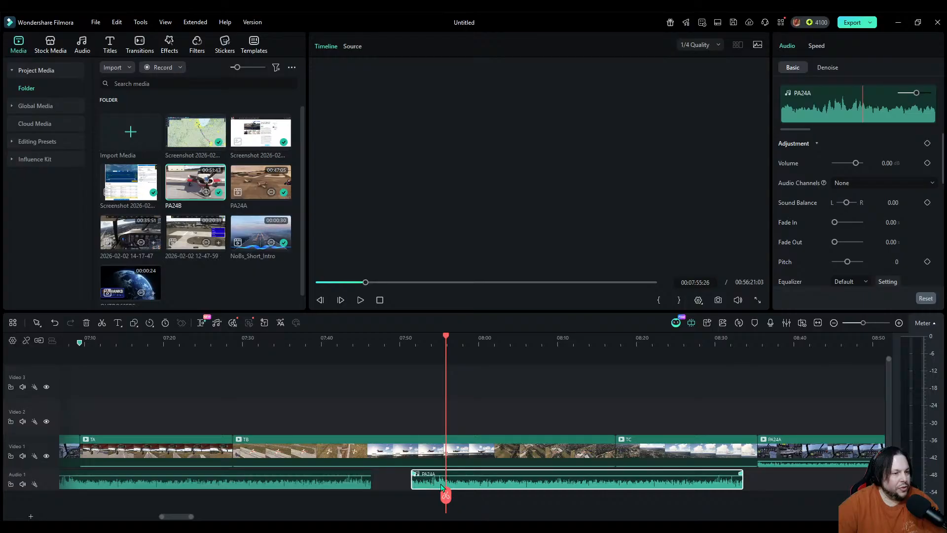
click(445, 493)
click(433, 486)
key(Delete)
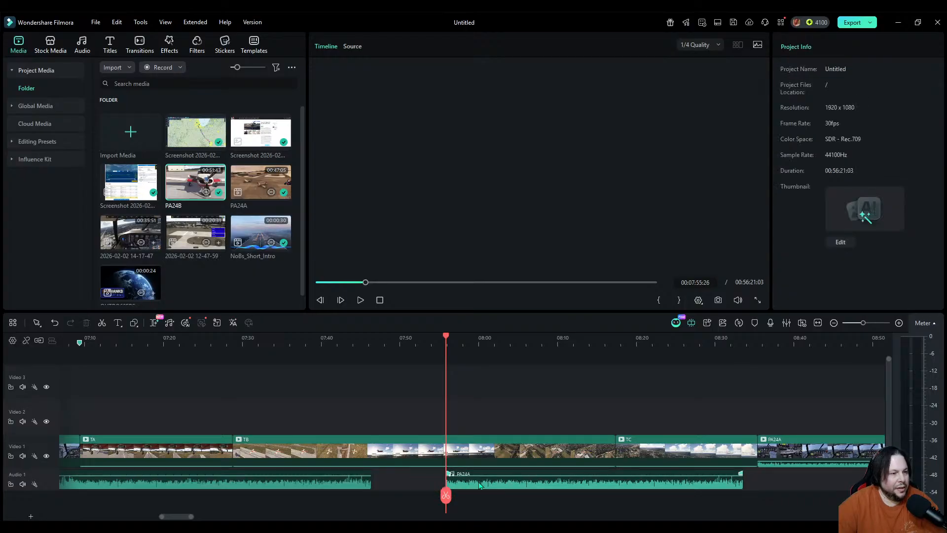
drag(478, 486, 669, 501)
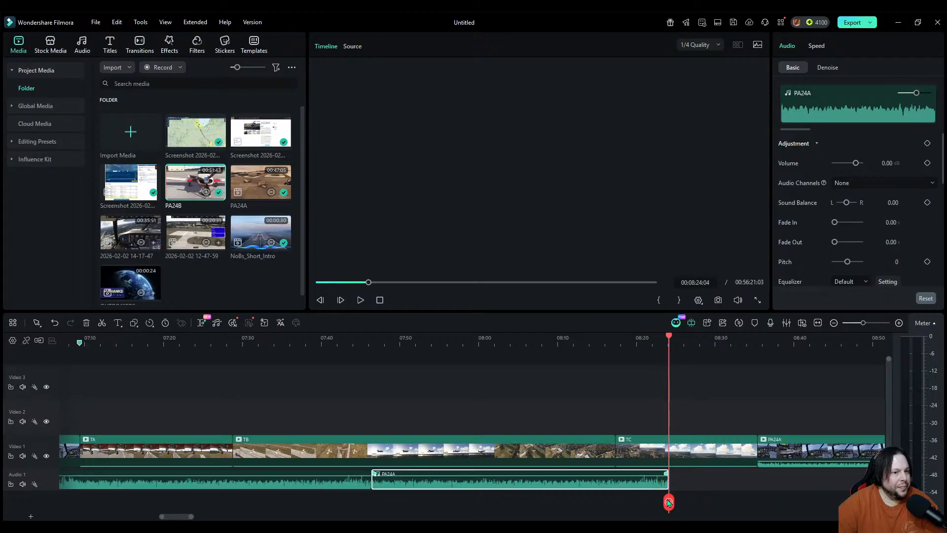
Step: Trim the end off clip TC at 00:08:24:04, matching the audio's end, and move the following PA24A clip directly after it
click(679, 454)
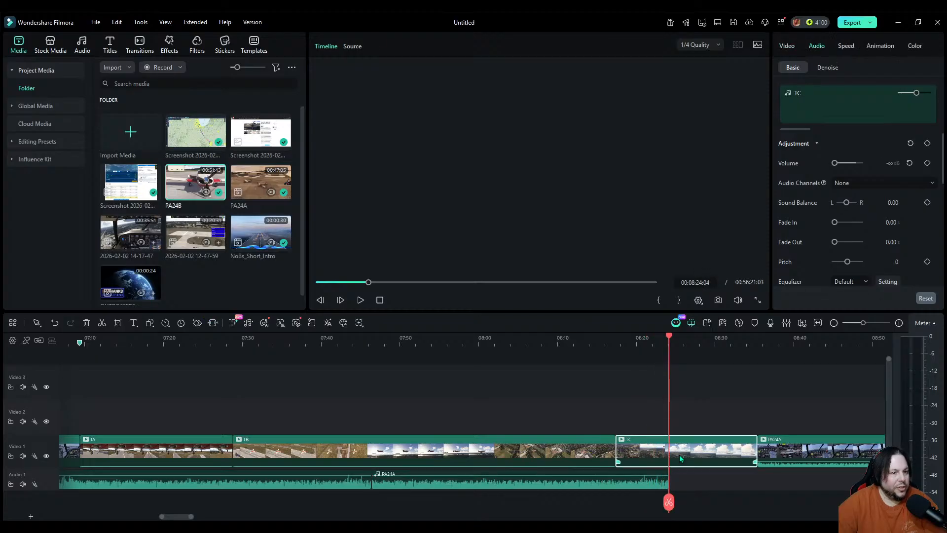
click(669, 502)
key(Delete)
drag(805, 461, 718, 464)
Step: Play the sequence from 00:07:38:15 to check the approach to the join between the two PA24A audio pieces
drag(664, 500, 312, 510)
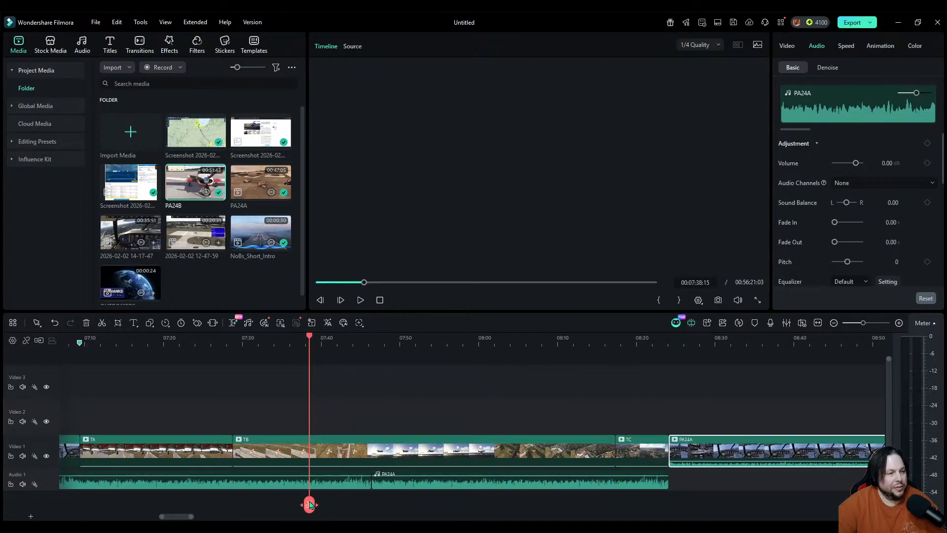
click(360, 300)
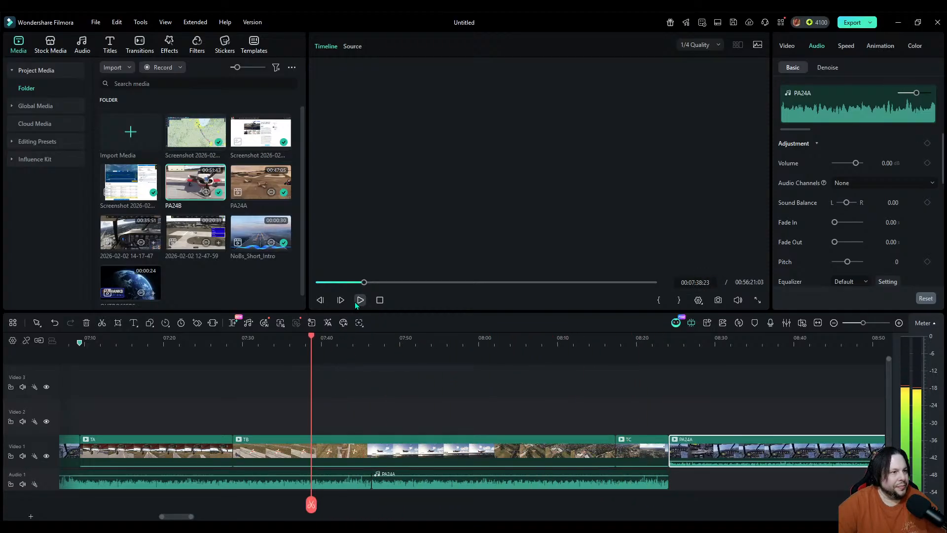
click(818, 322)
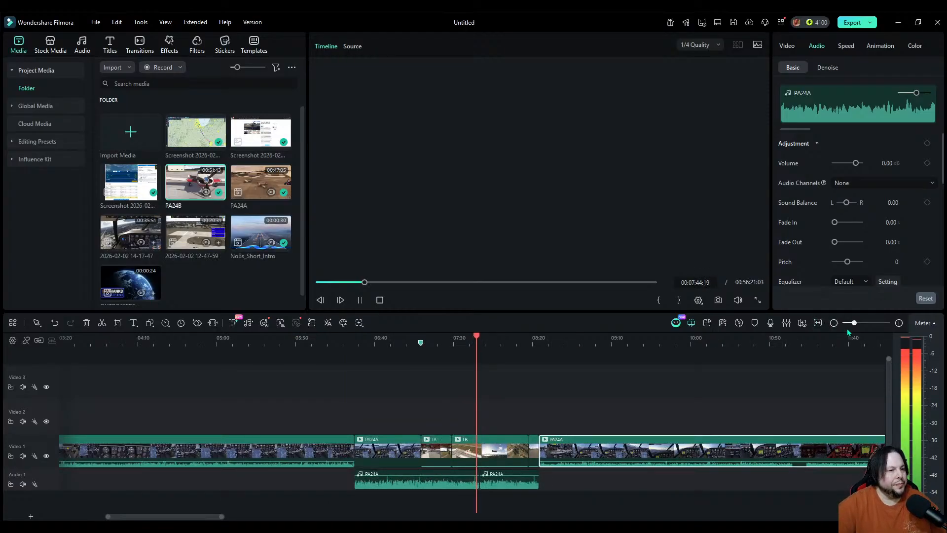
key(space)
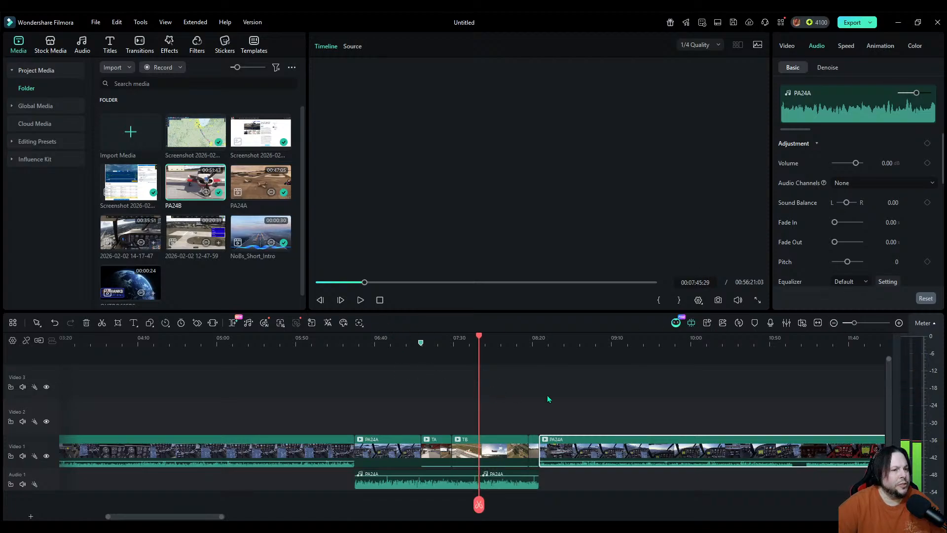
click(898, 323)
click(897, 323)
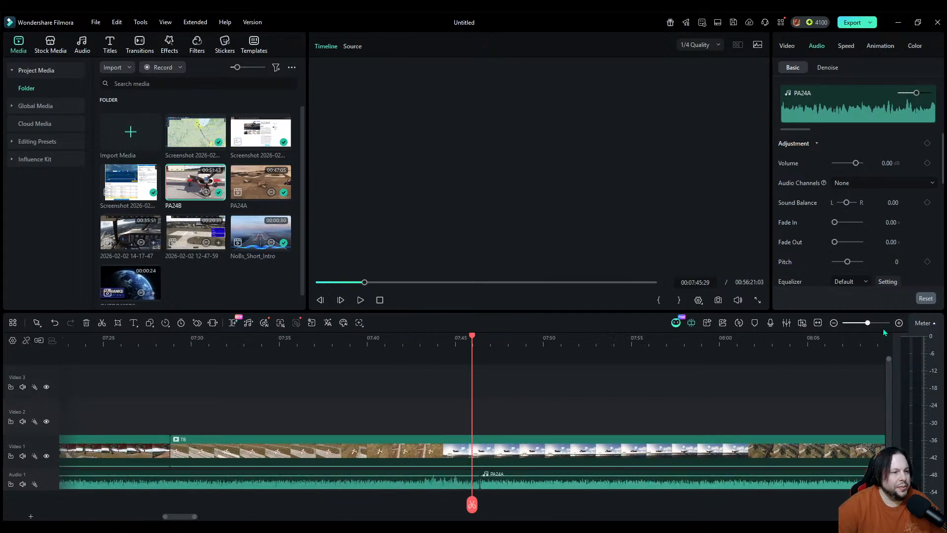
click(459, 507)
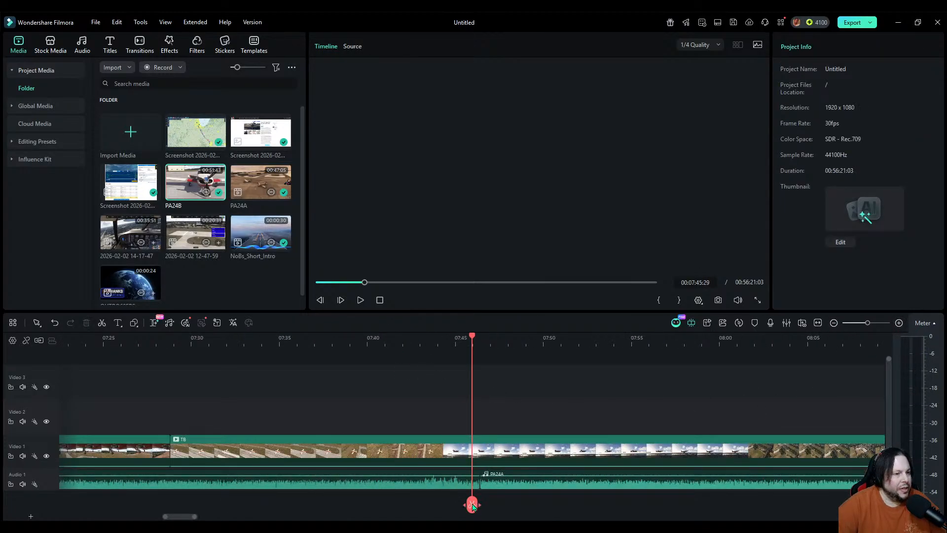
Step: Cut off the end of the first PA24A audio piece at 00:07:42:25 and close the gap with the second piece
drag(472, 506, 421, 506)
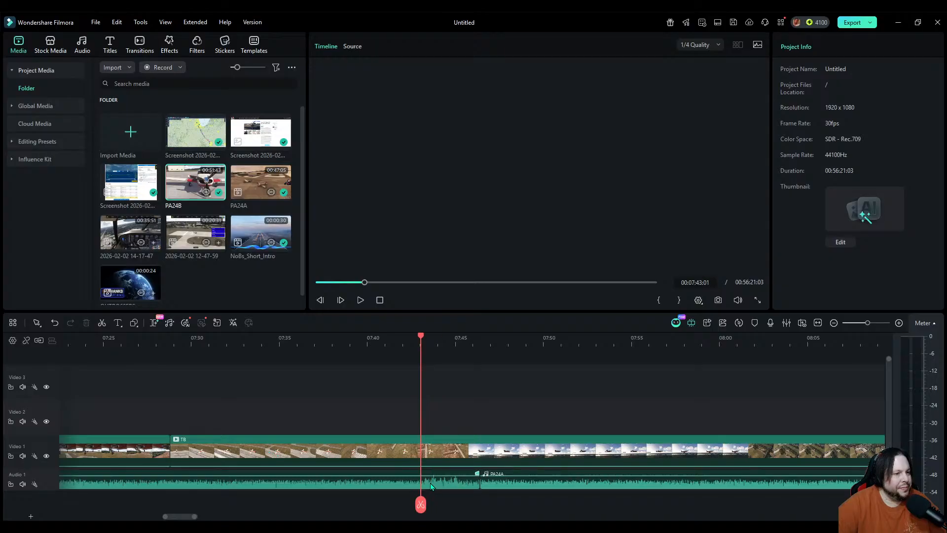
click(418, 481)
key(space)
key(space)
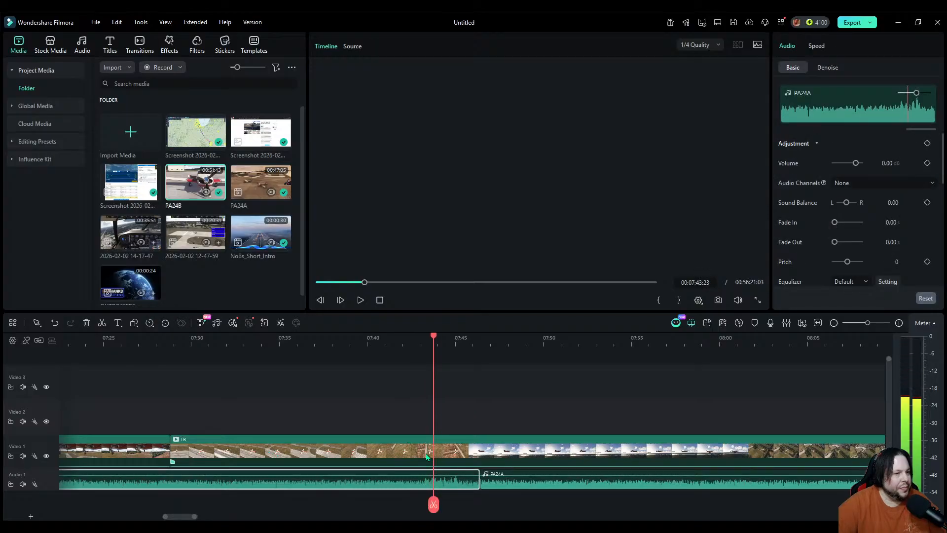
drag(434, 504, 416, 506)
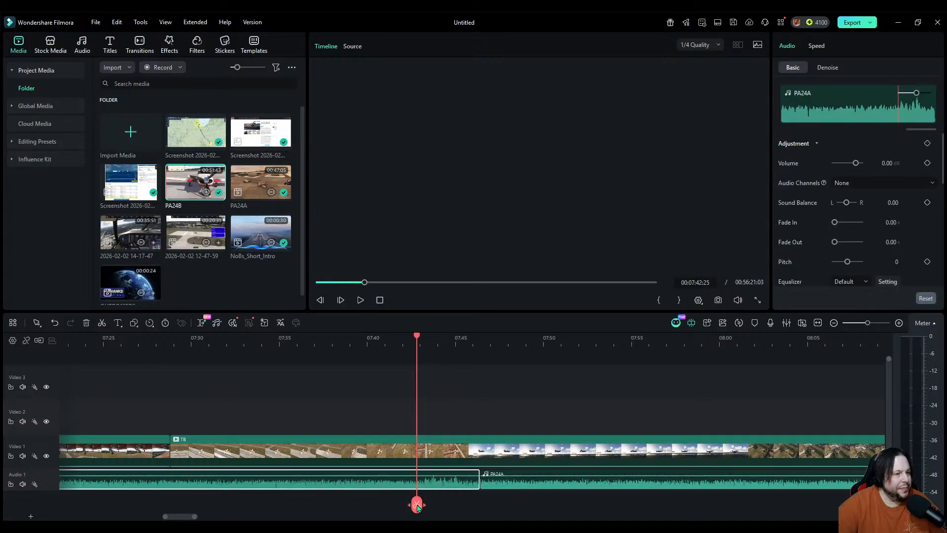
click(416, 504)
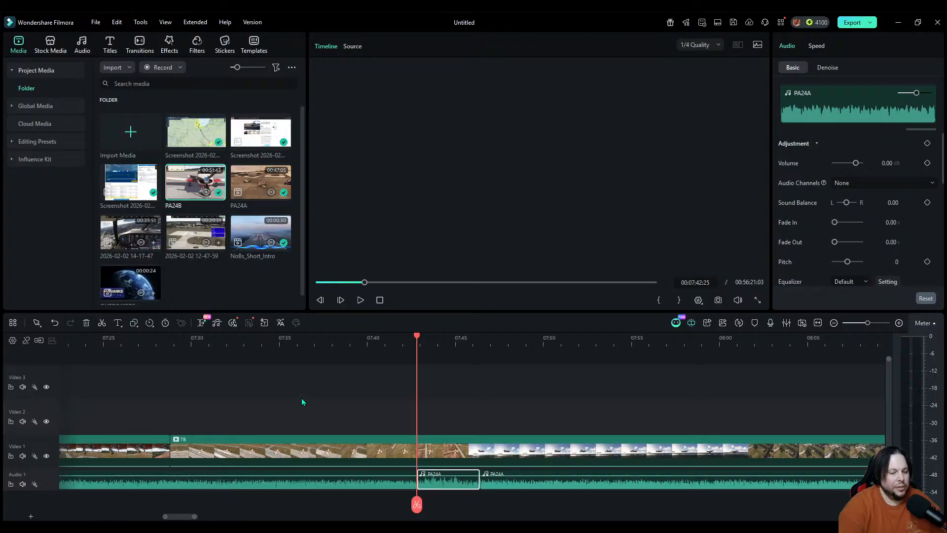
key(Delete)
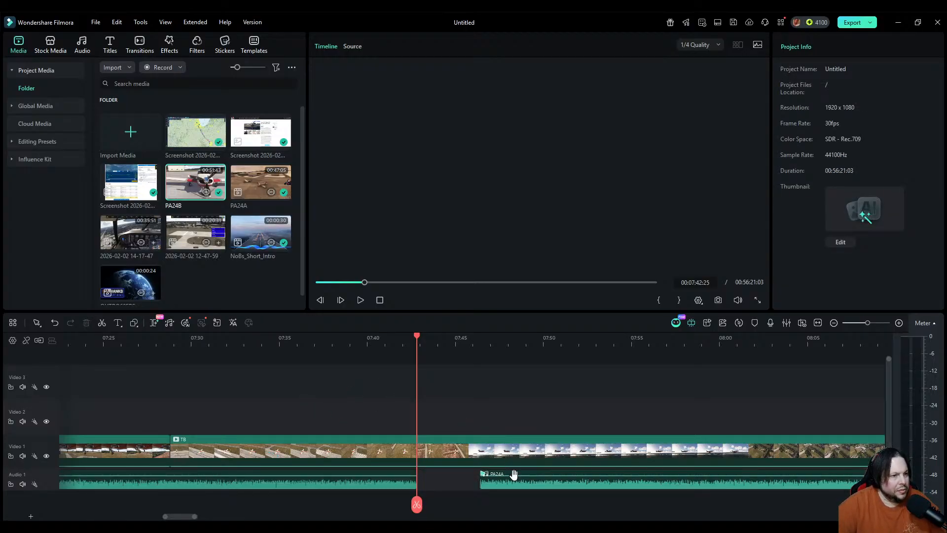
drag(514, 484, 457, 482)
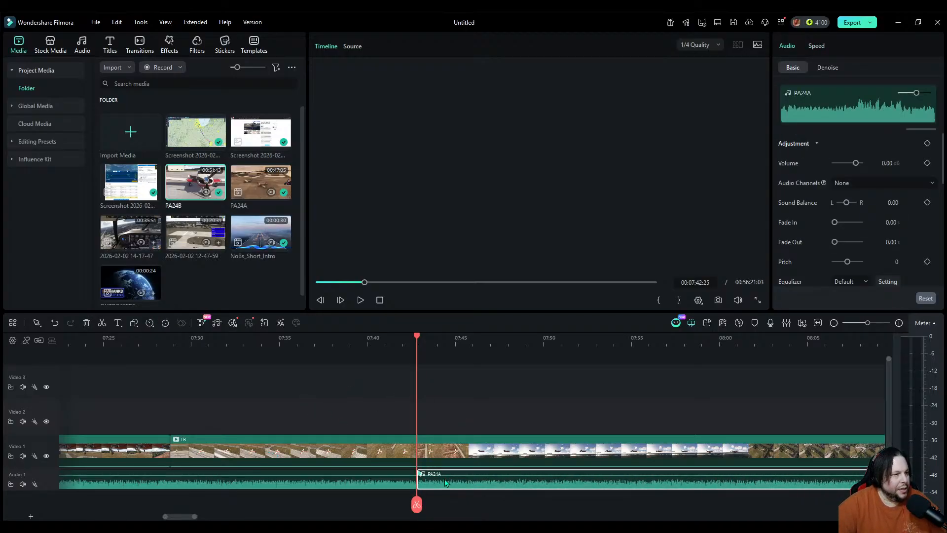
Step: Cut the second PA24A audio piece at 00:08:16:12, just before TC begins, and delete the portion after the cut
drag(417, 505, 575, 505)
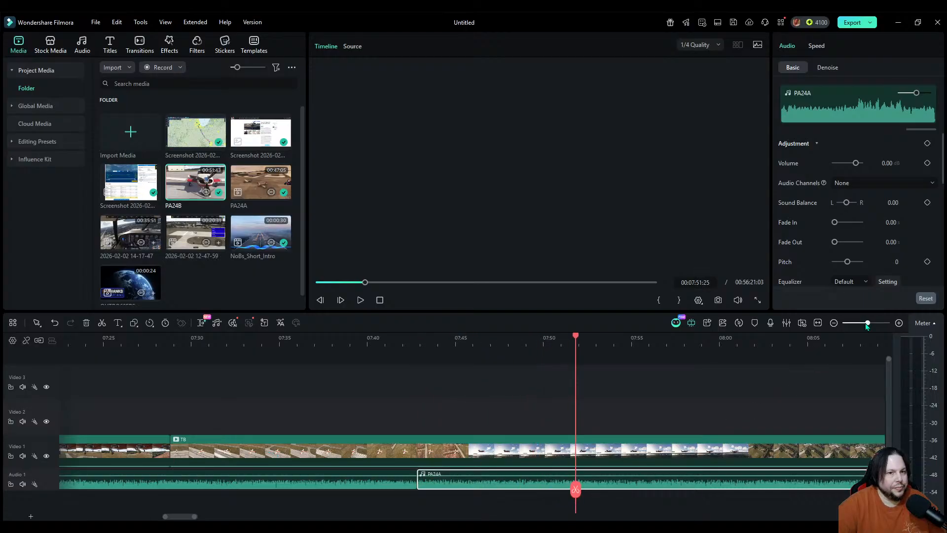
click(835, 323)
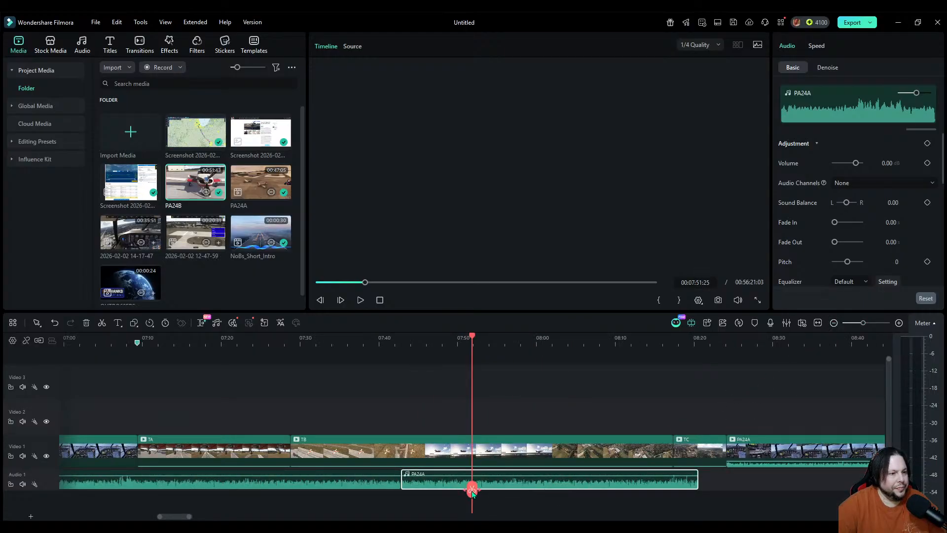
drag(472, 492, 675, 488)
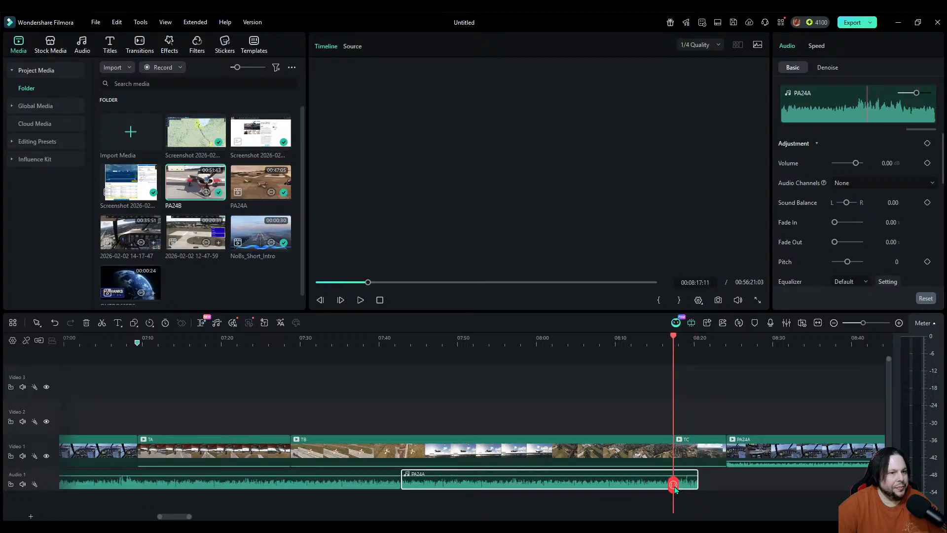
key(space)
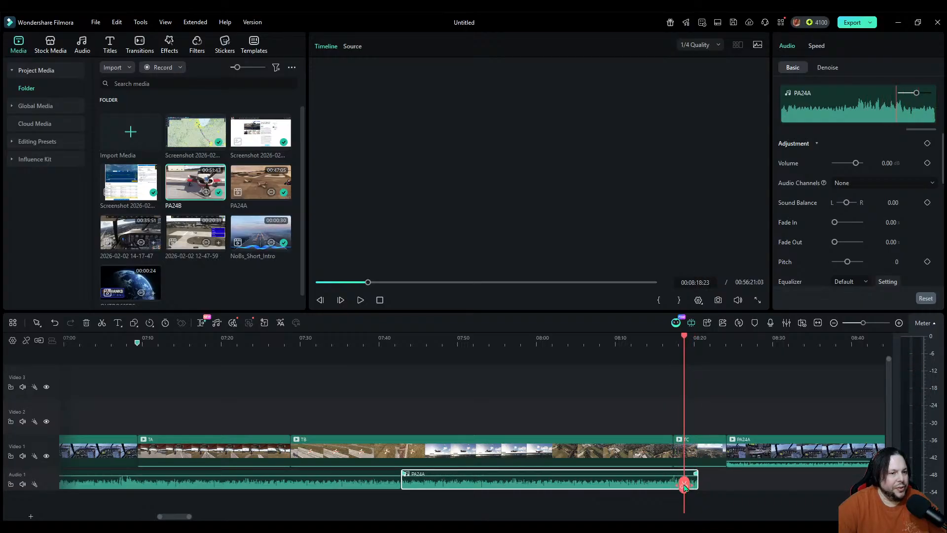
drag(684, 487, 666, 489)
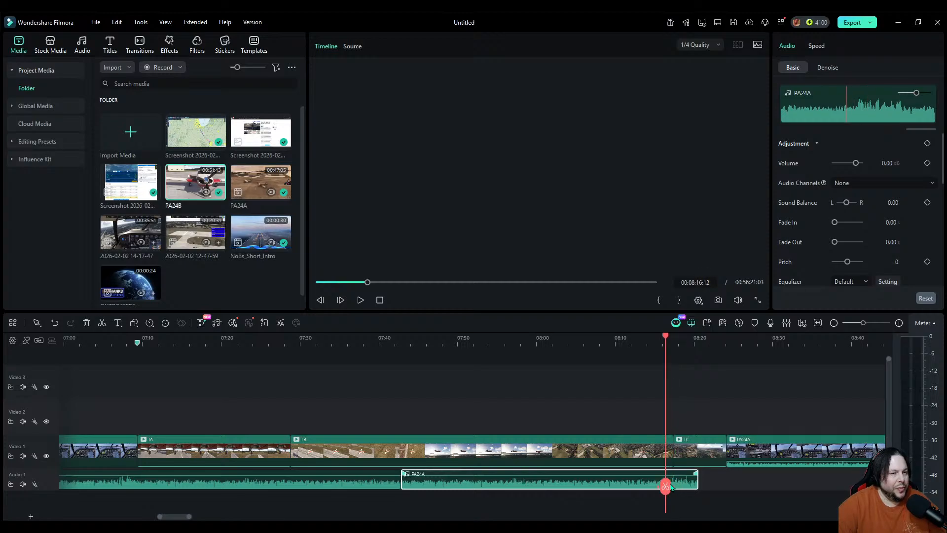
key(space)
key(space)
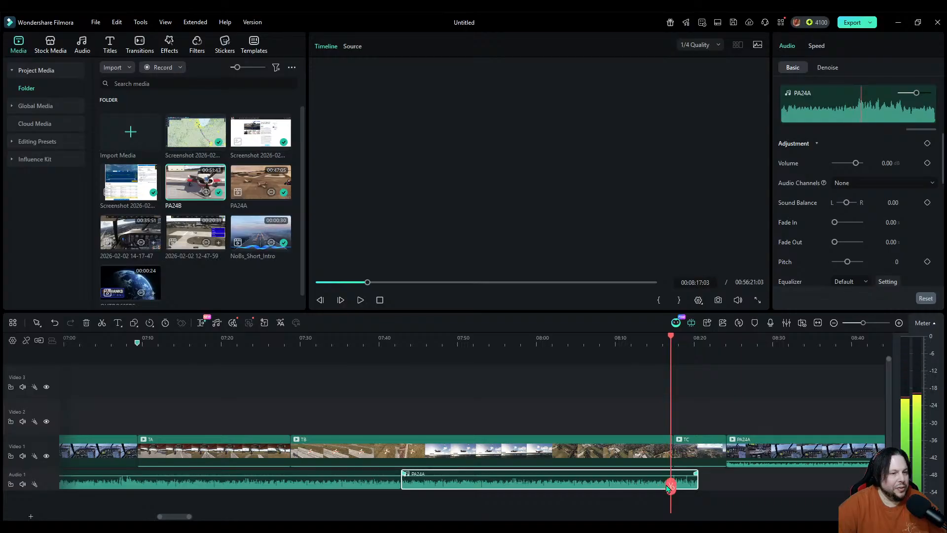
drag(672, 487, 666, 488)
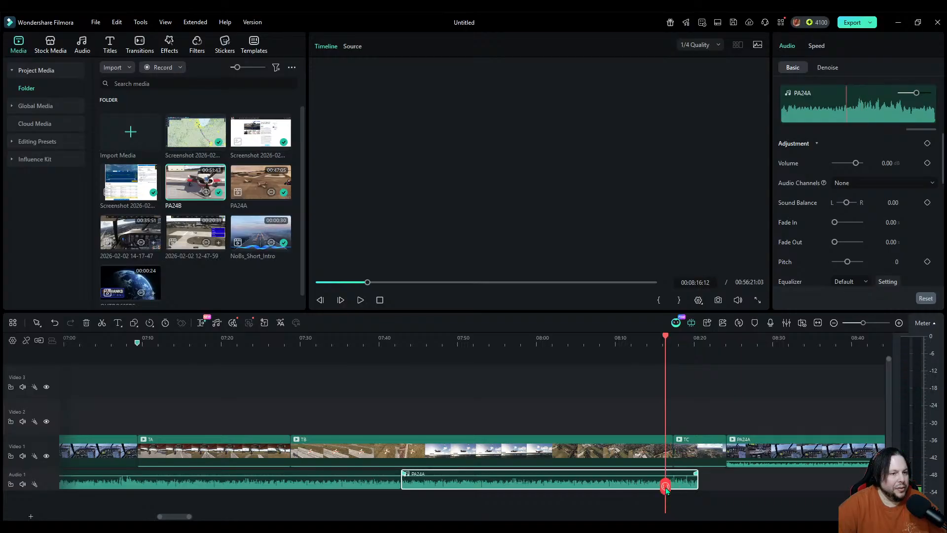
click(899, 323)
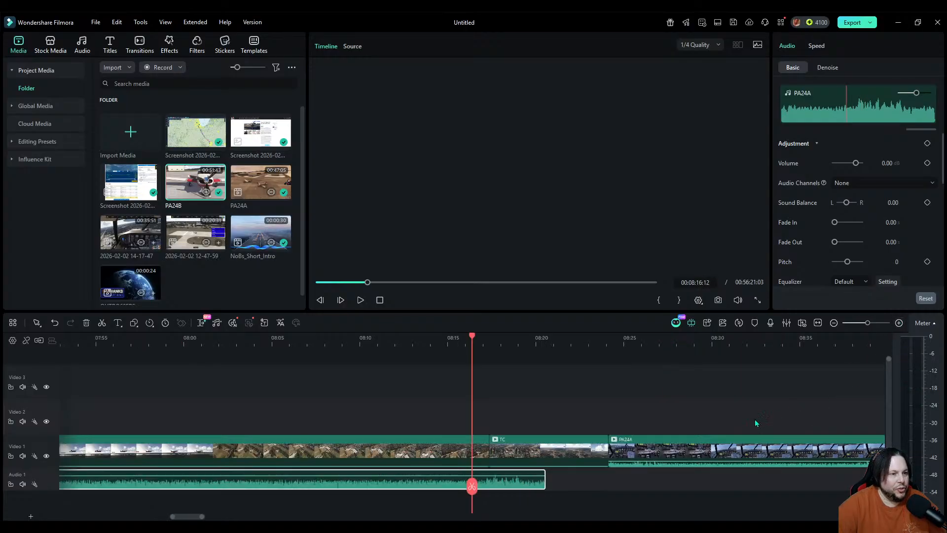
click(472, 486)
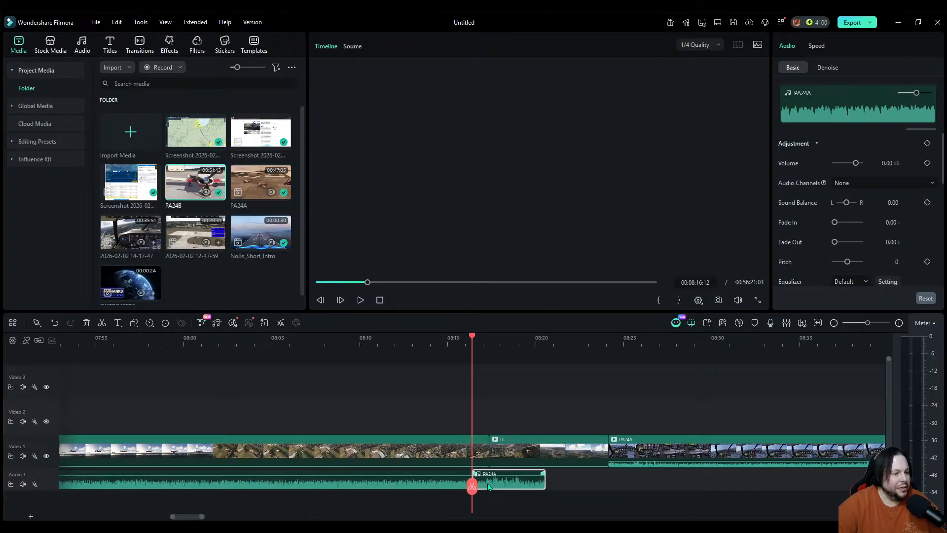
click(492, 481)
key(Delete)
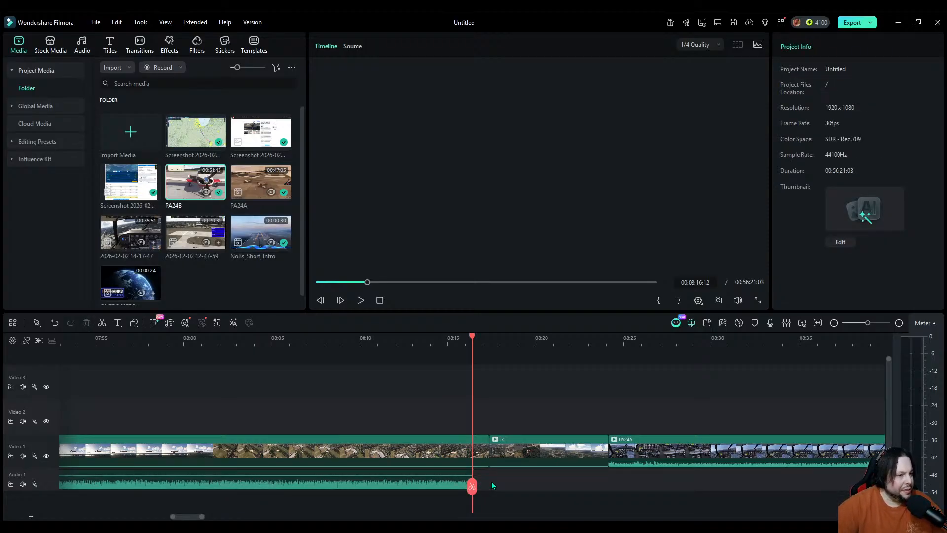
Step: Paste a copy of the PA24A audio piece onto Audio 1 at 00:08:06:17
drag(472, 486, 300, 493)
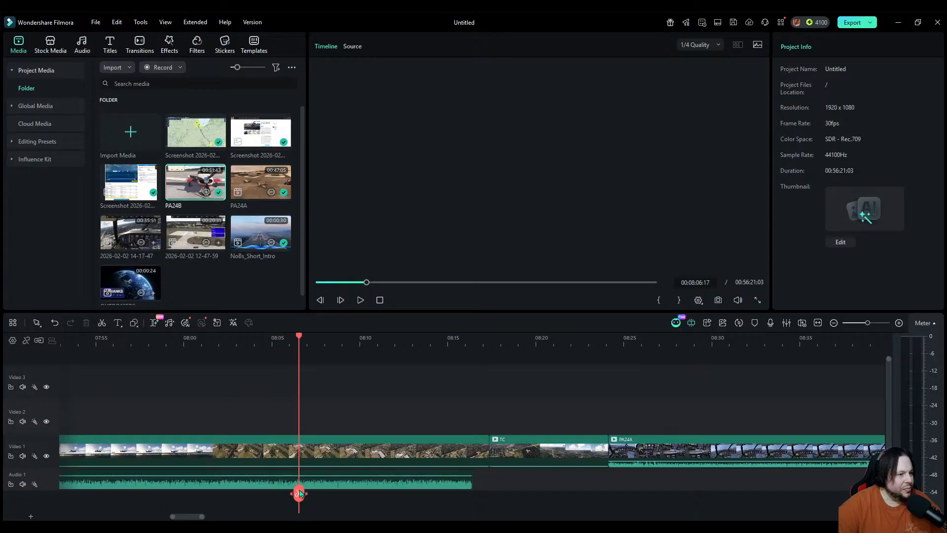
click(306, 485)
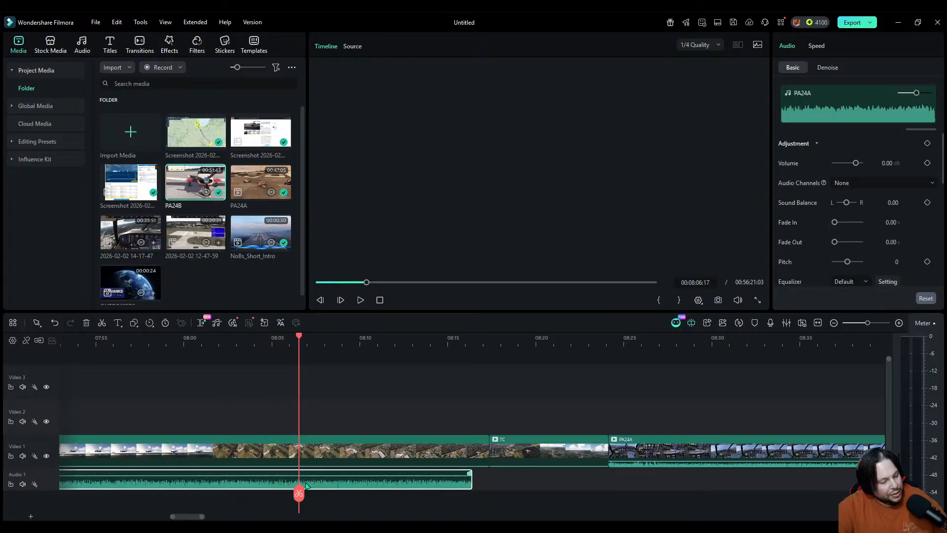
key(ctrl+v)
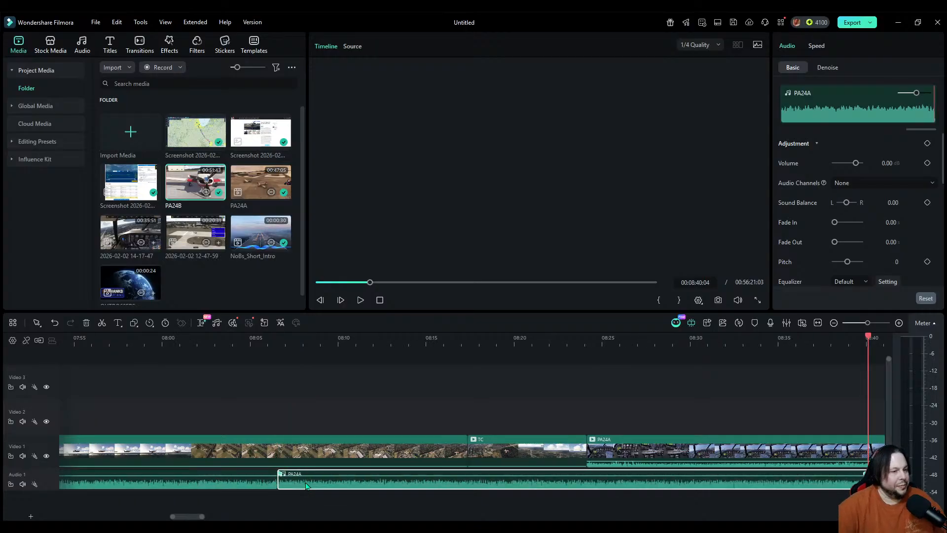
Step: Cut the third PA24A audio piece at 00:08:24:04, where TC ends, and delete the portion after the cut
click(832, 322)
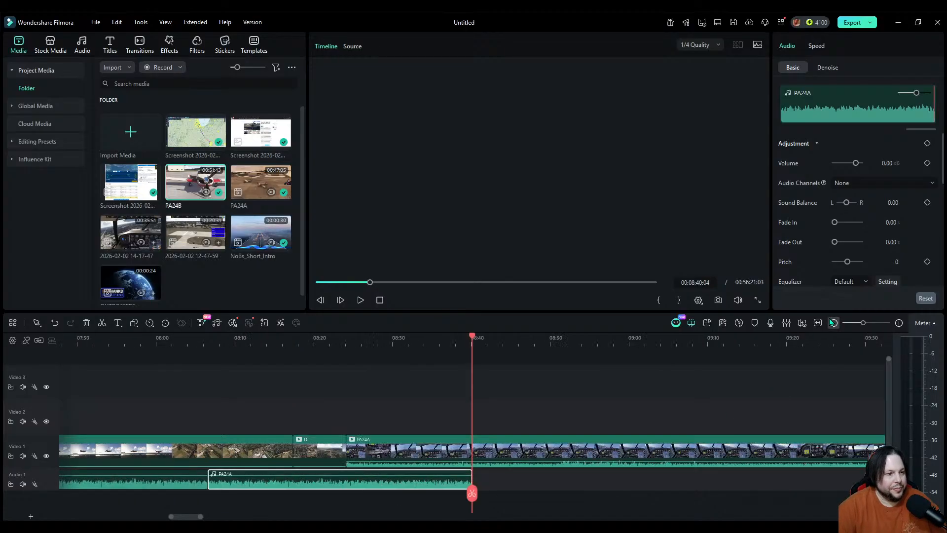
mouse_move(275, 487)
mouse_down()
mouse_move(335, 487)
mouse_move(279, 486)
mouse_up()
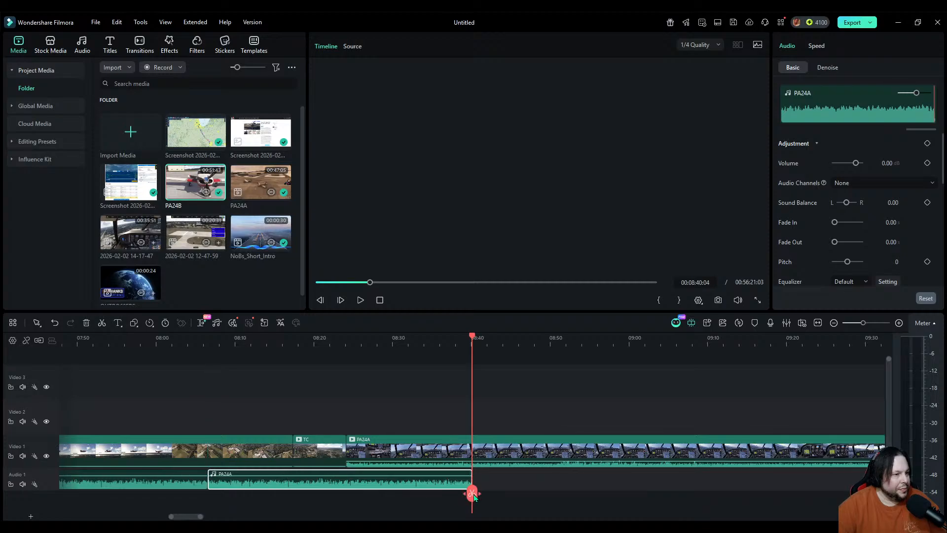
drag(474, 495, 348, 501)
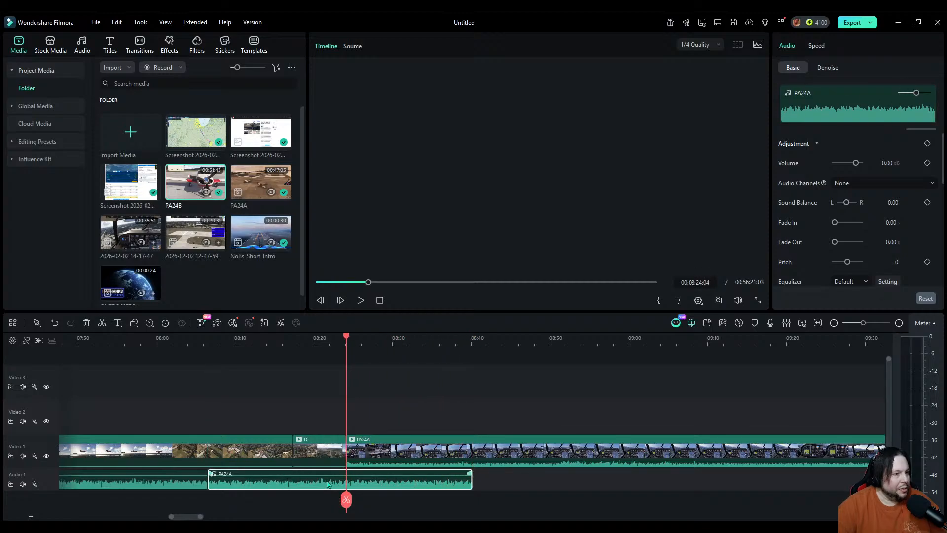
click(346, 499)
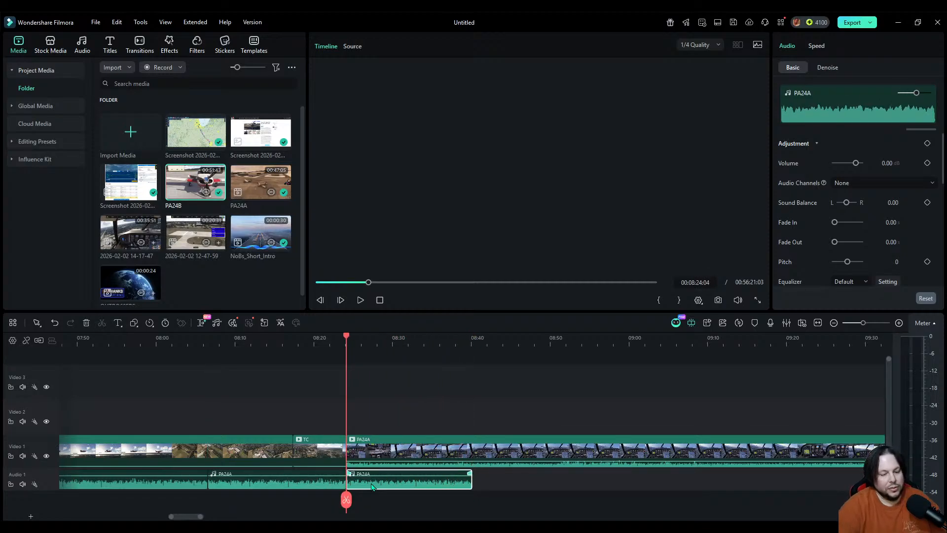
key(Delete)
Step: Select all the PA24A audio pieces on Audio 1 together and check their Auto Normalization setting
drag(346, 500, 83, 505)
drag(678, 481, 250, 498)
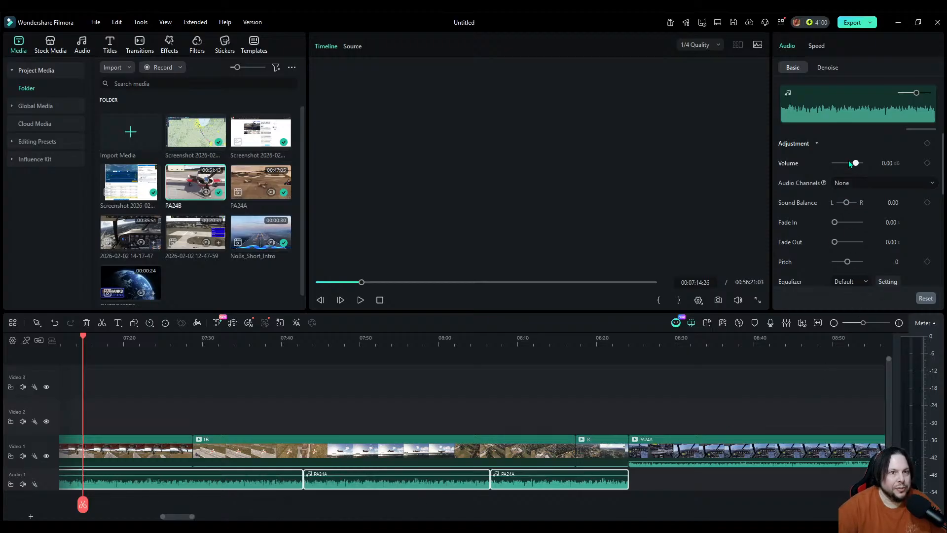
scroll(835, 225, down, 6)
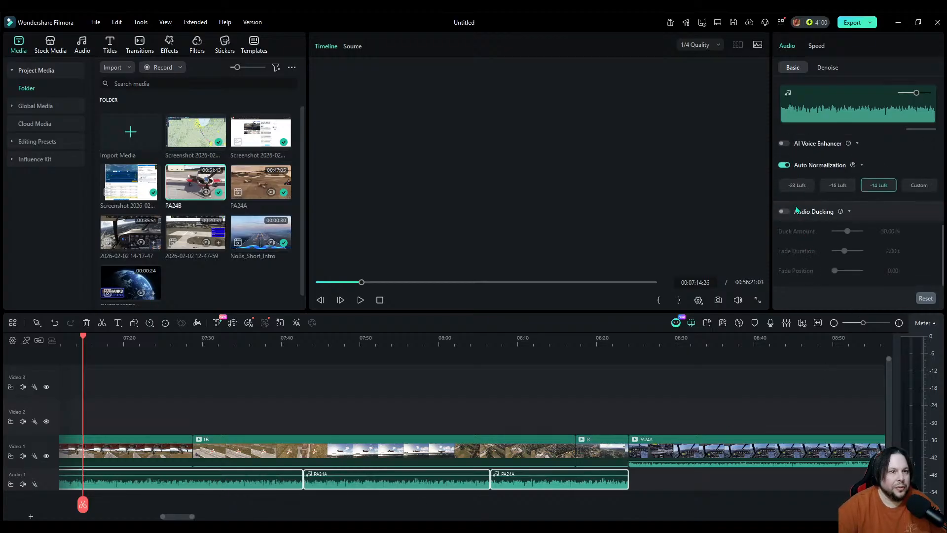
click(784, 165)
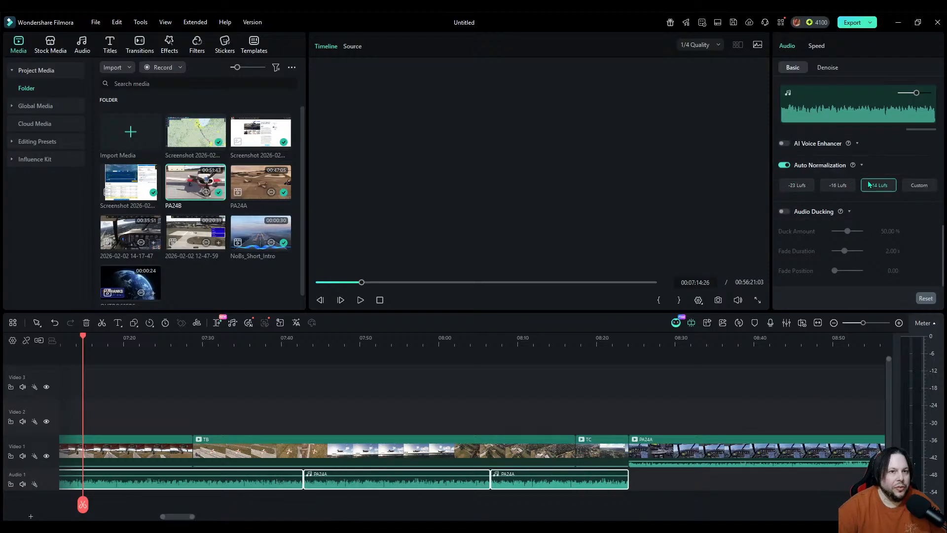
click(784, 166)
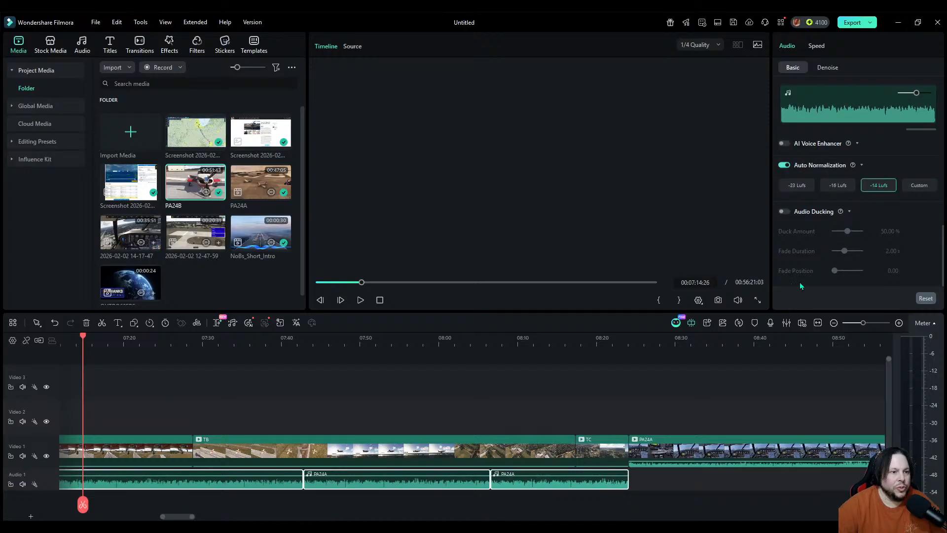
Step: Play the sequence from 00:08:04:11 to check the last audio join and the changeover from TC to the PA24A clip
click(689, 484)
click(469, 344)
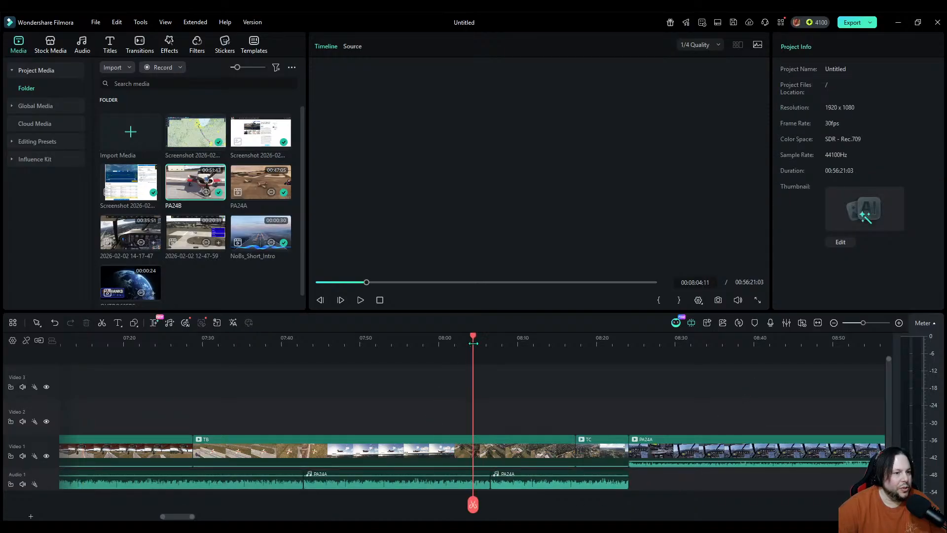
key(space)
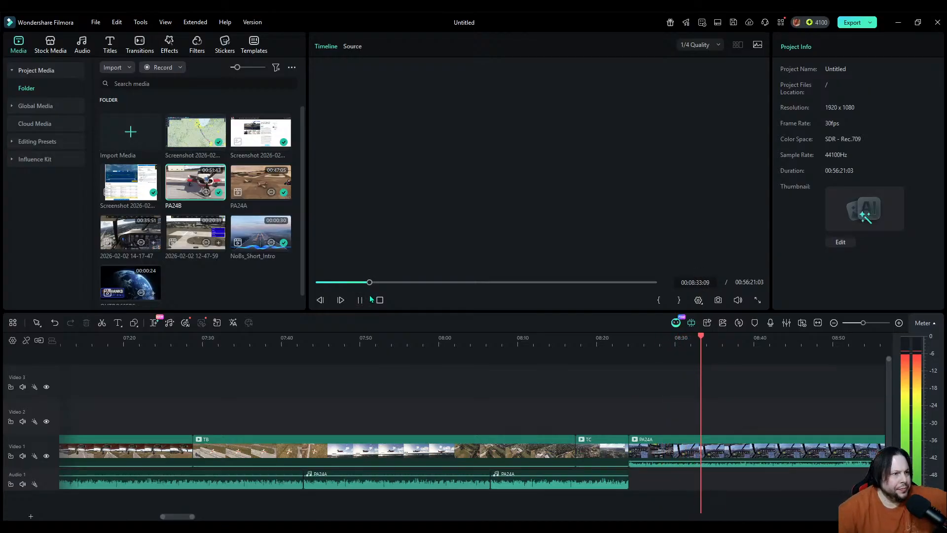
key(space)
click(520, 485)
drag(519, 482, 523, 487)
drag(428, 482, 446, 483)
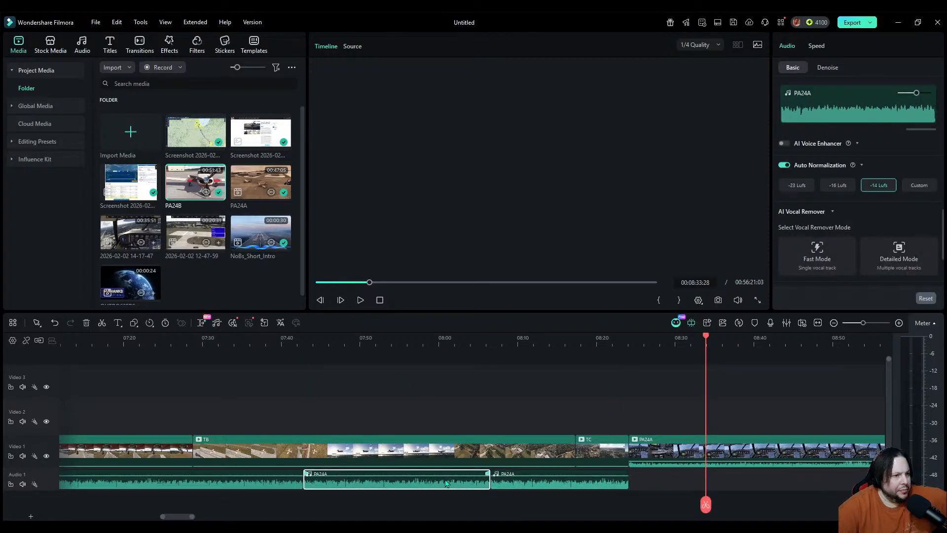
Step: Skim through the PA24A clip that follows TC and split it at 00:10:04:15
click(834, 323)
click(528, 341)
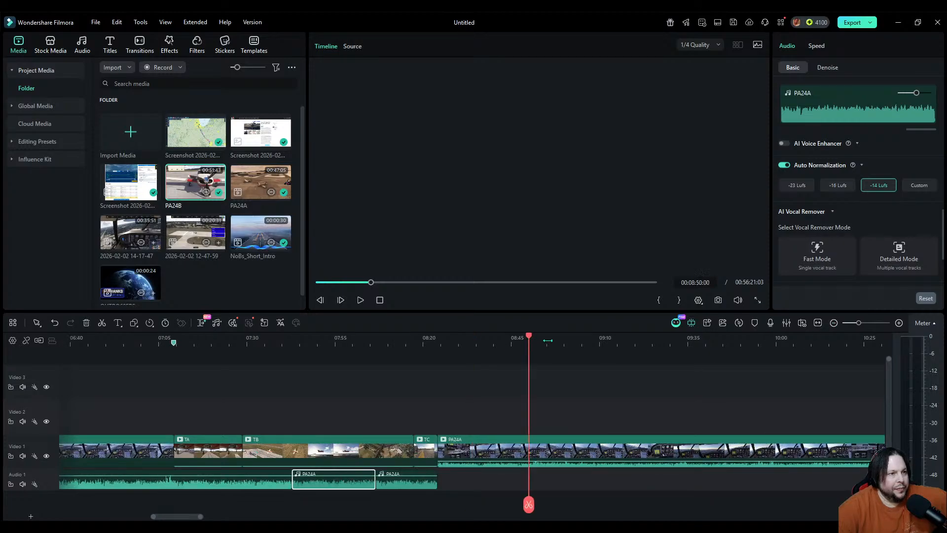
click(359, 301)
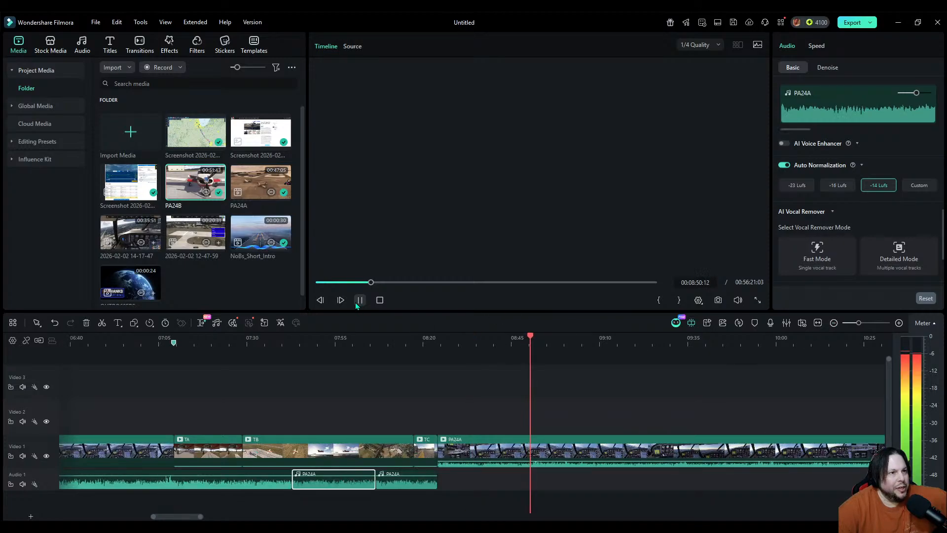
click(833, 322)
click(538, 335)
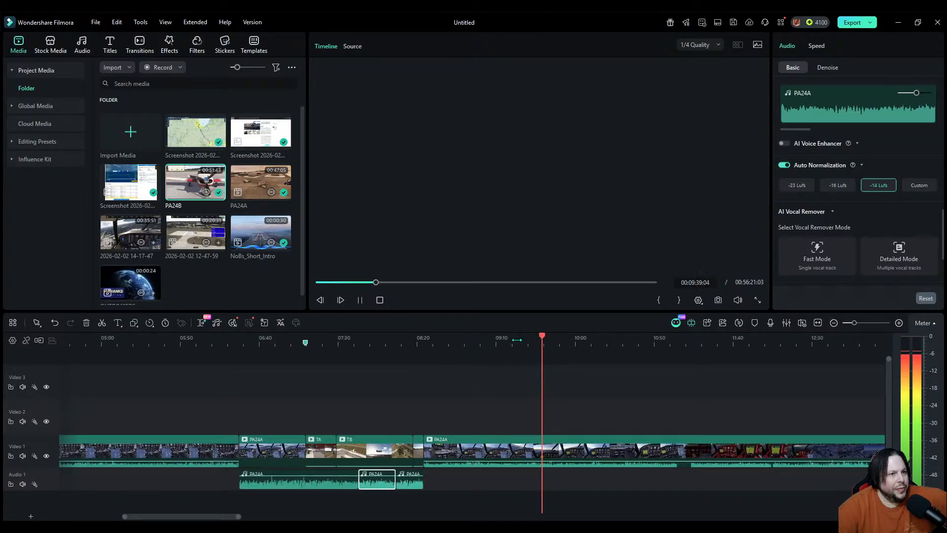
click(516, 338)
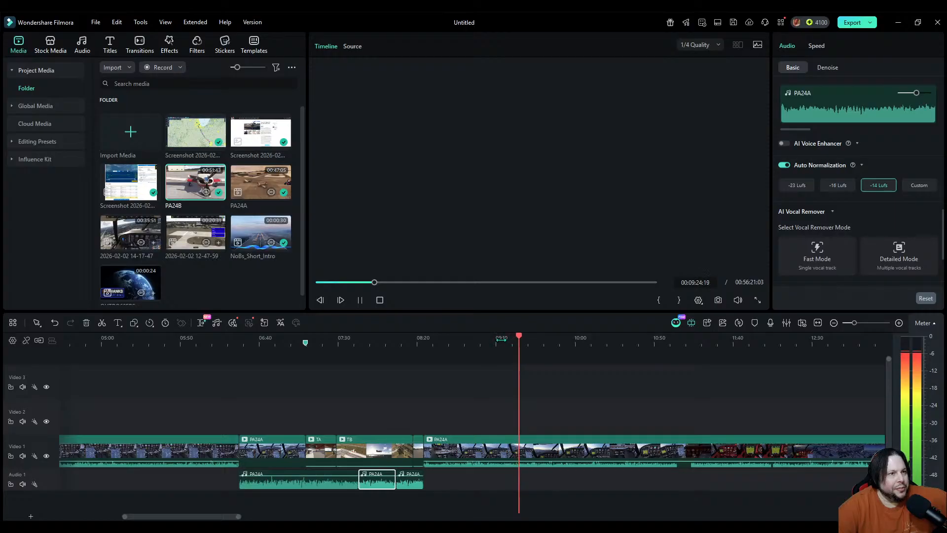
click(501, 338)
click(480, 340)
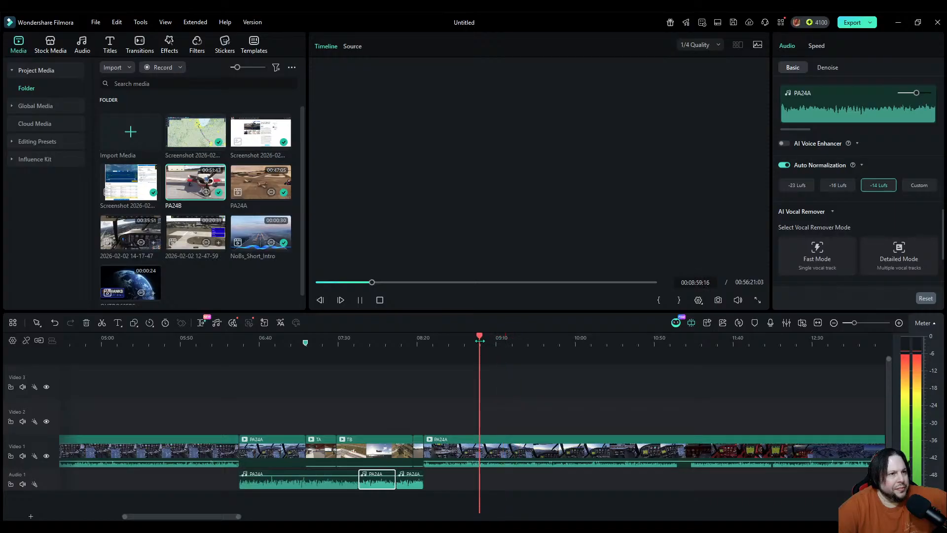
click(533, 339)
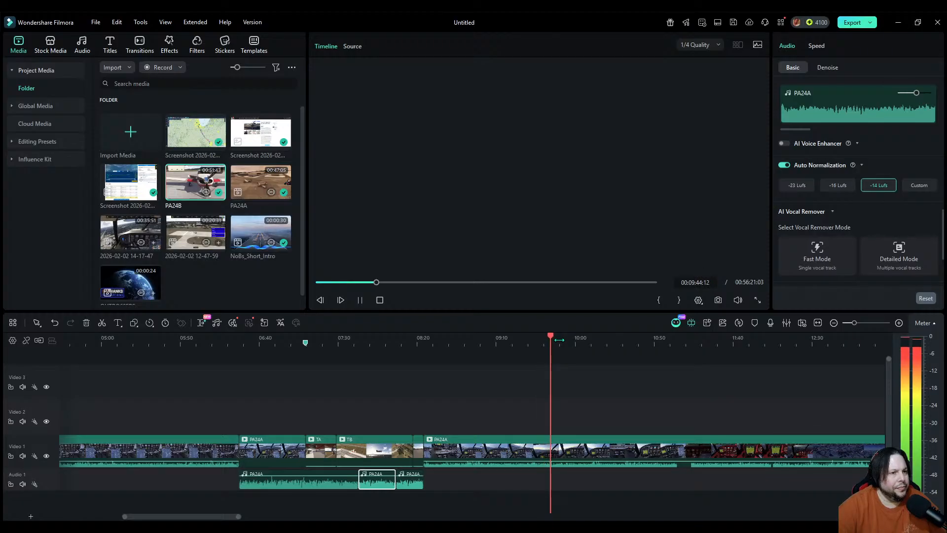
click(561, 340)
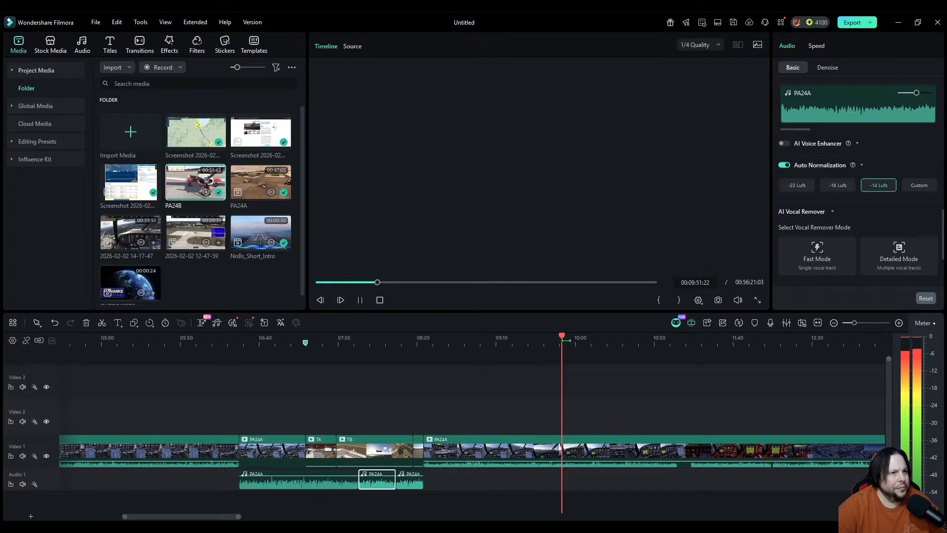
click(575, 340)
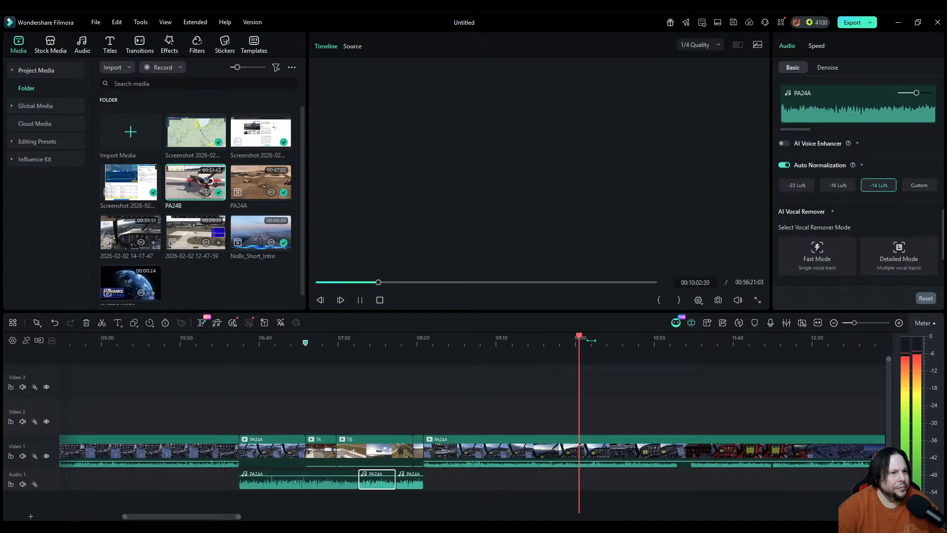
key(space)
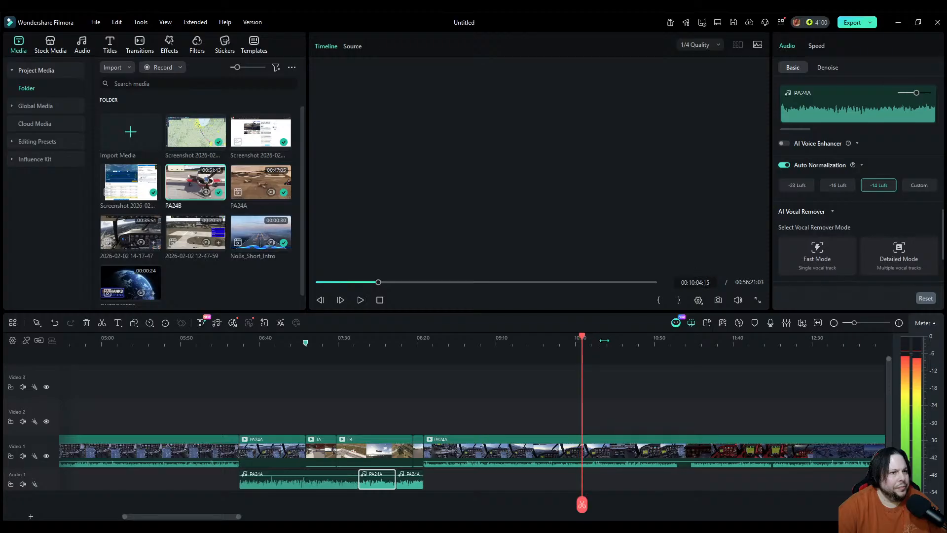
click(553, 450)
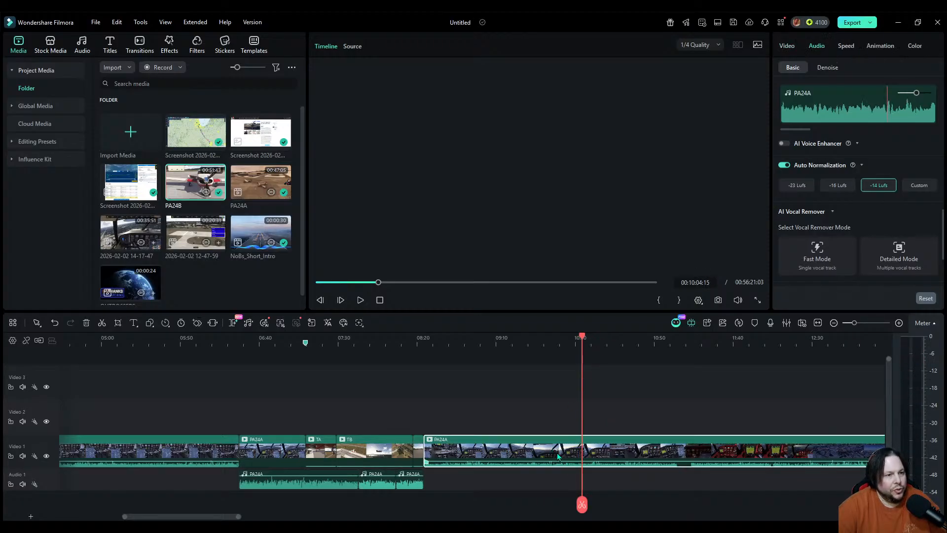
click(581, 504)
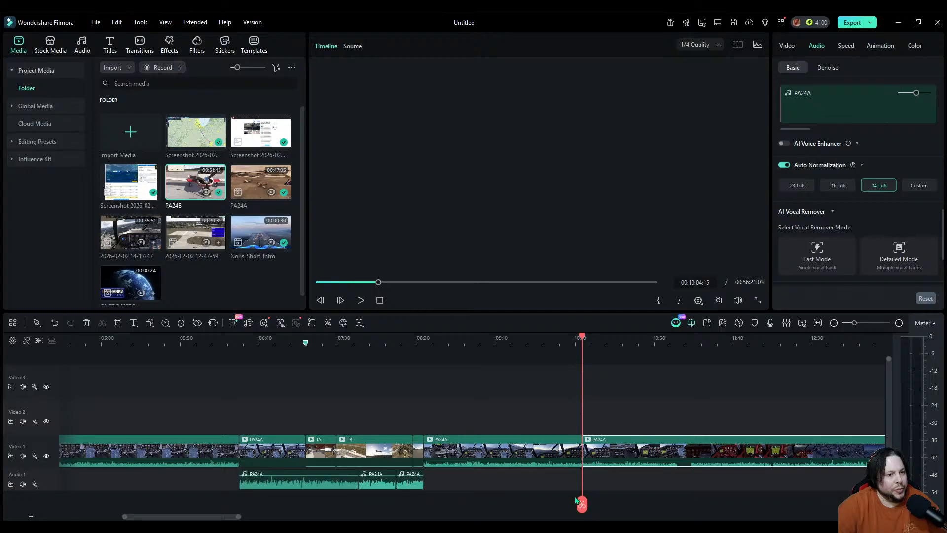
Step: Check the letter names of the earlier Video 1 clips to find the next letters for the unnamed PA24A clips
click(526, 449)
click(169, 446)
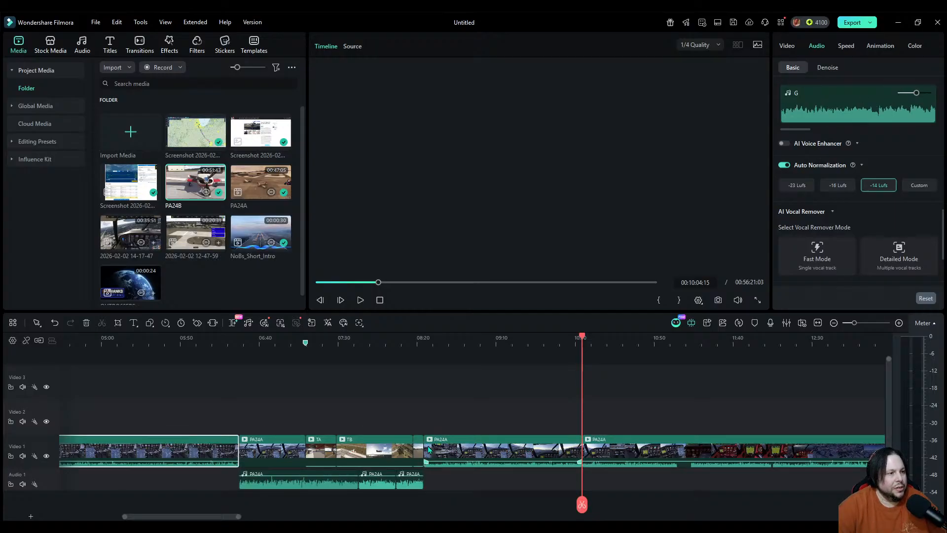
click(270, 454)
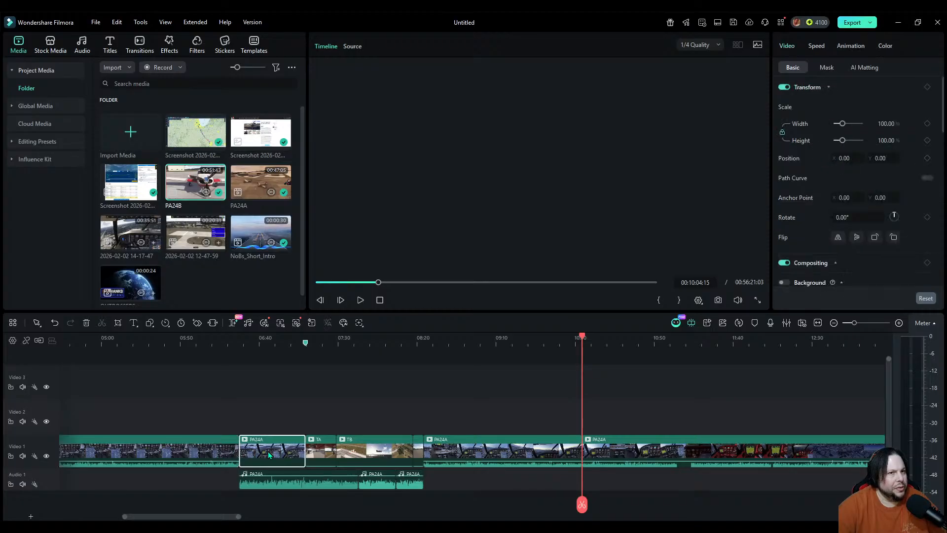
click(267, 338)
drag(267, 504, 239, 502)
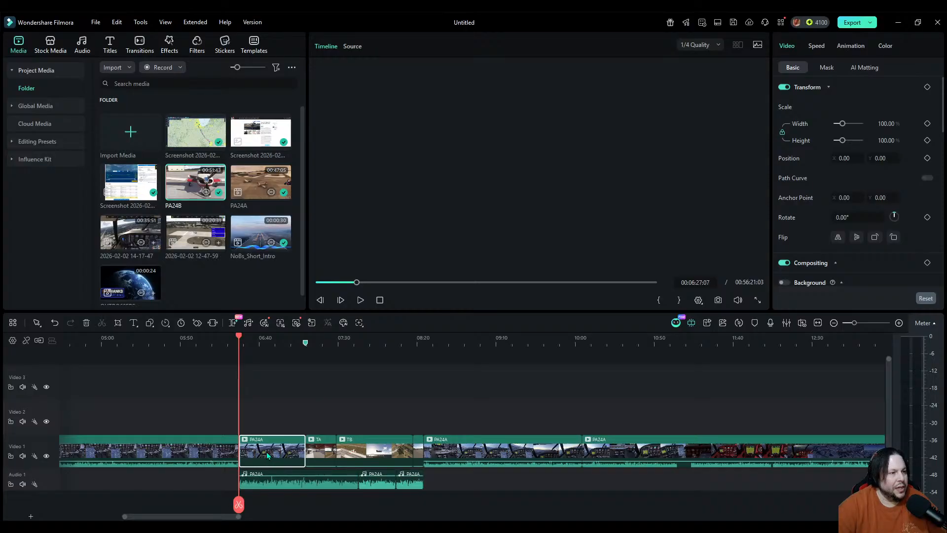
click(833, 322)
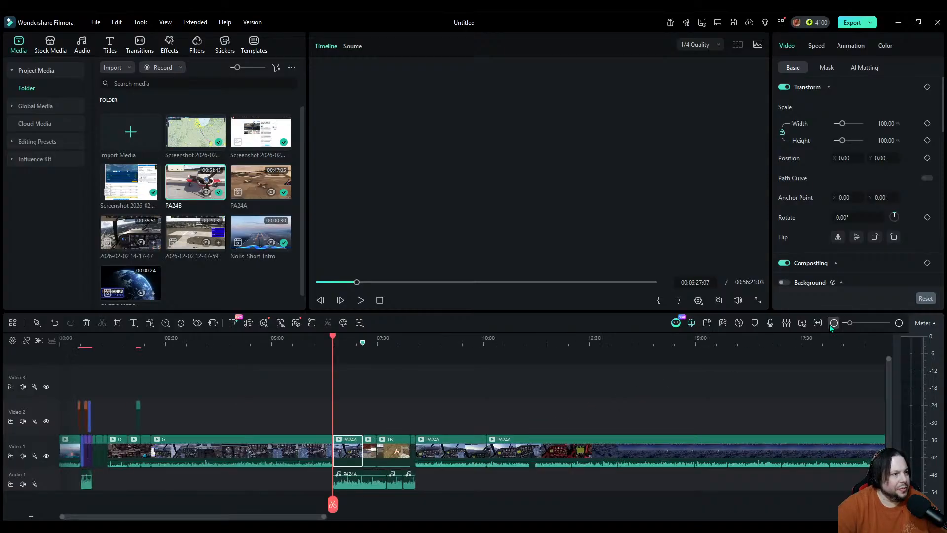
click(132, 448)
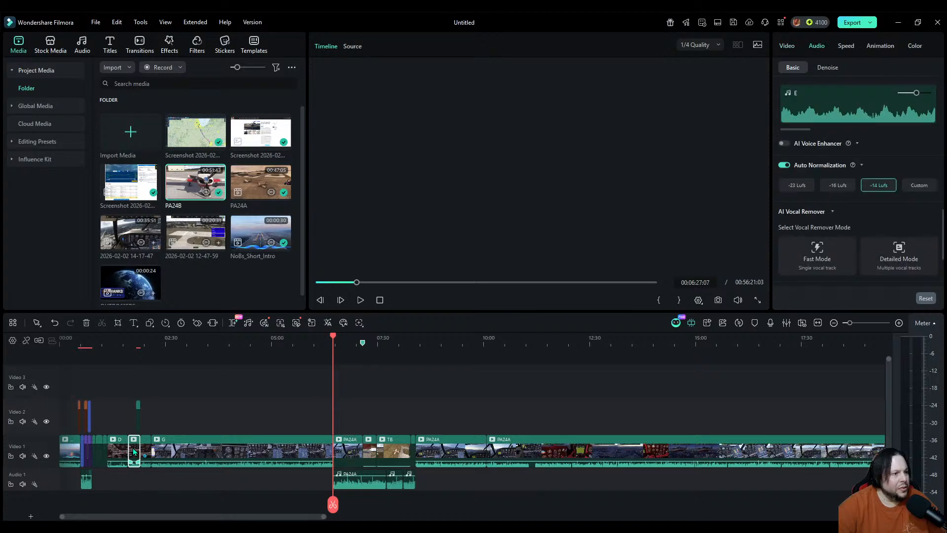
click(257, 445)
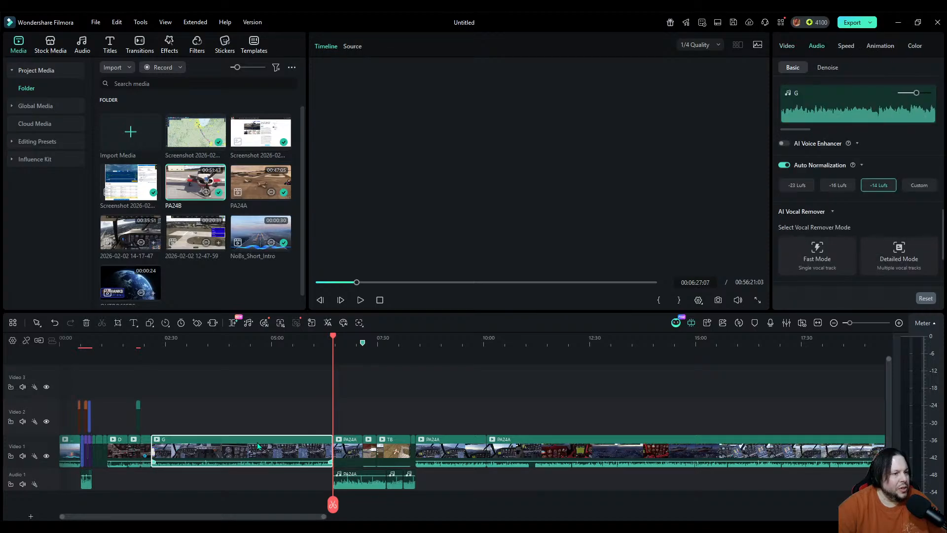
Step: Rename the PA24A clip that follows clip G as H and the PA24A clip between TC and the new split as I
click(346, 445)
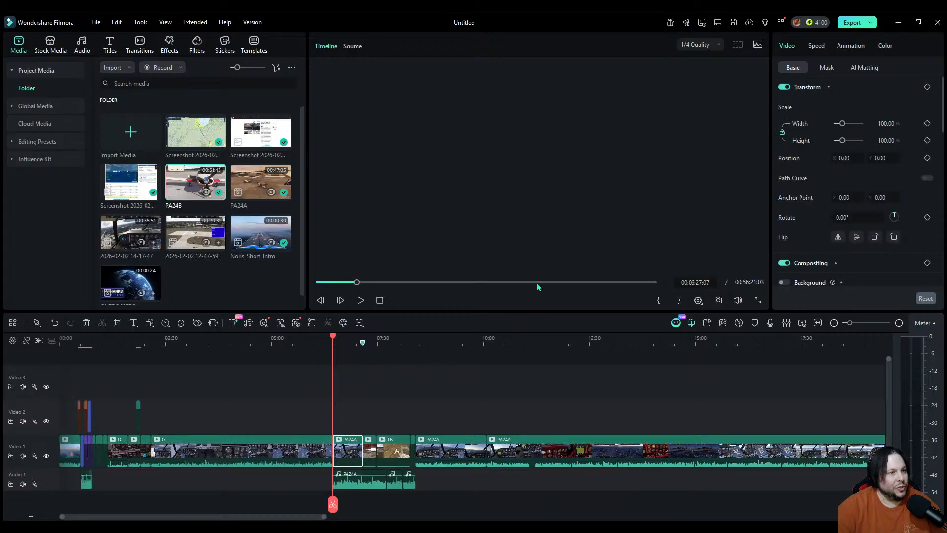
click(899, 323)
click(725, 444)
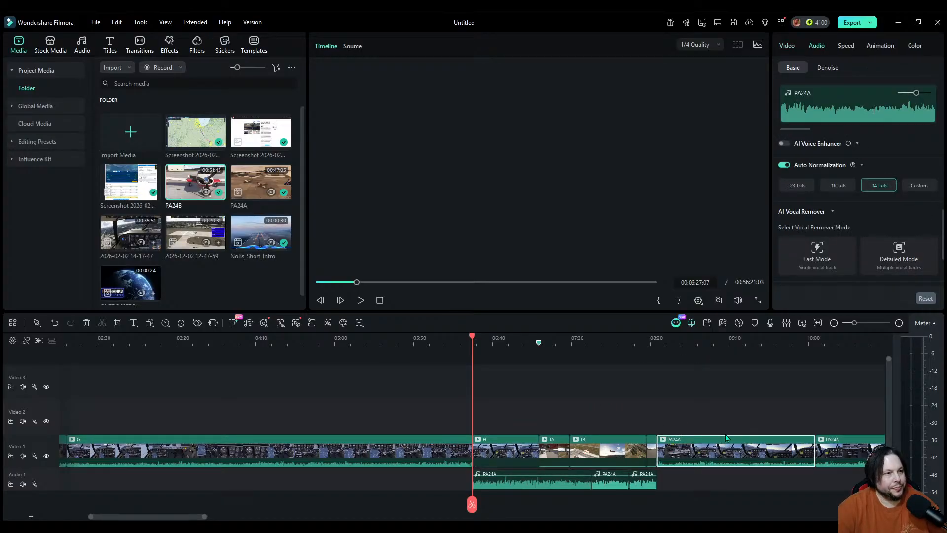
click(532, 289)
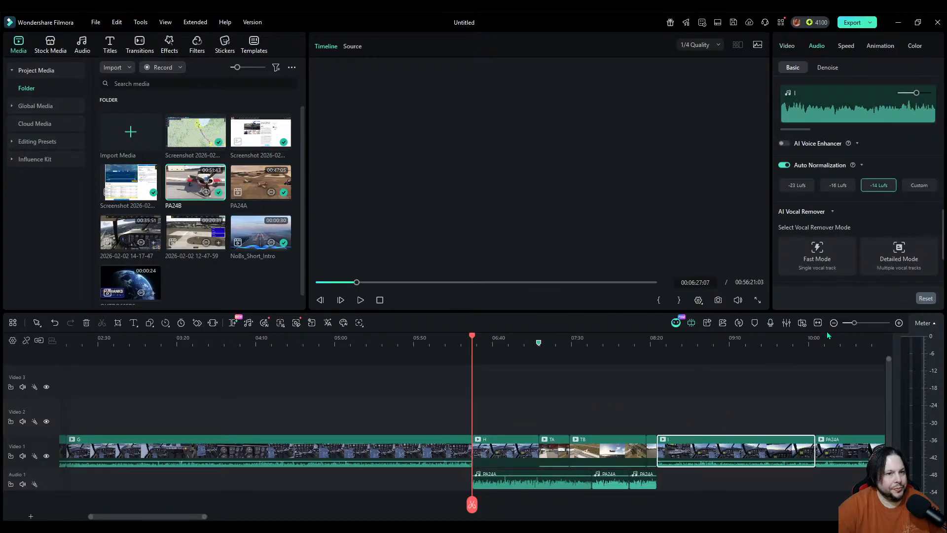
Step: Skim the PA24A clip that follows clip I for the next section worth keeping
scroll(828, 336, down, 2)
drag(333, 506, 710, 491)
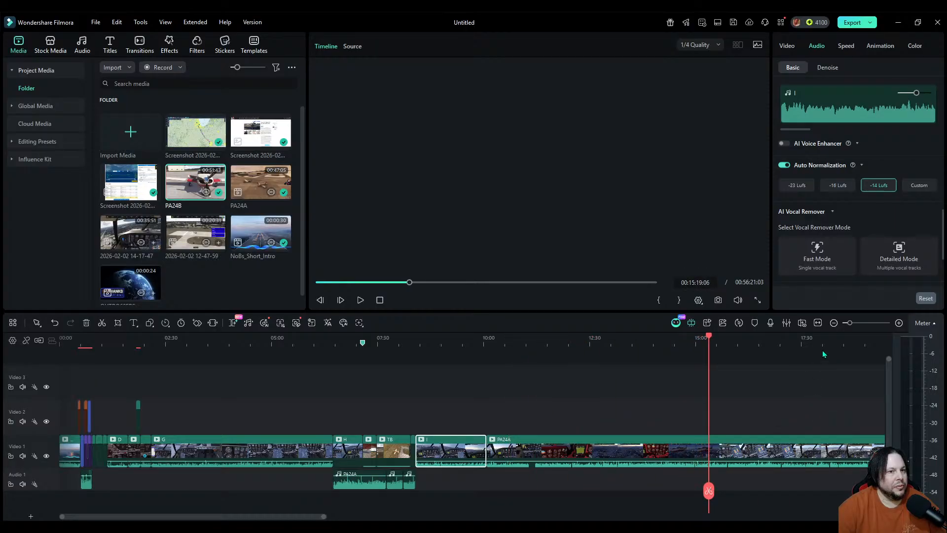
click(834, 323)
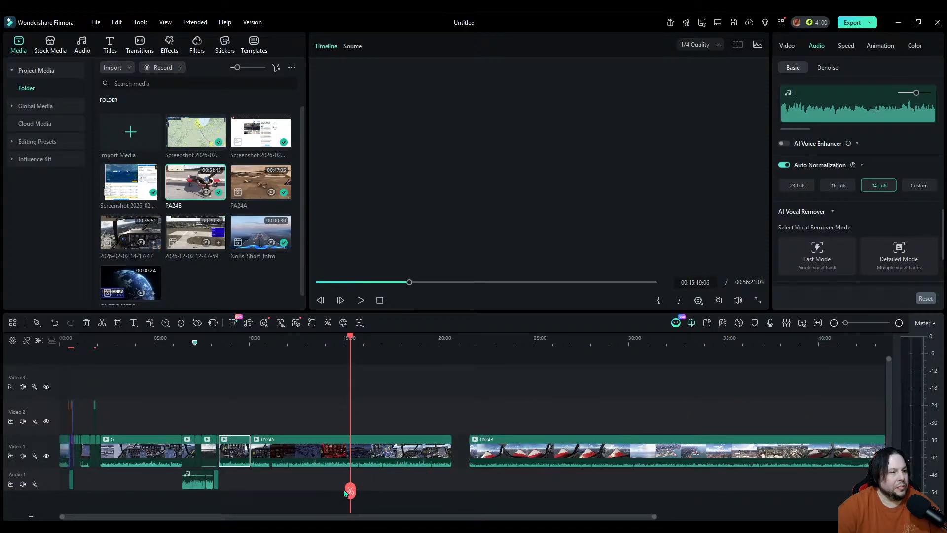
drag(345, 492, 301, 491)
key(space)
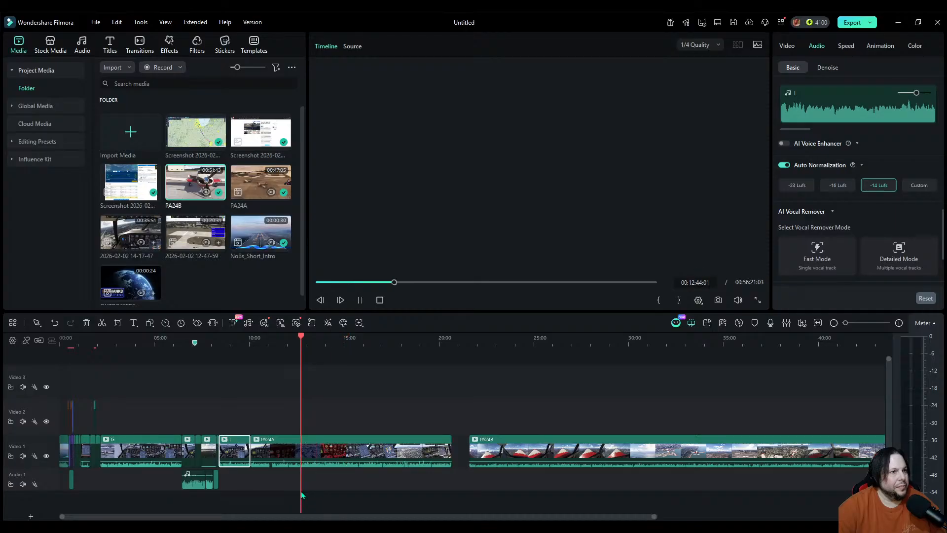
click(272, 347)
drag(273, 494, 263, 493)
key(space)
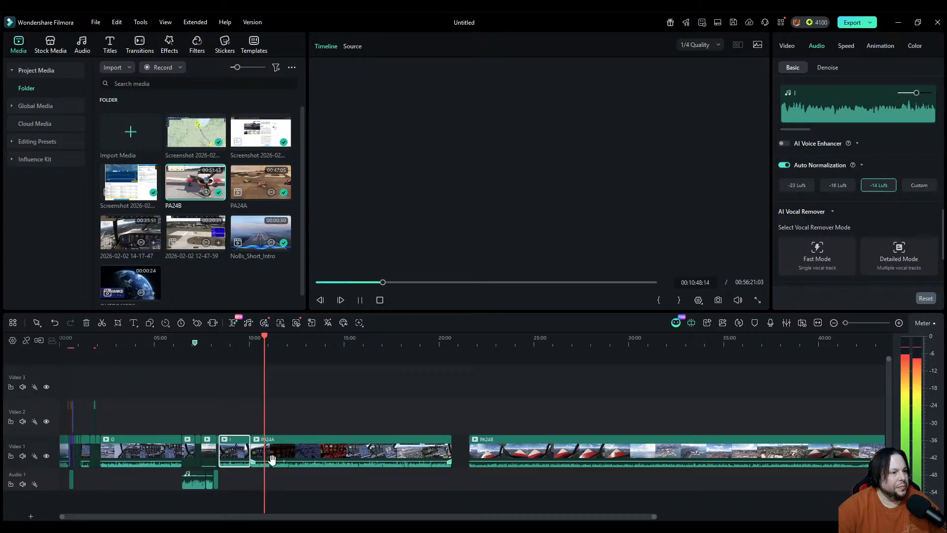
Step: Play through the PA24A clip after I, split it at 00:11:16:05, delete the part before the split and move the rest up against I
click(898, 323)
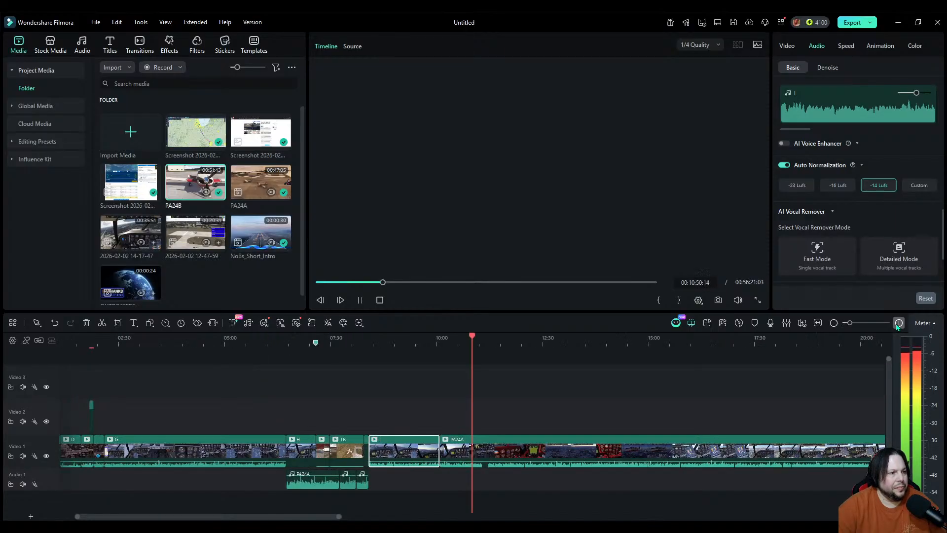
click(897, 324)
click(520, 339)
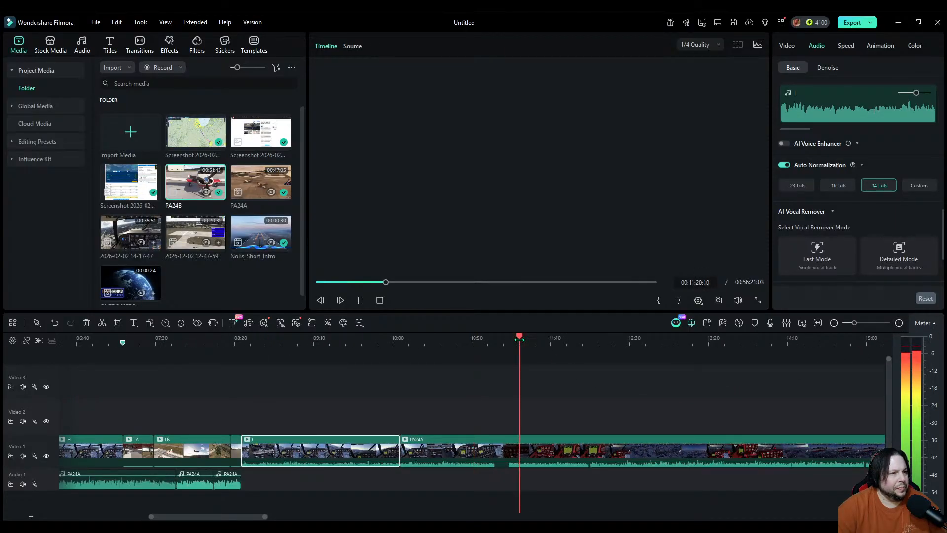
click(510, 340)
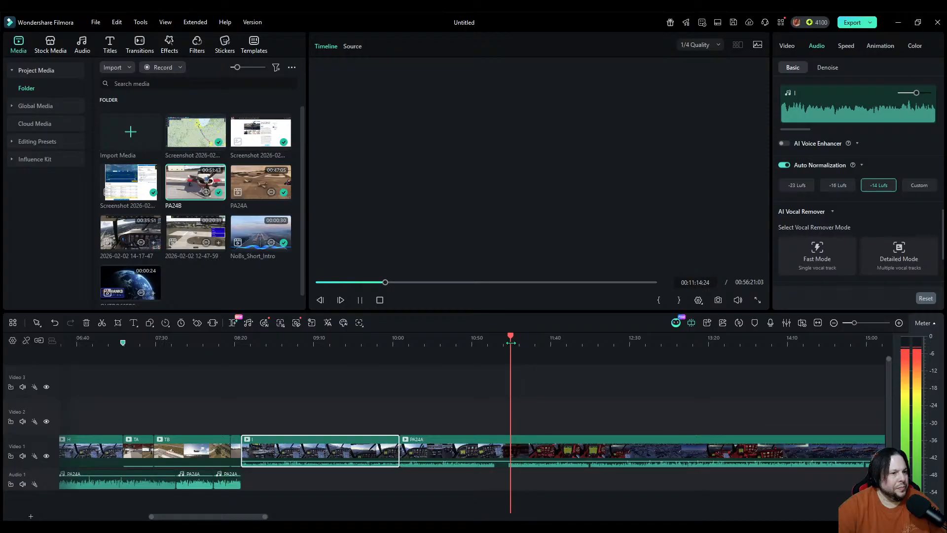
click(506, 340)
key(space)
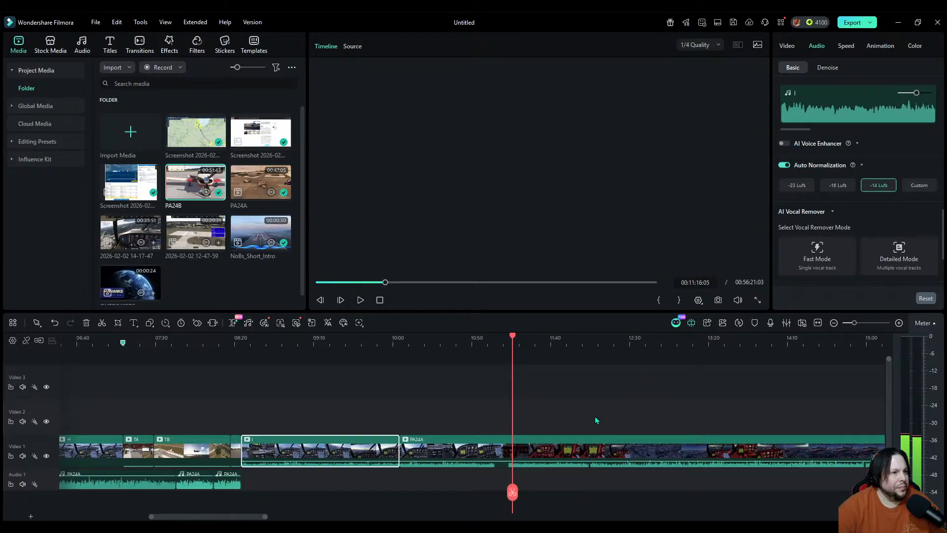
click(454, 451)
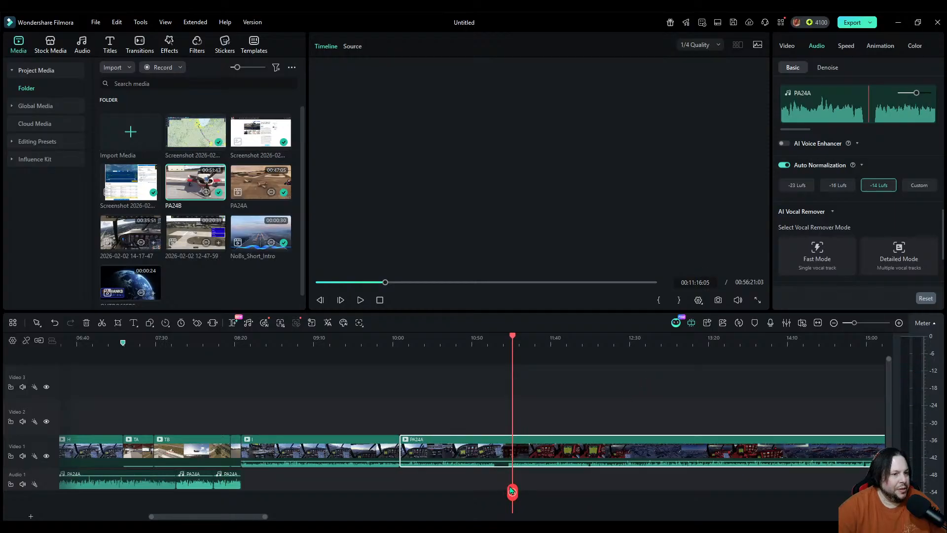
click(512, 491)
key(Delete)
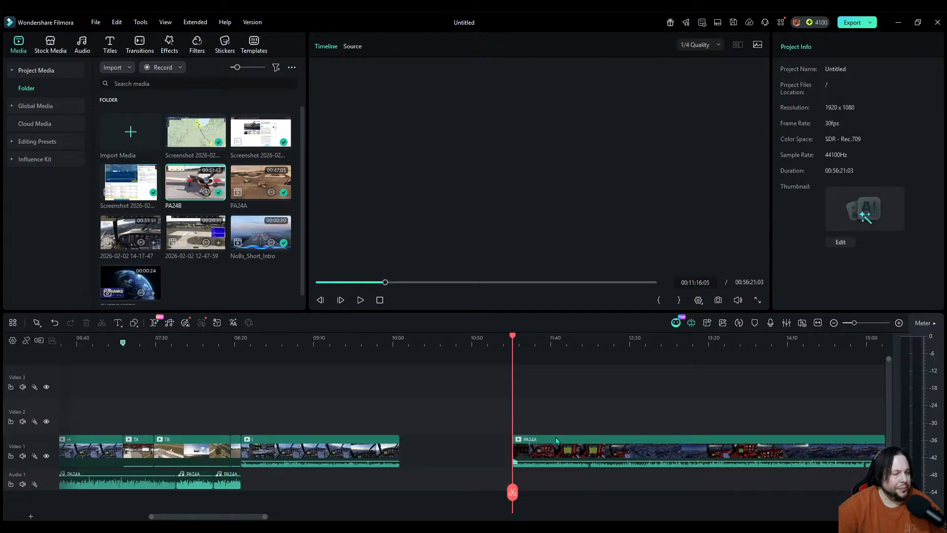
drag(556, 439, 458, 450)
Step: Skim and play the PA24A clip that follows I and split it at 00:13:18:05
drag(513, 492, 750, 494)
key(space)
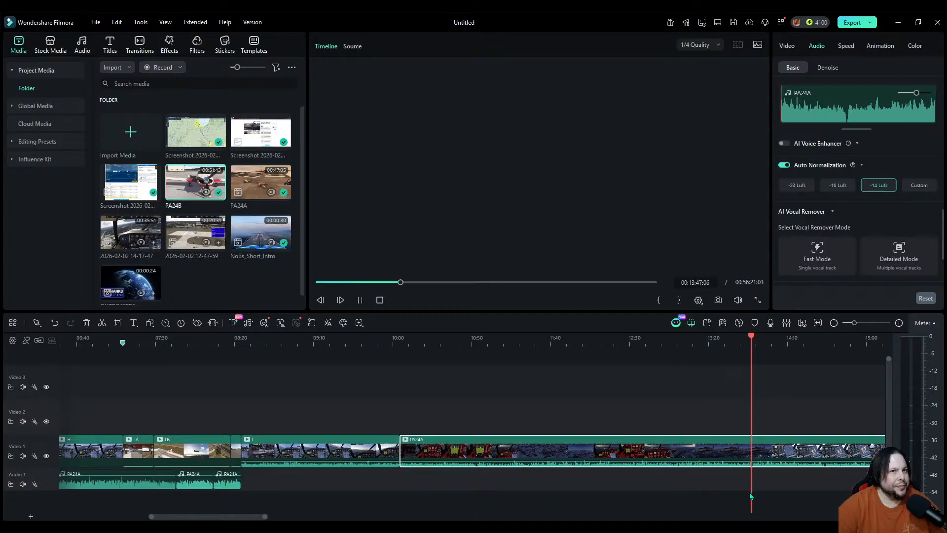
click(710, 339)
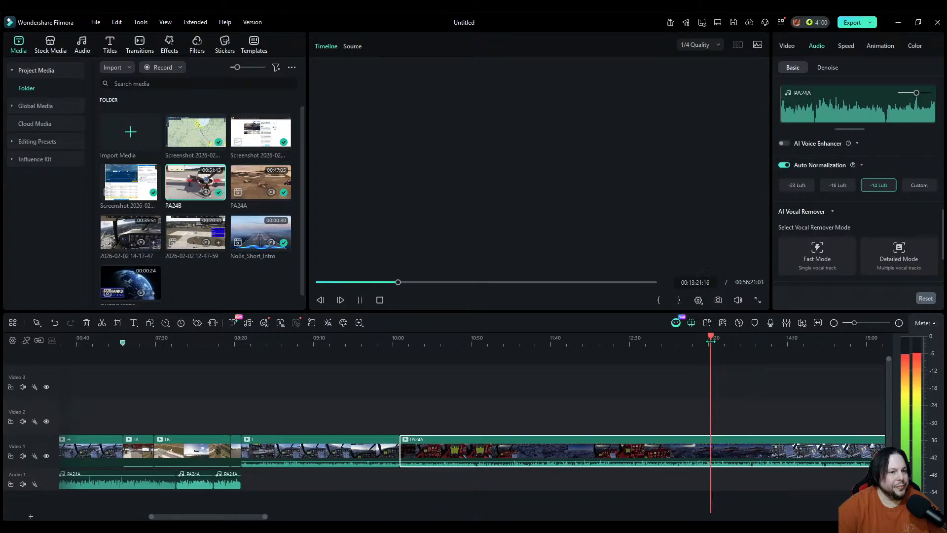
click(744, 339)
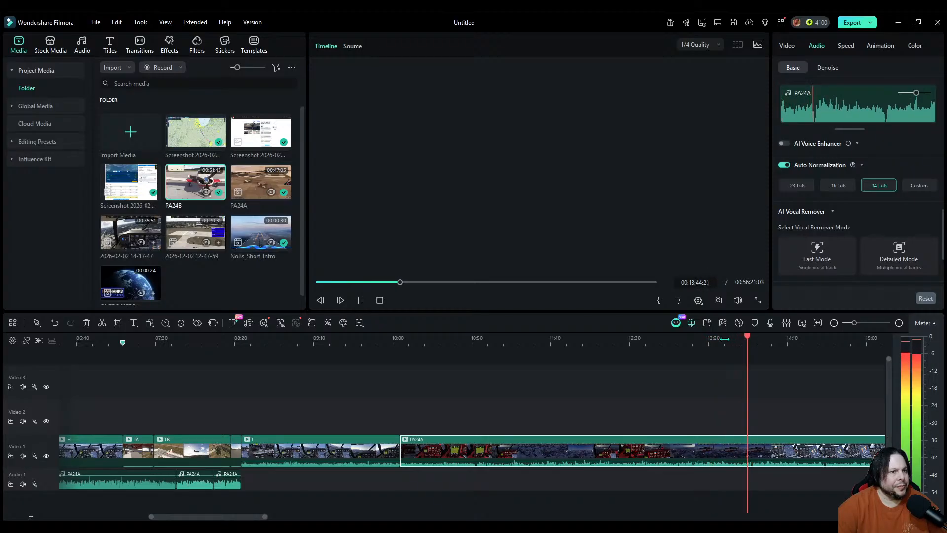
click(722, 341)
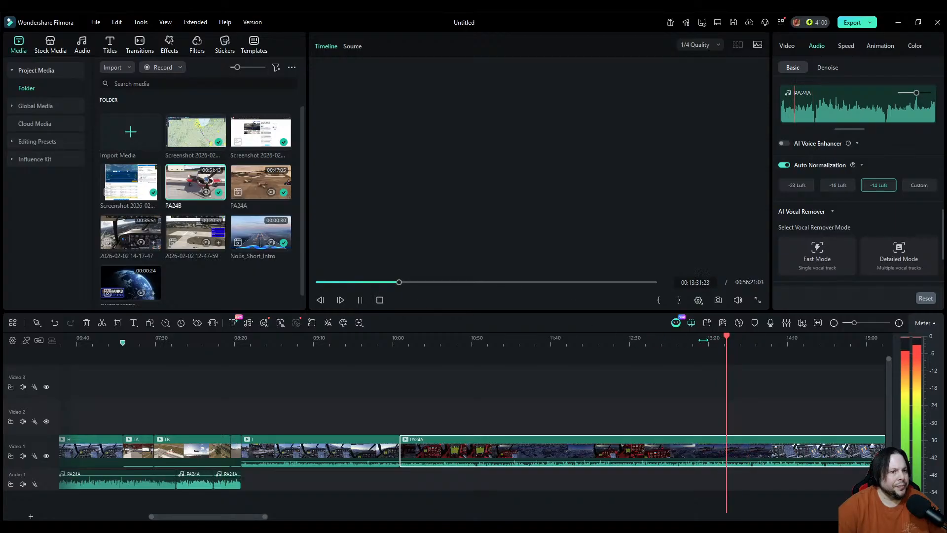
click(705, 340)
click(359, 302)
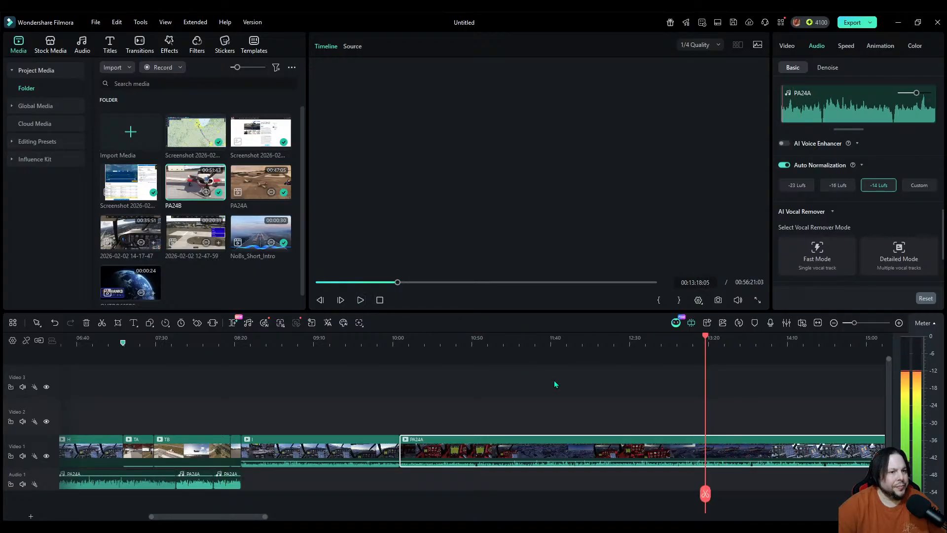
click(705, 493)
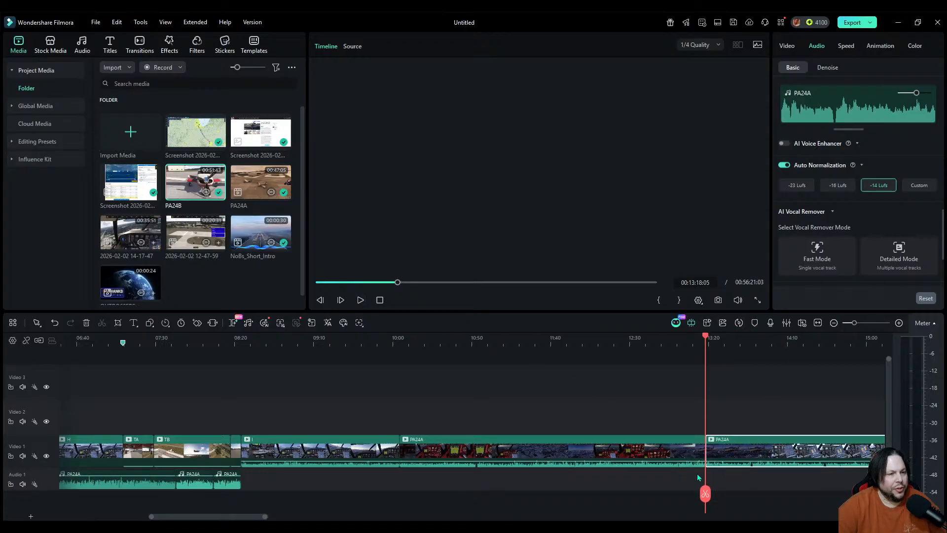
Step: Skim the last PA24A clip, delete it, and move the PA24B clip up against the remaining PA24A clip
click(834, 322)
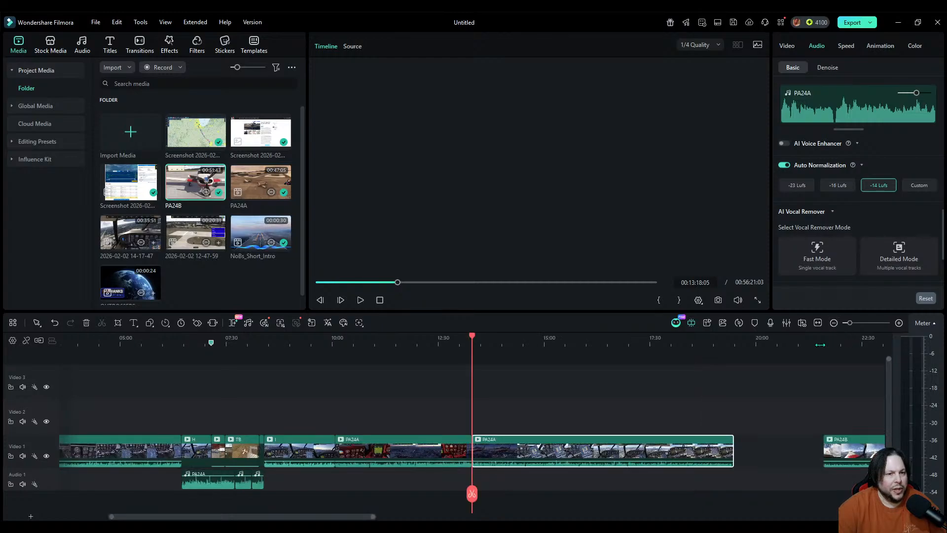
drag(469, 494, 635, 488)
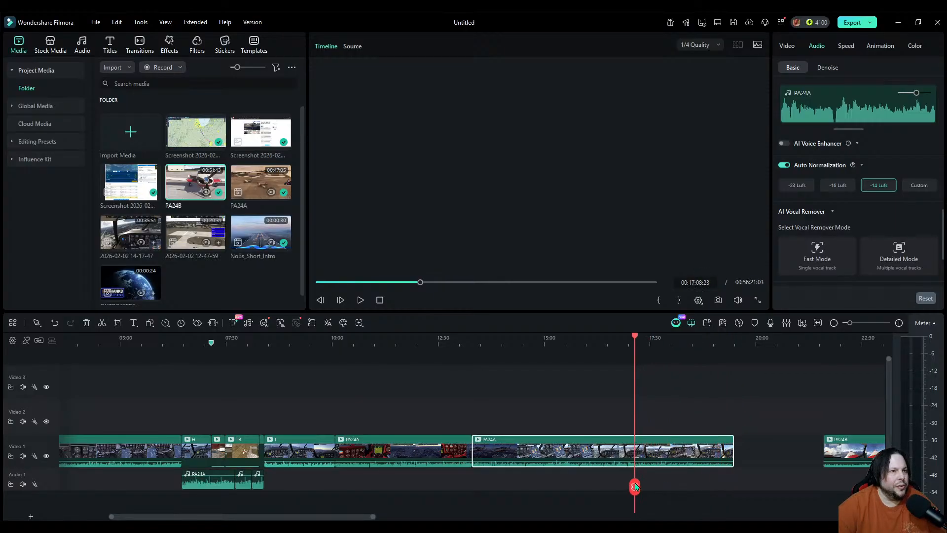
click(87, 322)
drag(860, 446, 509, 447)
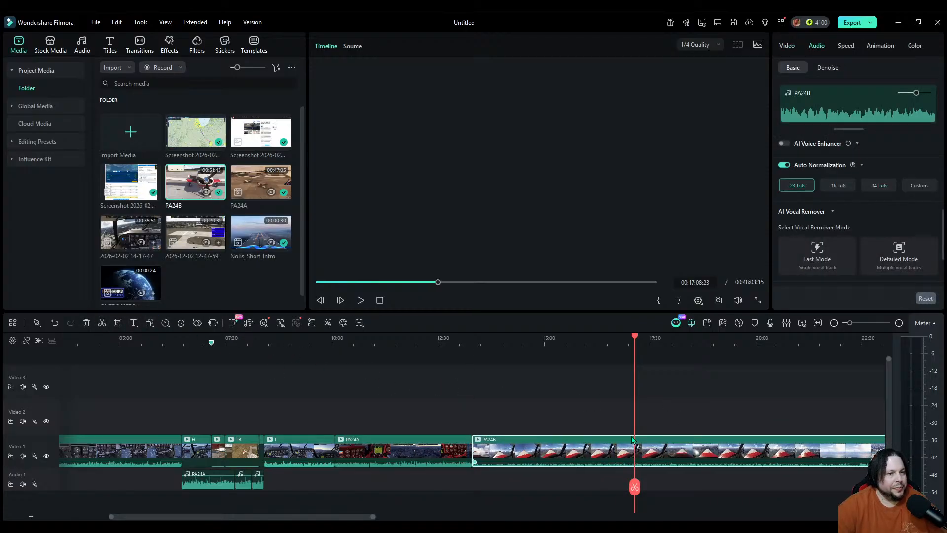
Step: Skim the start of the PA24B clip, split it at 00:14:33:05 and delete the part before the split
click(833, 322)
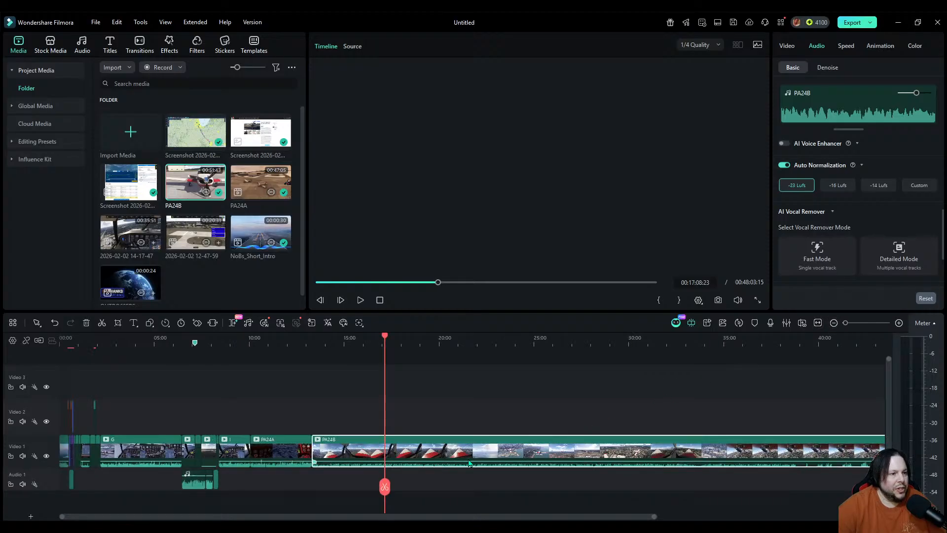
drag(386, 484, 335, 487)
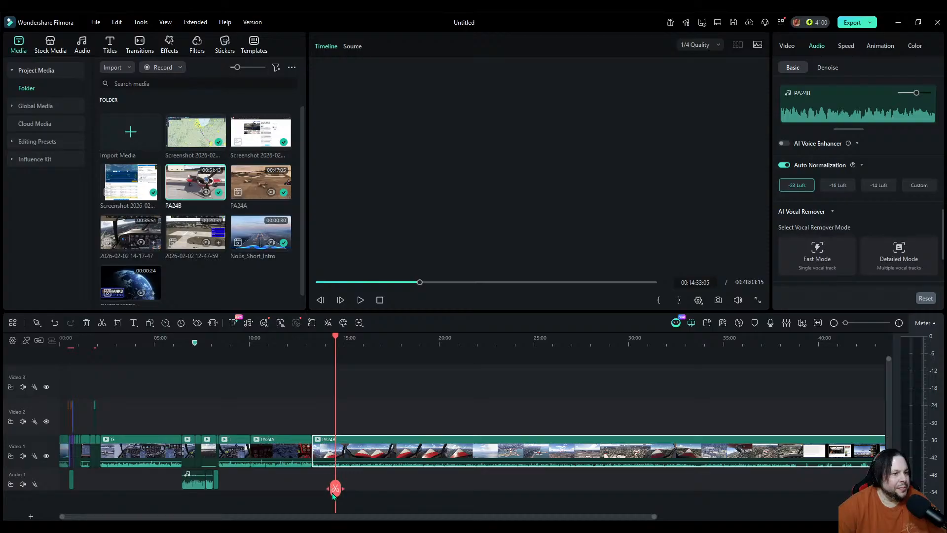
click(334, 490)
click(325, 449)
key(Delete)
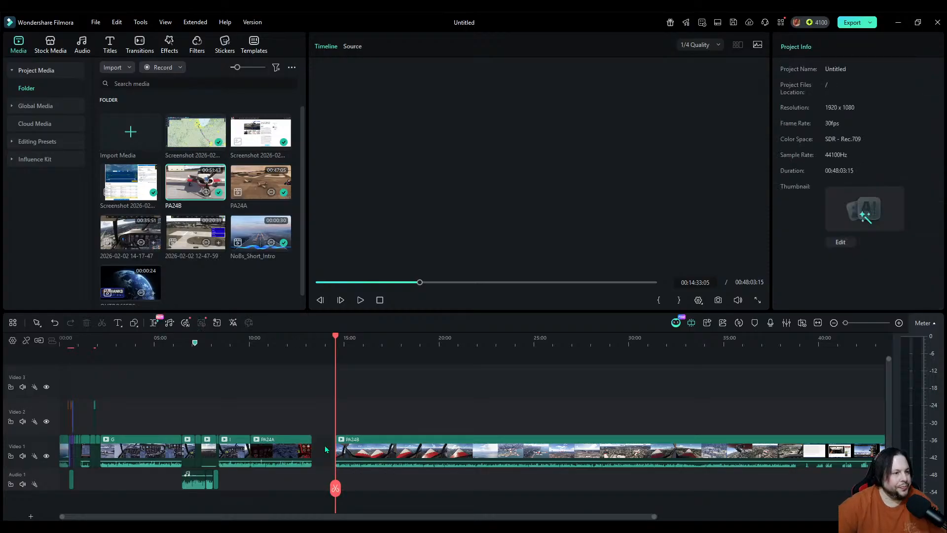
Step: Set the remaining PA24B clip's auto normalization to -14 LUFS and move it back against the preceding PA24A clip
click(362, 447)
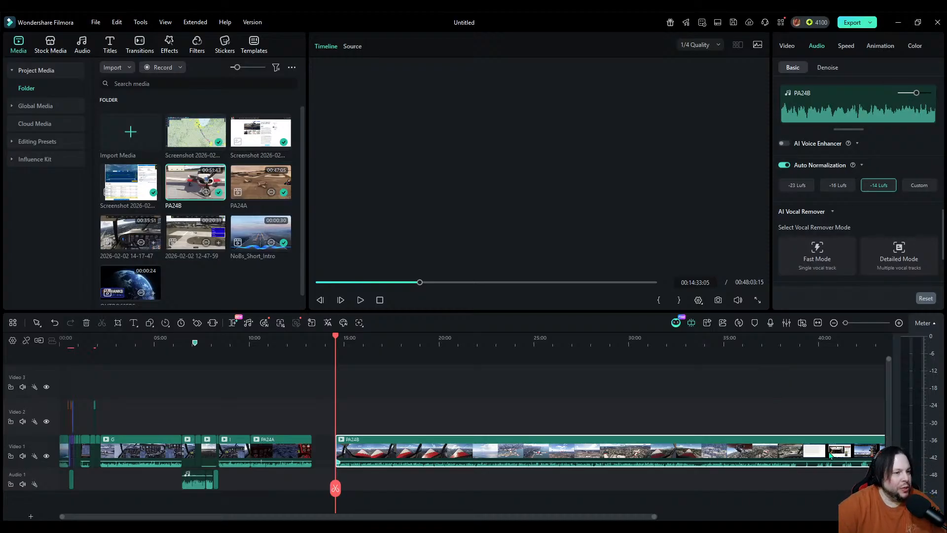
drag(531, 457, 462, 461)
Step: Skim further into the PA24B clip, split it at 00:18:30:05 and select the part before the split
drag(334, 488, 411, 491)
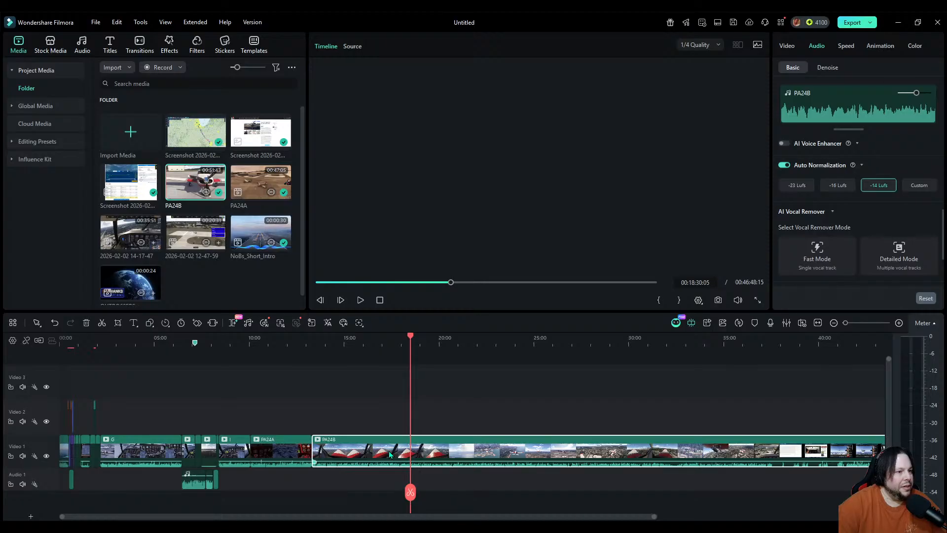
click(410, 491)
click(358, 445)
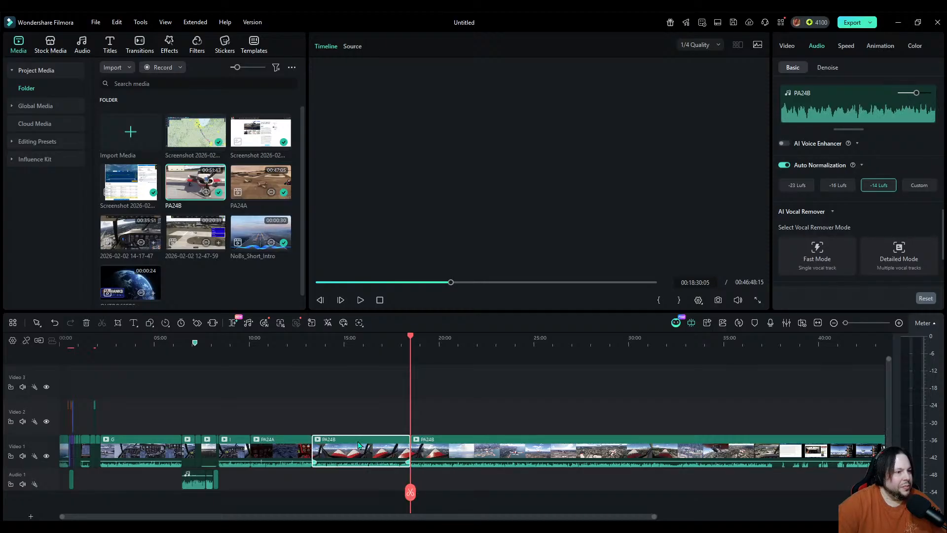
Step: Rename the PA24A clip that follows I as J and the first PA24B clip as K
click(272, 449)
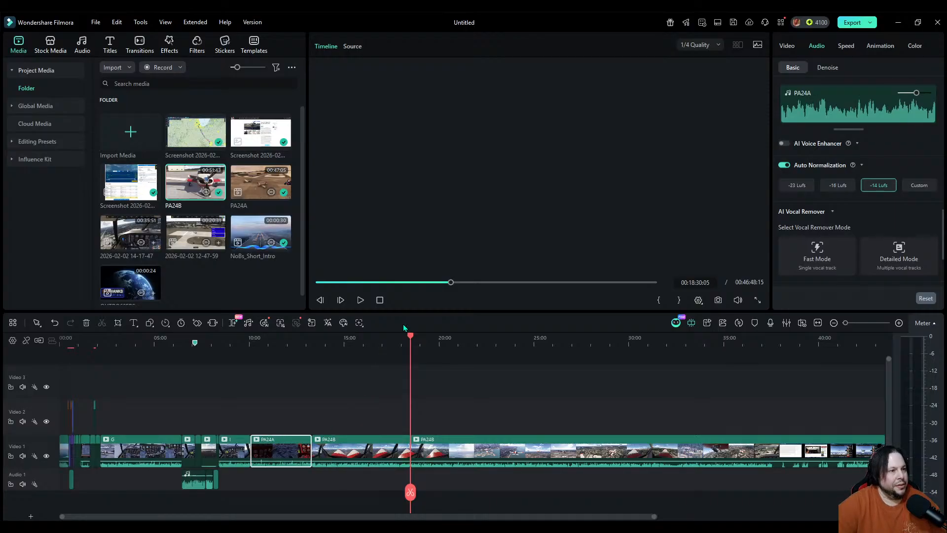
click(535, 280)
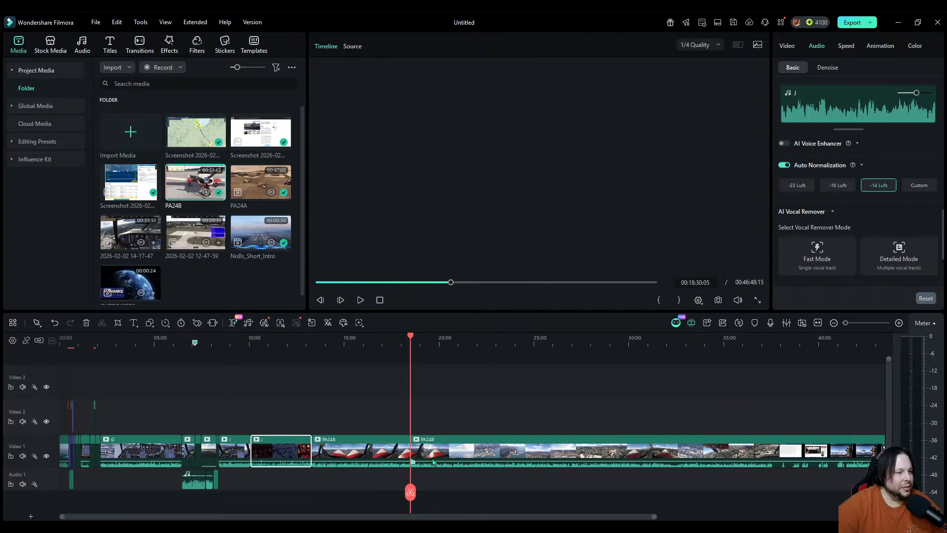
click(376, 457)
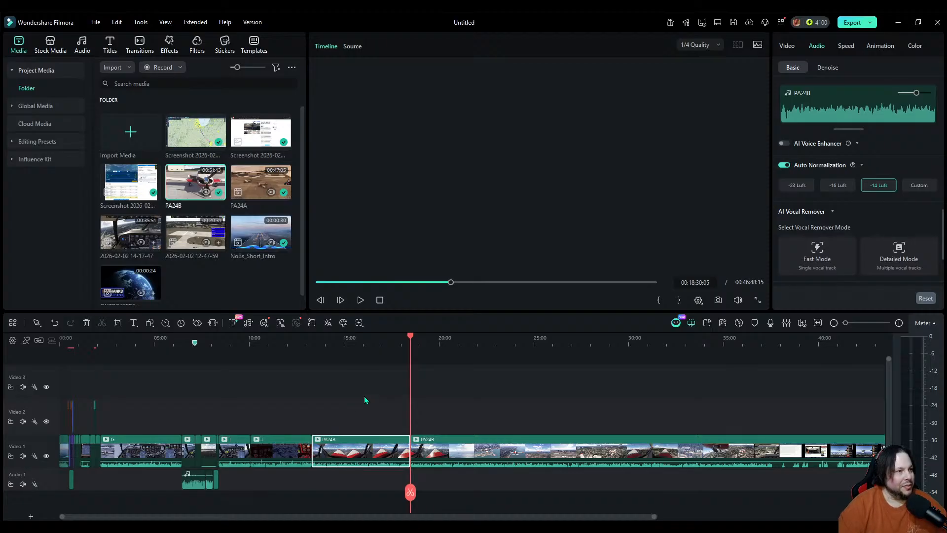
click(519, 281)
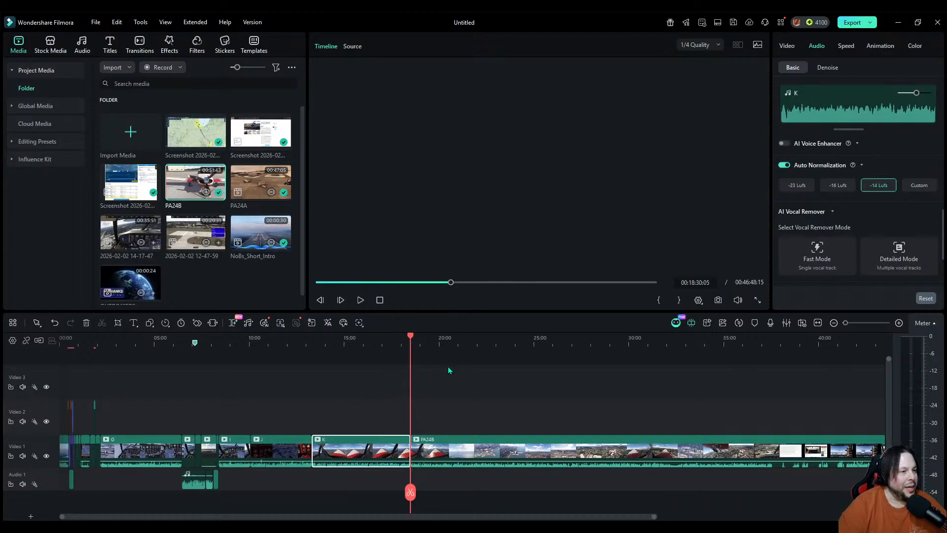
click(405, 486)
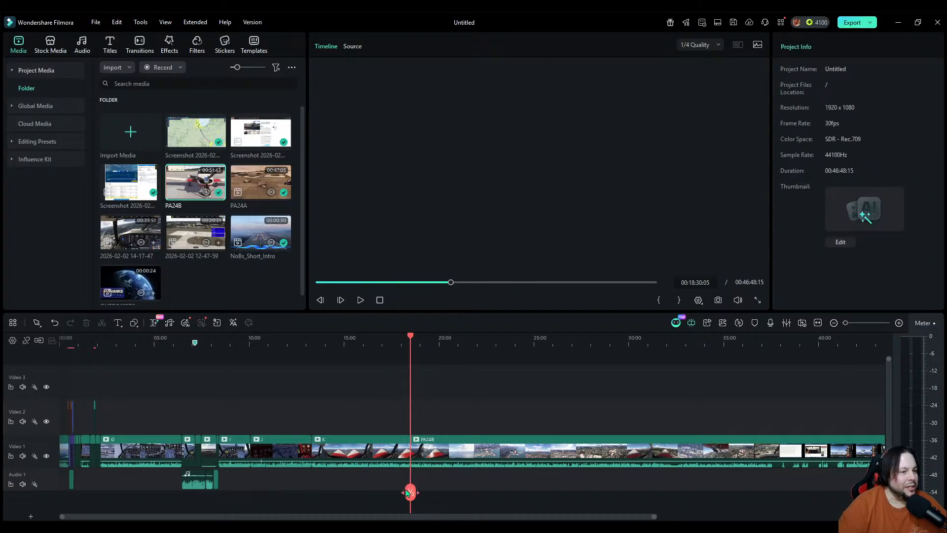
Step: Split the PA24B clip that follows K at 00:19:52:24, delete the part before the split and move the rest up against K
drag(407, 492, 437, 489)
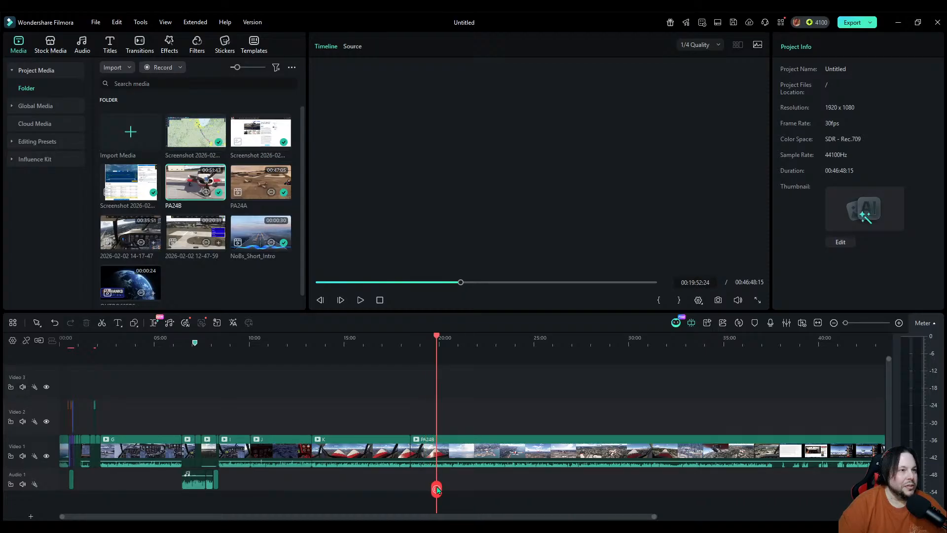
click(427, 460)
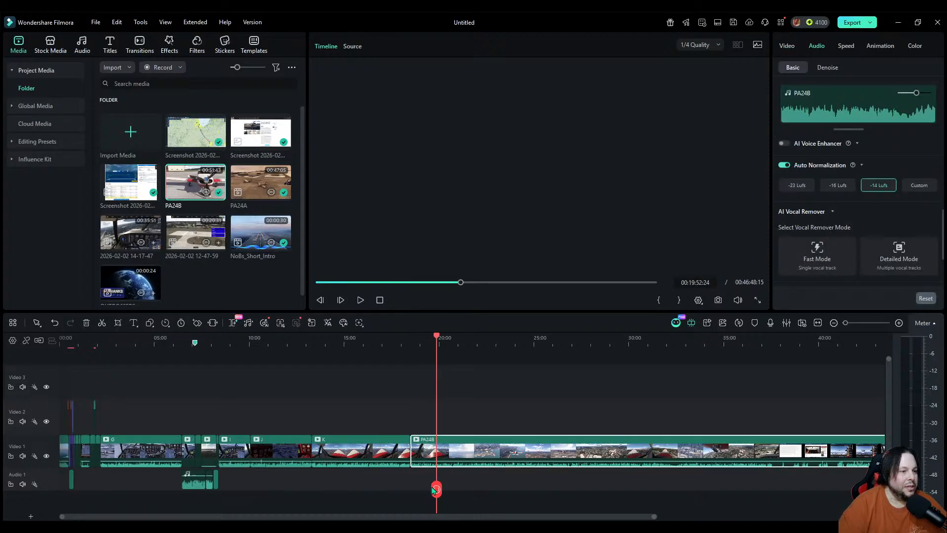
click(433, 489)
click(419, 437)
key(Delete)
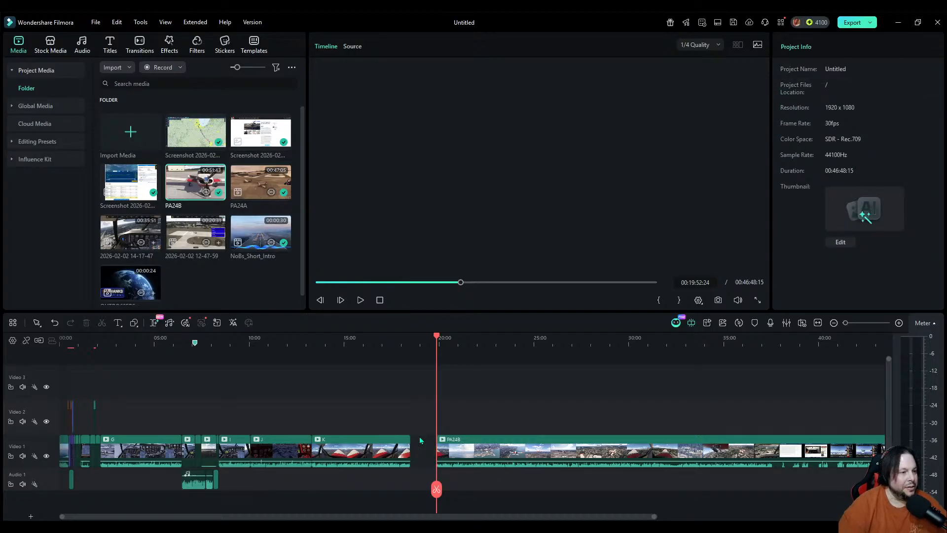
drag(464, 451, 442, 453)
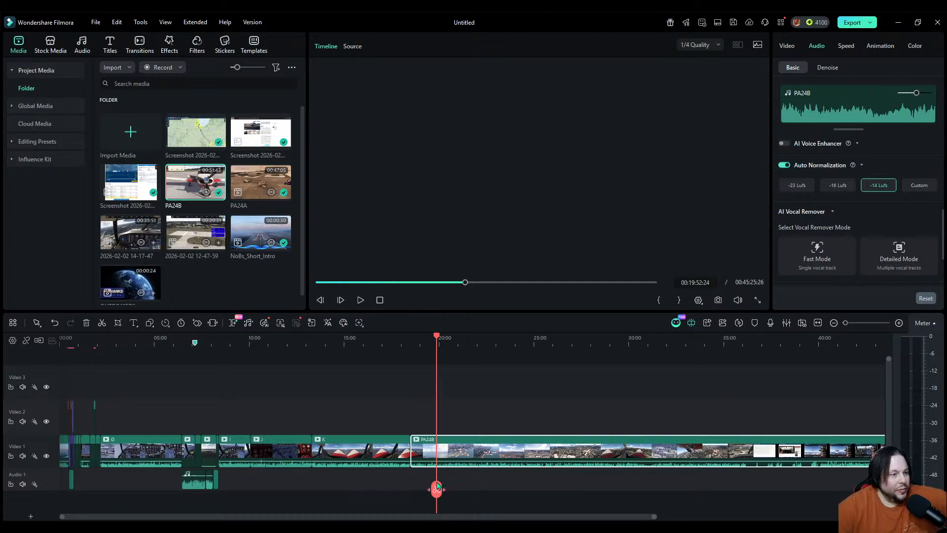
Step: Skim and play the PA24B clip that follows K and split it at 00:21:20:07
drag(437, 485, 466, 490)
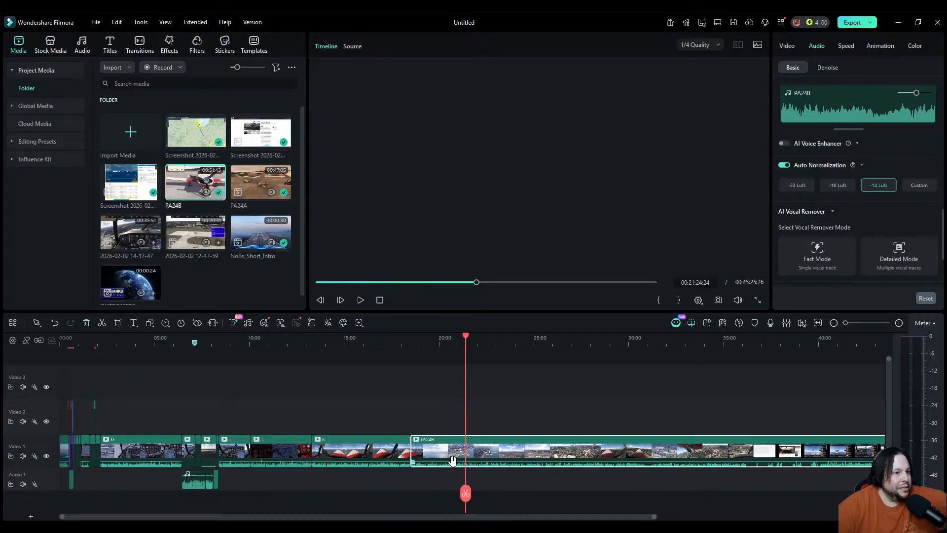
click(899, 322)
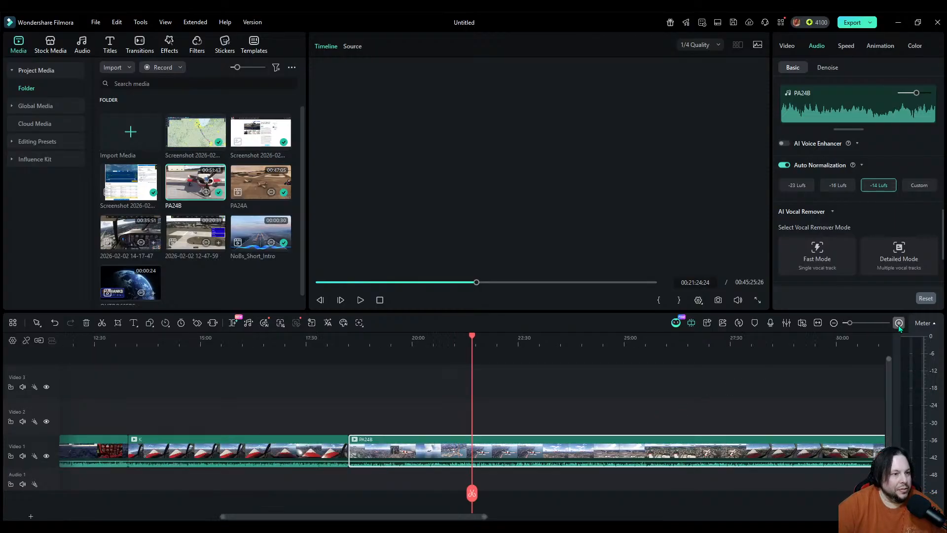
click(898, 323)
click(461, 346)
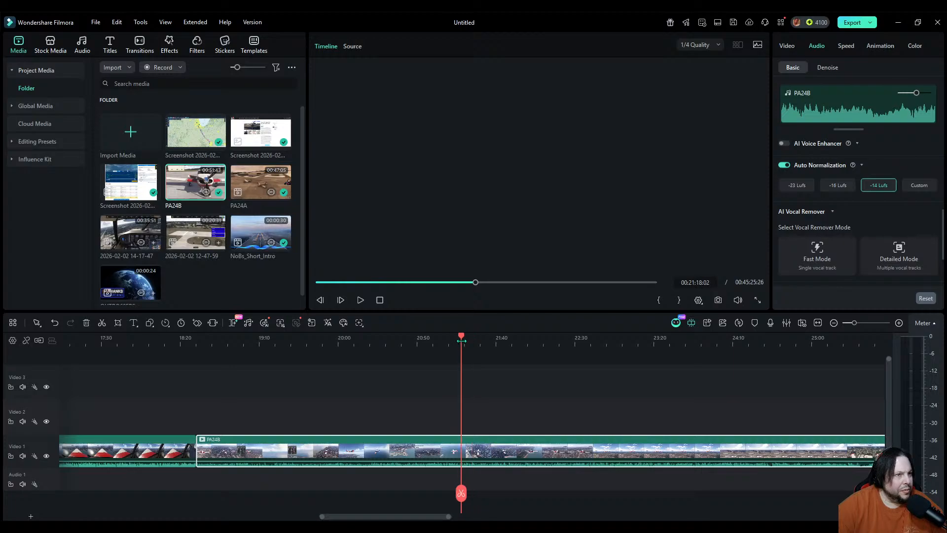
key(space)
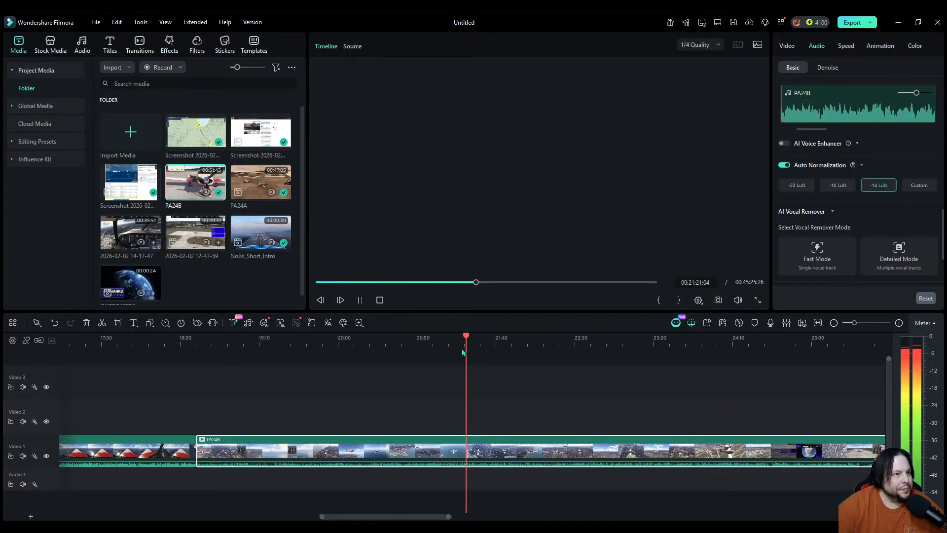
key(space)
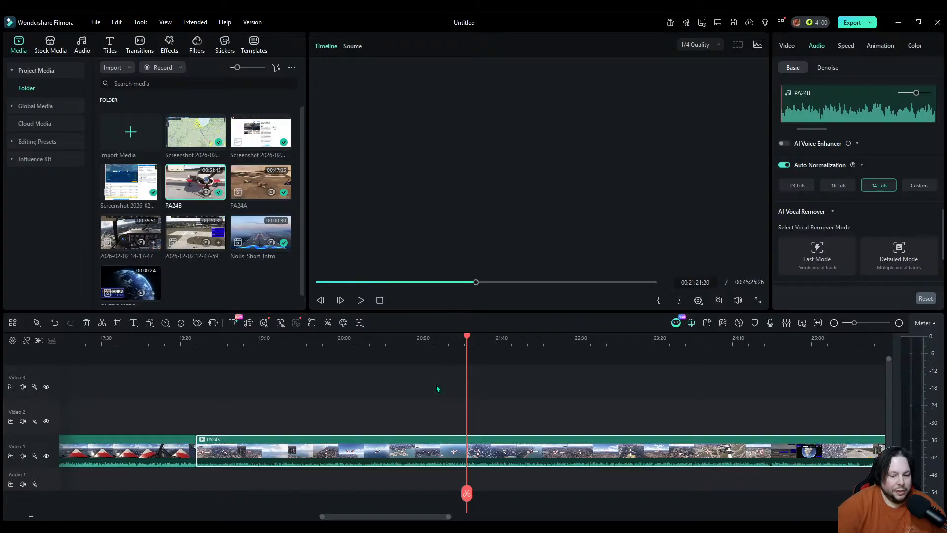
key(Left)
key(Left)
key(Left)
key(Left)
key(Left)
key(Left)
key(Left)
key(Left)
key(Left)
key(Left)
key(Left)
key(Left)
key(Left)
key(Left)
key(Left)
key(Left)
key(Left)
key(Left)
key(Left)
key(Left)
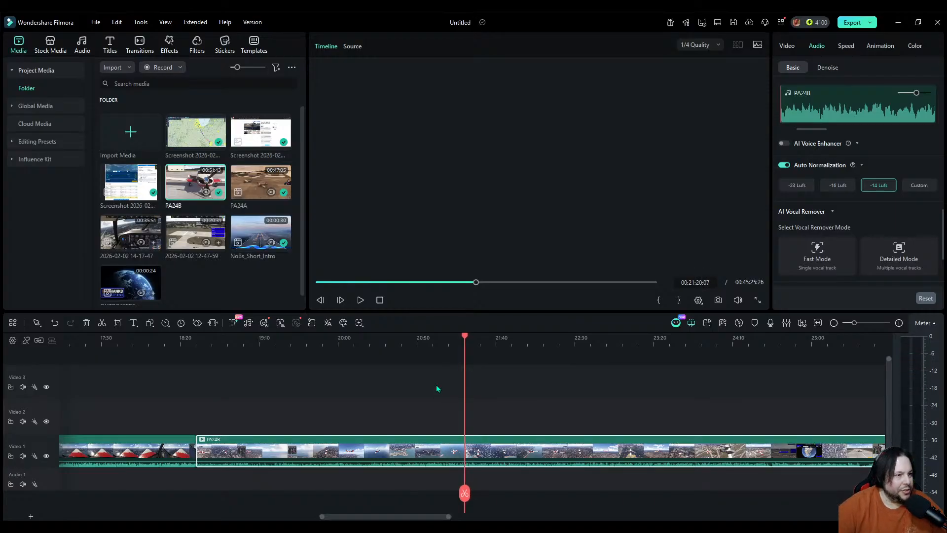
click(466, 493)
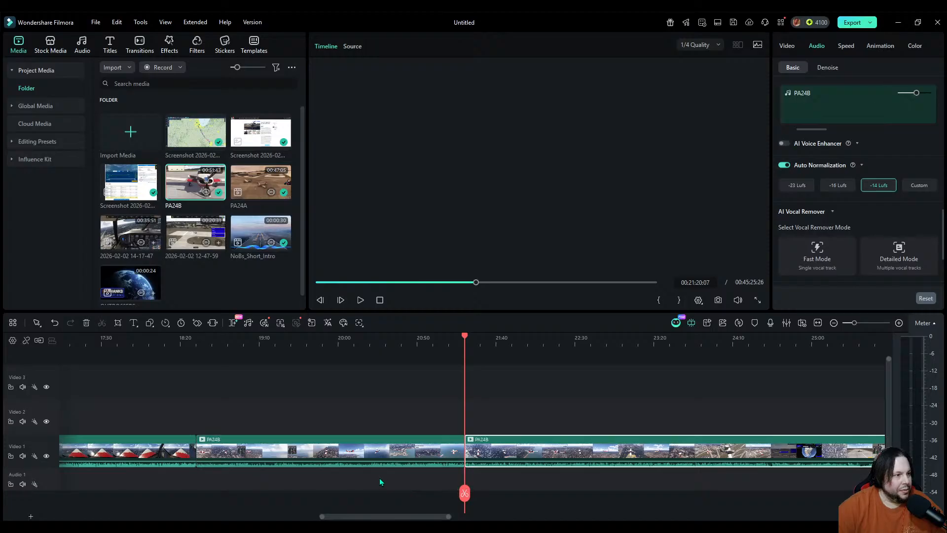
Step: Rename the PA24B clip between K and the new split as L
click(261, 450)
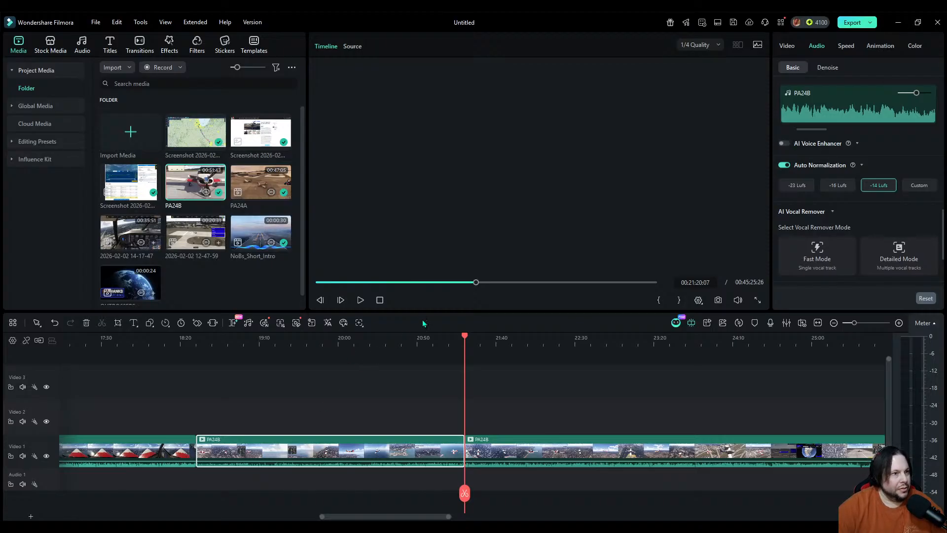
click(834, 323)
click(834, 322)
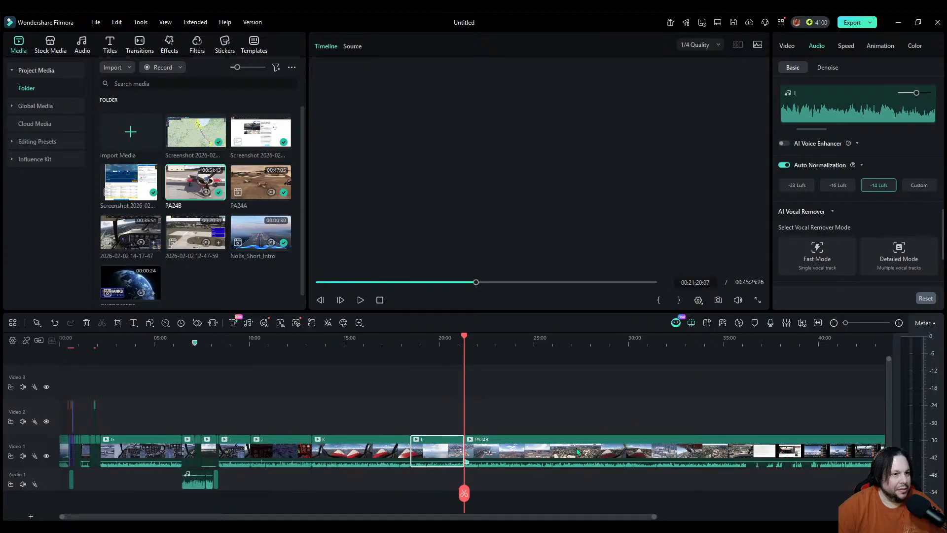
click(458, 492)
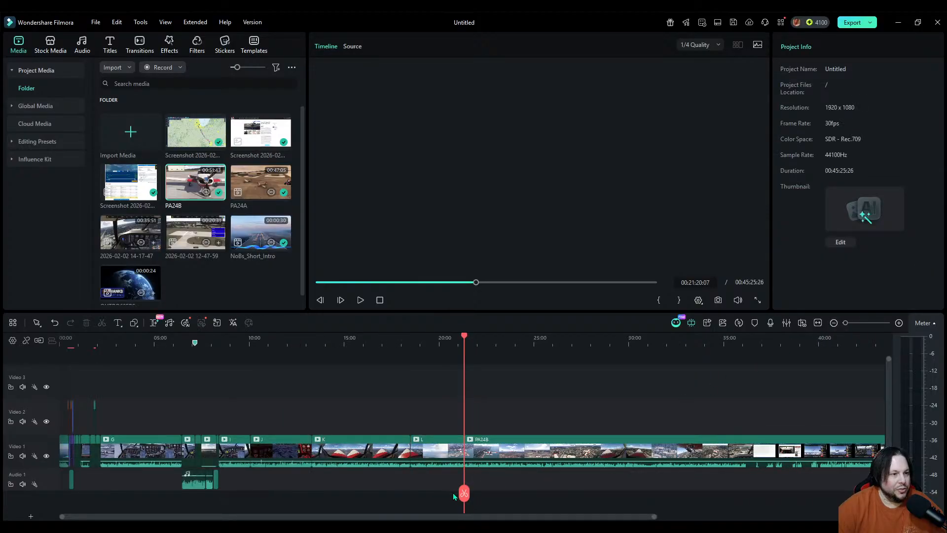
Step: Skim the remaining PA24B clip and play its closing section near the end of the timeline
drag(463, 493, 590, 488)
click(360, 300)
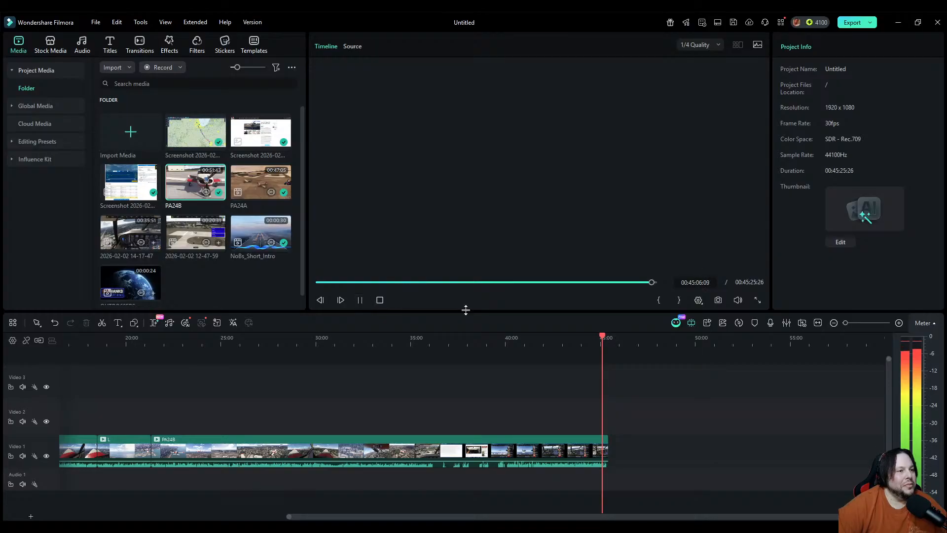
drag(466, 309, 450, 438)
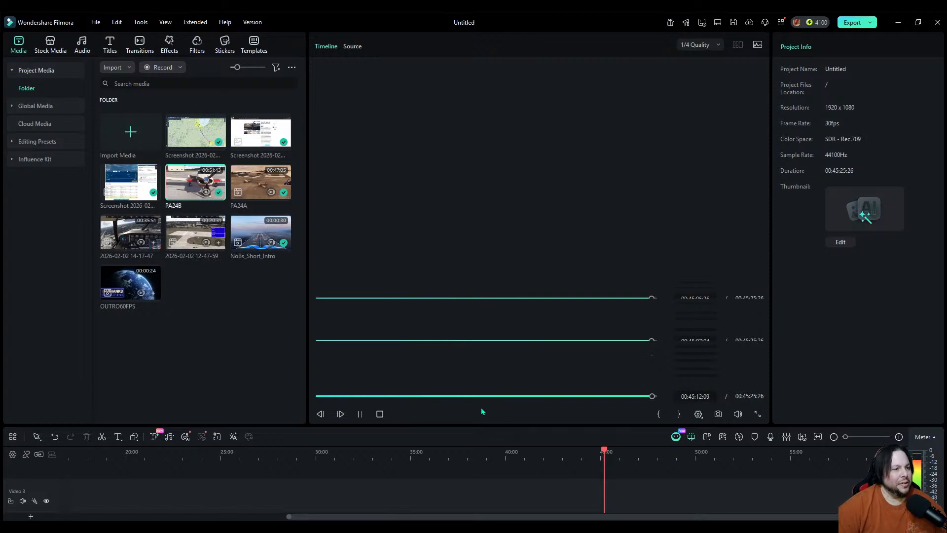
click(360, 414)
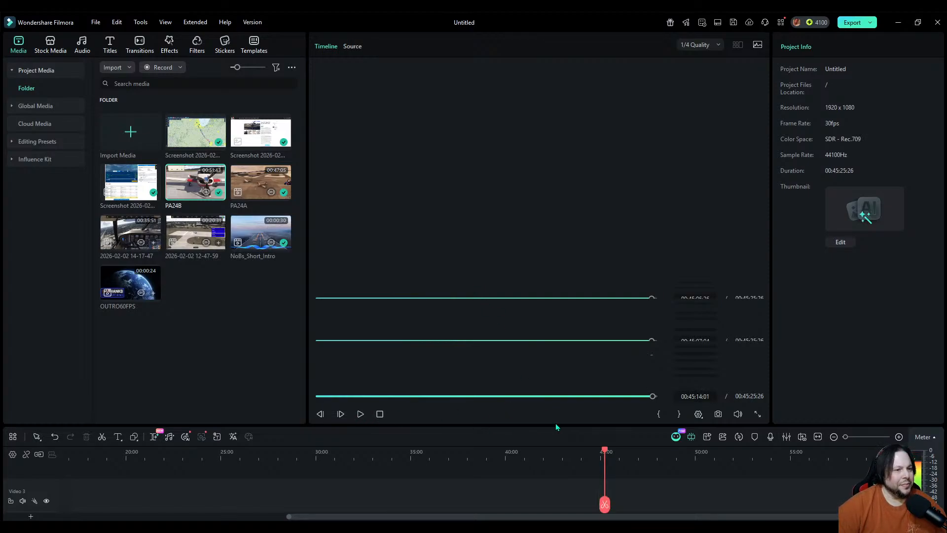
click(832, 437)
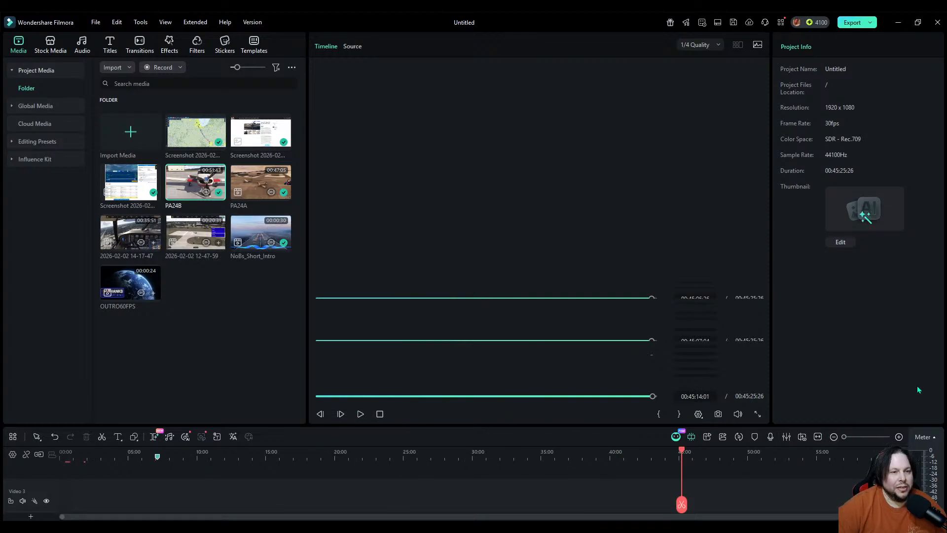
drag(639, 424, 640, 285)
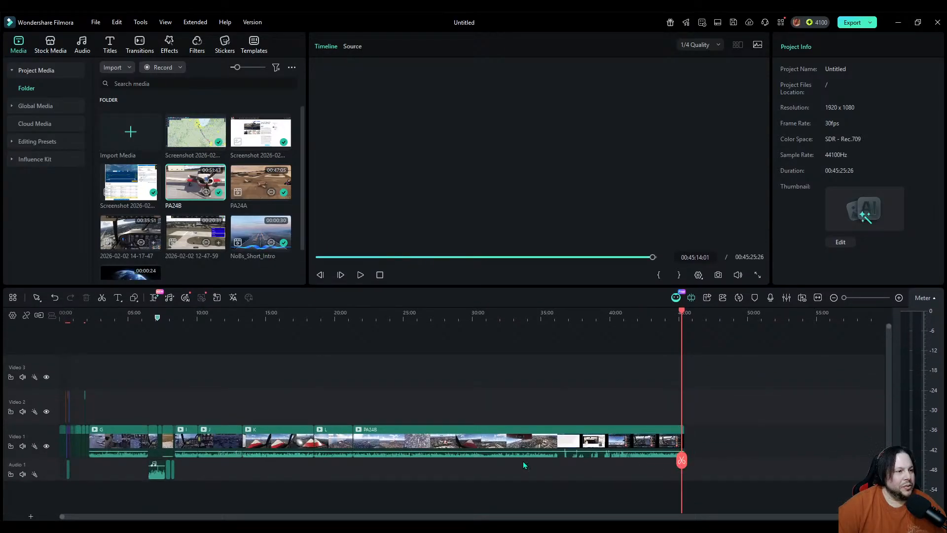
click(447, 450)
drag(593, 416, 648, 401)
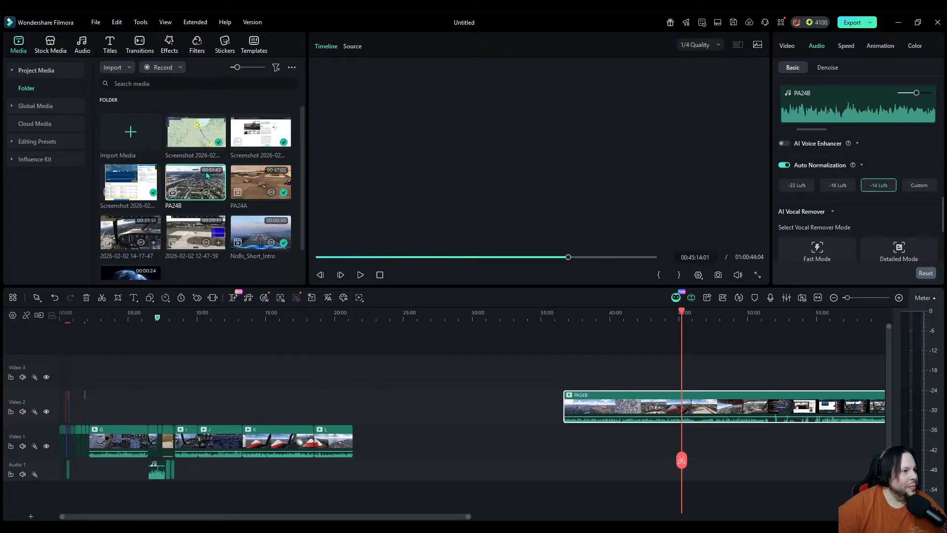
double_click(186, 235)
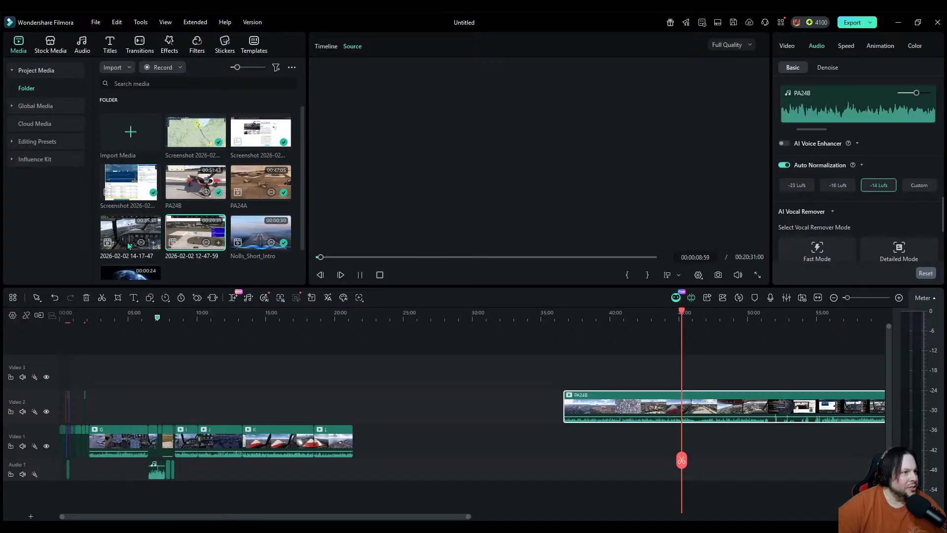
drag(127, 242, 531, 424)
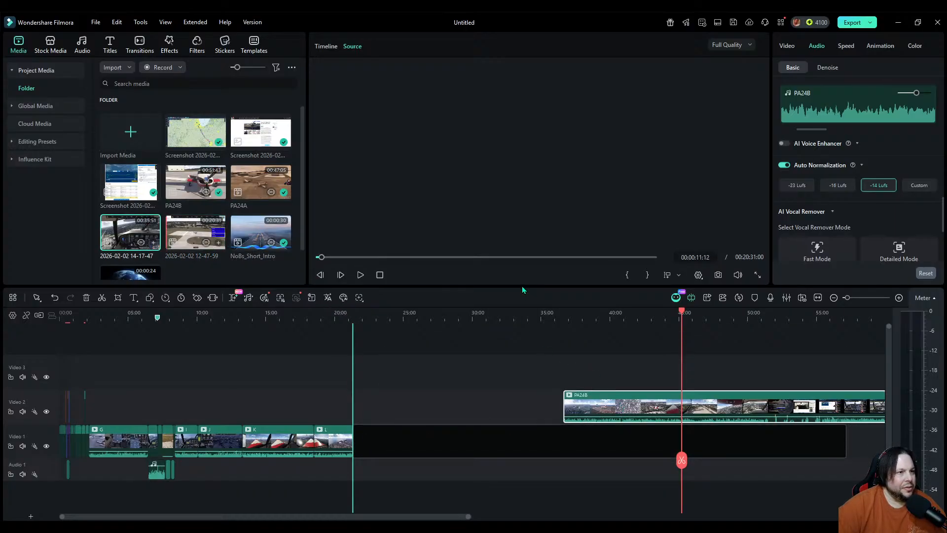
drag(522, 289, 522, 290)
click(611, 399)
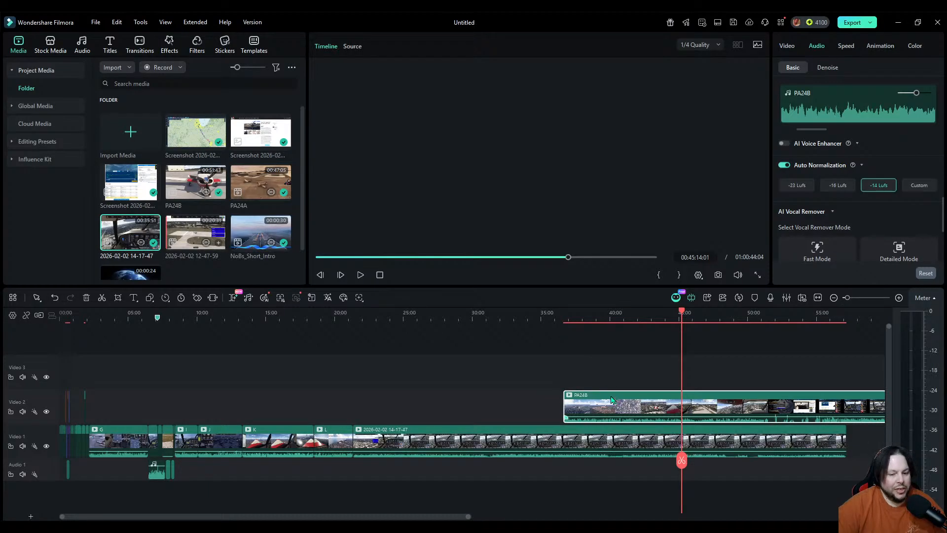
key(Delete)
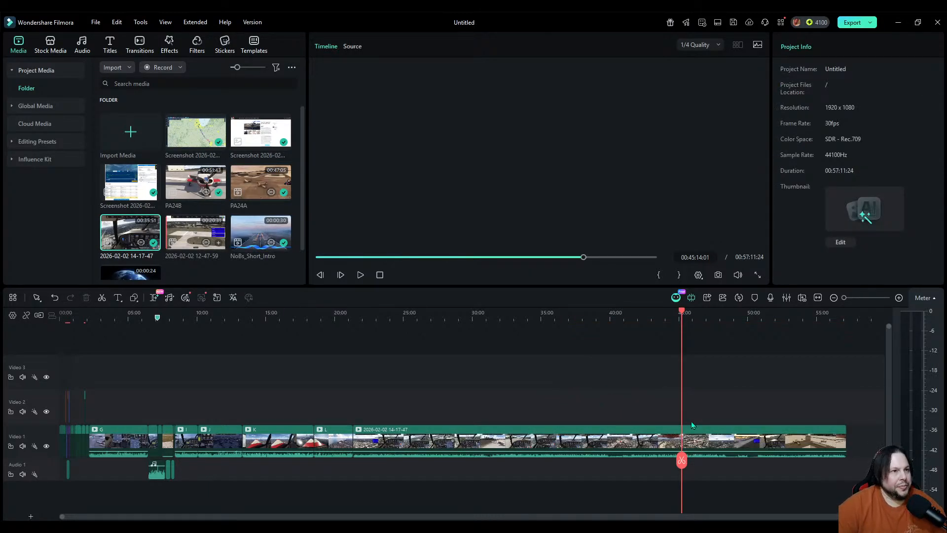
drag(687, 459, 644, 472)
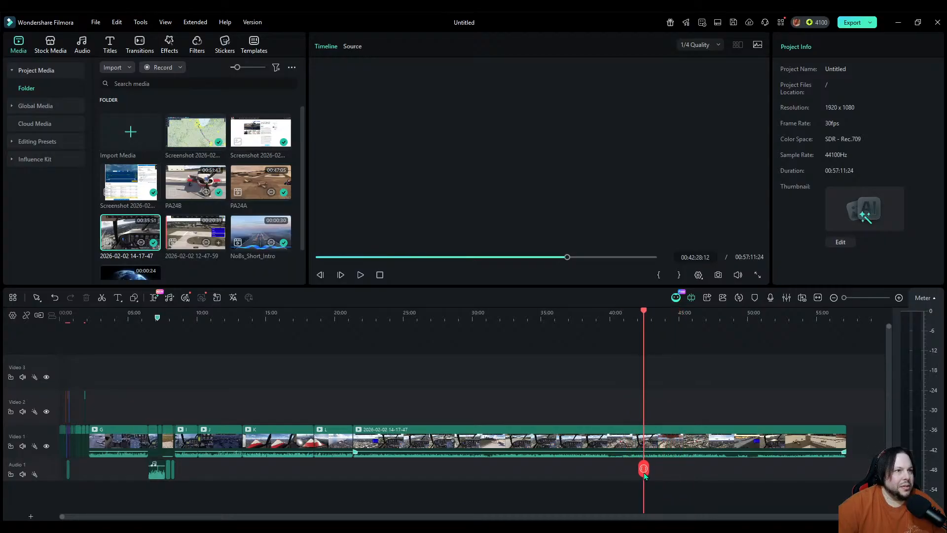
click(620, 450)
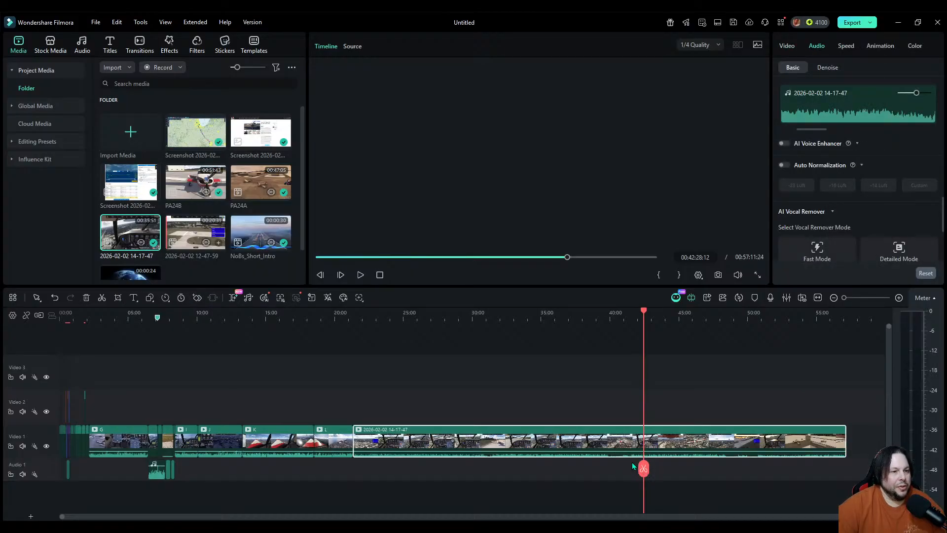
click(643, 469)
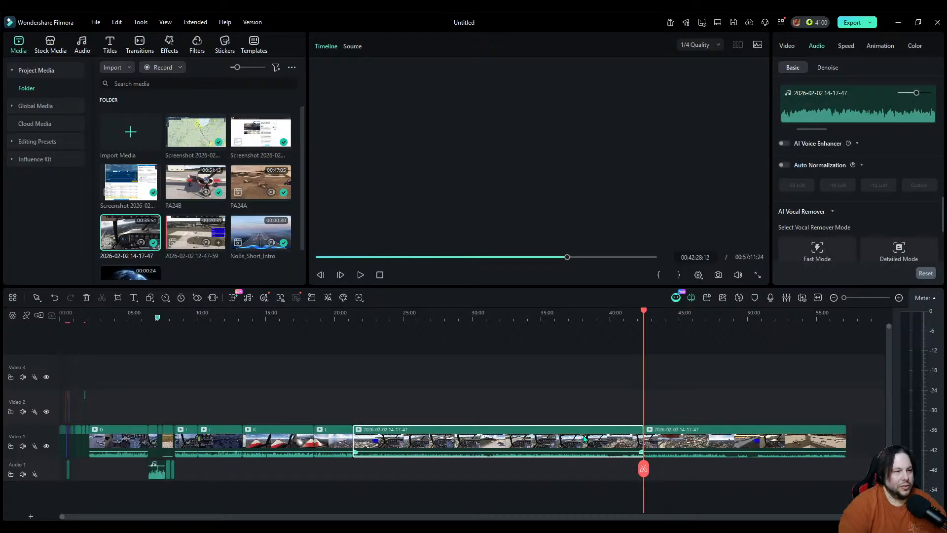
key(Delete)
drag(664, 445, 395, 449)
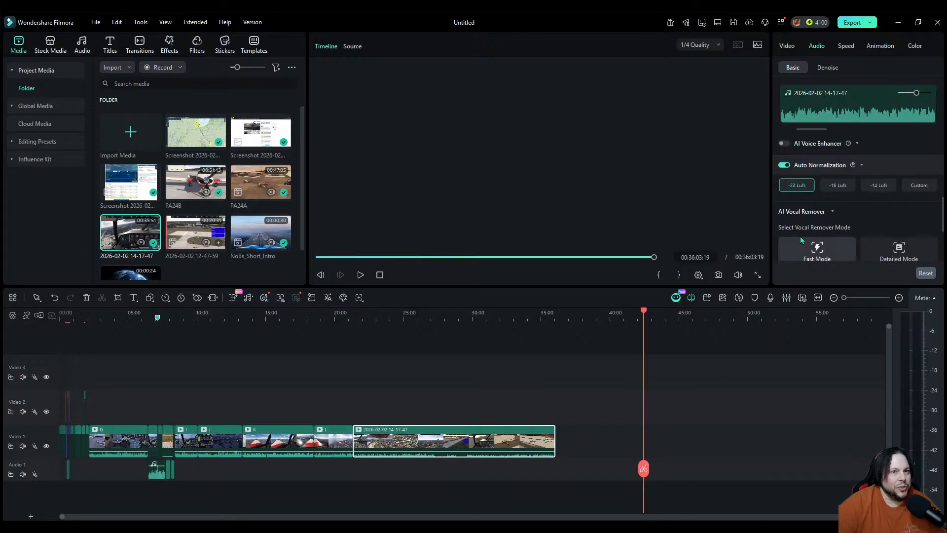
click(879, 185)
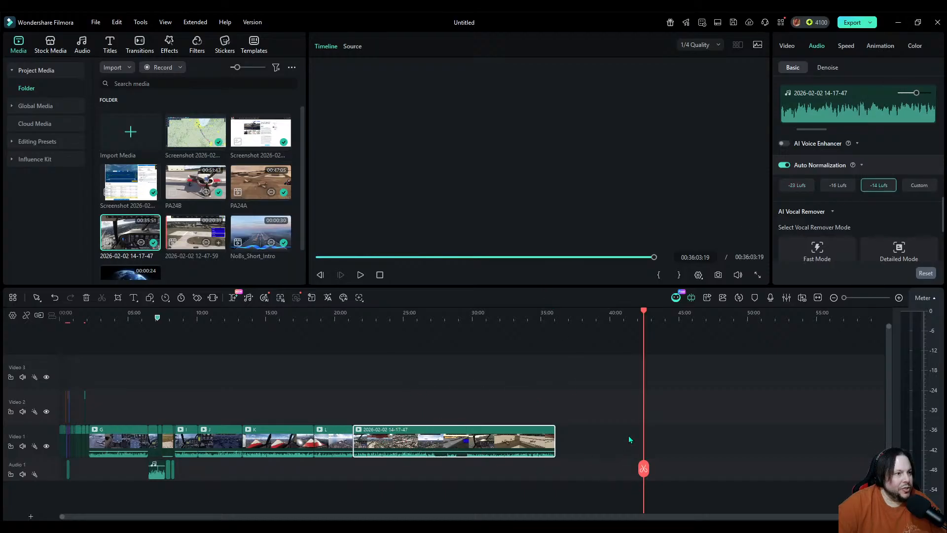
drag(647, 468, 352, 452)
key(space)
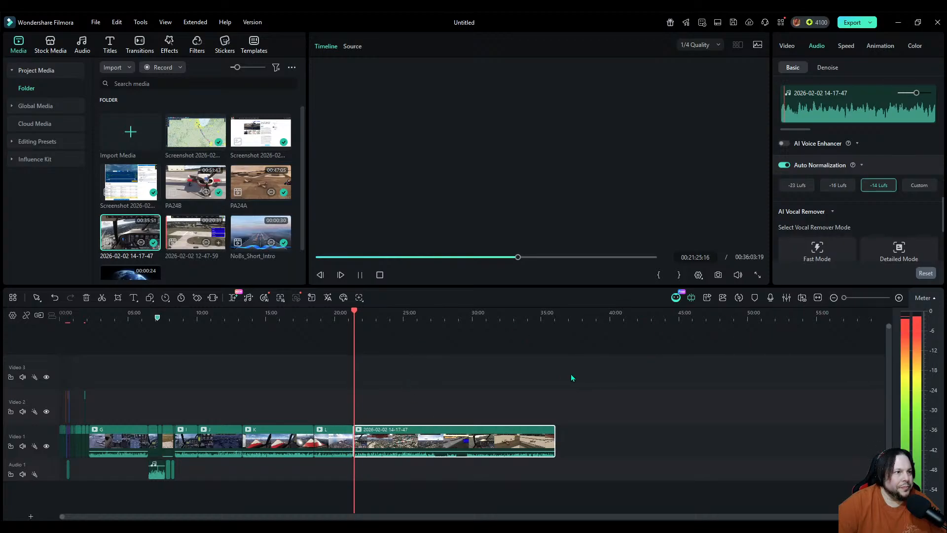
click(898, 297)
click(898, 298)
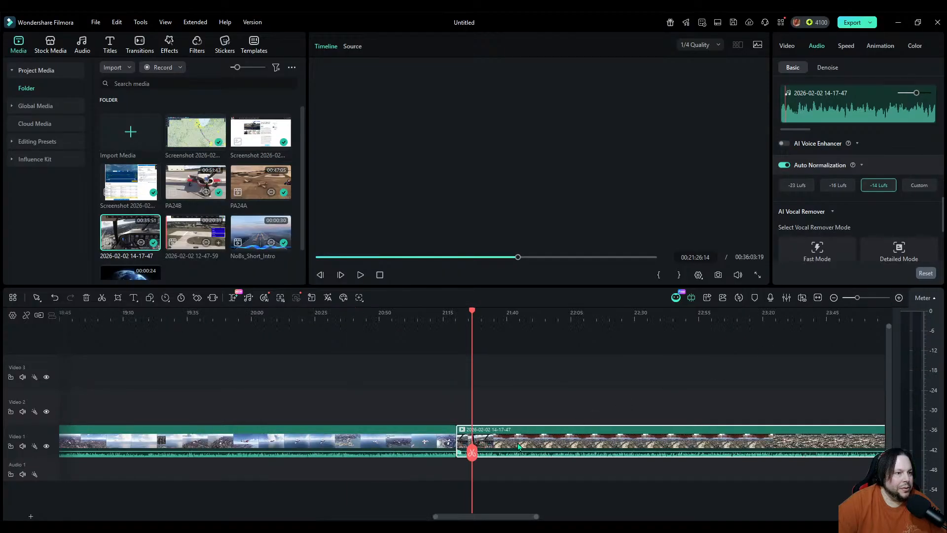
click(472, 452)
click(463, 437)
key(Delete)
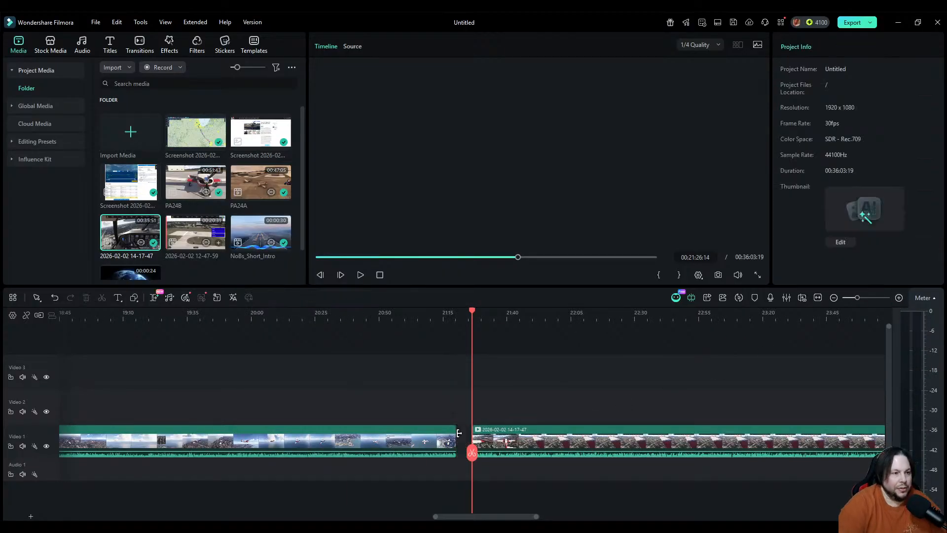
drag(517, 435, 502, 435)
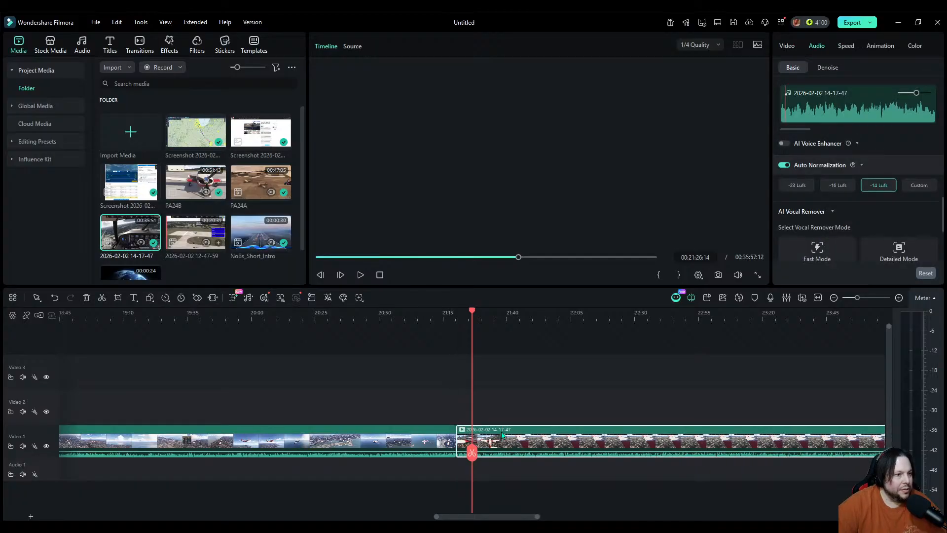
key(space)
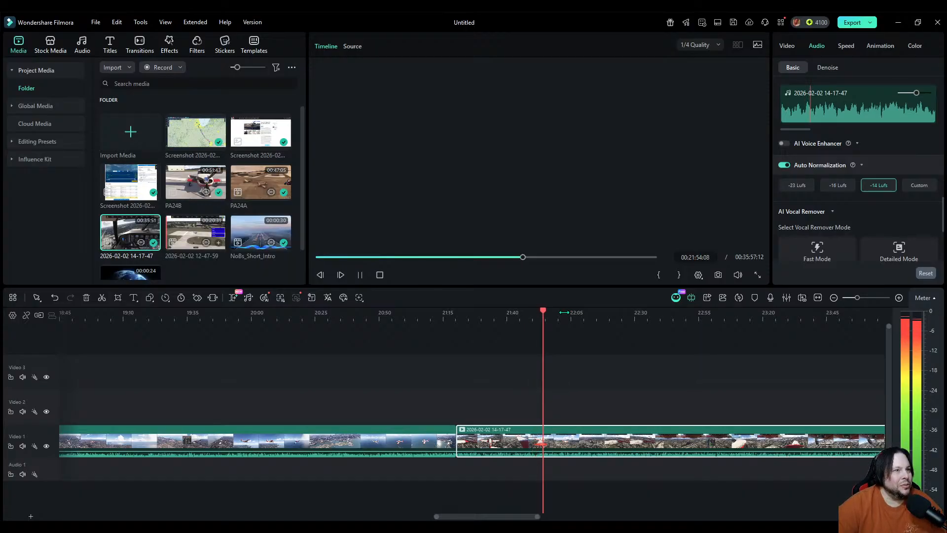
key(space)
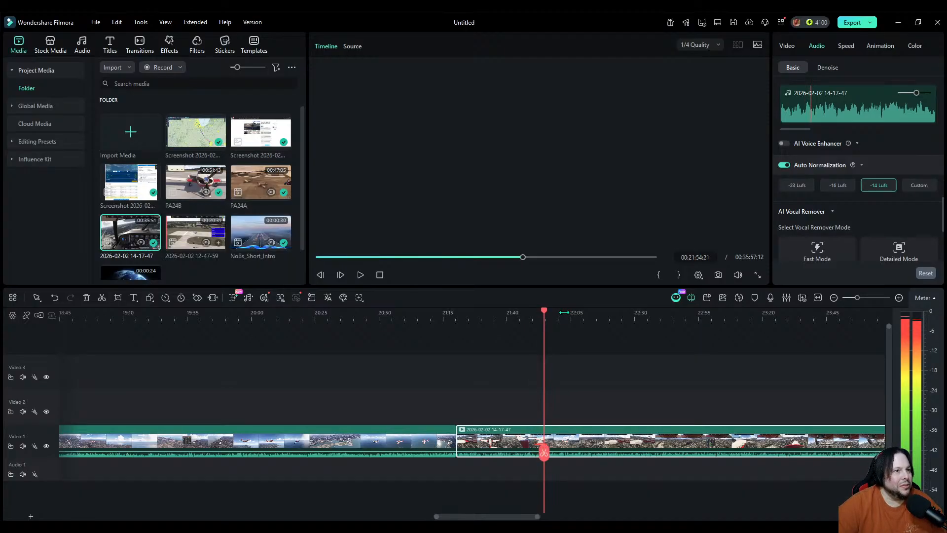
click(544, 451)
click(511, 439)
key(Delete)
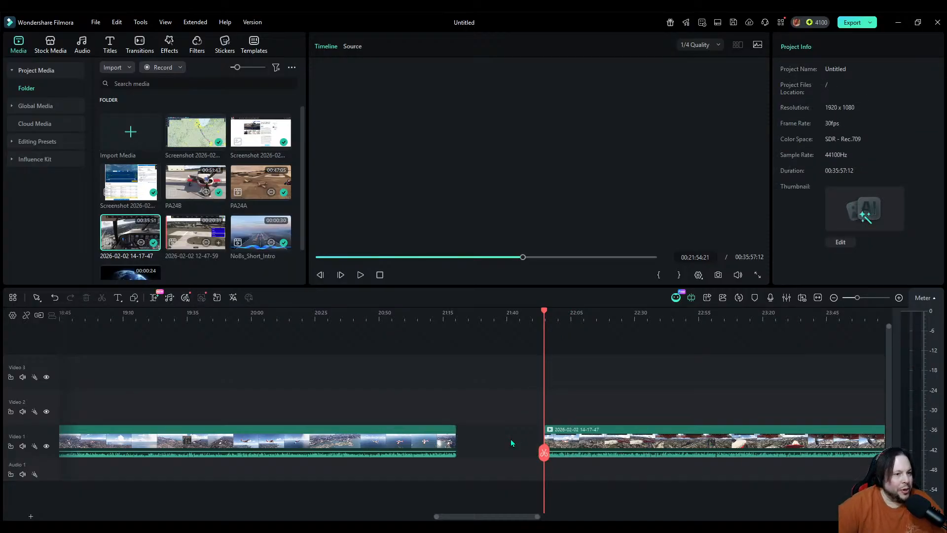
drag(572, 447, 698, 440)
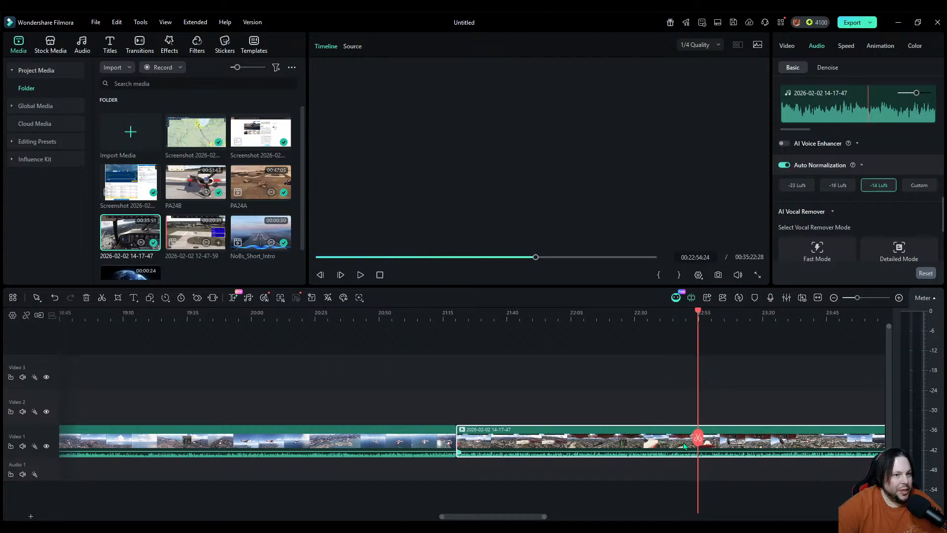
click(697, 437)
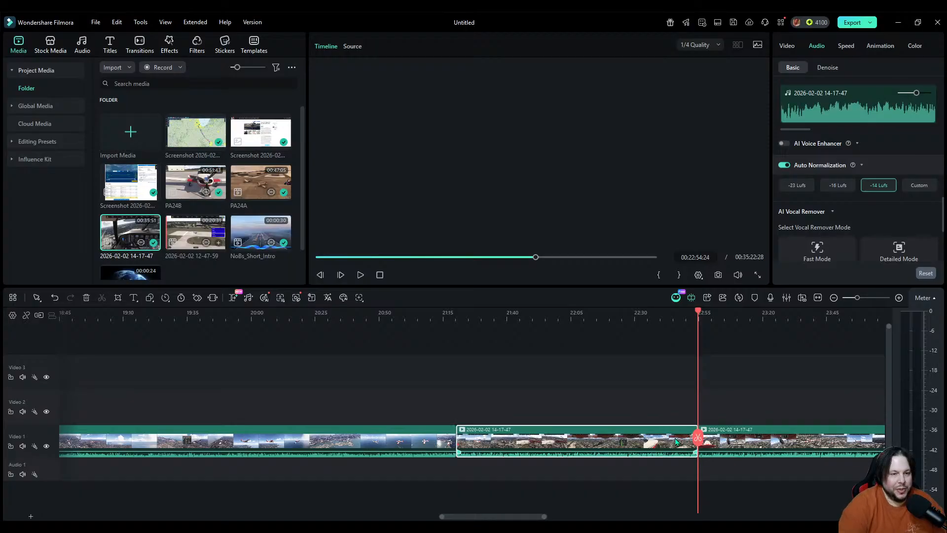
key(Delete)
drag(743, 446, 503, 443)
click(833, 298)
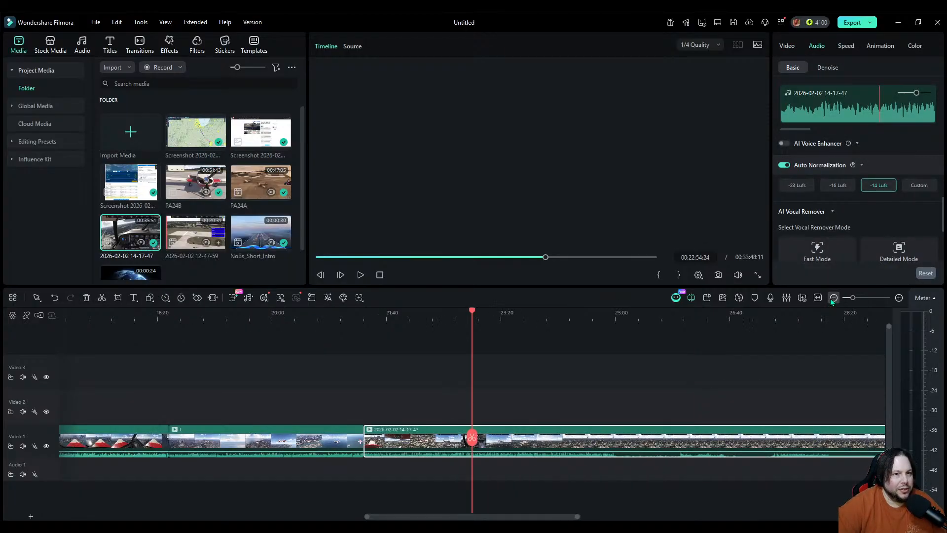
click(832, 298)
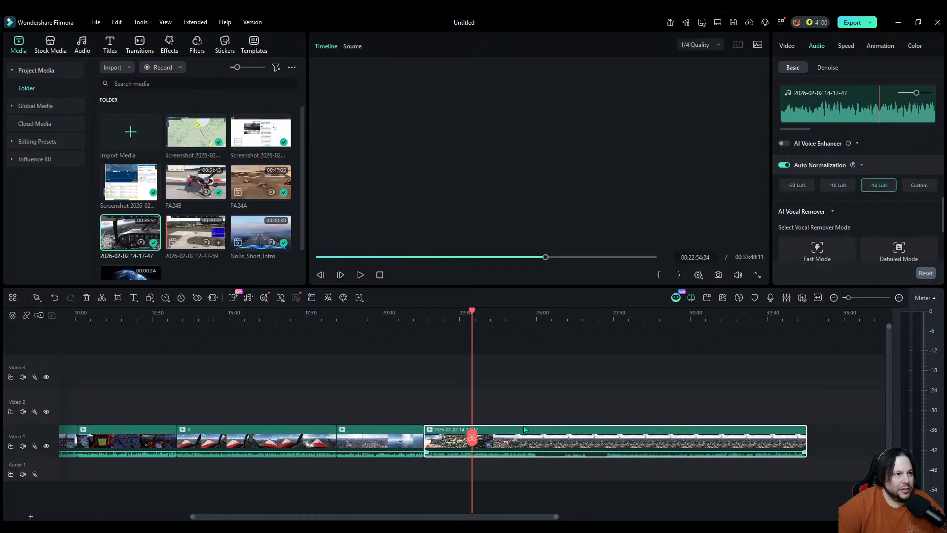
key(space)
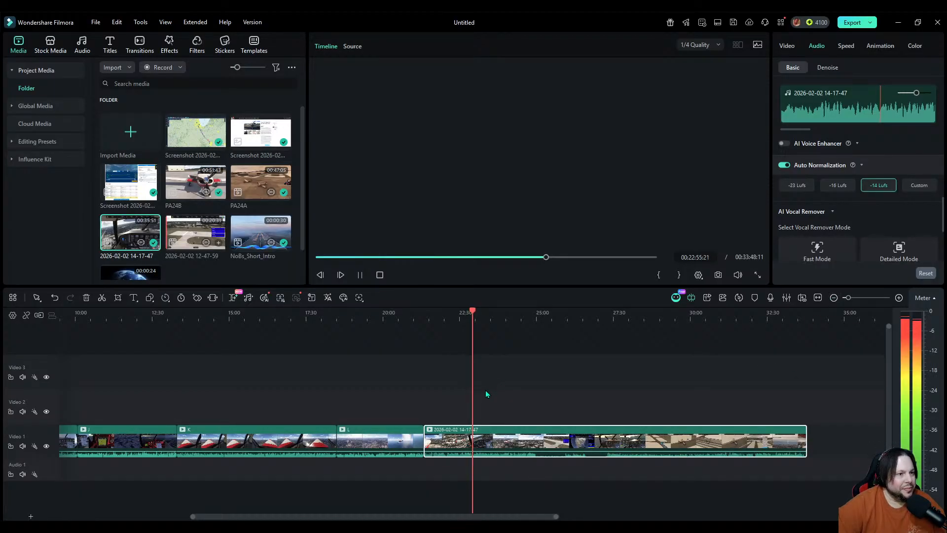
click(444, 311)
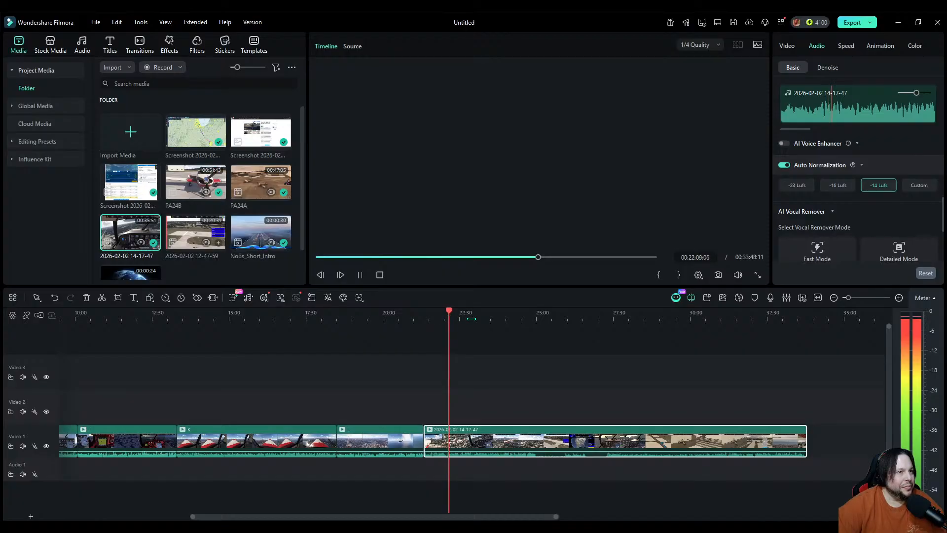
key(space)
drag(449, 437, 441, 437)
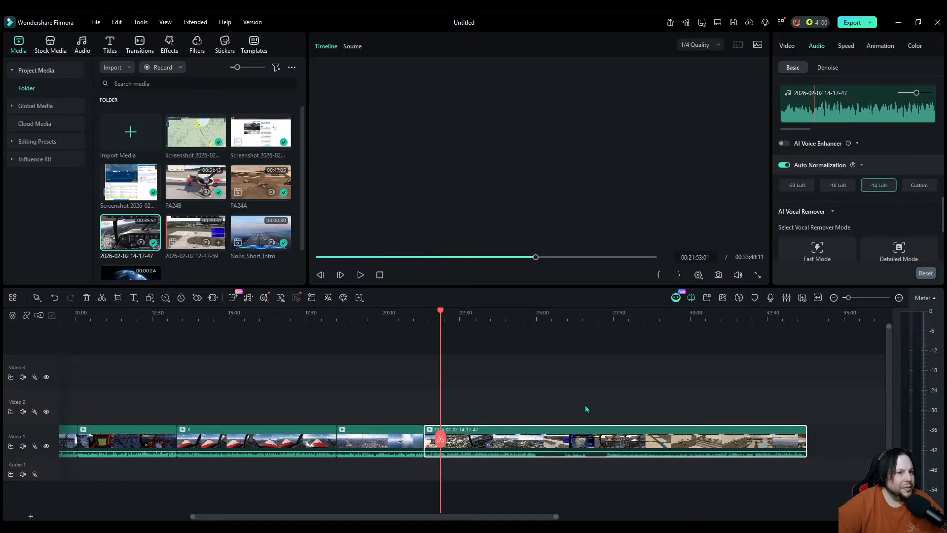
click(899, 297)
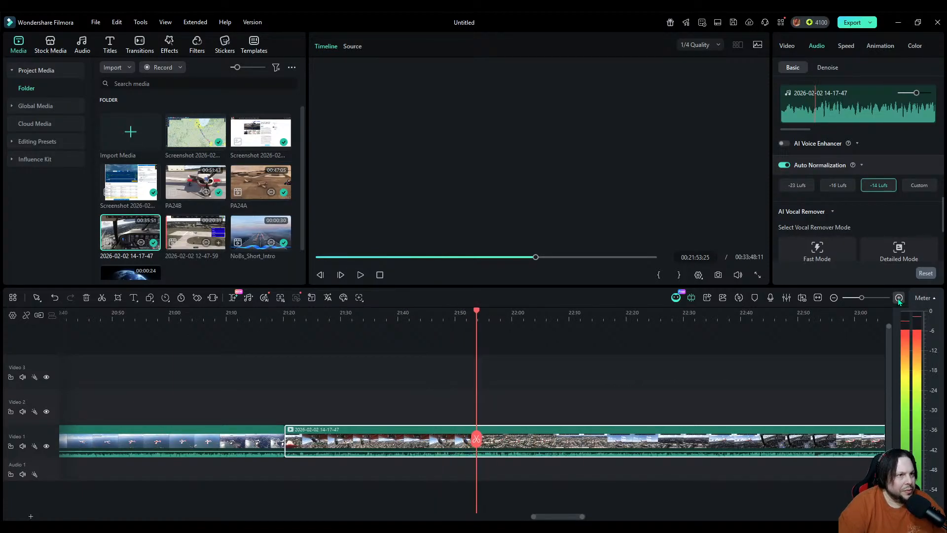
key(Left)
key(Left)
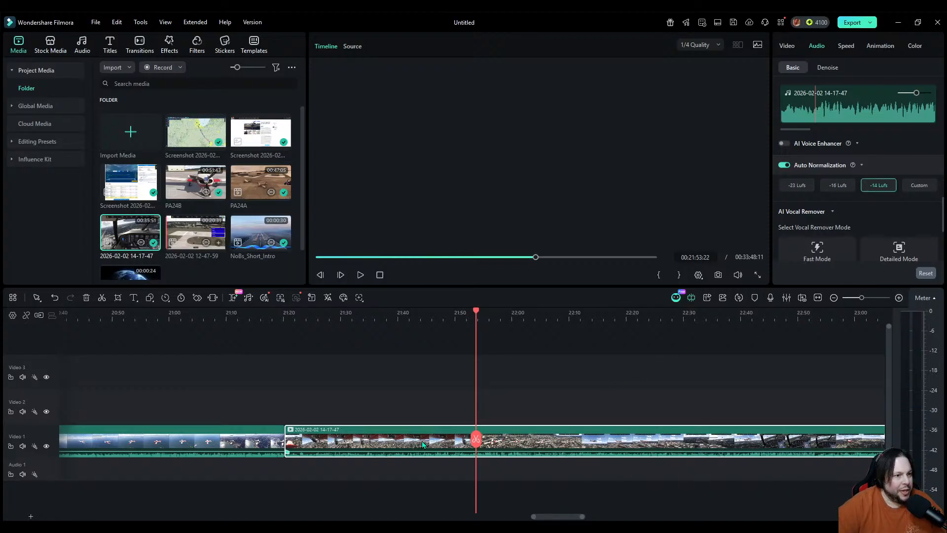
click(479, 439)
click(442, 441)
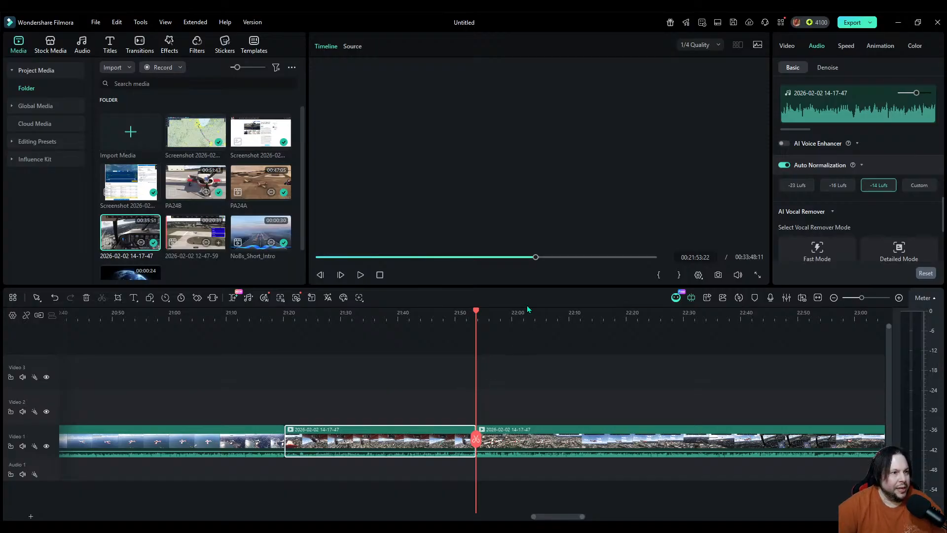
click(833, 298)
drag(480, 440, 703, 469)
drag(713, 468, 740, 472)
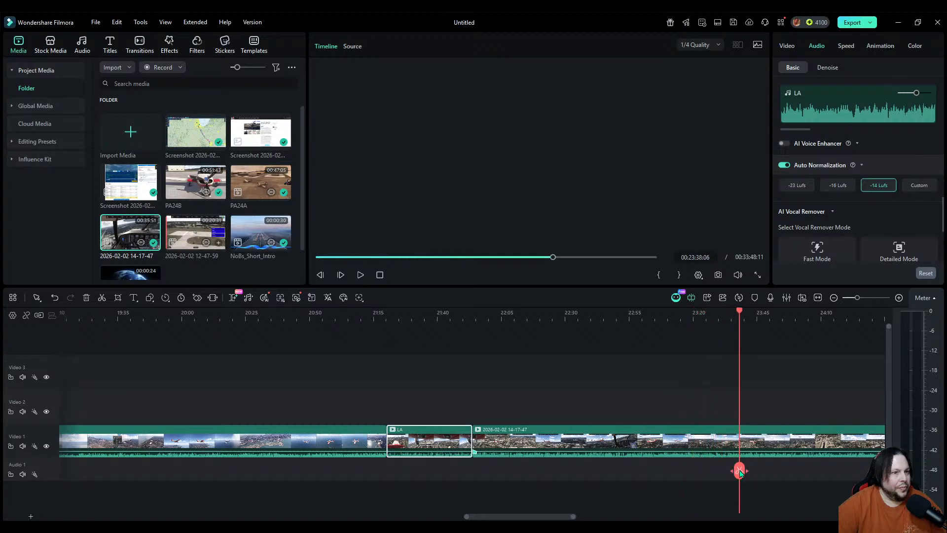
drag(687, 457, 747, 458)
click(740, 472)
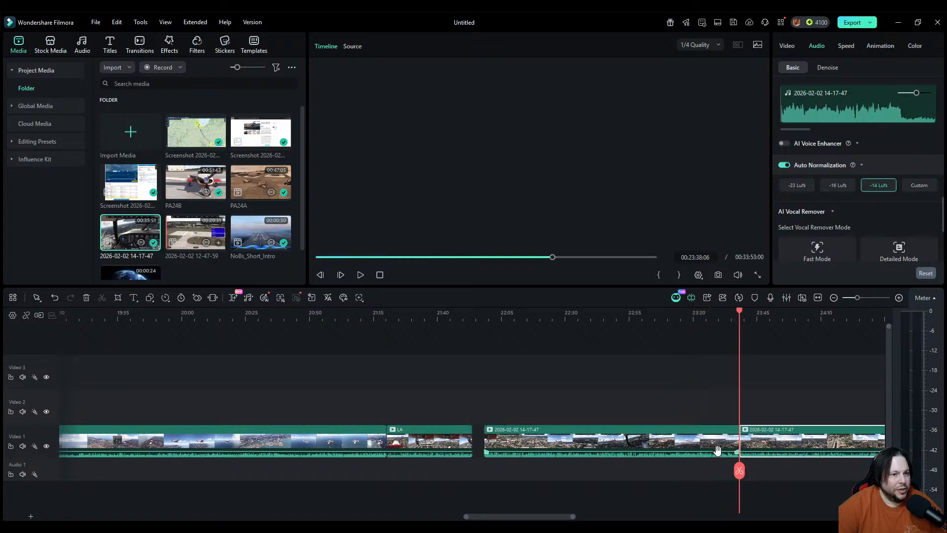
click(717, 449)
key(Delete)
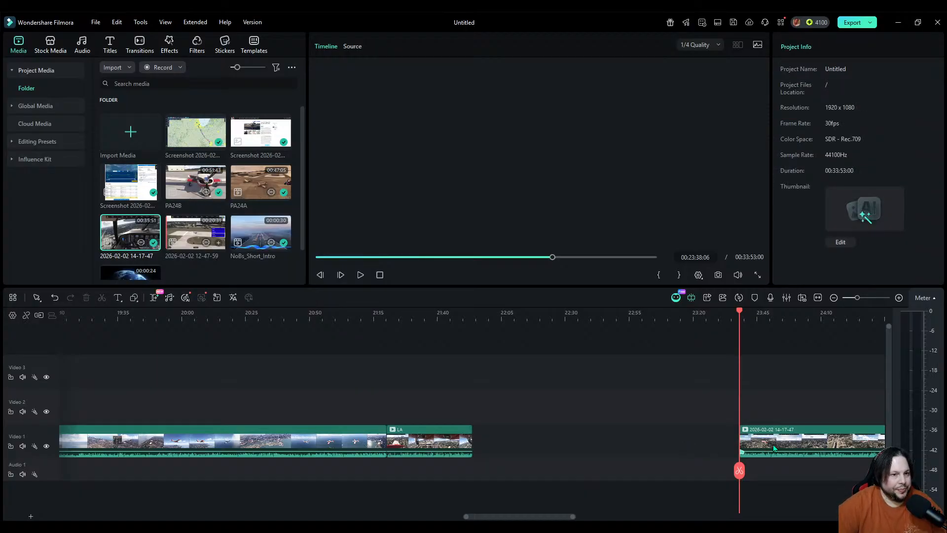
drag(755, 443, 488, 442)
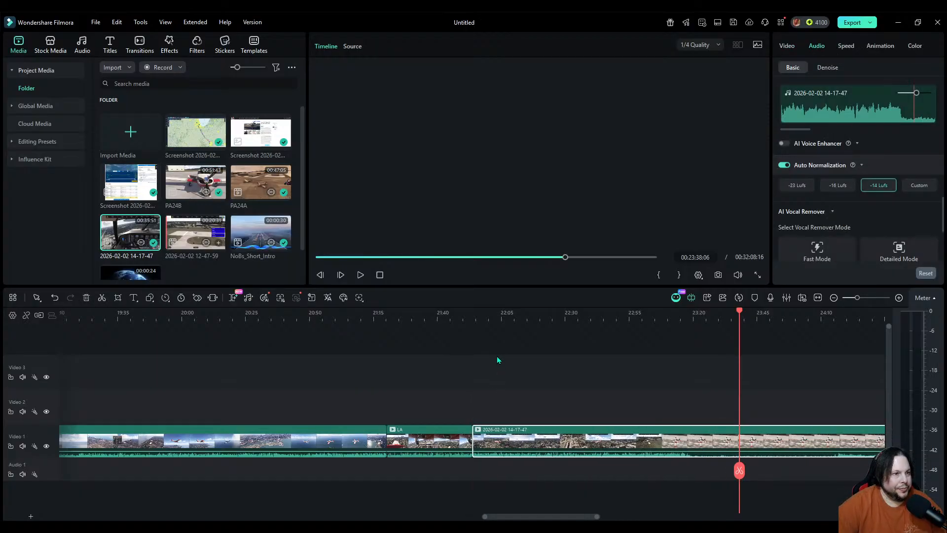
click(503, 316)
key(space)
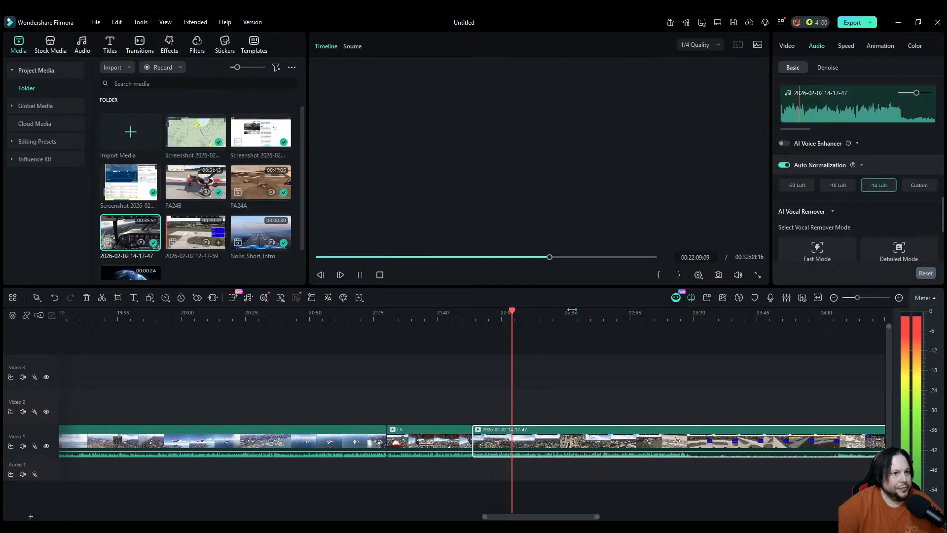
click(545, 322)
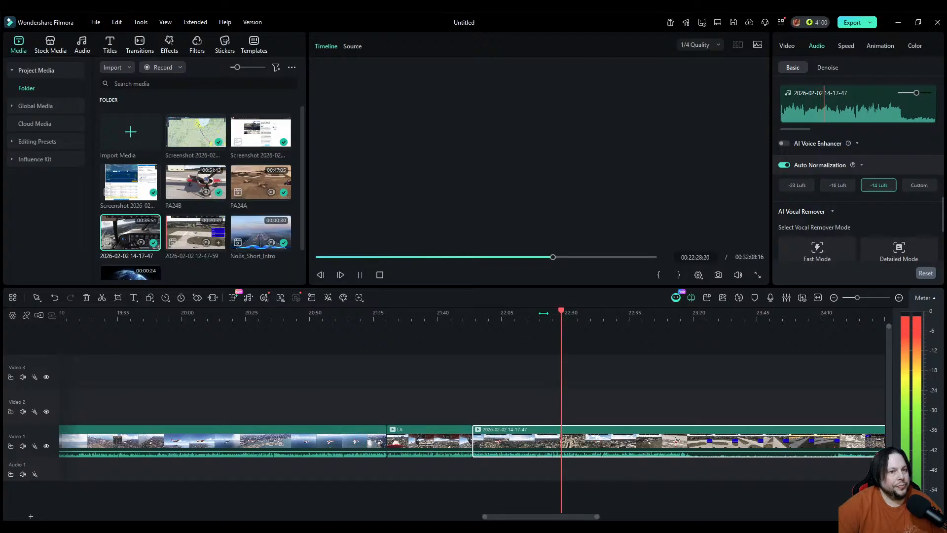
click(587, 314)
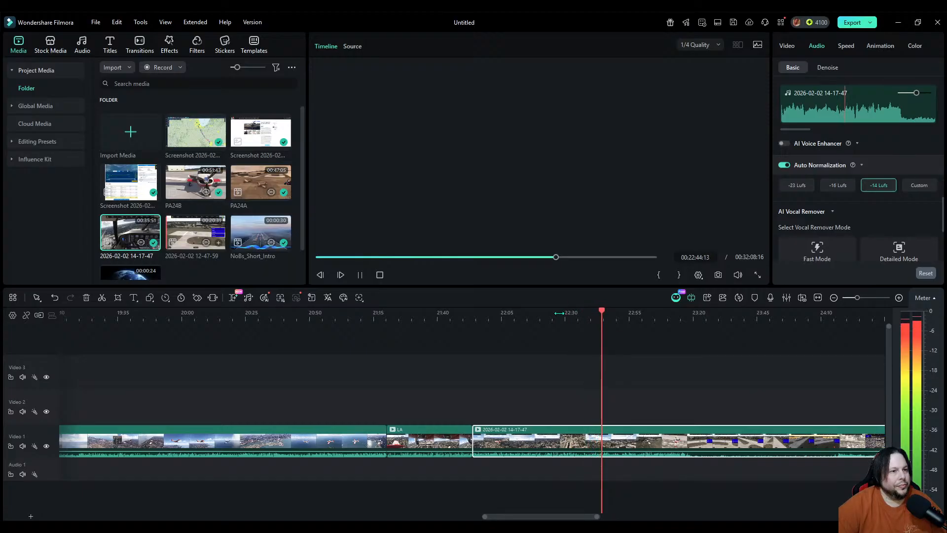
key(space)
click(511, 316)
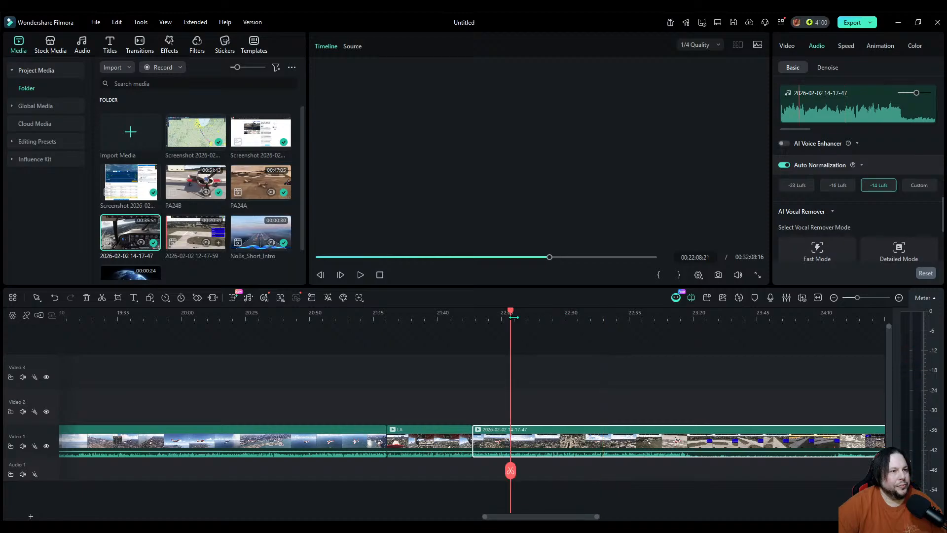
click(624, 316)
key(space)
click(657, 315)
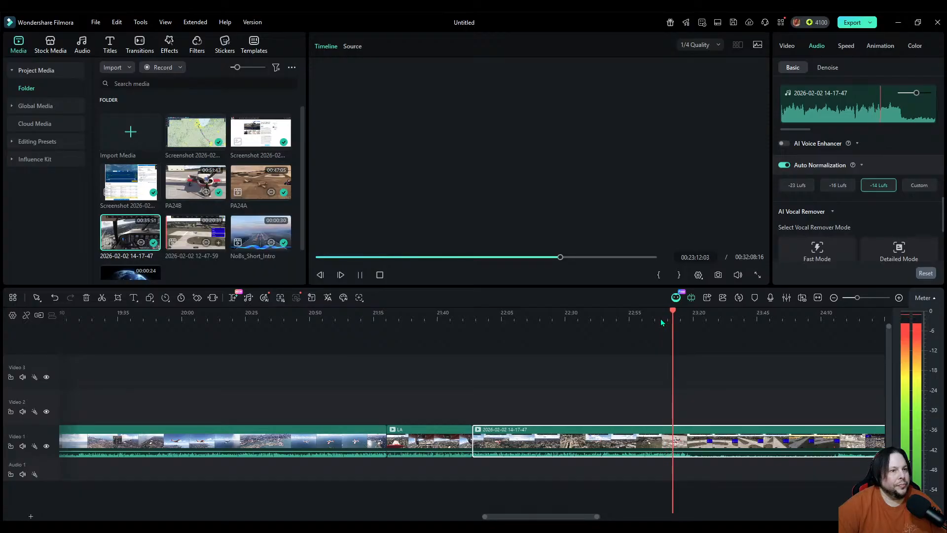
click(360, 274)
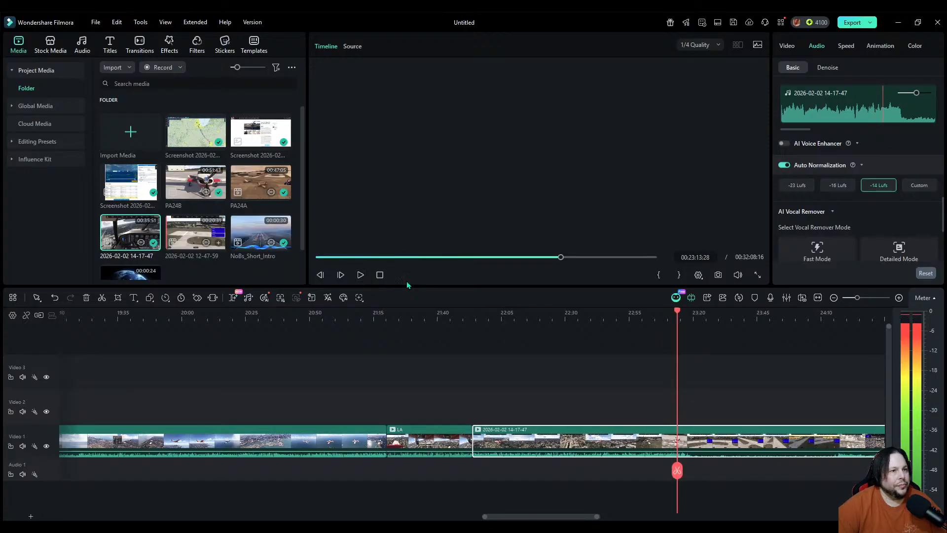
click(677, 470)
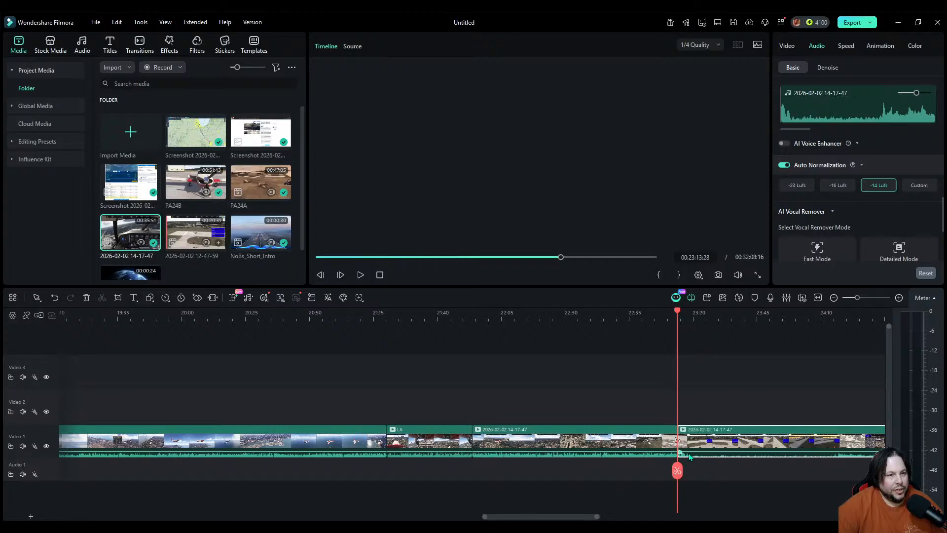
click(834, 298)
click(833, 297)
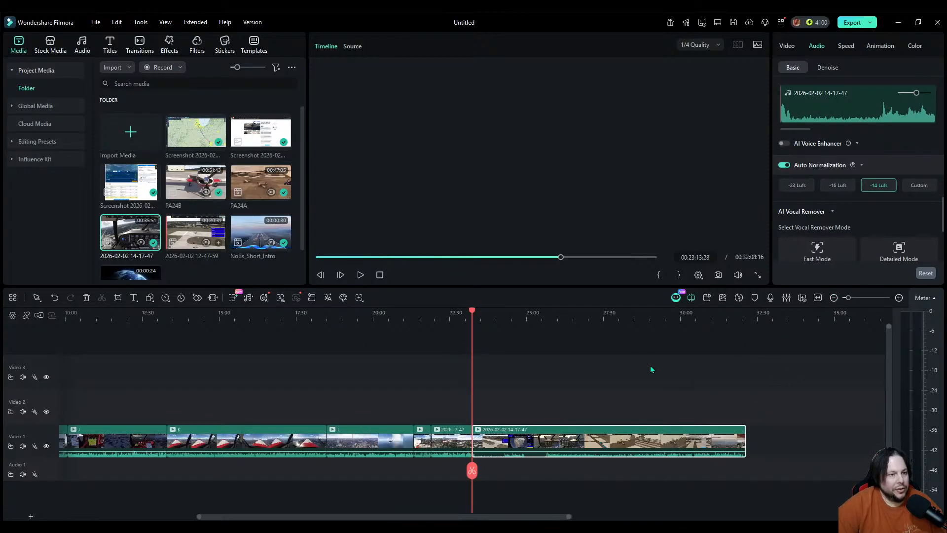
click(593, 317)
drag(593, 469, 472, 478)
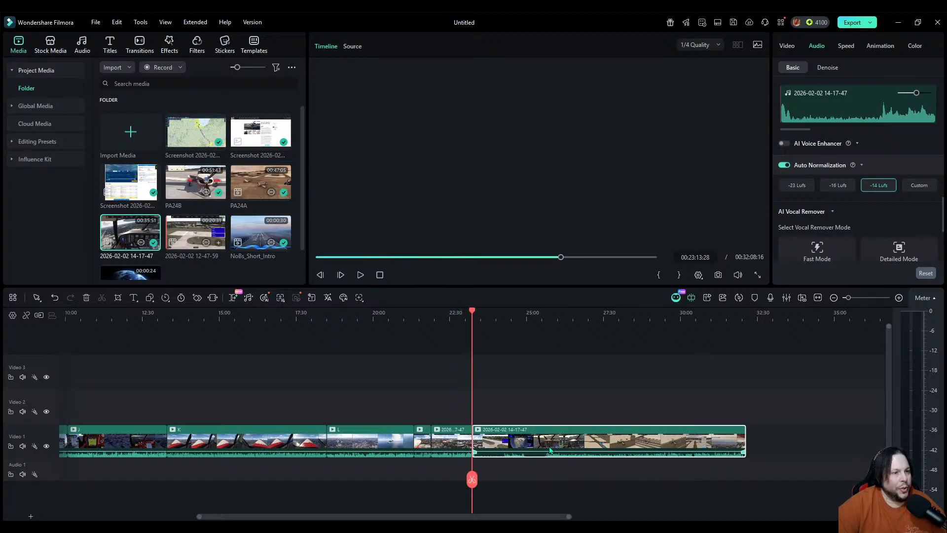
key(Delete)
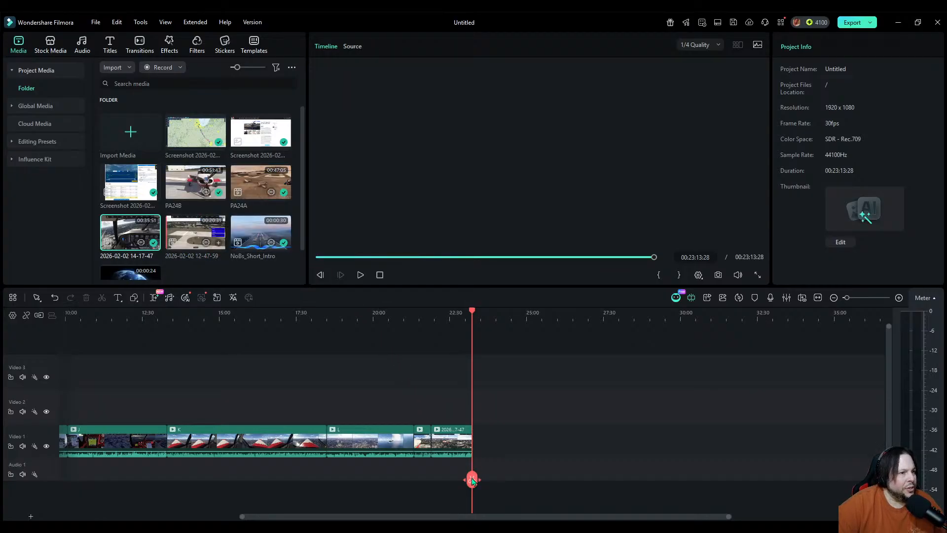
Step: Place the OUTRO60FPS clip at the end of Video 1 and save the project as PA24FULL
scroll(191, 262, down, 1)
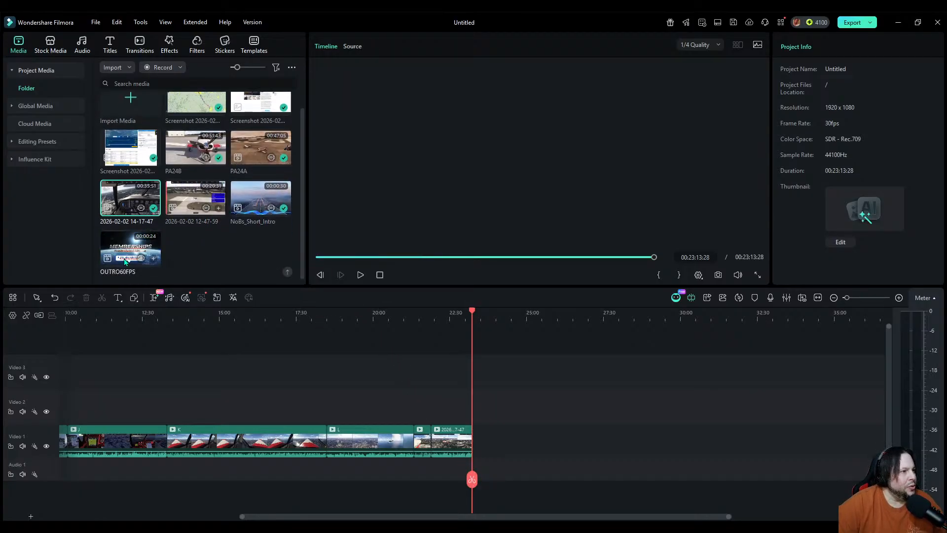
drag(131, 247, 475, 446)
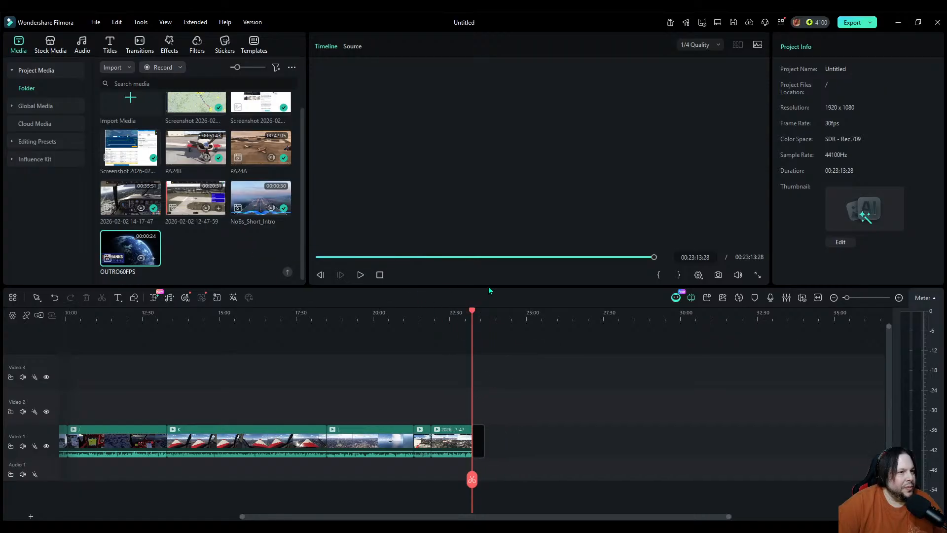
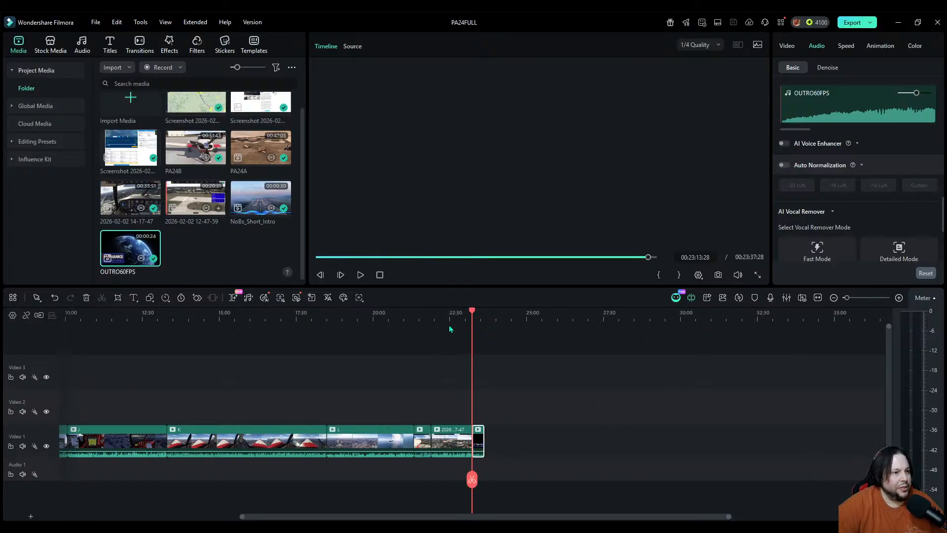
Step: Examine the end of the sequence from the outro back to LA and play briefly from 00:21:40:10
click(456, 337)
click(899, 297)
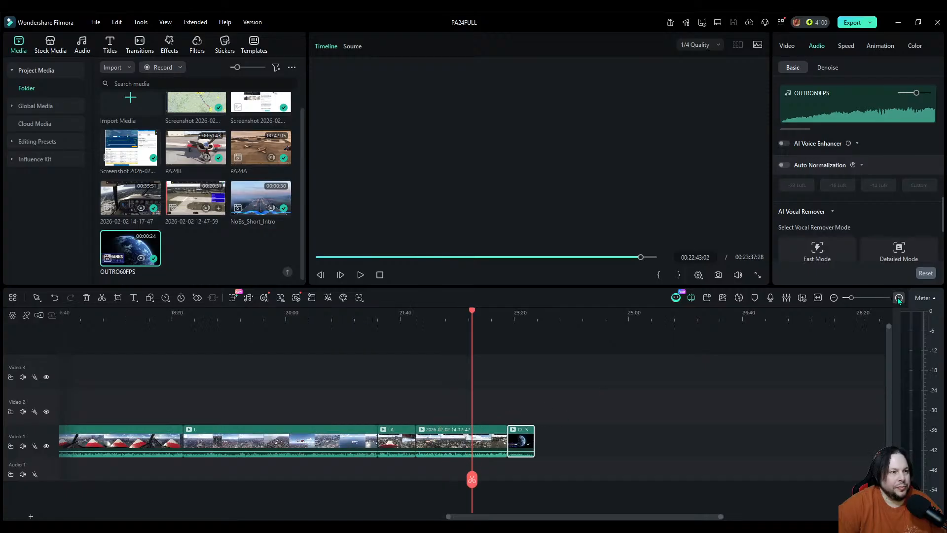
click(510, 320)
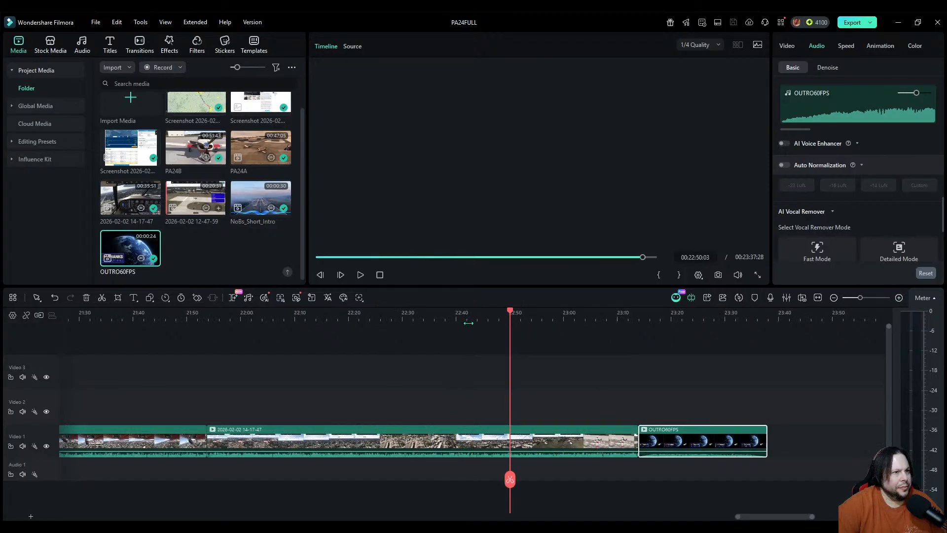
click(412, 319)
drag(410, 483, 135, 465)
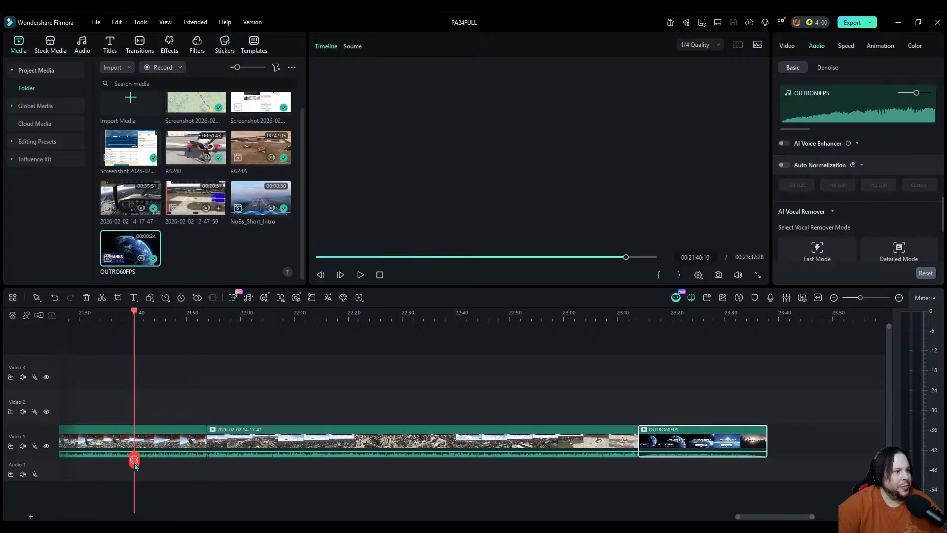
click(834, 298)
key(space)
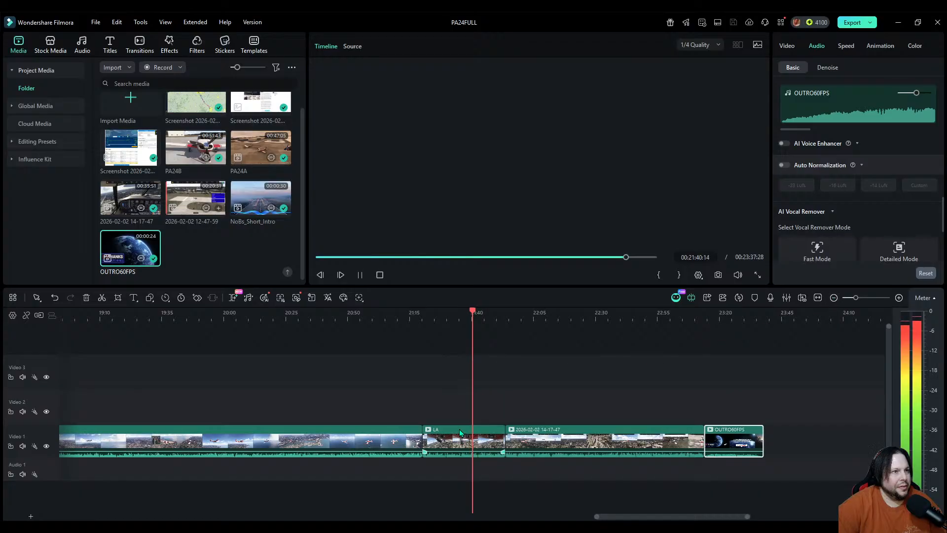
key(space)
Step: Play the start of LA, add a timeline marker at 00:21:22:19 and continue playback from there
click(425, 318)
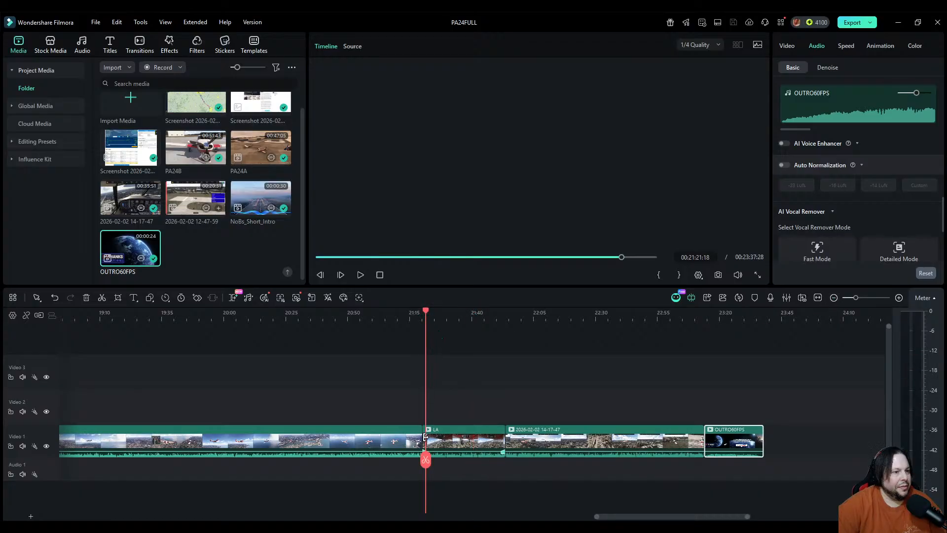
drag(426, 463, 422, 463)
key(space)
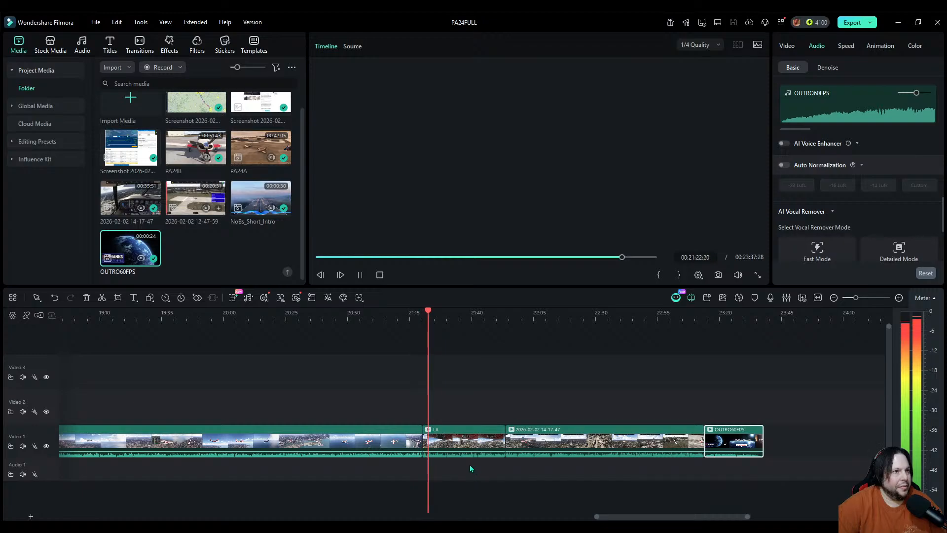
key(space)
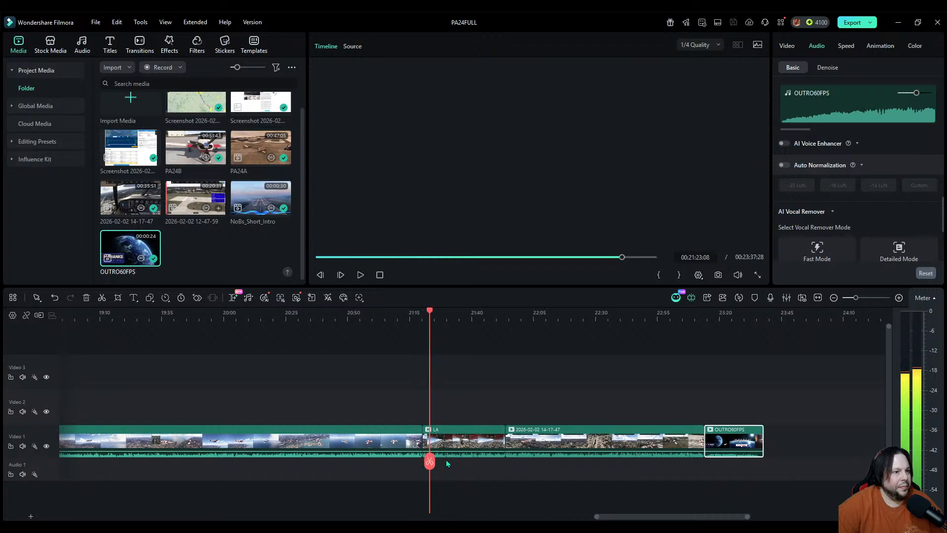
click(898, 298)
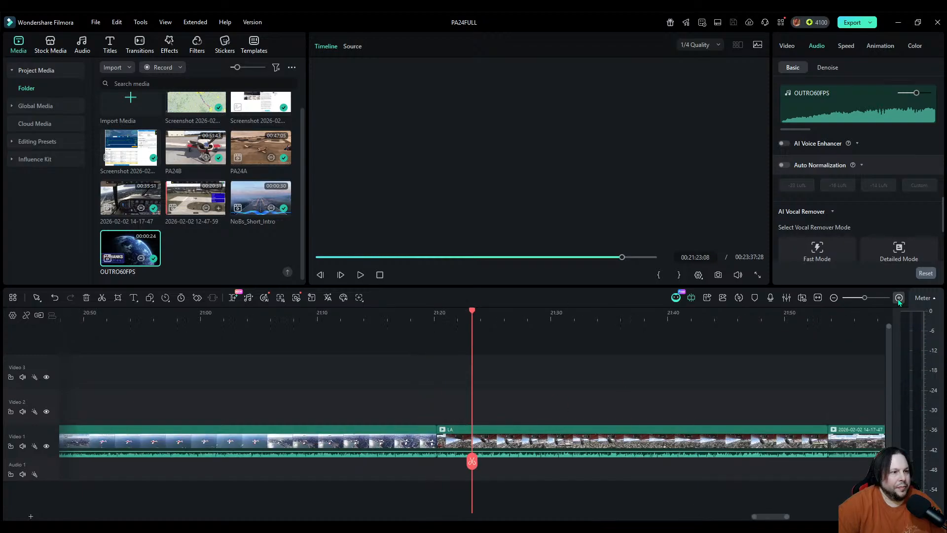
click(464, 319)
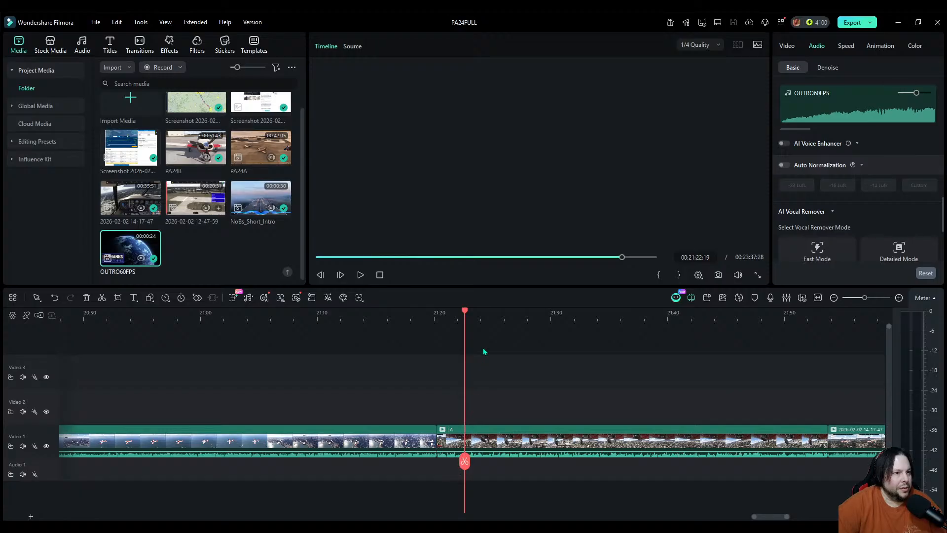
key(m)
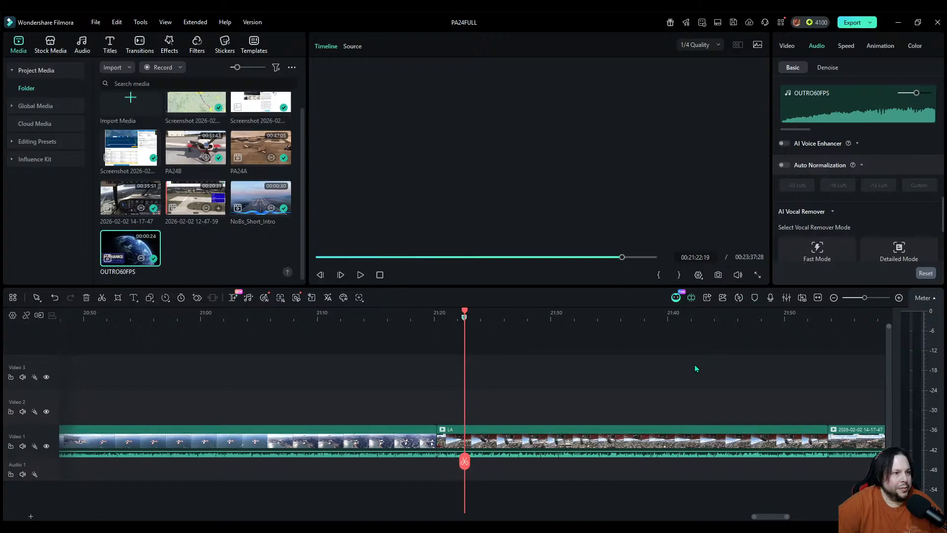
key(space)
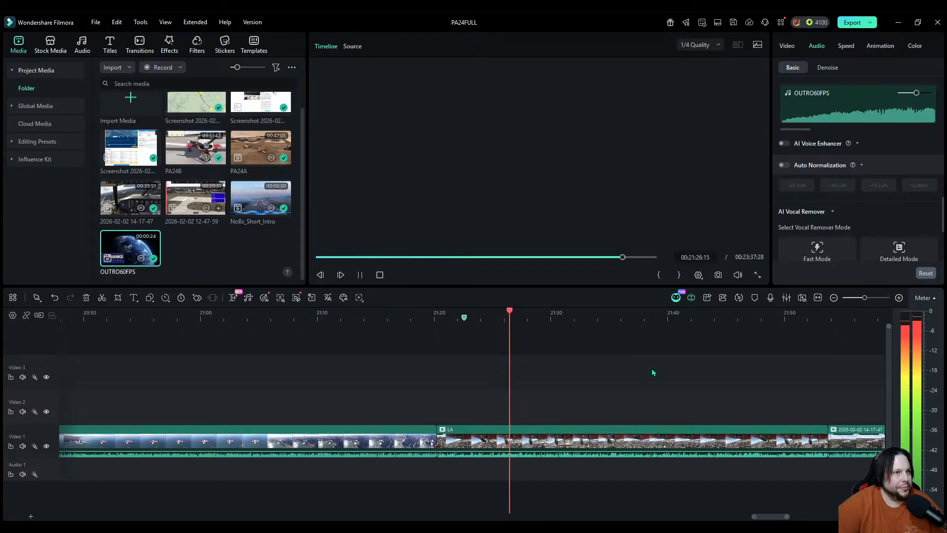
Step: Split LA at 00:21:27:13 and place a copy of its first part on Video 2 above the cut
key(space)
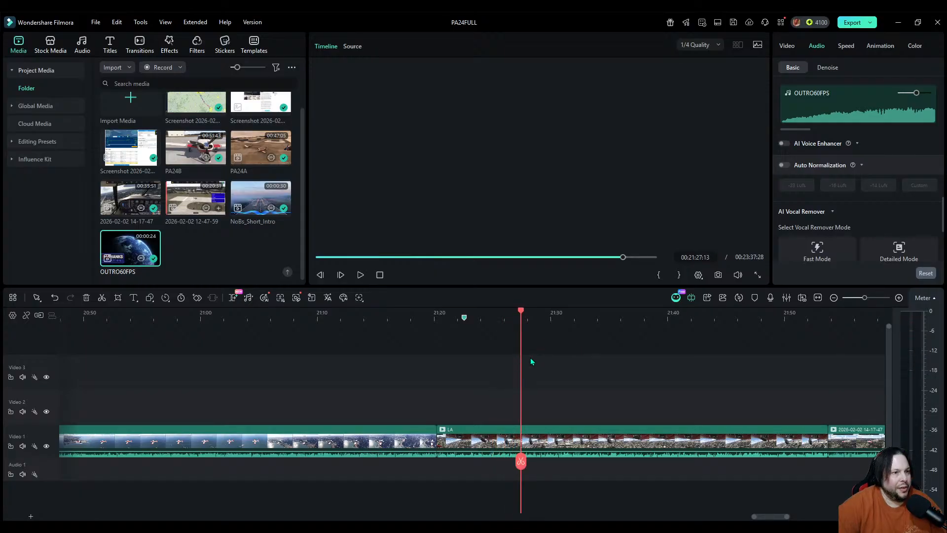
click(492, 442)
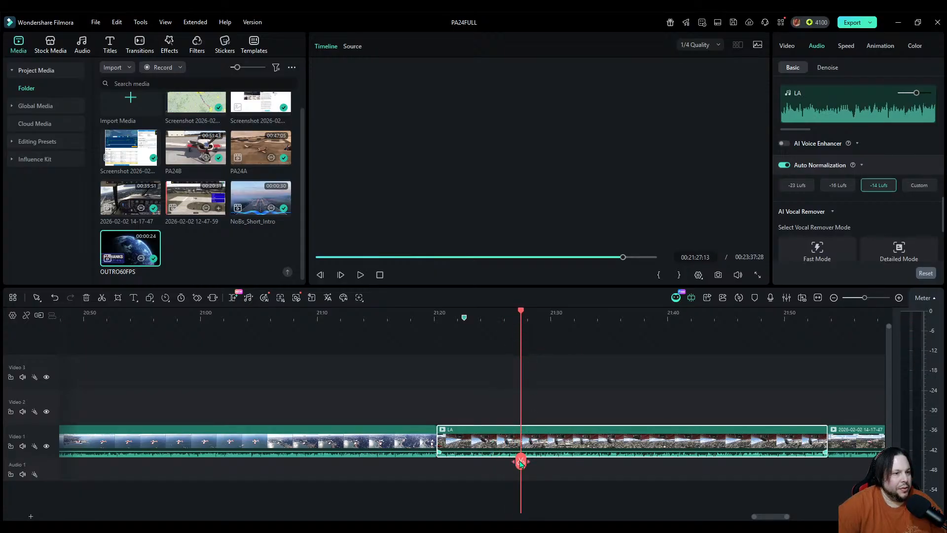
click(521, 462)
click(473, 446)
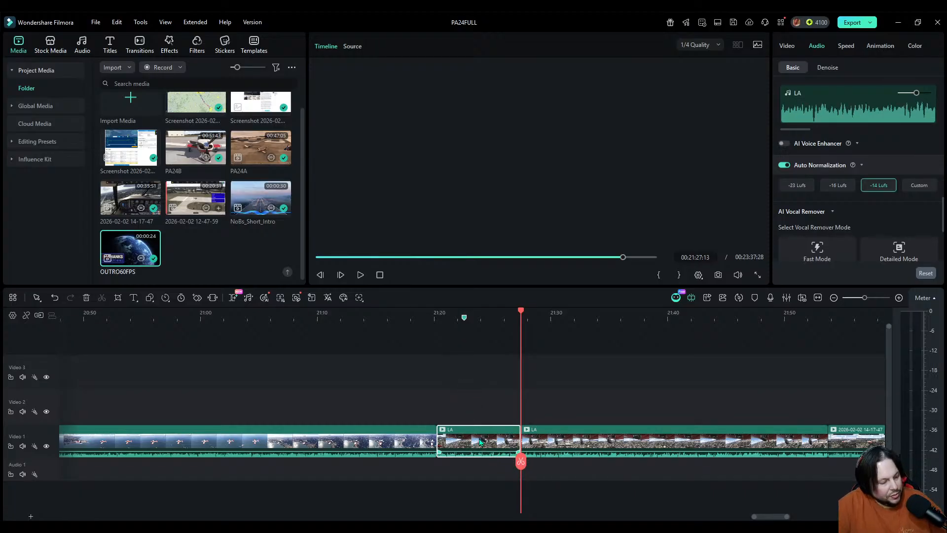
key(ctrl+v)
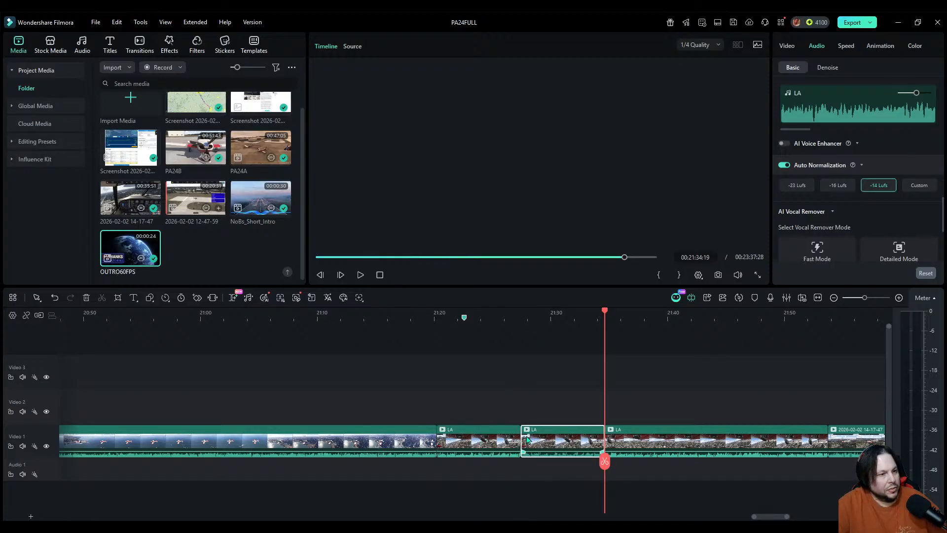
drag(539, 436, 536, 417)
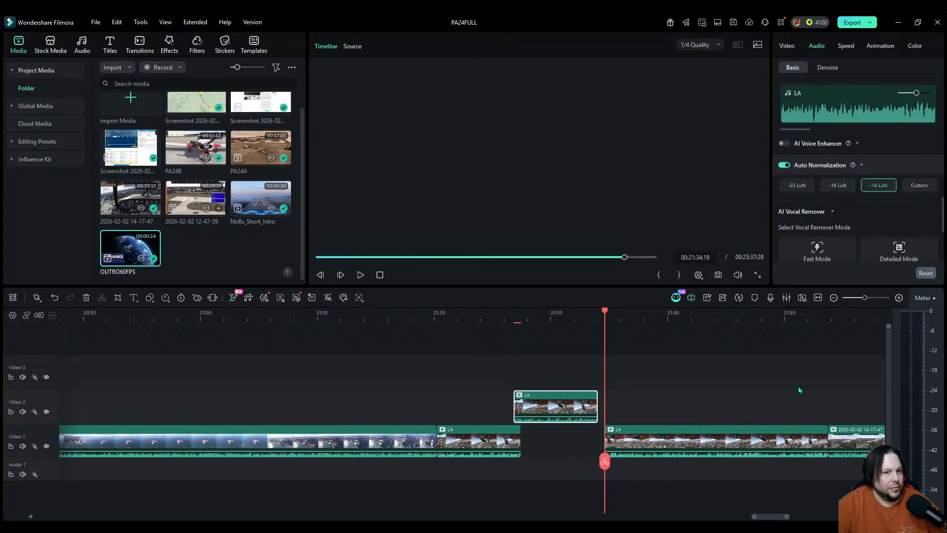
click(833, 298)
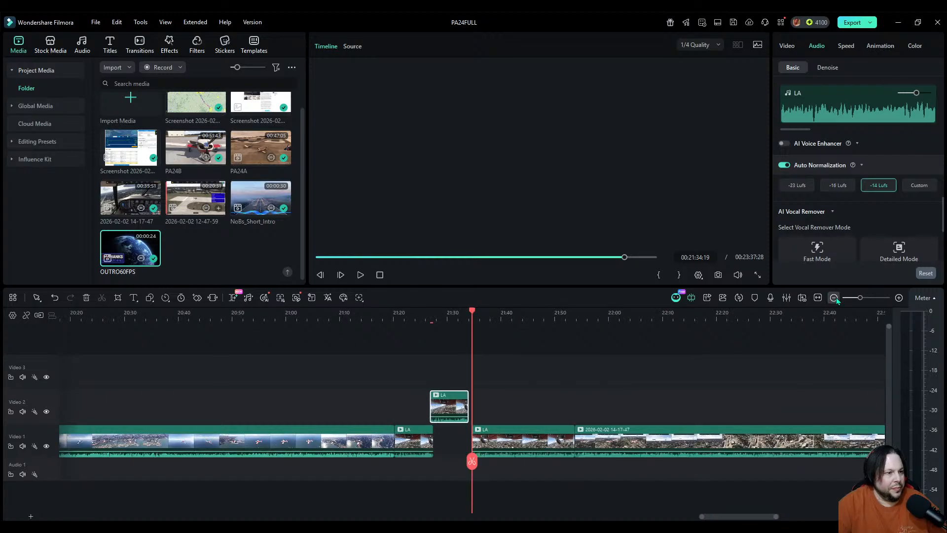
drag(734, 490, 525, 450)
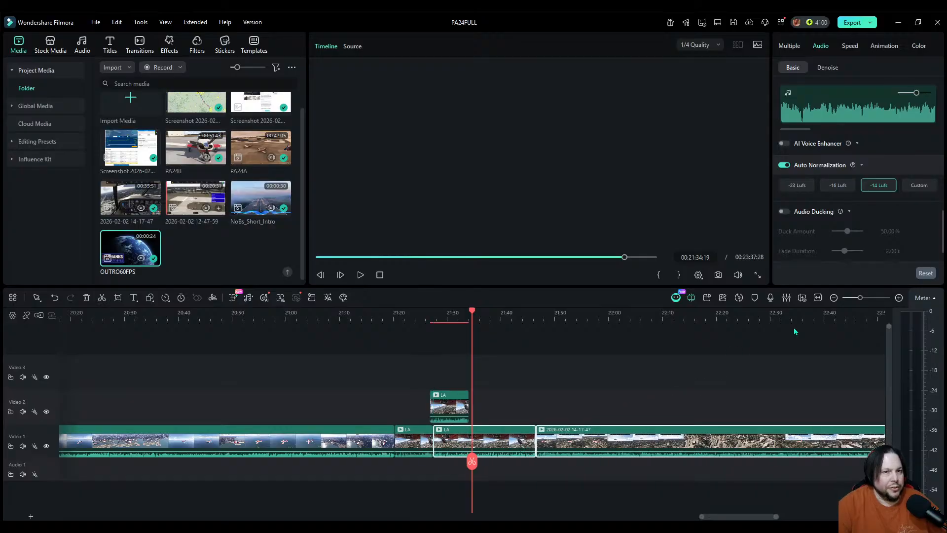
click(833, 298)
drag(731, 440, 717, 441)
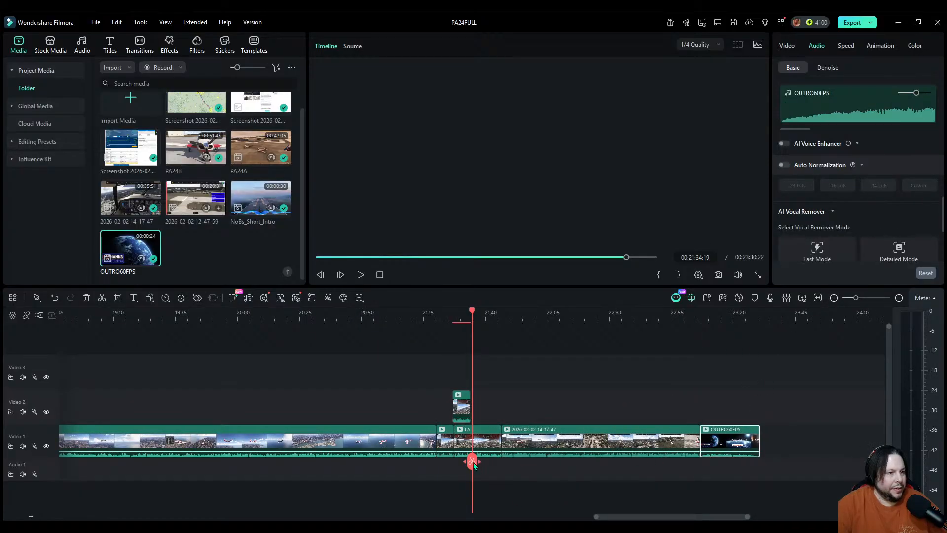
Step: Shift G and all following clips on Video 1 and Audio 1 later so that G starts at about 00:05:00
click(833, 299)
click(834, 299)
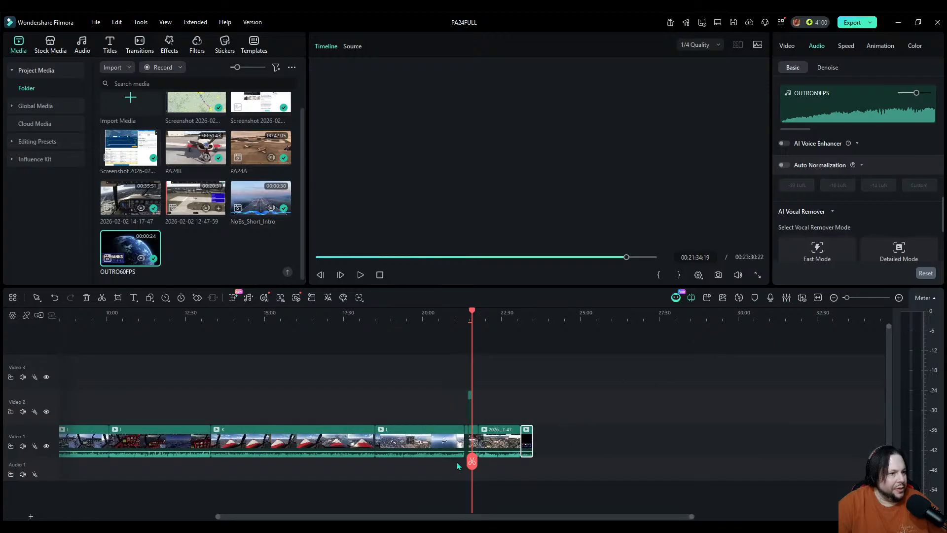
drag(421, 513, 267, 515)
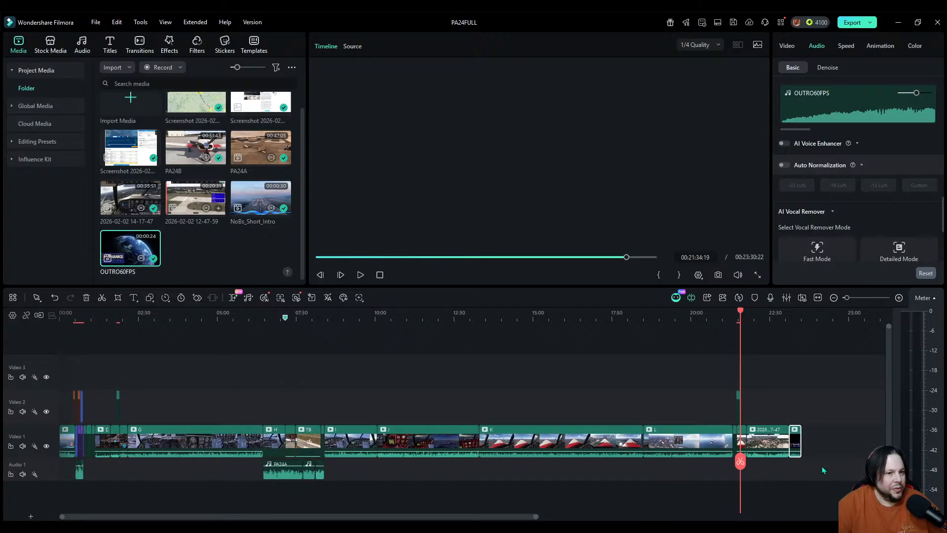
drag(832, 447, 342, 448)
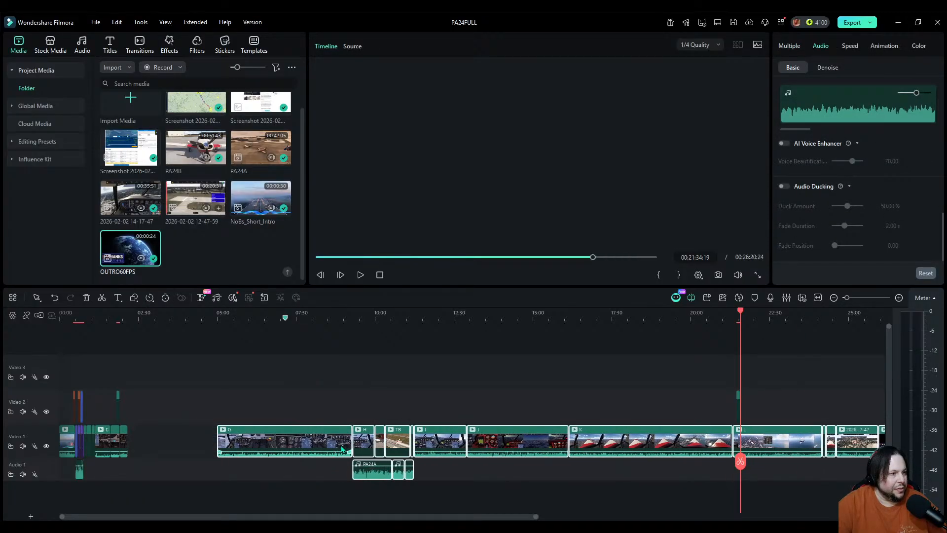
click(469, 505)
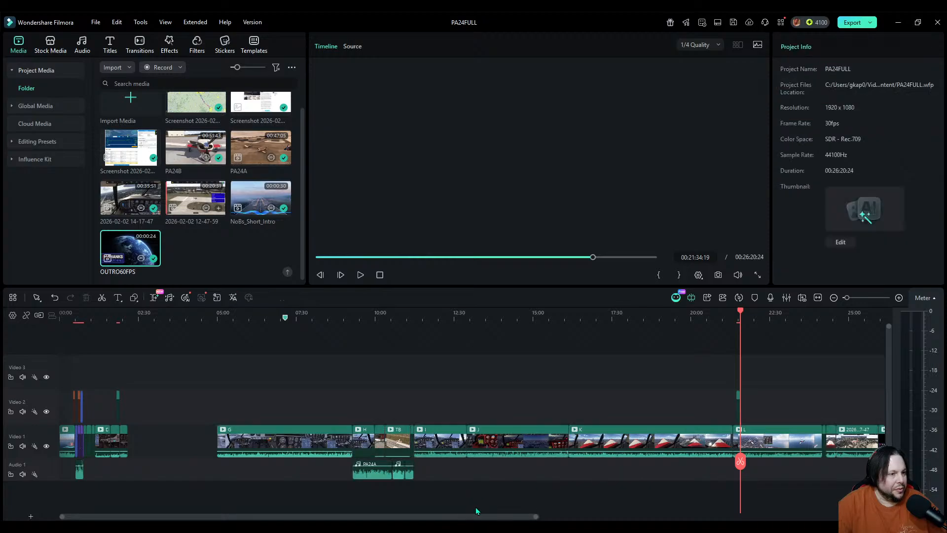
Step: Shift the opening title, screenshots, overlays, music and clips A to F later, starting at about 00:01:48, leaving space after NoBs_Short_Intro
drag(740, 472, 72, 473)
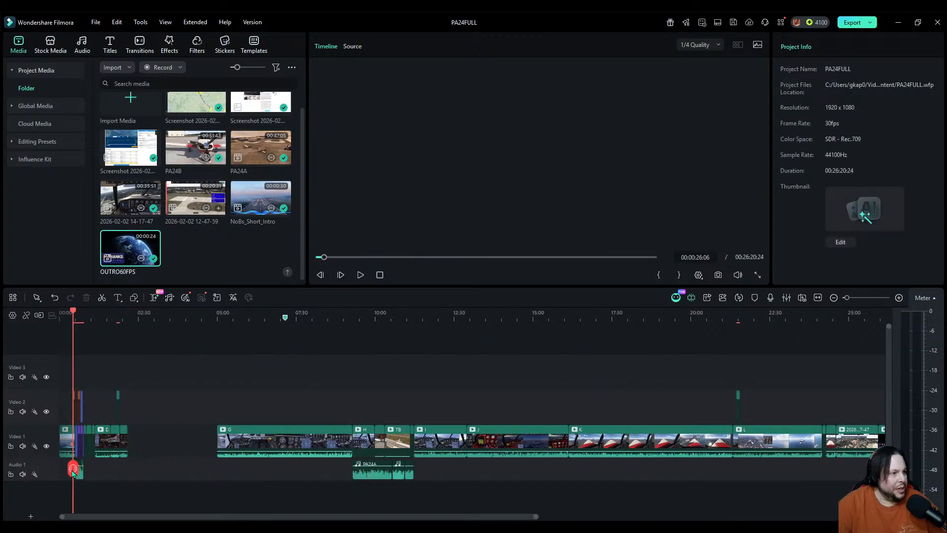
scroll(73, 469, up, 6)
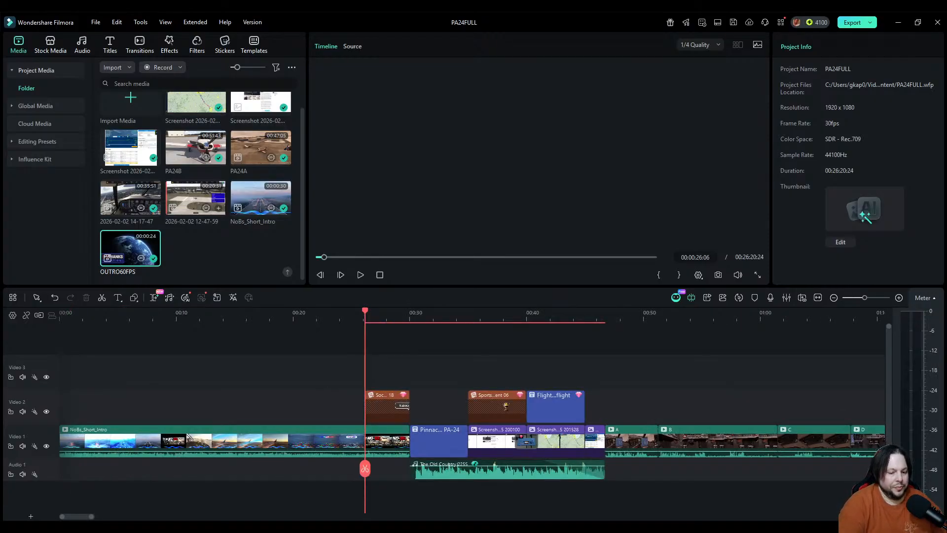
scroll(473, 390, down, 3)
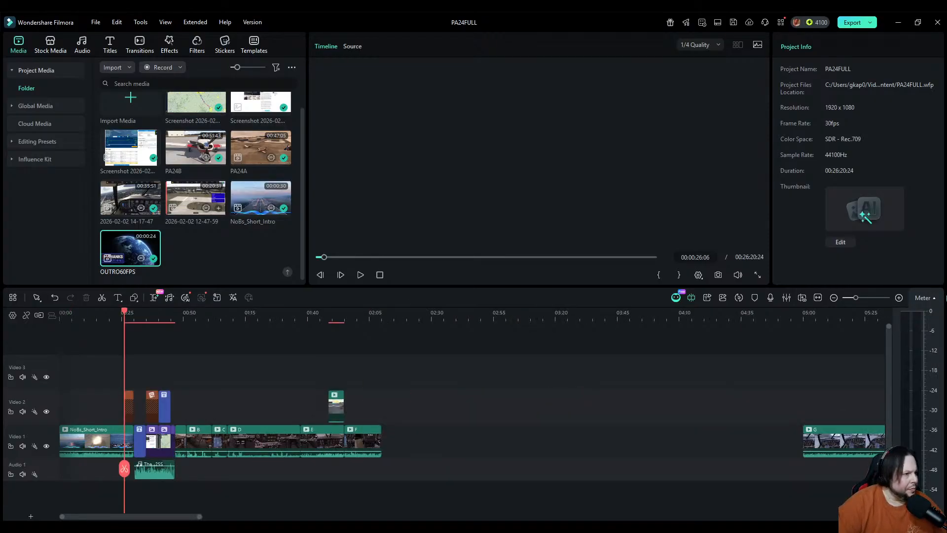
drag(424, 471, 142, 420)
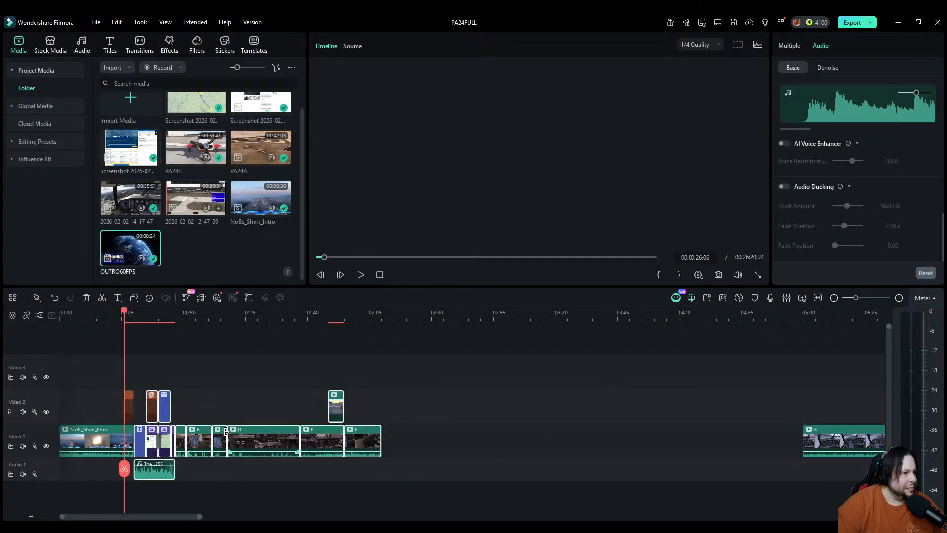
drag(257, 430, 464, 432)
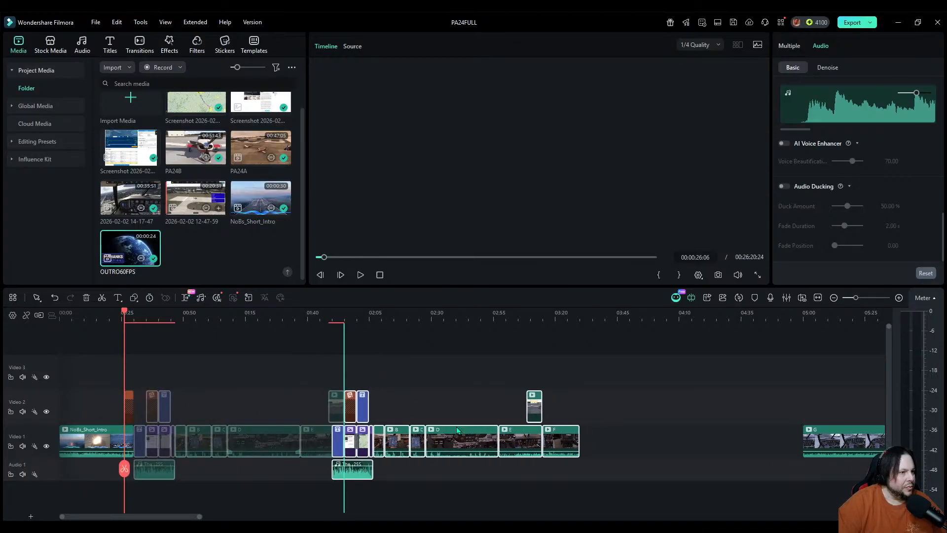
drag(457, 427, 456, 427)
click(669, 388)
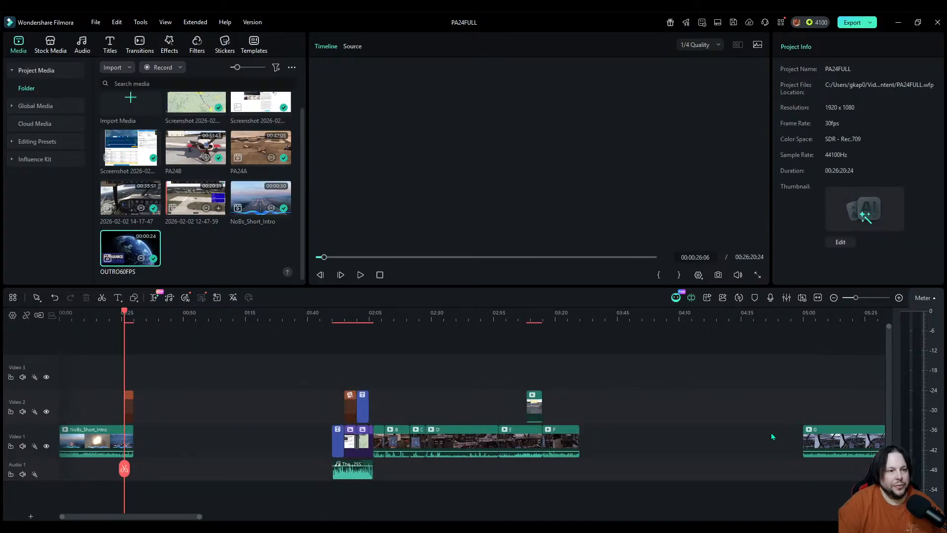
Step: Move the copied LA piece from Video 2 to Video 1, directly before the opening title
drag(193, 518, 654, 516)
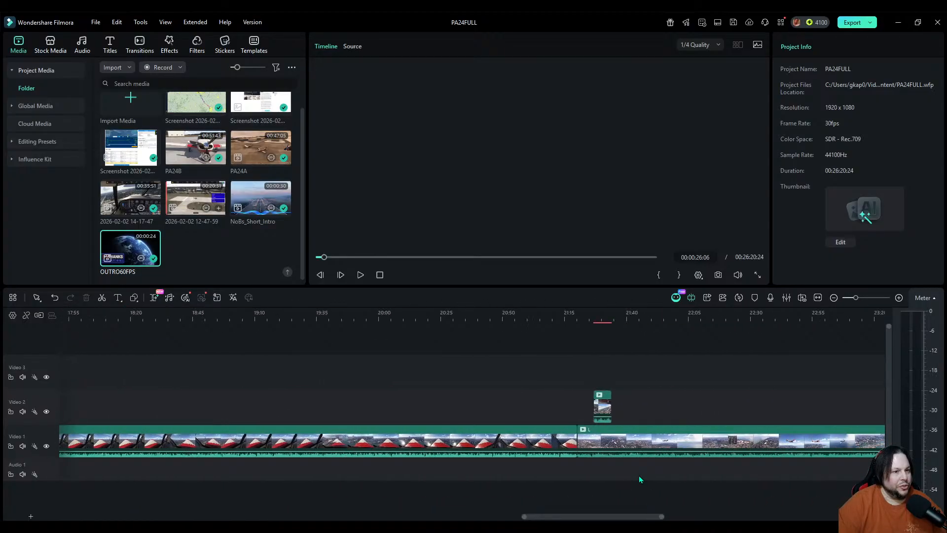
drag(604, 409, 330, 446)
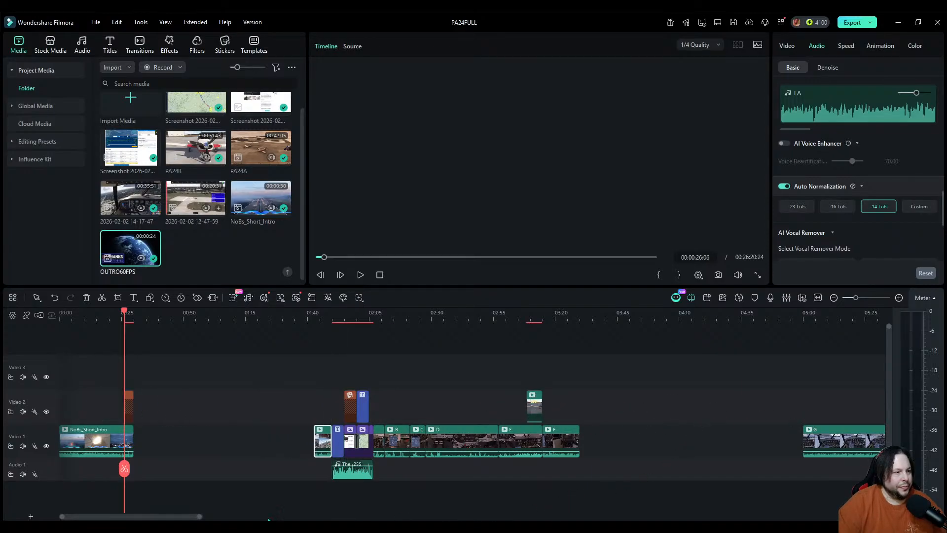
Step: Find the TB clip further along the timeline and play its start from 00:10:18:26
scroll(268, 519, right, 5)
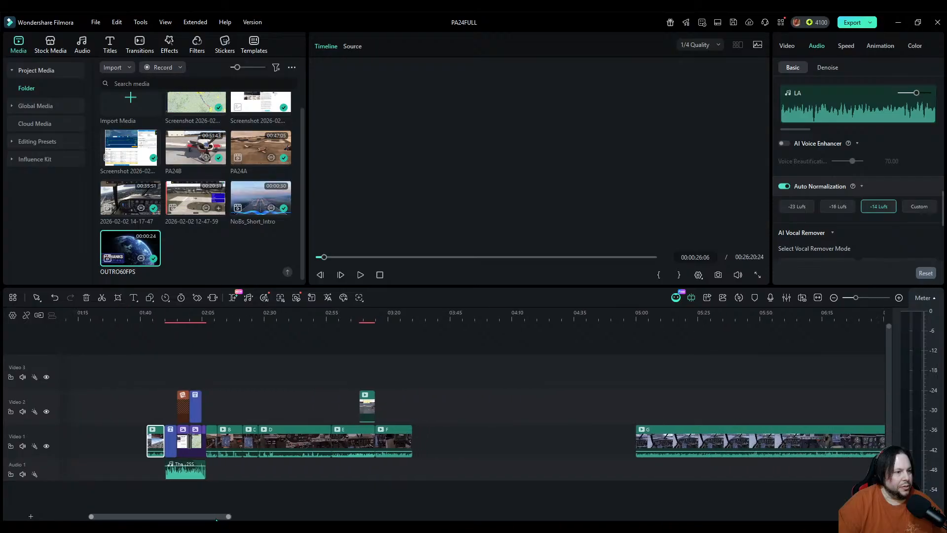
scroll(216, 520, right, 10)
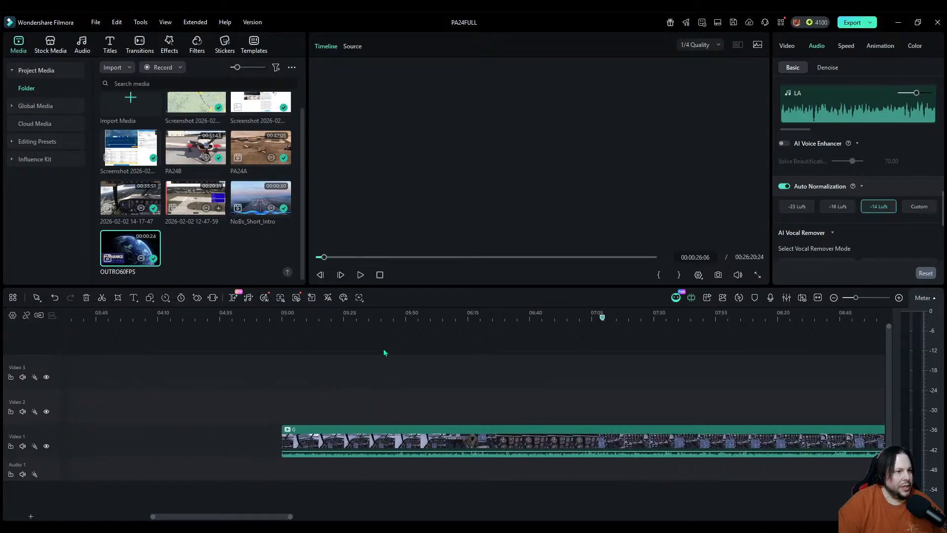
click(381, 313)
drag(382, 469, 736, 456)
click(833, 298)
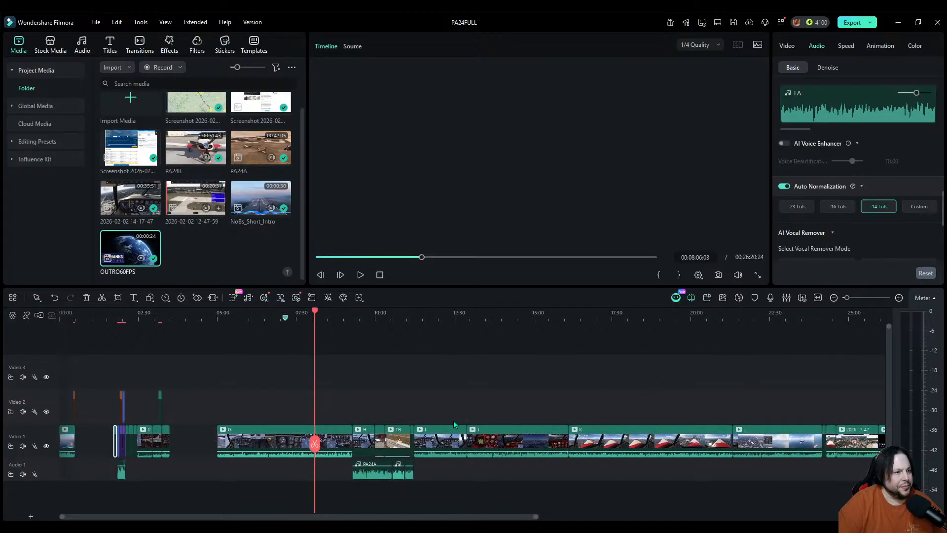
drag(314, 446, 392, 453)
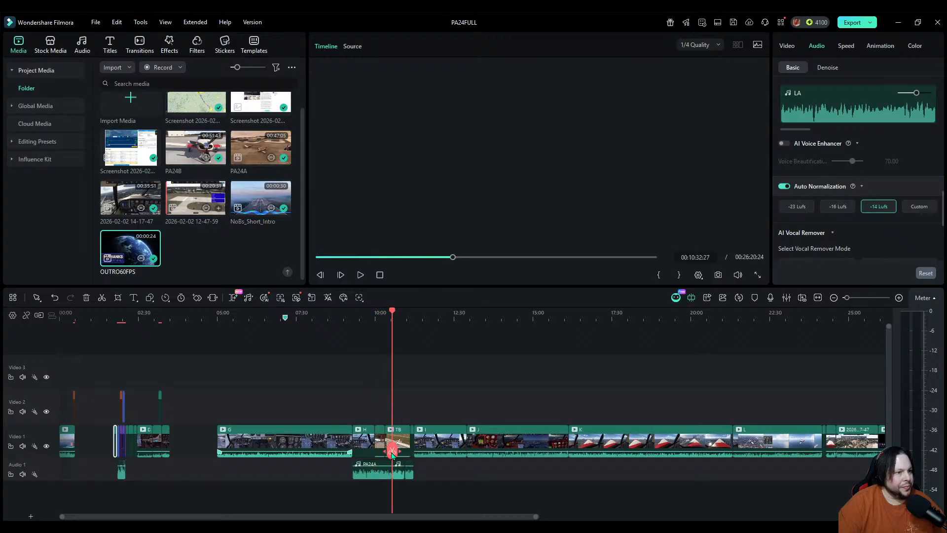
click(899, 298)
click(899, 299)
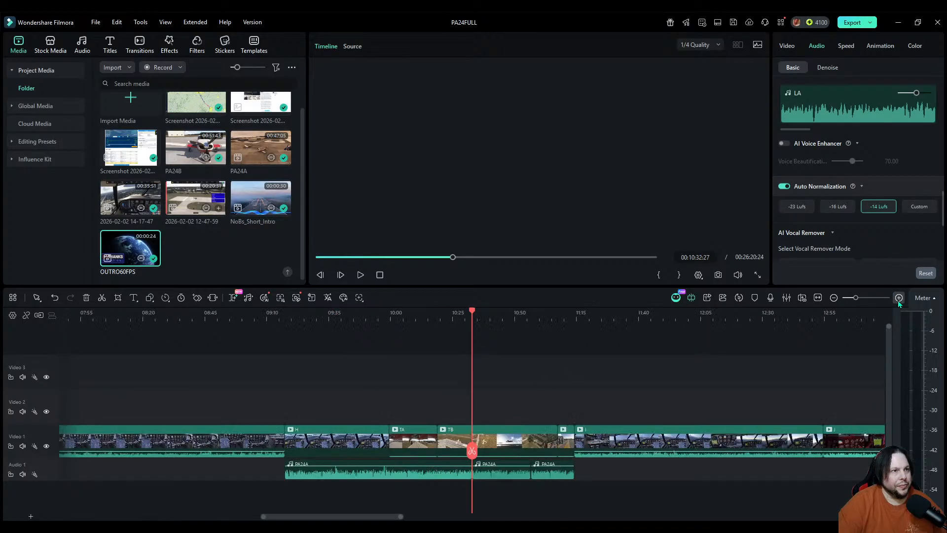
drag(472, 458, 438, 466)
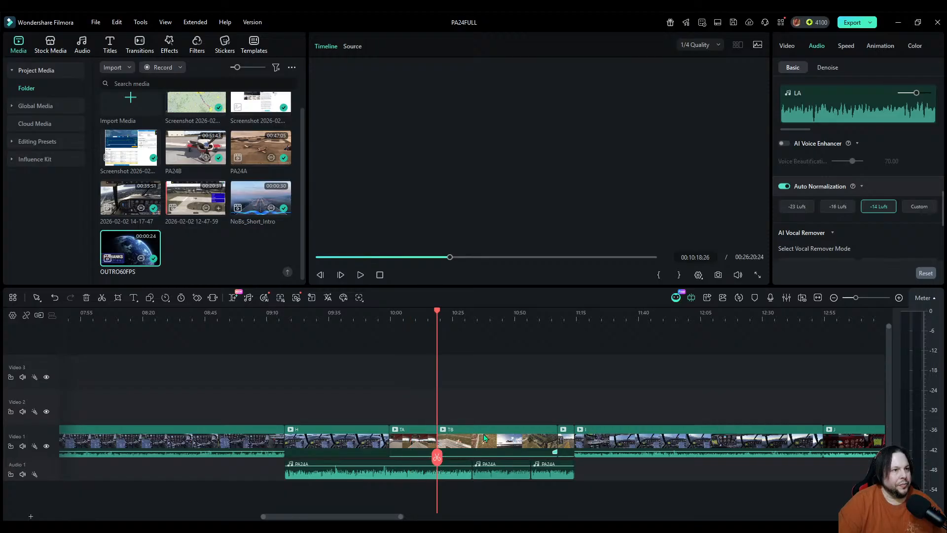
key(space)
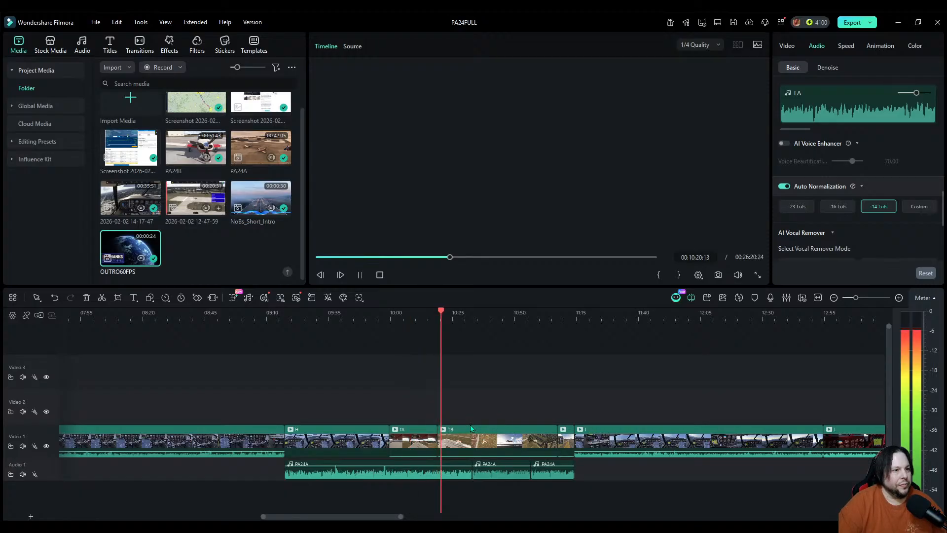
key(space)
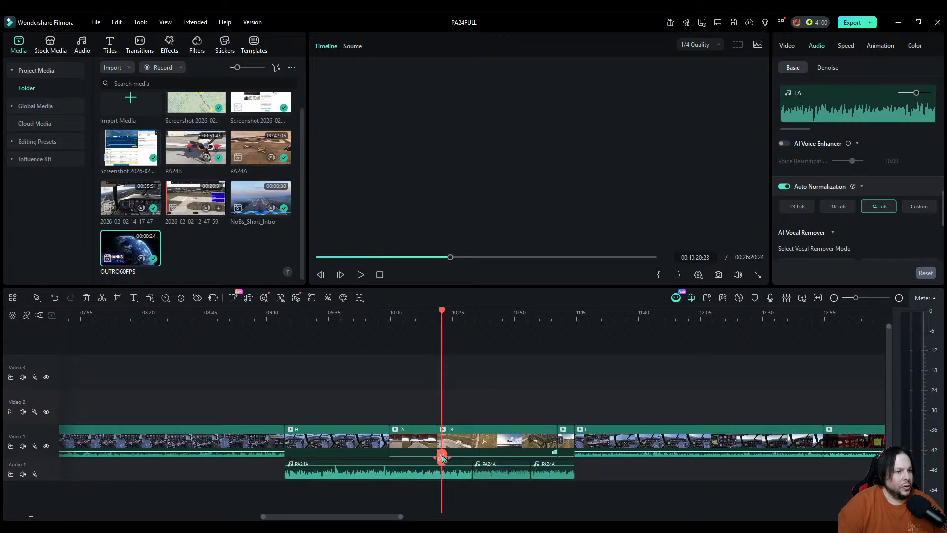
Step: Split TB at 00:10:28:23 and place a copy of its first part on Video 2 above the start of H
mouse_move(443, 457)
mouse_down()
mouse_move(504, 459)
mouse_move(438, 459)
mouse_up()
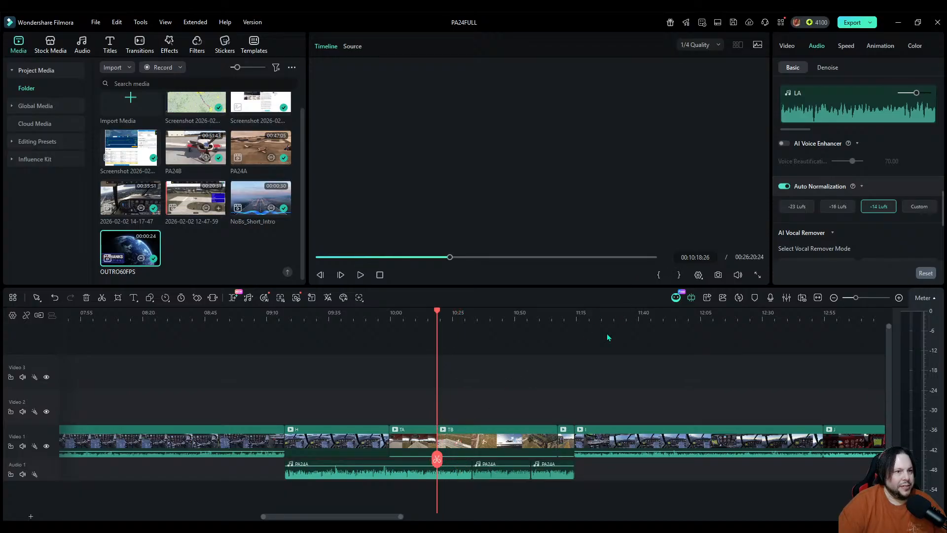
drag(439, 459, 463, 459)
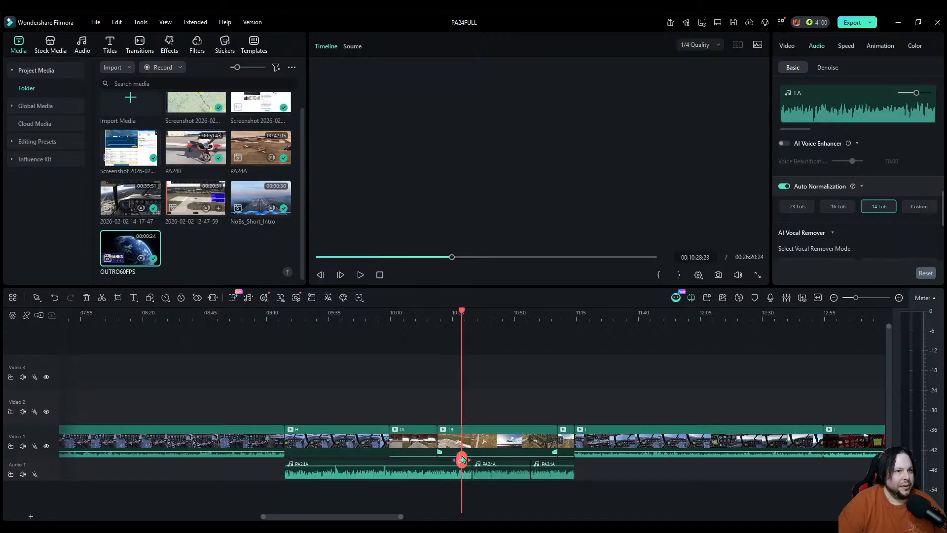
click(471, 444)
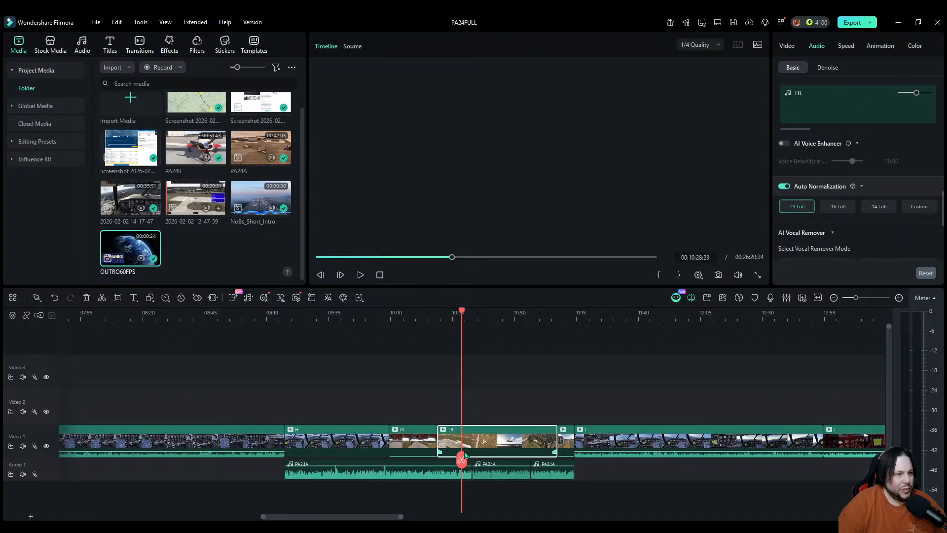
click(462, 460)
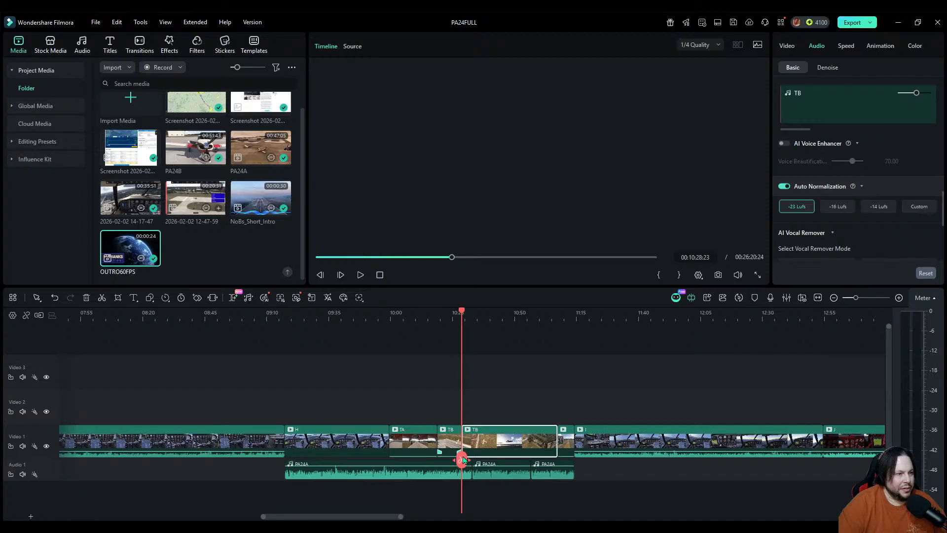
click(450, 444)
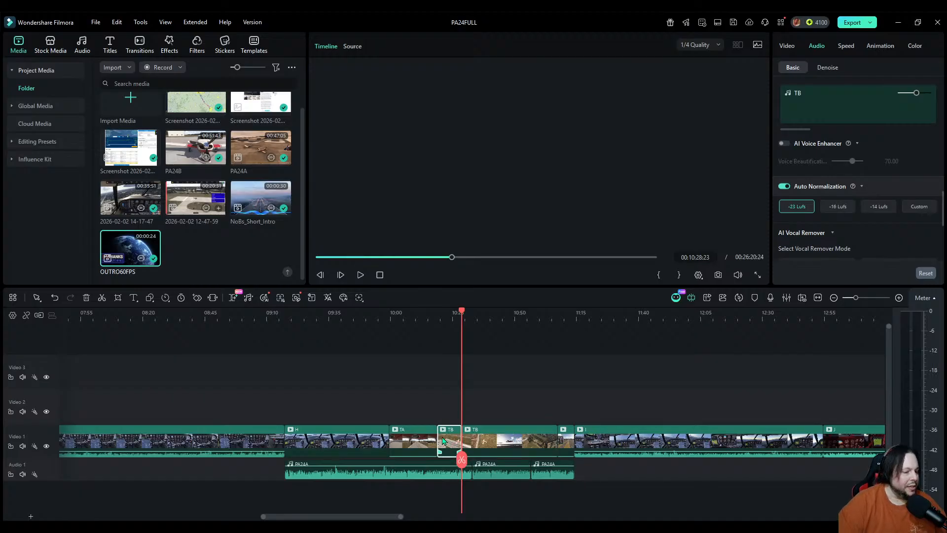
key(ctrl+c)
key(ctrl+v)
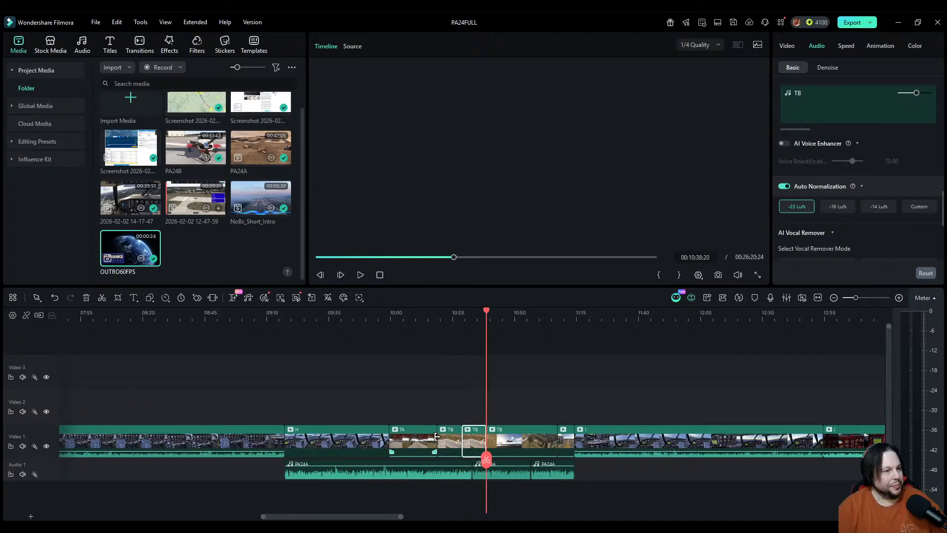
drag(475, 441, 300, 404)
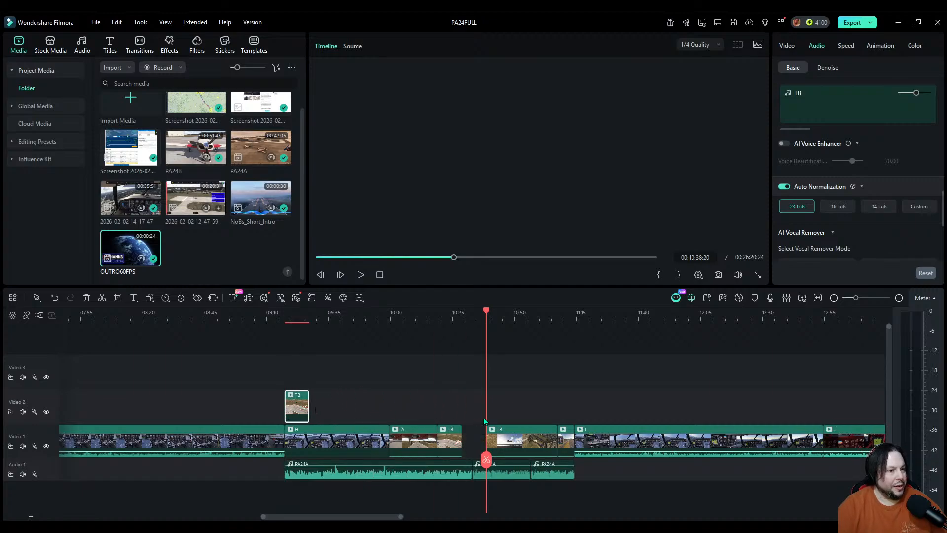
Step: Try to close the gap after the first TB piece by moving the clips that follow it earlier on Video 1
drag(509, 437, 485, 437)
mouse_move(562, 443)
mouse_down()
mouse_move(538, 442)
mouse_move(588, 439)
mouse_move(572, 444)
mouse_up()
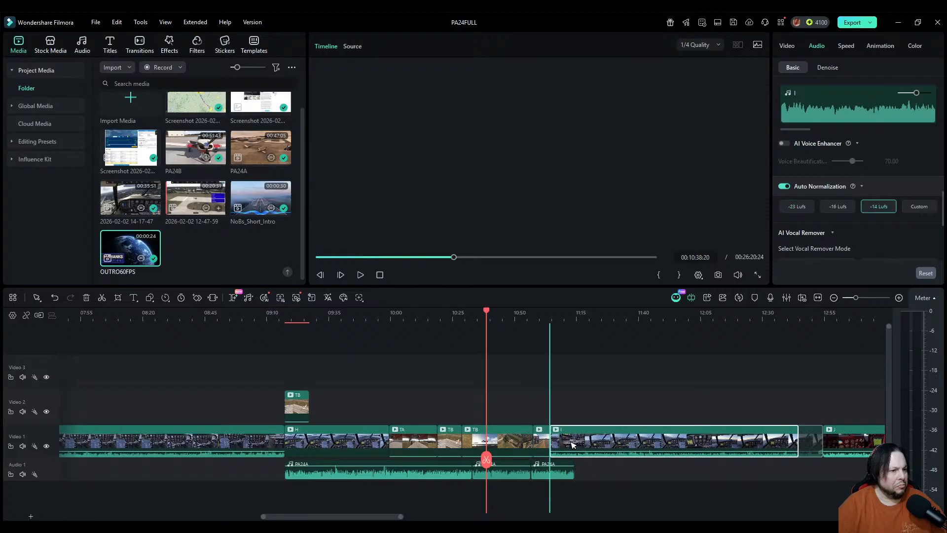
drag(572, 443, 590, 438)
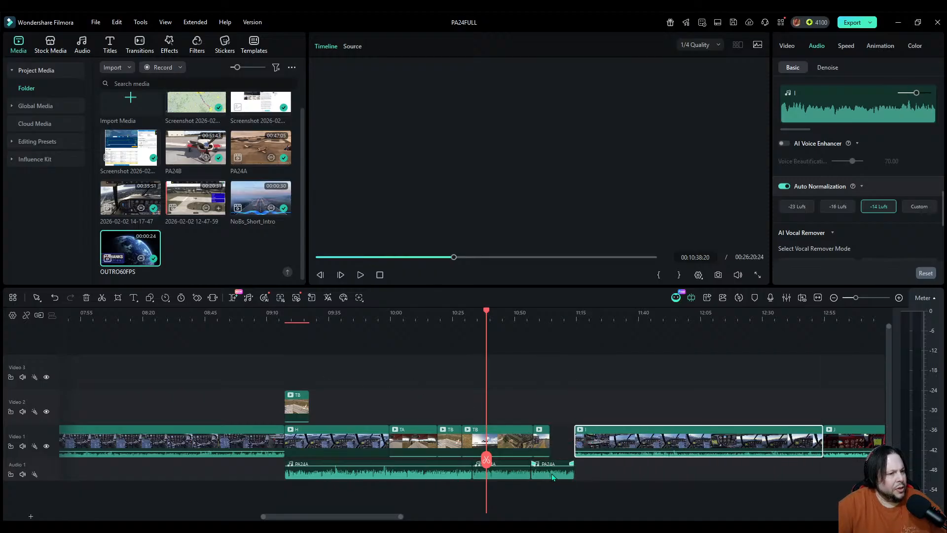
Step: Undo the clip moves, the copied TB piece and the TB split at 00:10:28:23, and clear the clip selection
click(55, 298)
click(55, 297)
click(55, 298)
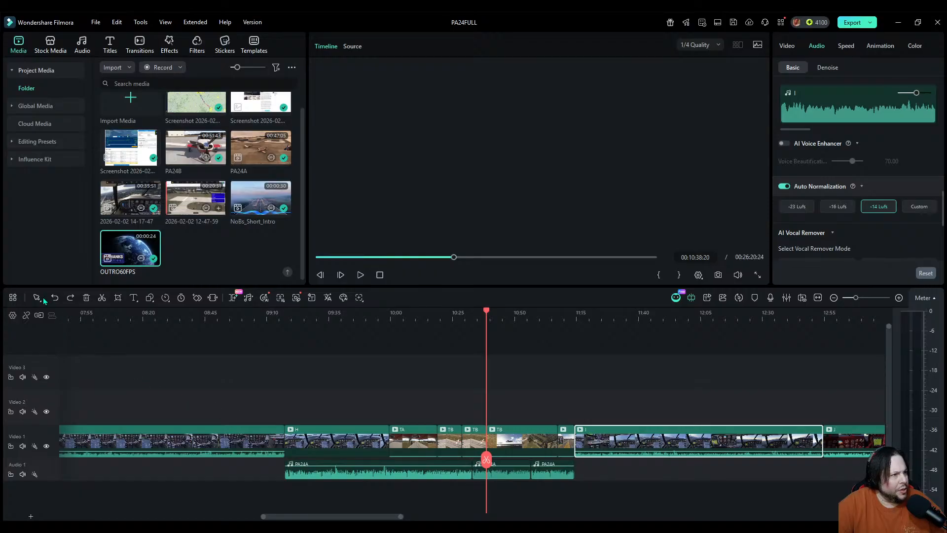
click(55, 297)
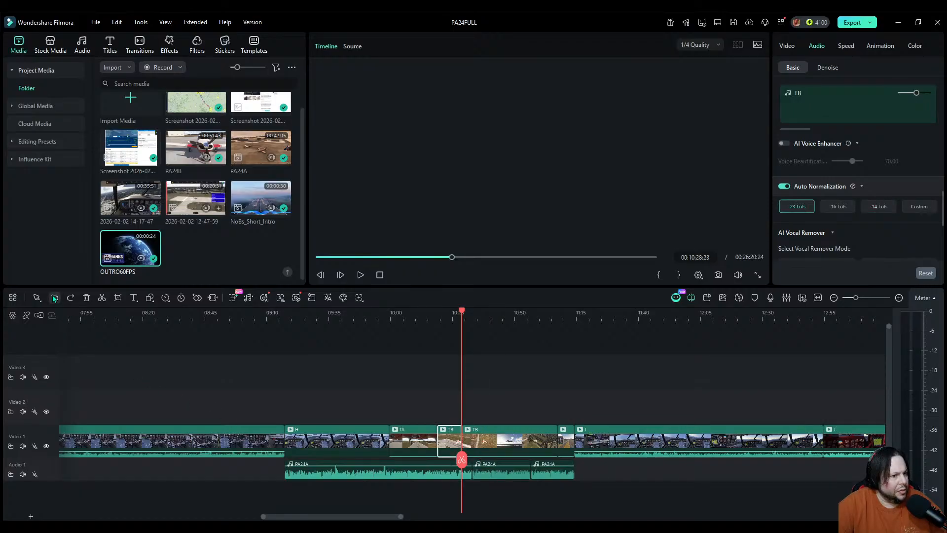
click(55, 298)
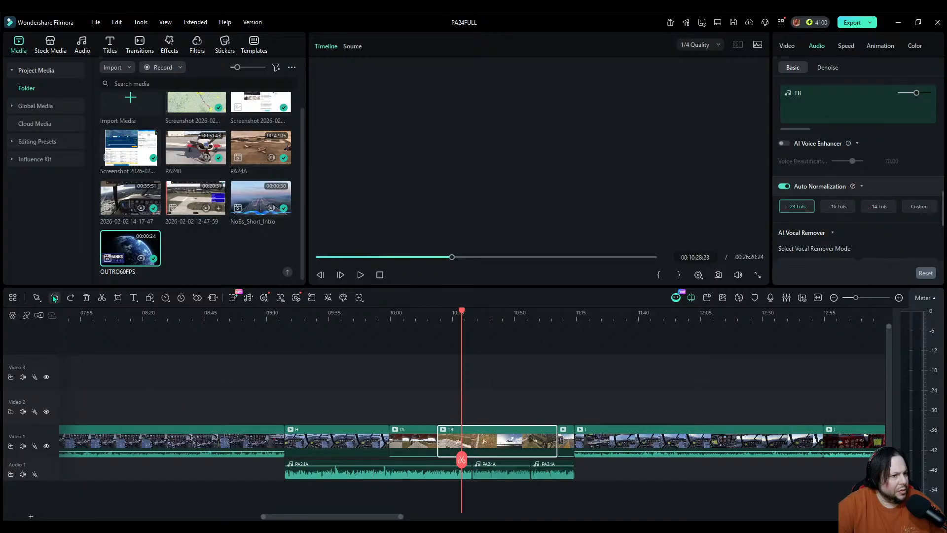
click(602, 482)
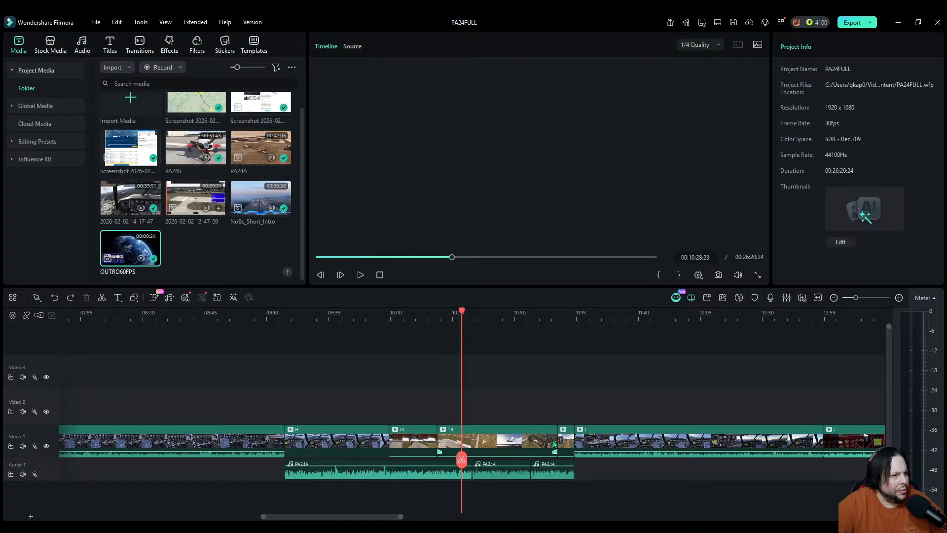
Step: Split the TB clip on Video 1 at 00:10:28:23 and place a copy of its first part on Video 2
click(462, 452)
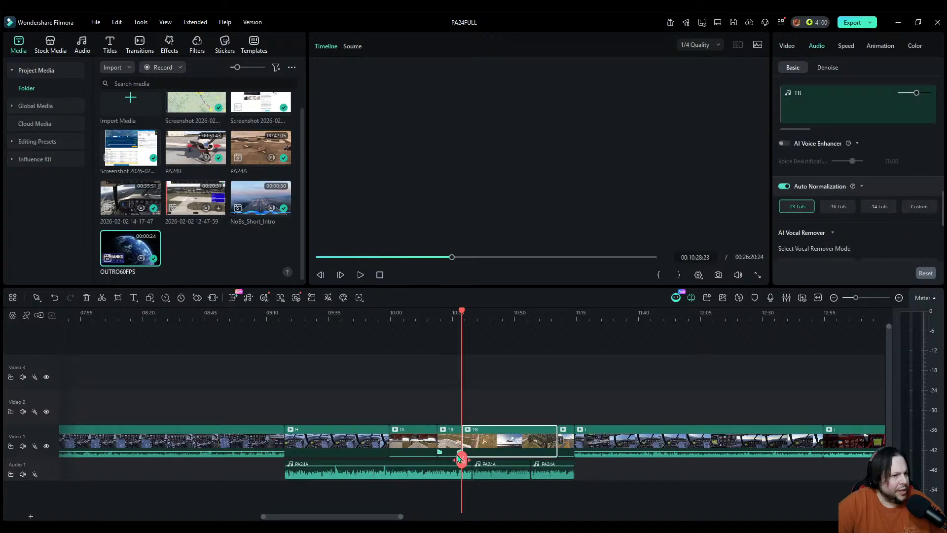
click(452, 443)
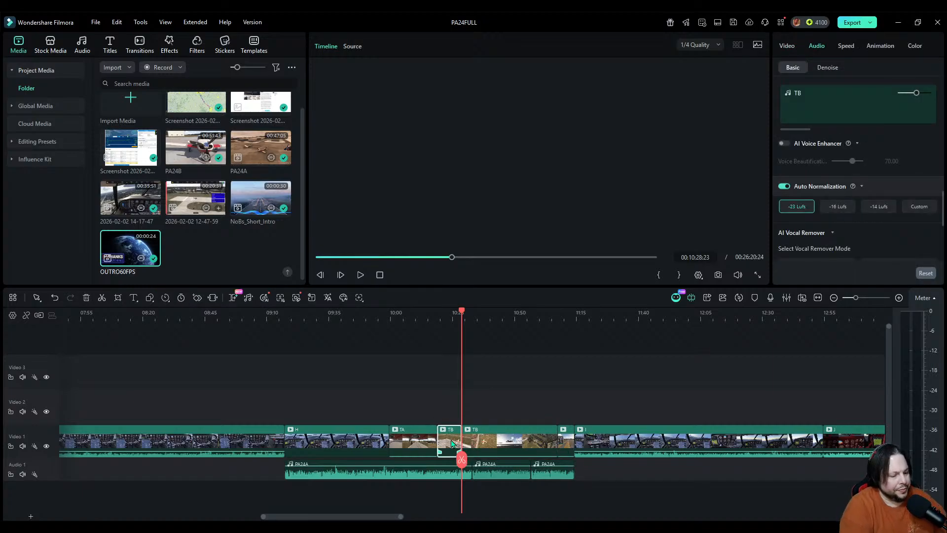
key(ctrl+v)
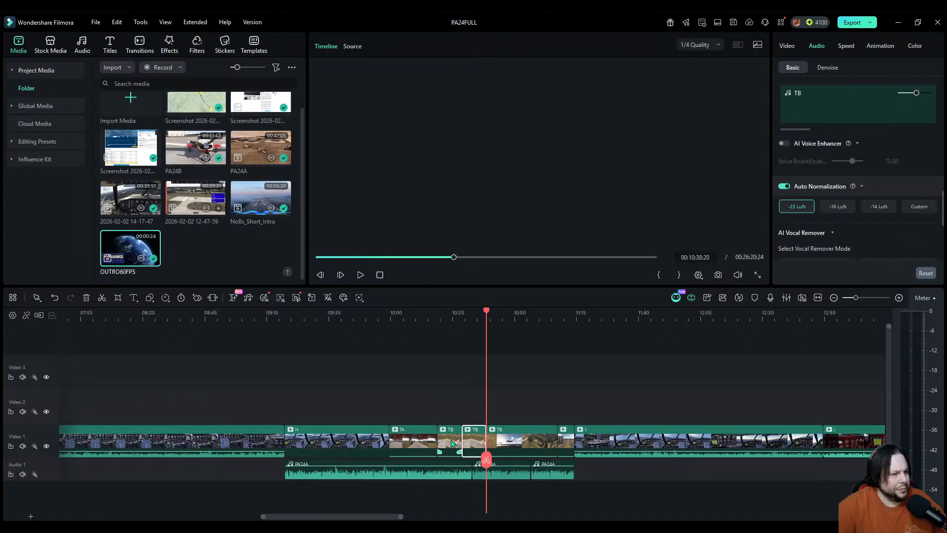
drag(477, 440, 462, 406)
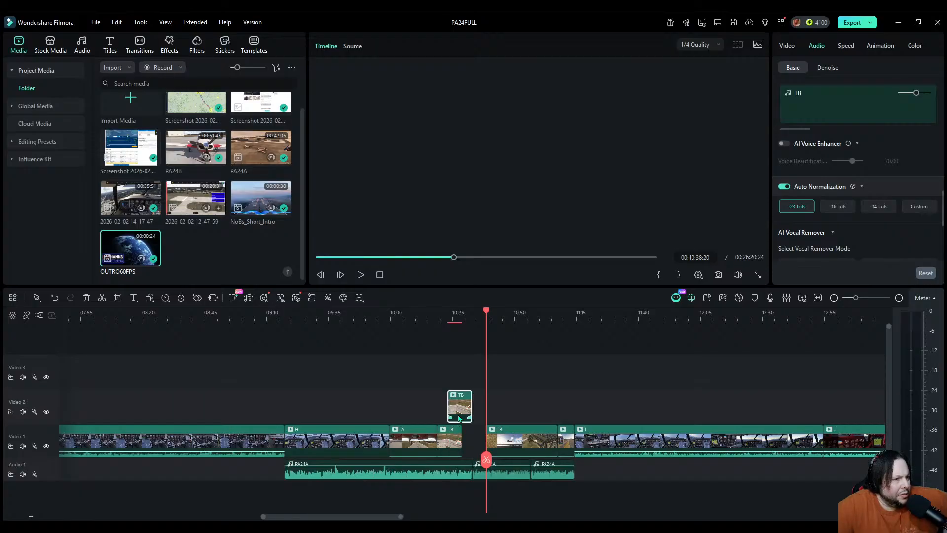
mouse_move(464, 419)
mouse_down()
mouse_move(439, 419)
mouse_move(470, 419)
mouse_up()
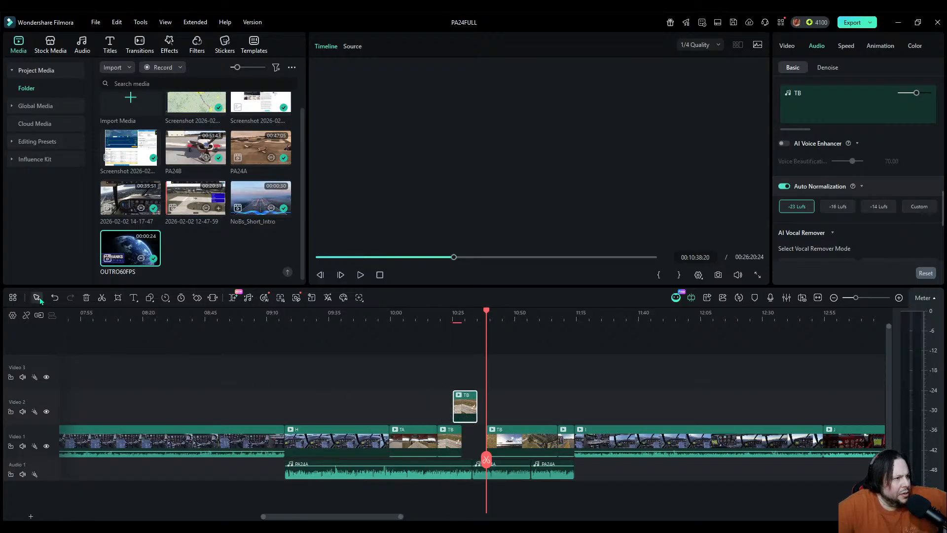
Step: Undo the moves of the copied TB part, its duplication and the split of the TB clip
click(54, 297)
click(55, 297)
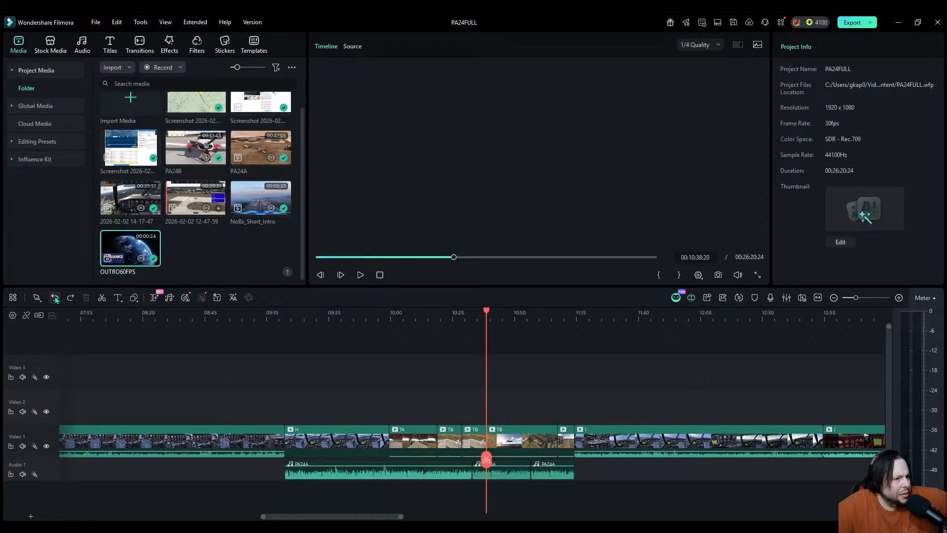
click(54, 297)
click(55, 297)
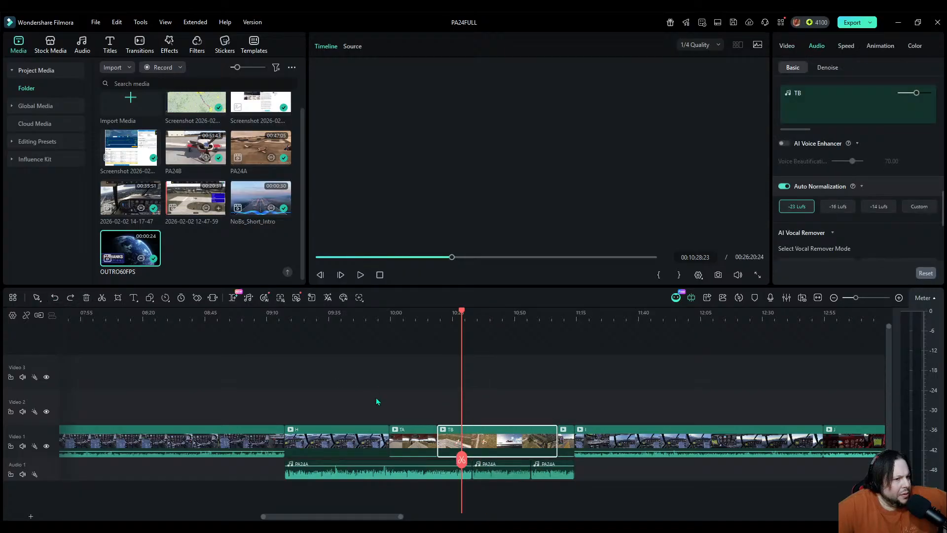
Step: Try placing a copy of the TB clip on Video 2 from 00:10:29:29, then undo the move and the paste
mouse_move(462, 459)
mouse_down()
mouse_move(439, 461)
mouse_move(465, 461)
mouse_up()
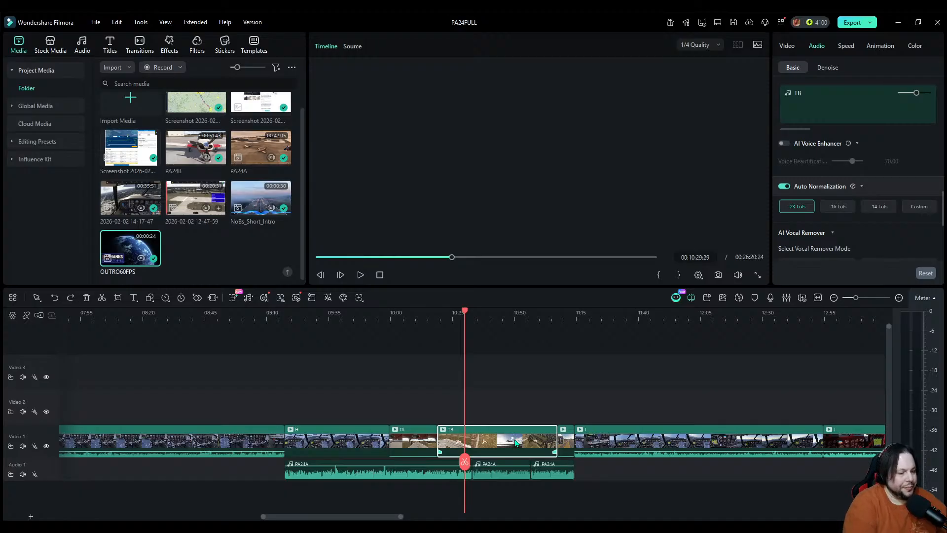
key(ctrl+v)
drag(514, 443, 521, 412)
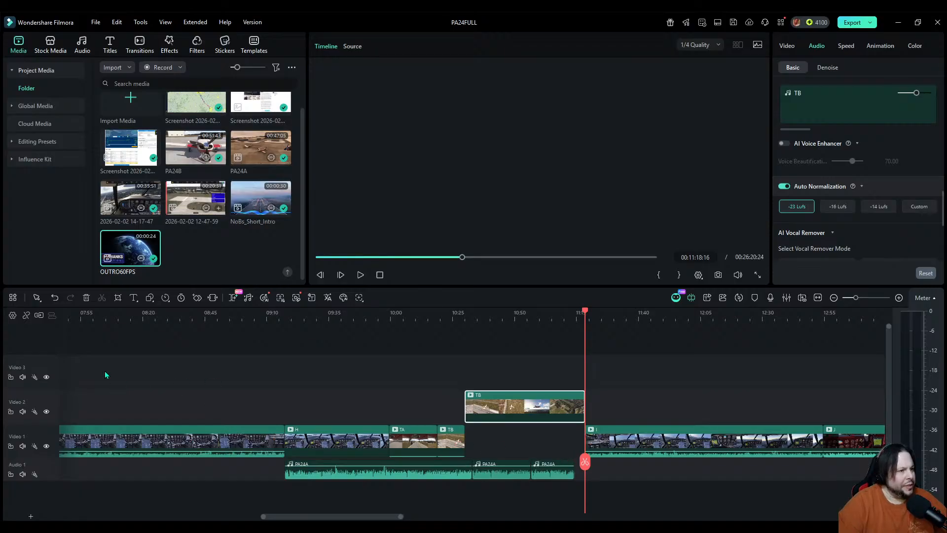
click(54, 297)
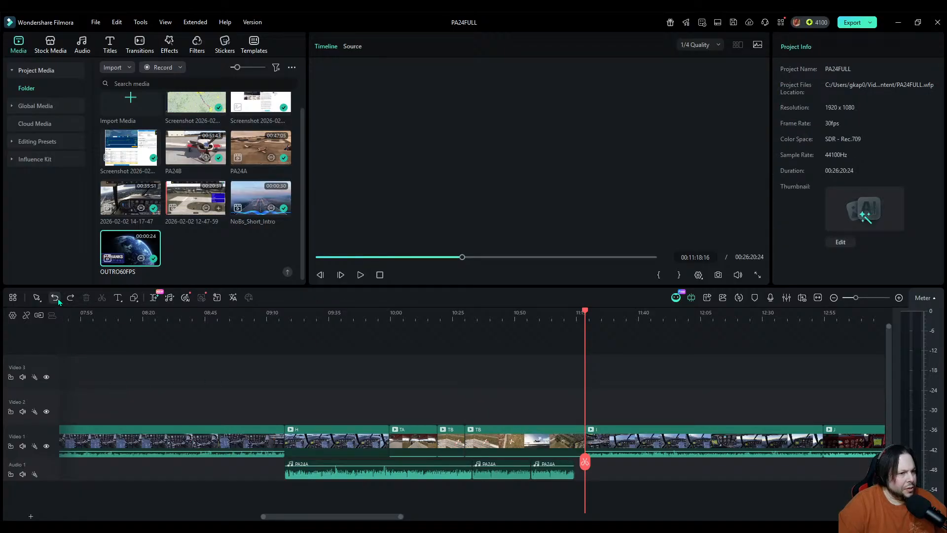
click(55, 298)
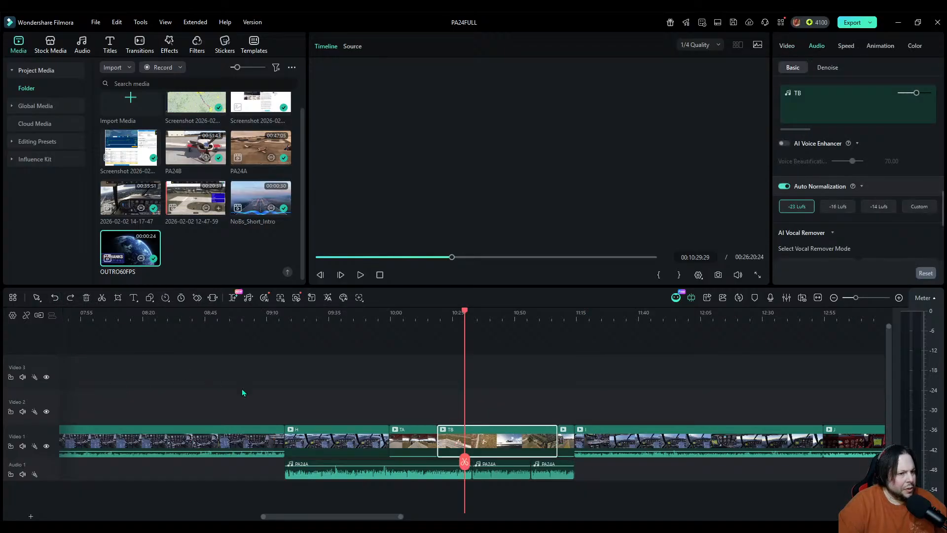
Step: Move the three PA24A audio clips on Audio 1 out of the way so they start at about 10:59
click(632, 480)
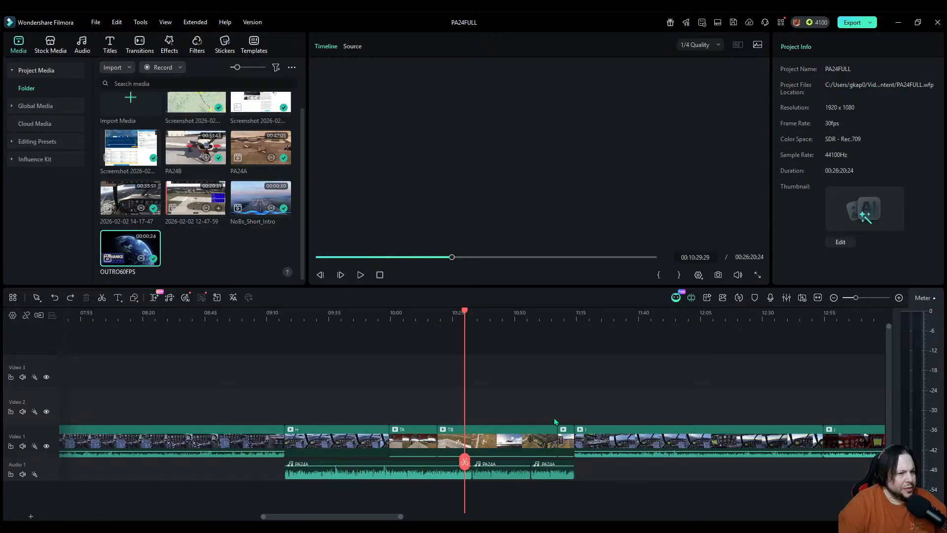
click(566, 439)
ctrl+click(586, 444)
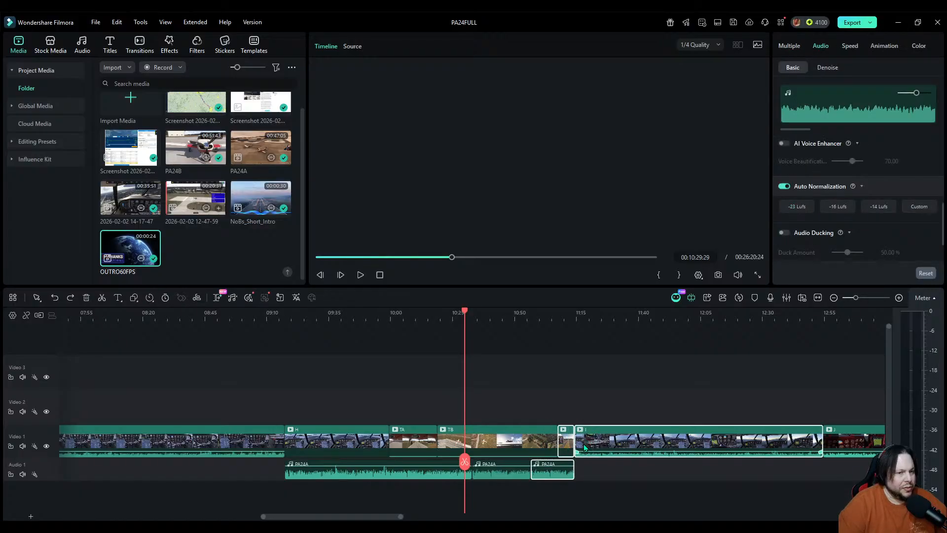
click(589, 500)
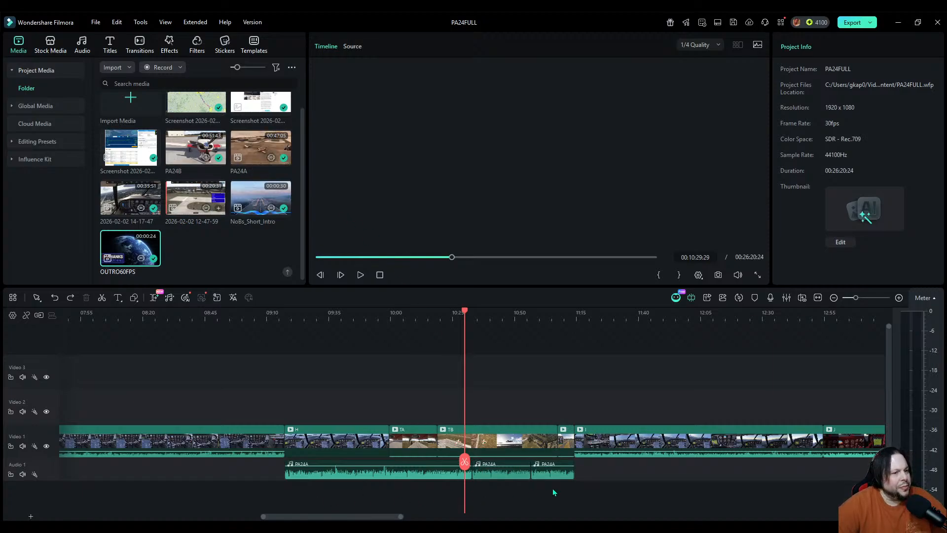
click(570, 472)
drag(424, 473, 681, 472)
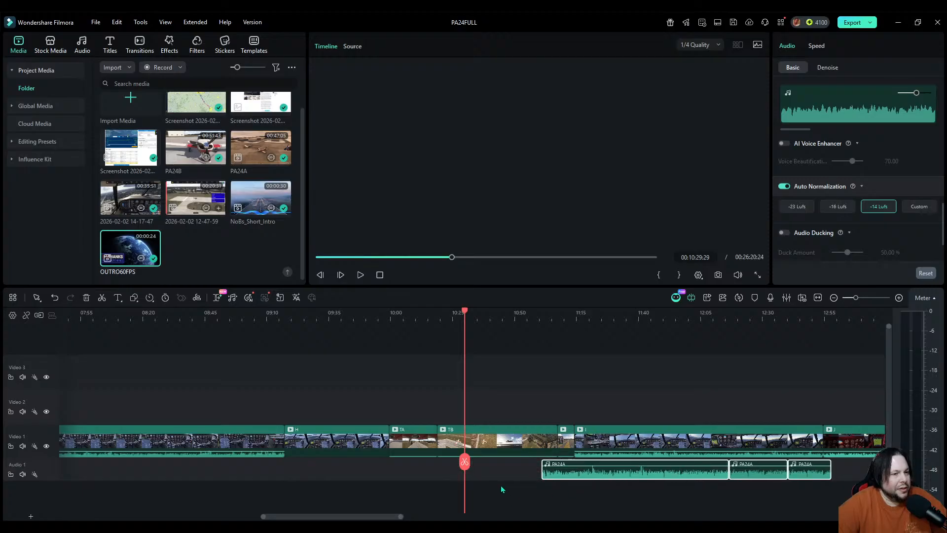
Step: Split the TB clip at 00:10:29:29 and place a copy of its first part on Video 3 at about 09:01
click(464, 463)
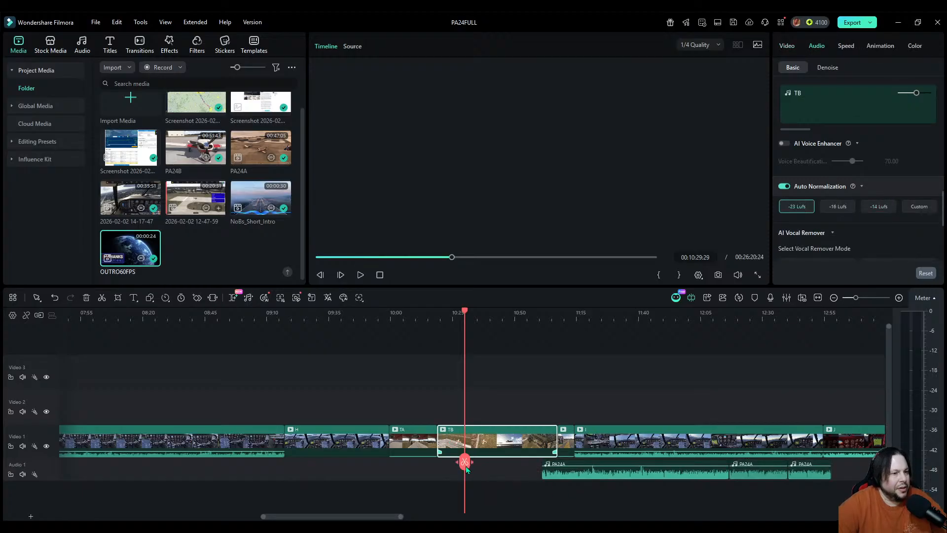
click(458, 442)
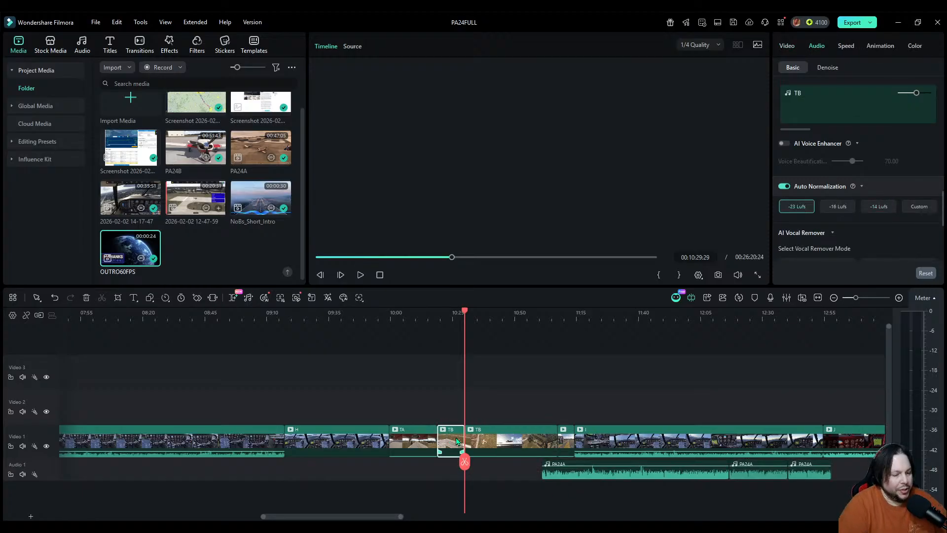
key(ctrl+c)
key(ctrl+v)
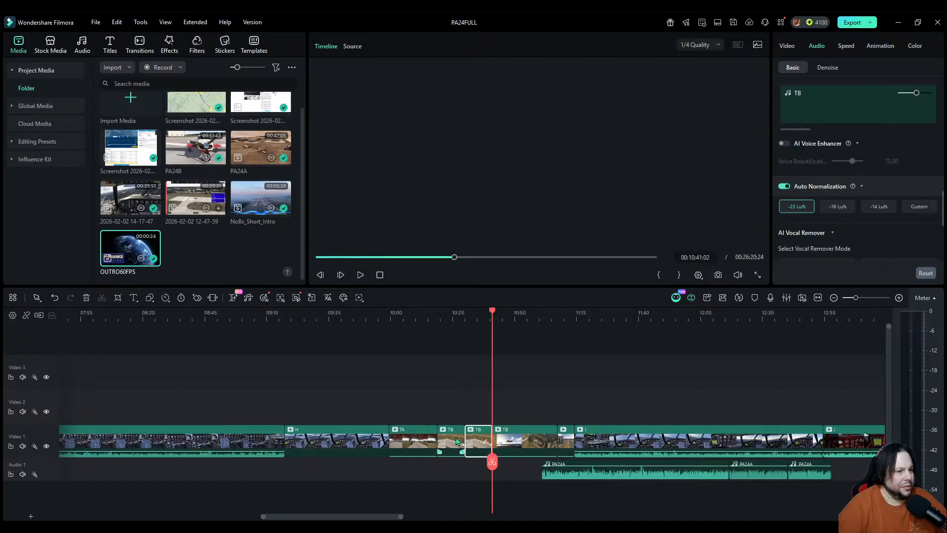
drag(471, 440, 263, 384)
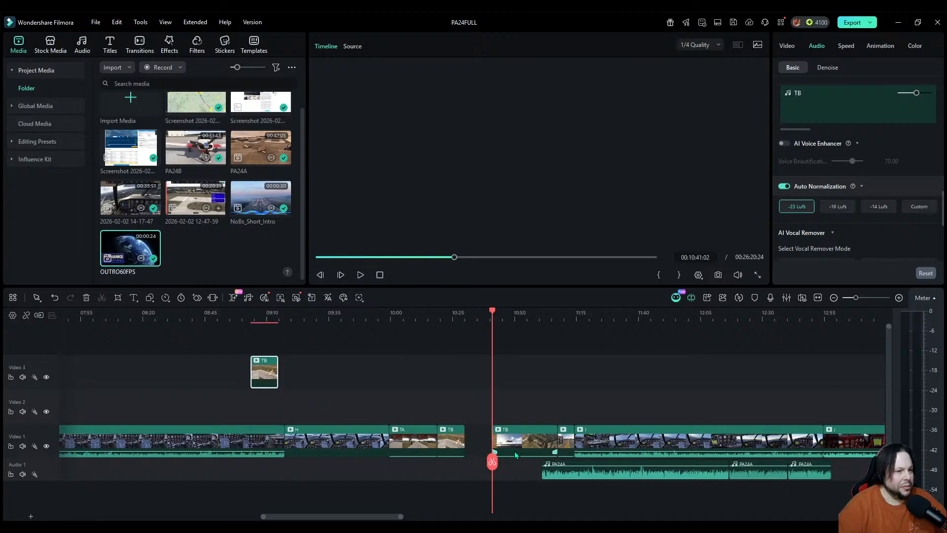
Step: Shift the remaining TB part and the TC clip earlier to close the gaps, and move the PA24A audio back under the H clip's start
drag(513, 452, 494, 445)
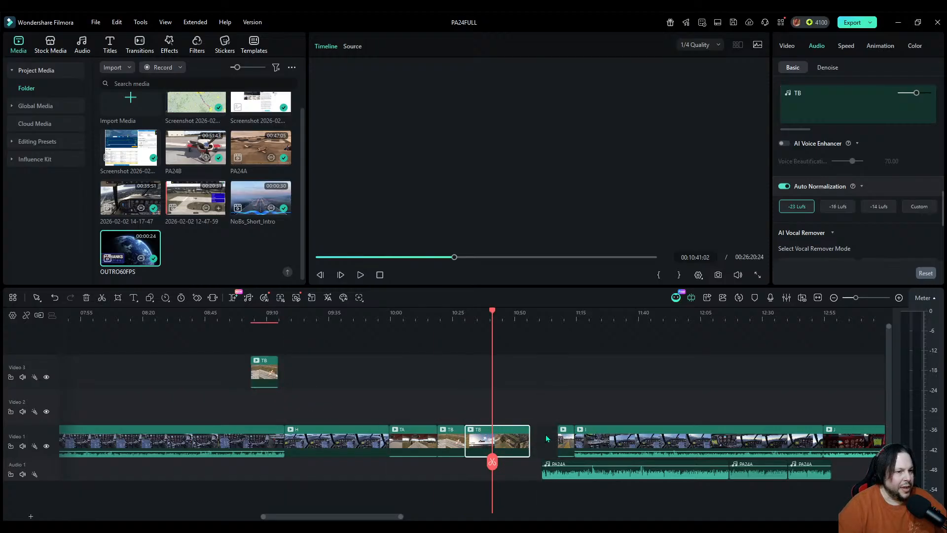
drag(567, 442, 548, 445)
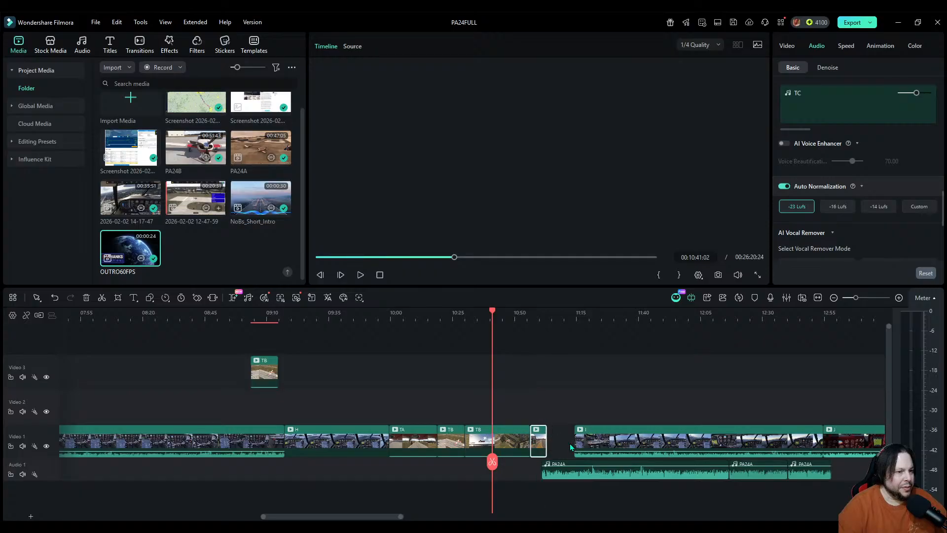
drag(848, 481, 562, 474)
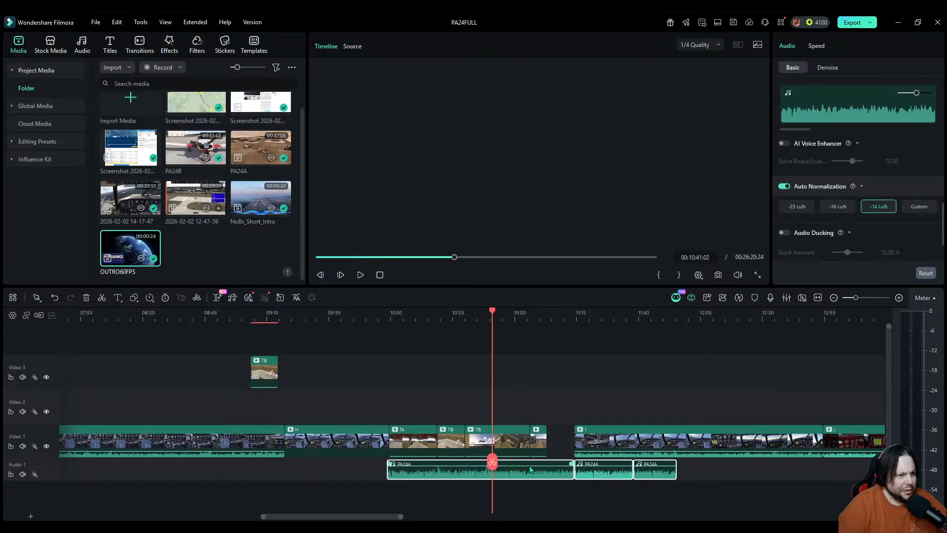
drag(532, 470, 434, 471)
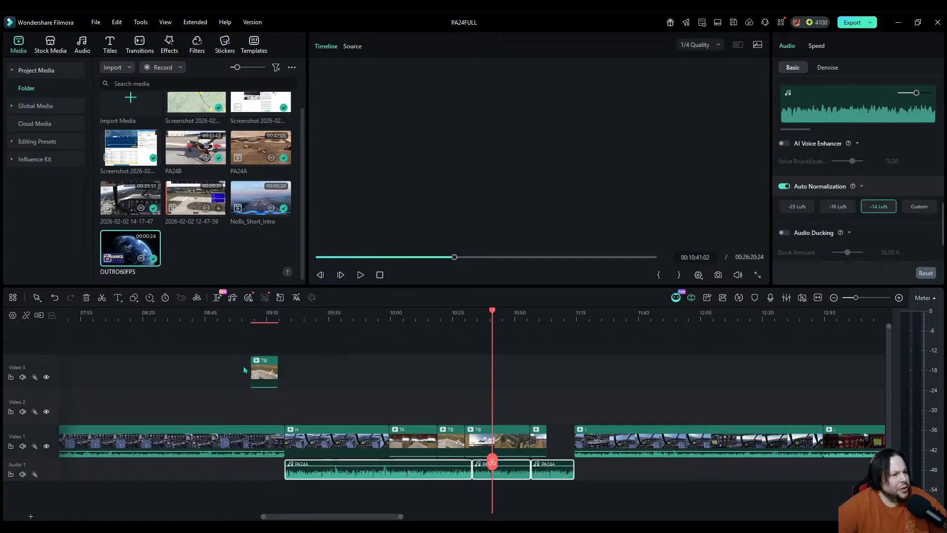
Step: Undo the clip and audio moves, the TB copy on Video 3 and the TB split, and deselect the clip
click(55, 297)
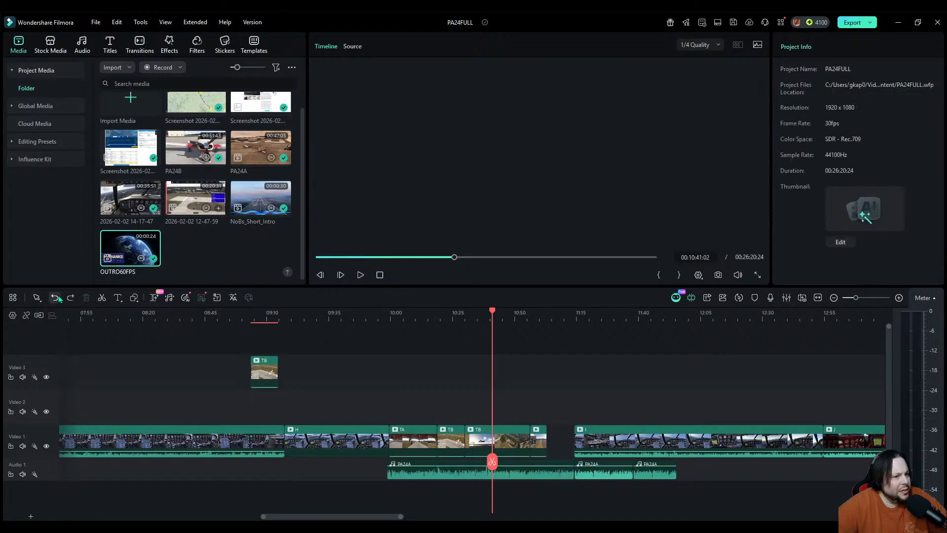
click(56, 298)
click(56, 297)
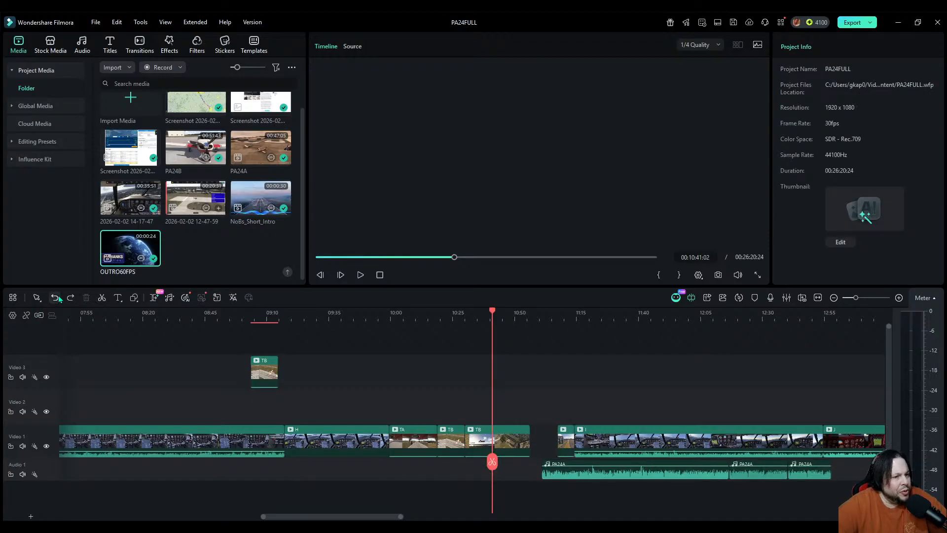
click(55, 298)
click(55, 297)
click(58, 297)
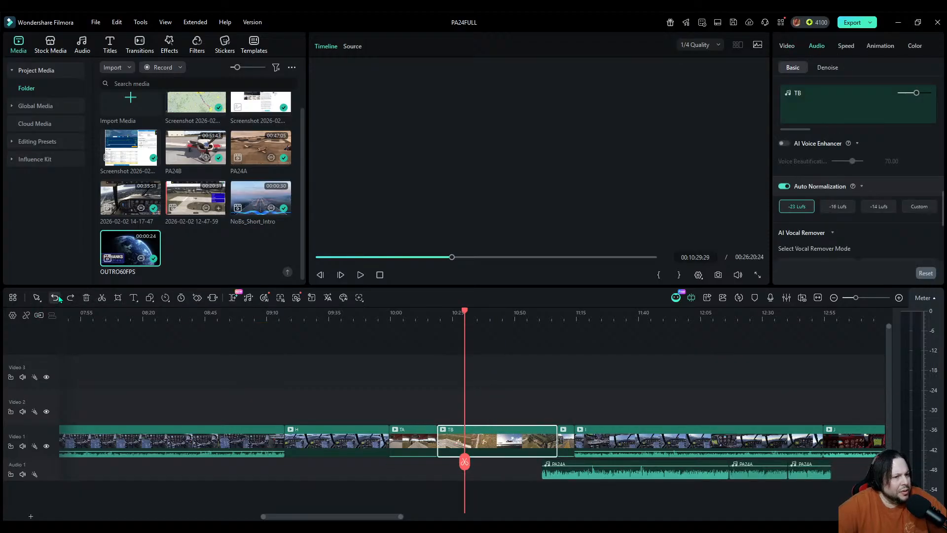
click(58, 297)
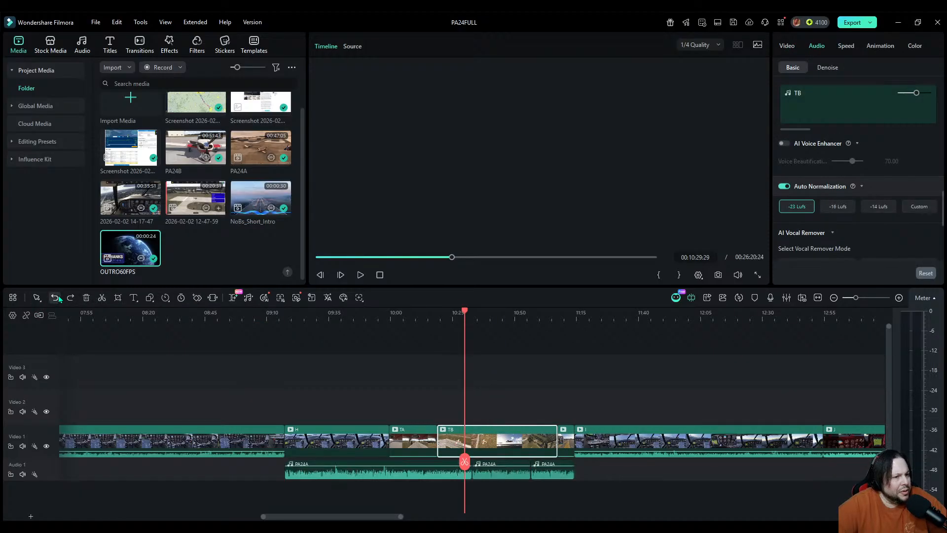
click(489, 495)
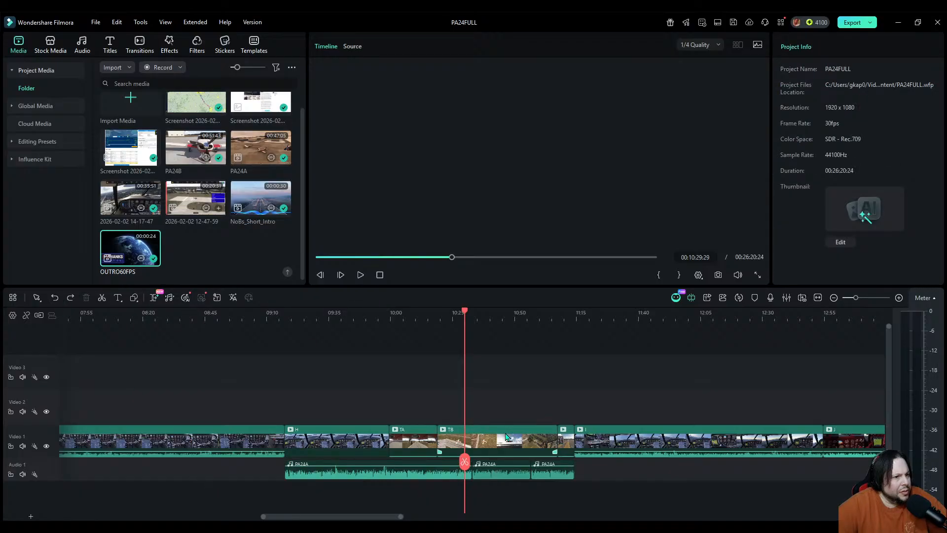
Step: Add the PA24A footage from the project media to Video 3, starting at about 03:03
click(833, 297)
drag(317, 516, 221, 510)
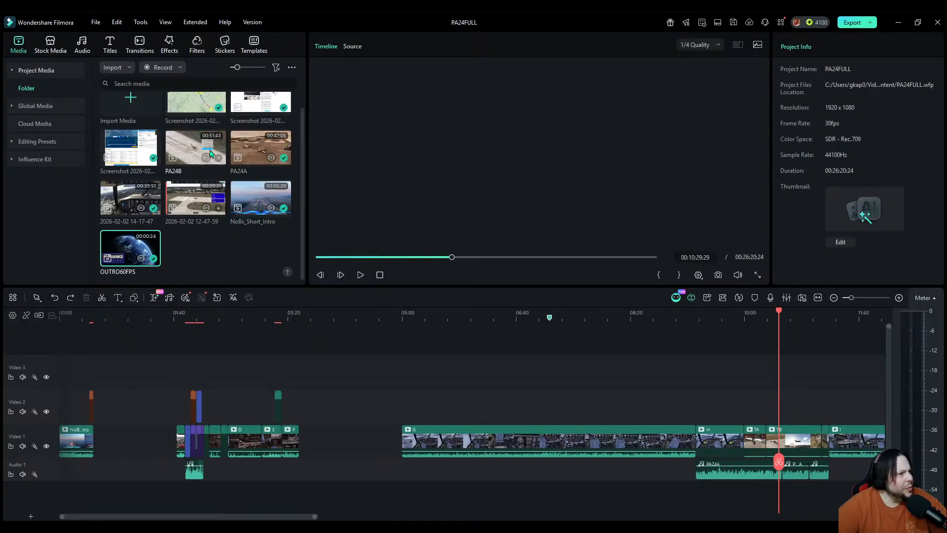
scroll(199, 228, up, 1)
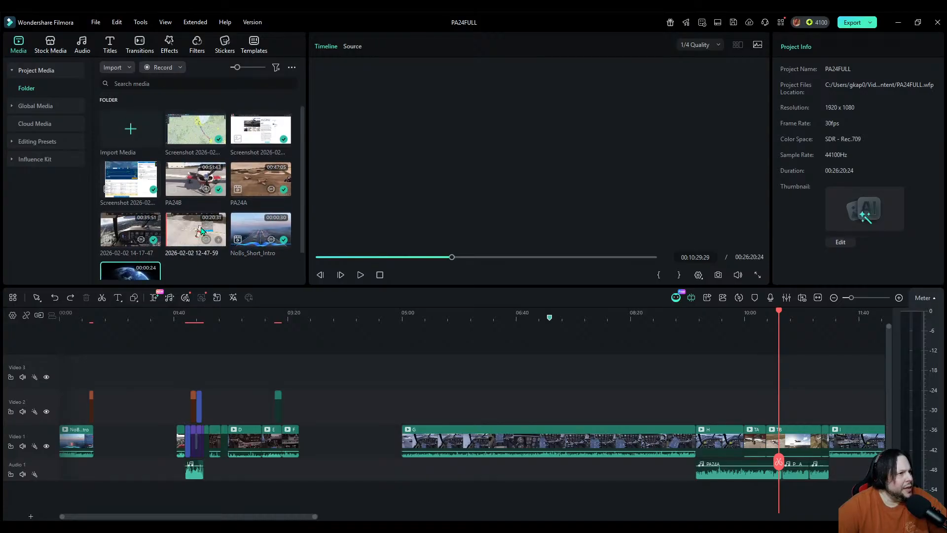
click(195, 179)
drag(274, 177, 272, 362)
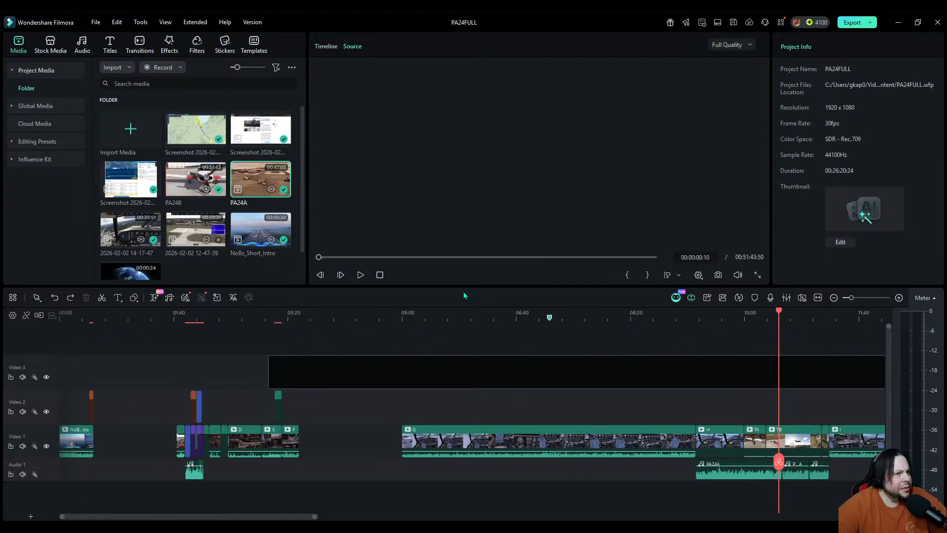
Step: Split the PA24A clip on Video 3 at 00:43:11:12
click(833, 297)
click(314, 321)
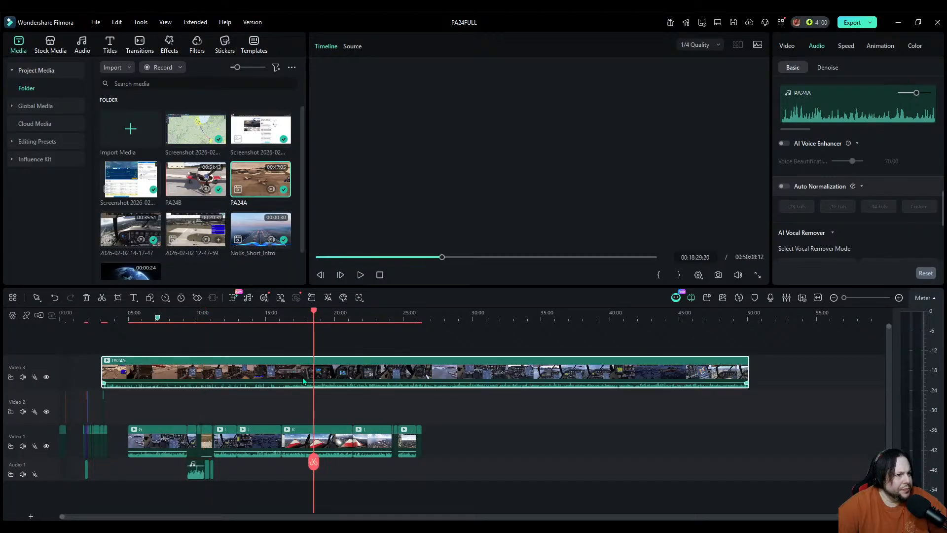
drag(313, 464, 654, 457)
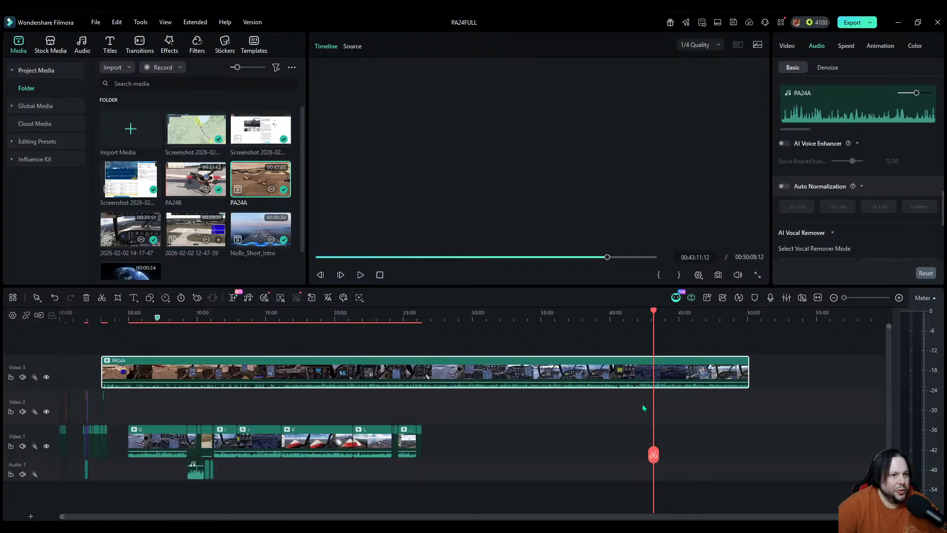
click(654, 454)
Step: Split the right part of the PA24A clip on Video 3 again at 00:43:21:08
drag(653, 454, 669, 454)
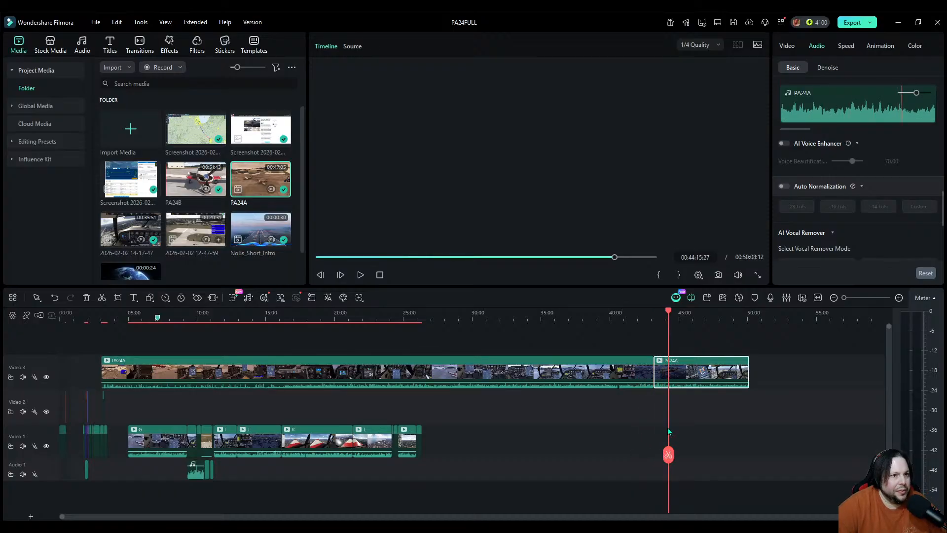
mouse_move(666, 454)
mouse_down()
mouse_move(654, 455)
mouse_move(660, 459)
mouse_up()
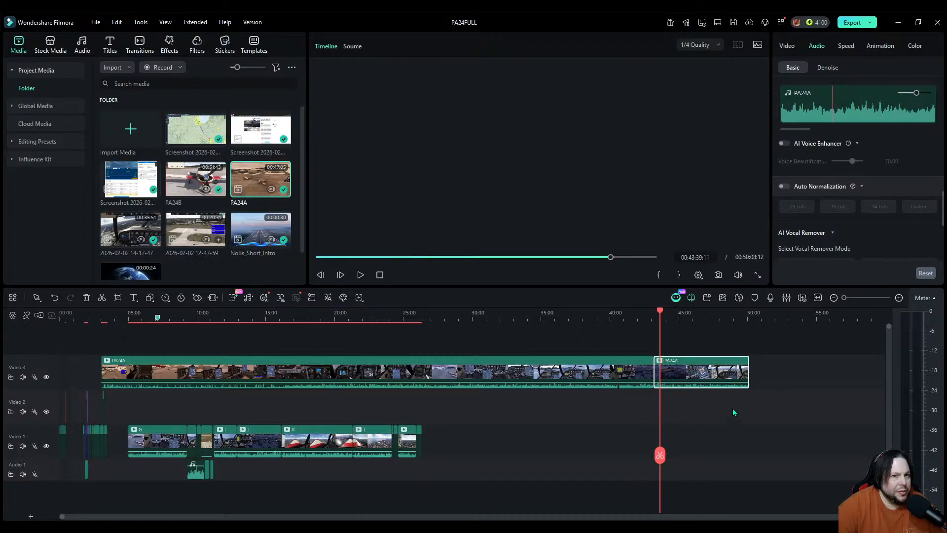
click(898, 300)
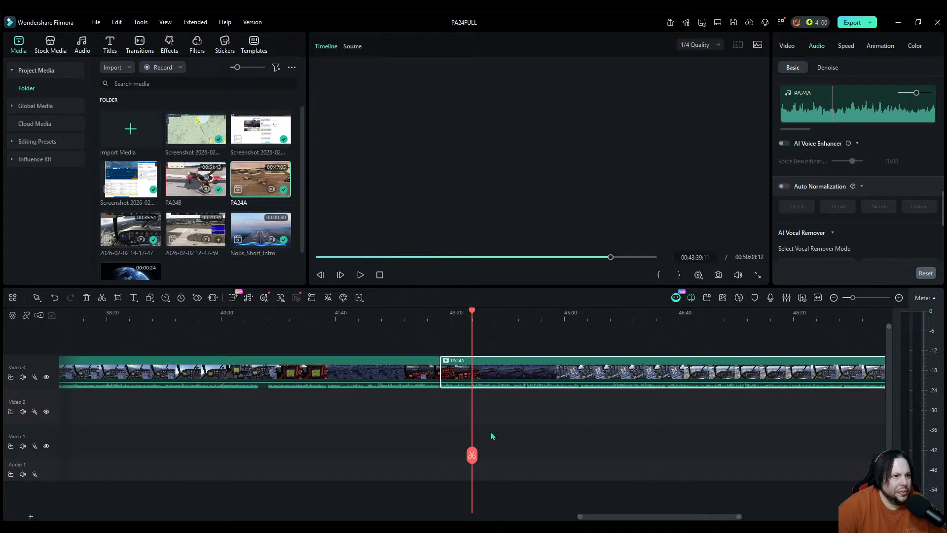
mouse_move(473, 457)
mouse_down()
mouse_move(441, 458)
mouse_move(454, 457)
mouse_up()
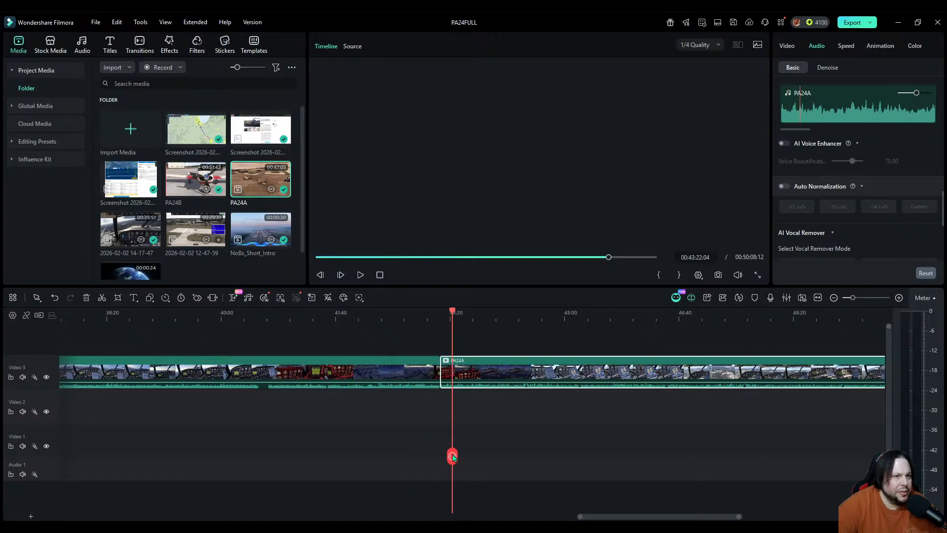
drag(454, 458, 451, 457)
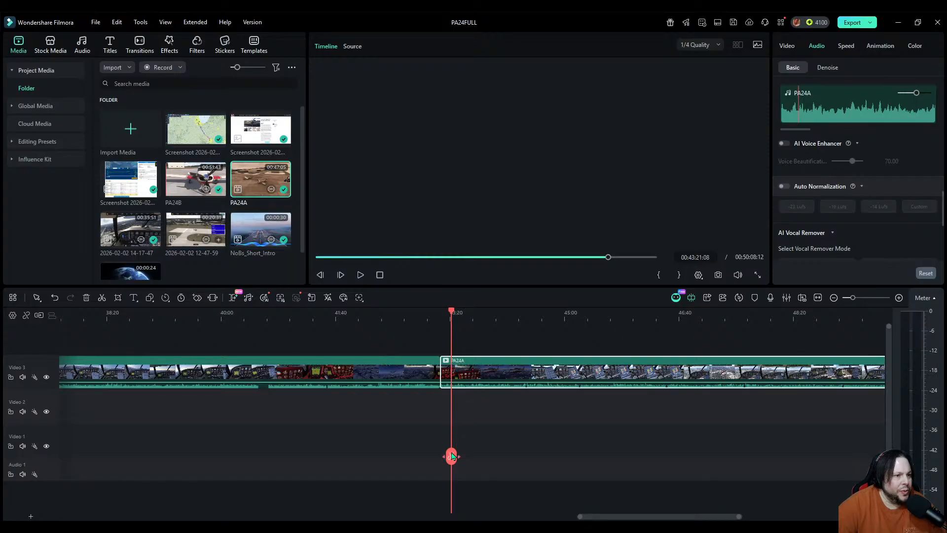
click(451, 457)
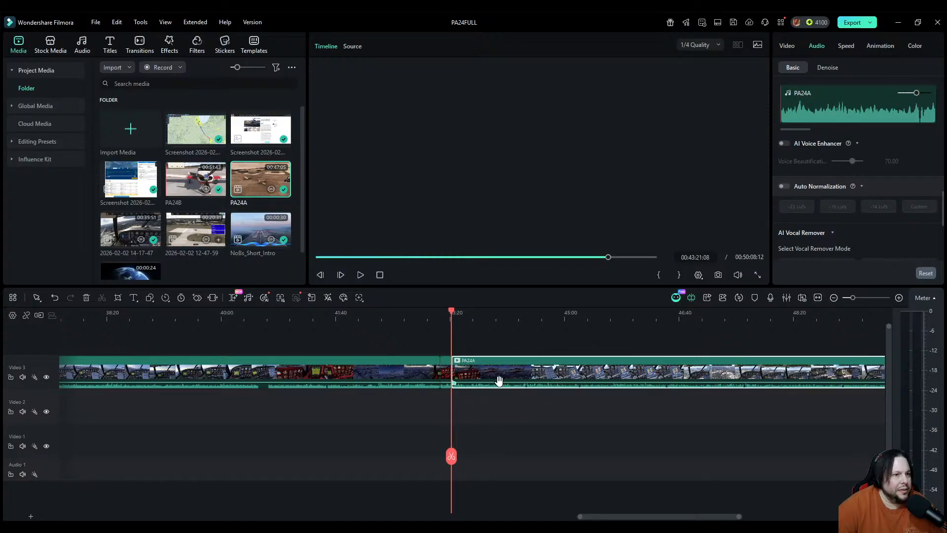
Step: Delete the long PA24A part on Video 3 that lies before the short section cut at 43:11–43:21
click(847, 300)
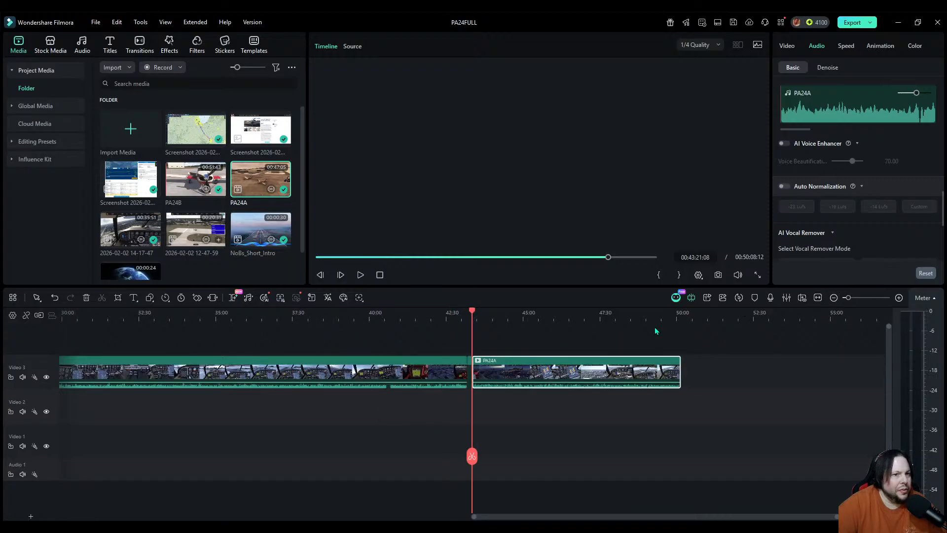
click(833, 297)
click(460, 384)
key(Delete)
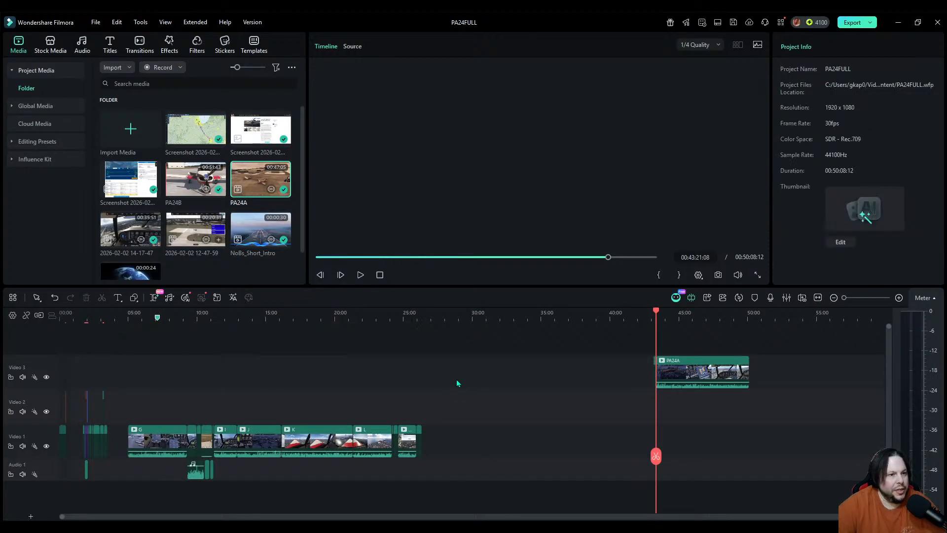
Step: Move the short PA24A section to Video 2 near the beginning of the timeline, starting at about 01:01
click(899, 300)
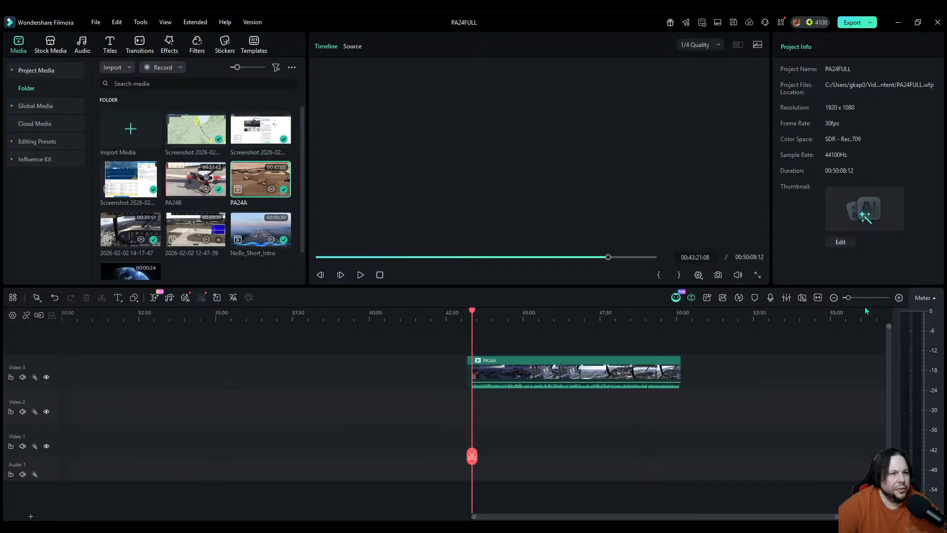
drag(469, 376, 163, 388)
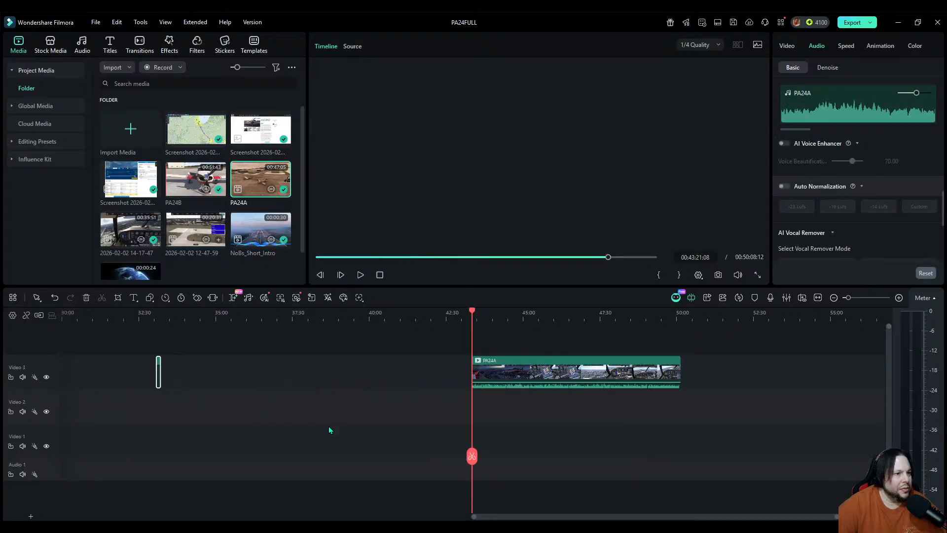
click(833, 298)
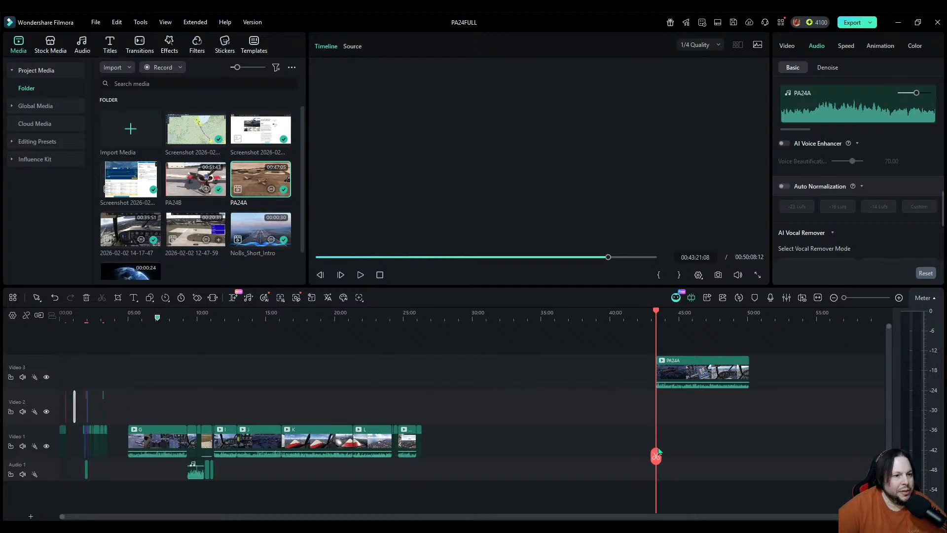
drag(658, 451, 71, 476)
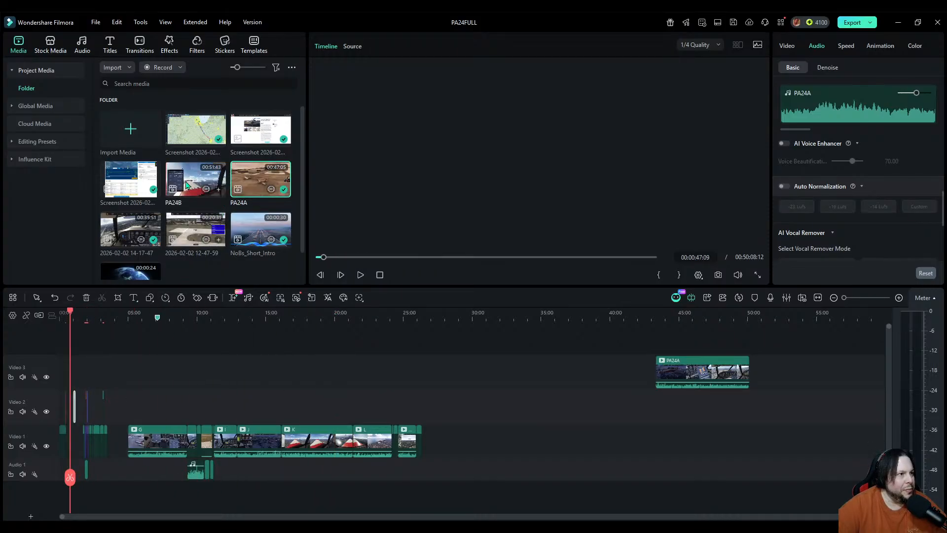
Step: Add the PA24B footage from the project media to Video 2, starting at about 26:50
drag(187, 185, 434, 410)
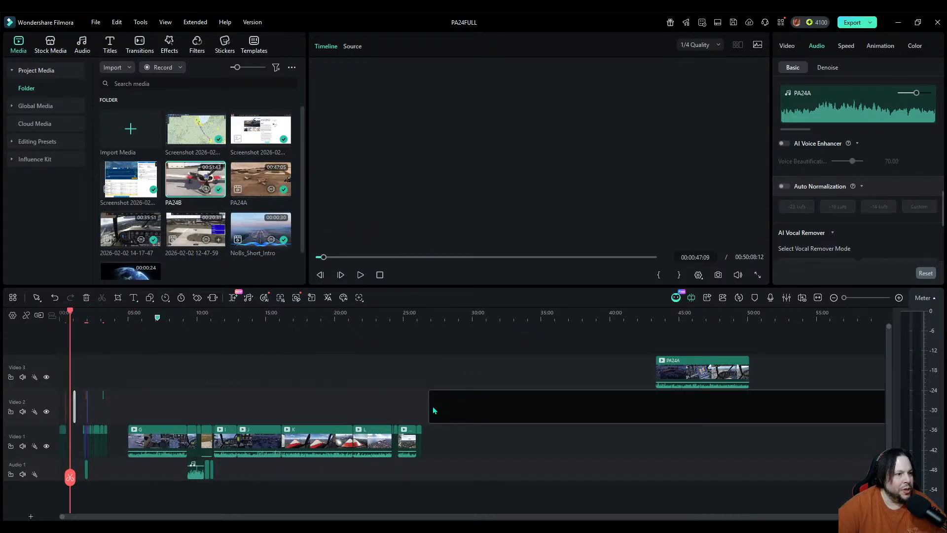
drag(512, 281, 584, 363)
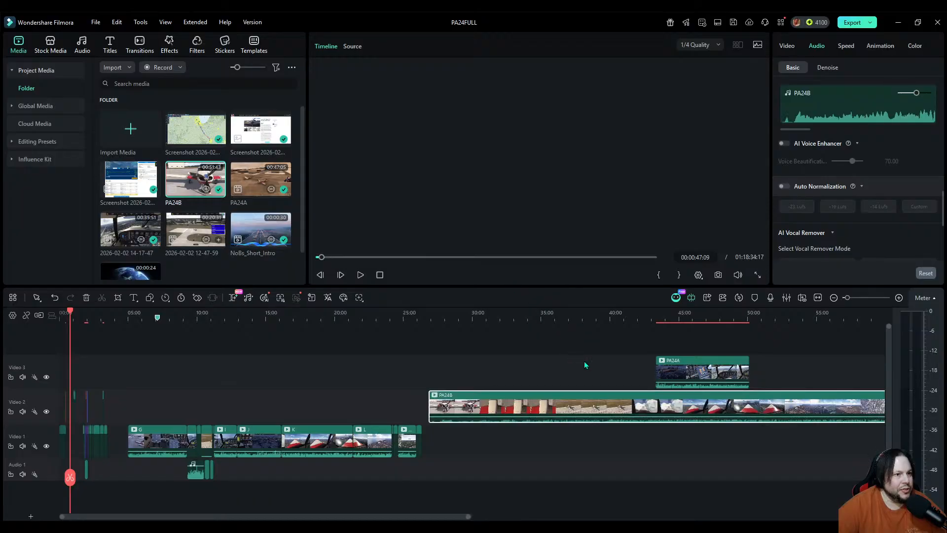
click(562, 328)
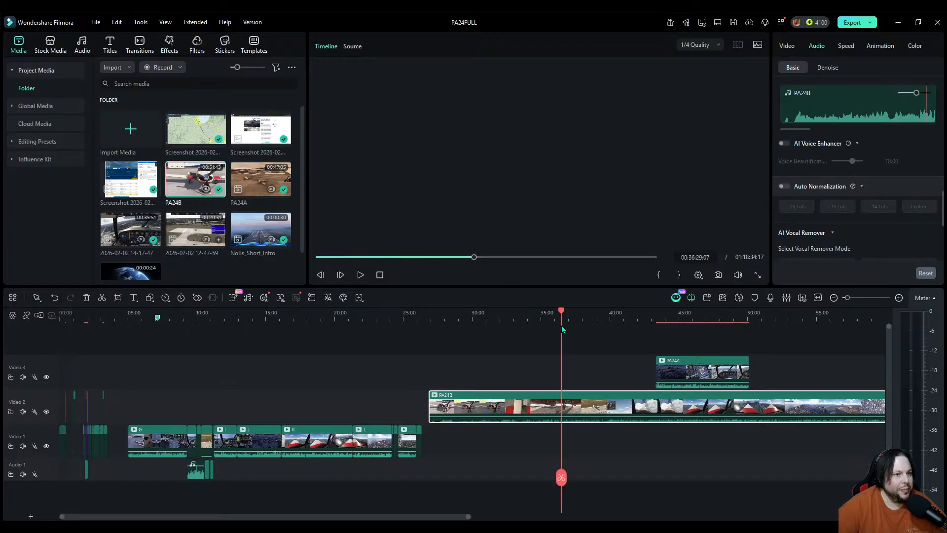
Step: Split the PA24B clip on Video 2 at 00:38:27:16 and again at 00:38:49:01
click(562, 480)
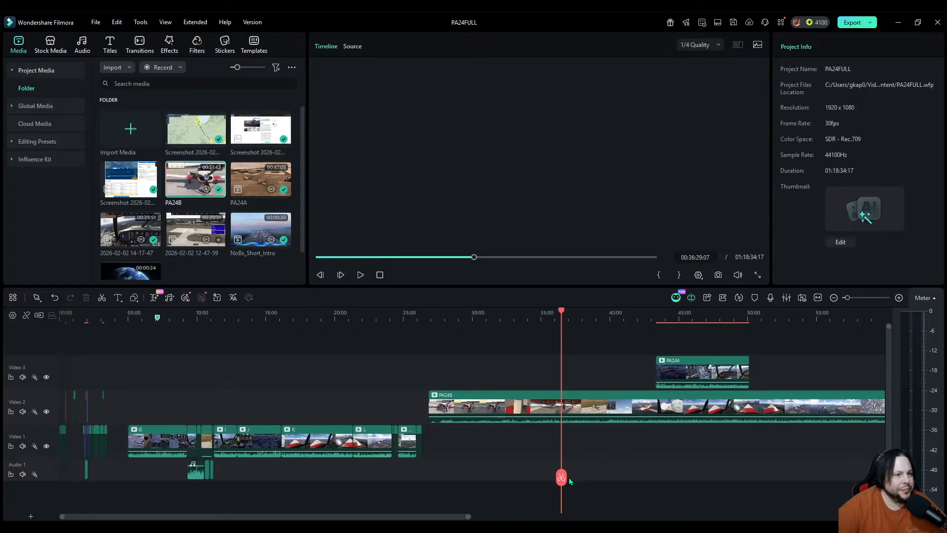
drag(562, 477, 588, 476)
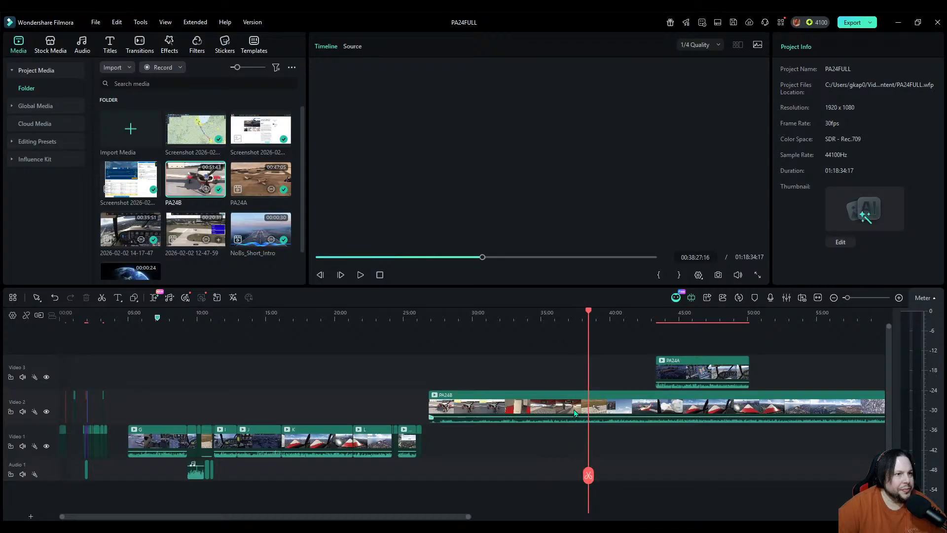
click(586, 475)
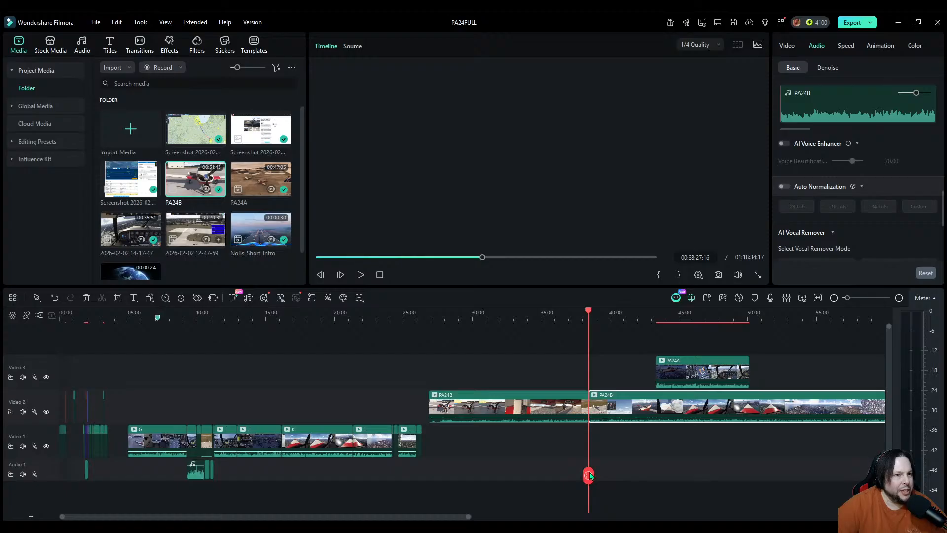
drag(591, 475, 594, 475)
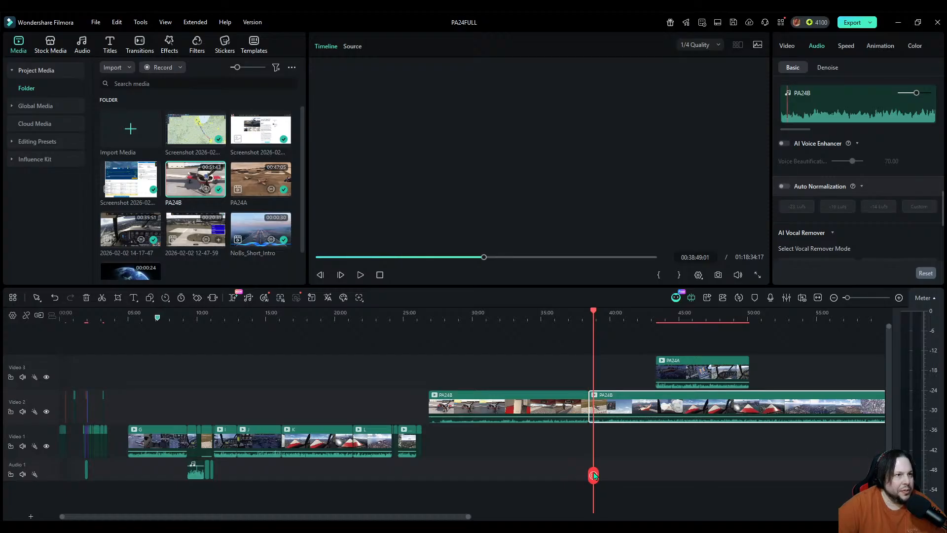
click(899, 297)
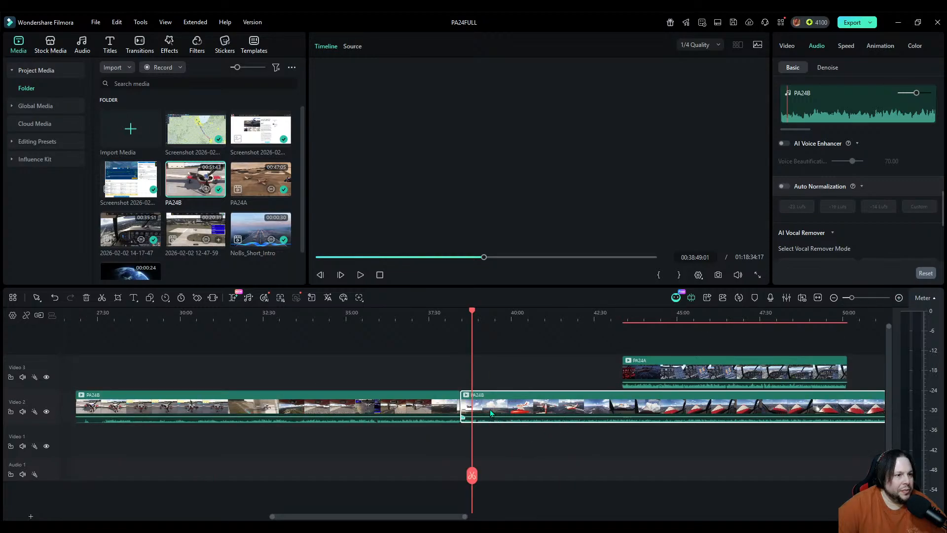
click(473, 475)
Step: Delete the PA24B part before the first cut and move the short PA24B section to Video 1, starting at about 00:39
click(424, 396)
key(Delete)
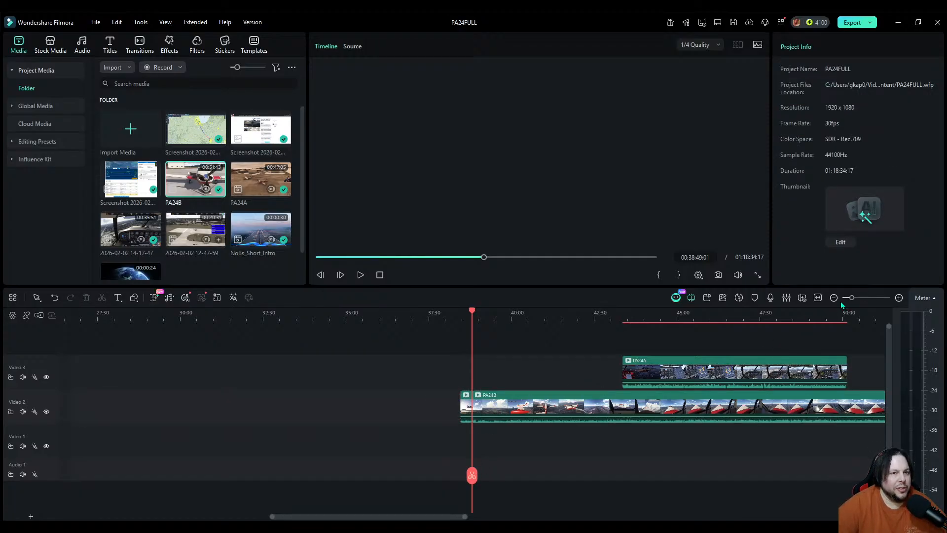
drag(465, 406, 94, 432)
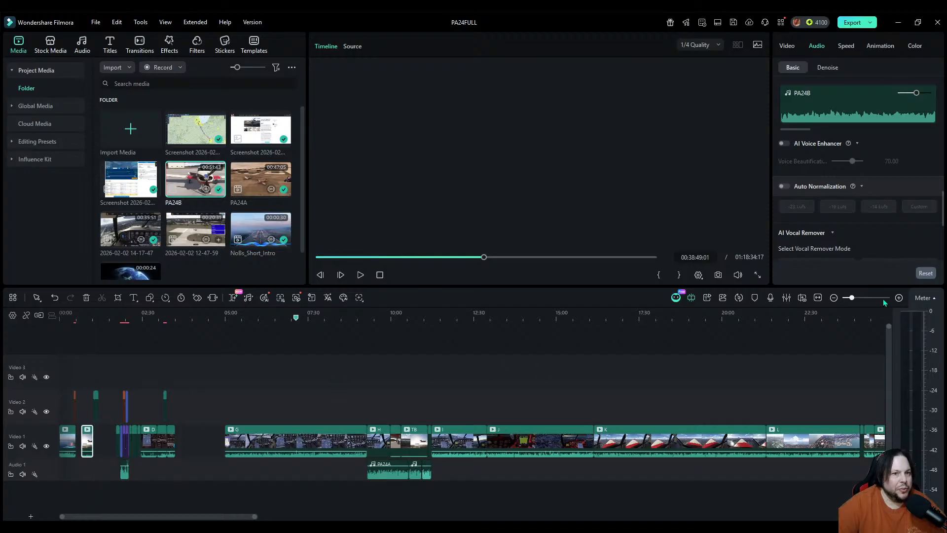
Step: Line up the PA24B section, the PA24A section and the LA clip back to back on Video 1, directly after the intro at 00:00:30:00
click(99, 349)
click(99, 315)
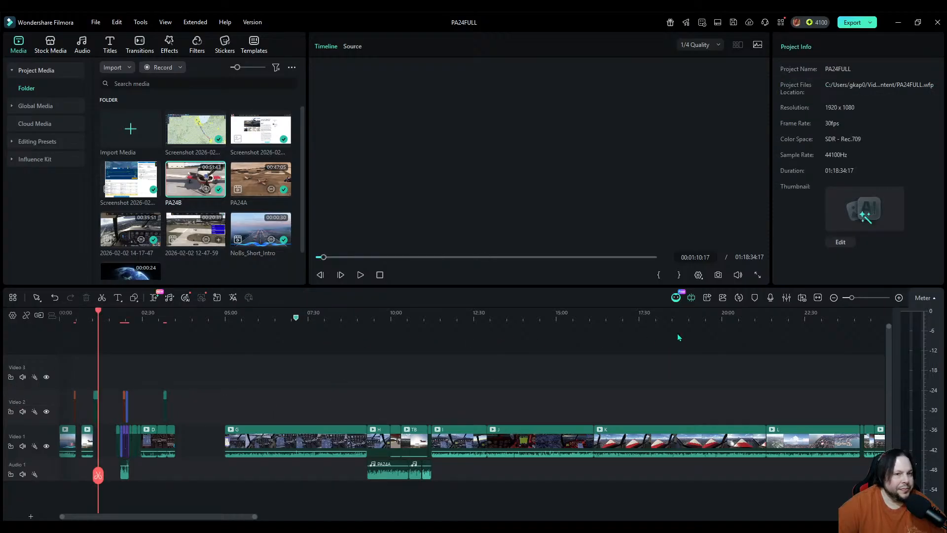
click(898, 298)
click(899, 298)
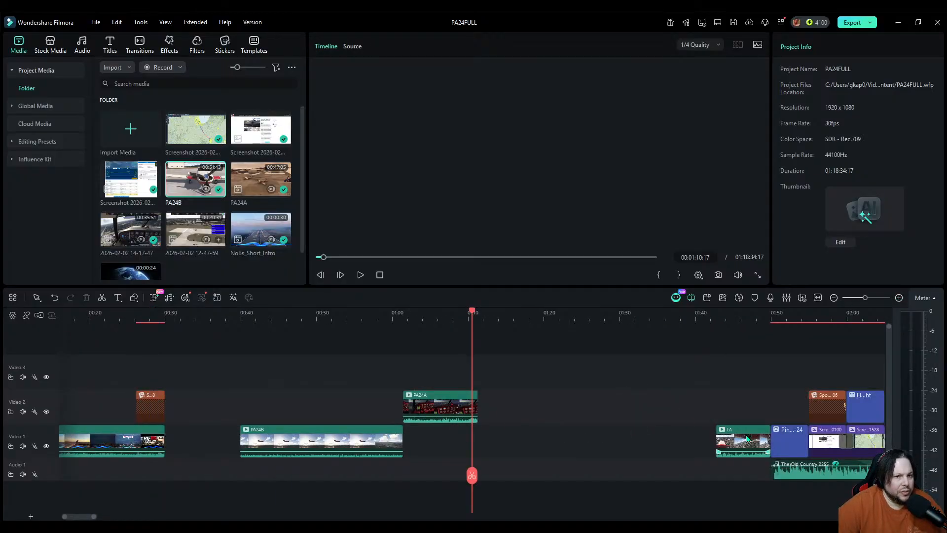
drag(327, 449, 259, 446)
drag(430, 407, 357, 438)
drag(728, 443, 415, 456)
Step: Play the PA24B section from its start, split it at 00:00:41:14 and 00:00:40:05, and delete the piece between the cuts
drag(472, 476, 166, 469)
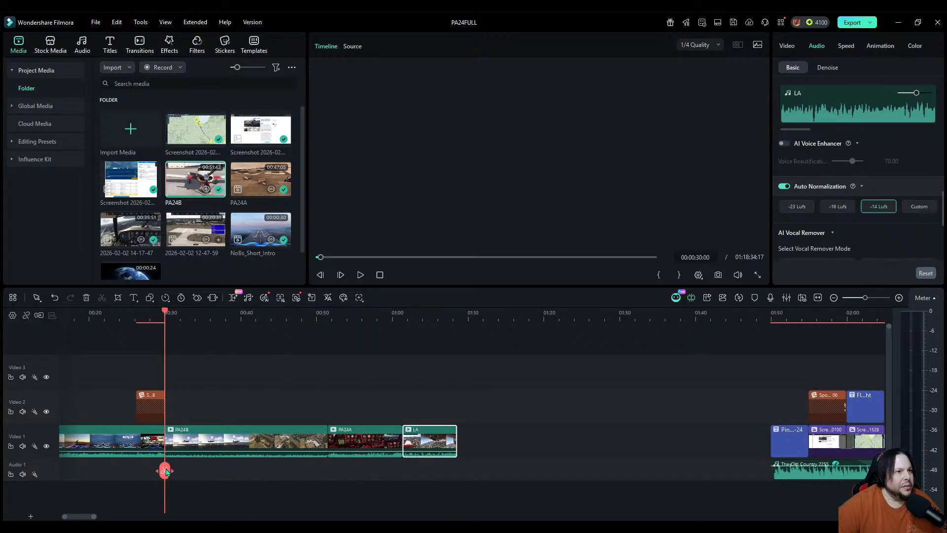
key(space)
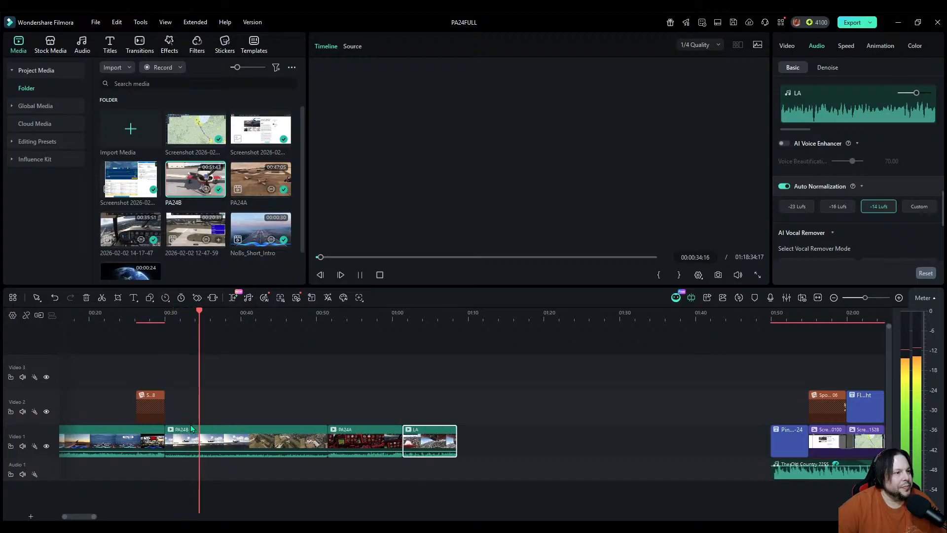
key(space)
drag(200, 473, 252, 475)
click(244, 447)
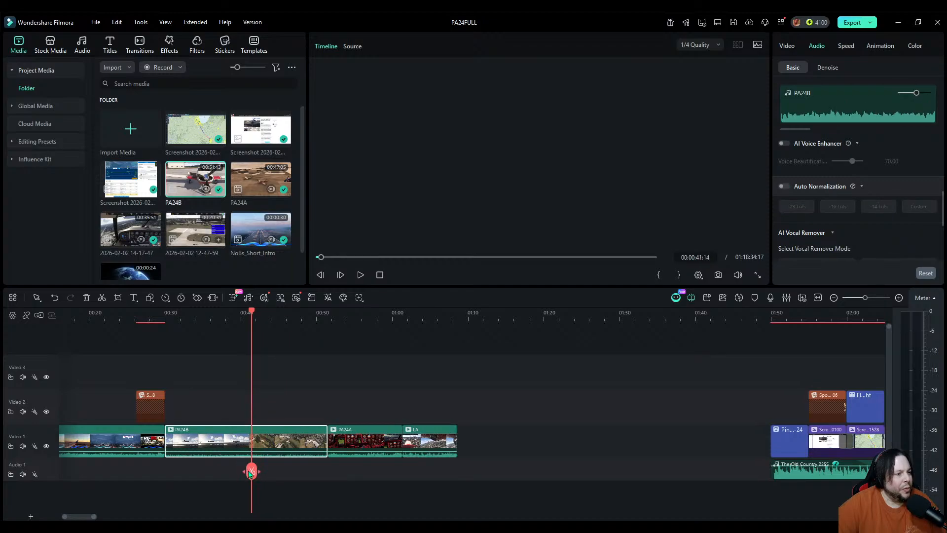
click(250, 472)
mouse_move(250, 470)
mouse_down()
mouse_move(165, 467)
mouse_move(241, 457)
mouse_up()
click(242, 448)
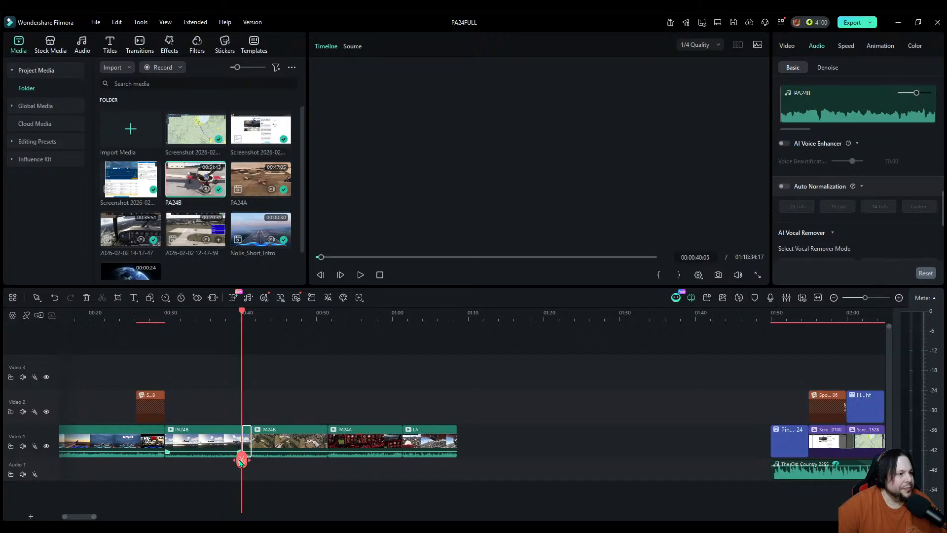
key(Delete)
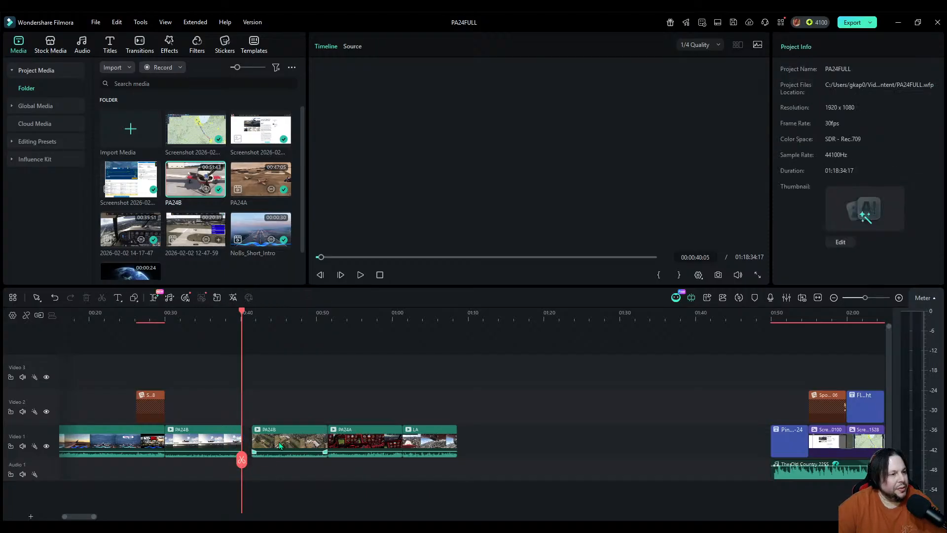
Step: Shift the second PA24B part, PA24A and LA earlier to close the gap, and move all clips from the title through F against LA
drag(279, 446, 367, 454)
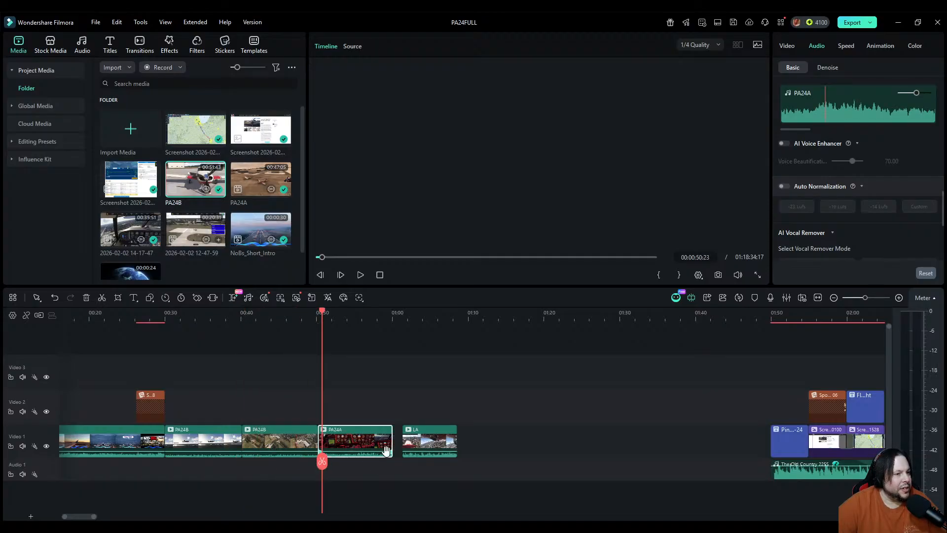
drag(434, 446, 425, 447)
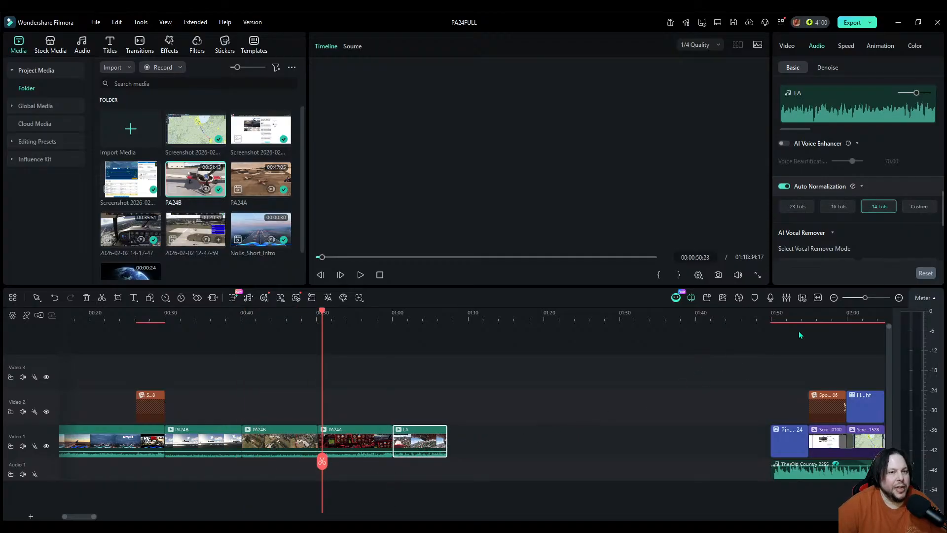
click(832, 300)
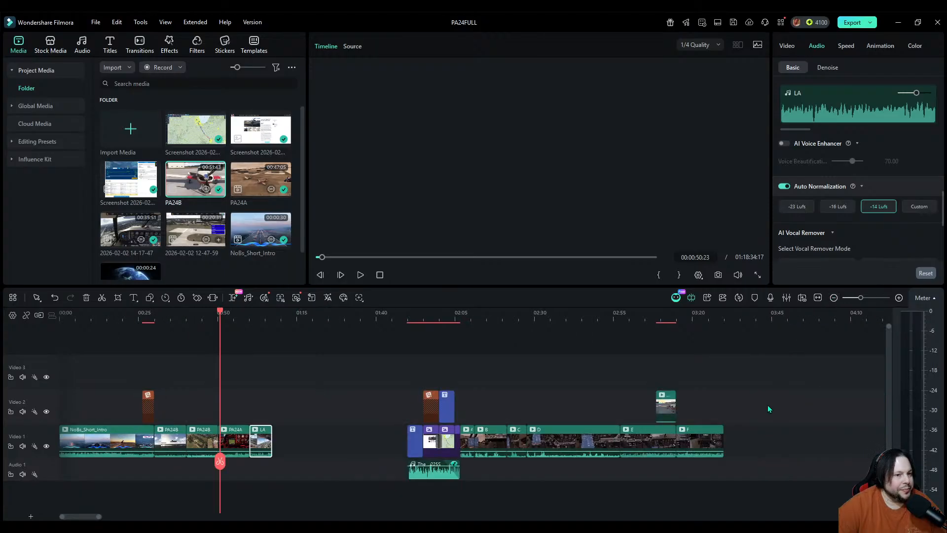
drag(748, 476, 415, 395)
drag(419, 438, 289, 441)
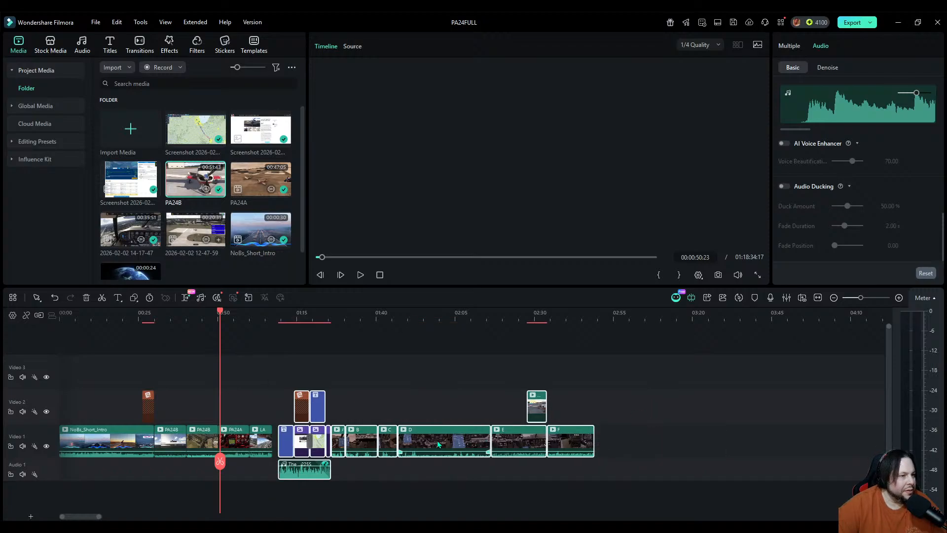
drag(438, 441, 441, 444)
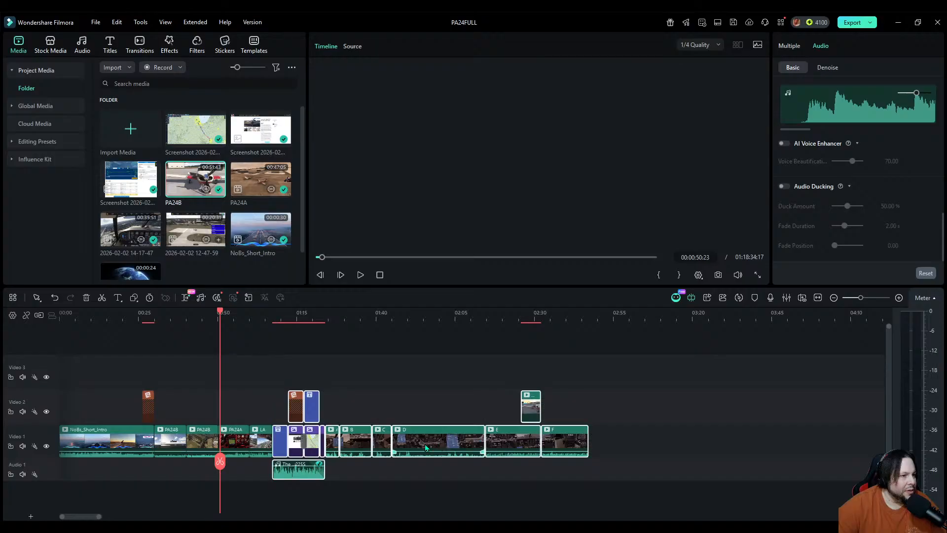
Step: Delete The Old Country music clip from Audio 1 under the title and screenshots
click(296, 476)
key(Delete)
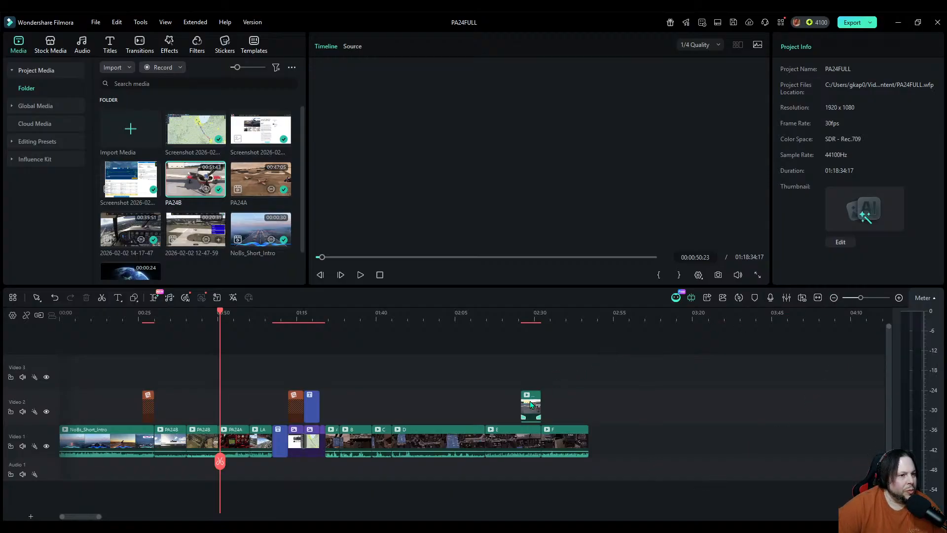
Step: Move the short PA24B clip from Video 2 to Video 1 after clip F and play it
drag(531, 405, 598, 462)
click(604, 318)
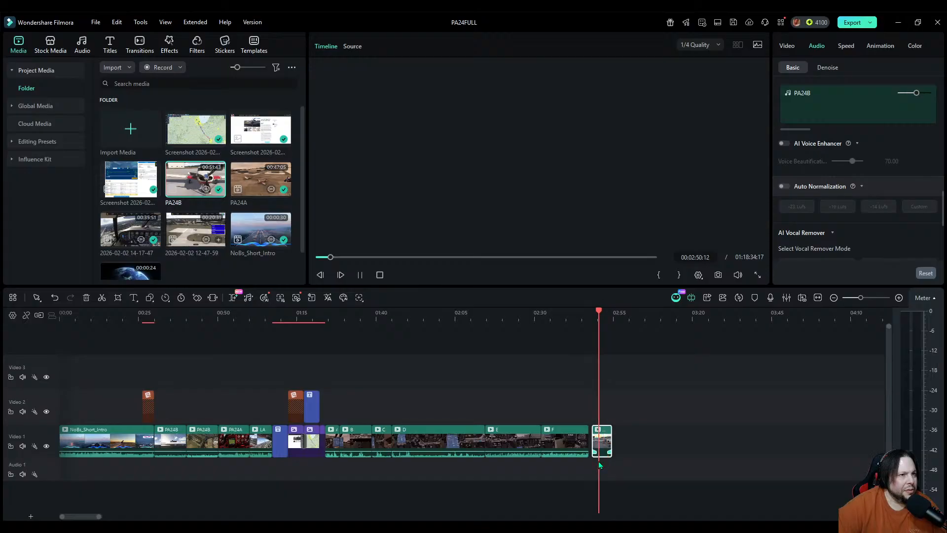
key(space)
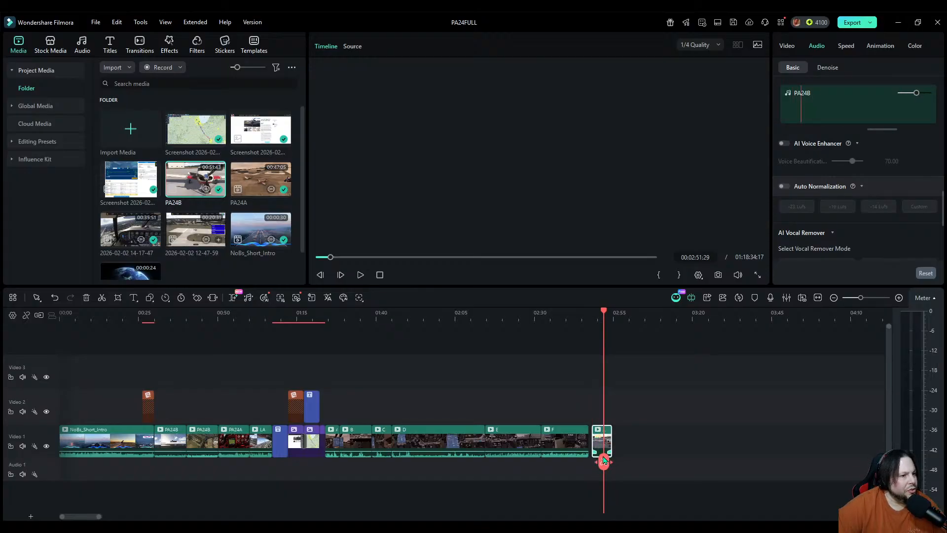
drag(603, 460, 511, 456)
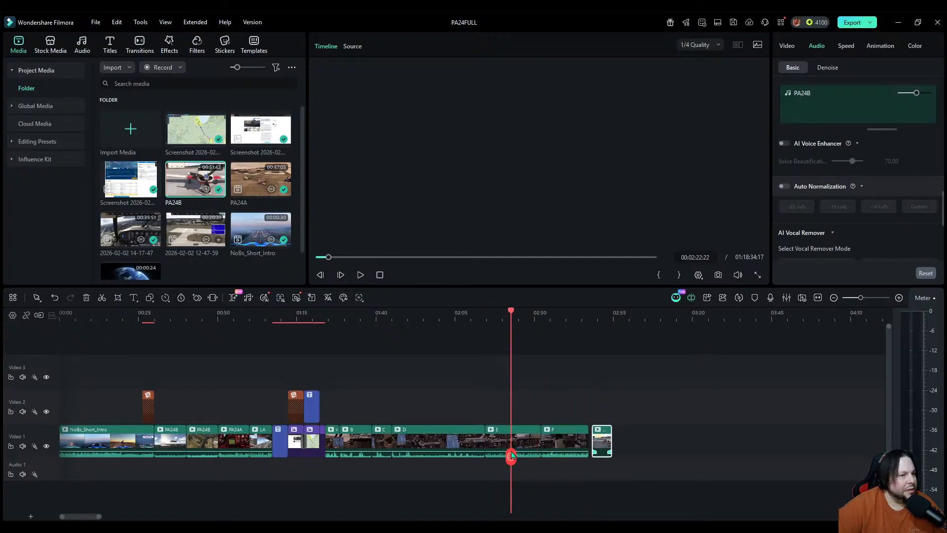
click(570, 320)
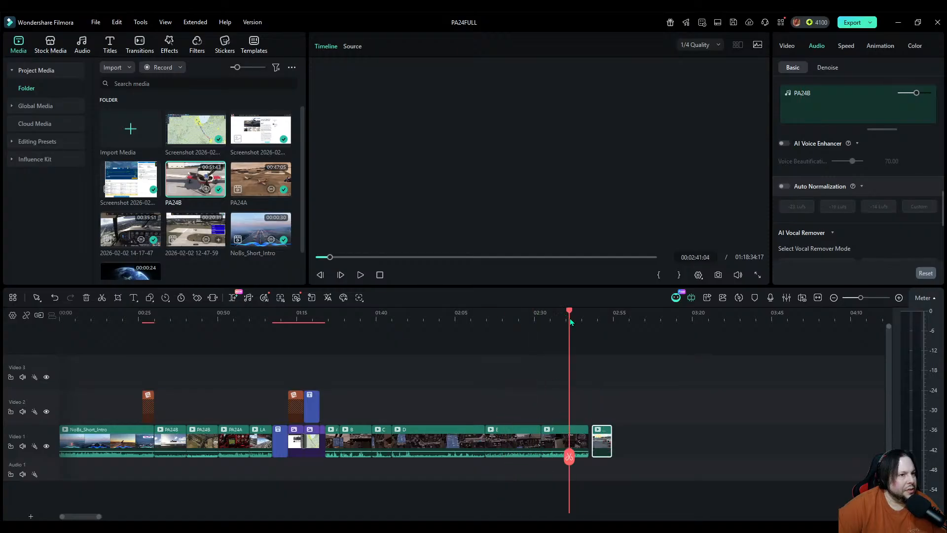
Step: Insert the short PA24B clip between E and F on Video 1 and play the cut from E into it
mouse_move(564, 453)
mouse_down()
mouse_move(319, 455)
mouse_move(659, 449)
mouse_move(558, 441)
mouse_up()
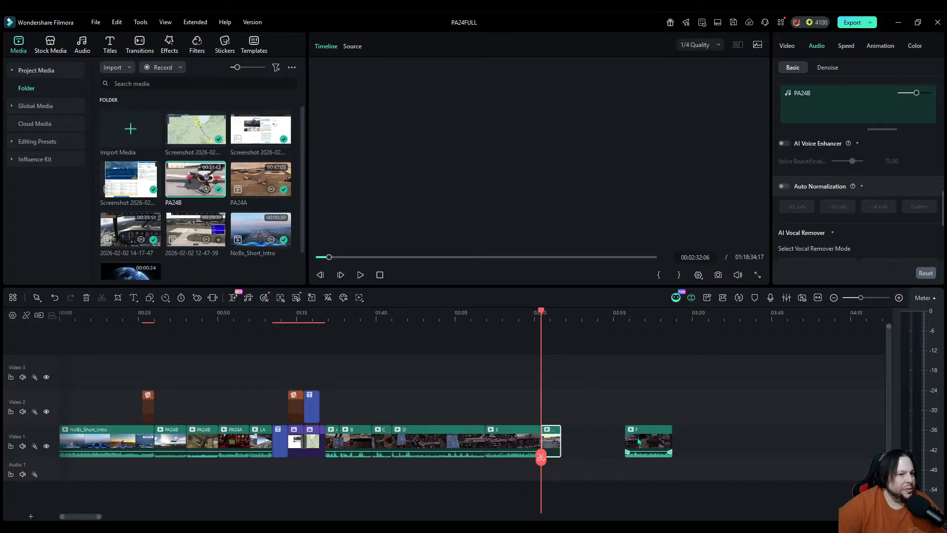
drag(646, 442, 575, 430)
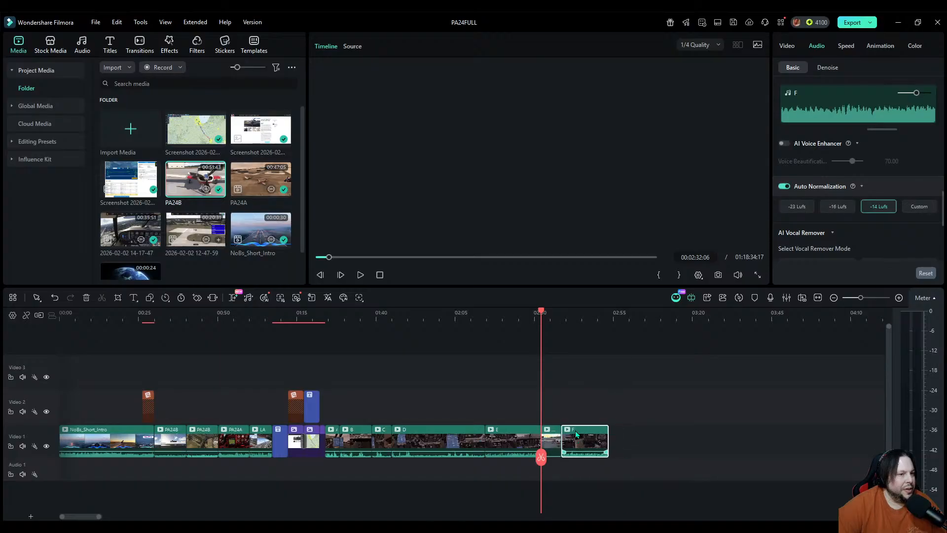
click(522, 312)
key(space)
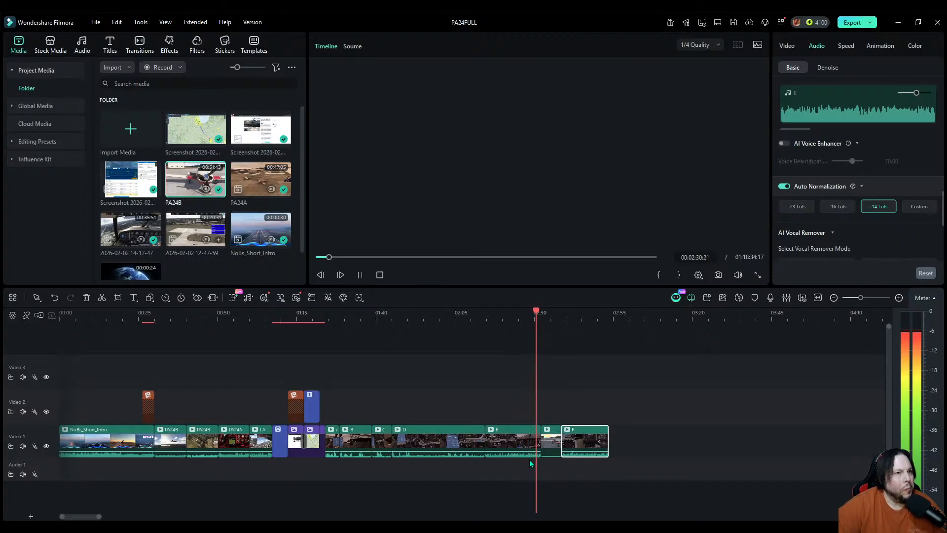
key(space)
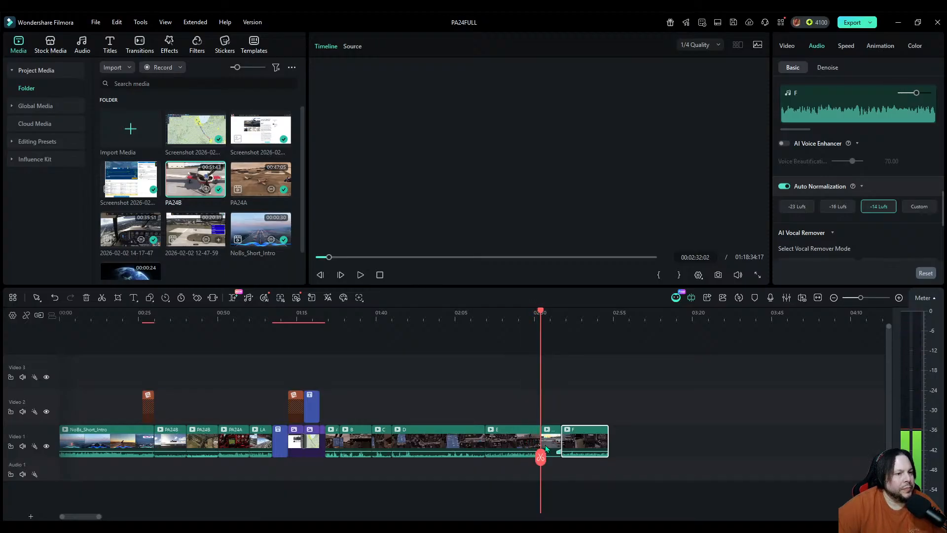
Step: Put the short PA24B clip back on Video 2 over the end of E, close F against E, and play the overlay
drag(551, 442, 536, 417)
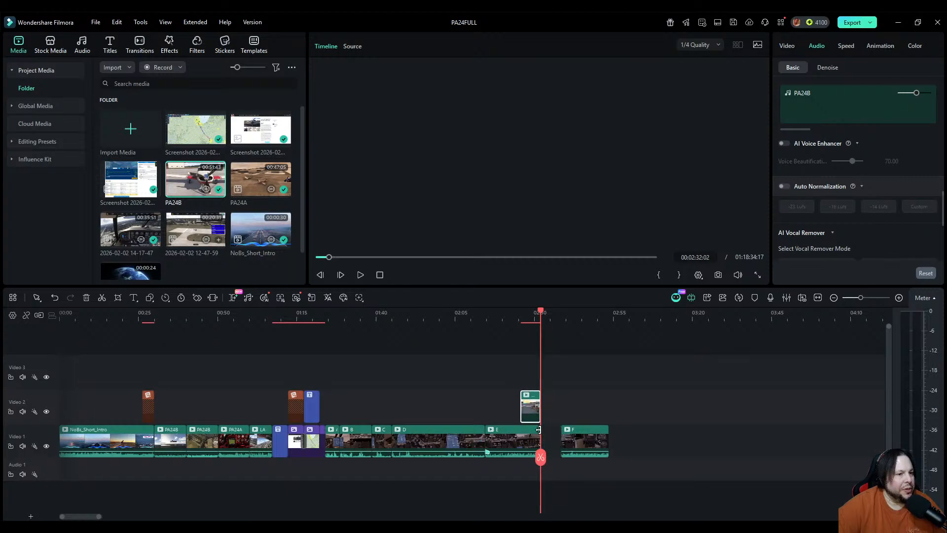
drag(541, 458, 509, 454)
key(space)
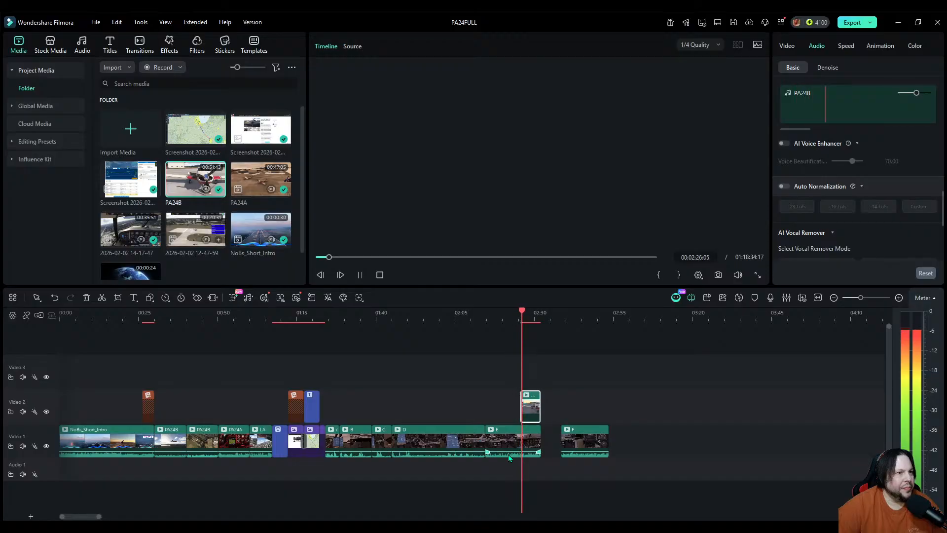
click(503, 315)
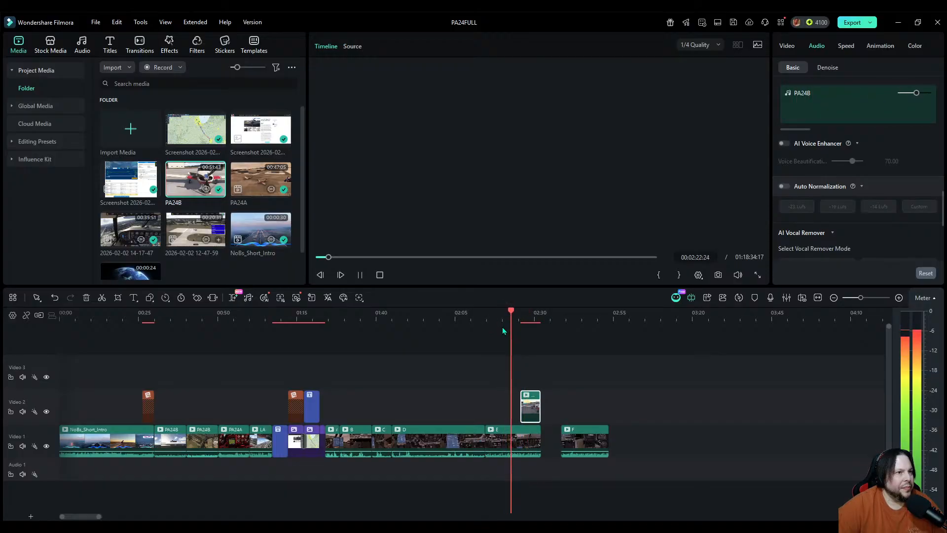
drag(583, 440, 567, 439)
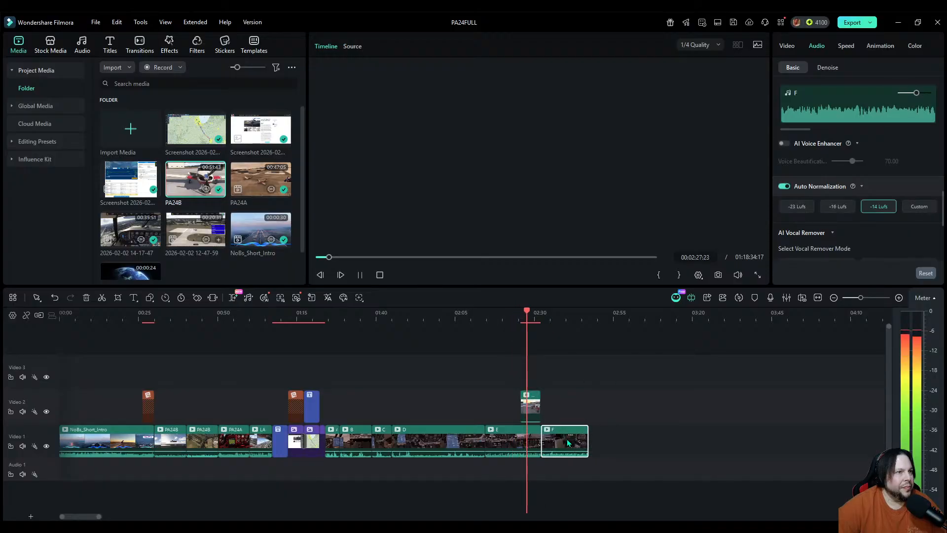
key(space)
Step: Close the timeline gaps by moving G through K with their Audio 1 clips against F, and L with the clips after it against K
click(833, 297)
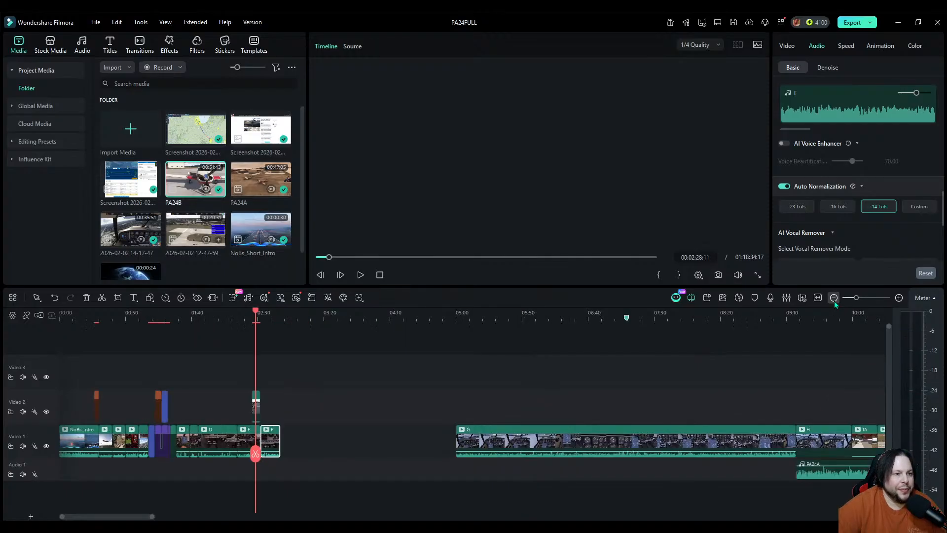
click(834, 298)
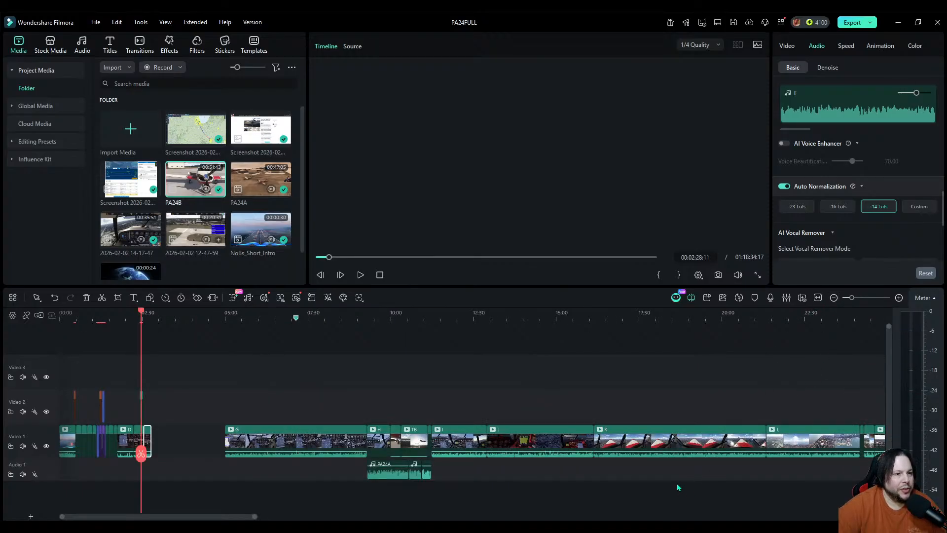
drag(677, 487, 224, 430)
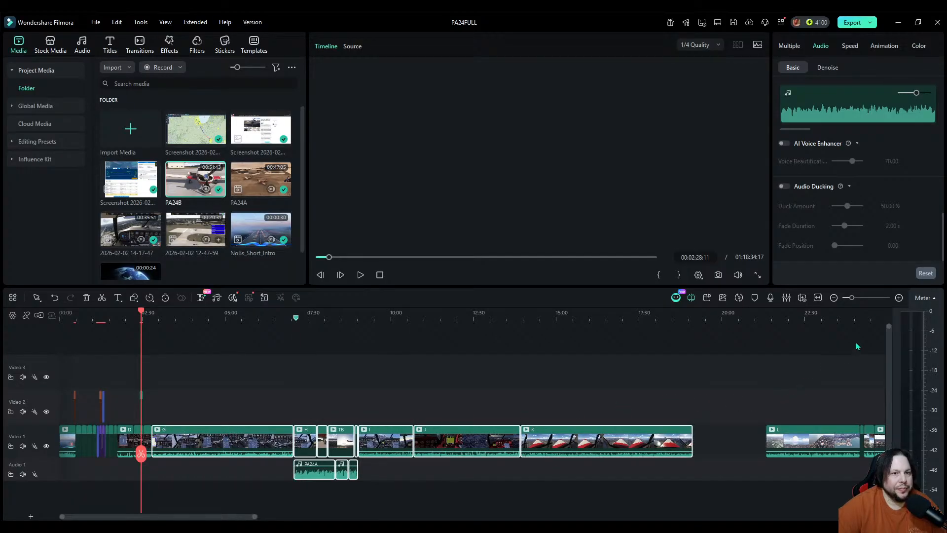
click(832, 301)
click(833, 298)
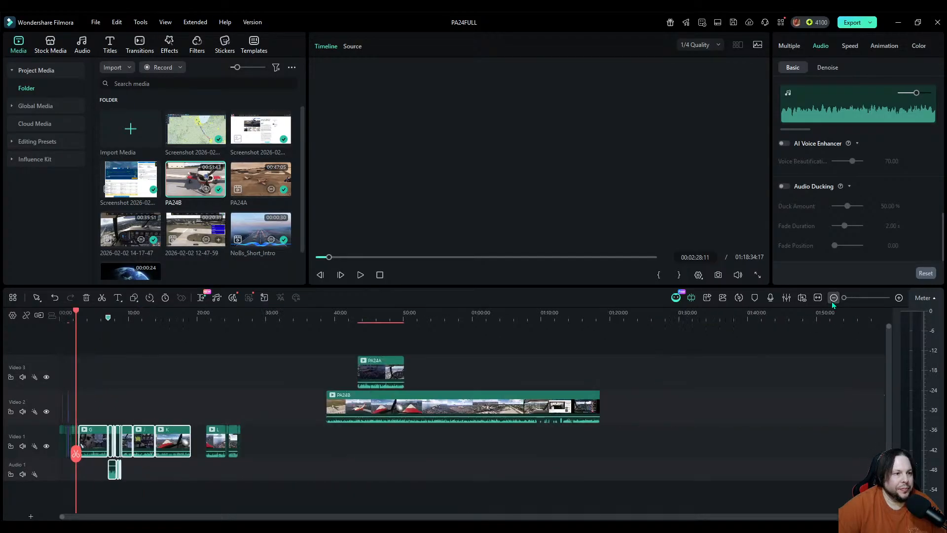
drag(269, 450, 203, 448)
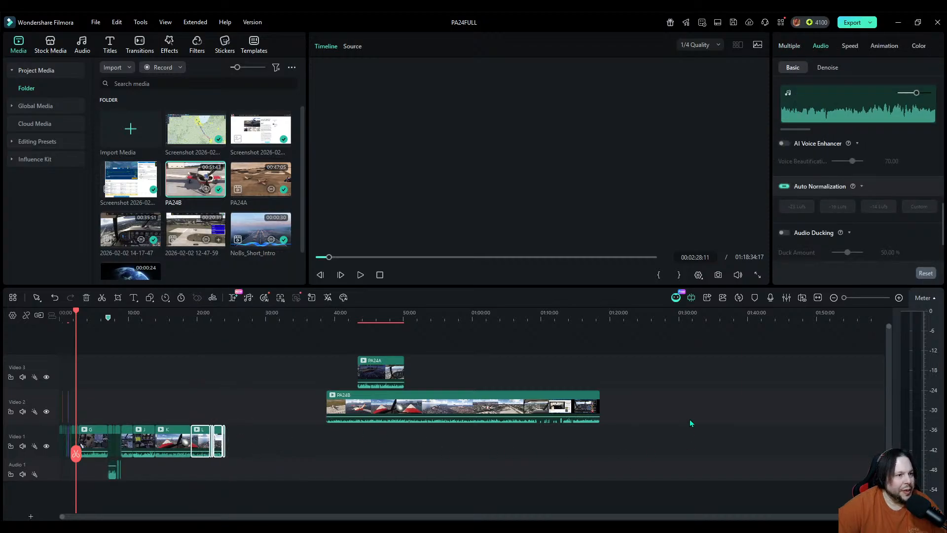
Step: Delete the leftover long PA24A clip on Video 3 and PA24B clip on Video 2
click(671, 420)
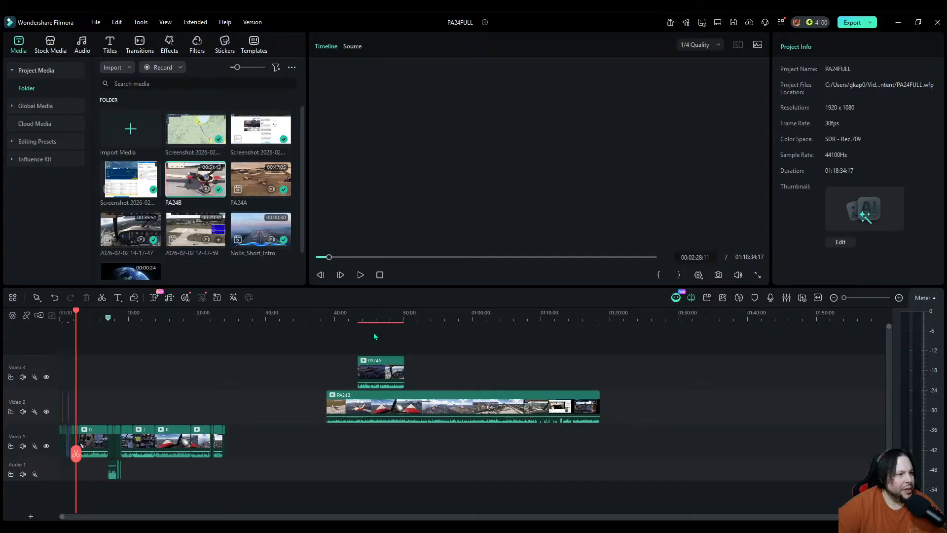
drag(726, 432, 371, 381)
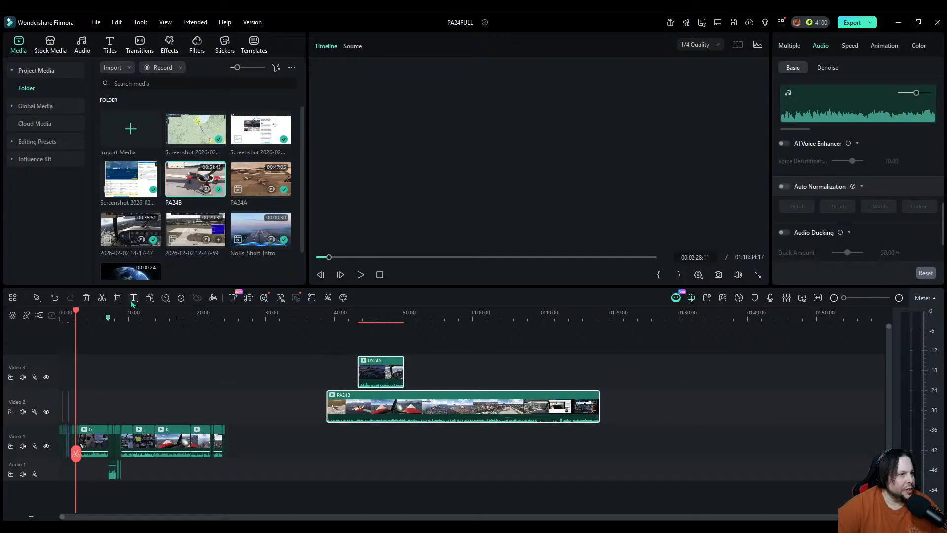
click(87, 298)
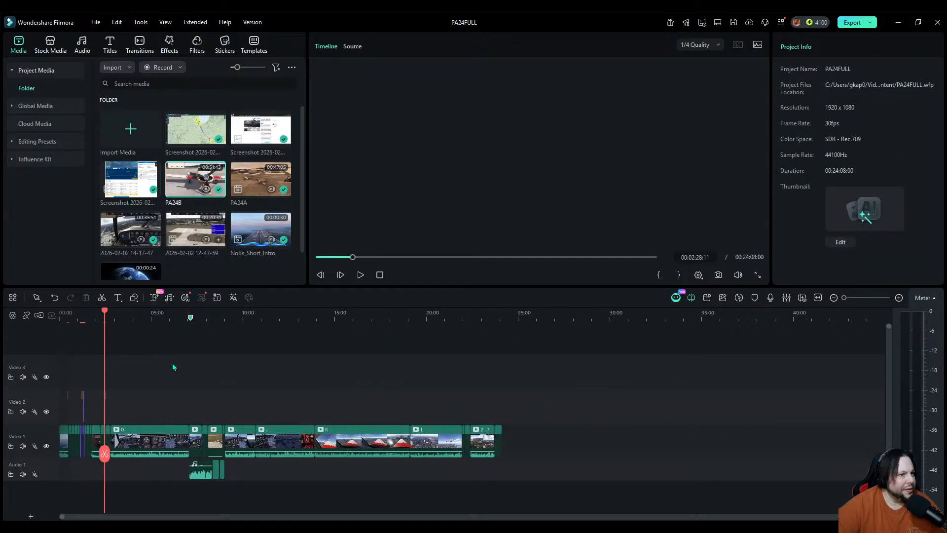
Step: Set the preview quality to 1/2 and play the timeline from the very beginning through the intro
click(505, 325)
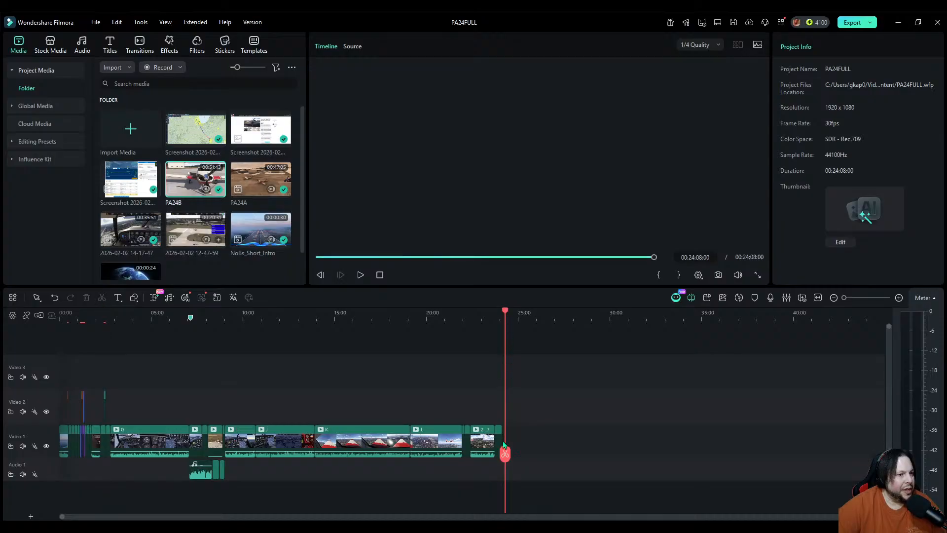
drag(499, 458, 61, 465)
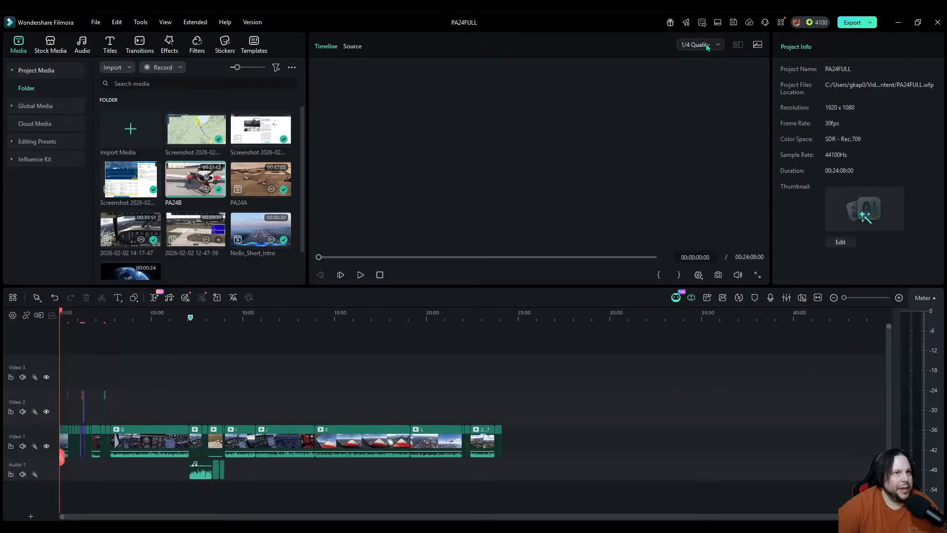
click(707, 112)
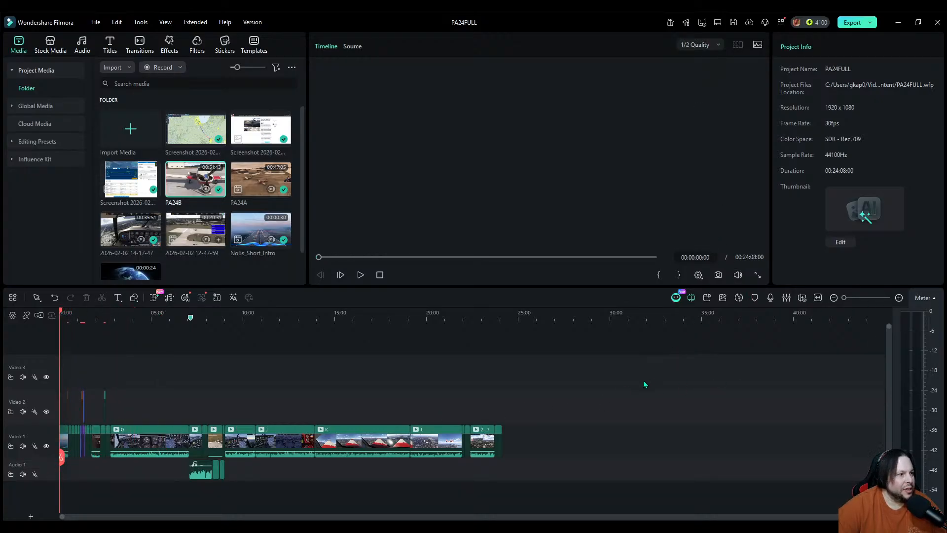
key(space)
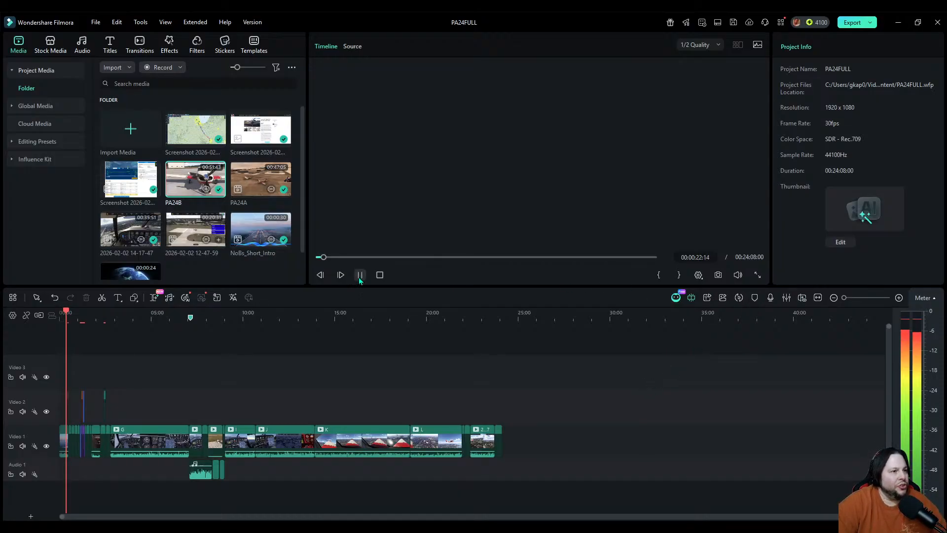
key(space)
Step: Add The Old Country 225S from the favorite music to Audio 1 at the end of the intro and set its auto normalization to -14 Lufs
click(899, 297)
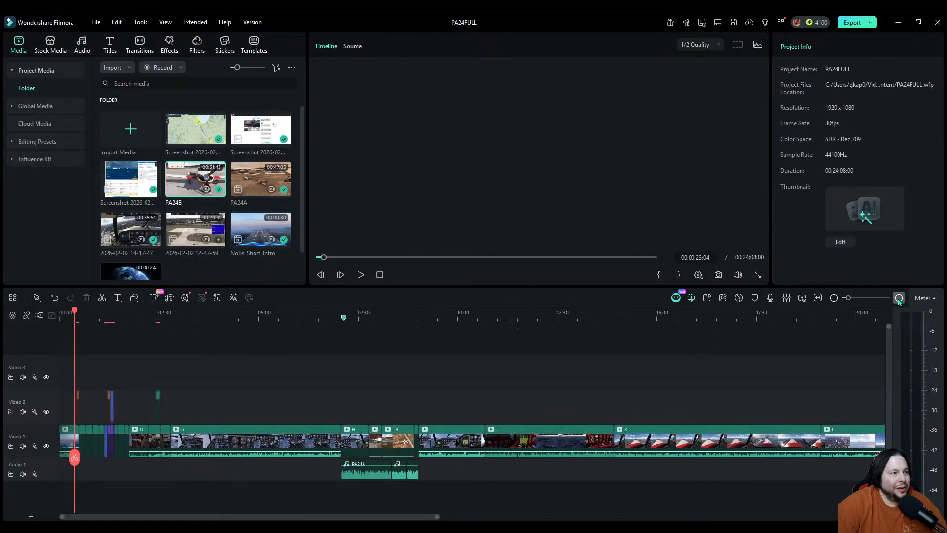
click(899, 297)
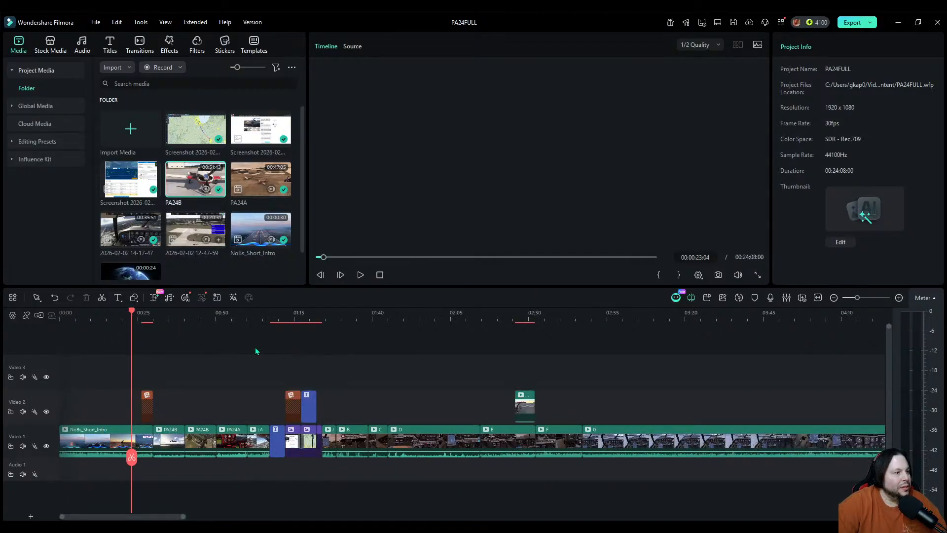
click(83, 45)
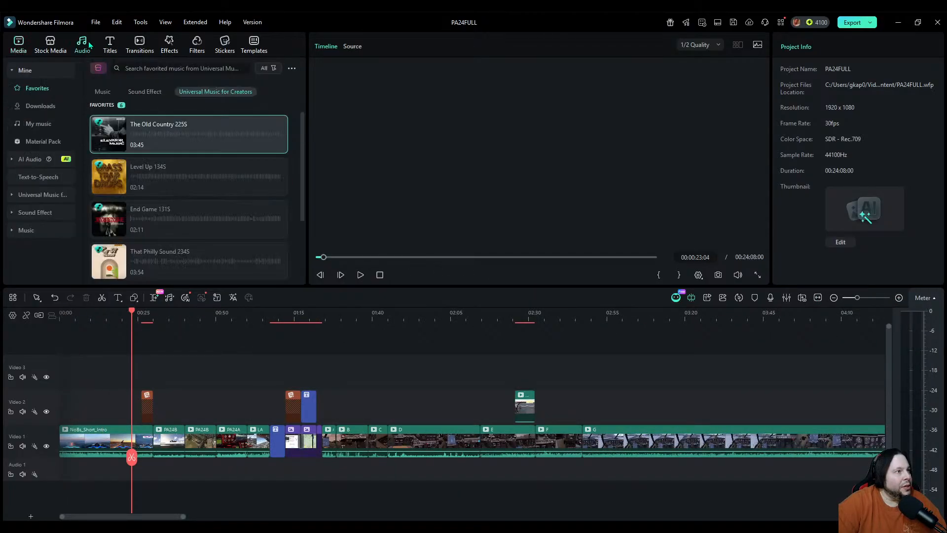
mouse_move(141, 137)
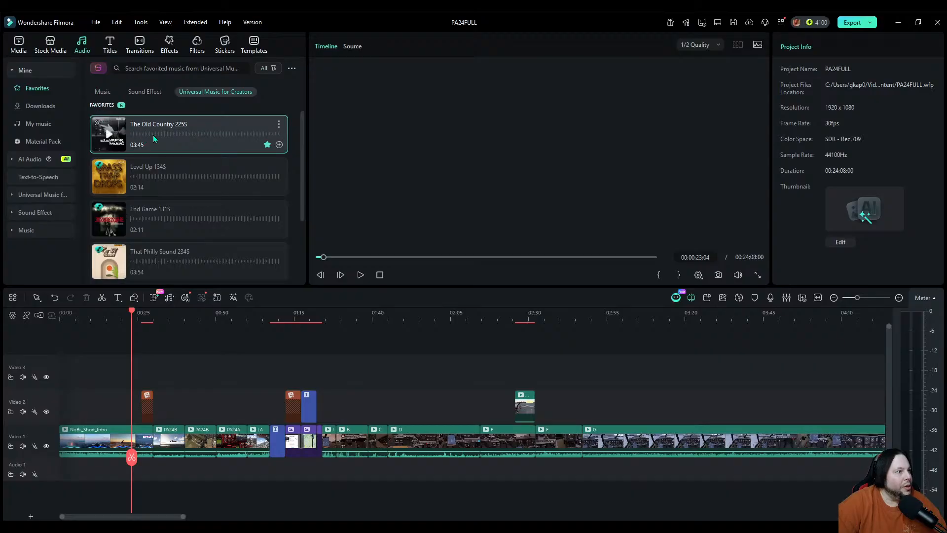
drag(157, 136, 154, 481)
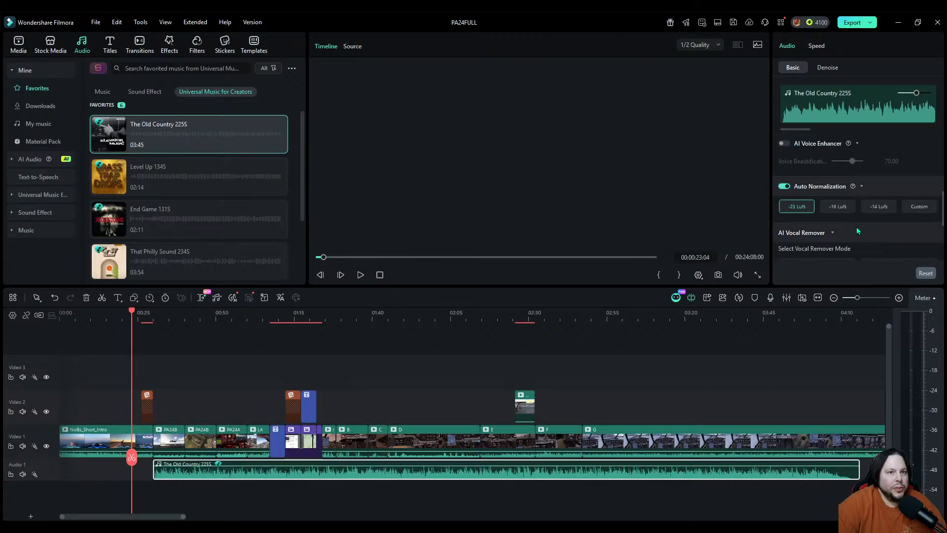
click(879, 209)
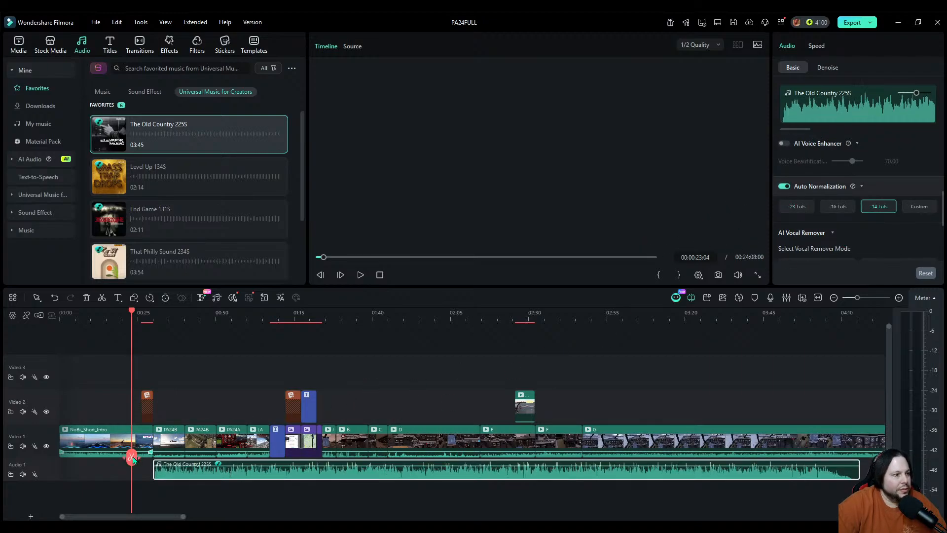
Step: Split The Old Country music at 00:01:24:00, where the screenshots end, and delete the remainder
drag(131, 457, 322, 460)
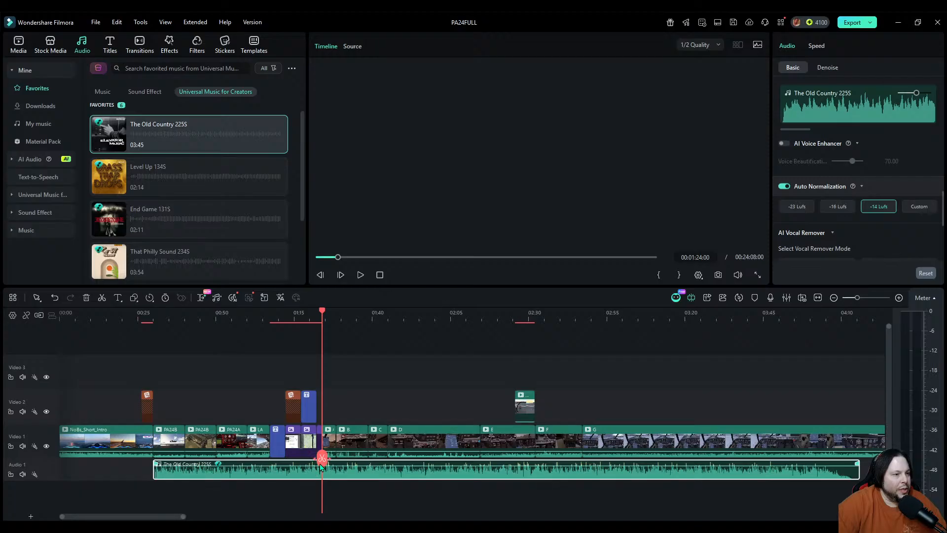
click(320, 463)
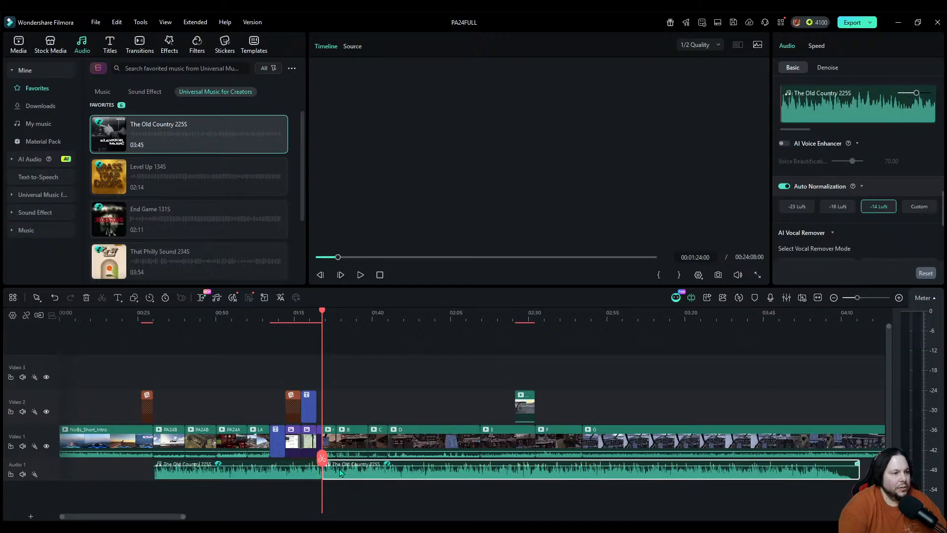
key(Delete)
Step: Check the trimmed music clip's volume and fade settings and play from late in the intro into the first PA24B teaser
click(289, 474)
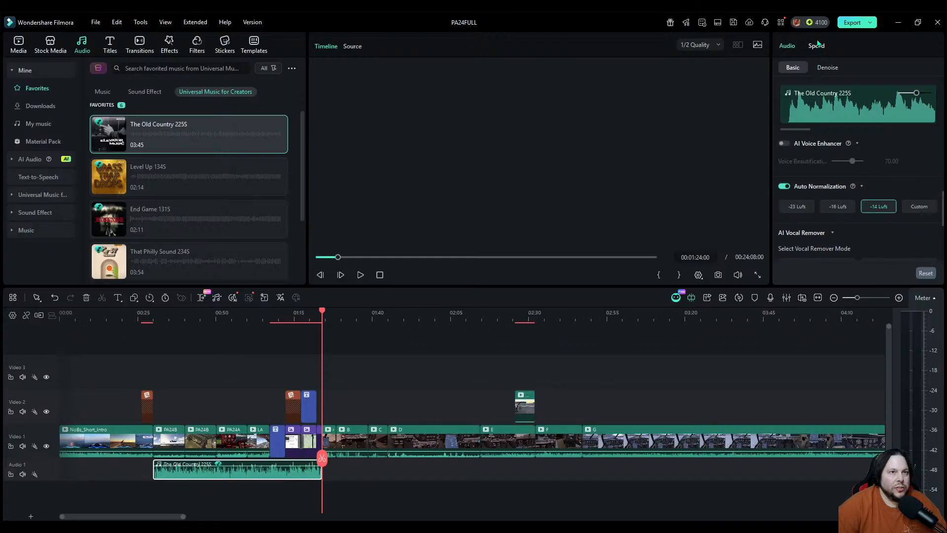
scroll(868, 188, up, 3)
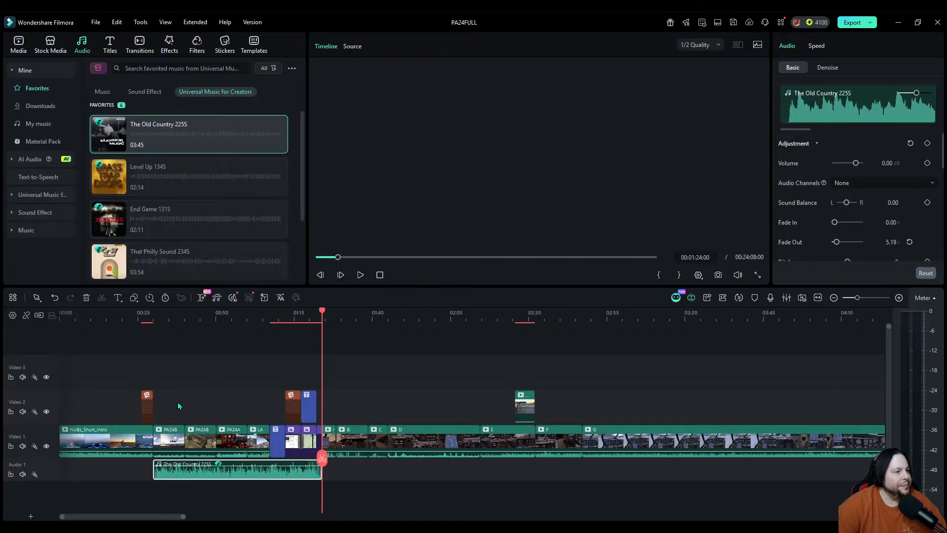
click(130, 318)
key(space)
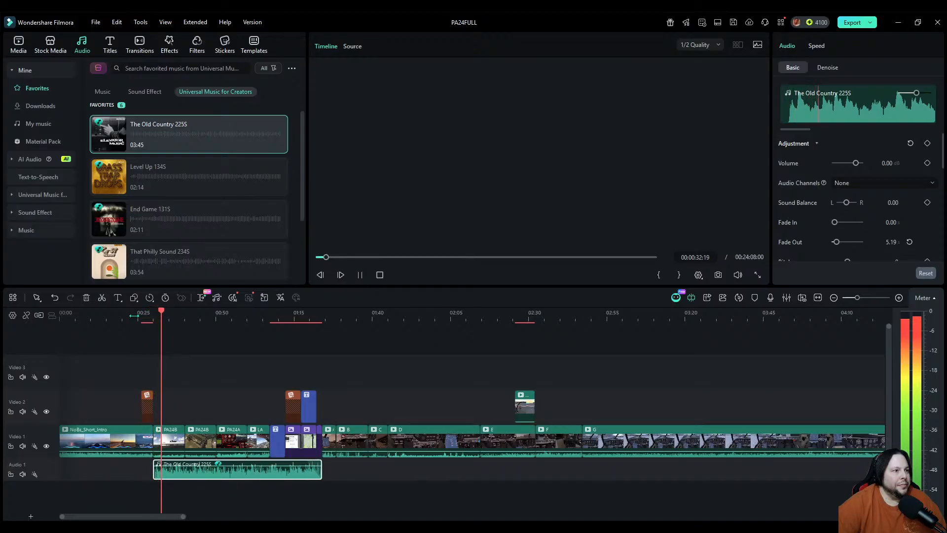
Step: Stop playback over the first PA24B clip, preview Basic Callouts Title 07 and add it above that clip on Video 2
click(360, 275)
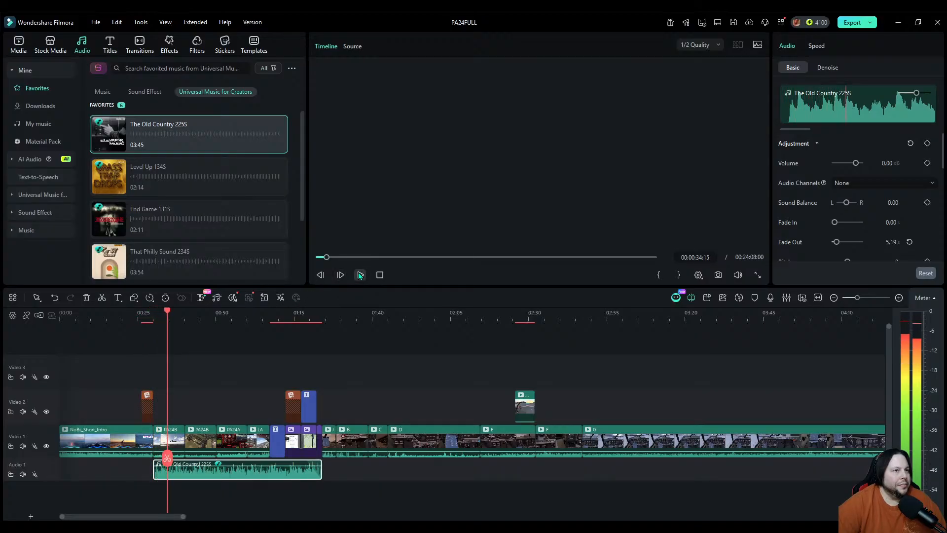
click(110, 46)
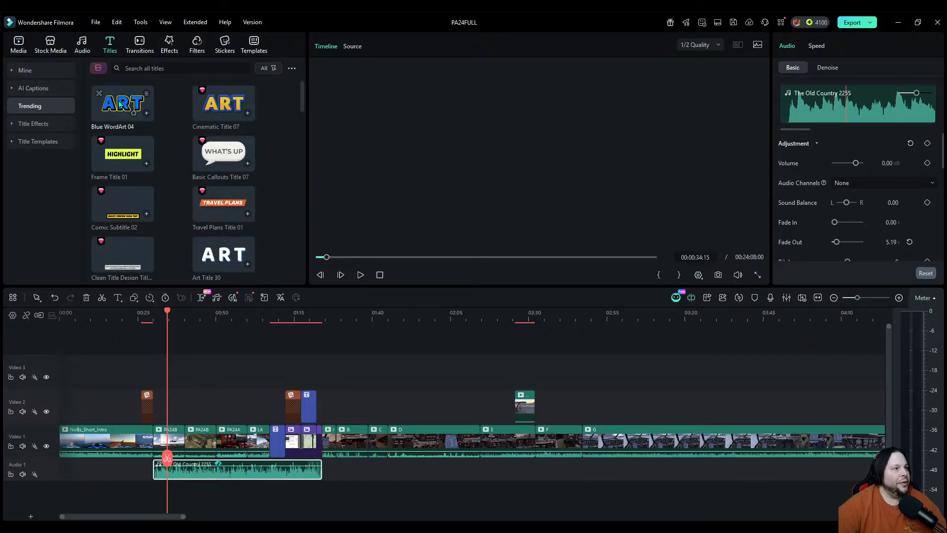
click(232, 157)
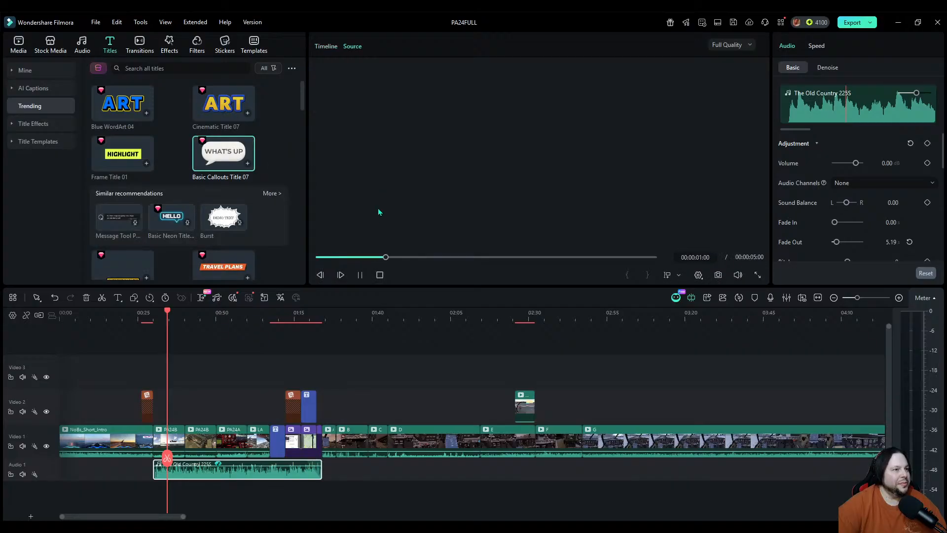
click(360, 275)
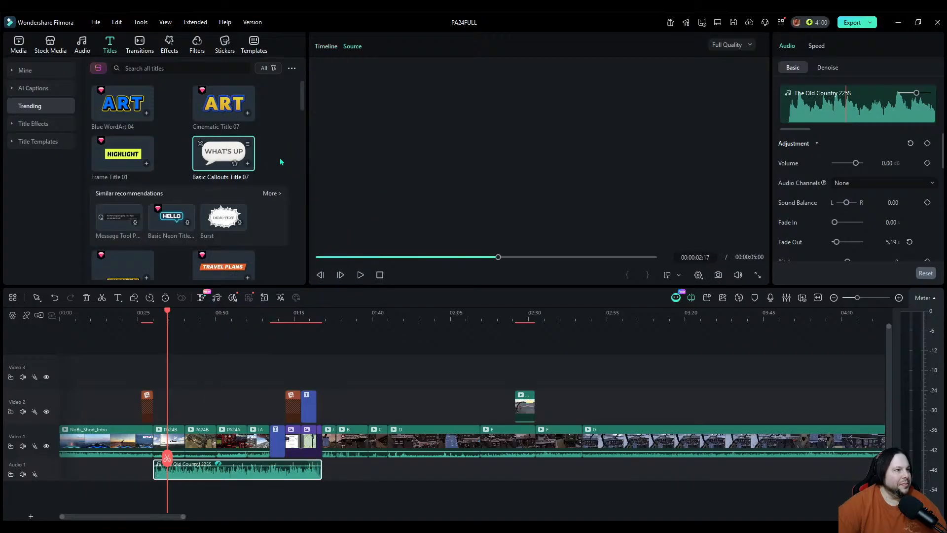
drag(224, 153, 164, 414)
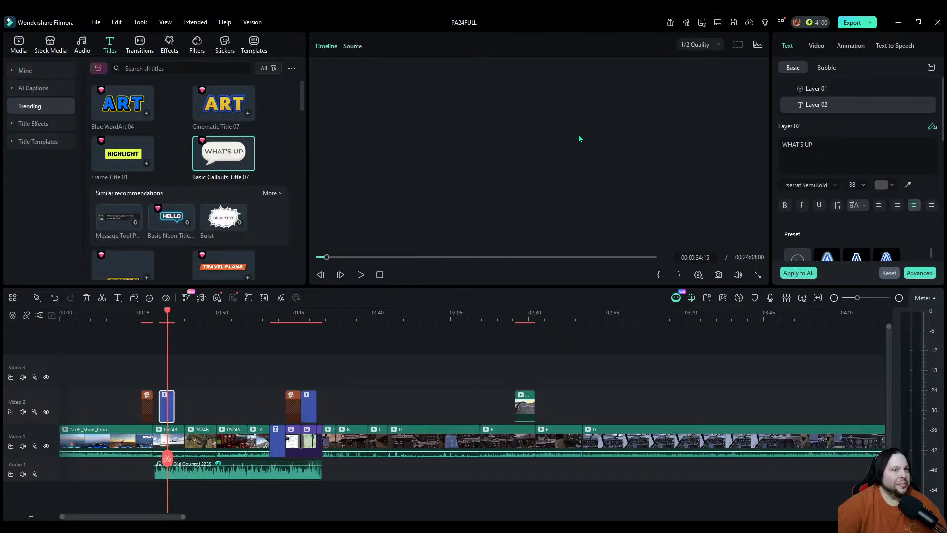
Step: Replace the callout title's text with "How do u PA-24?" on two lines
click(829, 143)
key(BackSpace)
key(BackSpace)
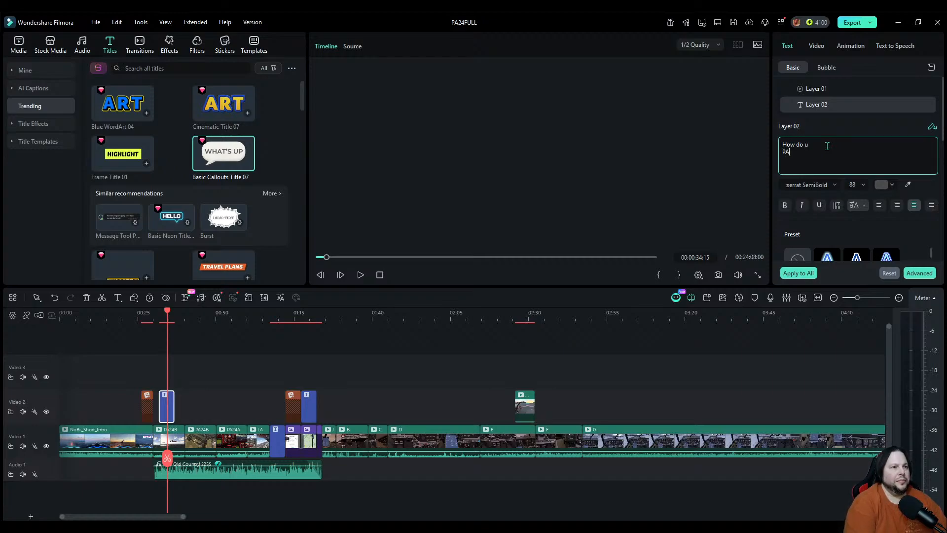
text(?)
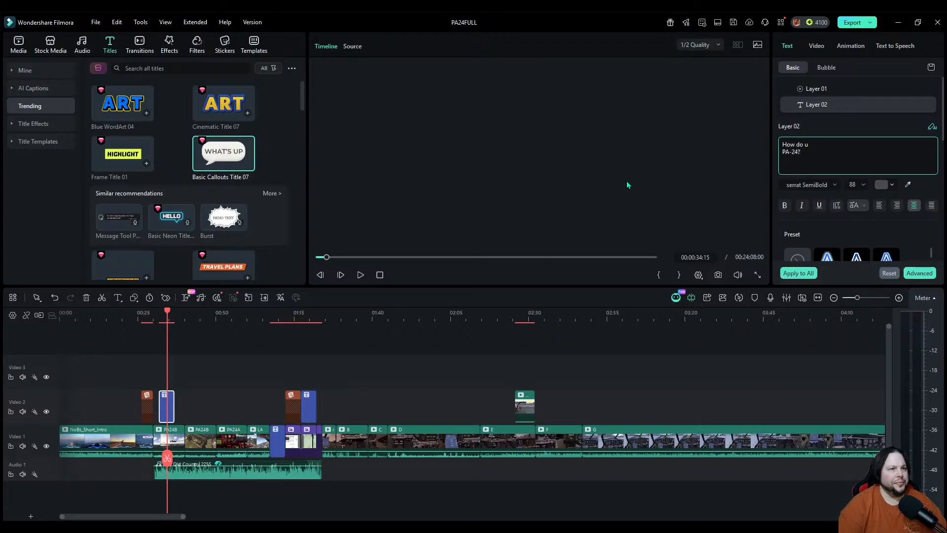
Step: Scale the callout bubble down so its text is size 57 and reposition it in the preview
drag(625, 183, 621, 182)
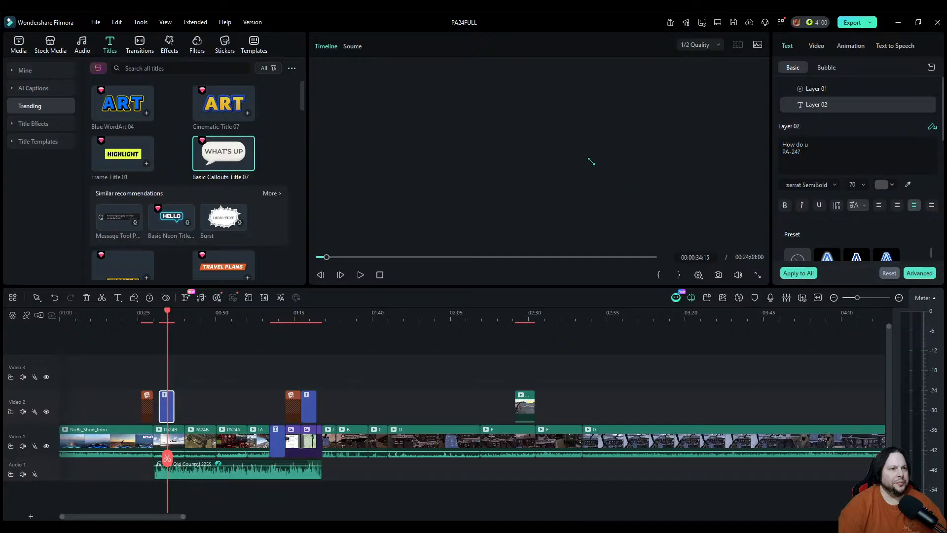
click(605, 179)
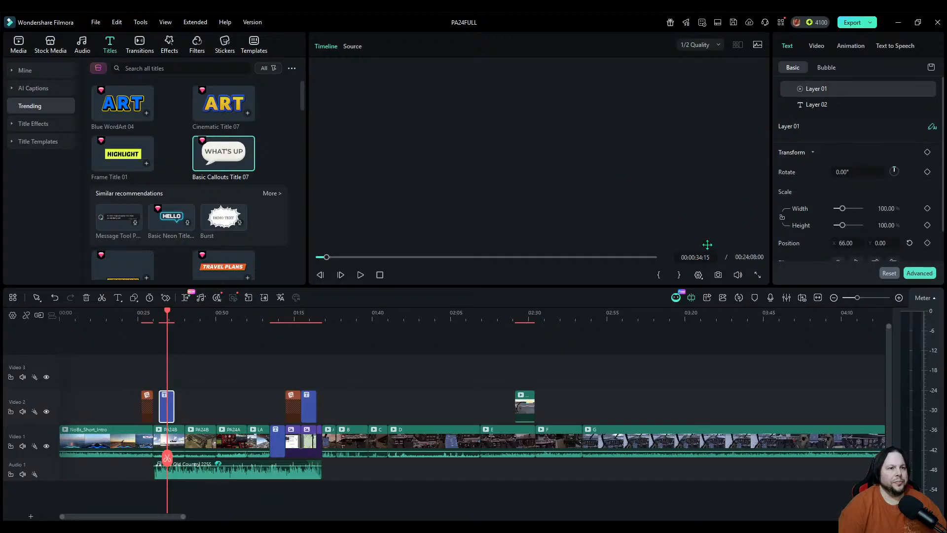
drag(702, 243, 671, 213)
drag(605, 155, 688, 109)
click(516, 109)
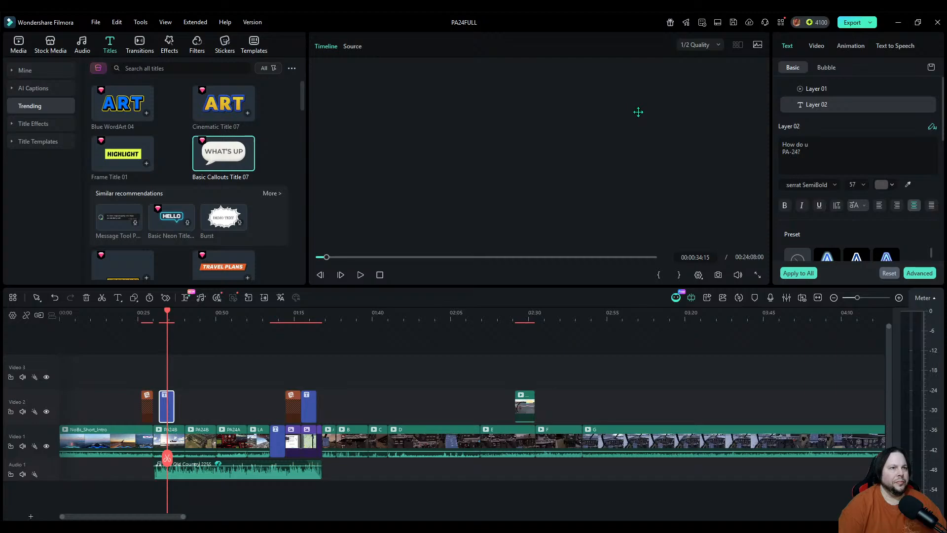
Step: Try to extend the callout title to the end of the first PA24B clip and play it back
key(space)
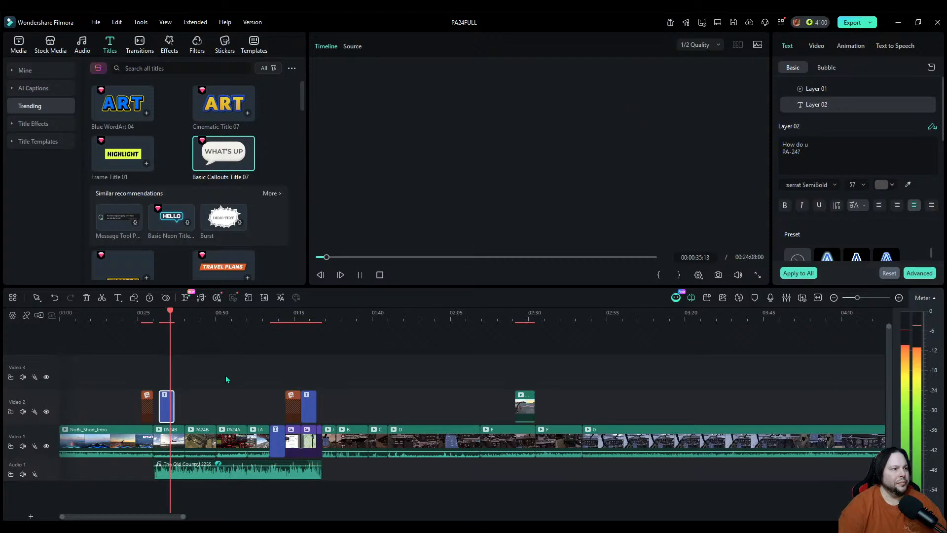
key(space)
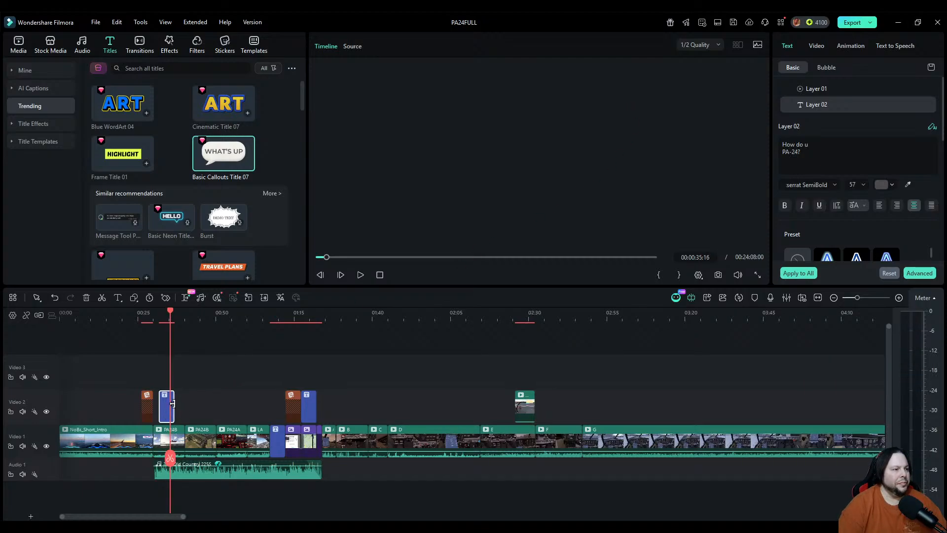
drag(174, 402, 185, 401)
key(space)
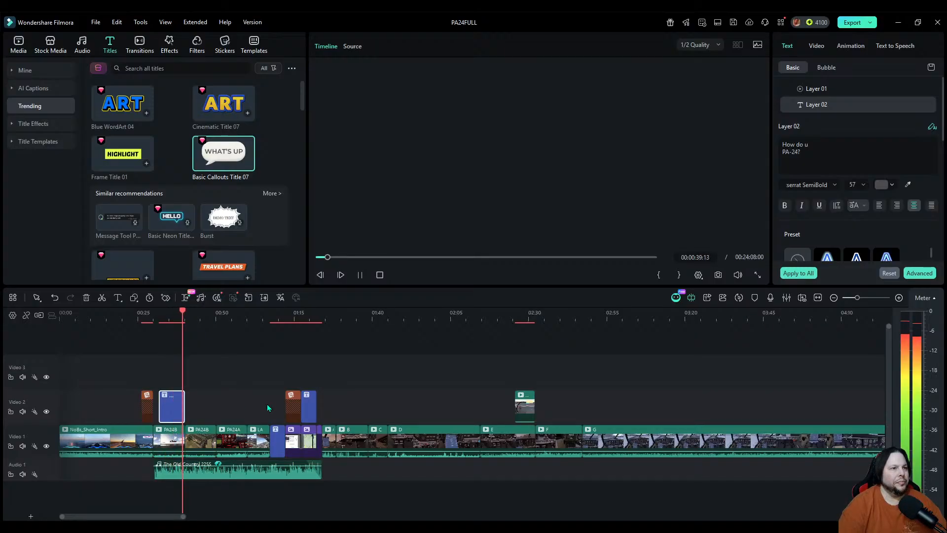
key(space)
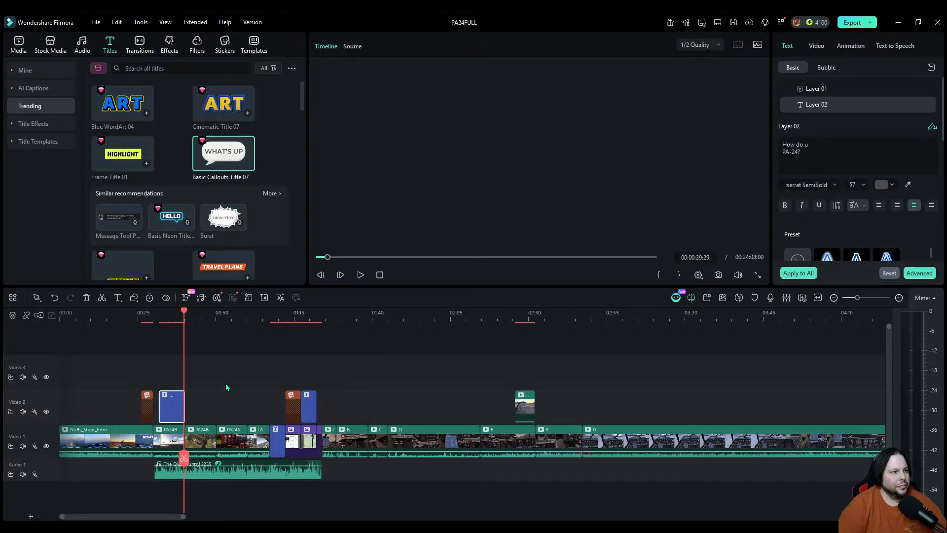
drag(182, 465, 173, 461)
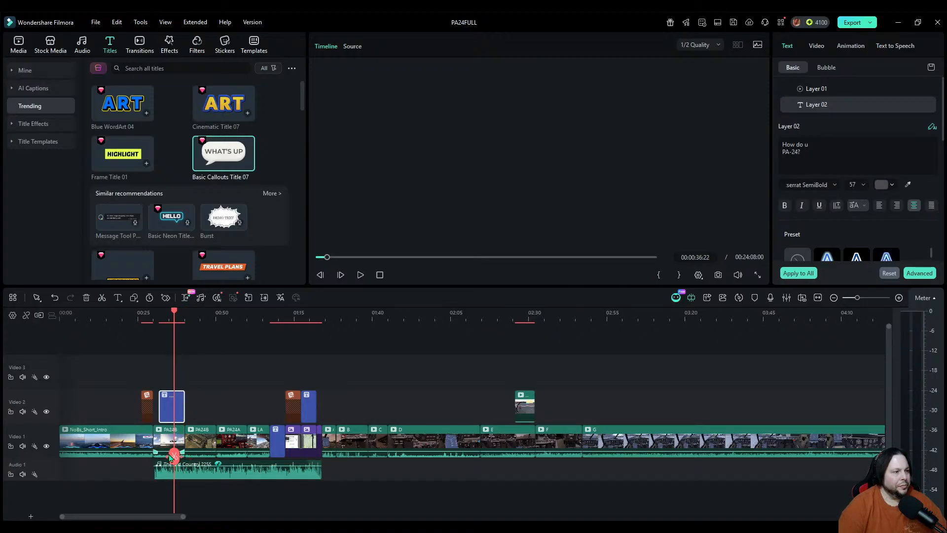
click(174, 454)
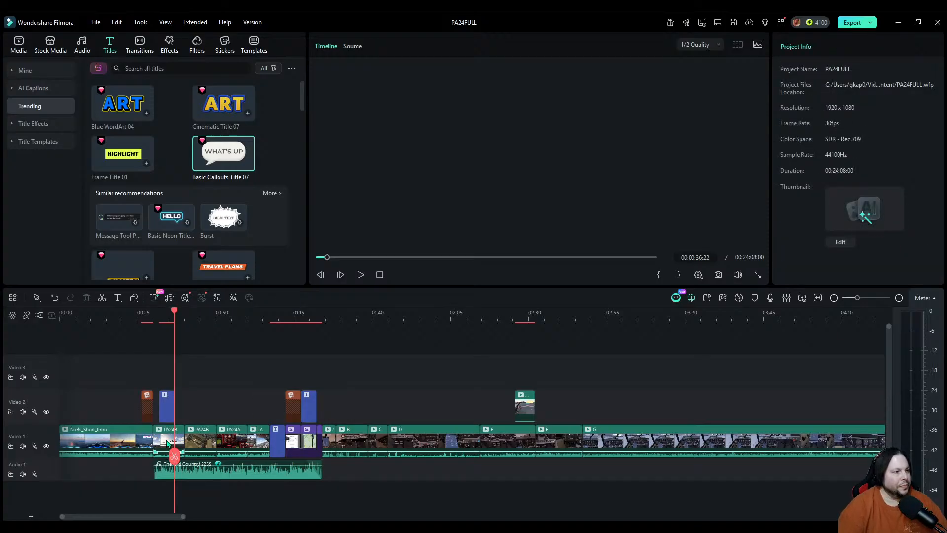
Step: Place the playhead at the start of the second PA24B clip, preview Frame Title 01 and browse the Trending titles
drag(176, 457, 185, 457)
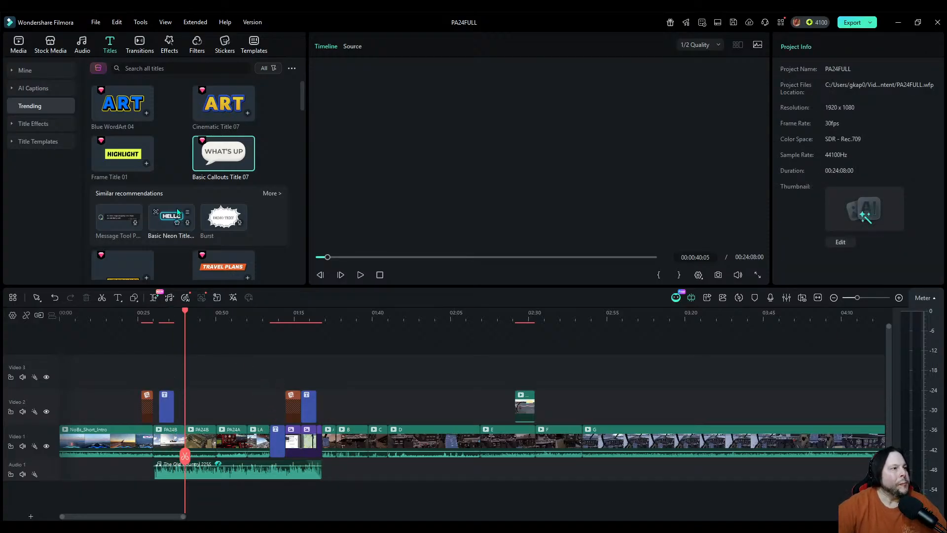
click(123, 155)
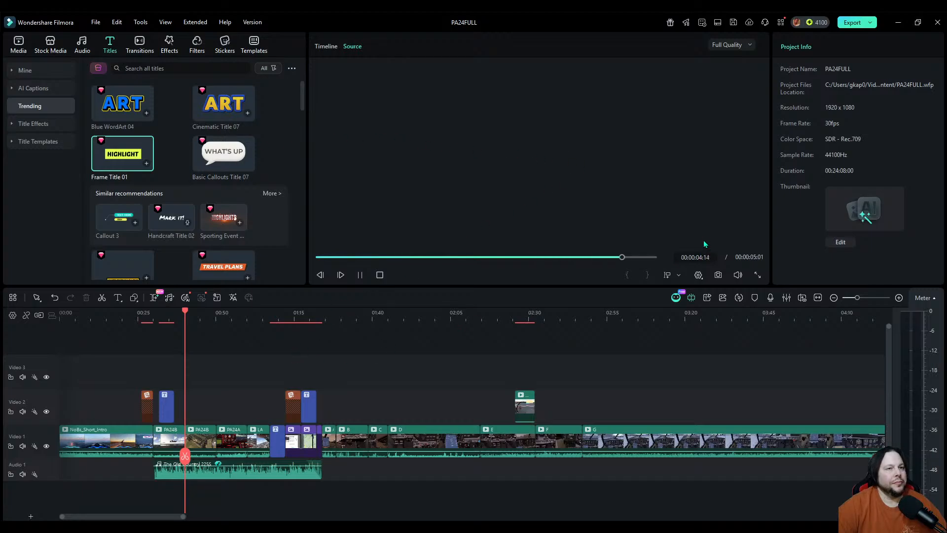
scroll(179, 176, down, 3)
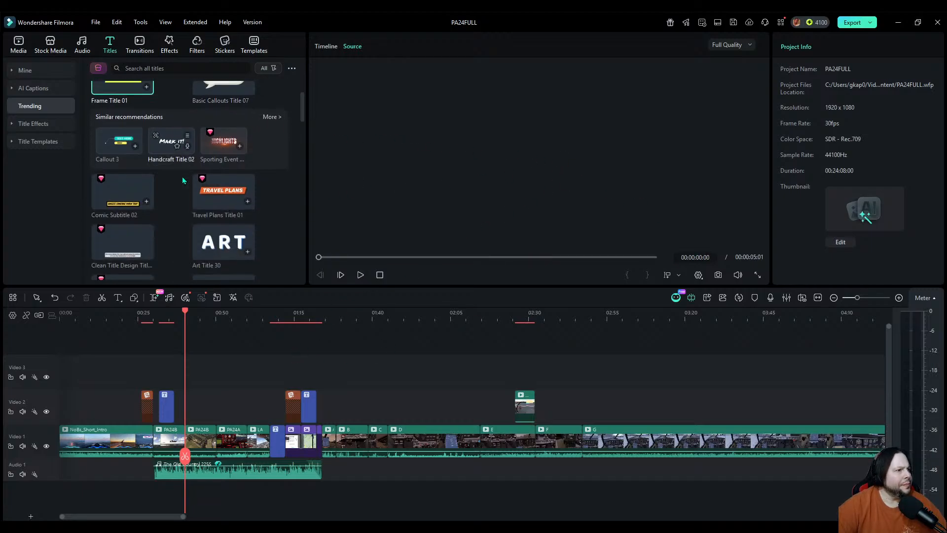
scroll(179, 176, down, 3)
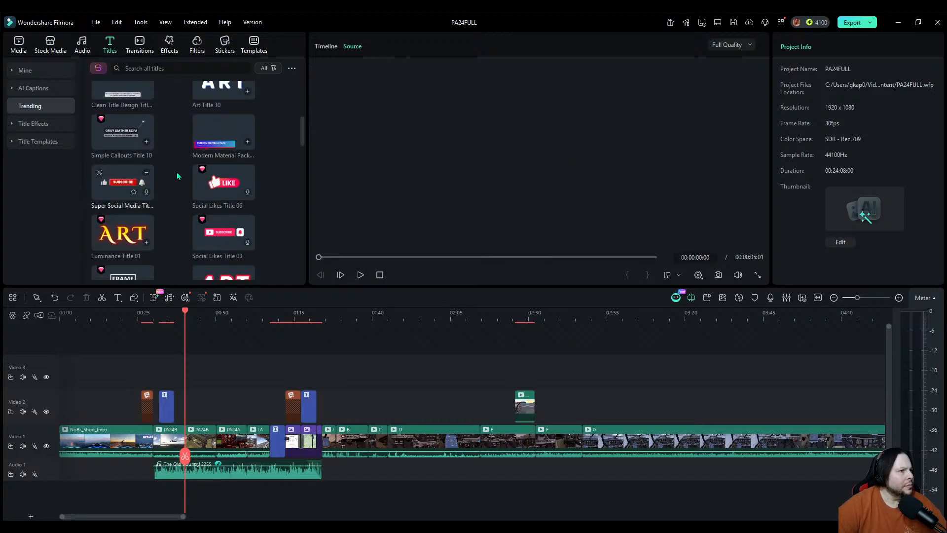
scroll(179, 175, down, 4)
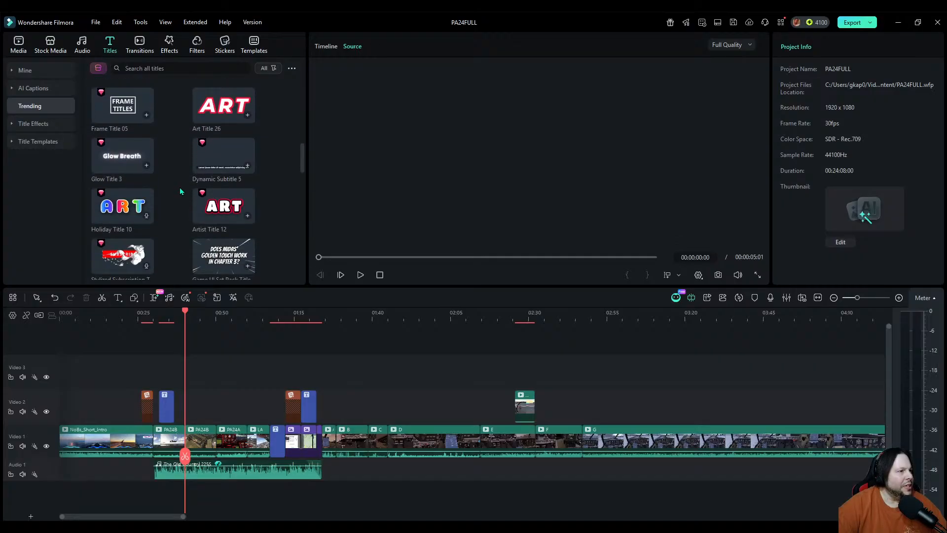
scroll(180, 192, down, 1)
scroll(180, 191, down, 1)
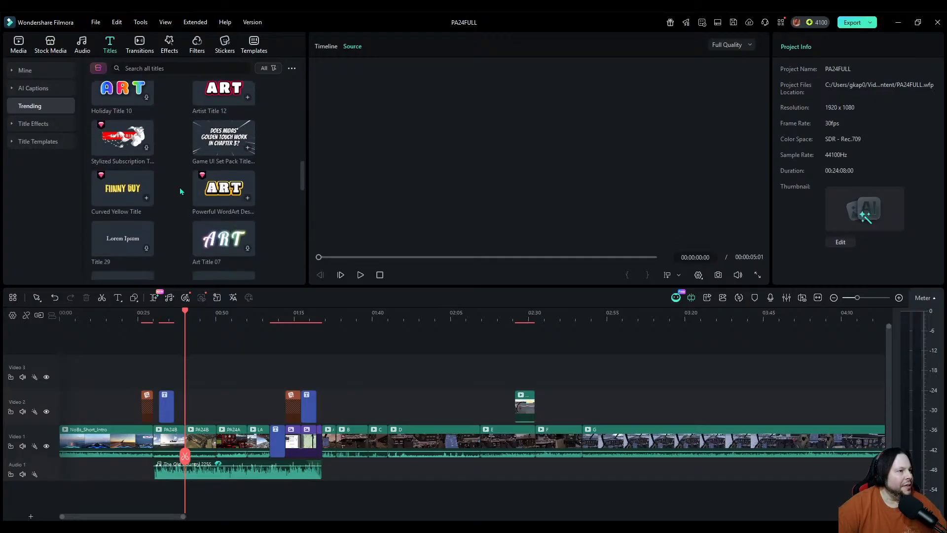
scroll(180, 191, down, 3)
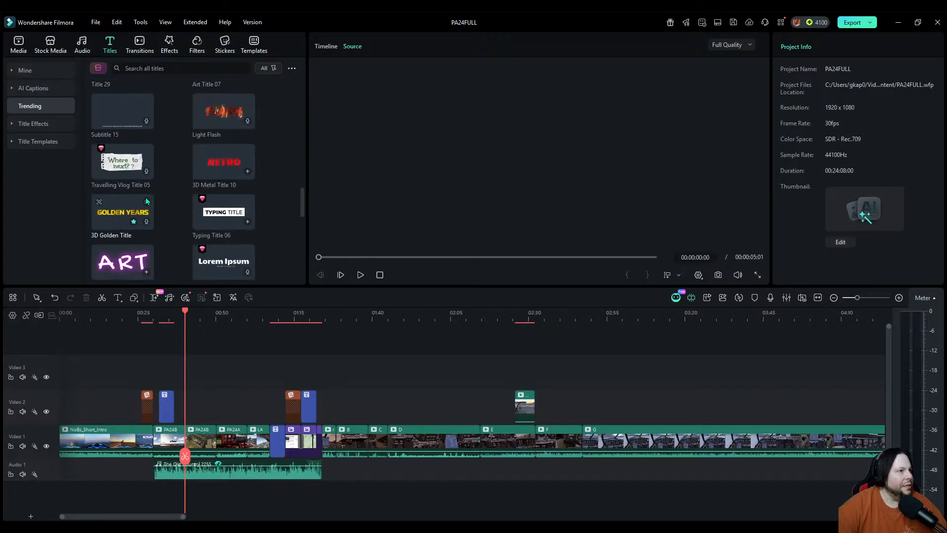
Step: Add the yellow Modern Clean Lower Thirds title template to Video 2 at 00:00:40:05, above the second PA24B clip
click(42, 128)
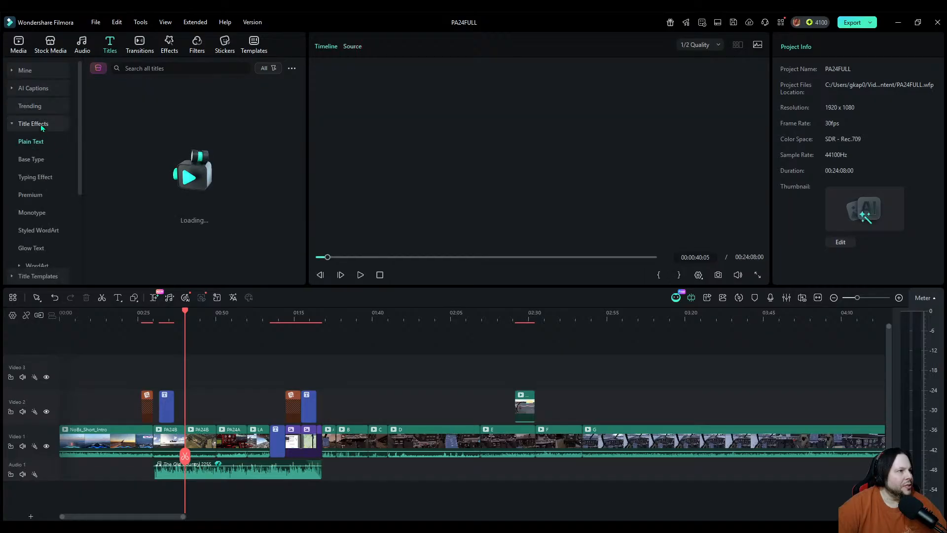
click(40, 141)
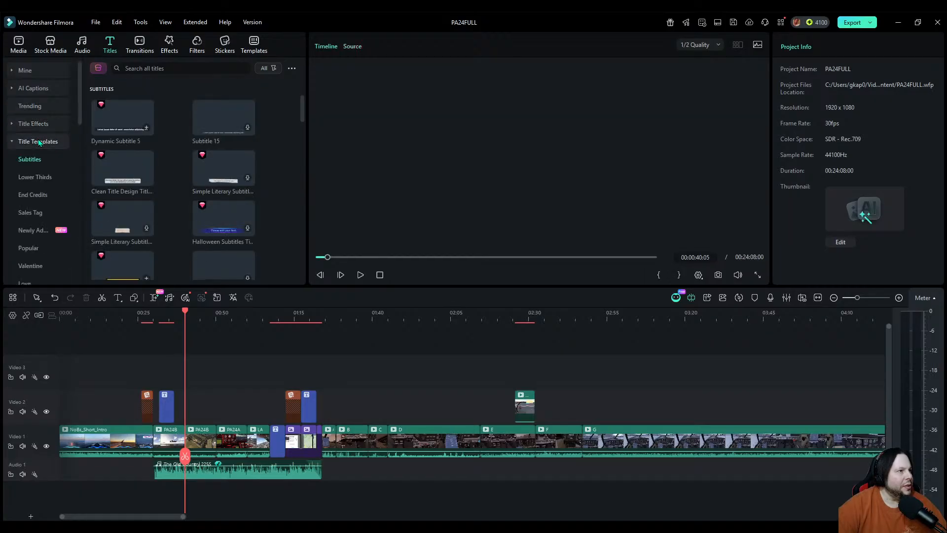
click(51, 179)
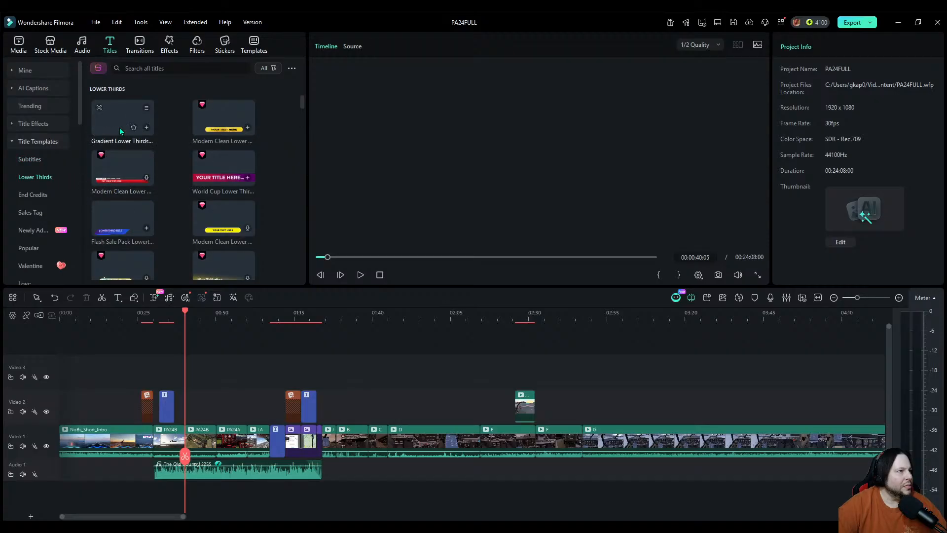
scroll(169, 193, down, 1)
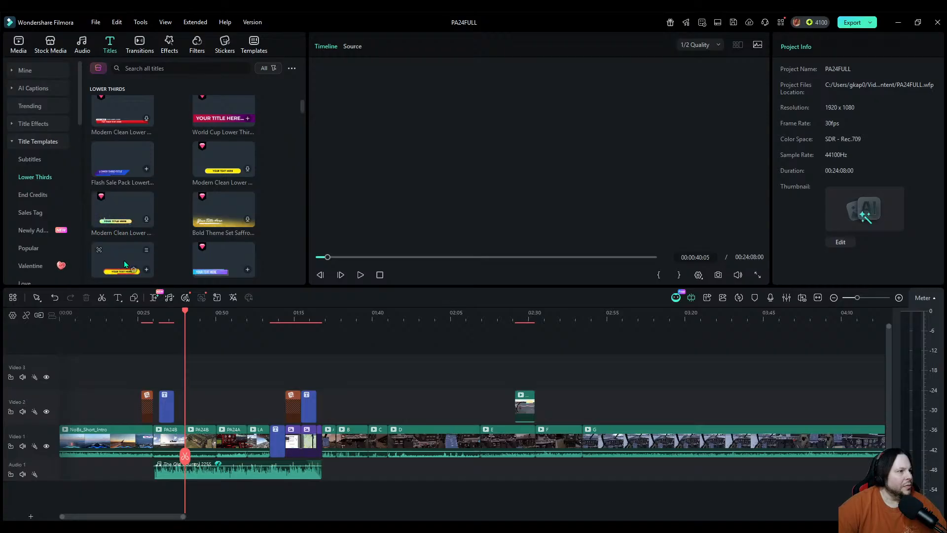
scroll(125, 263, down, 2)
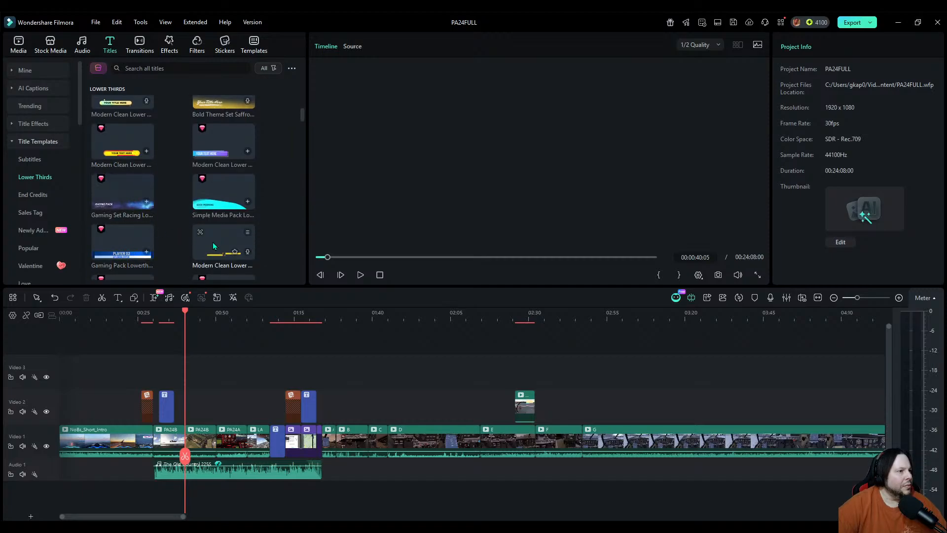
drag(212, 242, 187, 411)
Step: Replace the lower third's placeholder text with "Take Comanche of the Sky"
click(848, 144)
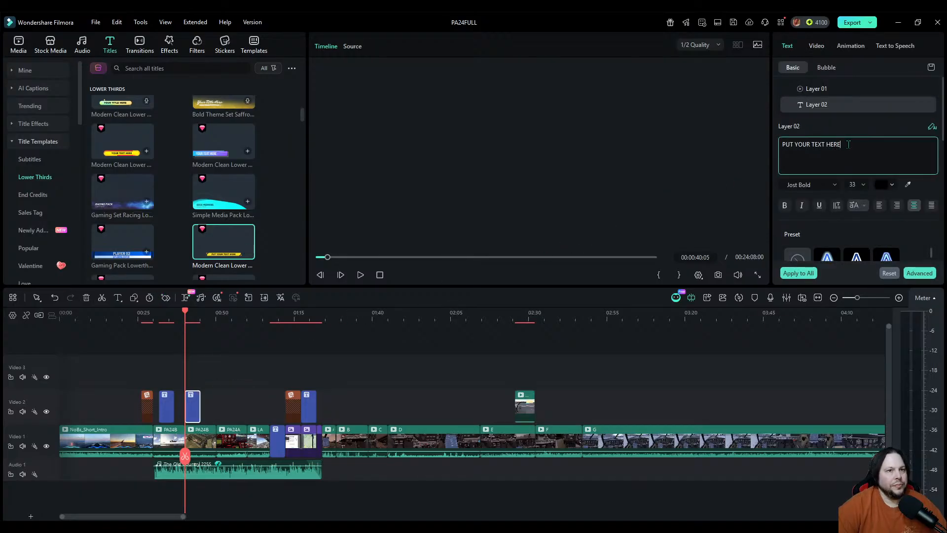
key(BackSpace)
key(BackSpace)
key(BackSpace)
key(BackSpace)
key(BackSpace)
key(BackSpace)
key(BackSpace)
key(BackSpace)
key(BackSpace)
key(BackSpace)
key(BackSpace)
key(BackSpace)
key(BackSpace)
key(BackSpace)
key(BackSpace)
key(BackSpace)
key(BackSpace)
key(BackSpace)
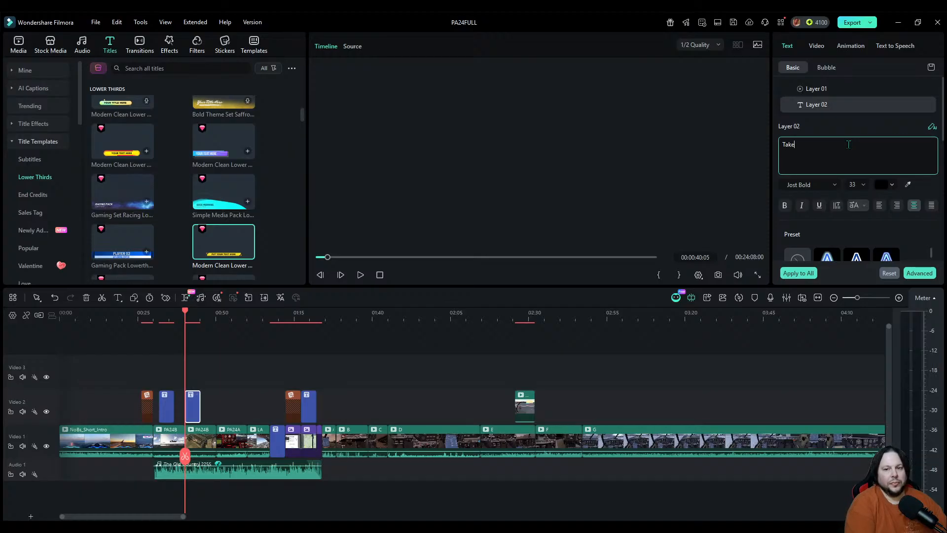
text(Take Comanche of the Sky)
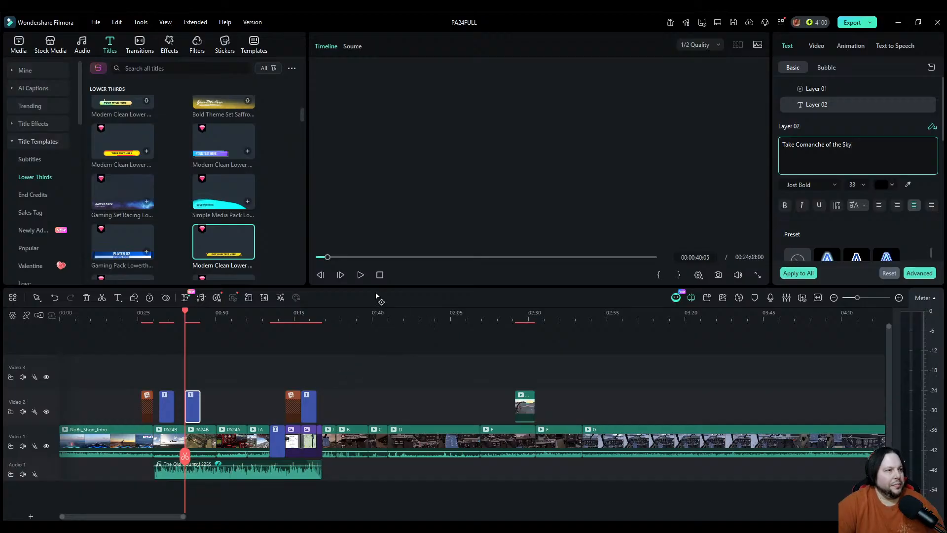
Step: Play the timeline from the lower third through the second PA24B clip into the PA24A clip
click(361, 275)
click(362, 276)
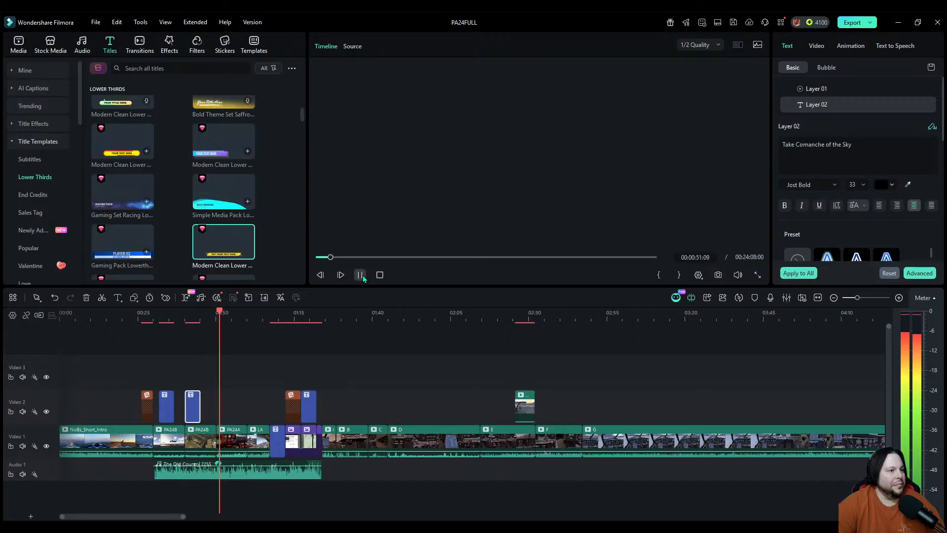
click(360, 275)
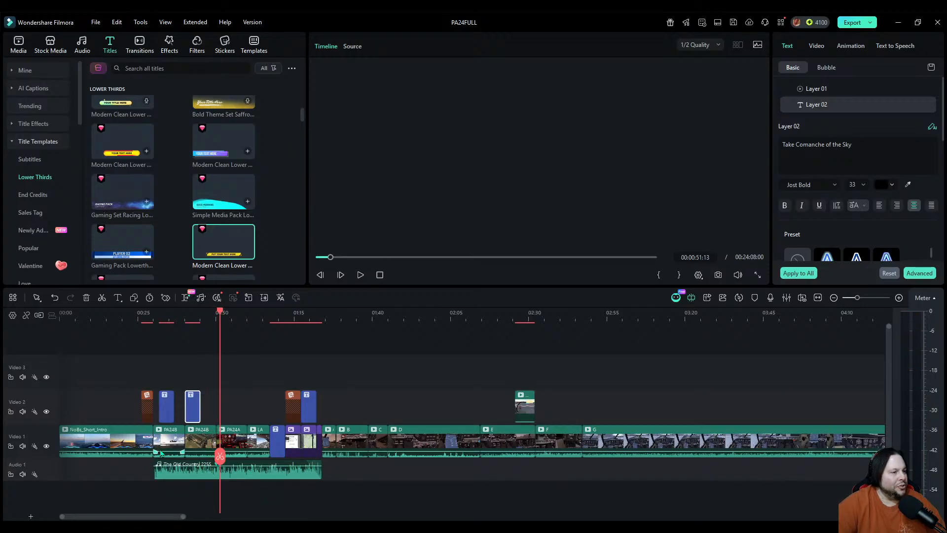
Step: Lower the PA24A and LA teaser clips' volume to the minimum, check the two PA24B clips' volume and play the timeline
click(262, 412)
click(247, 440)
shift+click(215, 445)
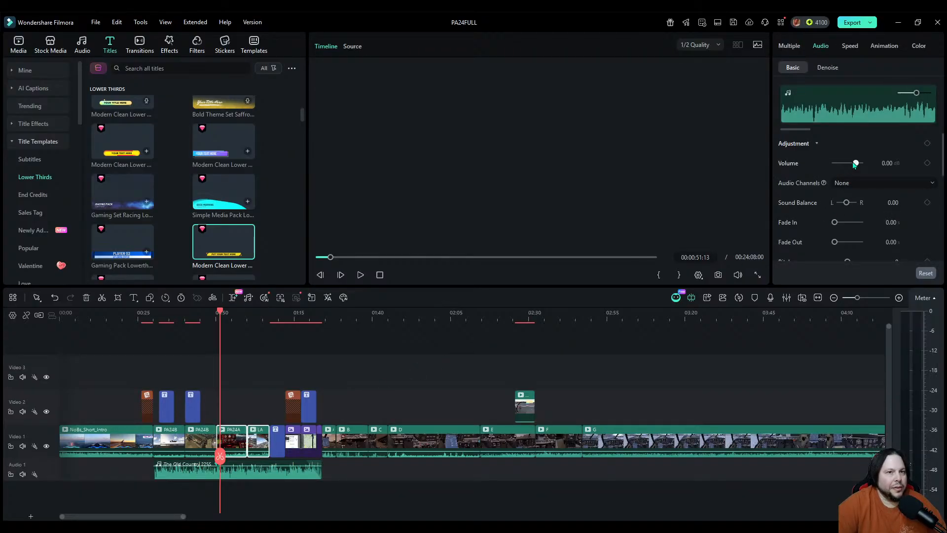
drag(855, 163, 835, 164)
click(203, 437)
click(160, 439)
key(space)
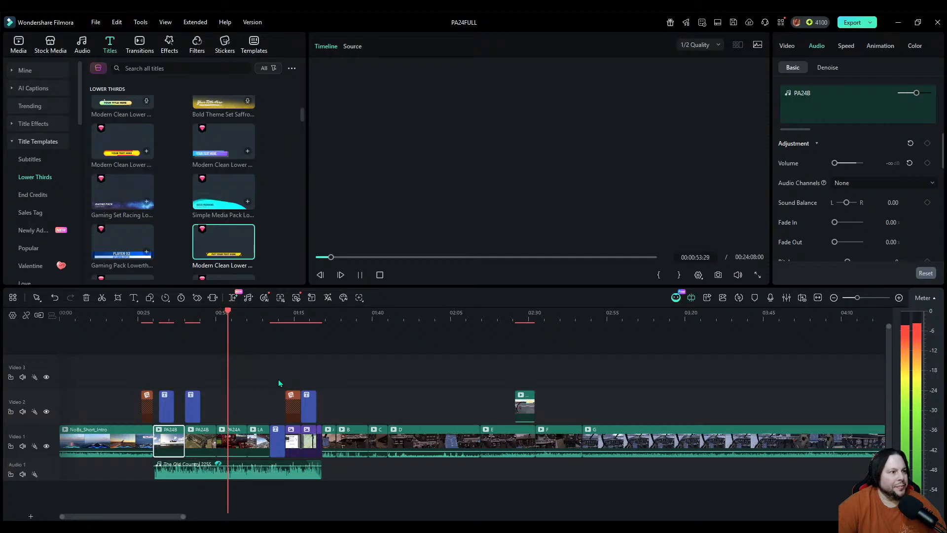
Step: Browse the lower thirds and trending title templates for the PA24A teaser, previewing Blue WordArt 04, Art Title 30 and the Powerful WordArt design
key(space)
scroll(148, 239, down, 3)
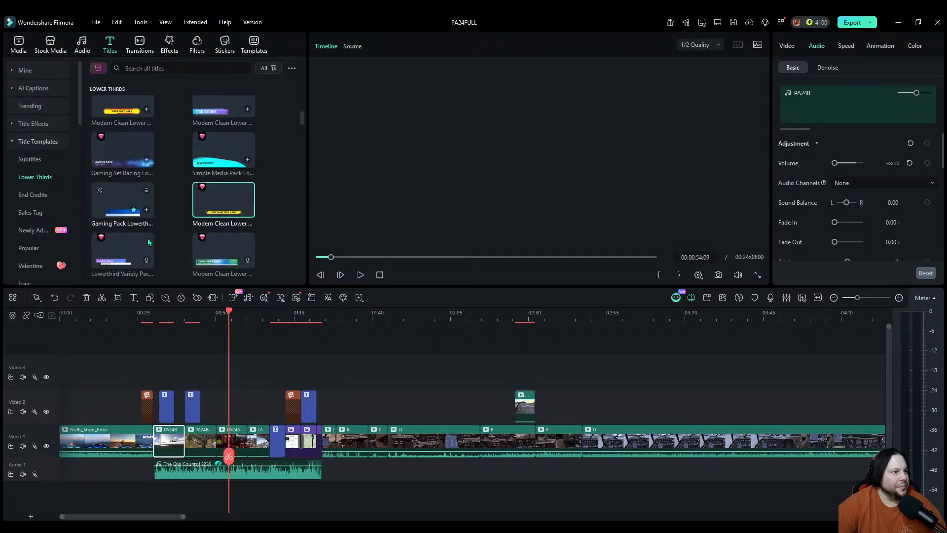
scroll(147, 240, down, 1)
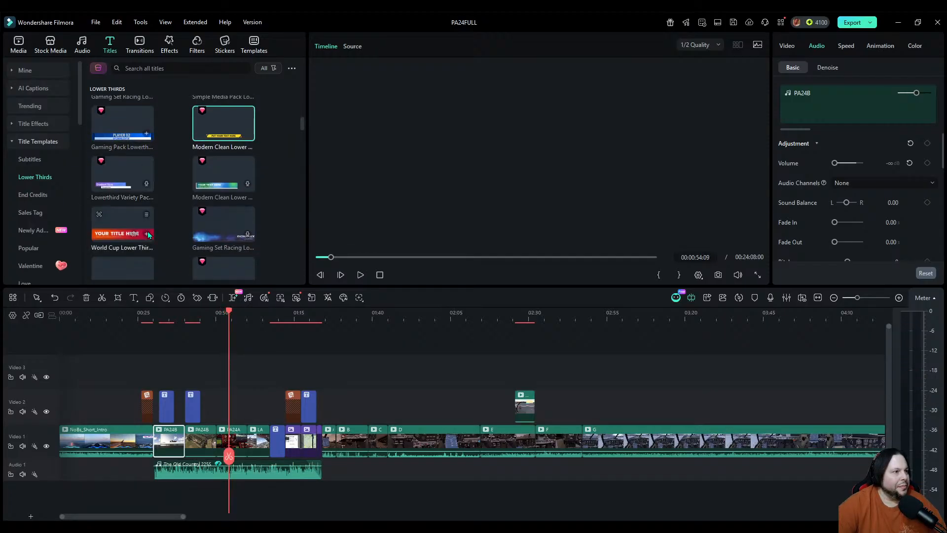
scroll(159, 213, down, 4)
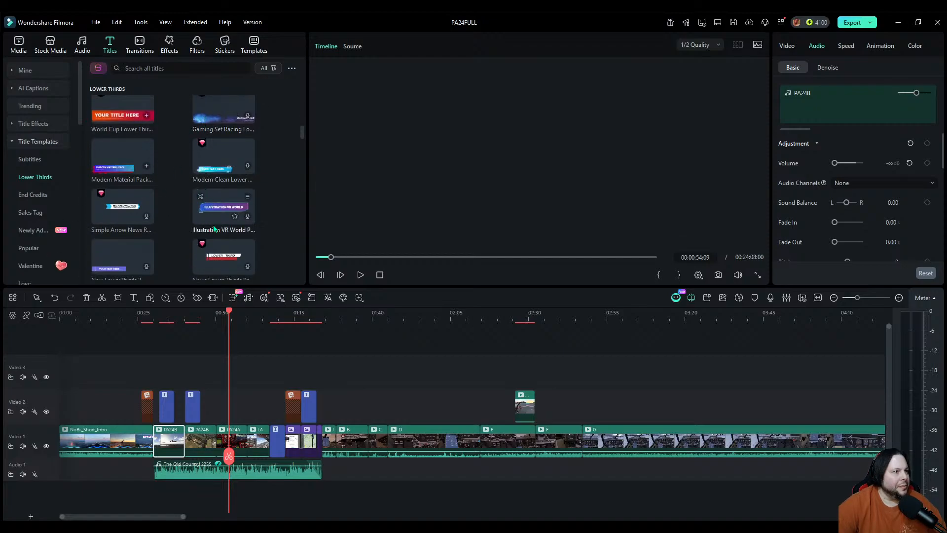
click(29, 106)
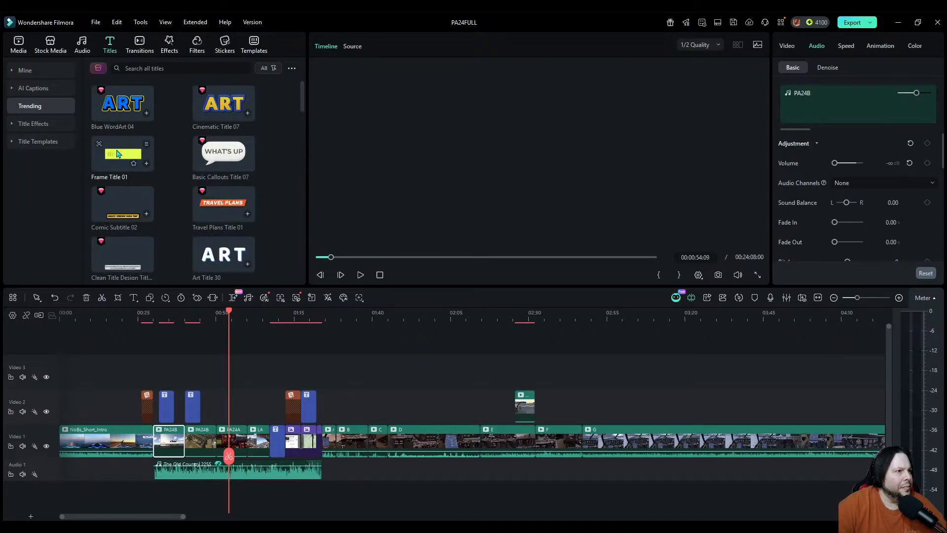
click(124, 112)
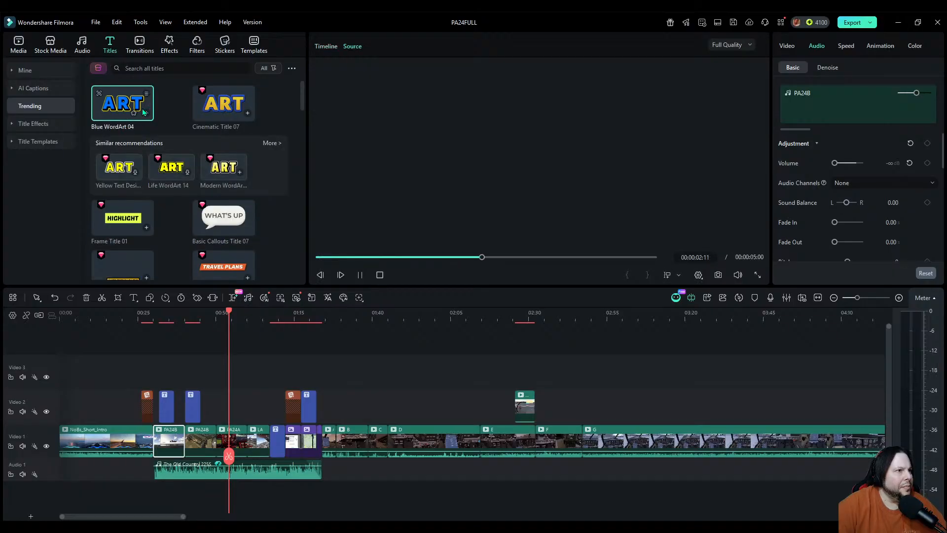
scroll(229, 195, down, 3)
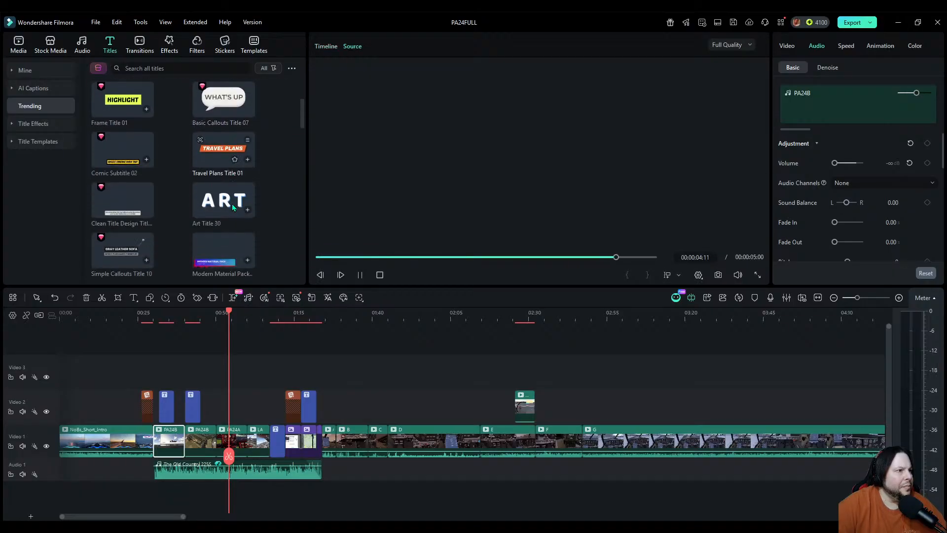
click(232, 203)
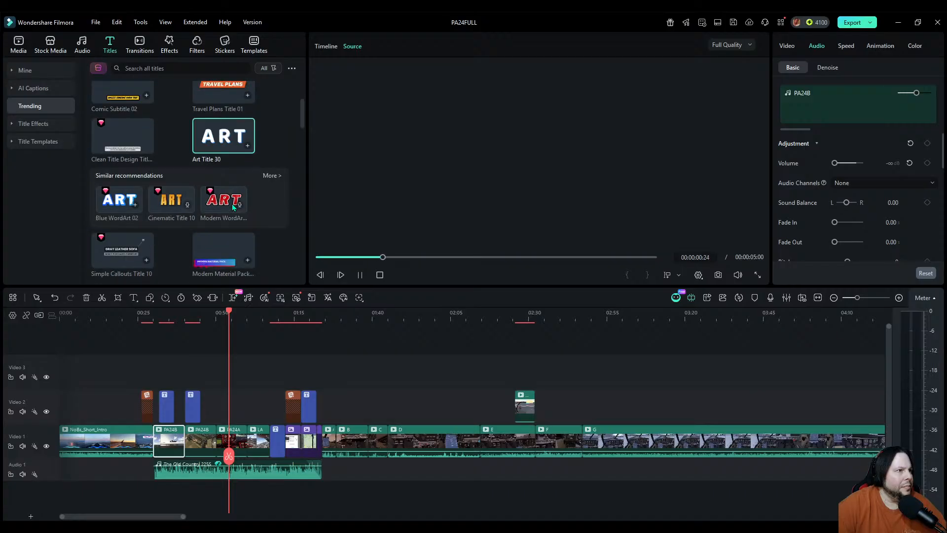
scroll(231, 203, down, 4)
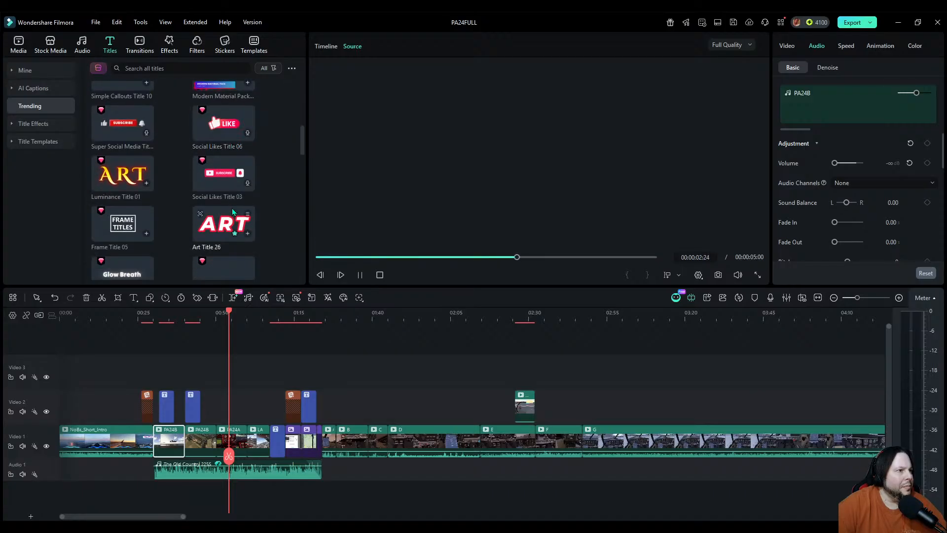
scroll(147, 175, down, 3)
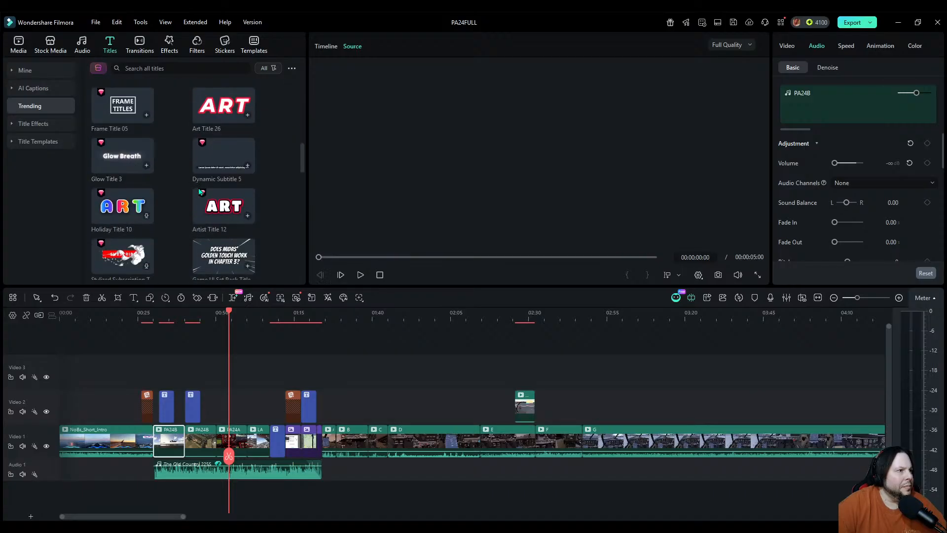
scroll(222, 207, down, 2)
click(223, 141)
scroll(217, 198, down, 3)
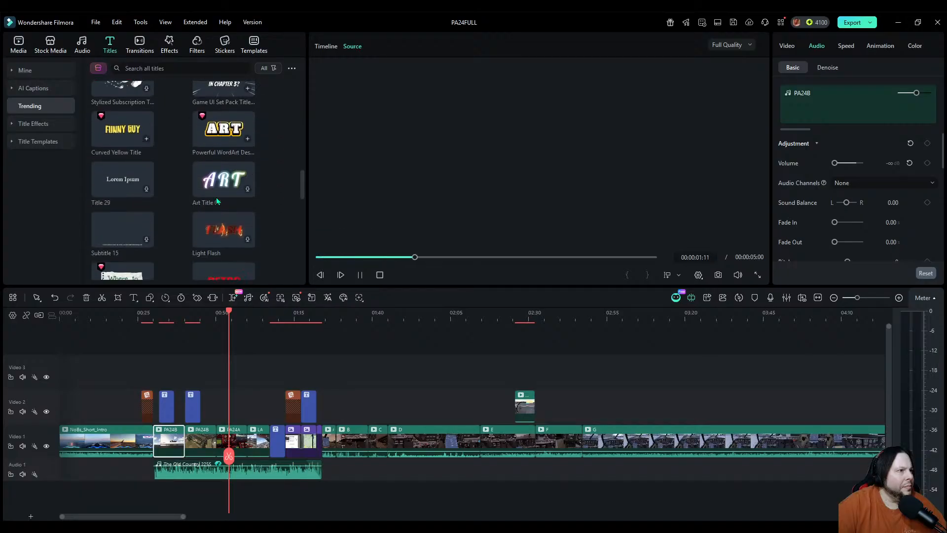
click(217, 145)
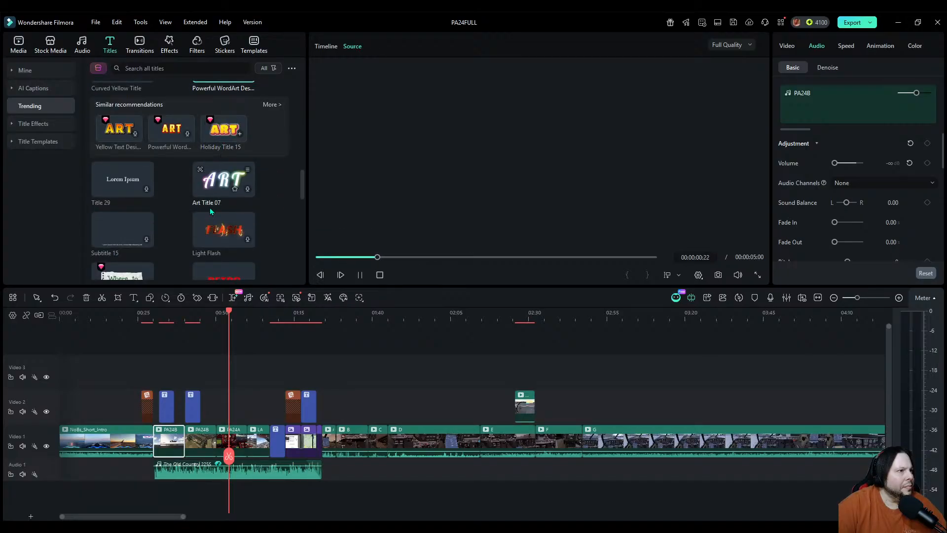
scroll(234, 178, up, 3)
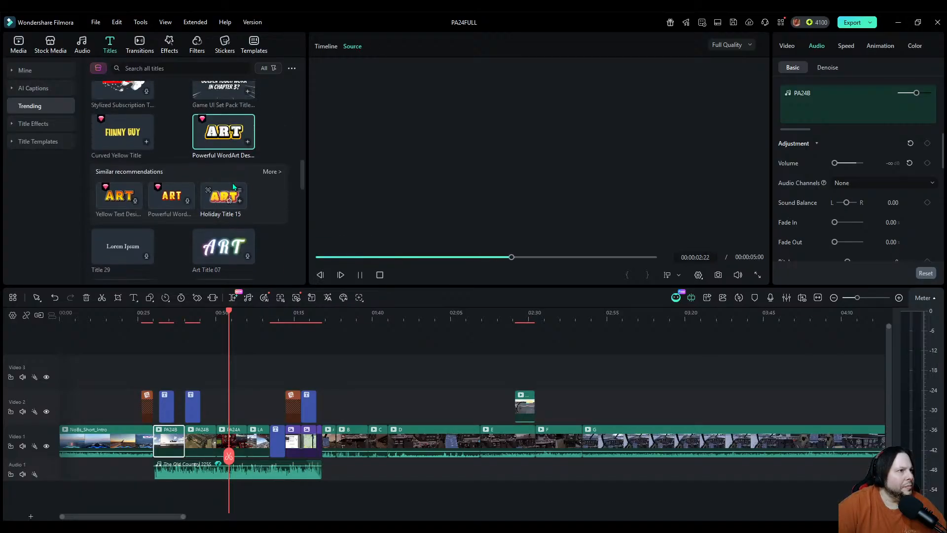
Step: Add Holiday Title 15 to Video 2 above the PA24A clip, around 00:00:54:09, and set its text to "Got hot red lights"
drag(228, 248, 224, 418)
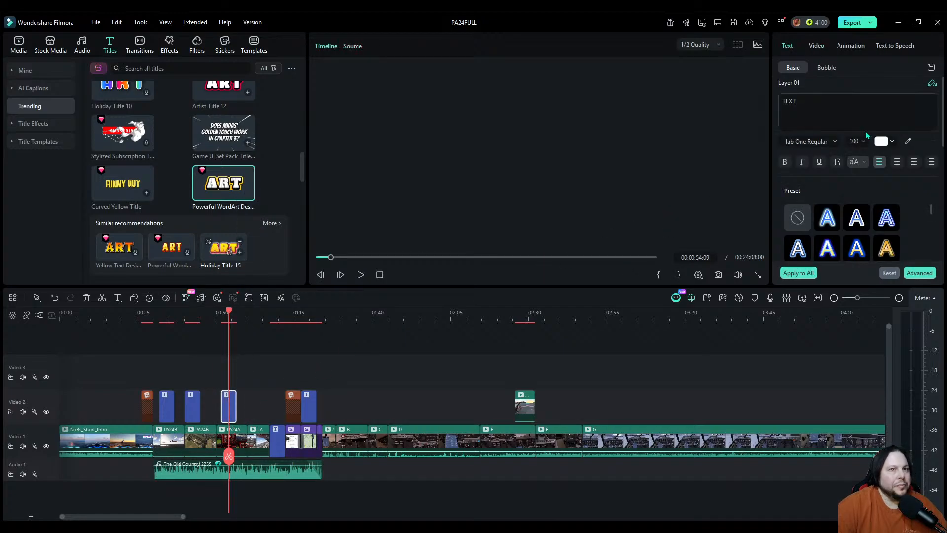
click(861, 107)
key(BackSpace)
key(BackSpace)
key(BackSpace)
key(BackSpace)
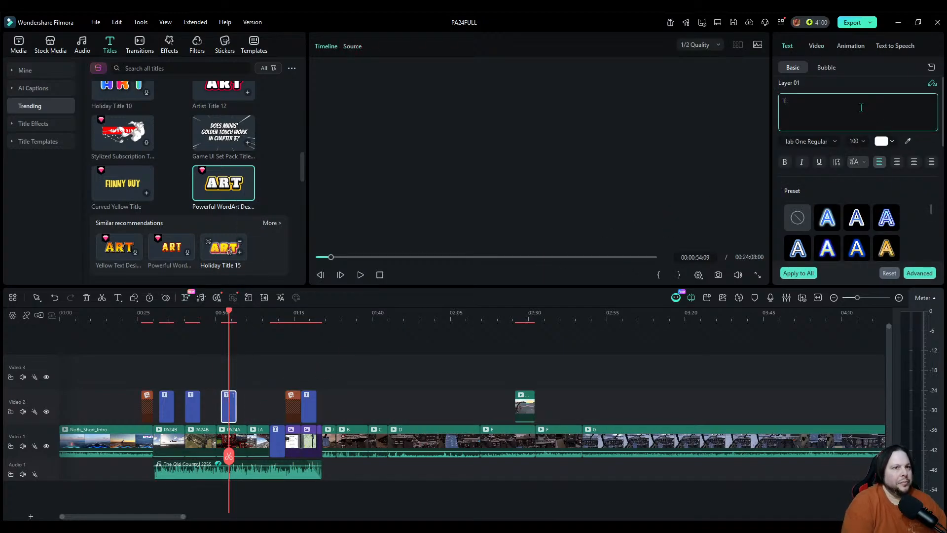
text(Got hot red lights)
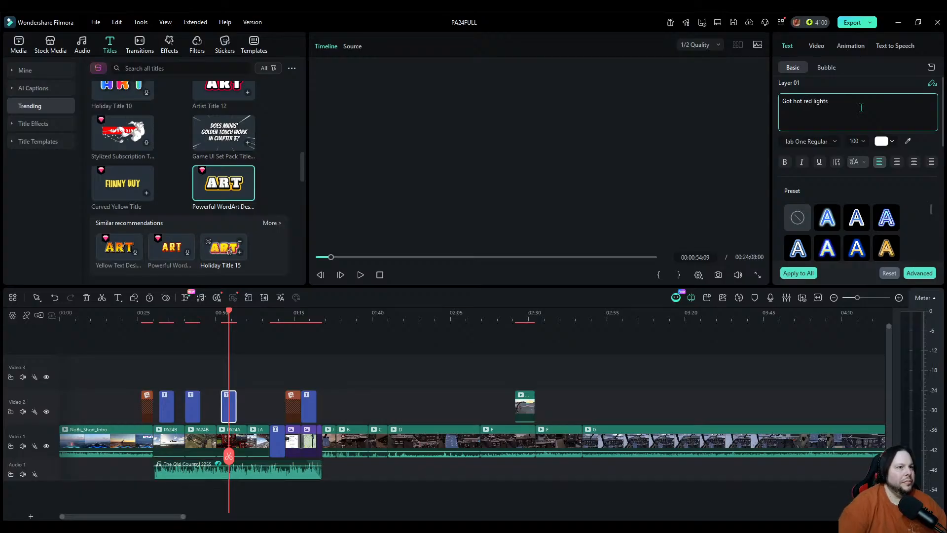
click(593, 127)
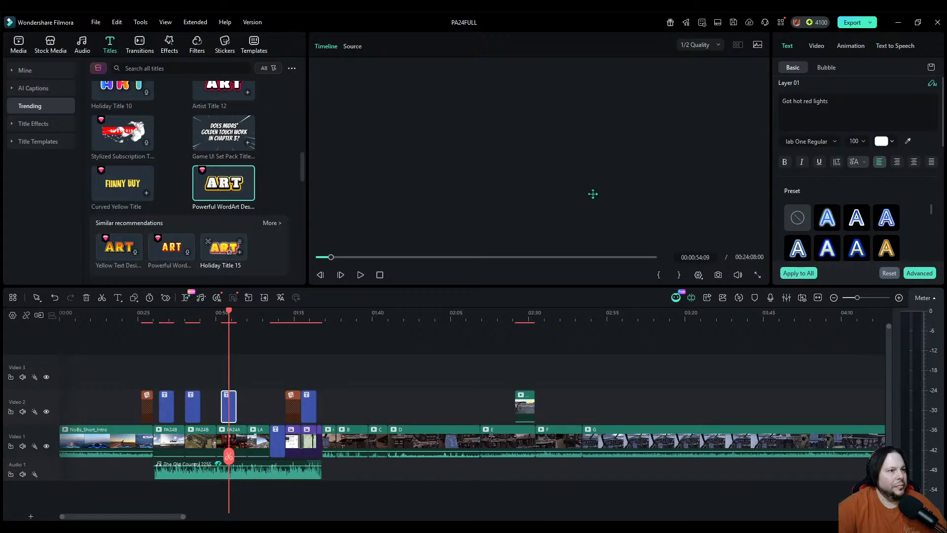
Step: Play the timeline from the new PA24A title into the LA clip, stopping at 00:01:04:19
key(space)
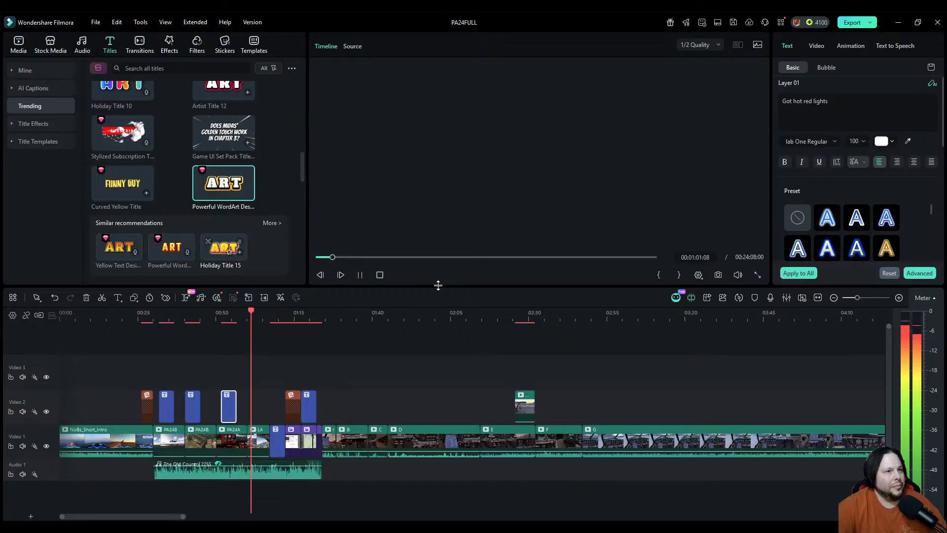
key(space)
key(space)
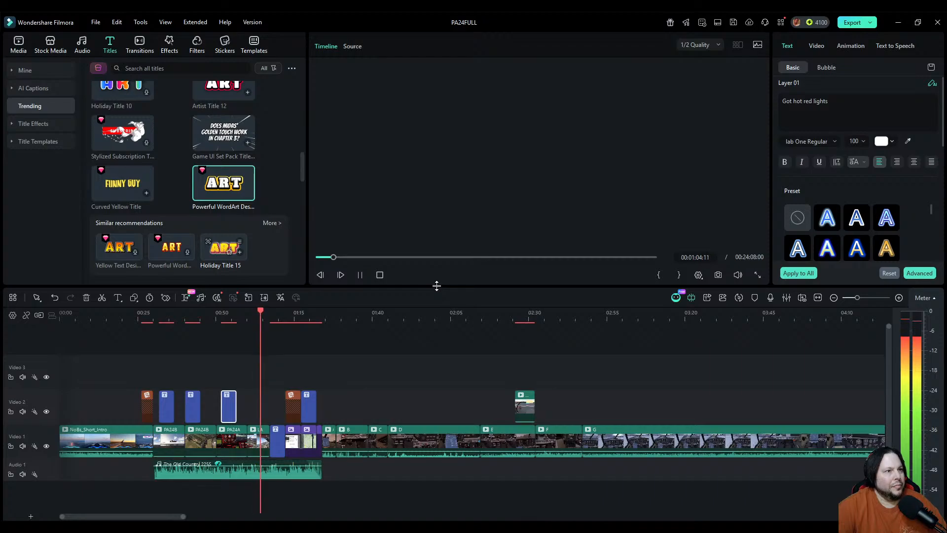
key(space)
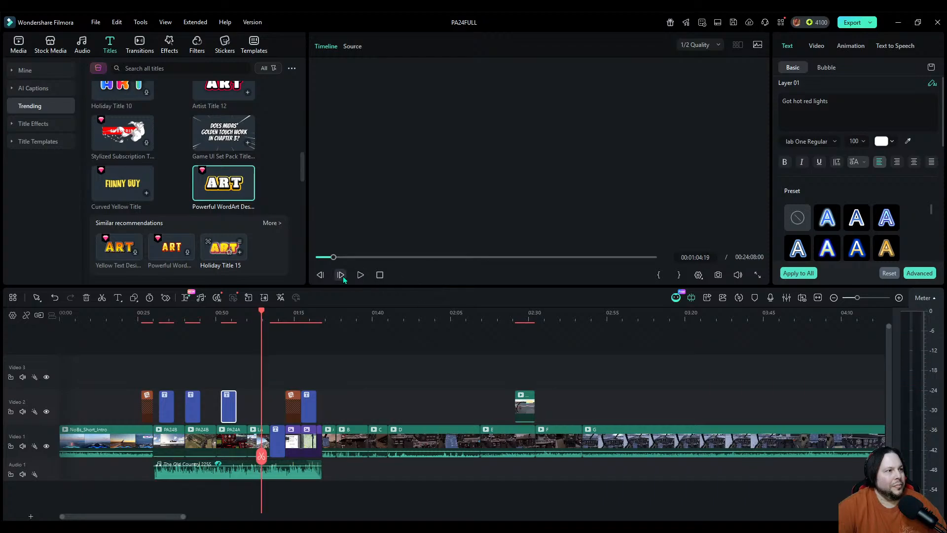
Step: Add the Travelling Vlog Title 05 template to Video 2 above the LA clip, around 00:01:04:19
scroll(133, 200, down, 3)
scroll(132, 200, down, 4)
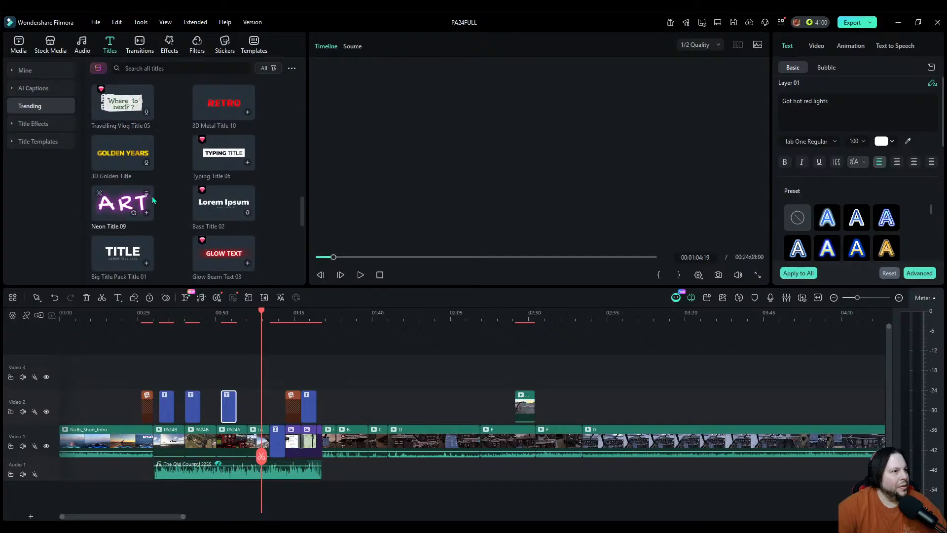
scroll(152, 210, up, 2)
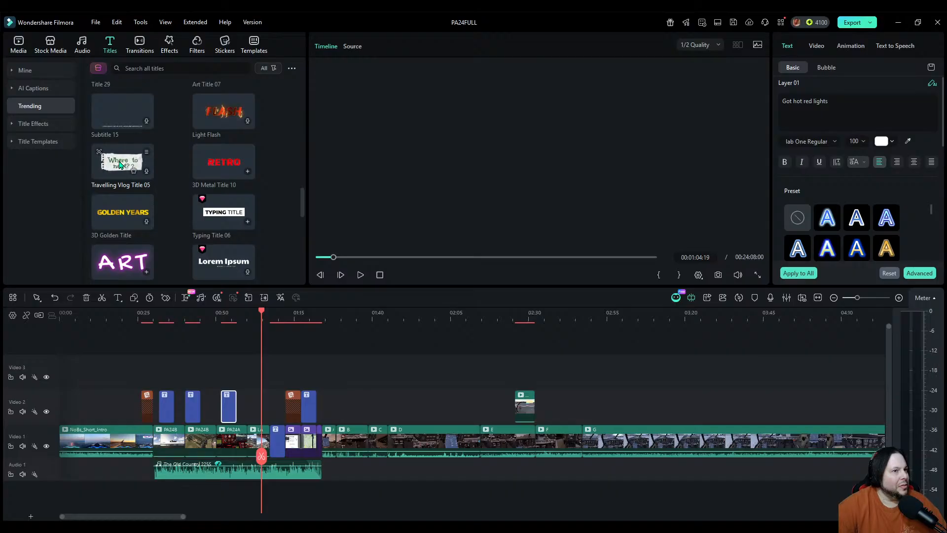
drag(119, 165, 254, 405)
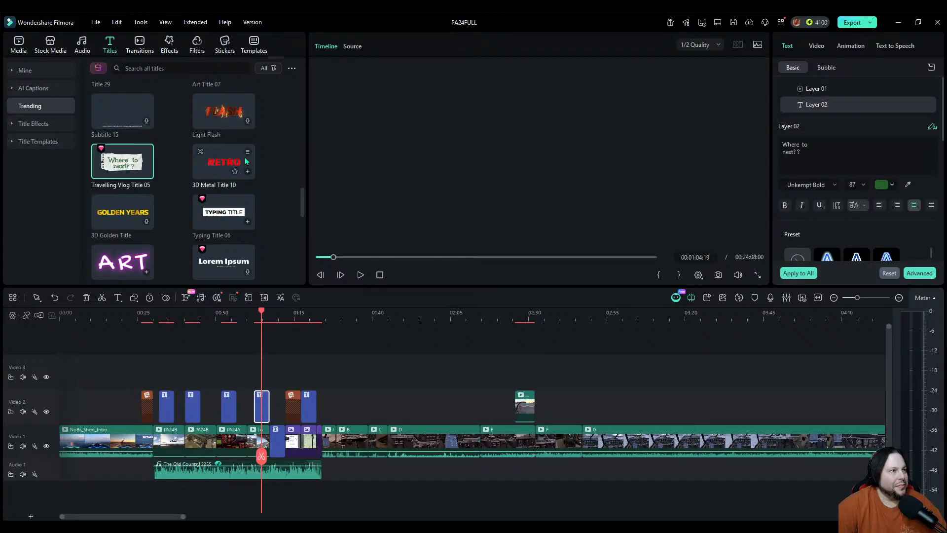
Step: Replace the Travelling Vlog title's placeholder text with "I have 3 wheels!" on two lines
click(795, 154)
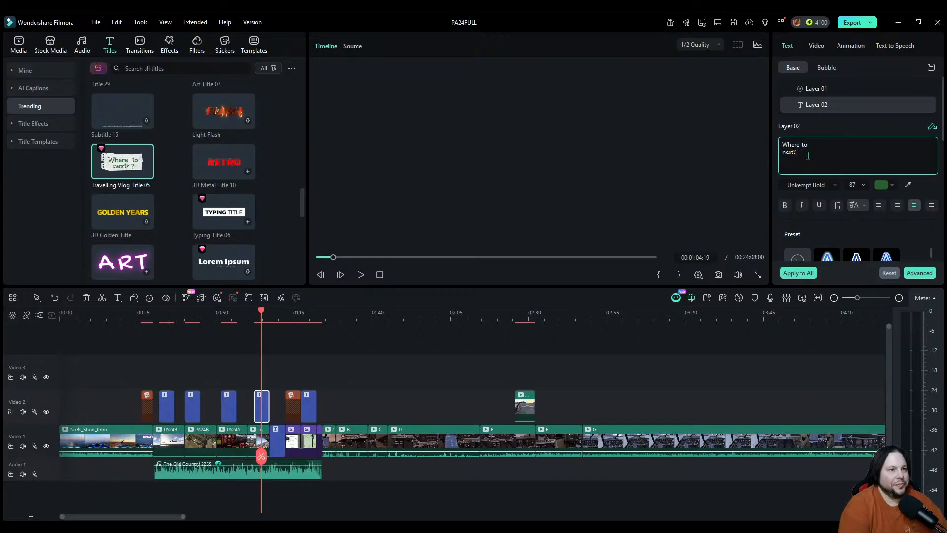
key(BackSpace)
key(BackSpace)
key(BackSpace)
key(BackSpace)
key(BackSpace)
key(BackSpace)
key(BackSpace)
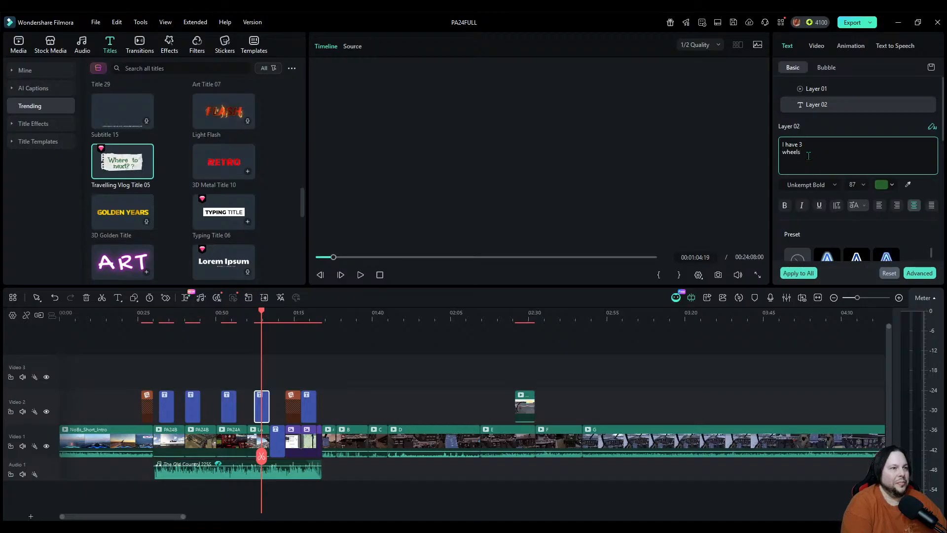
text(~)
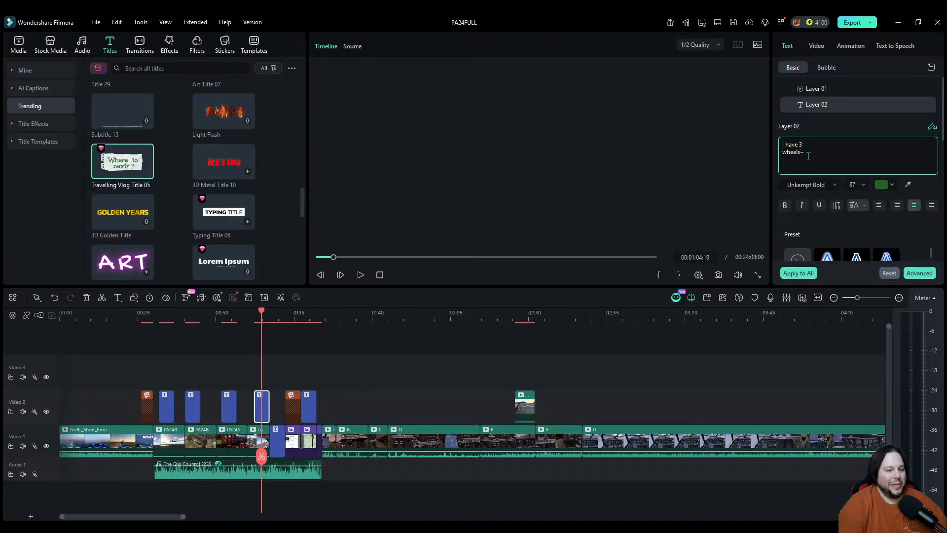
key(BackSpace)
text(!)
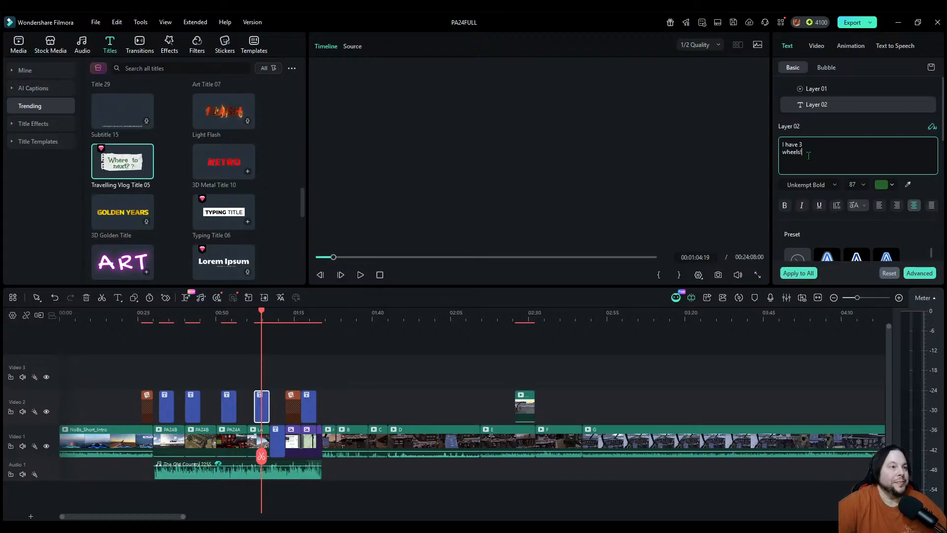
Step: Scale the Travelling Vlog title's background layer to 49.25% and its text to size 72, repositioning both in the frame
drag(614, 121, 553, 155)
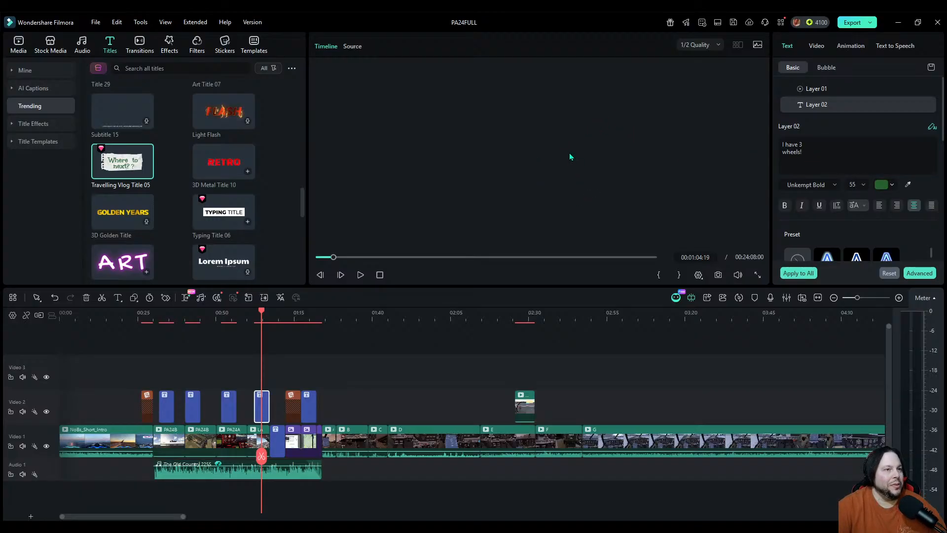
click(623, 110)
drag(654, 97, 620, 121)
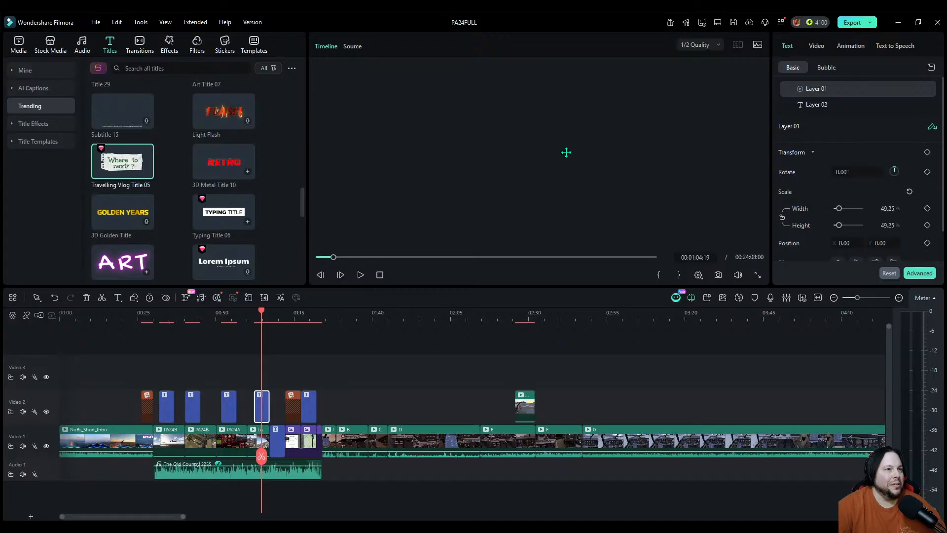
drag(566, 153, 647, 207)
click(591, 210)
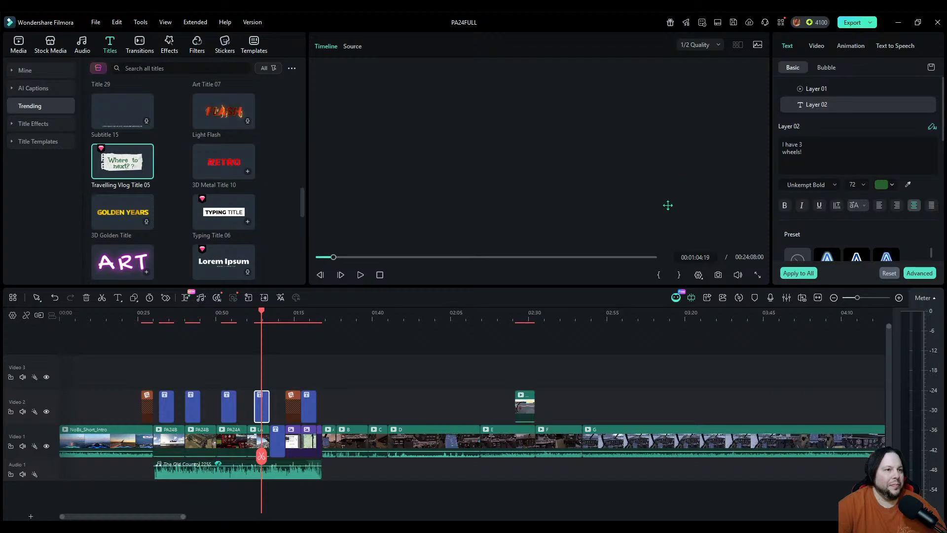
Step: Play through the rest of the opening and move the Pinnacle Performance title on Video 1 from after the LA clip to right after the intro
key(space)
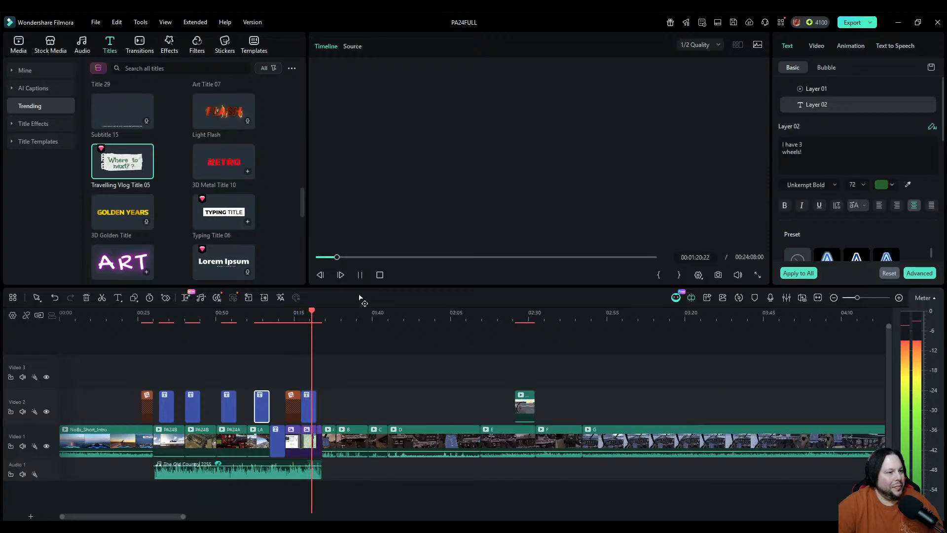
key(space)
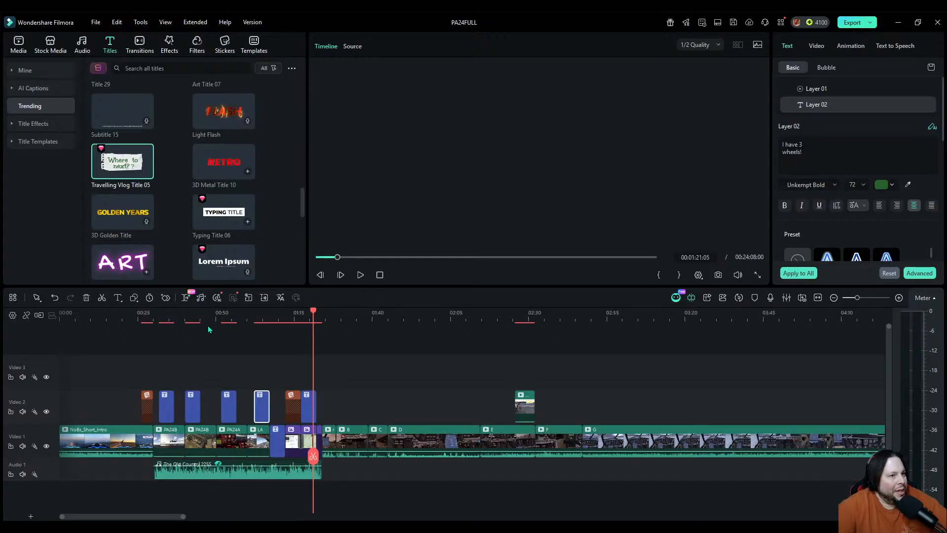
drag(313, 456, 155, 431)
click(276, 440)
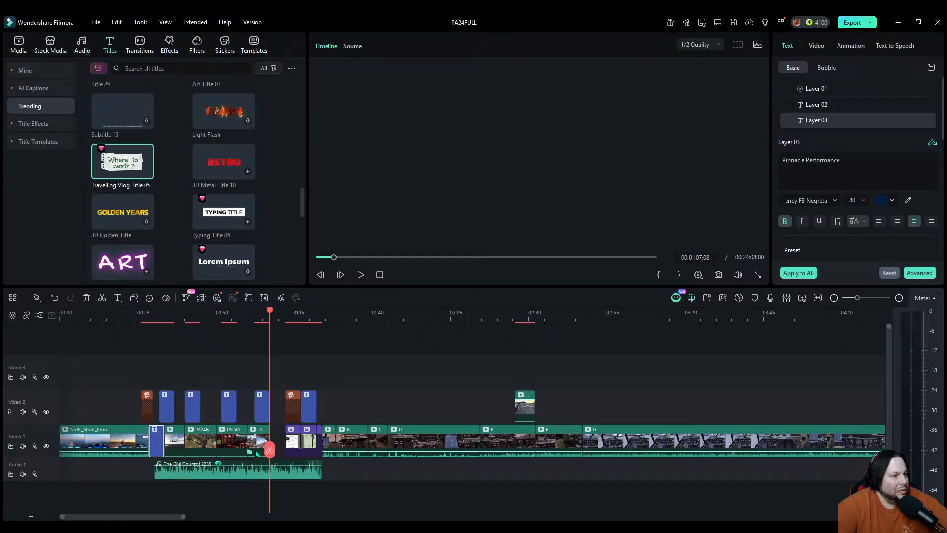
Step: Shift the PA24B, PA24A and LA clips to close the gap after them, and extend the Pinnacle Performance title to meet the first PA24B clip
drag(270, 452, 197, 444)
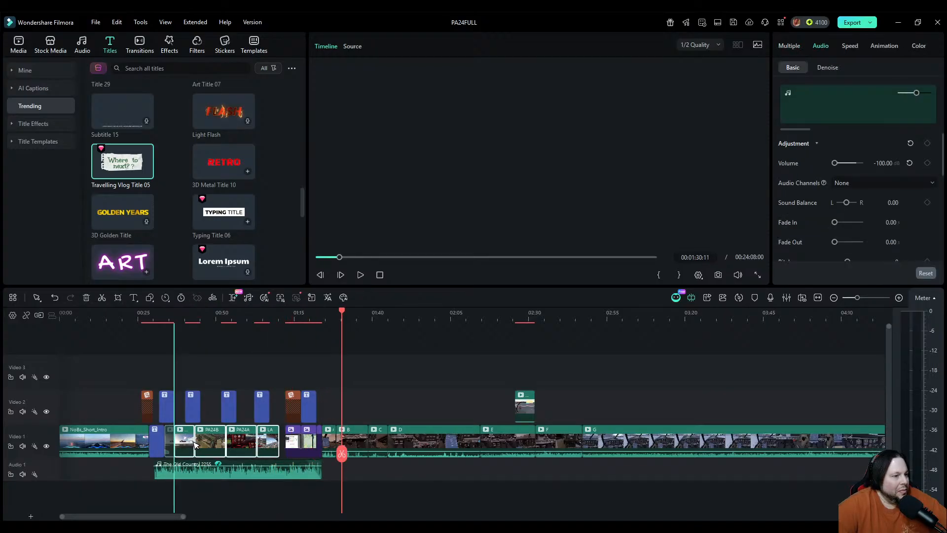
click(159, 444)
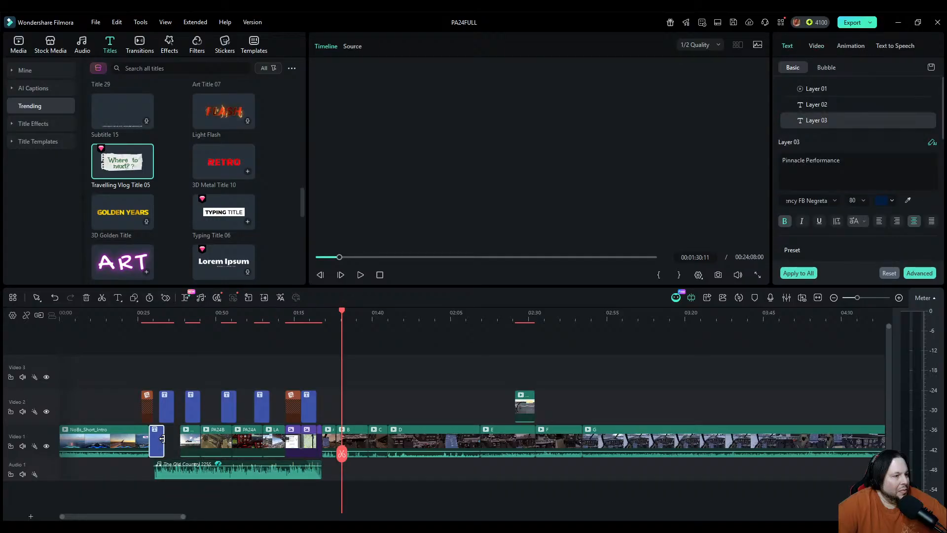
drag(164, 438, 207, 443)
drag(341, 454, 143, 453)
key(space)
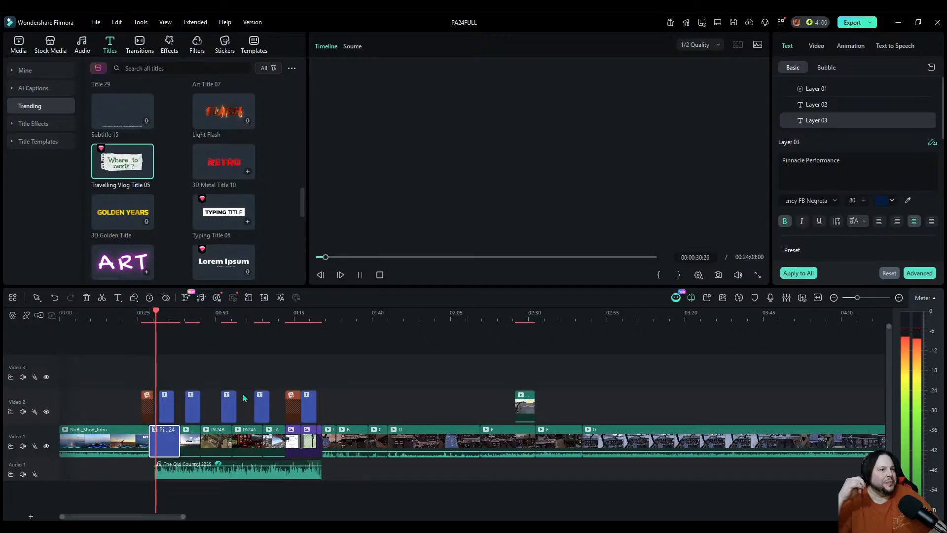
Step: Shift The Old Country 225S music on Audio 1 earlier to start with the Pinnacle Performance title and check where it ends
key(space)
mouse_move(157, 455)
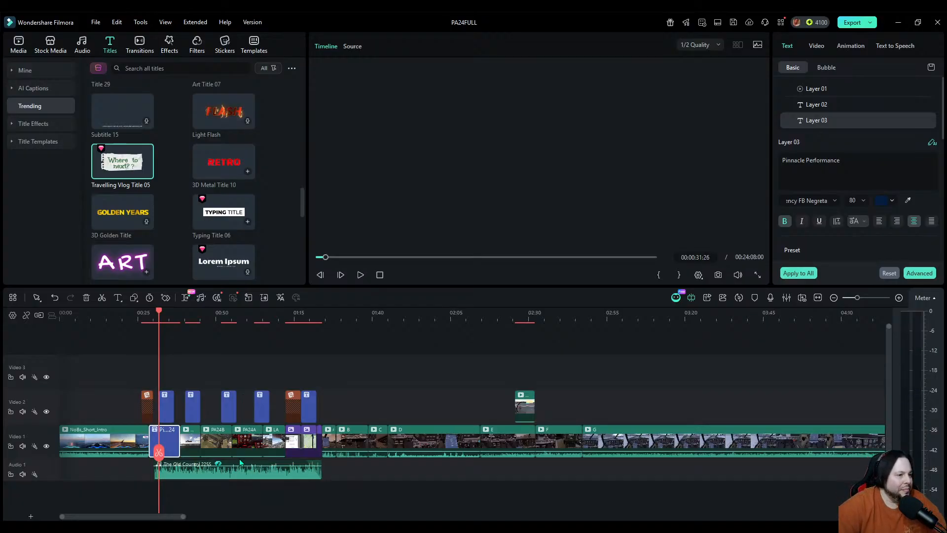
drag(156, 455, 181, 465)
click(179, 473)
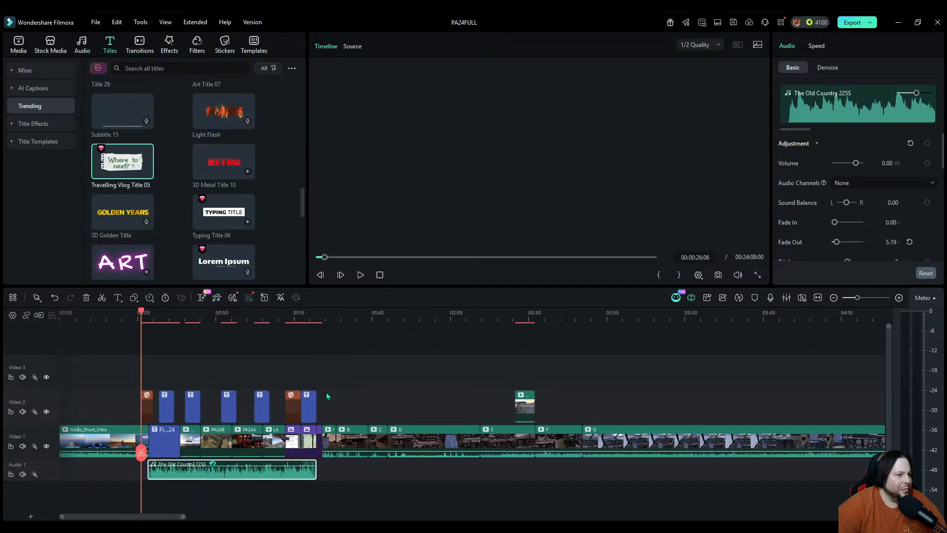
click(323, 314)
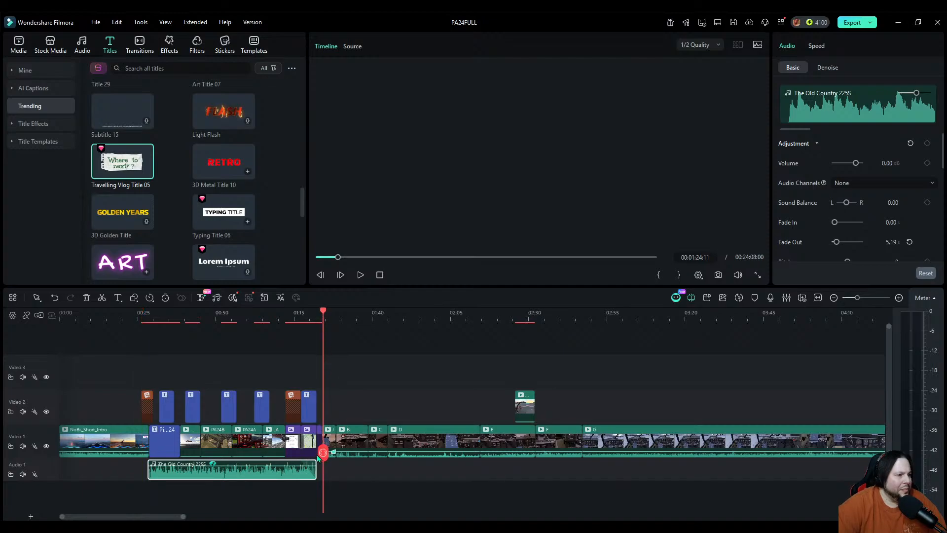
click(899, 297)
click(898, 297)
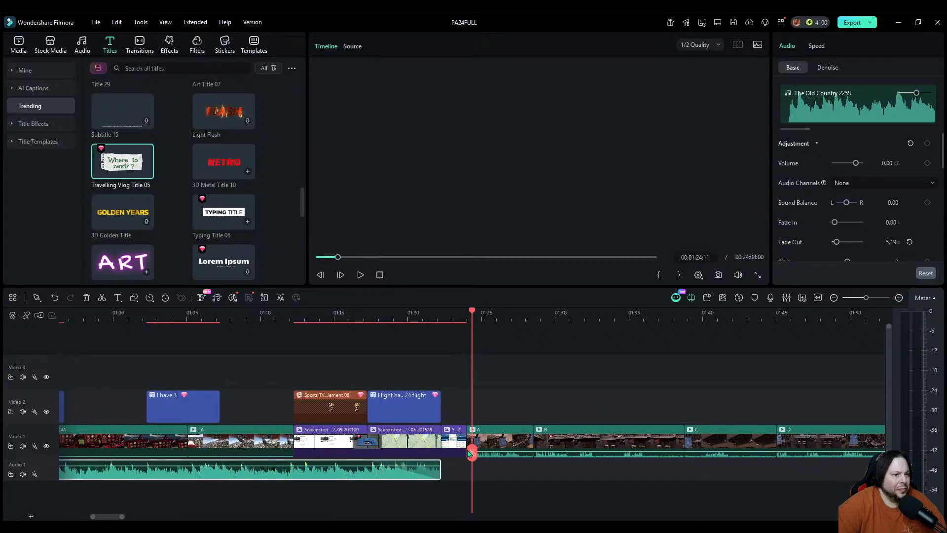
drag(469, 453, 442, 457)
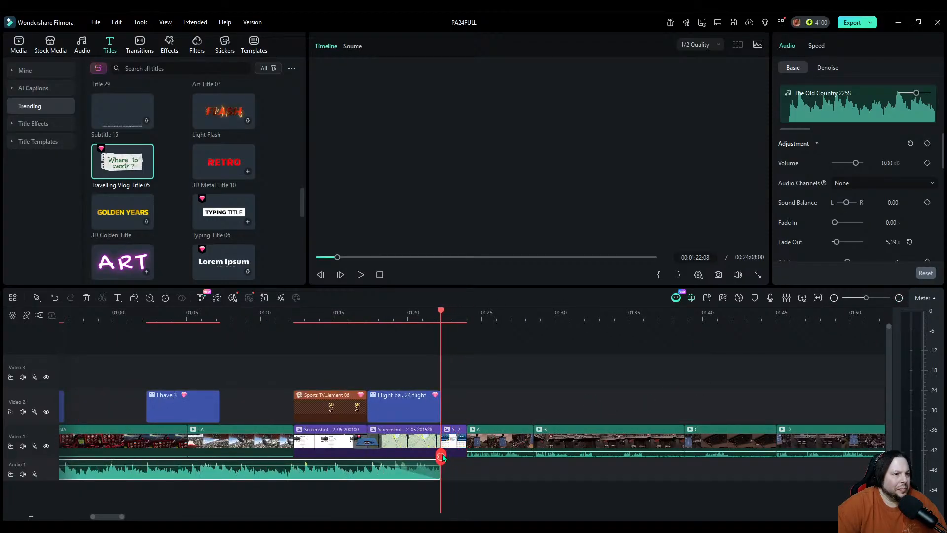
click(833, 298)
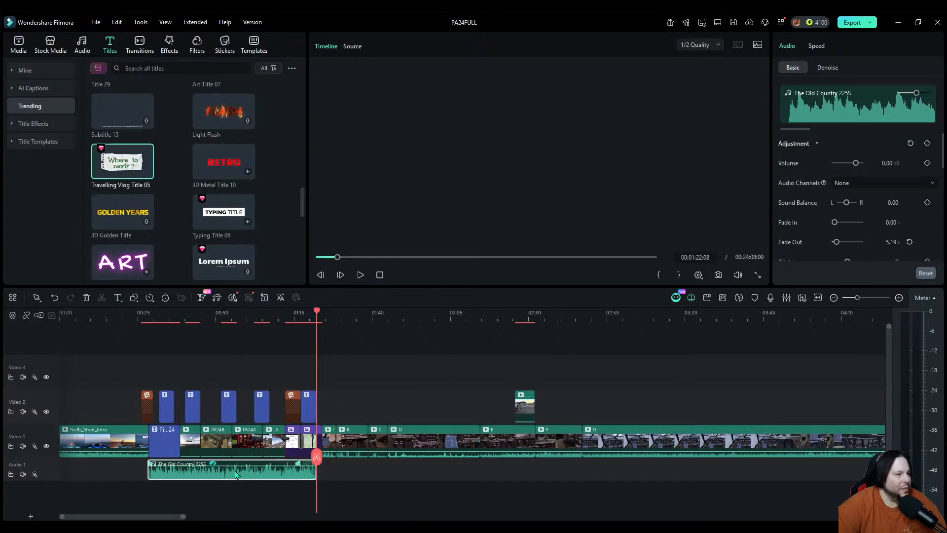
Step: Delete the trimmed music clip and add a fresh The Old Country 225S from the audio favorites at the Pinnacle Performance title's start
click(86, 297)
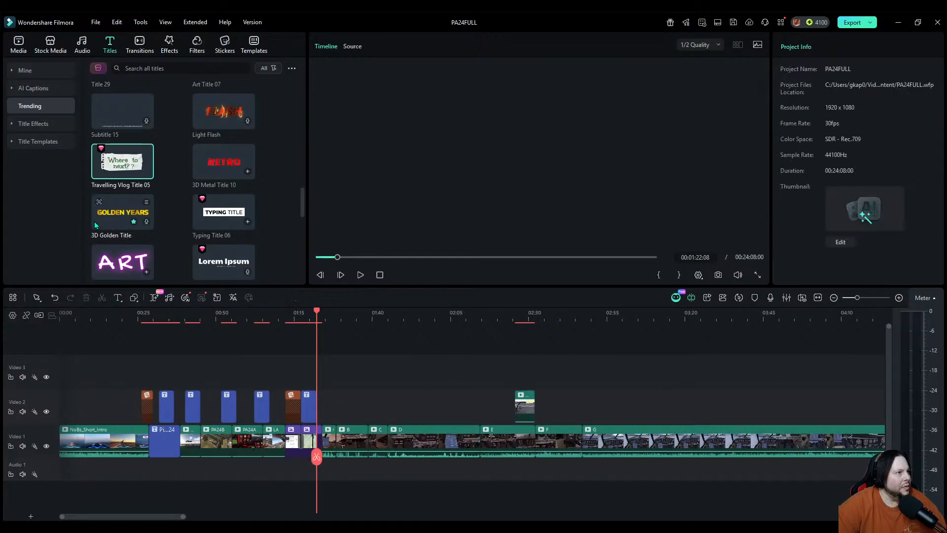
click(82, 43)
drag(147, 148, 151, 444)
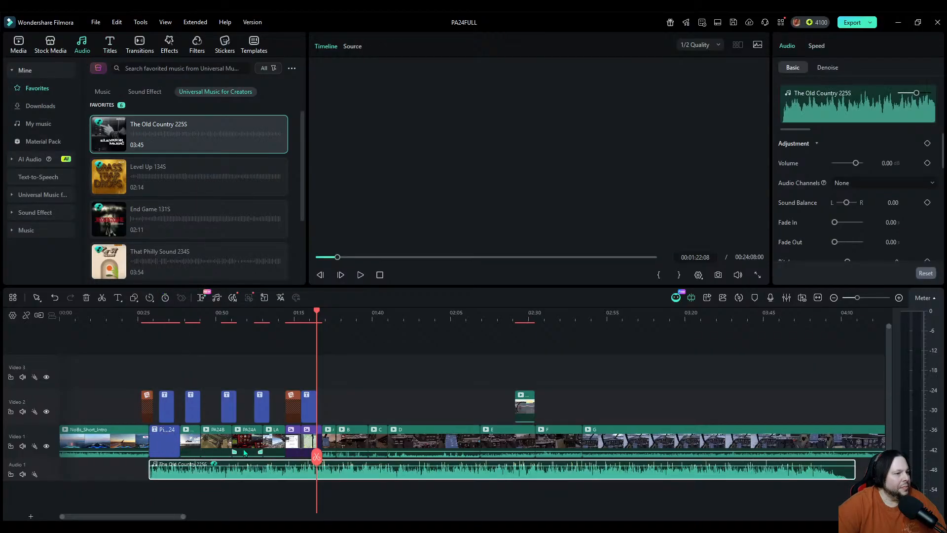
Step: Split the music at 00:01:24:00, where clip A begins, and delete the remainder
mouse_move(316, 457)
mouse_down()
mouse_move(306, 458)
mouse_move(322, 458)
mouse_up()
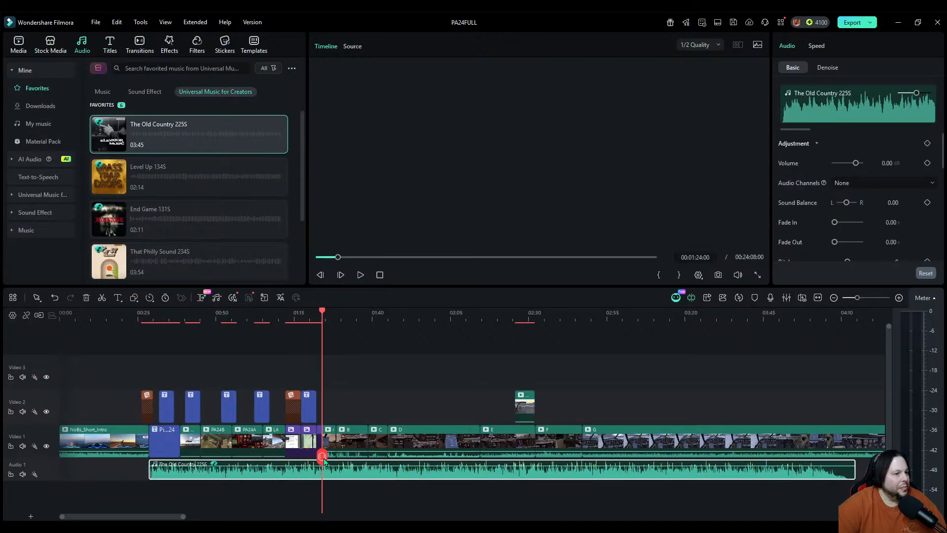
click(322, 456)
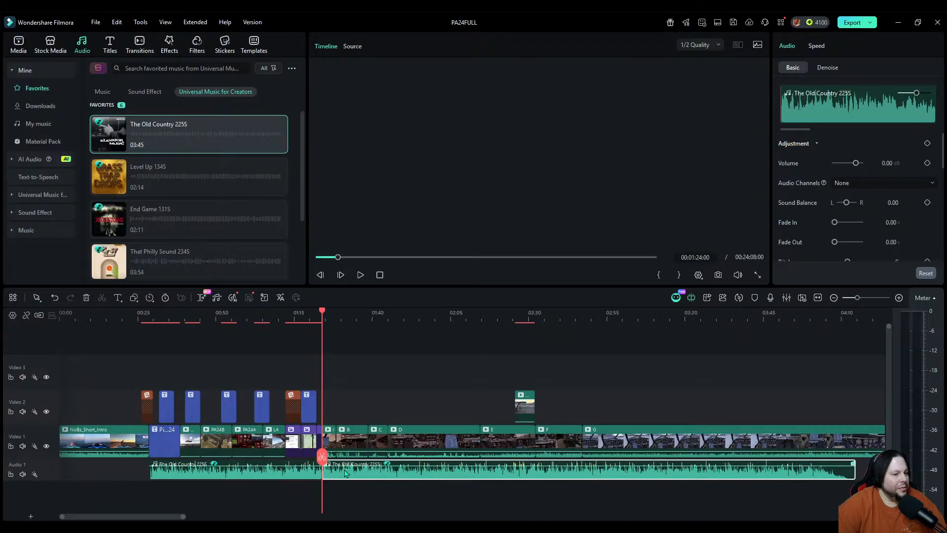
key(Delete)
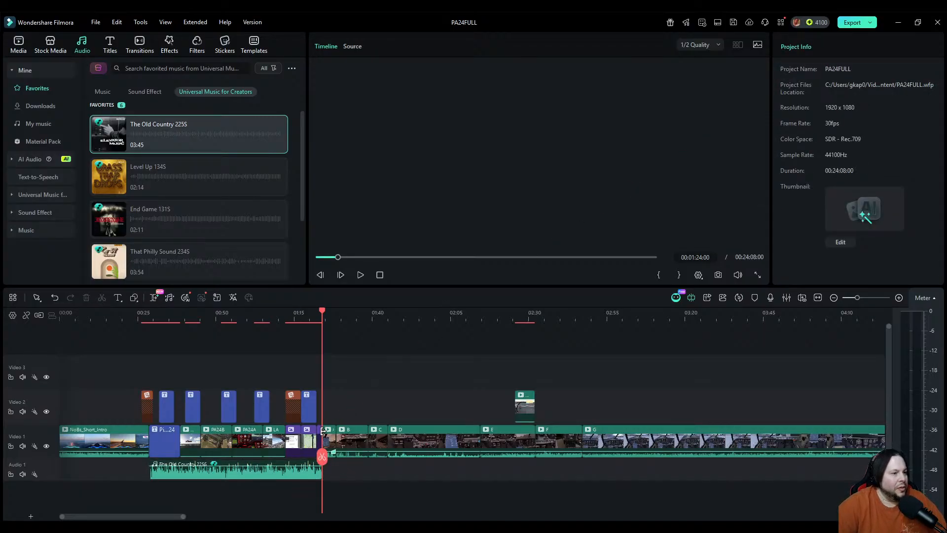
Step: Auto-normalize the music clip to -14 LUFS and give it a 6.39 s fade-out
click(294, 474)
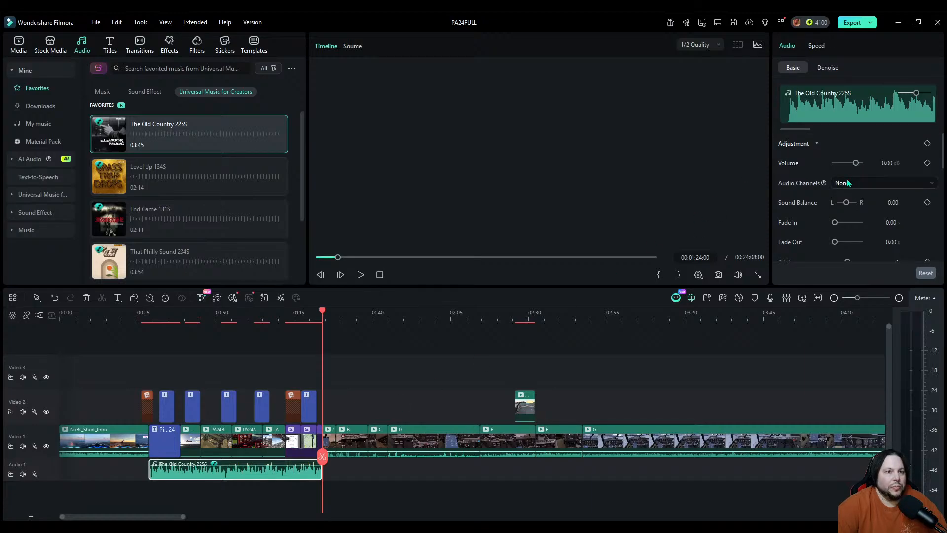
scroll(843, 182, down, 1)
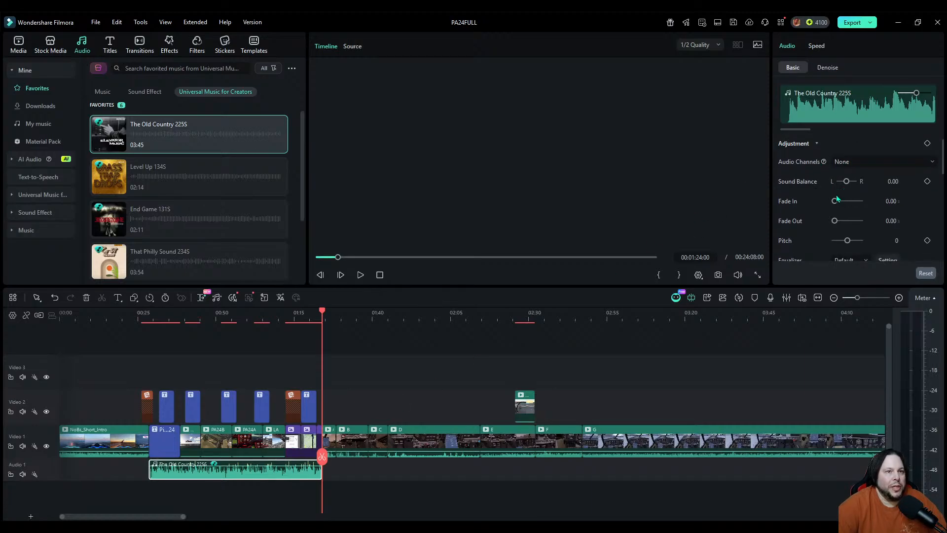
scroll(830, 197, down, 5)
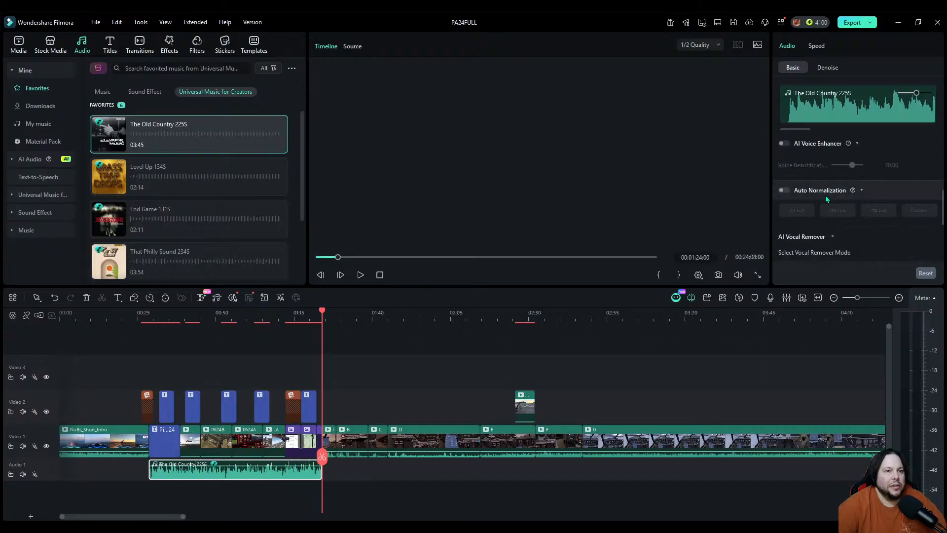
click(785, 189)
click(878, 211)
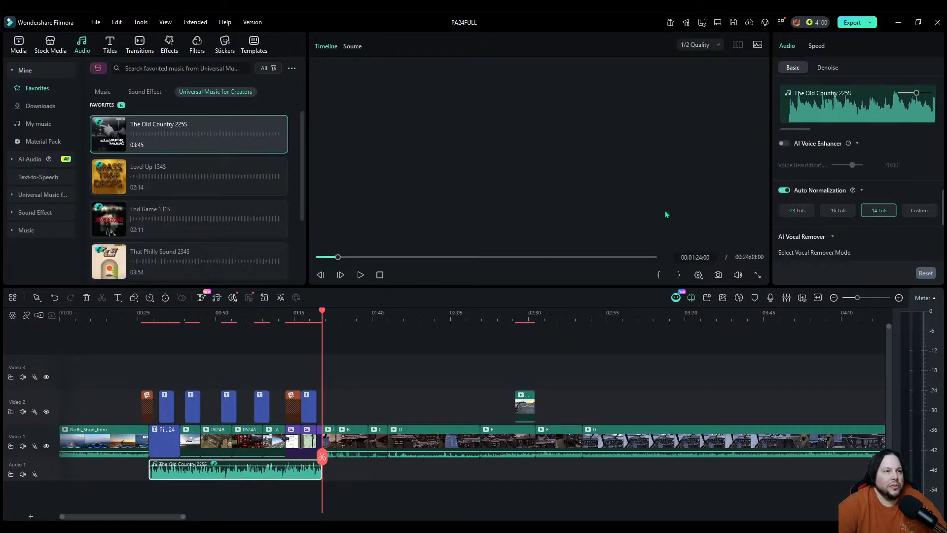
scroll(808, 203, up, 5)
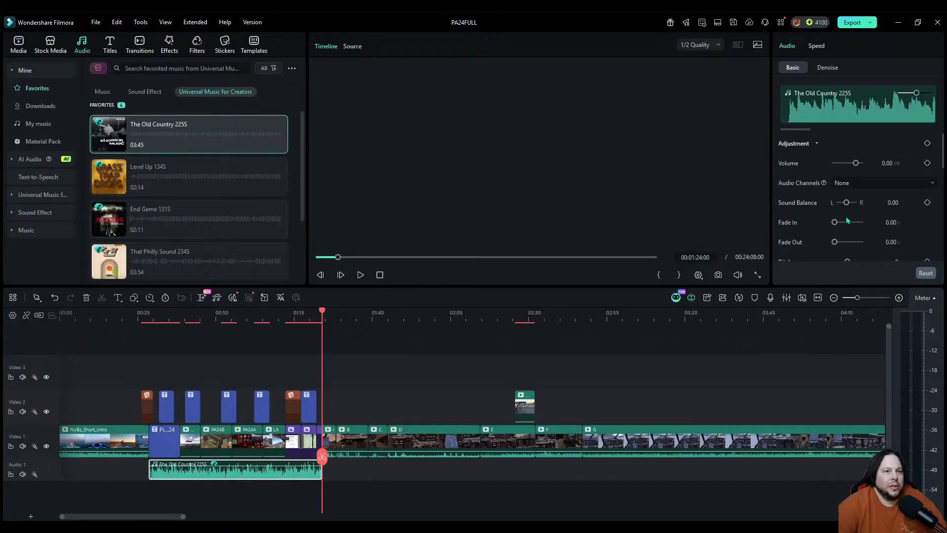
drag(834, 241, 838, 243)
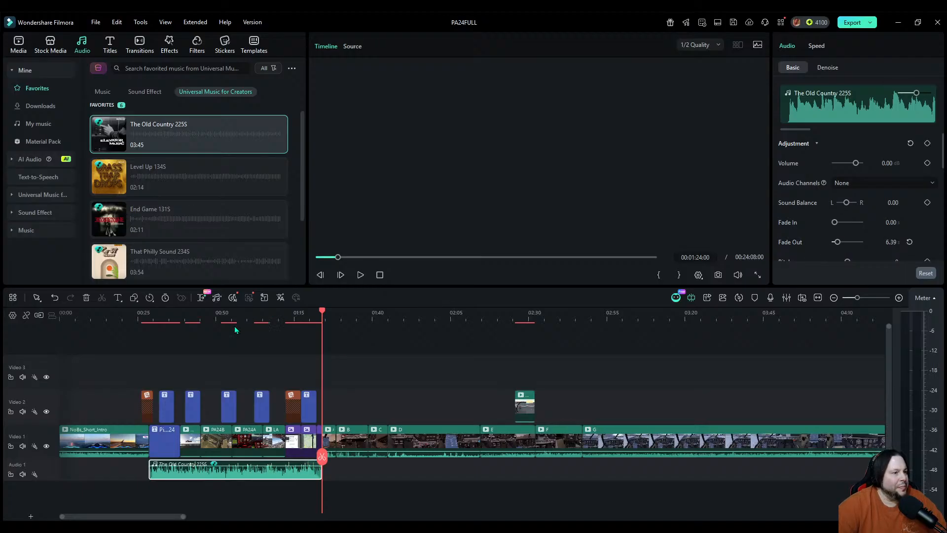
Step: Split the Social Media Subscription Element 18 on Video 2 at 00:00:28:19, where the intro ends, and delete its second part
click(147, 319)
key(space)
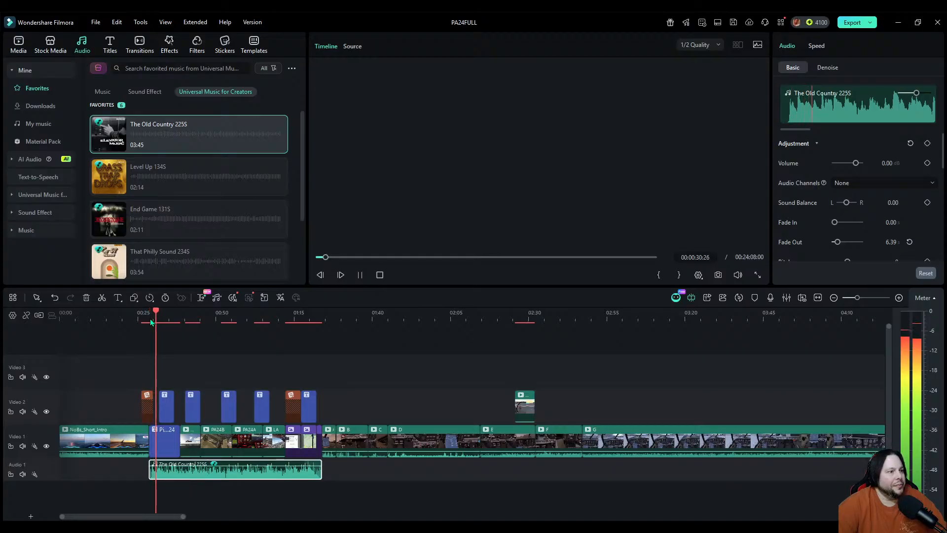
key(space)
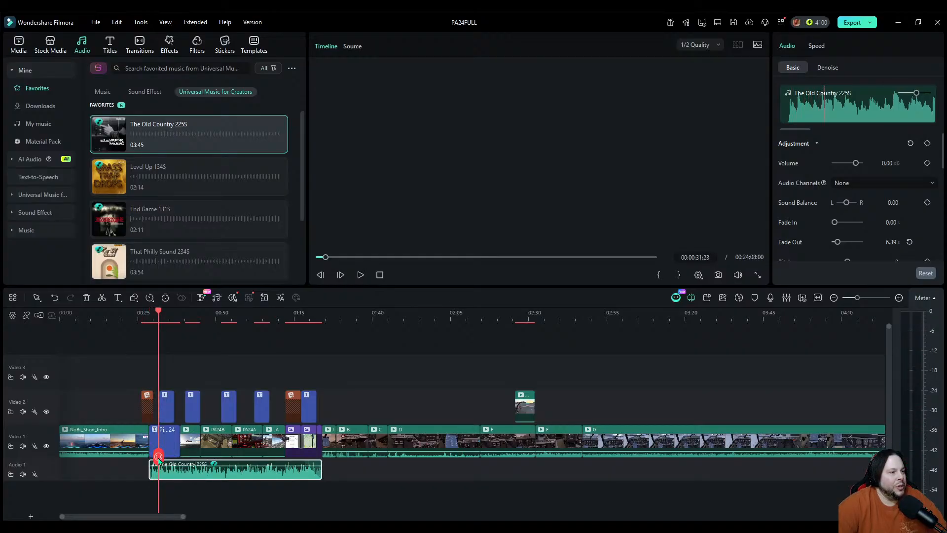
drag(158, 457, 148, 460)
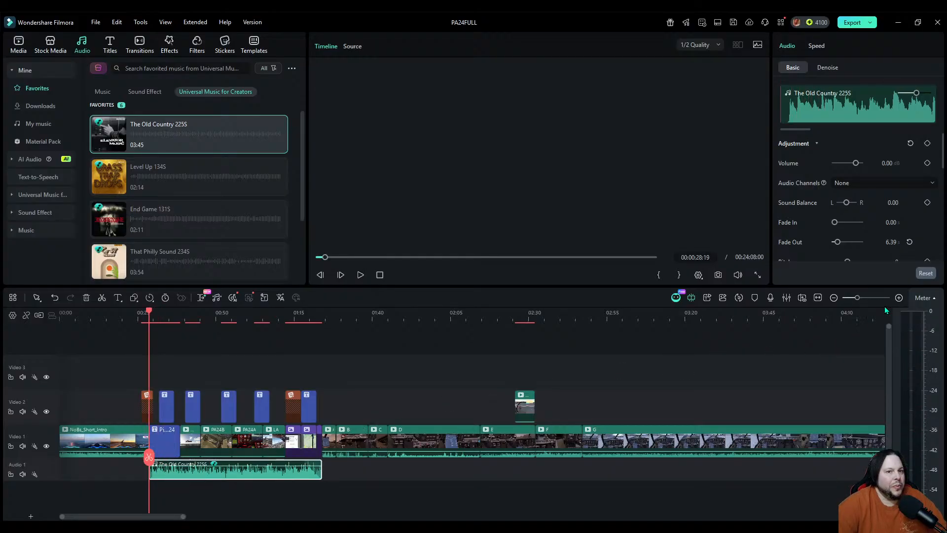
click(899, 297)
click(898, 298)
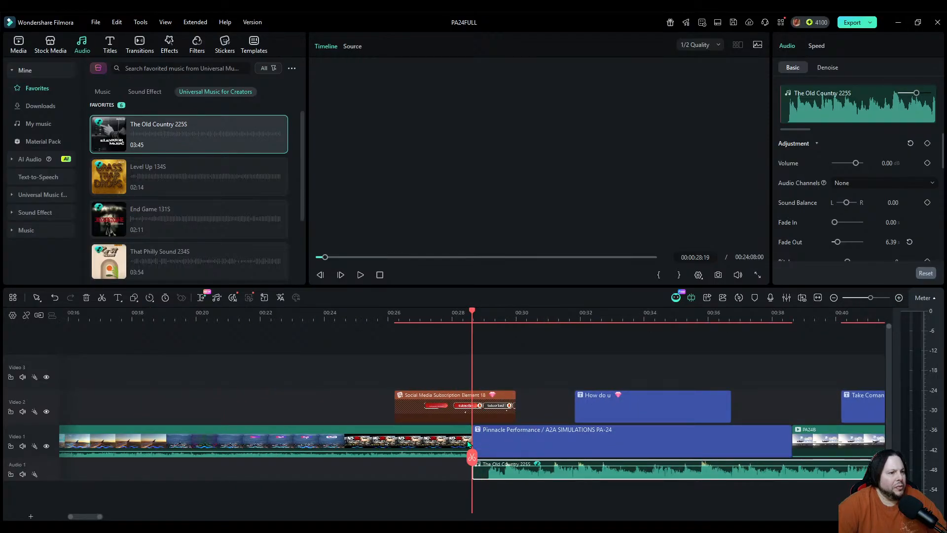
click(466, 405)
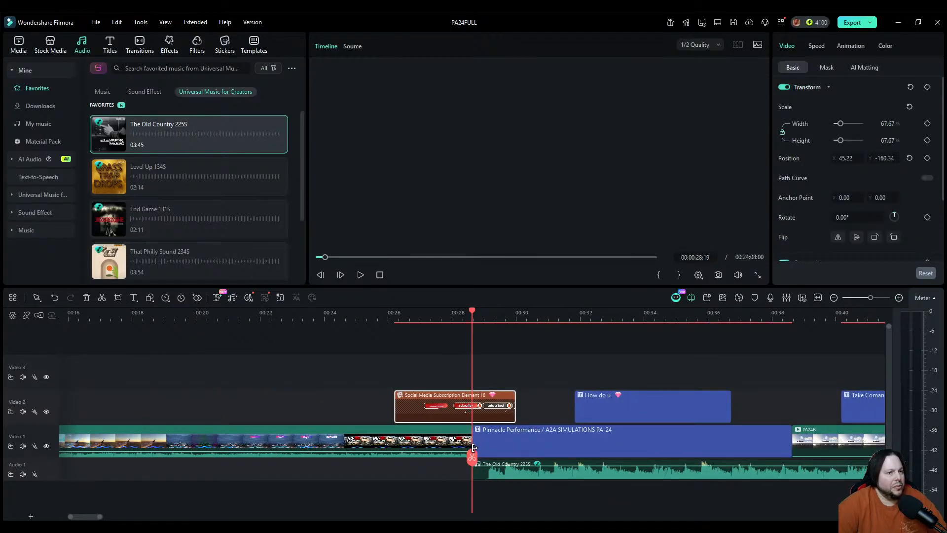
click(472, 457)
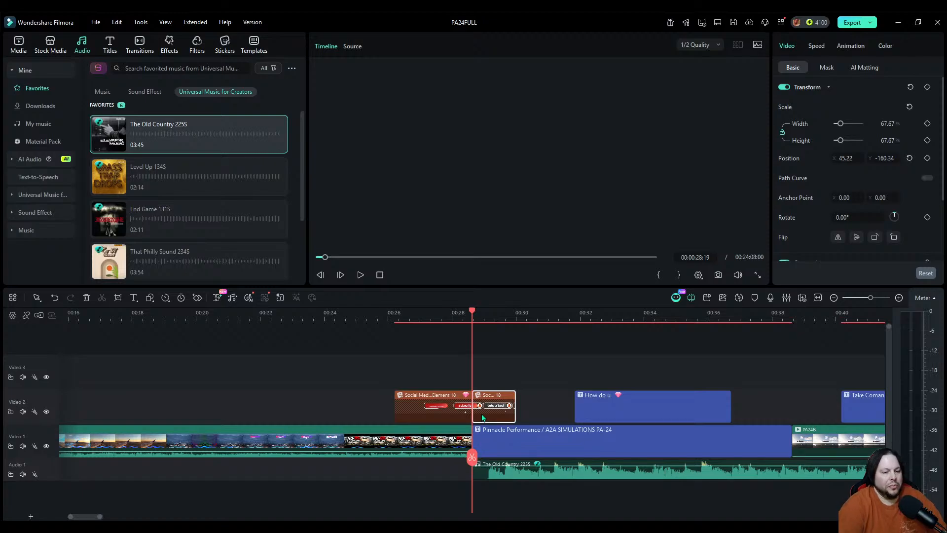
key(Delete)
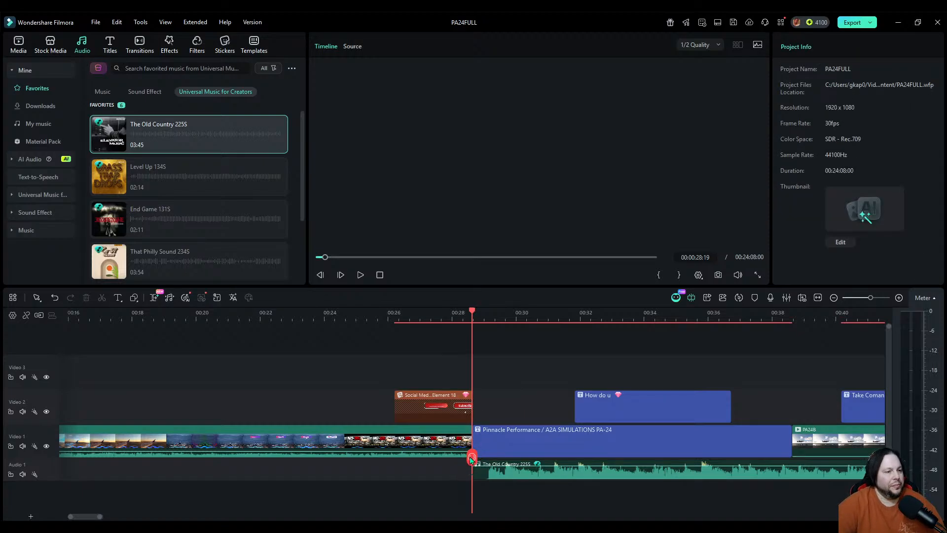
Step: Move the "Take Comanche of the Sky" title over the second PA24B clip and start "How do u PA-24?" at 00:00:39:15 over the first
drag(471, 460, 454, 460)
scroll(452, 457, down, 10)
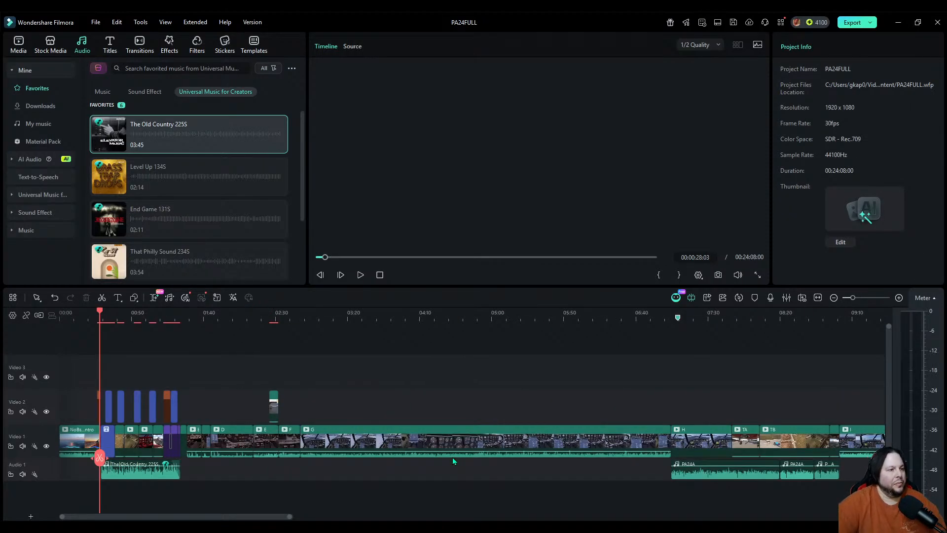
click(360, 275)
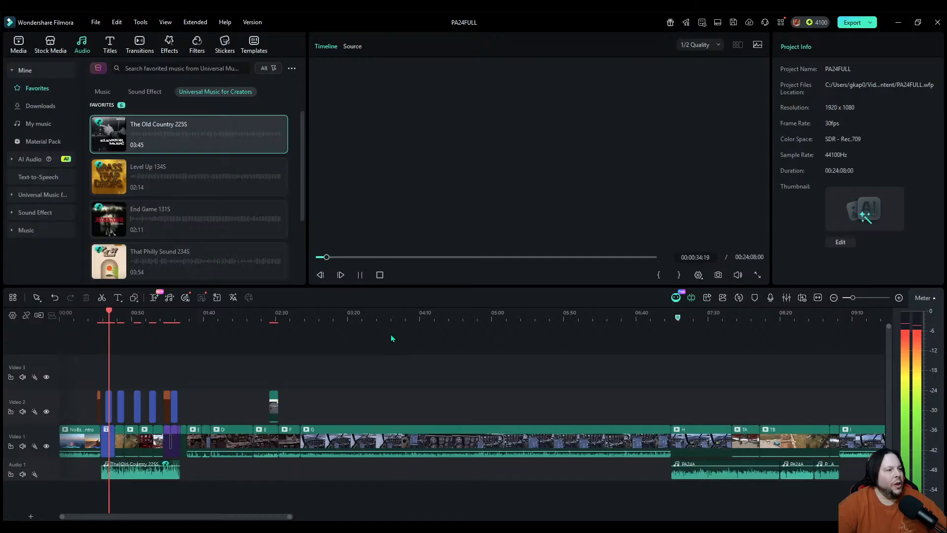
click(899, 298)
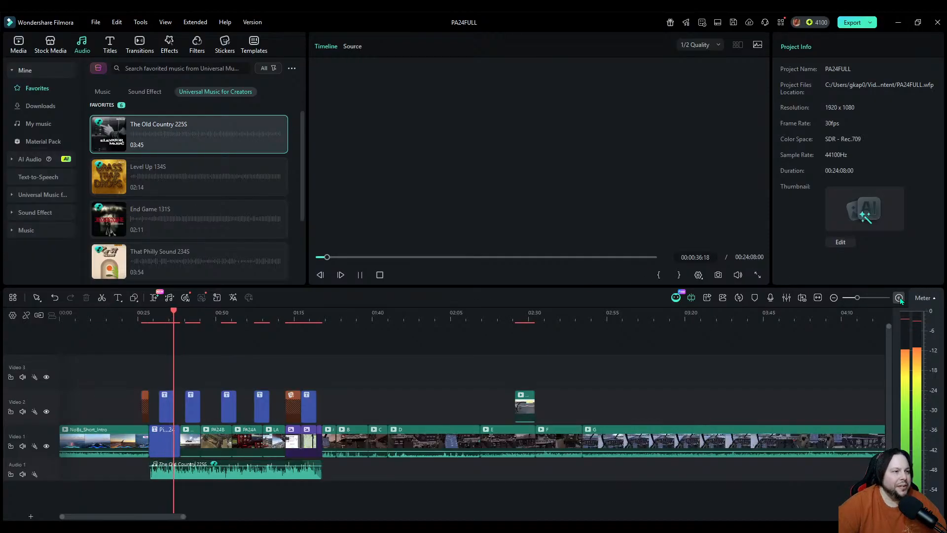
click(899, 297)
key(space)
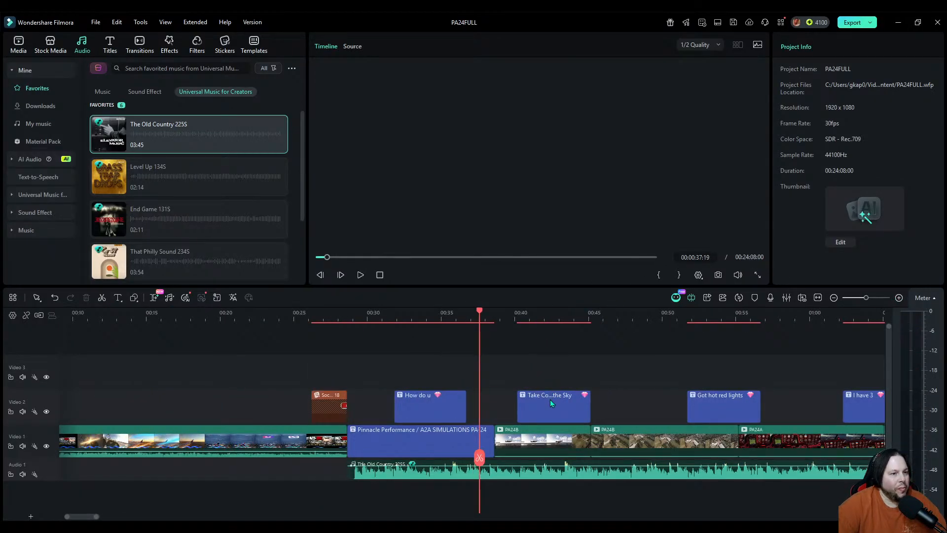
drag(551, 403, 635, 403)
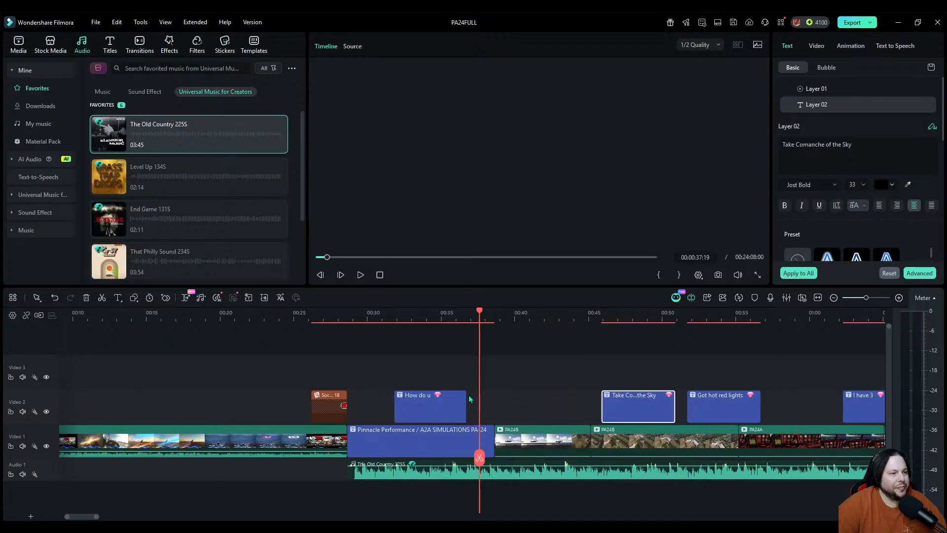
drag(432, 403, 556, 403)
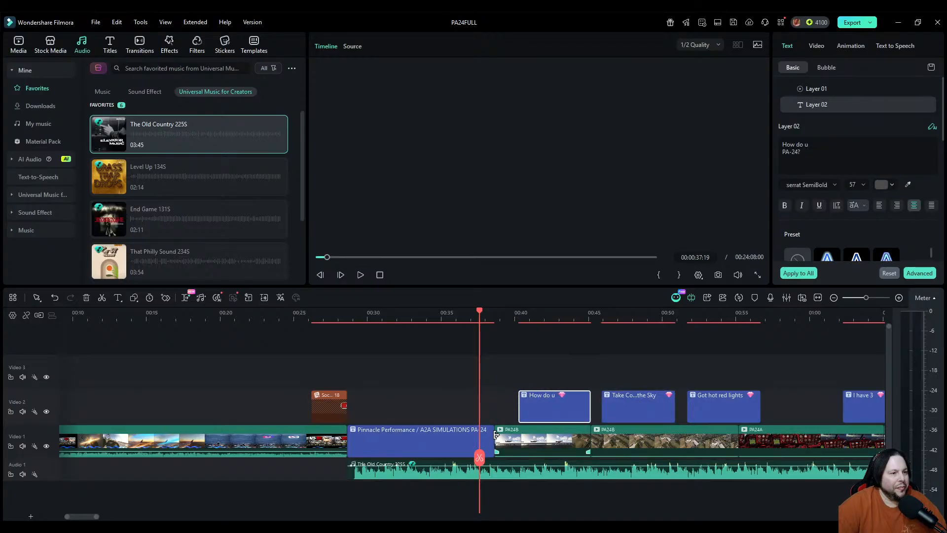
drag(479, 463, 507, 458)
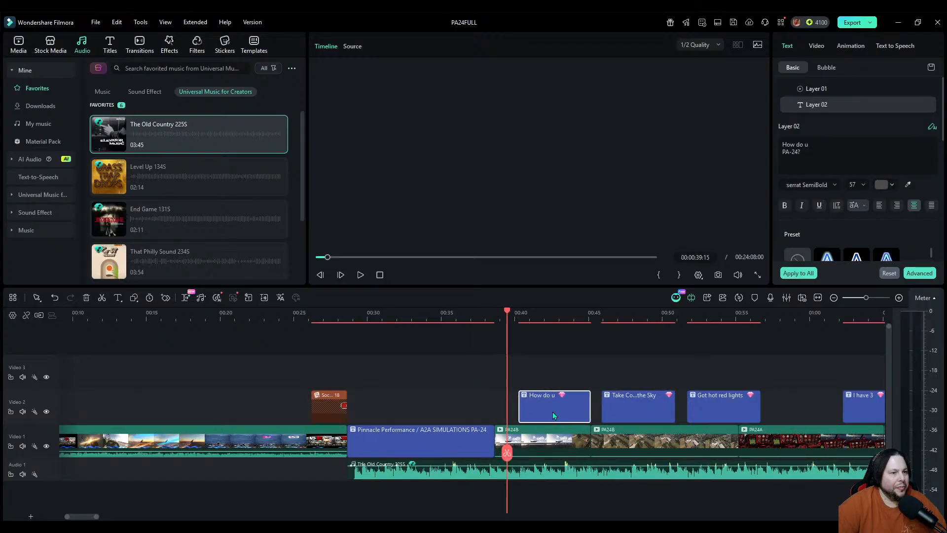
drag(553, 415, 542, 415)
Step: Move the "Got hot red lights" title over the PA24A clip and "I have 3 wheels!" over the LA clip, and review the opening
drag(507, 453, 701, 452)
drag(725, 412, 789, 419)
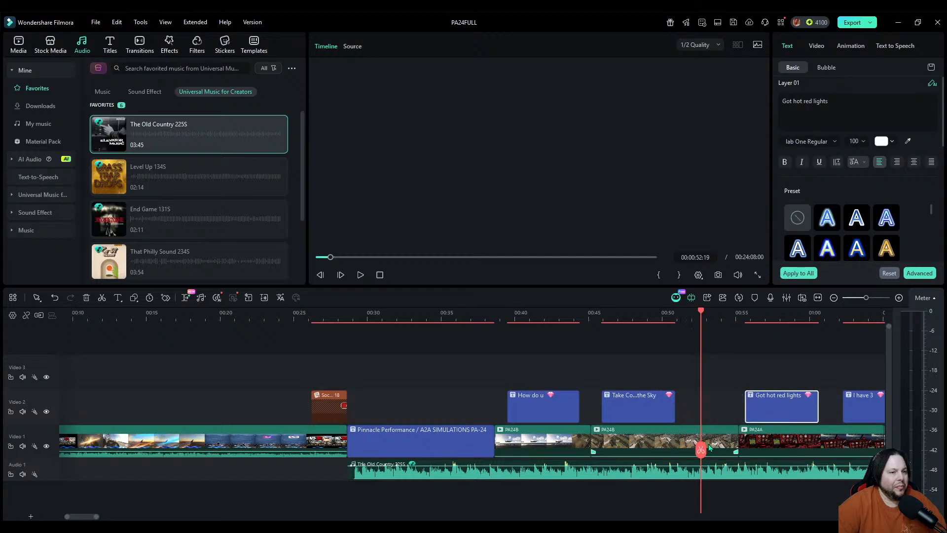
drag(728, 446, 830, 453)
drag(717, 404, 789, 412)
drag(828, 450, 422, 443)
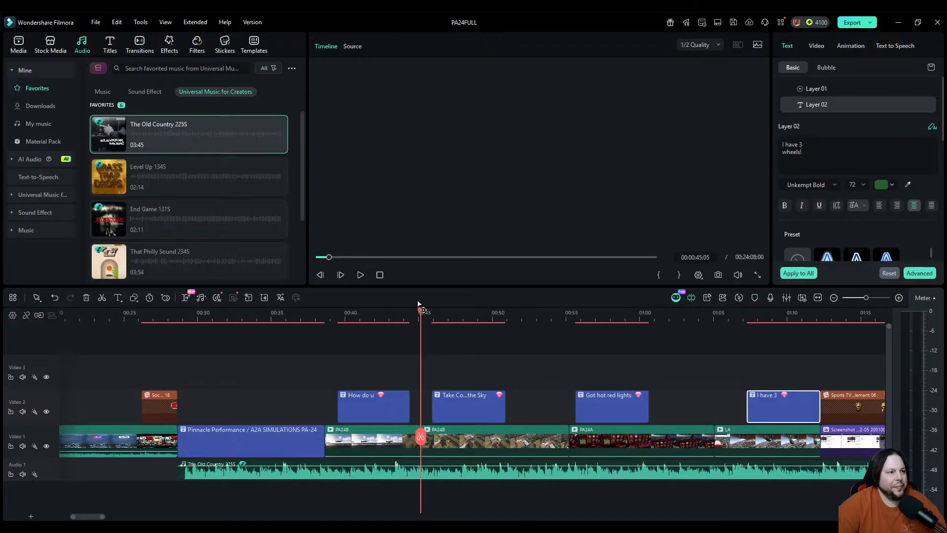
click(817, 298)
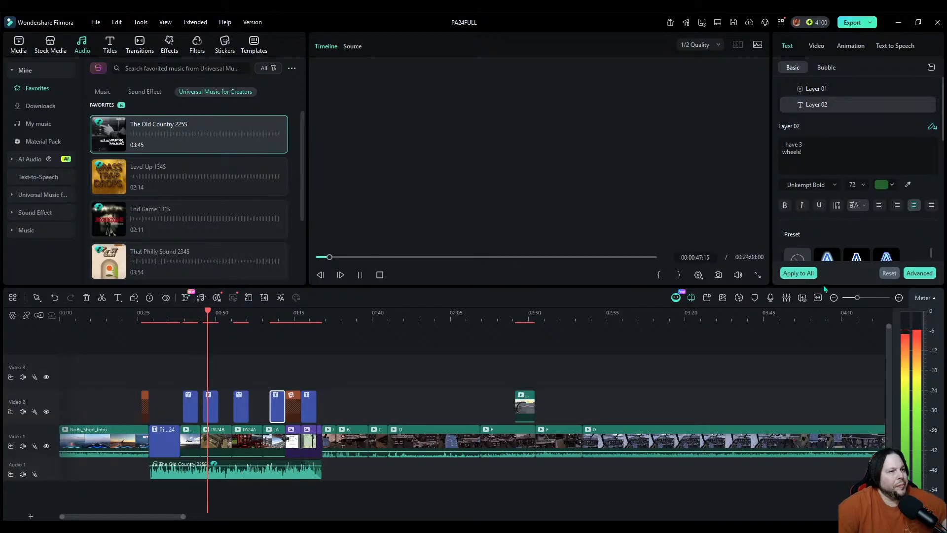
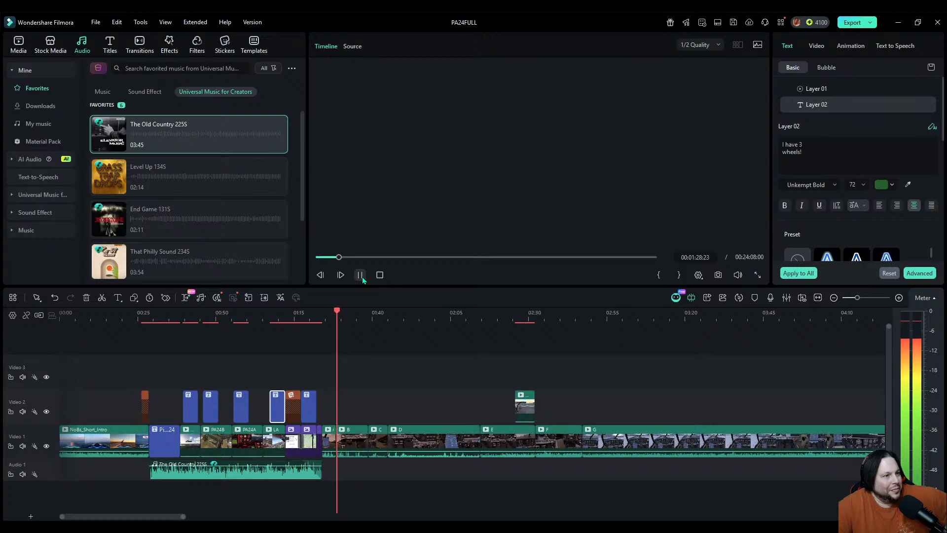
Step: Try the trending Dark Cyber Scan effect on Video 3 across the cut from PA24B to PA24A, preview it and remove it
click(361, 276)
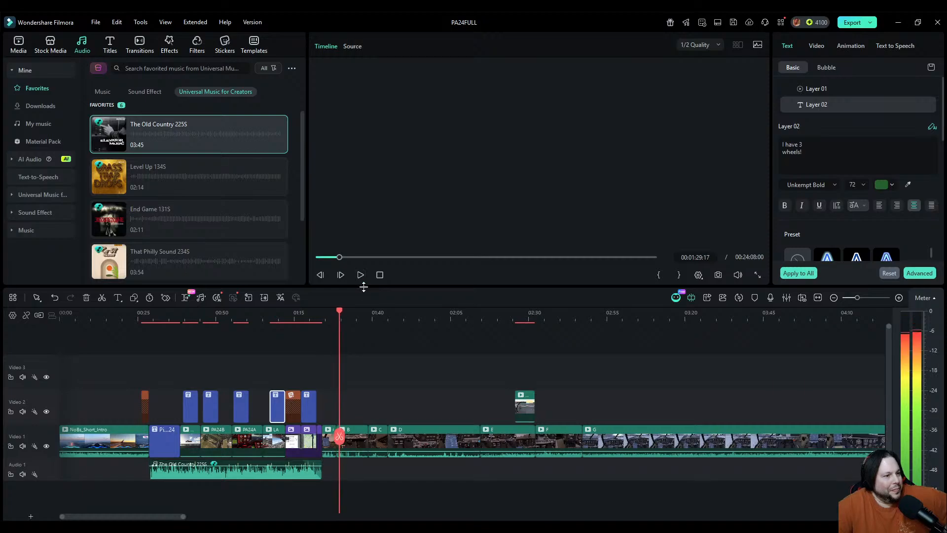
click(899, 297)
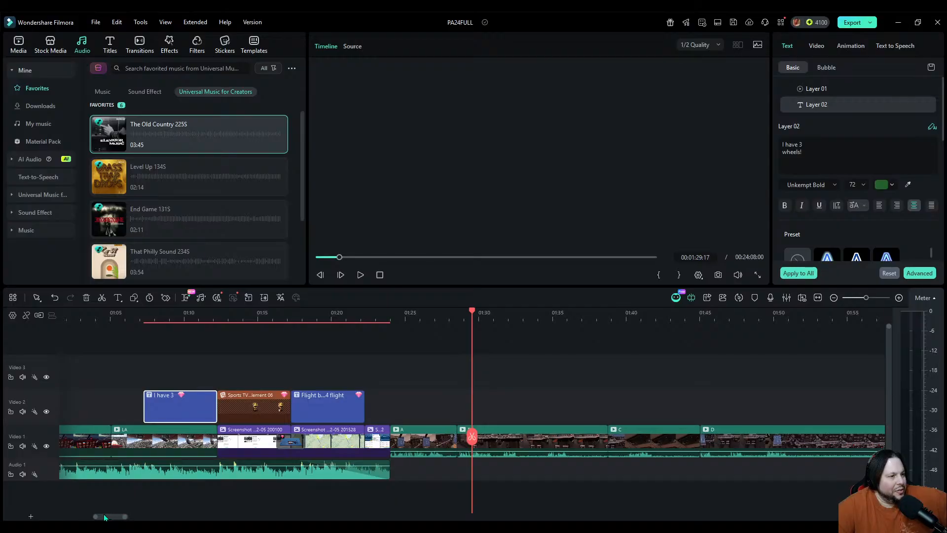
drag(472, 438, 300, 454)
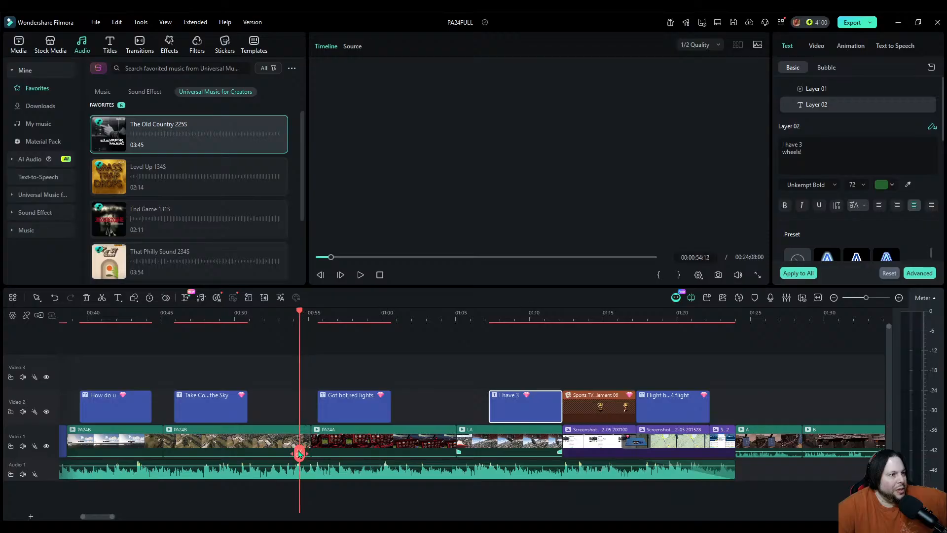
click(169, 45)
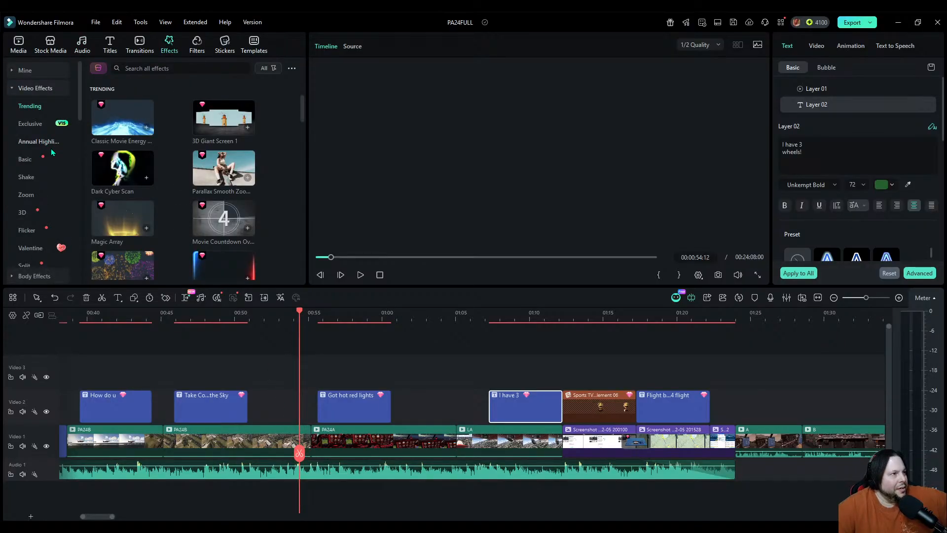
click(30, 124)
click(30, 106)
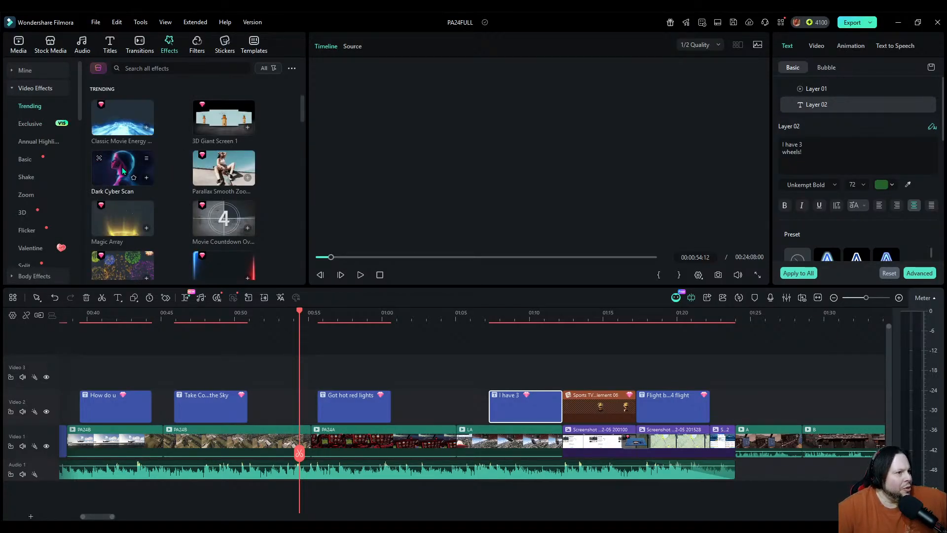
drag(122, 171, 280, 380)
drag(299, 450, 271, 450)
key(space)
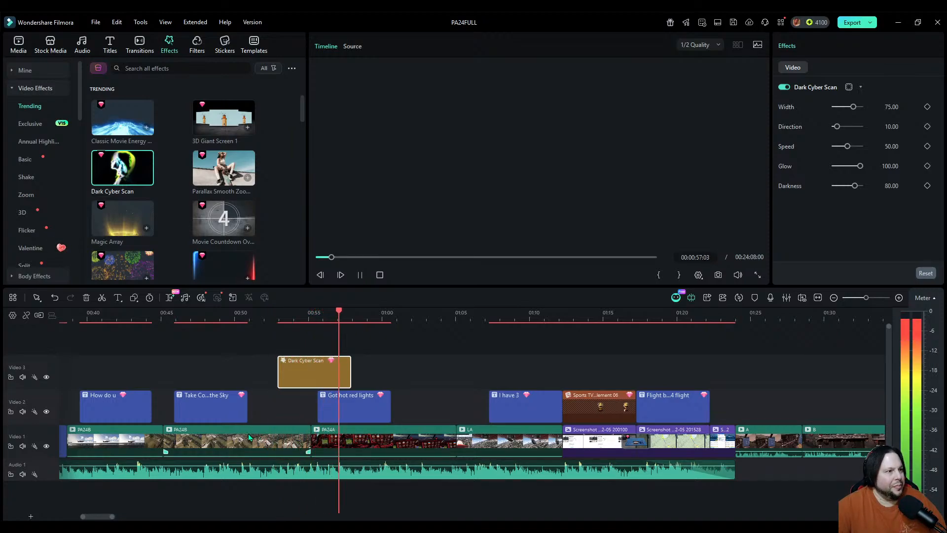
key(space)
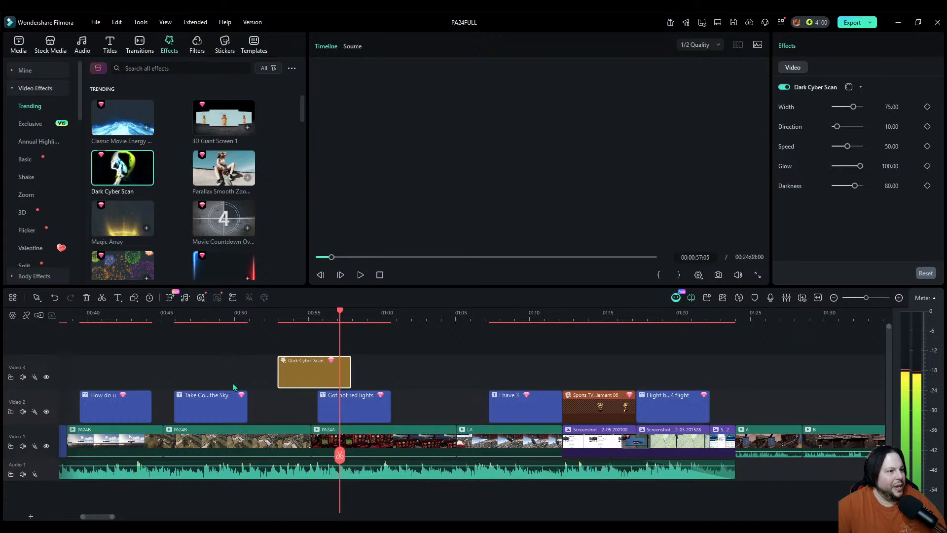
click(87, 298)
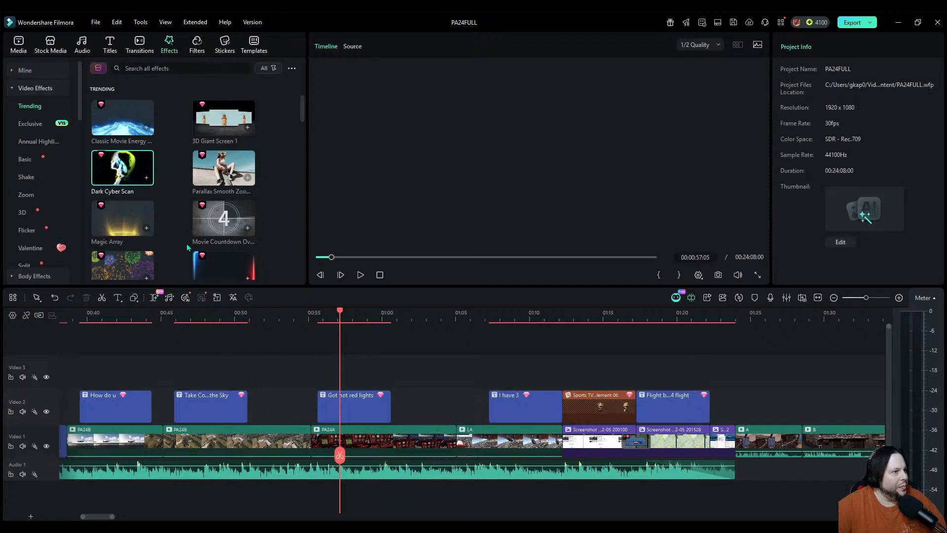
Step: Add the Slow Zoom effect on Video 3 at about 00:00:52, over the end of the second PA24B clip, and preview it
scroll(187, 244, down, 6)
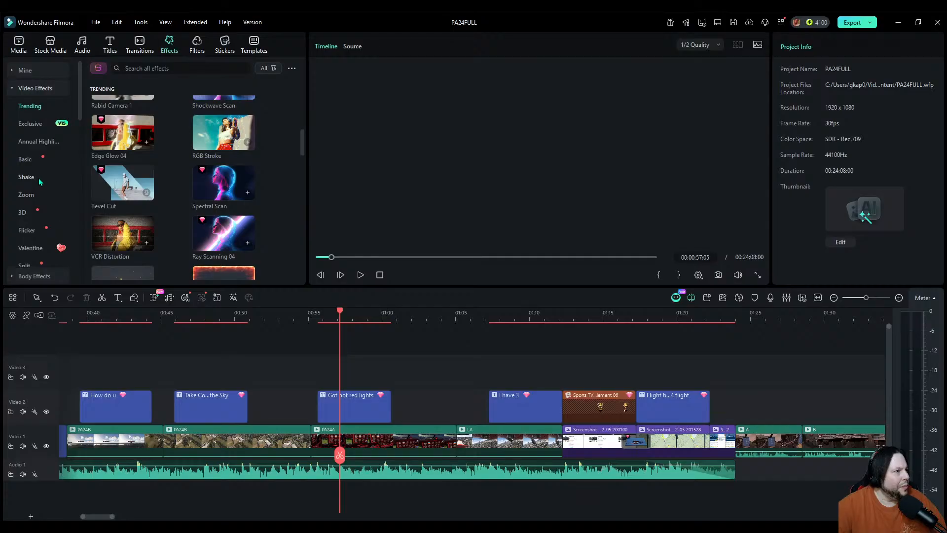
click(39, 195)
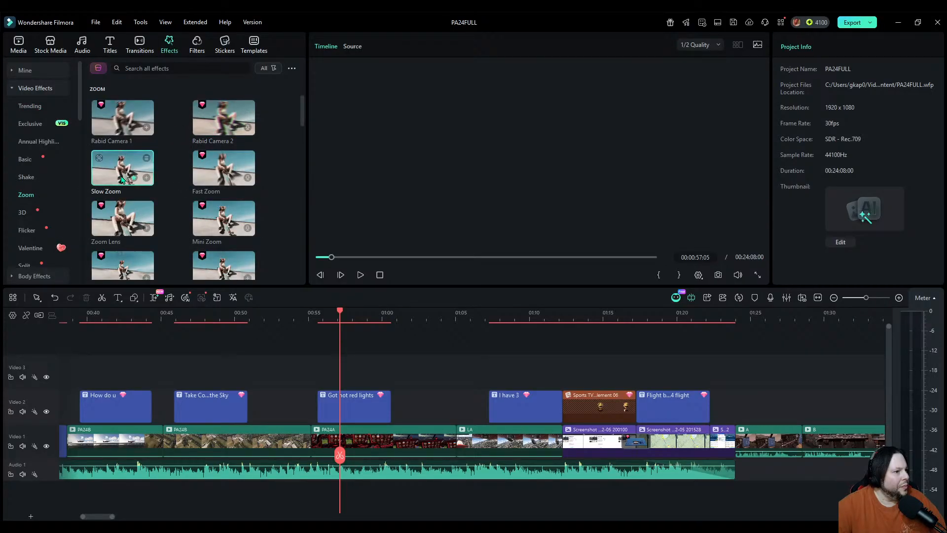
drag(122, 179, 269, 365)
drag(341, 449, 257, 451)
key(space)
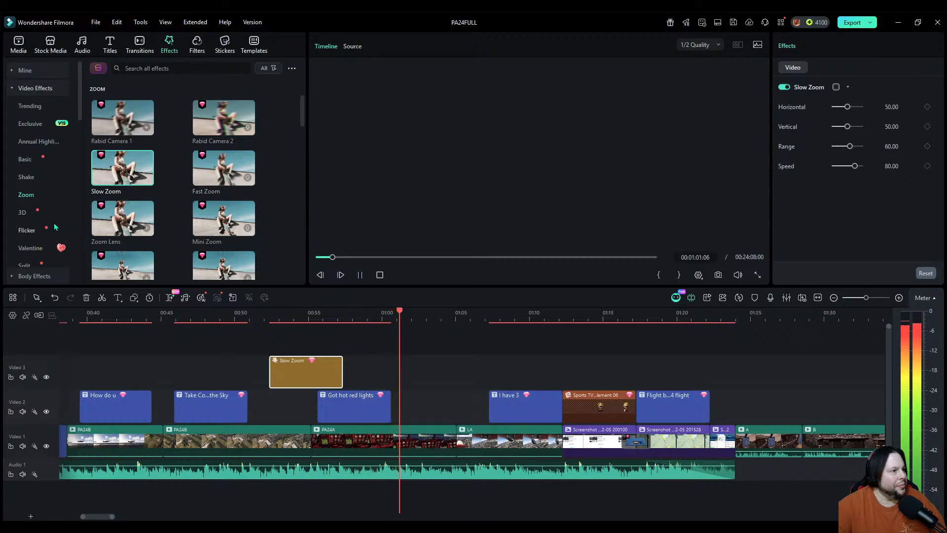
scroll(44, 231, down, 3)
key(space)
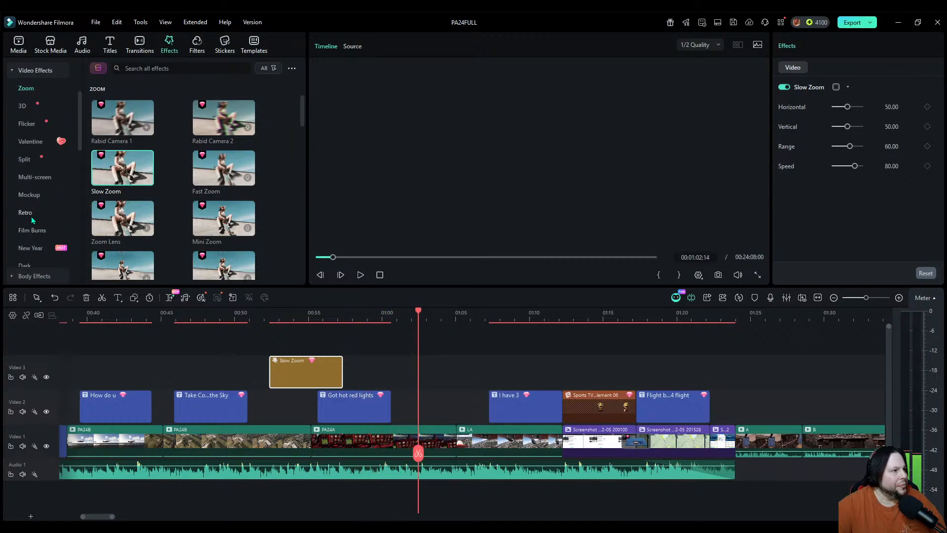
Step: Try the retro Roll Film Template Overlay 01 effect on Video 3 at 00:01:02:14, preview it and delete it
click(30, 213)
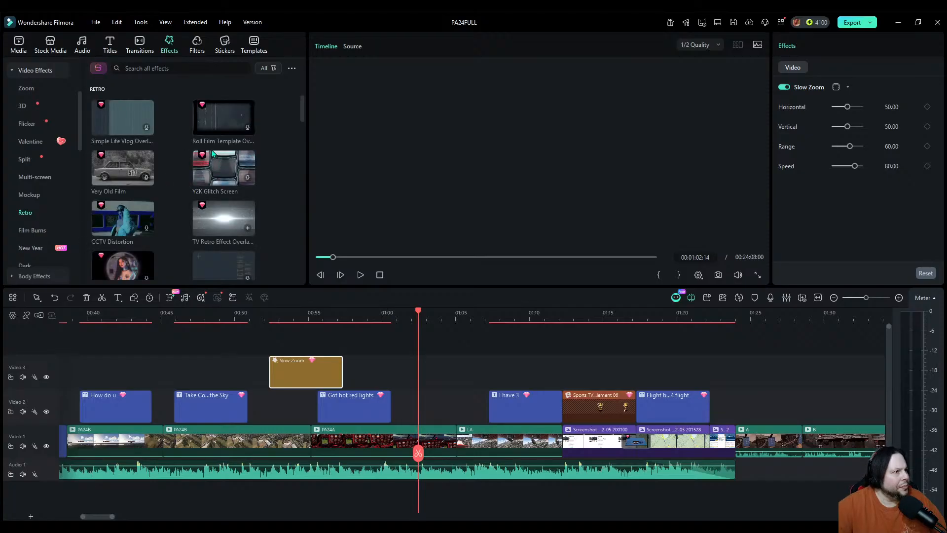
drag(219, 126, 428, 373)
key(space)
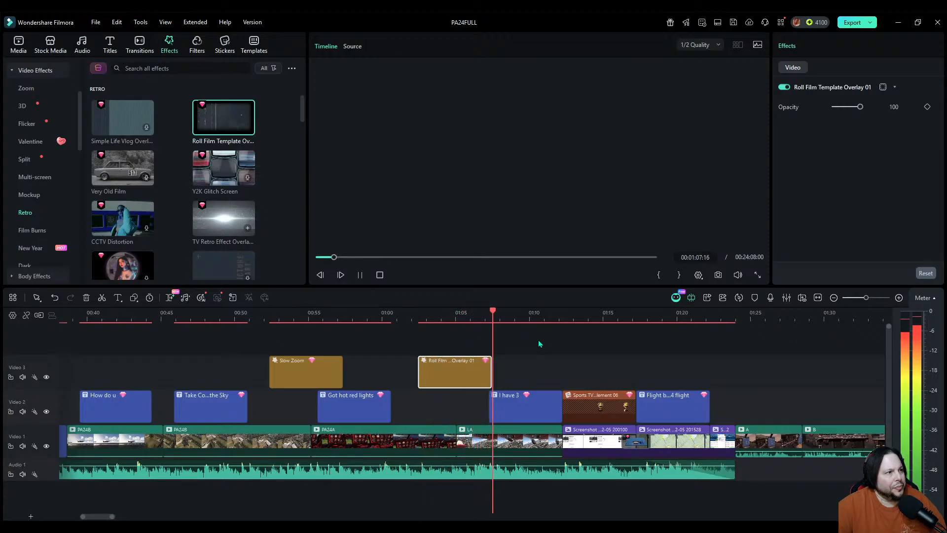
key(space)
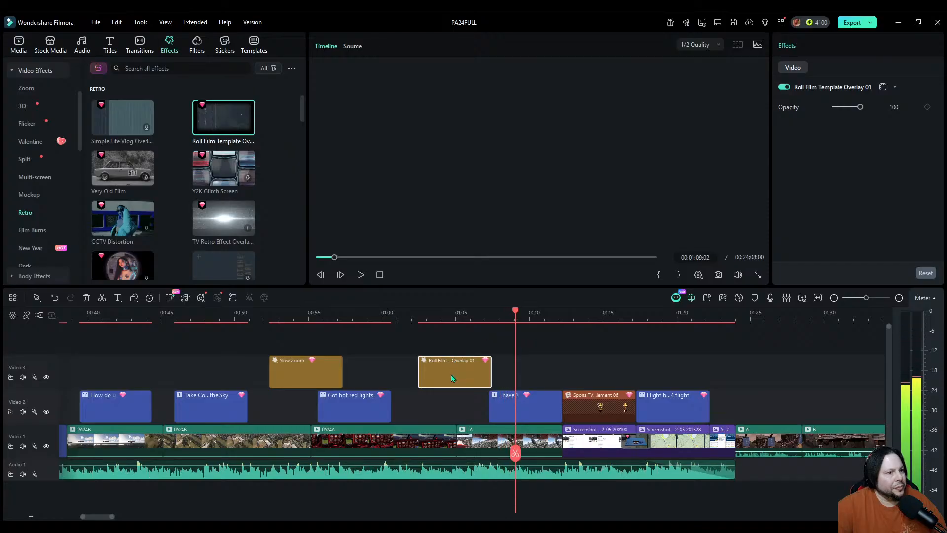
key(Delete)
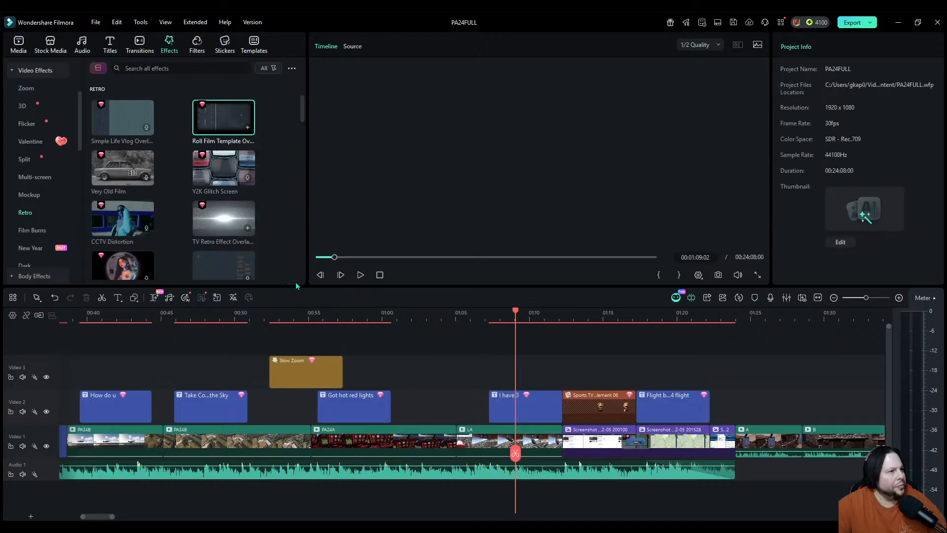
Step: Add the Very Old Film effect on Video 3 at about 00:01:02, spanning the cut from PA24A to LA, and preview it
drag(138, 161, 420, 369)
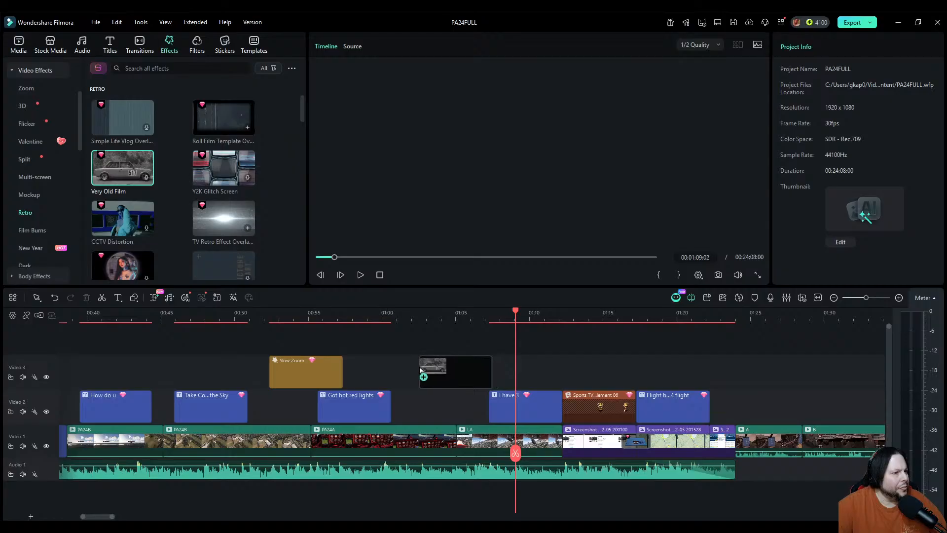
click(419, 312)
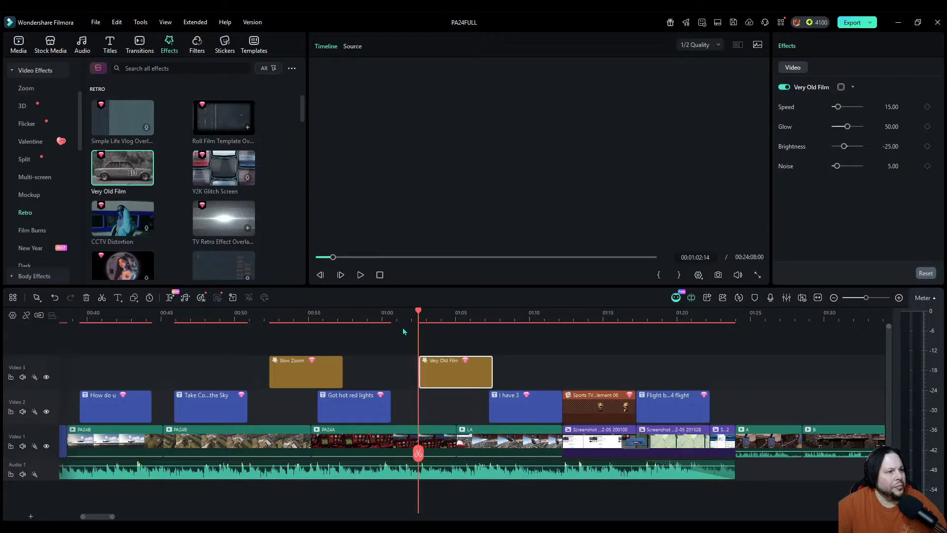
click(407, 316)
key(space)
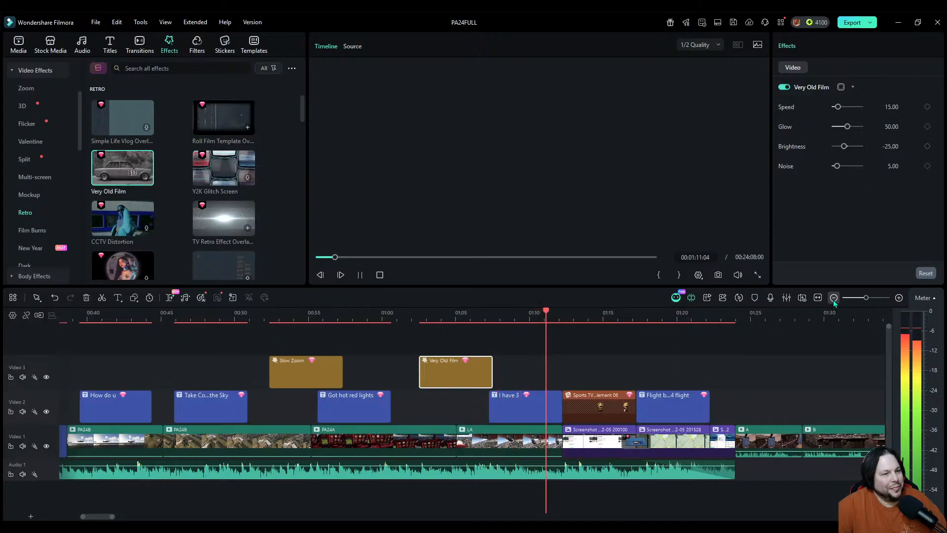
key(space)
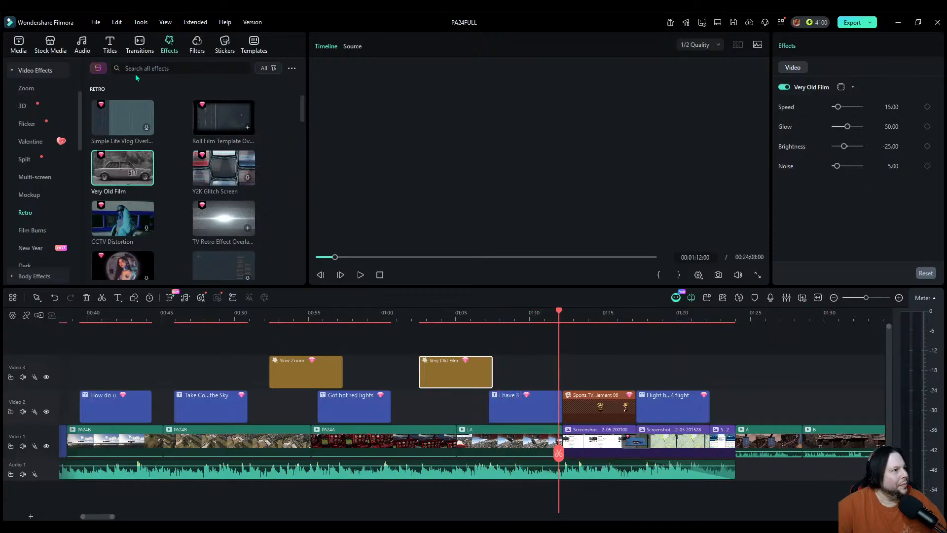
Step: Place the Space Rotation Left transition between the LA clip and the first screenshot on Video 1, and preview it
click(145, 54)
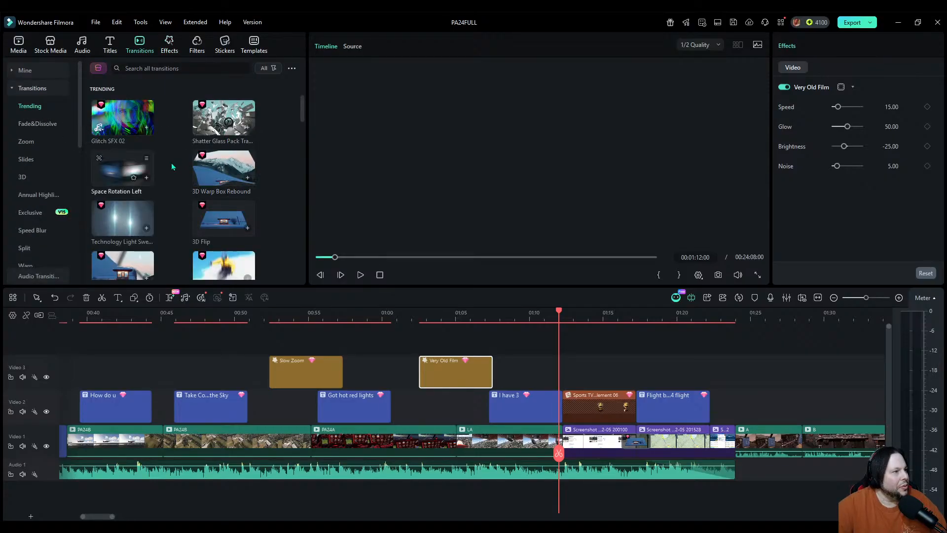
drag(122, 171, 423, 305)
drag(574, 393, 574, 431)
drag(559, 434, 553, 440)
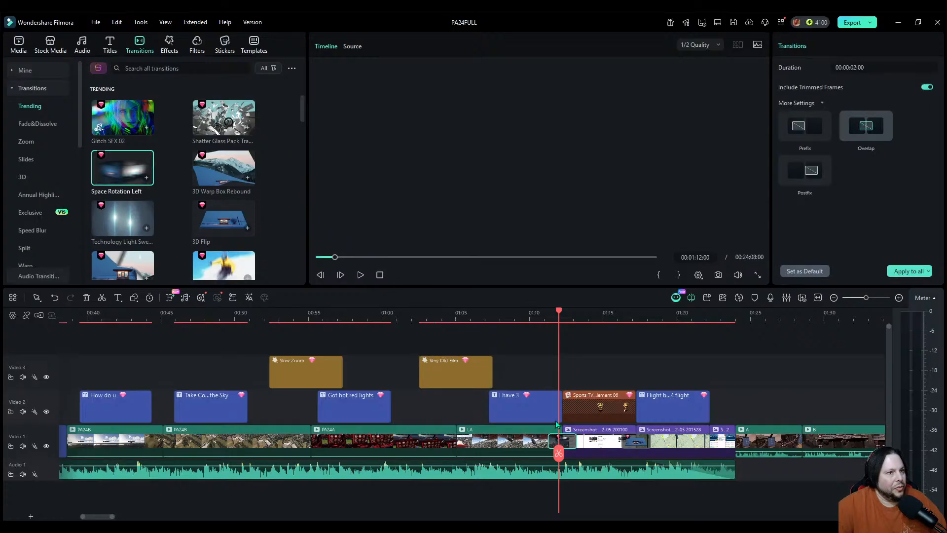
key(space)
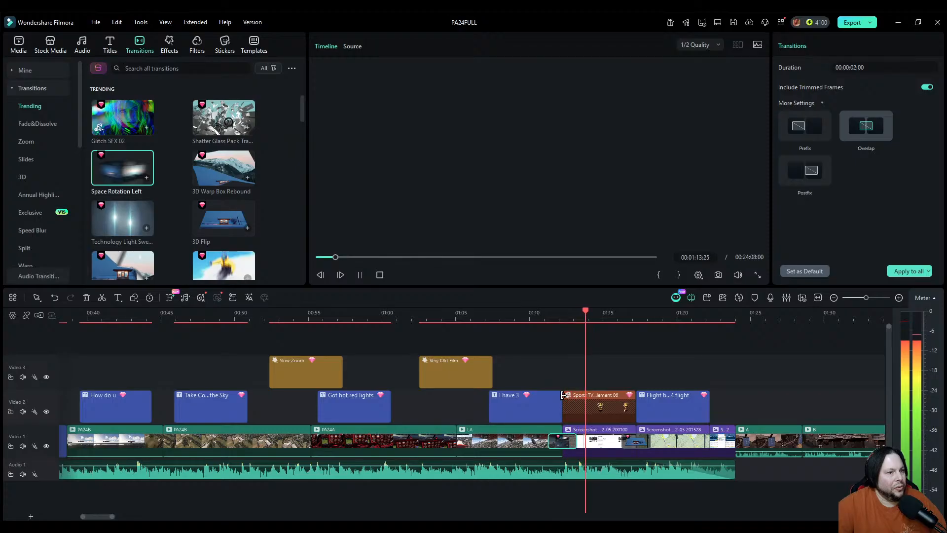
drag(593, 450, 541, 454)
key(space)
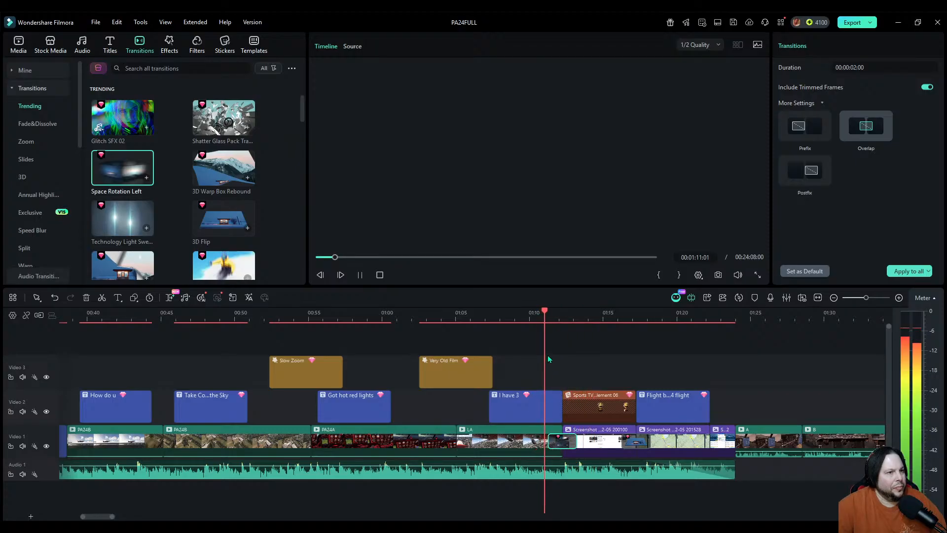
key(space)
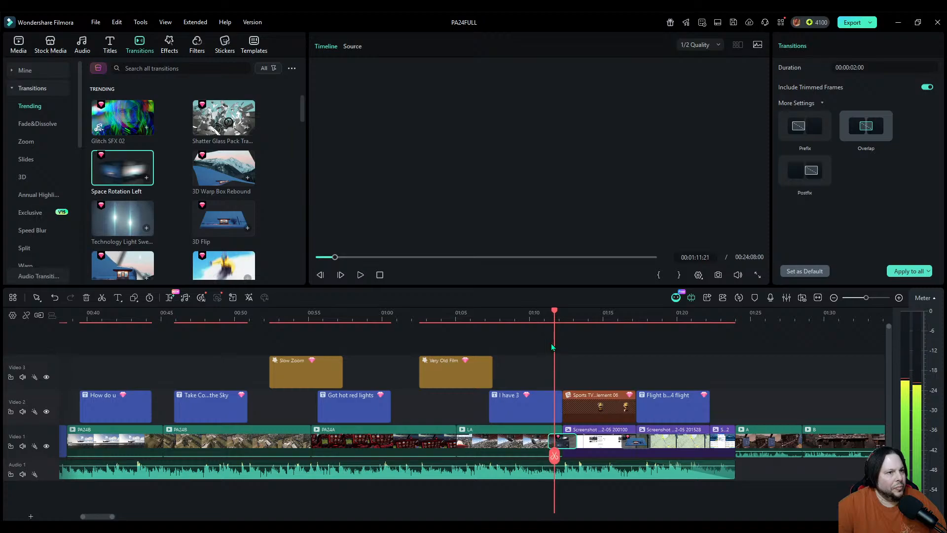
Step: Split the "I have 3 wheels!" title at 00:01:11:08, where the transition starts, and delete its second part
click(899, 298)
click(899, 298)
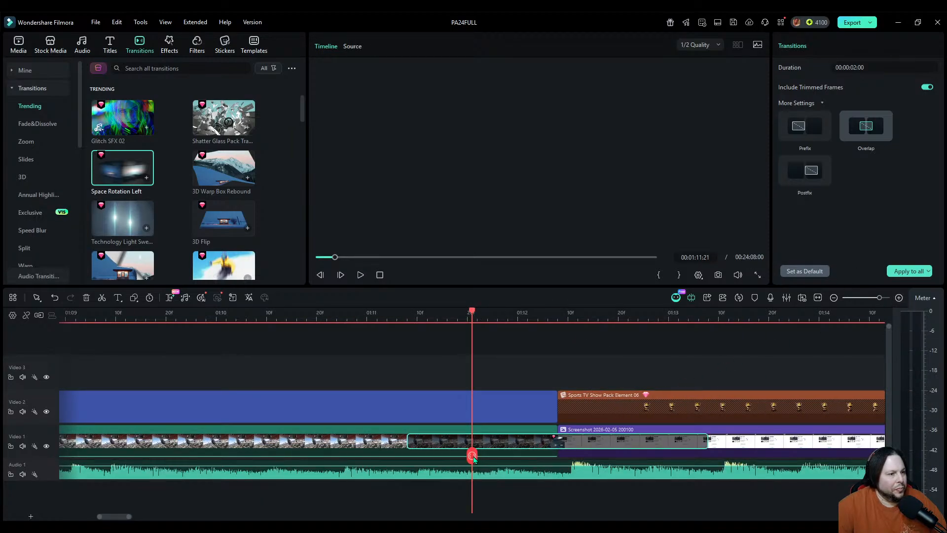
drag(473, 458, 406, 457)
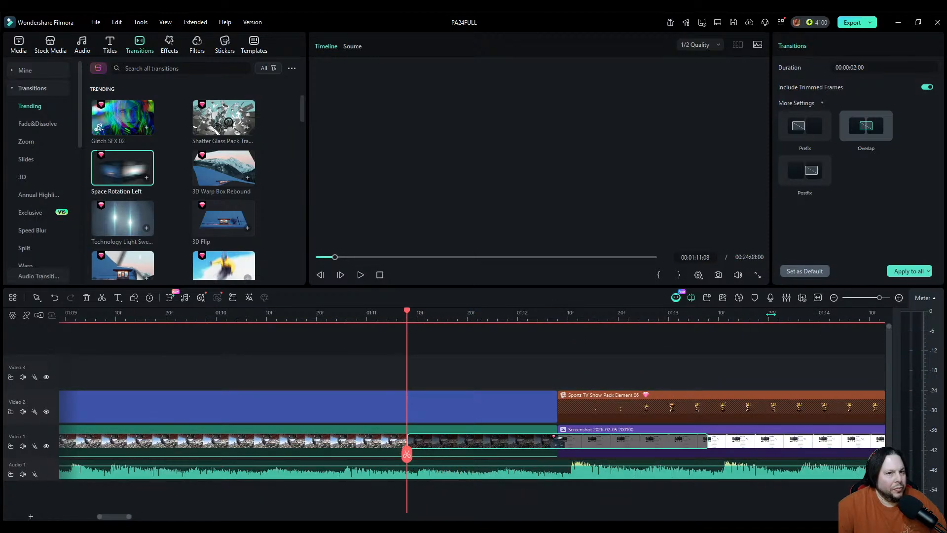
click(833, 297)
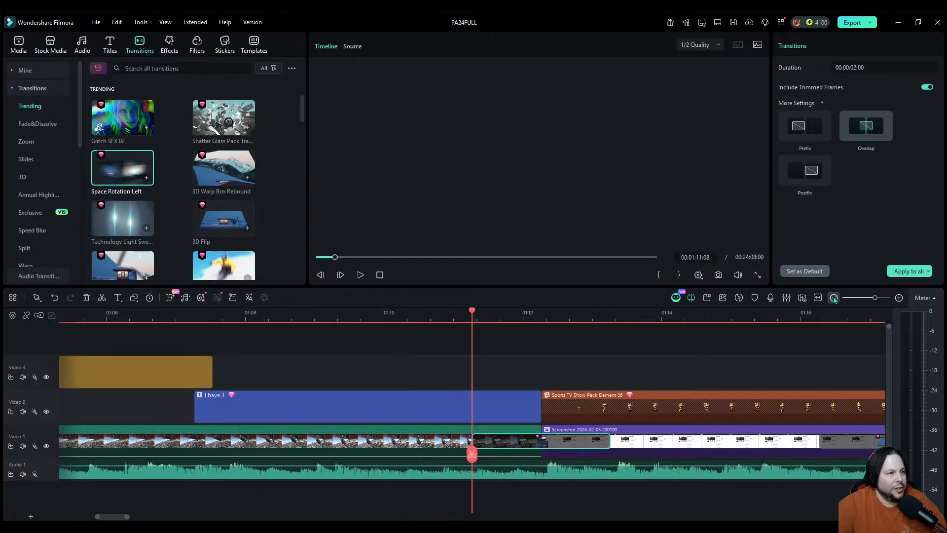
click(436, 398)
click(471, 453)
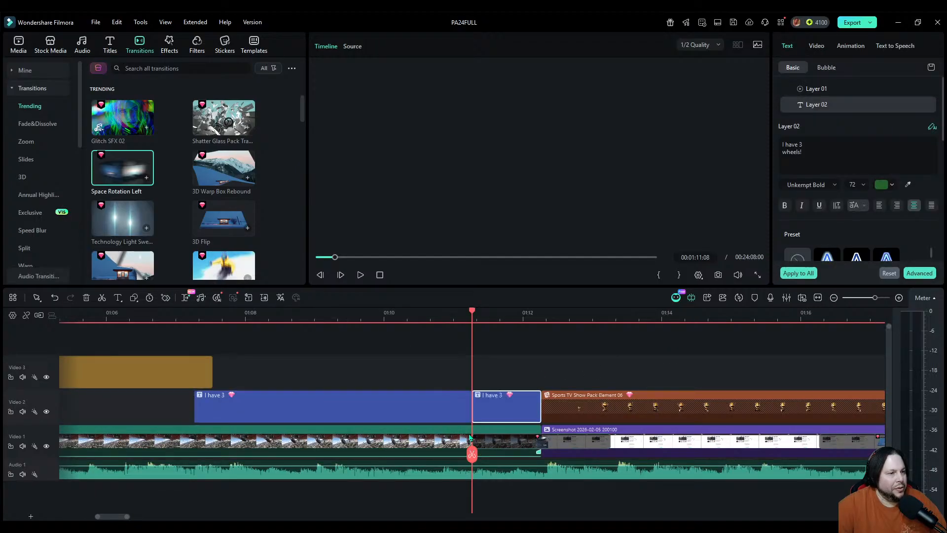
key(Delete)
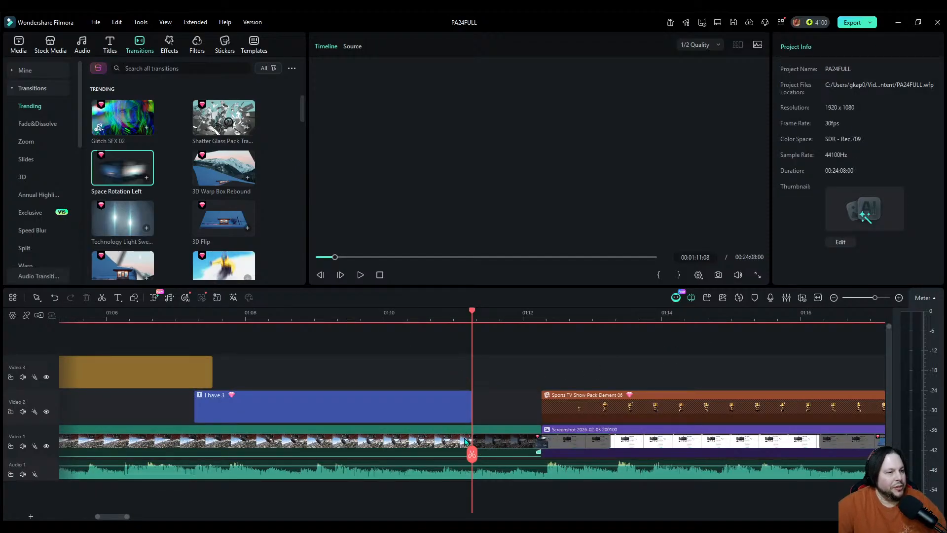
Step: Play the timeline from 00:01:10:22 to review the shortened title, the transition and the screenshots that follow
click(468, 452)
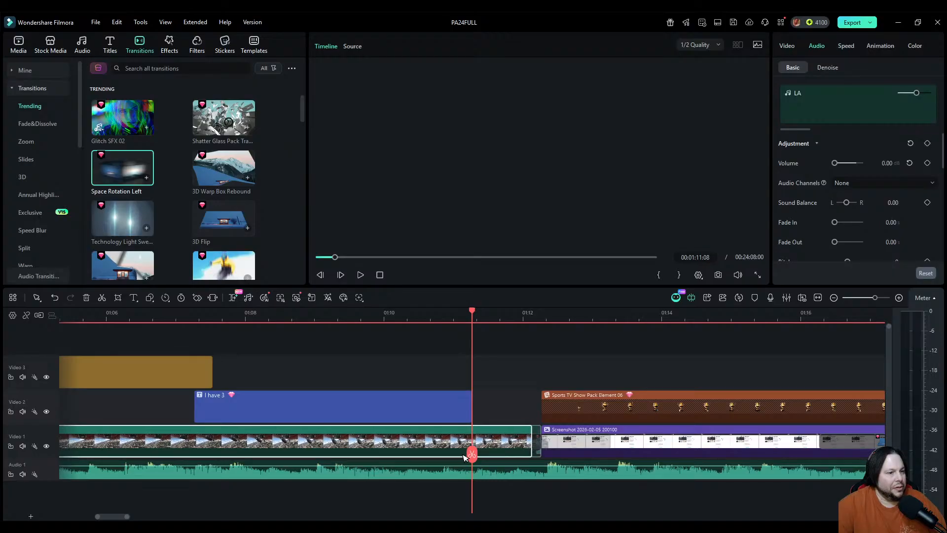
click(470, 453)
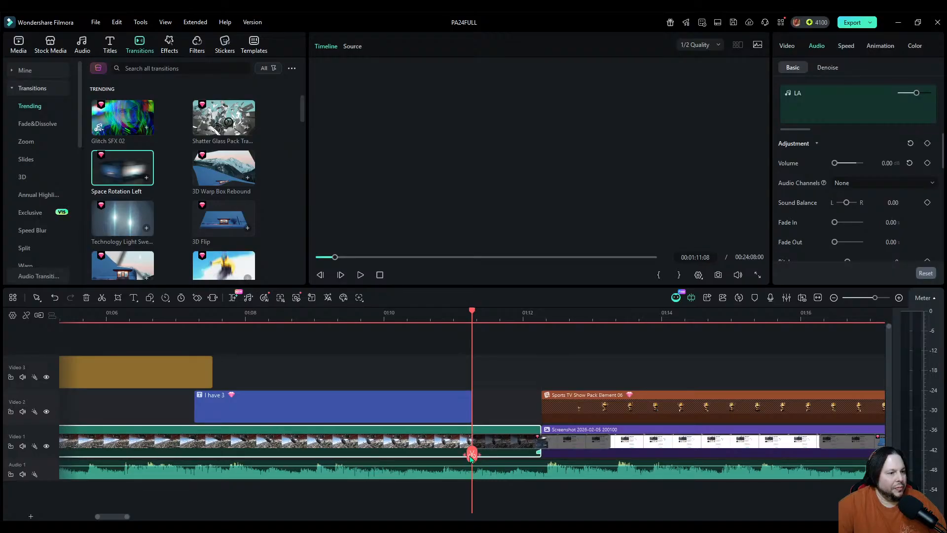
drag(470, 459, 433, 457)
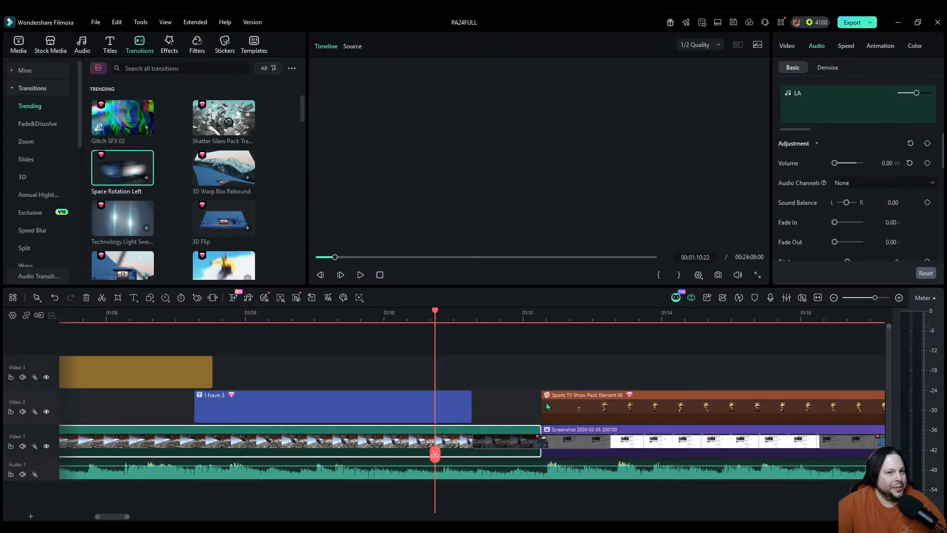
click(833, 297)
key(space)
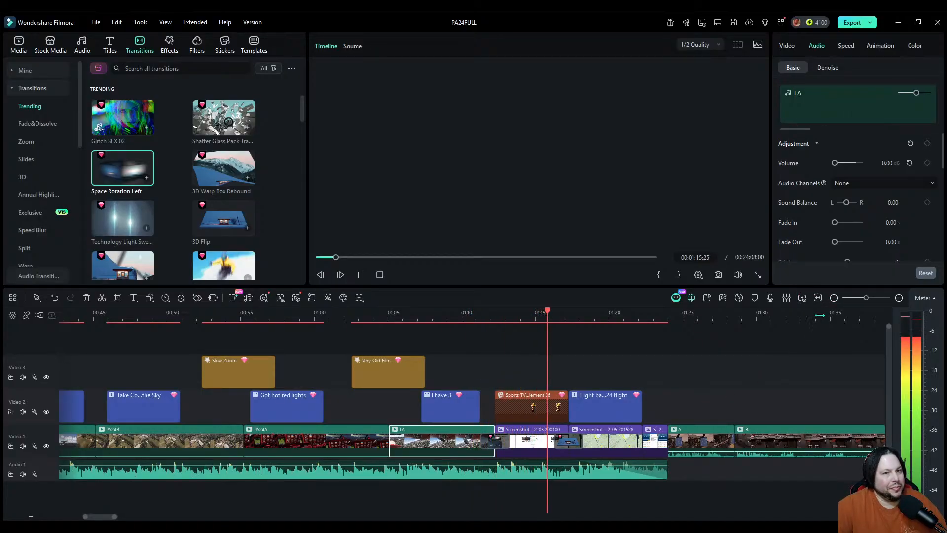
click(834, 298)
click(833, 298)
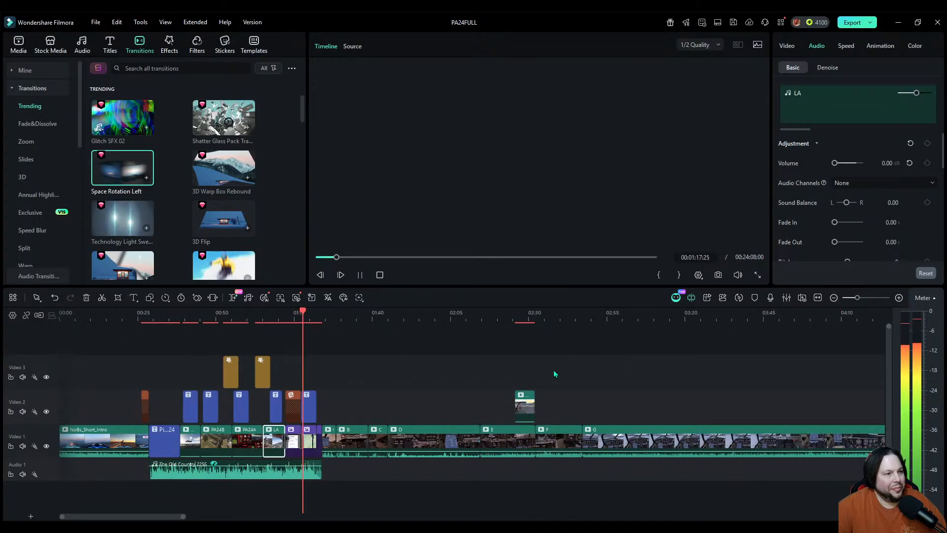
Step: Play the timeline from 00:02:24:13 to review the Video 2 overlay, clip F and the start of clip G
click(511, 315)
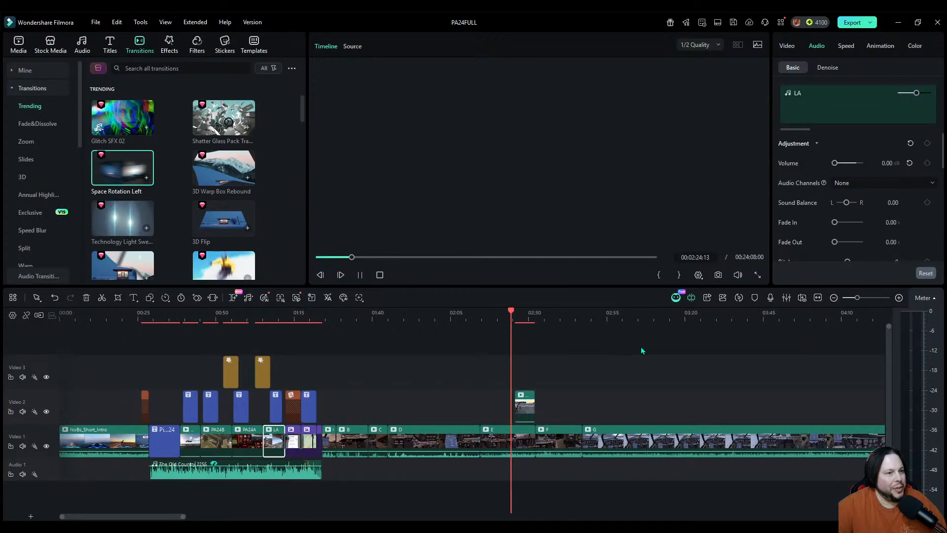
click(834, 297)
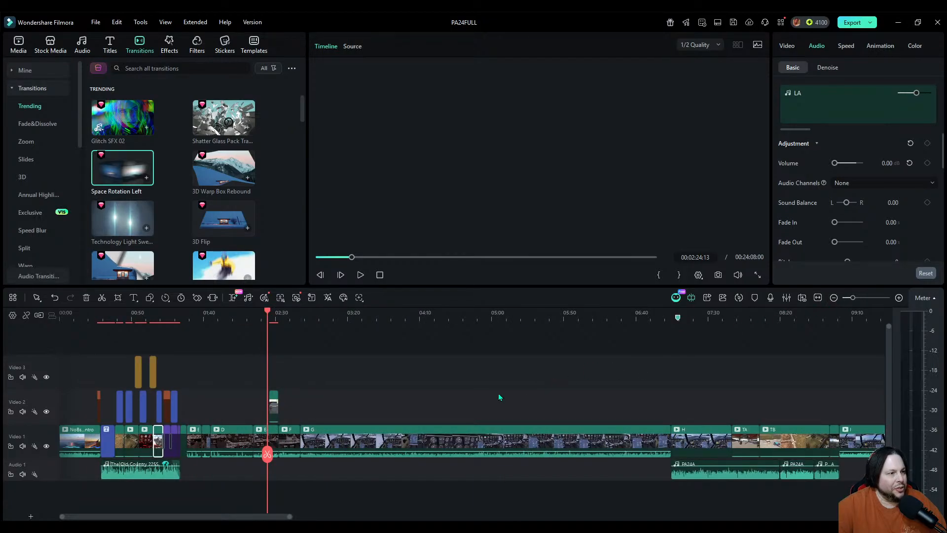
key(space)
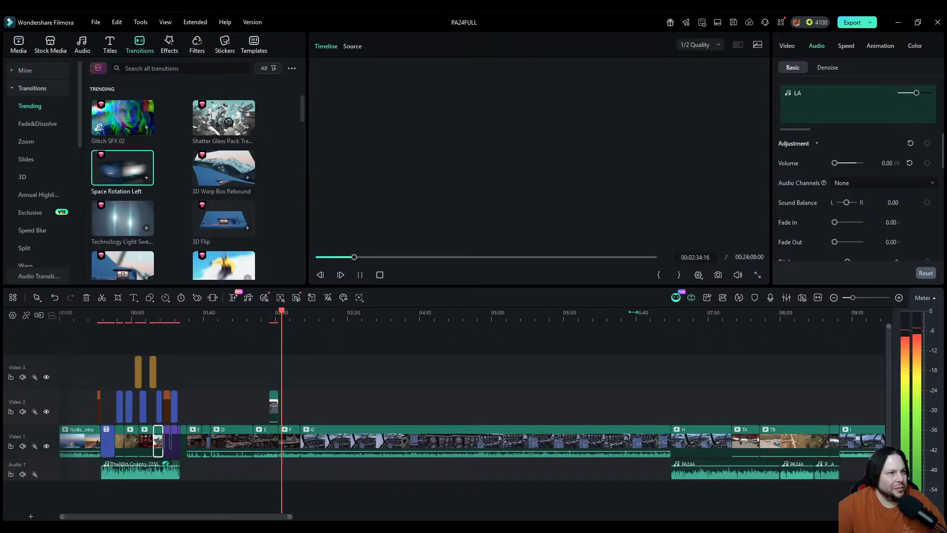
click(302, 314)
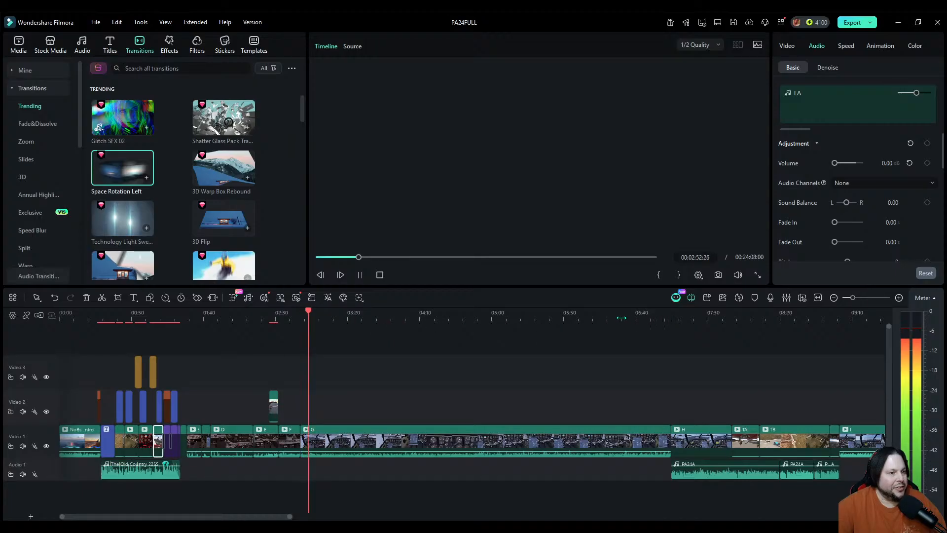
Step: Play the timeline from the start of clip H at 00:07:03:23, skip ahead into clip TA and stop at 00:07:55:00
click(670, 313)
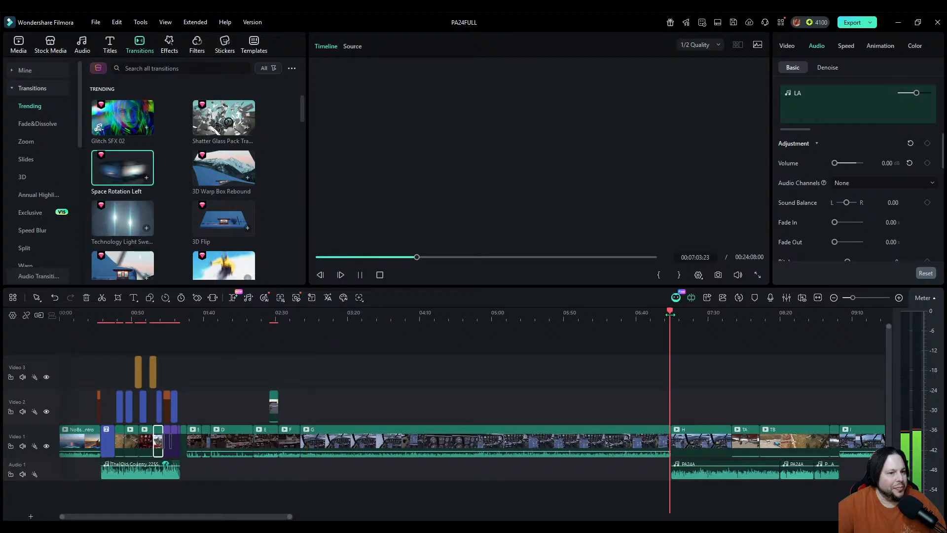
click(899, 298)
click(834, 297)
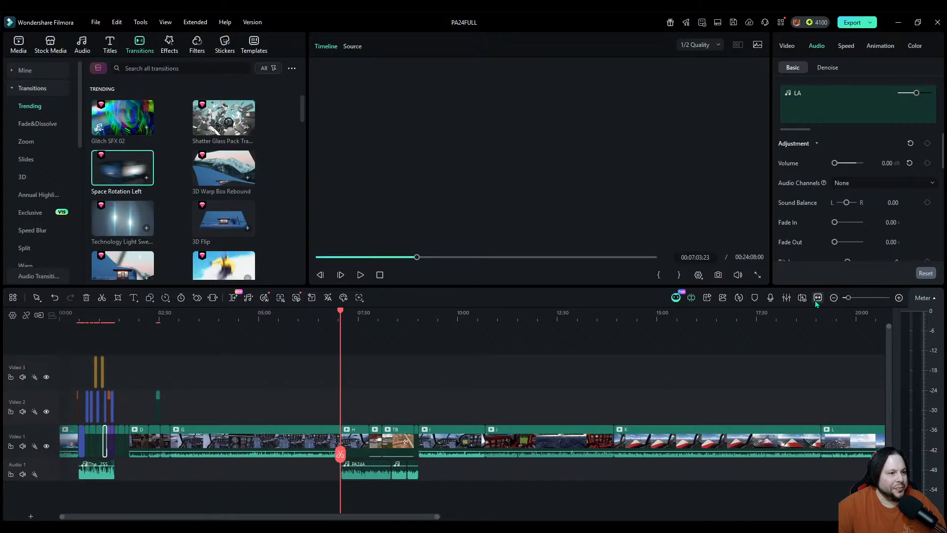
key(space)
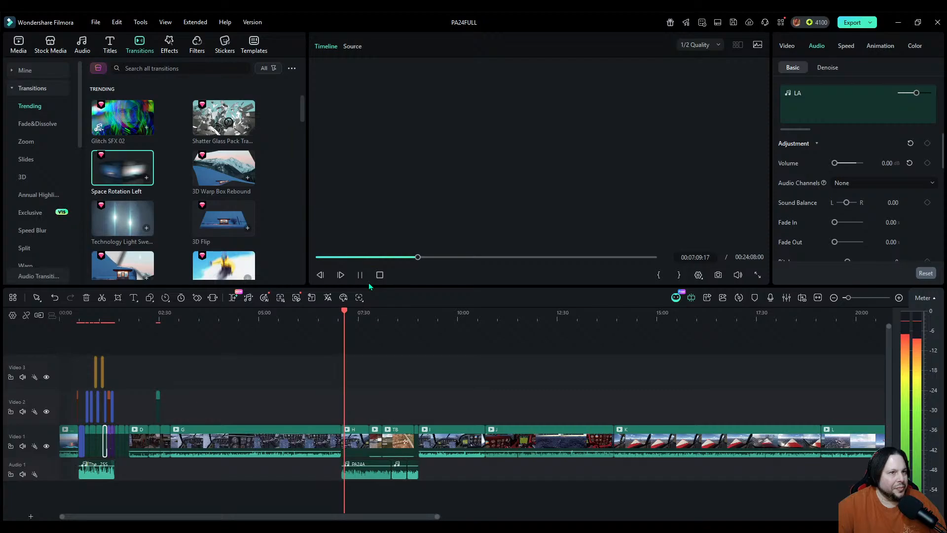
click(375, 312)
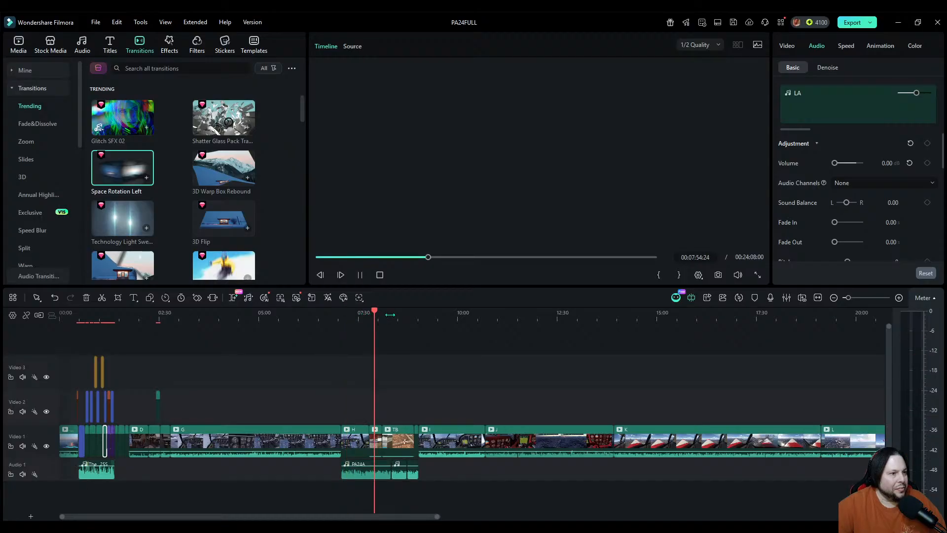
key(space)
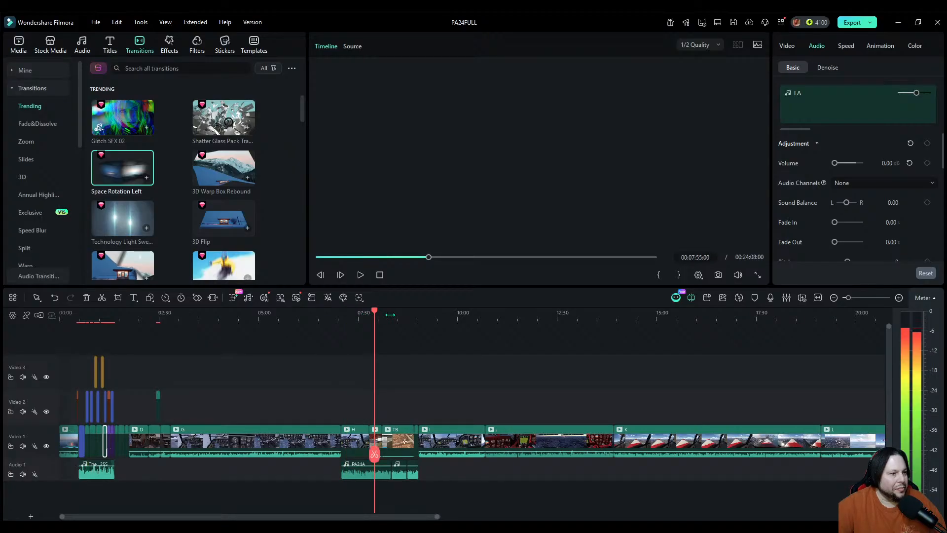
Step: Try the Sci-Fi Scan 01 effect on Video 2 over the cut from clip H to TA, and preview it from 00:07:43:14
click(898, 299)
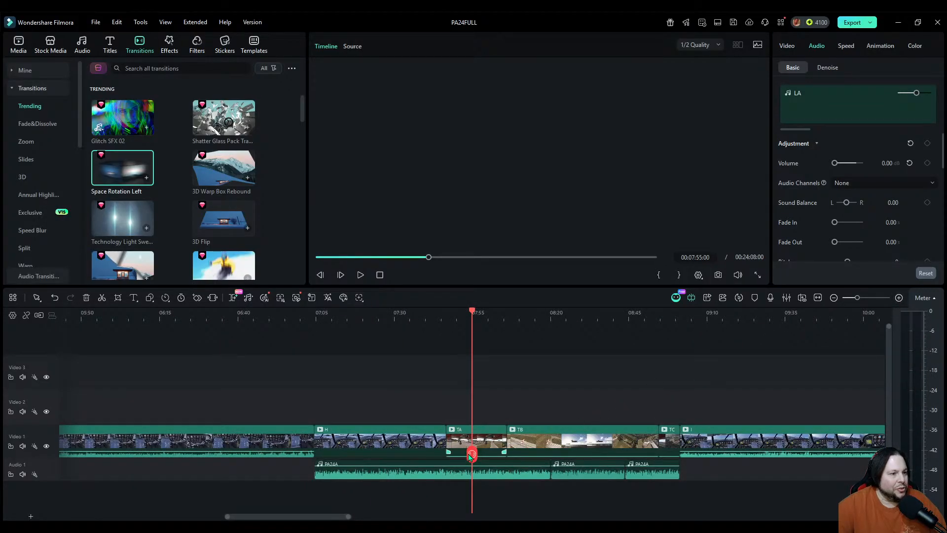
drag(471, 455, 436, 459)
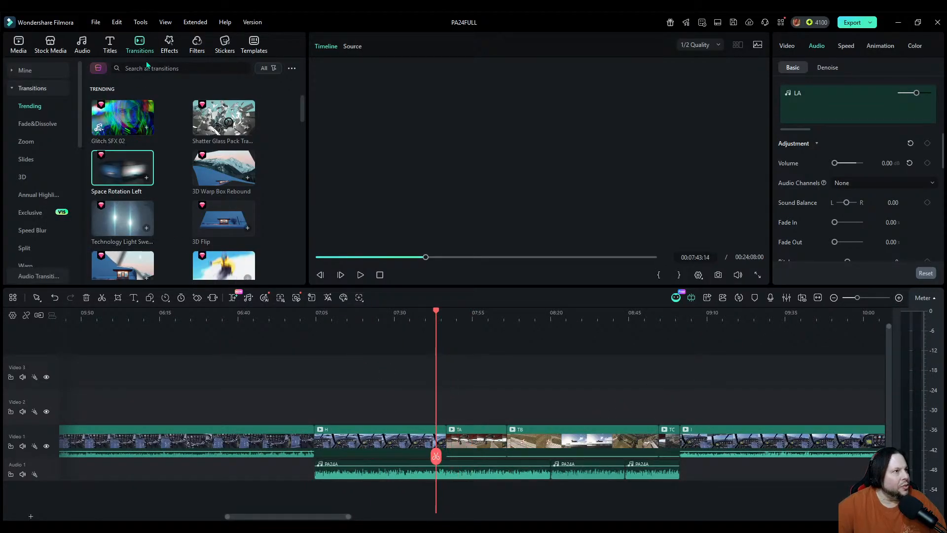
click(168, 43)
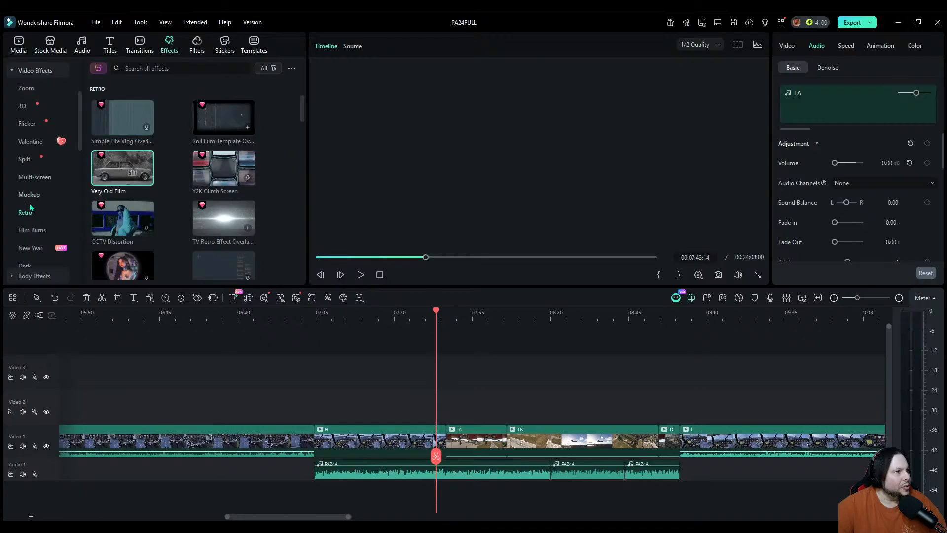
scroll(50, 223, down, 3)
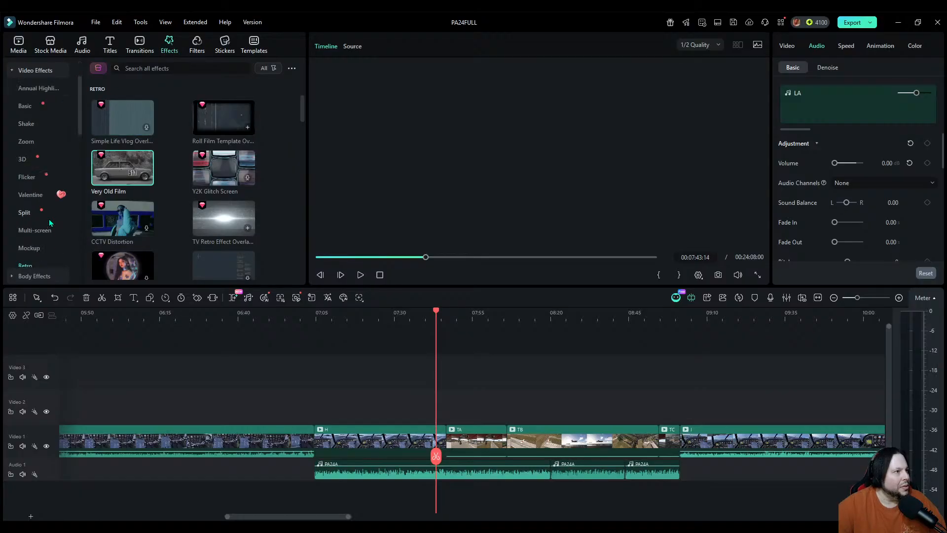
click(49, 219)
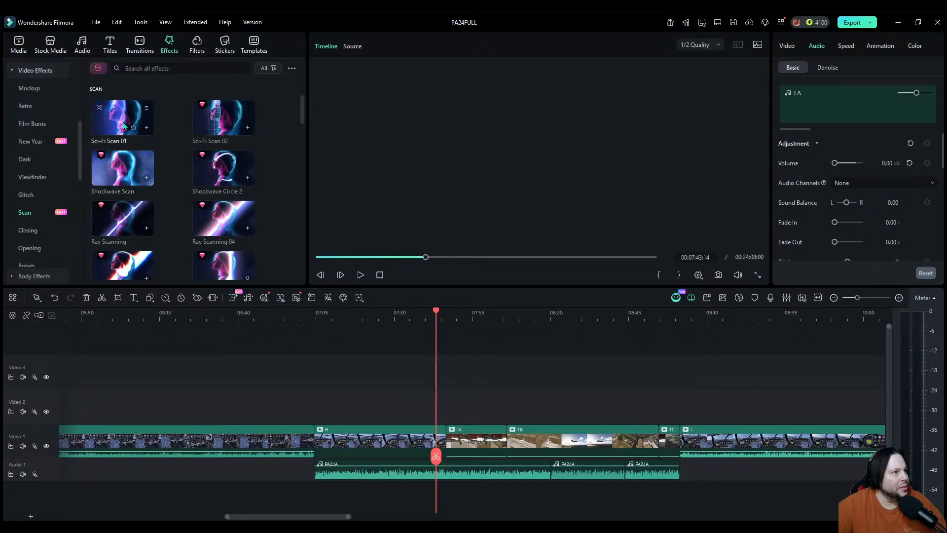
drag(123, 126, 440, 403)
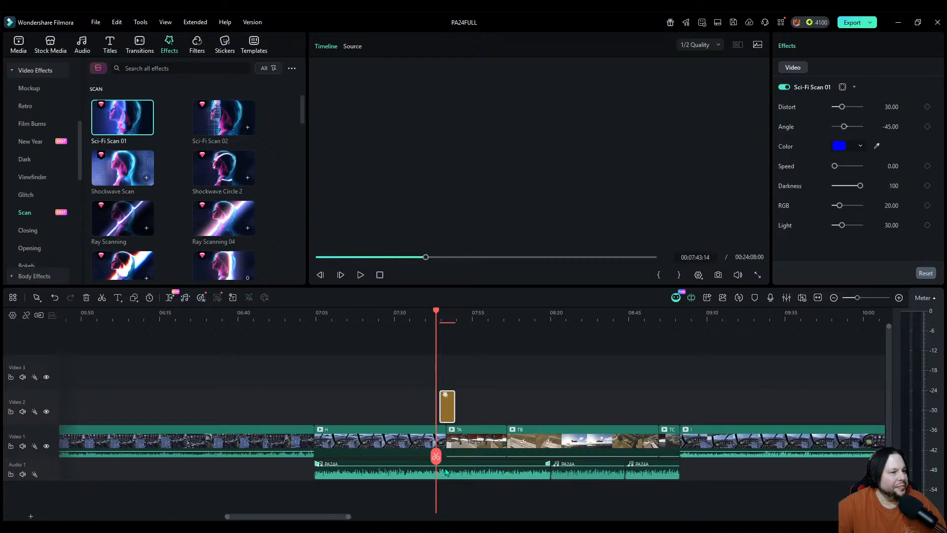
key(space)
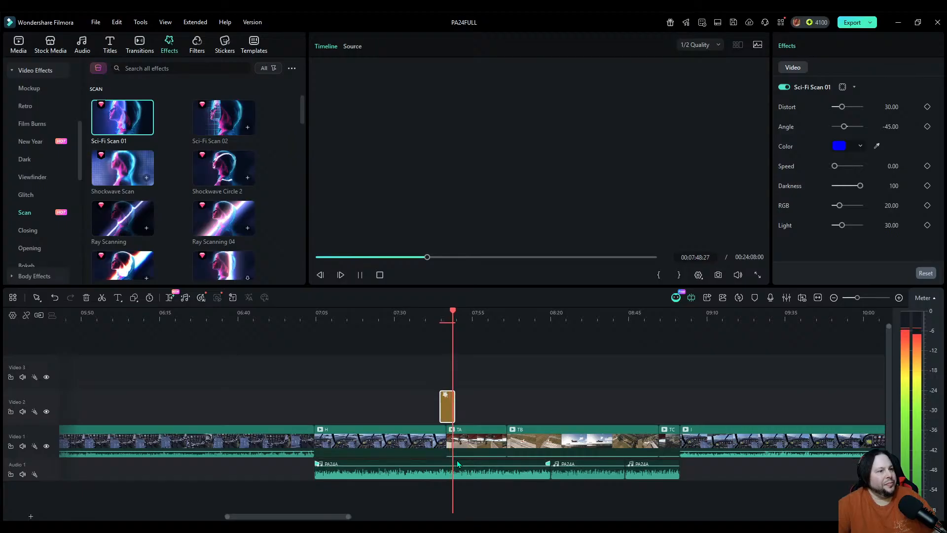
key(space)
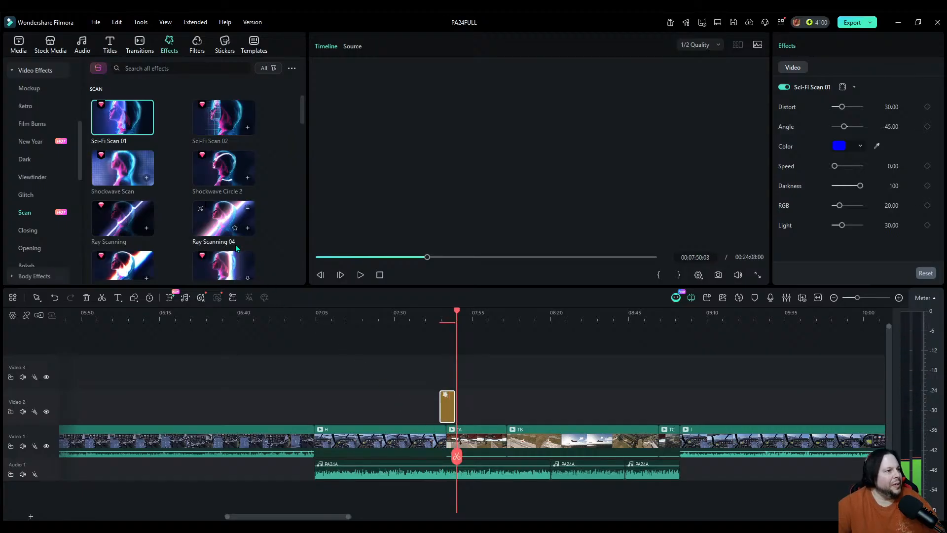
Step: Replace the Sci-Fi Scan 01 effect over the H to TA cut with Edge Glow 02, and preview it at 1/4 quality
scroll(232, 244, down, 6)
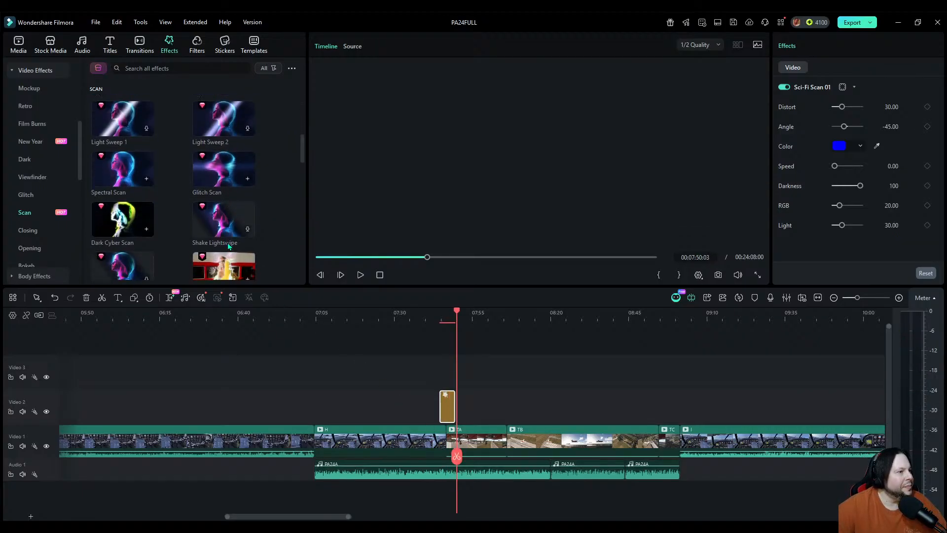
scroll(228, 245, down, 1)
scroll(228, 246, down, 2)
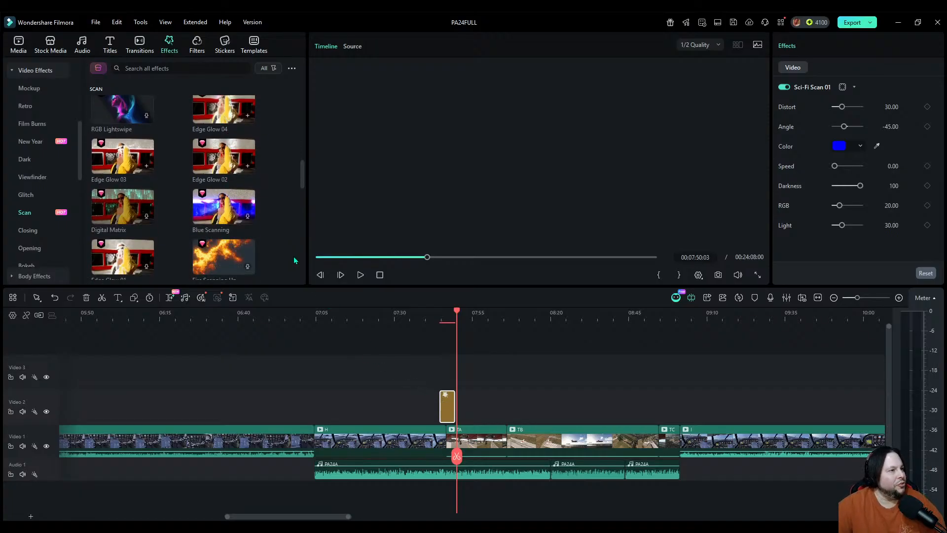
drag(208, 157, 452, 418)
click(451, 413)
key(Delete)
drag(456, 458, 435, 460)
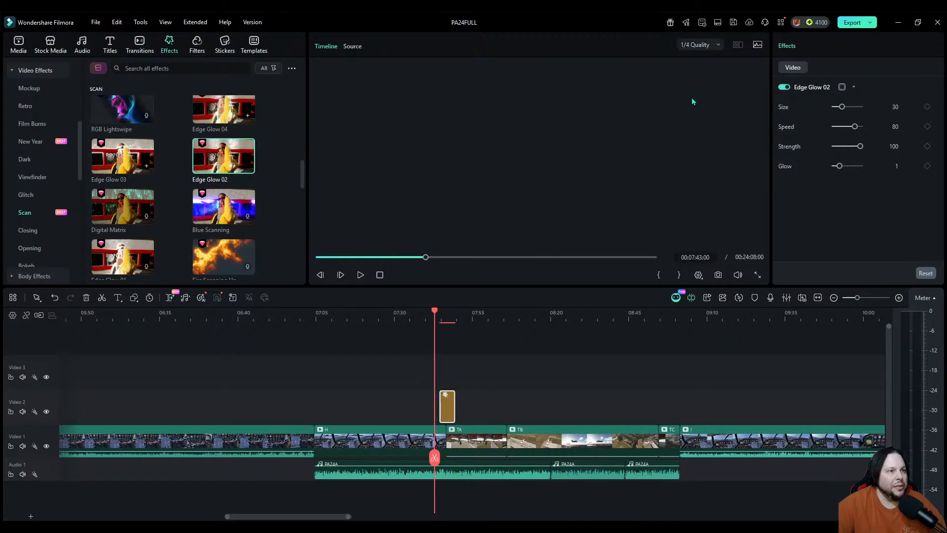
key(space)
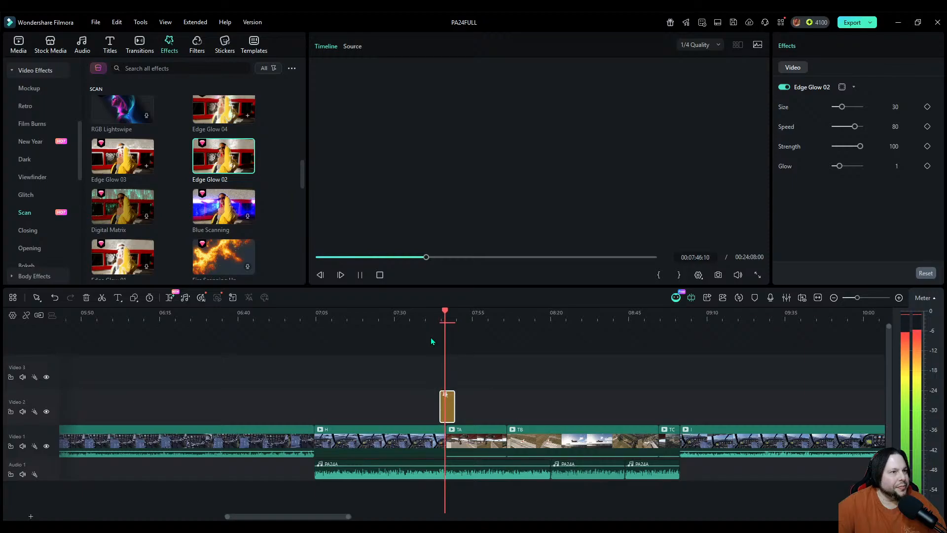
key(space)
Step: Add the Panel Flow multi-screen effect on Video 2 at about 00:08:03:29, spanning the cut from TA to TB, and preview it
click(500, 317)
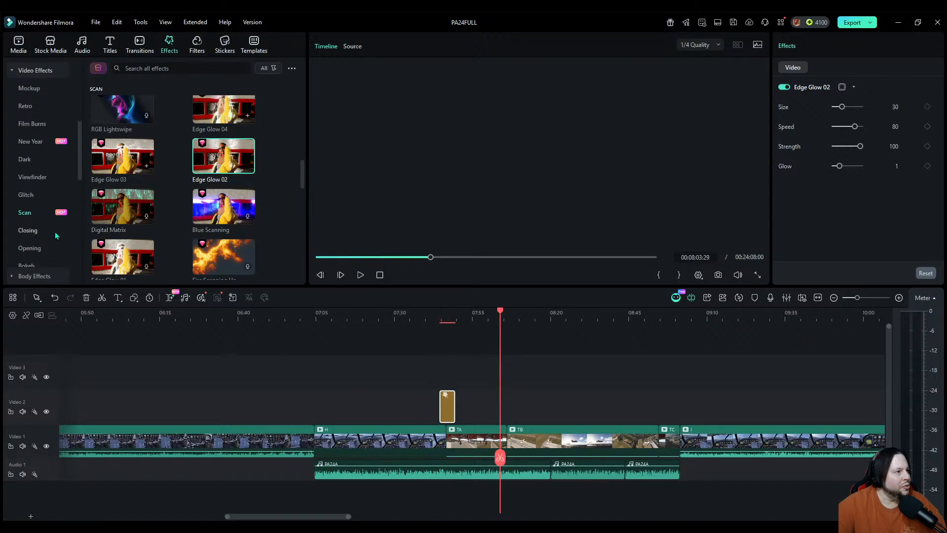
scroll(45, 246, down, 3)
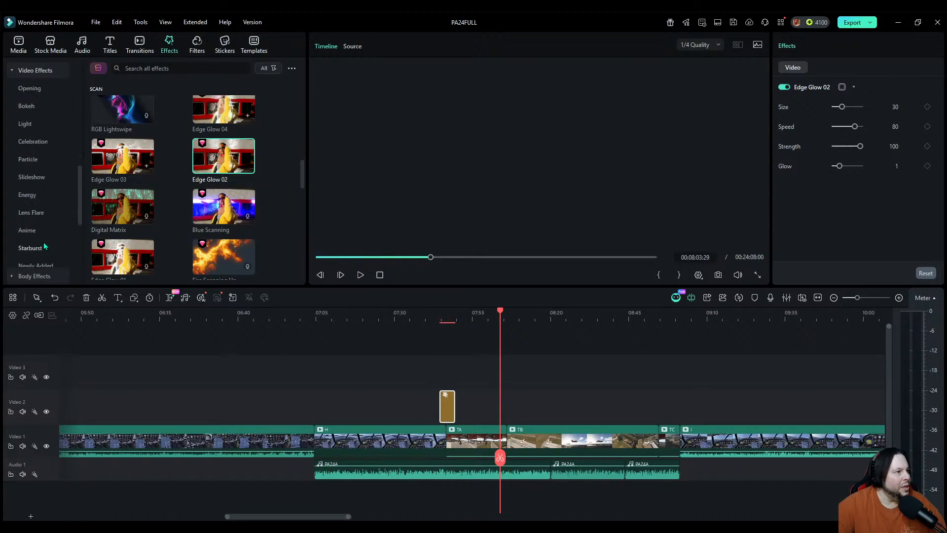
click(38, 200)
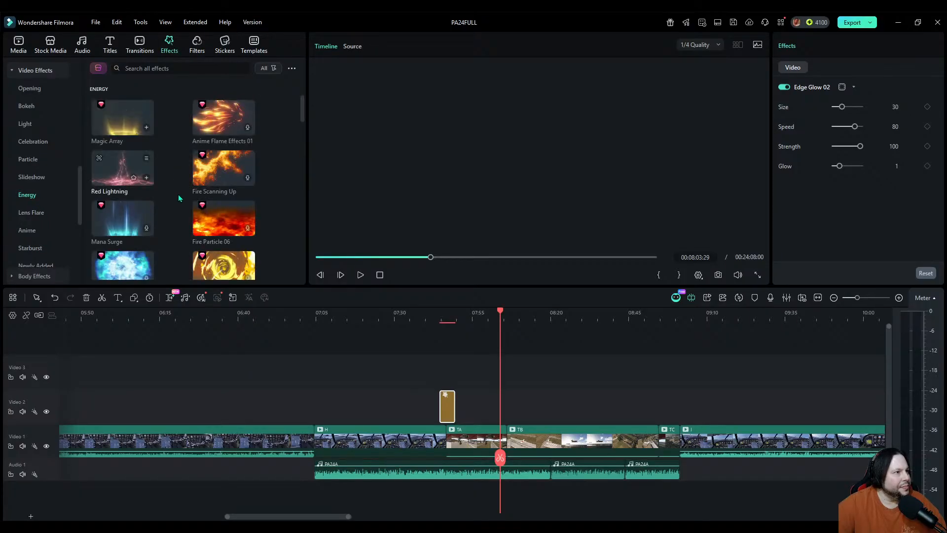
scroll(178, 198, down, 2)
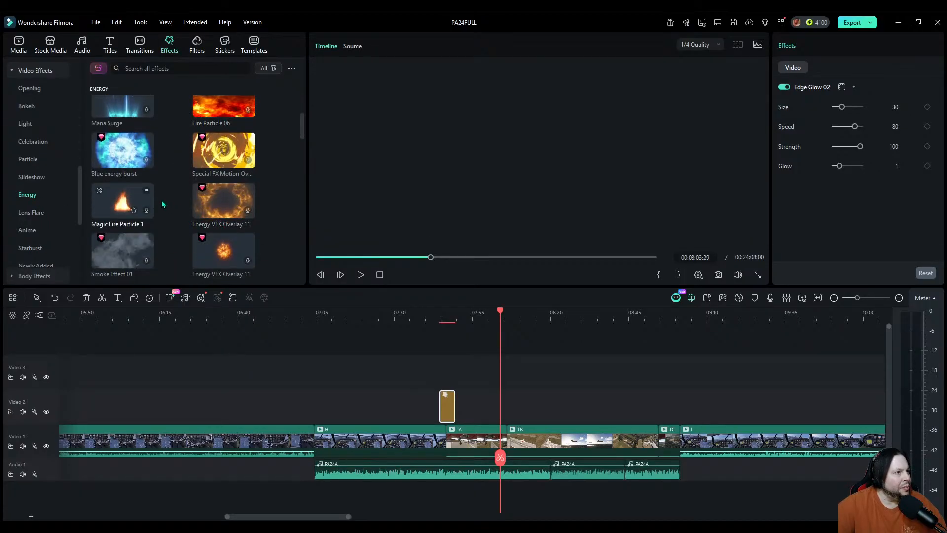
scroll(161, 200, down, 2)
scroll(63, 240, down, 3)
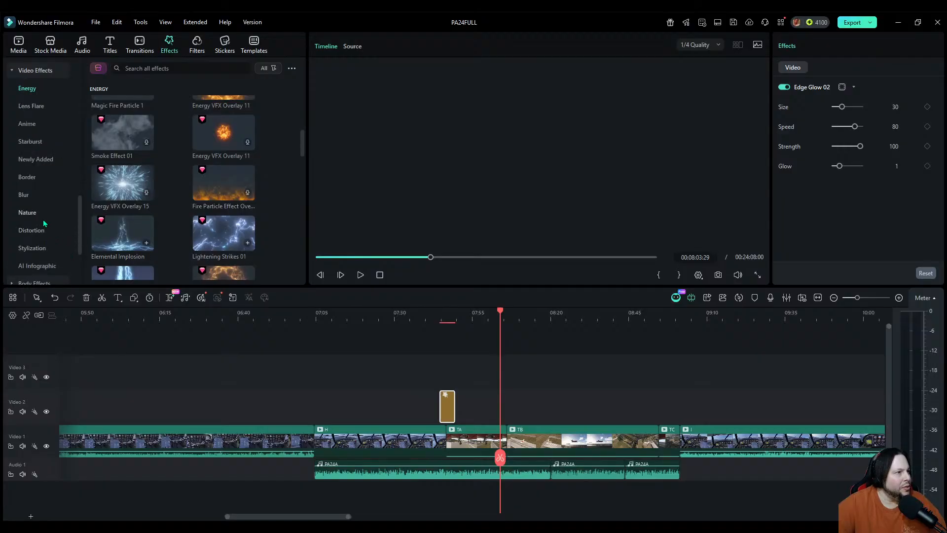
scroll(39, 168, up, 4)
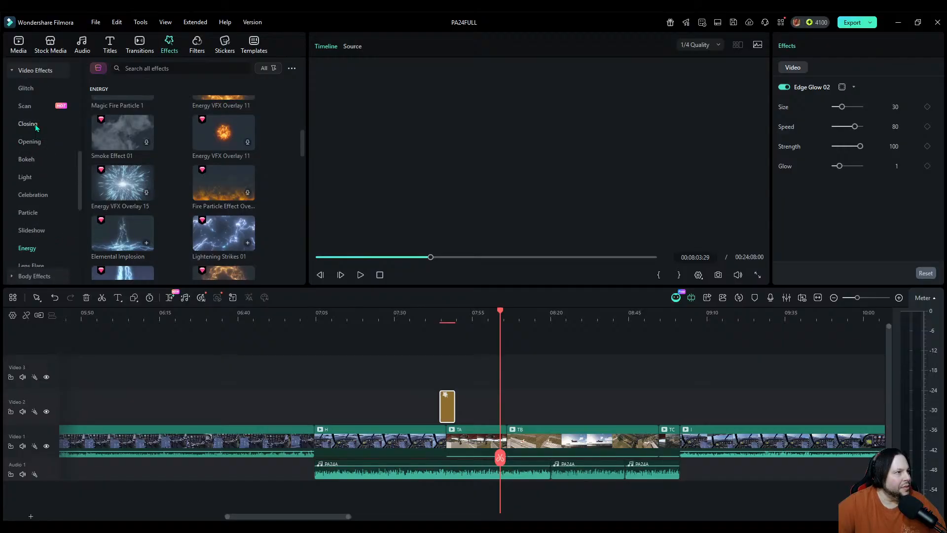
scroll(54, 148, up, 3)
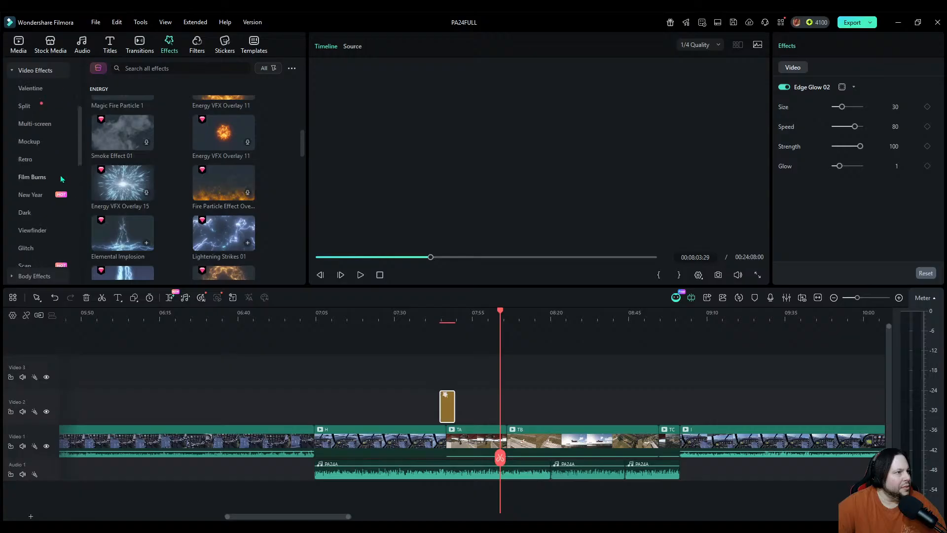
click(26, 159)
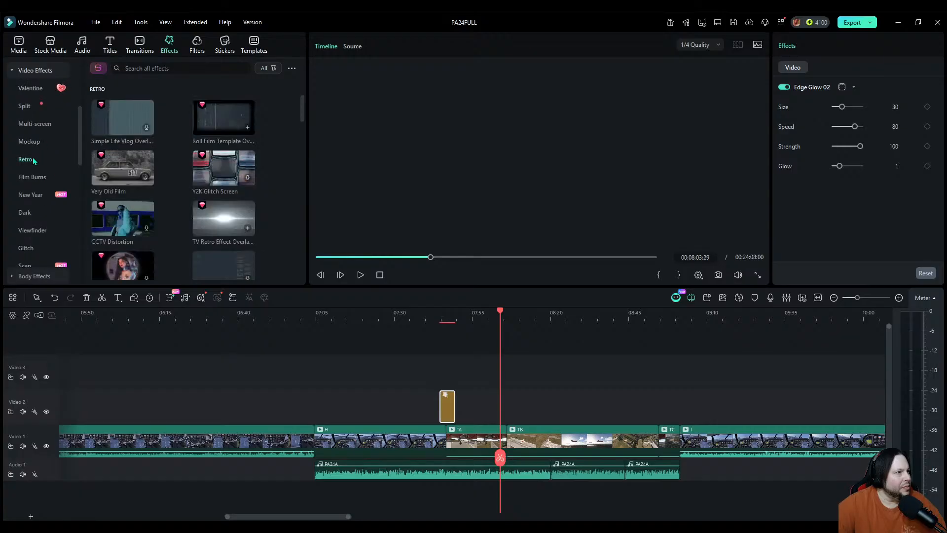
click(42, 129)
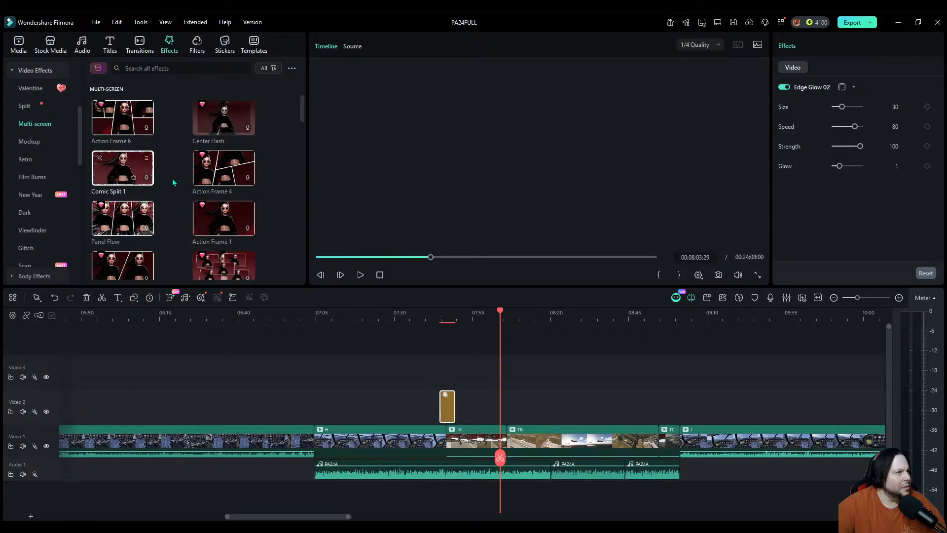
mouse_move(134, 212)
mouse_down()
mouse_move(485, 367)
mouse_move(509, 405)
mouse_move(502, 399)
mouse_up()
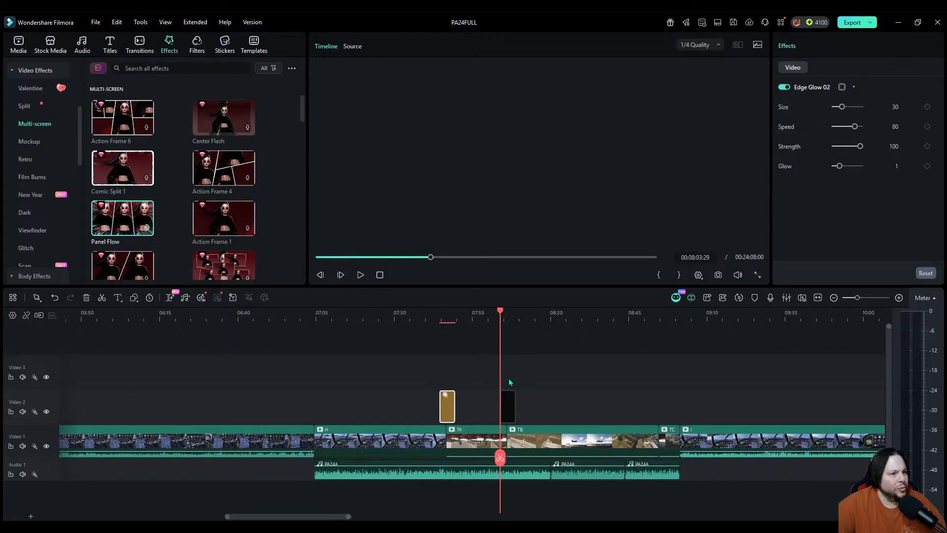
drag(500, 457, 495, 457)
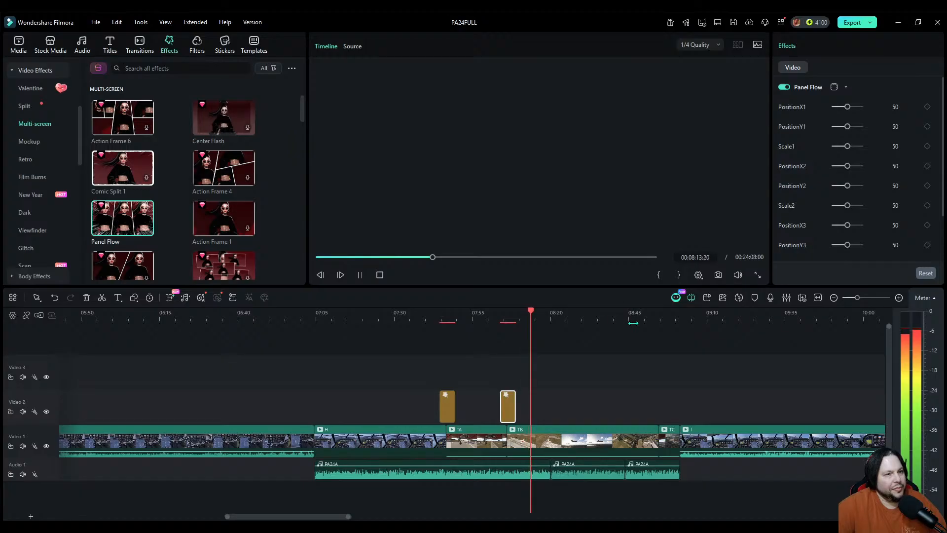
Step: Play up to the end of clip TC and add the trending Classic Movie Energy overlay effect on Video 2 across the cut to clip I
click(648, 320)
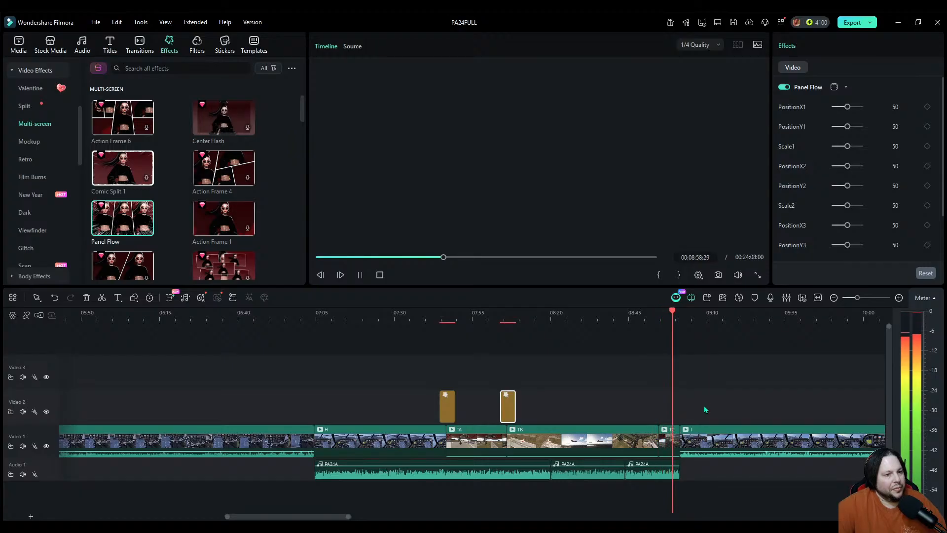
key(space)
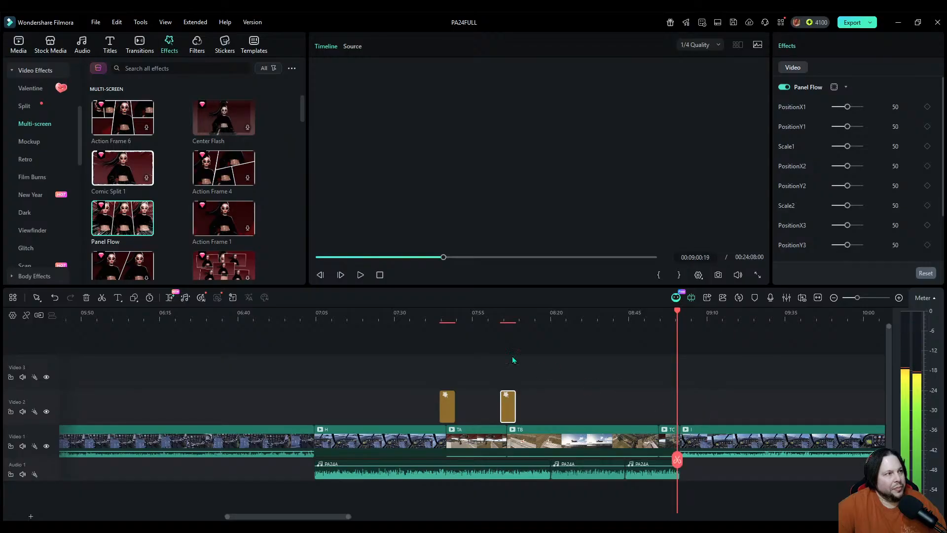
scroll(139, 204, down, 2)
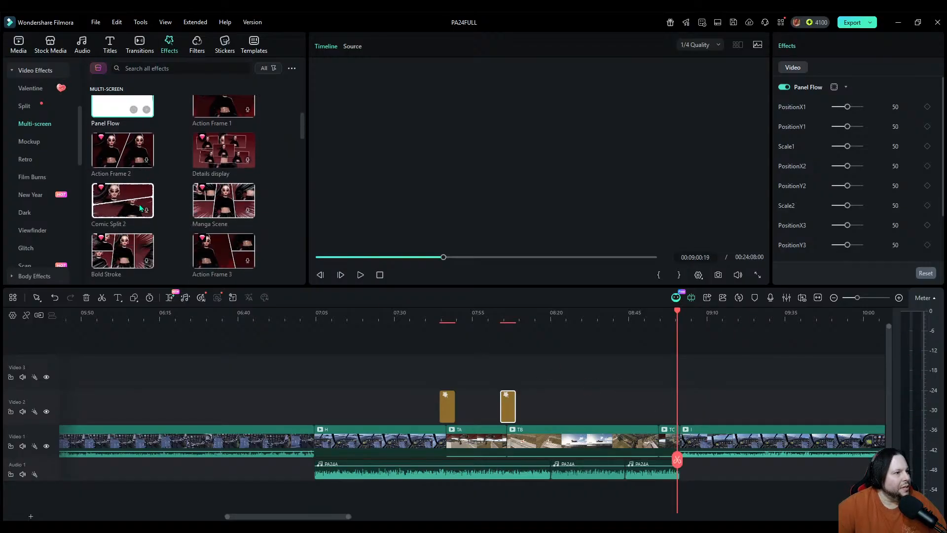
scroll(39, 156, up, 3)
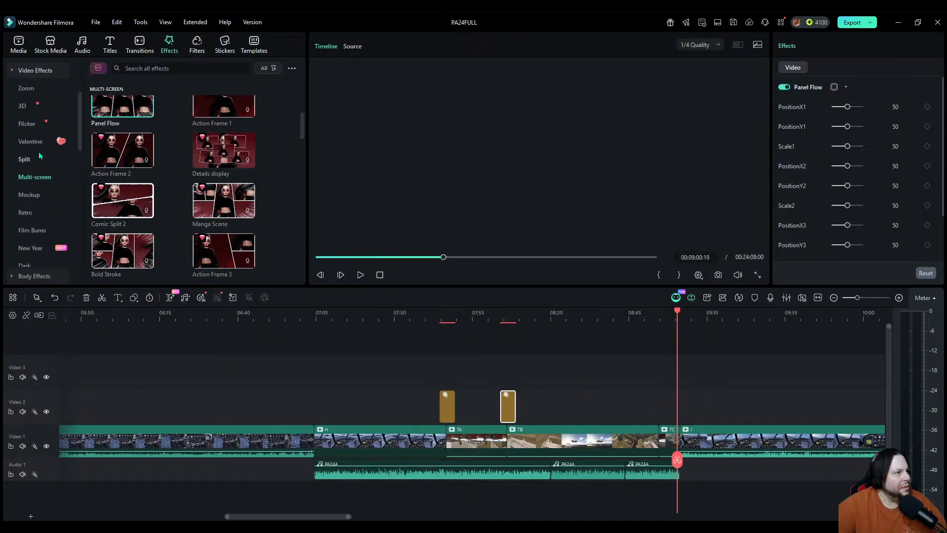
click(35, 107)
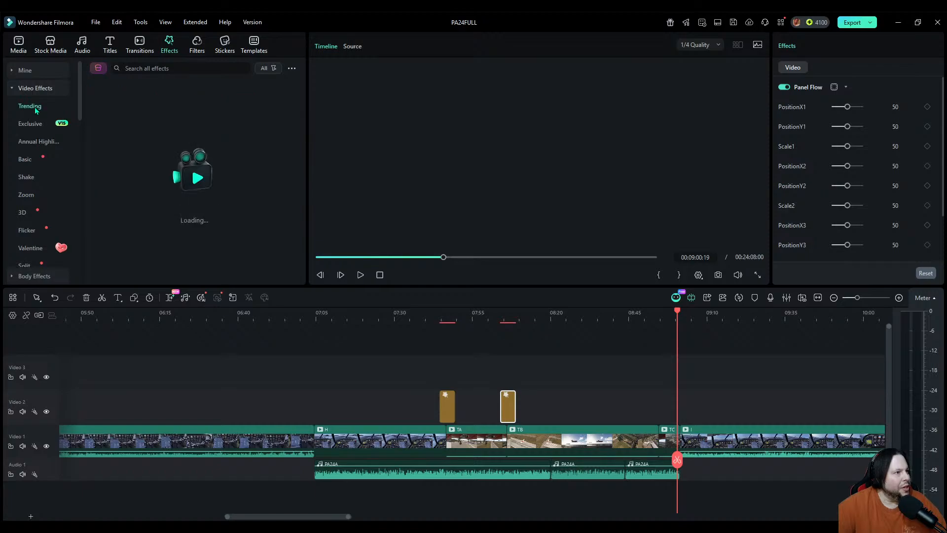
mouse_move(121, 126)
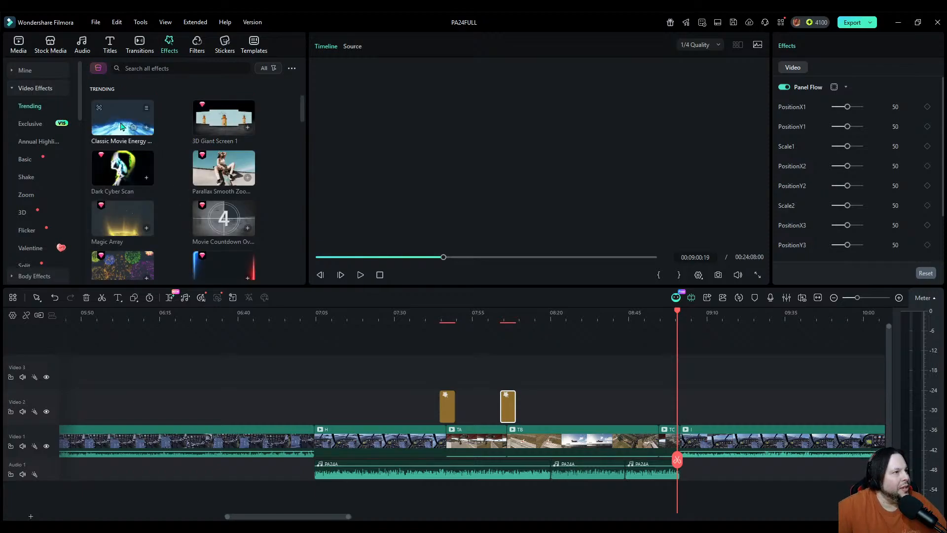
drag(121, 126, 672, 413)
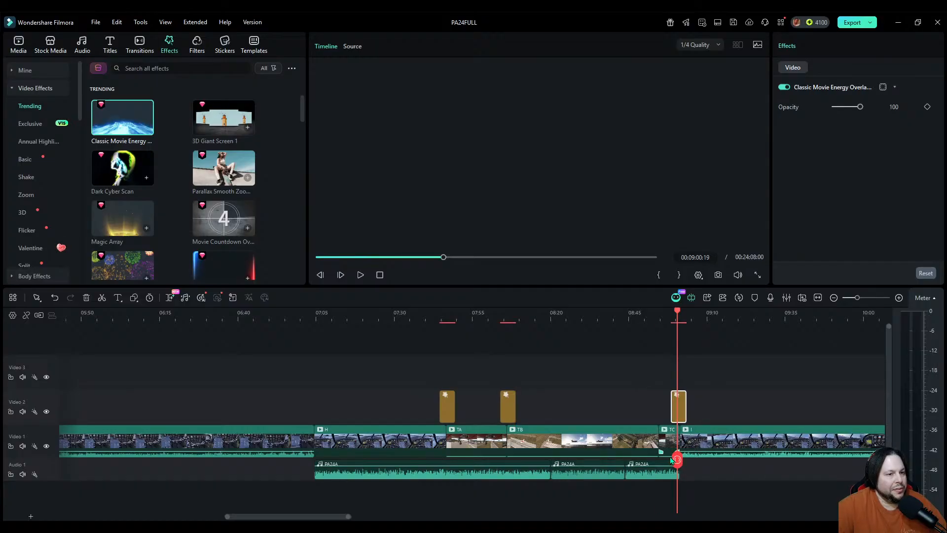
Step: Preview the Classic Movie Energy overlay over the TC to I cut from 00:08:56:10
drag(671, 459, 665, 461)
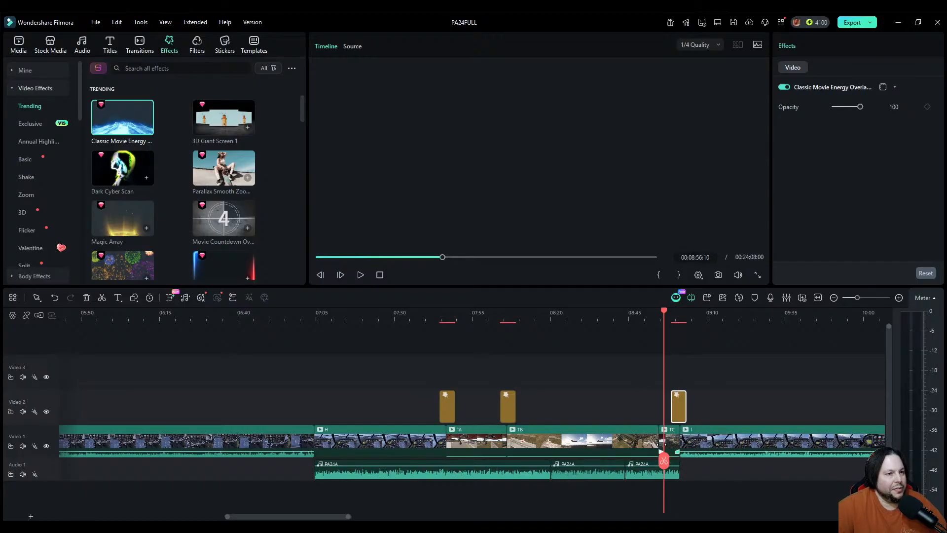
key(space)
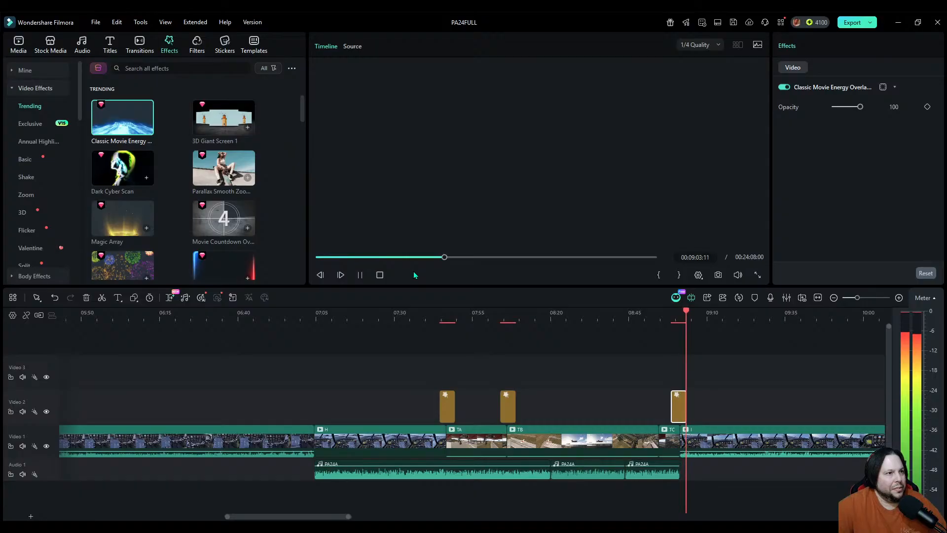
key(space)
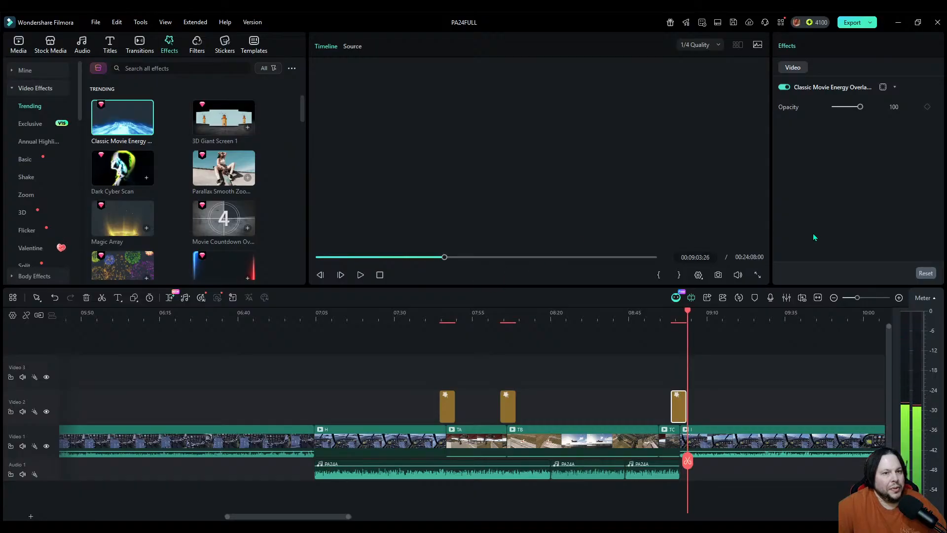
Step: Play the end of clip J and review the cut to clip K, stopping at 00:13:58:01
click(834, 297)
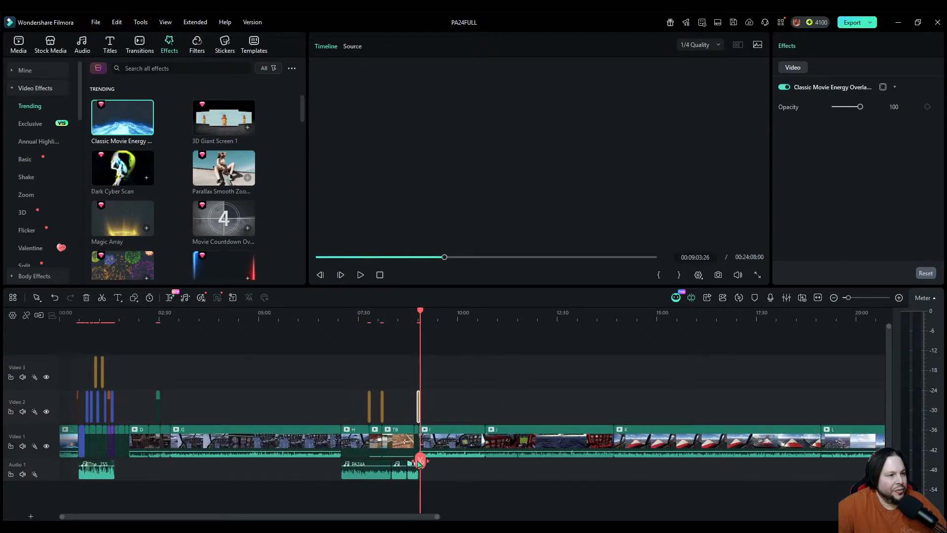
drag(418, 464, 600, 461)
click(606, 464)
key(space)
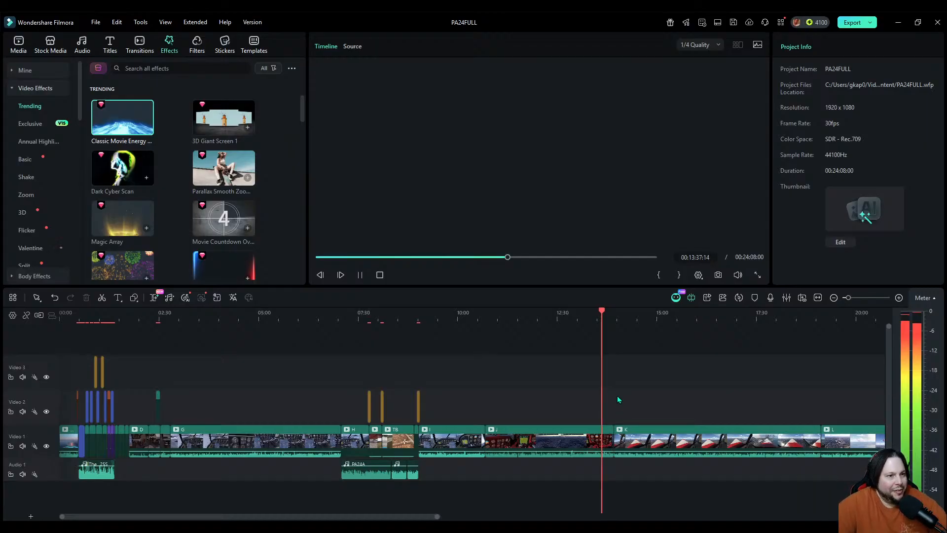
click(615, 317)
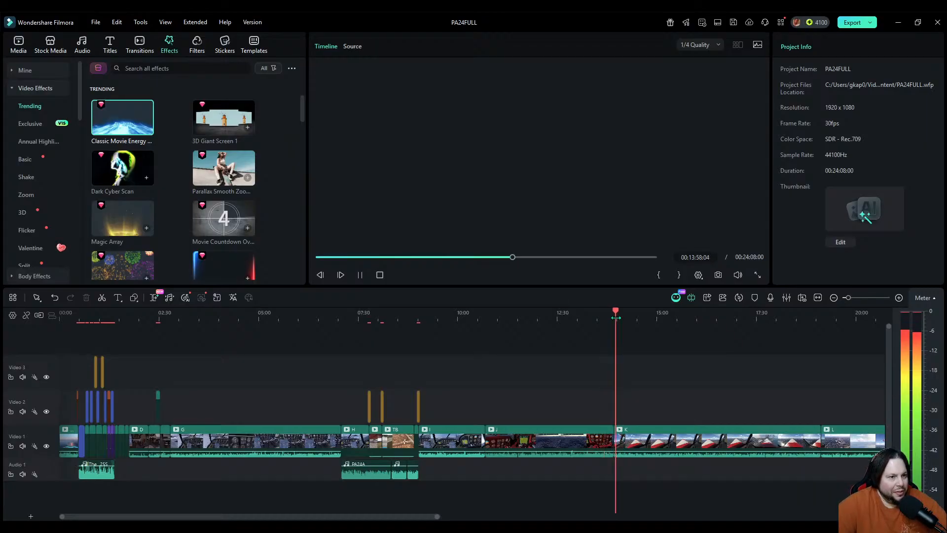
click(608, 316)
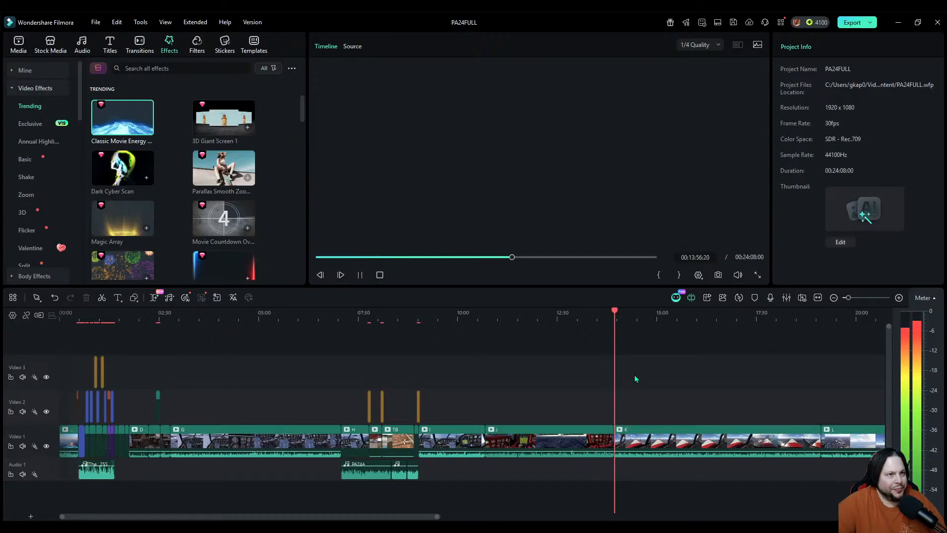
key(space)
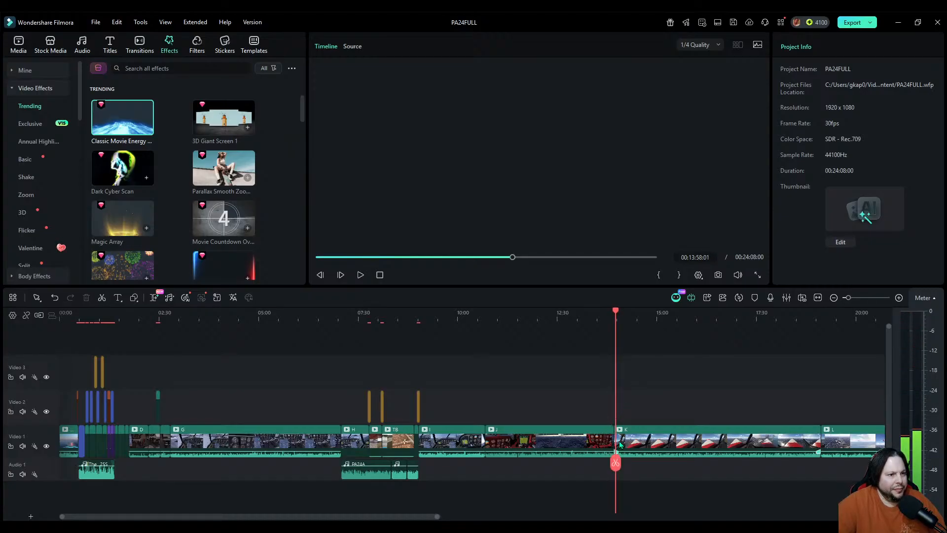
Step: Add the trending 3D Social Media transition at the cut from clip J to K and set its alignment to Overlap
drag(618, 466, 603, 466)
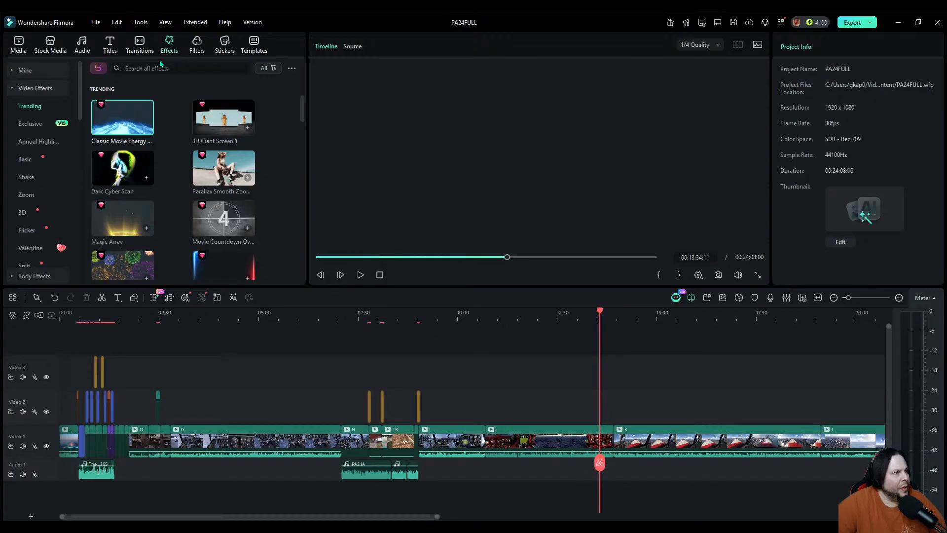
click(136, 45)
scroll(182, 187, down, 3)
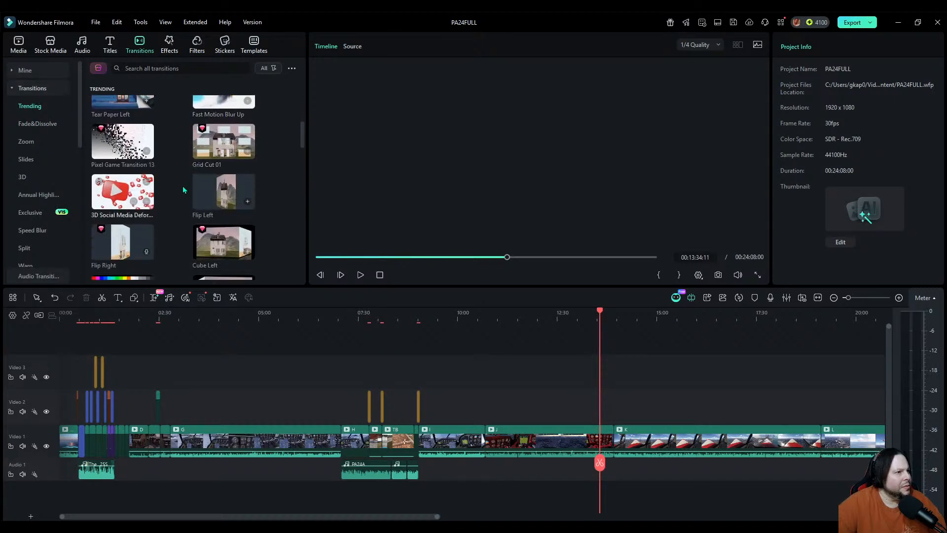
scroll(183, 185, down, 1)
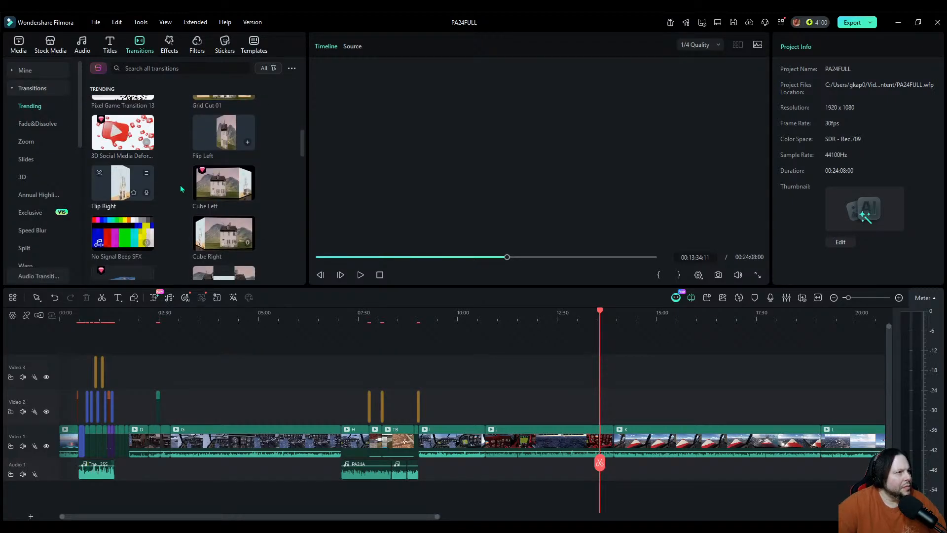
drag(123, 132, 608, 441)
click(858, 139)
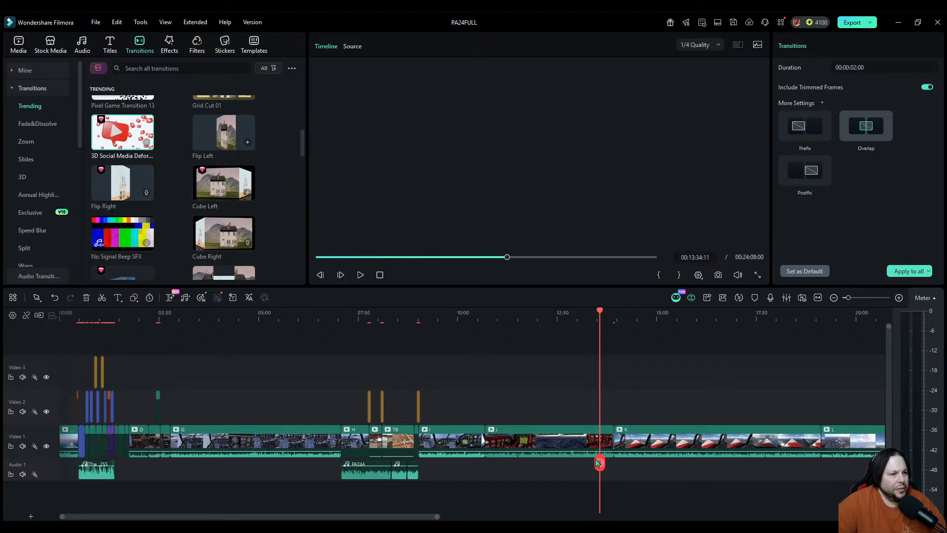
Step: Add the Move Rectangle 1 transition at the end of clip I, before the cut to clip J
drag(598, 463, 476, 467)
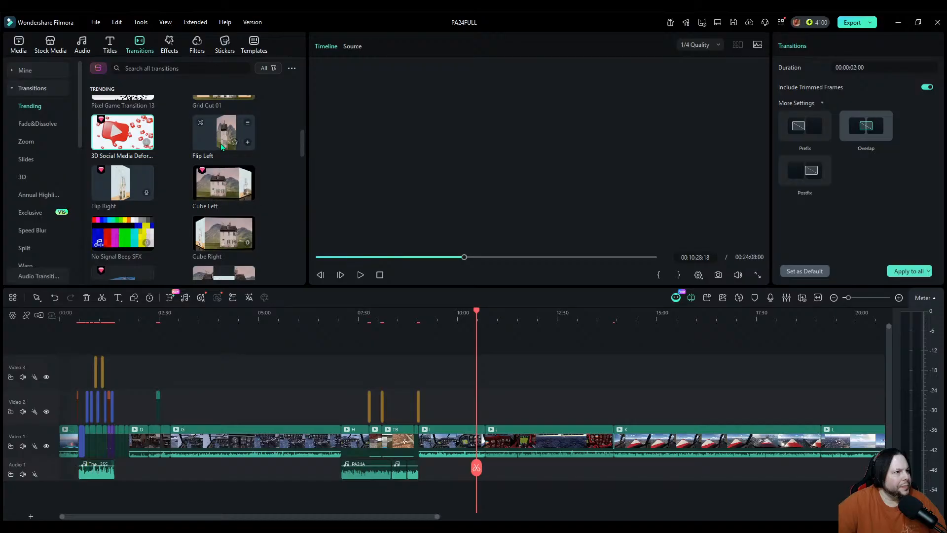
scroll(222, 158, down, 4)
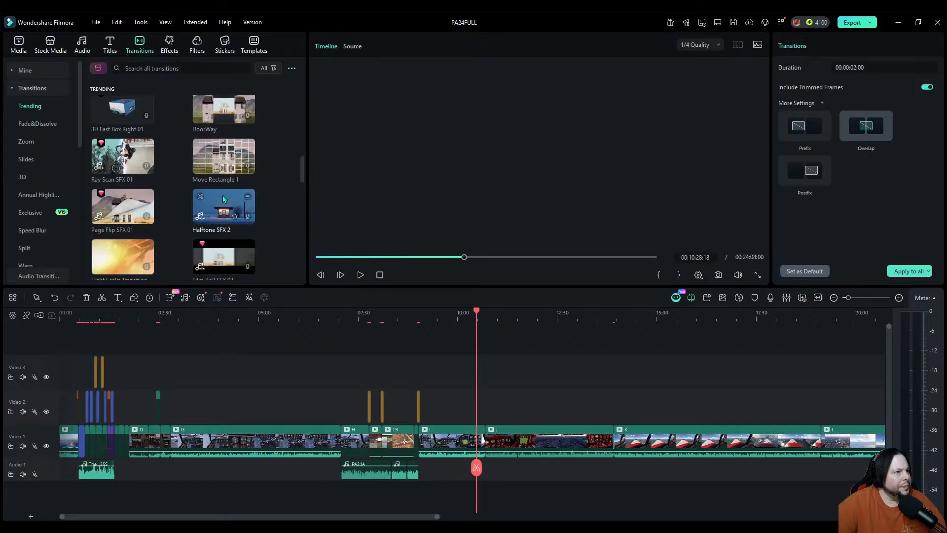
drag(222, 170, 479, 437)
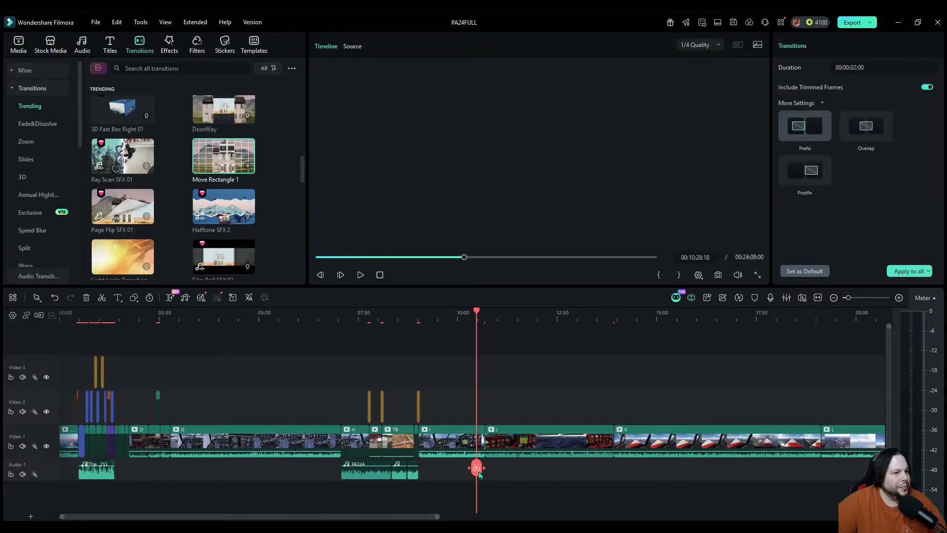
Step: Move the playhead to 00:18:36:04 near the end of clip K and apply the Card Spin Left transition at the end of clip J
drag(477, 473, 771, 461)
click(833, 297)
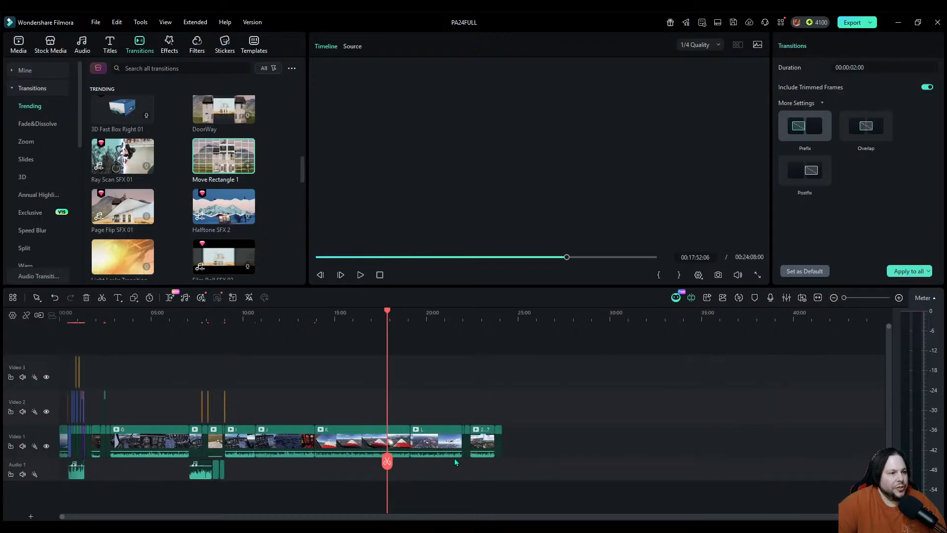
mouse_move(388, 463)
mouse_down()
mouse_move(424, 463)
mouse_move(401, 461)
mouse_up()
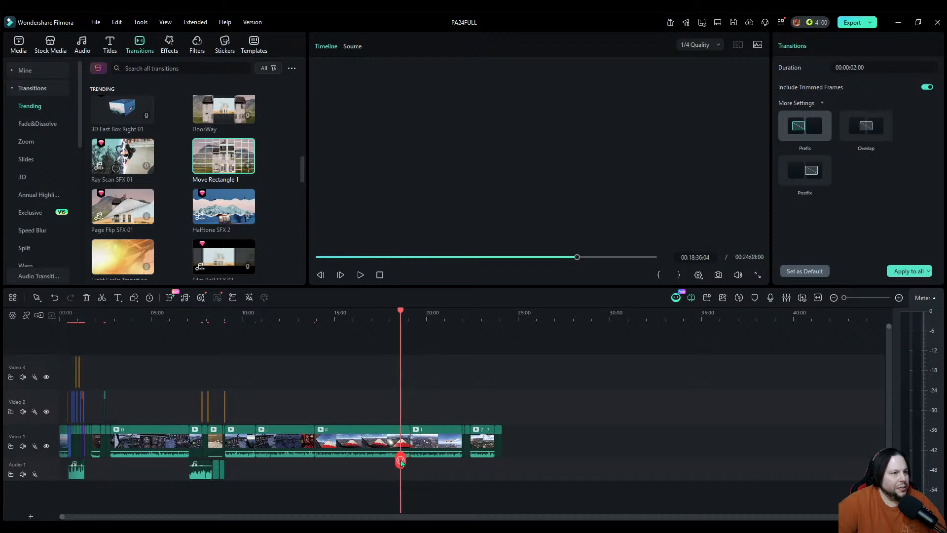
scroll(162, 224, down, 4)
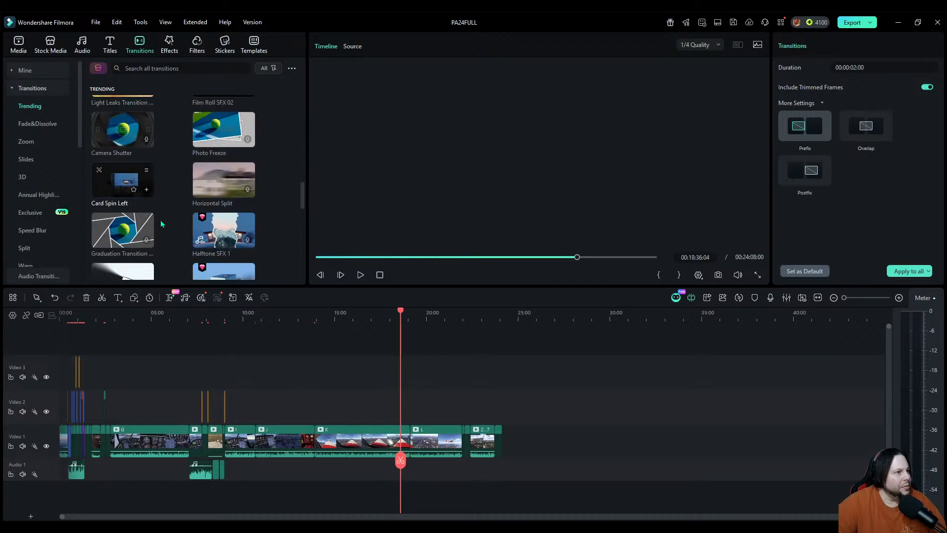
drag(114, 185, 307, 436)
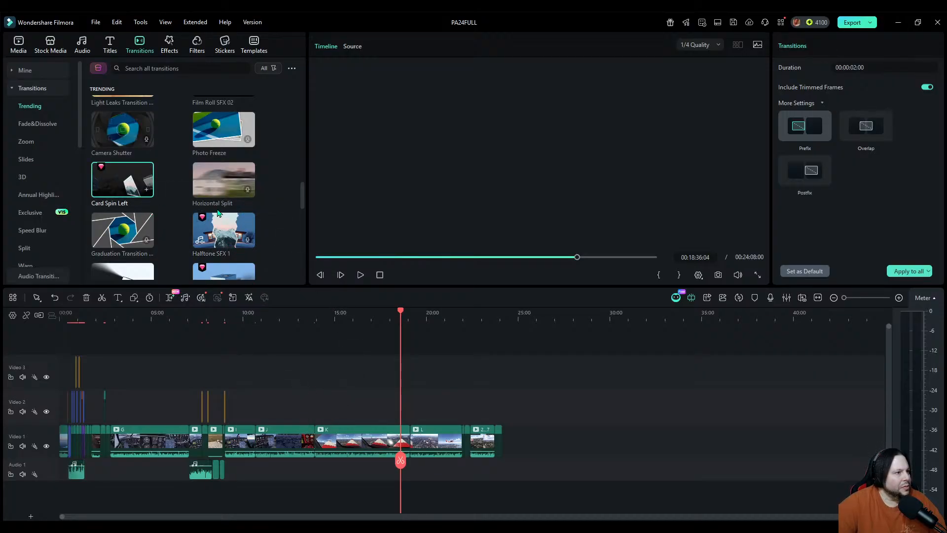
Step: Add the Luminous Page Turning transition at the cut from clip K to L
scroll(217, 212, down, 3)
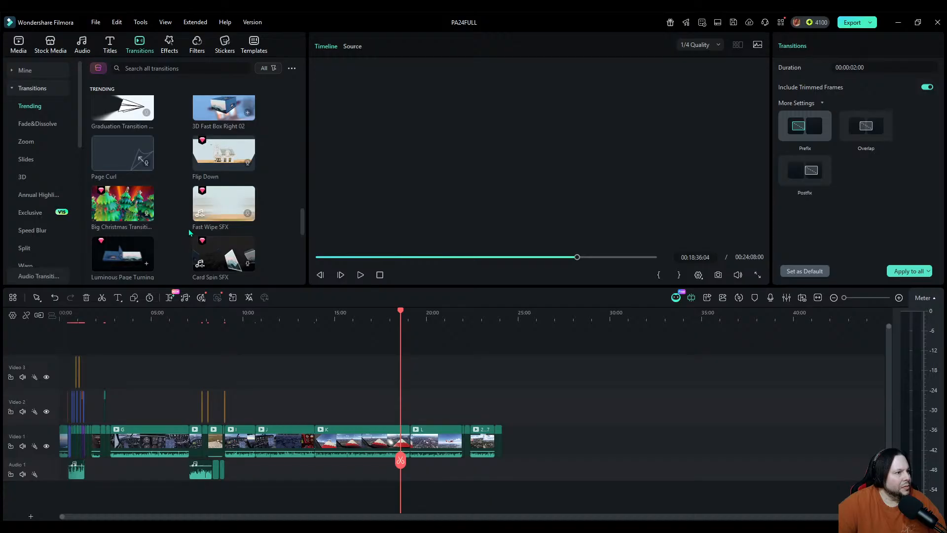
scroll(189, 232, down, 1)
drag(127, 202, 421, 433)
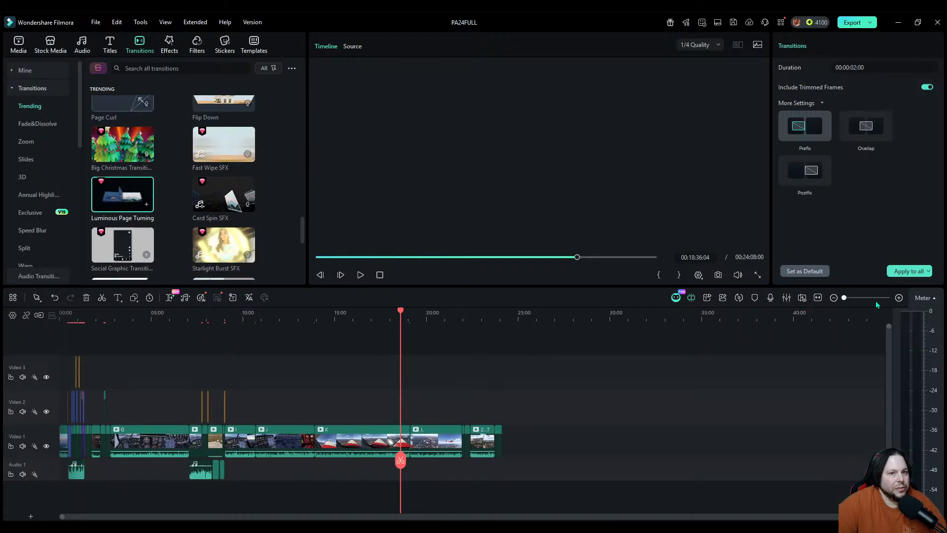
click(898, 298)
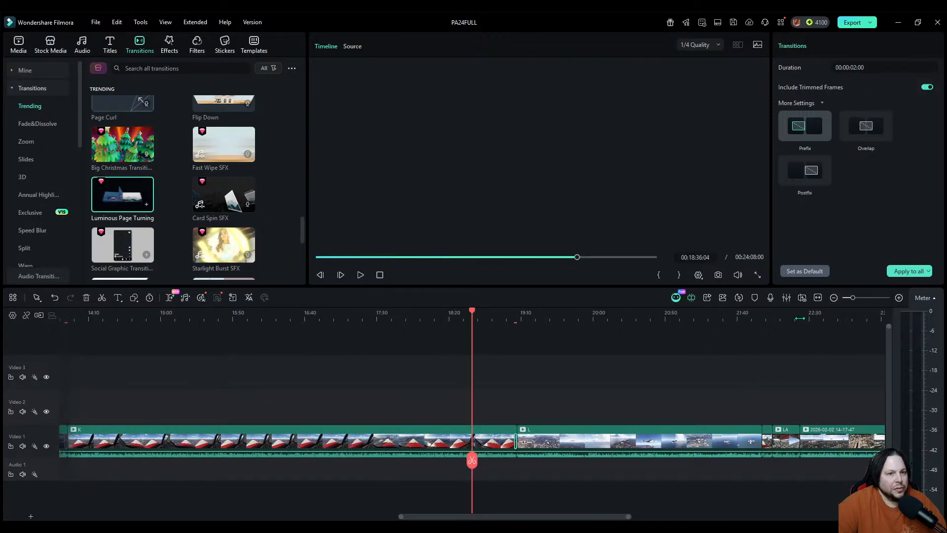
click(832, 299)
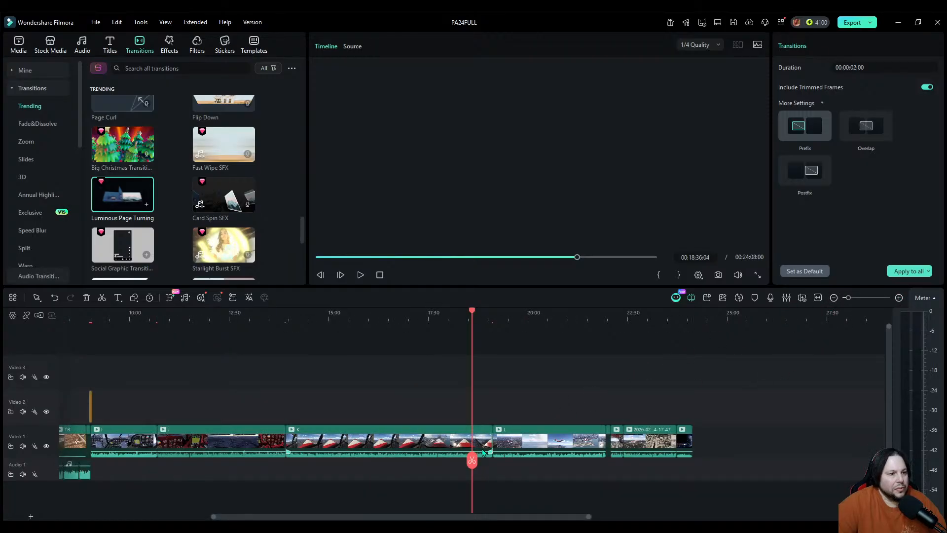
Step: Play the last seconds of clip L and set the playhead back to 00:21:44:01
drag(471, 461, 601, 462)
key(space)
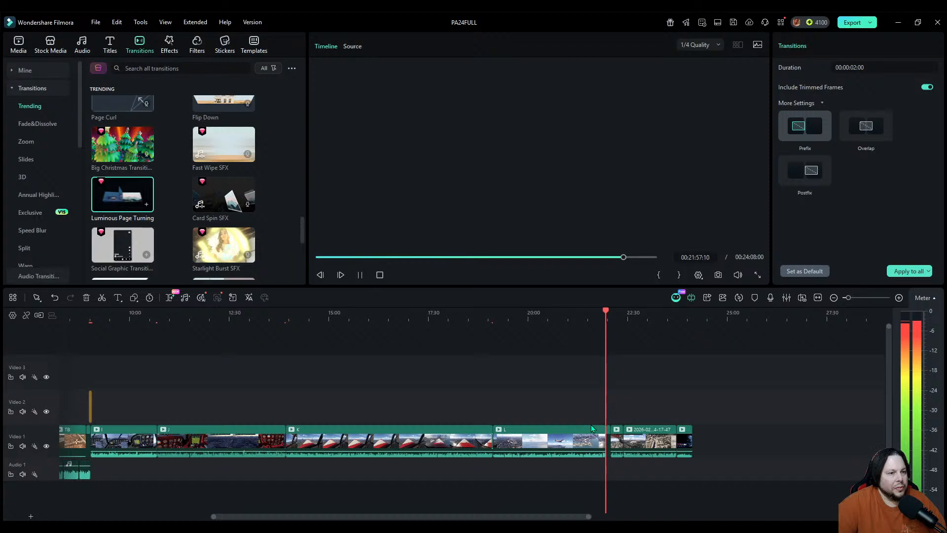
drag(607, 462, 597, 467)
Step: Add the 3D Slideshow Style 2 transition at the end of clip L and the 3D Fun Emoji transition at the end of the 14-17-47 clip
scroll(133, 177, down, 5)
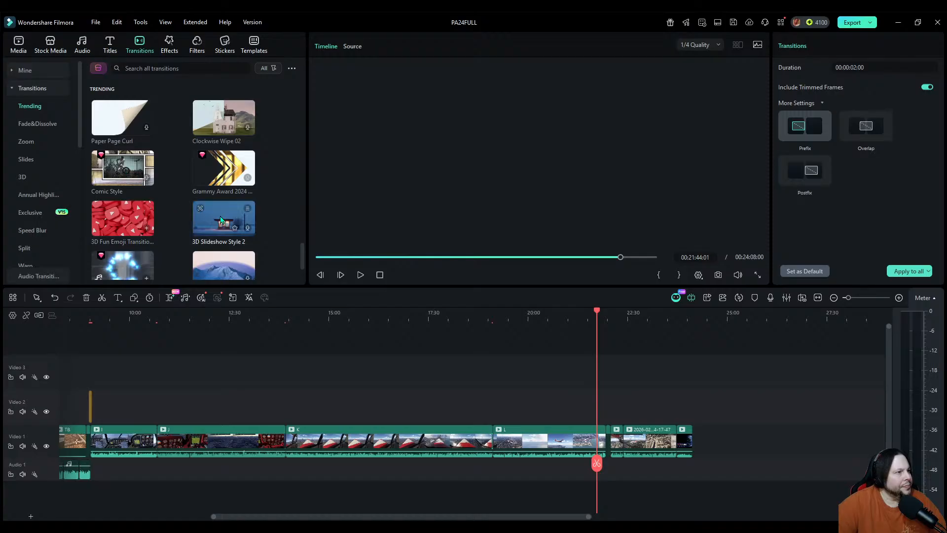
mouse_move(146, 227)
mouse_down()
mouse_move(227, 232)
mouse_move(560, 366)
mouse_move(609, 441)
mouse_move(237, 303)
mouse_move(148, 231)
mouse_up()
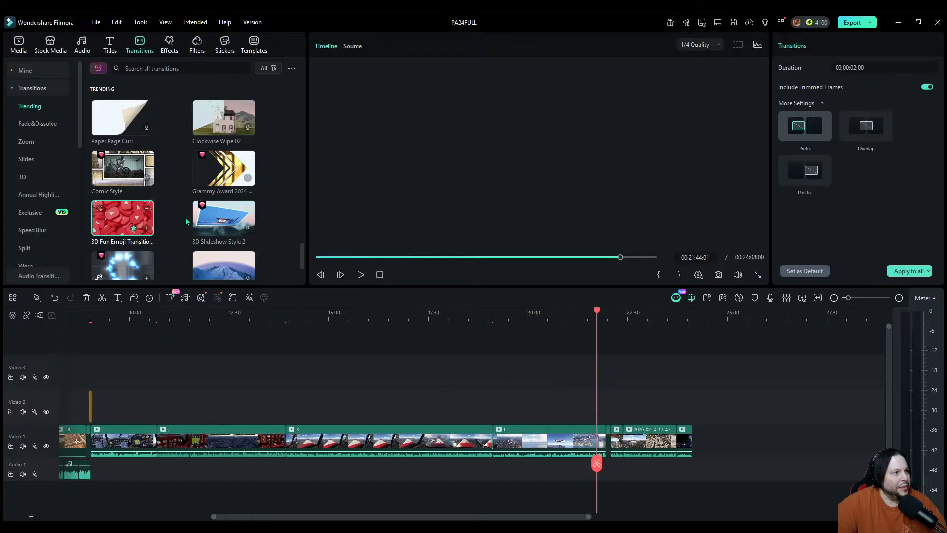
drag(224, 220, 598, 441)
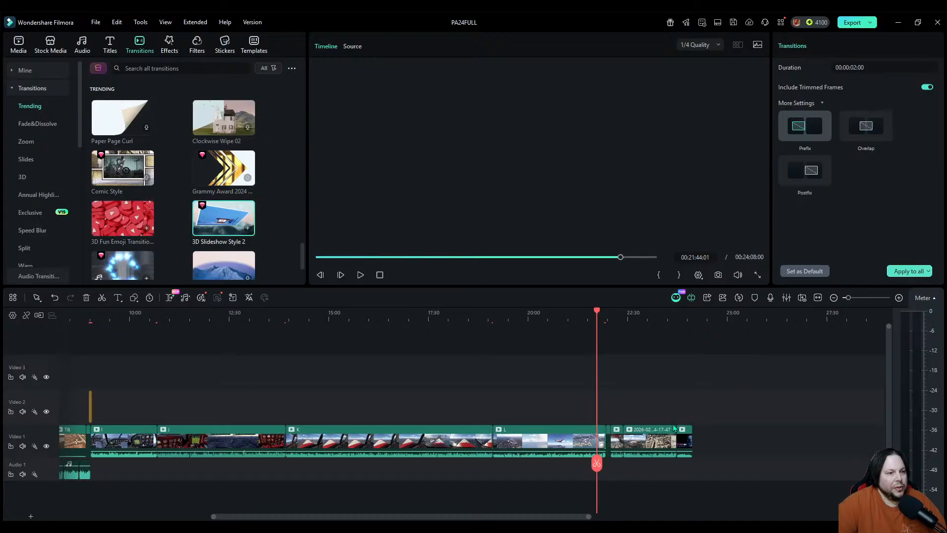
drag(123, 223, 672, 441)
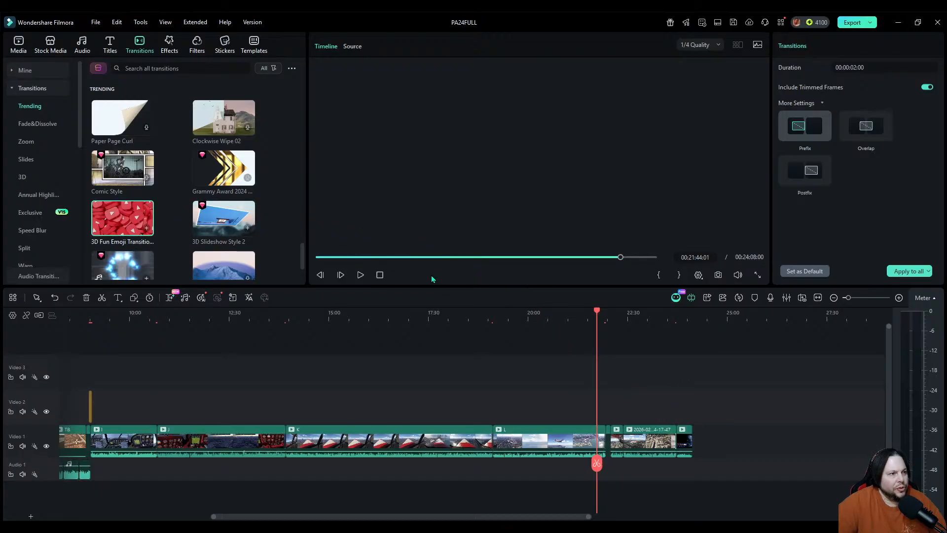
Step: Play the transition from the 14-17-47 clip into the outro, starting at 00:23:41:14
click(899, 297)
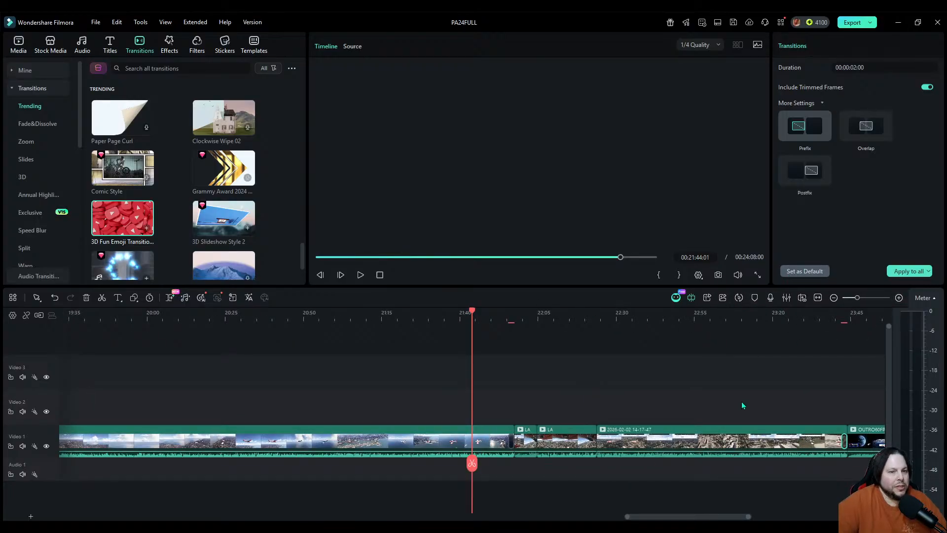
click(840, 319)
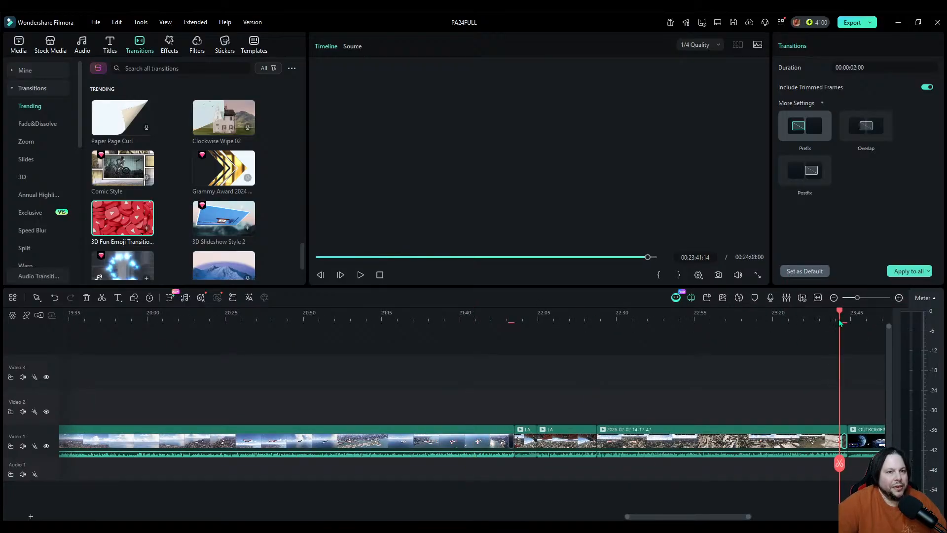
key(space)
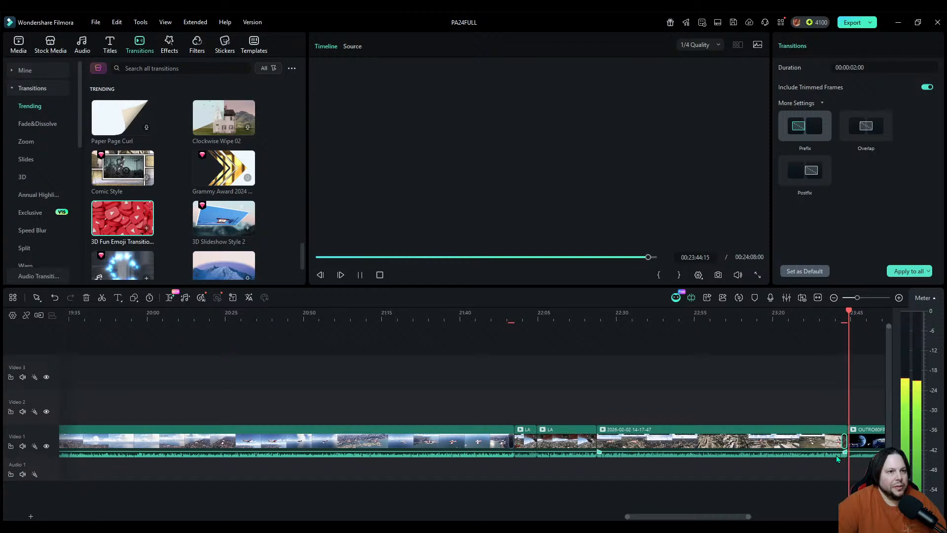
Step: Reset the OUTRO60FPS clip's audio channels to None and enable auto normalization at -14 LUFS
click(853, 446)
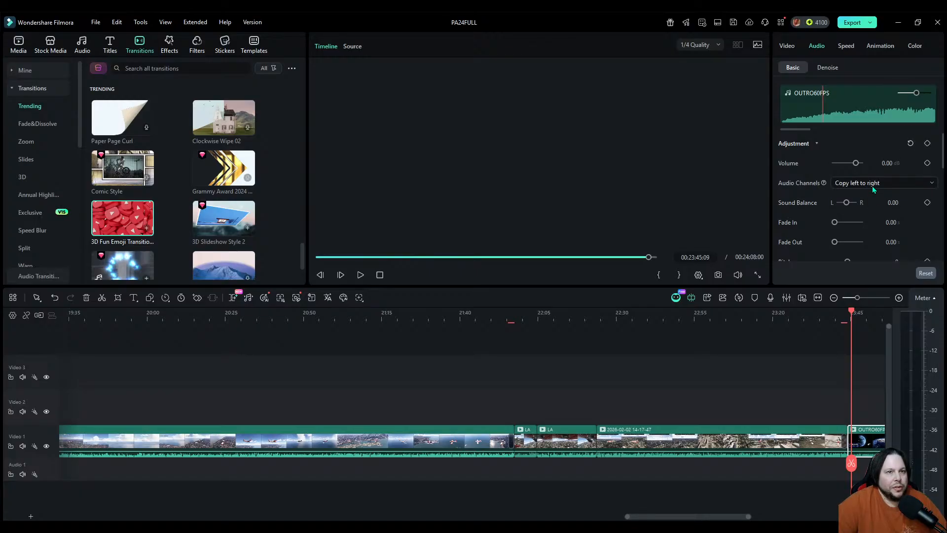
scroll(873, 189, down, 1)
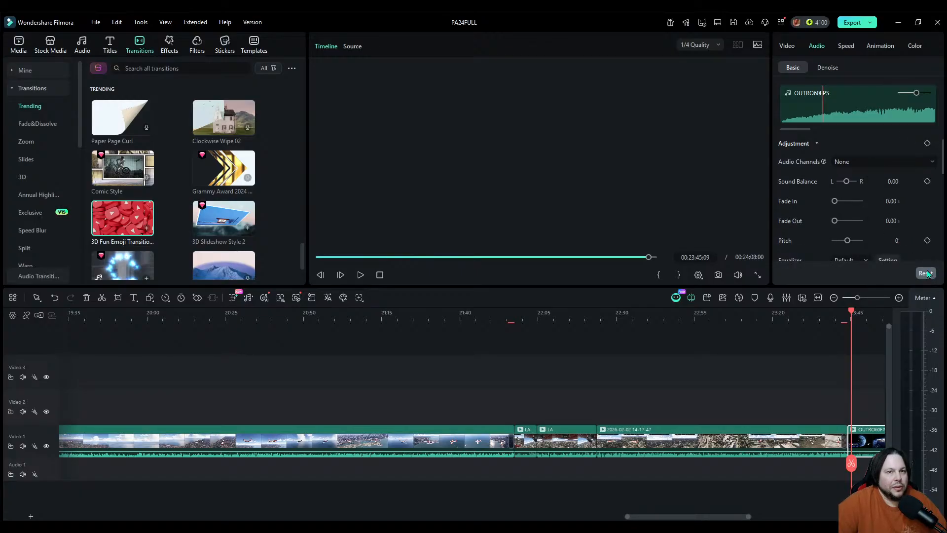
scroll(838, 212, down, 5)
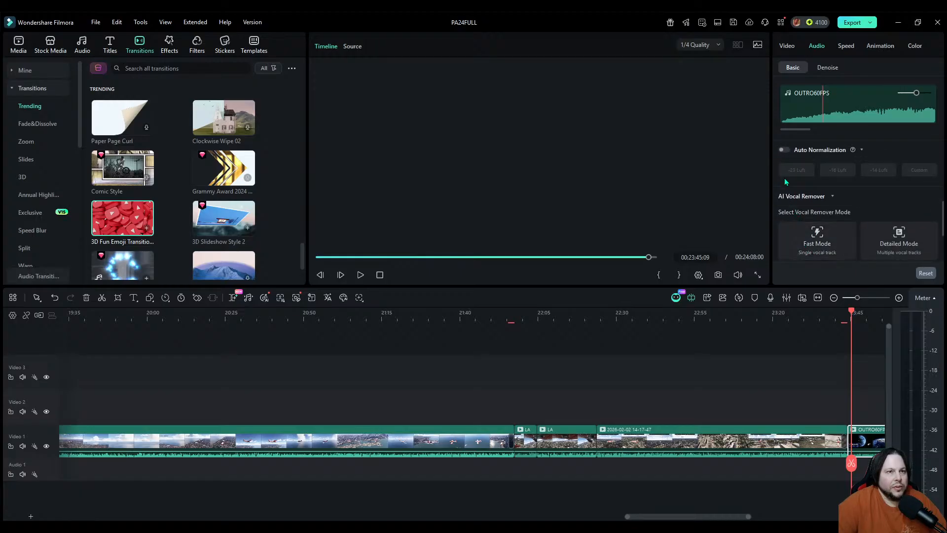
click(784, 149)
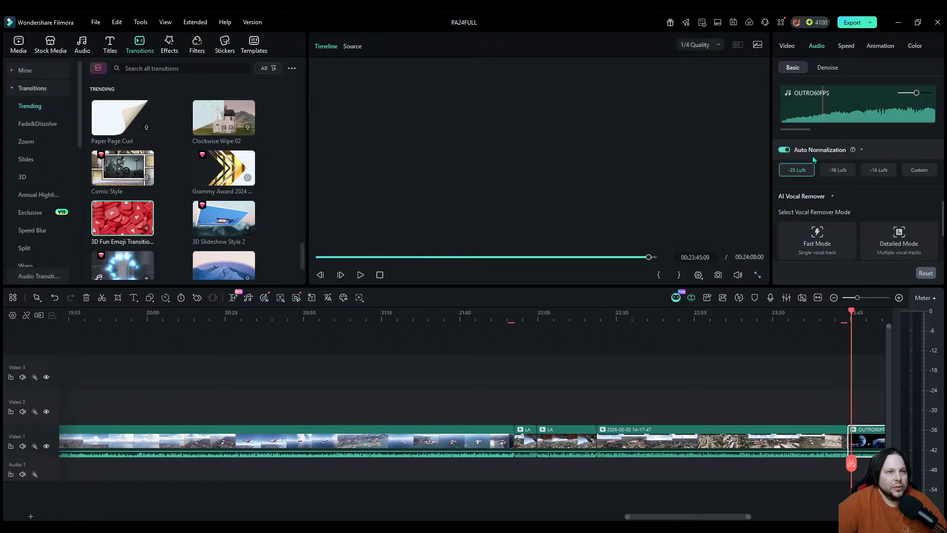
click(870, 172)
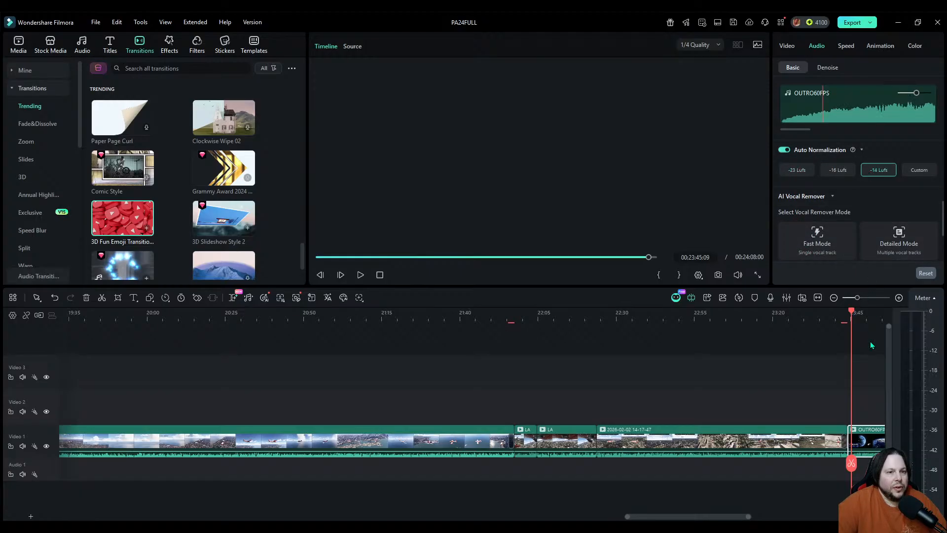
Step: Bring the start of the timeline into view and search the sticker library for youtube
click(833, 298)
drag(602, 516, 270, 504)
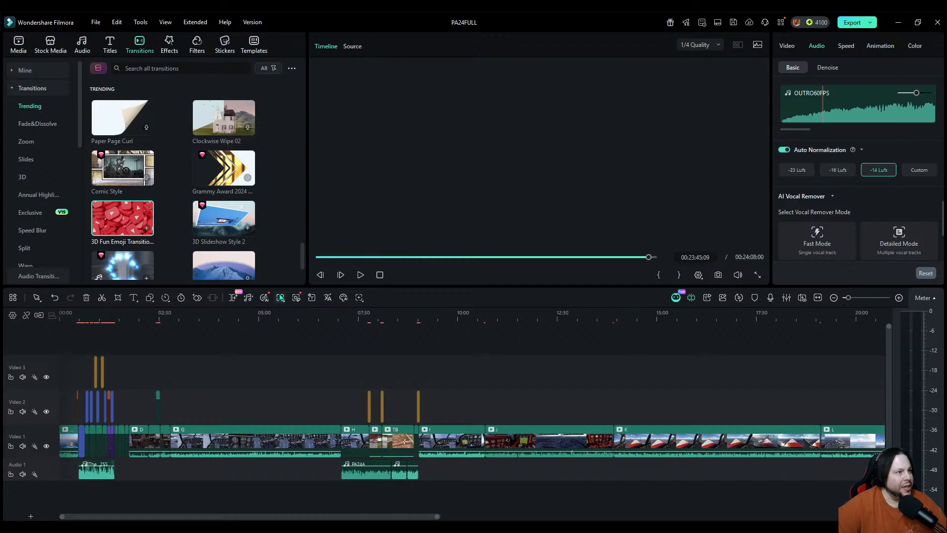
click(230, 47)
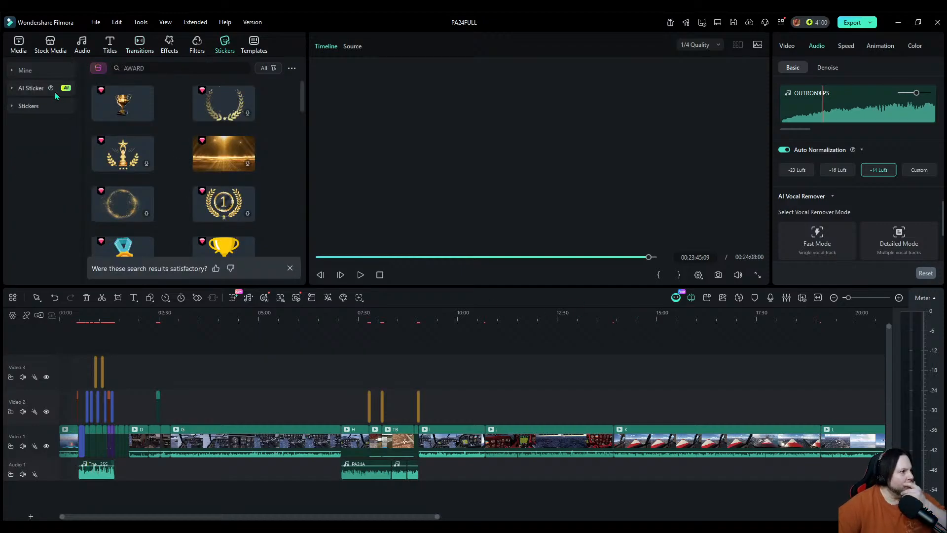
click(149, 68)
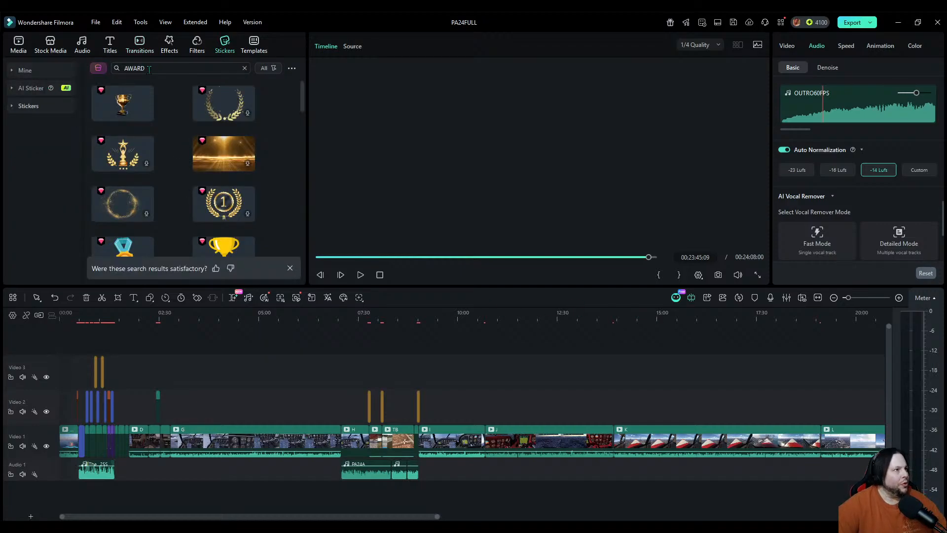
double_click(149, 69)
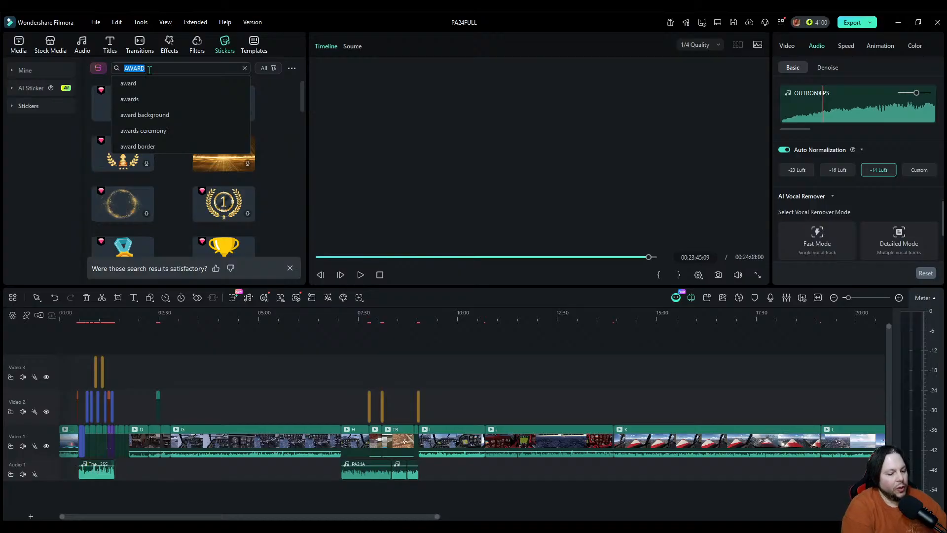
text(youtube)
key(Return)
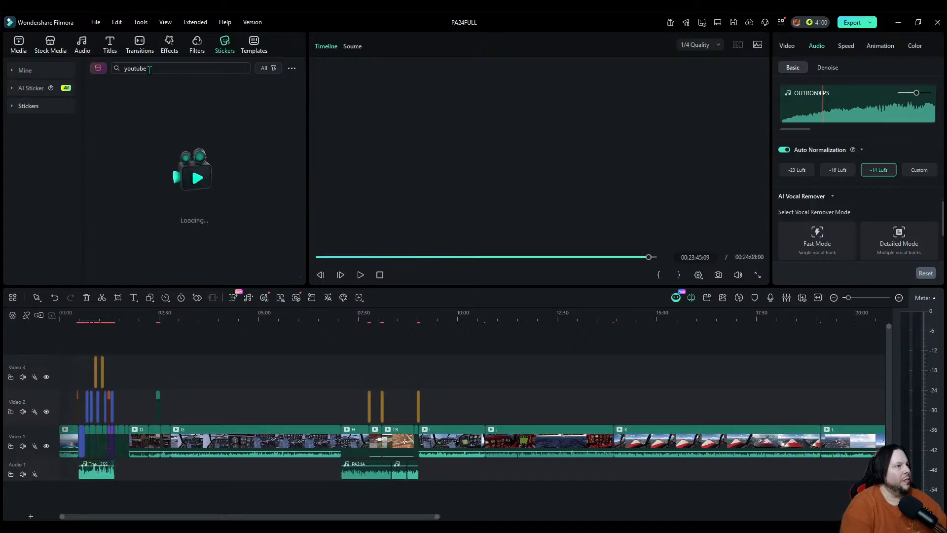
Step: Search the stickers for kick and look through the results for a fitting sticker
double_click(150, 68)
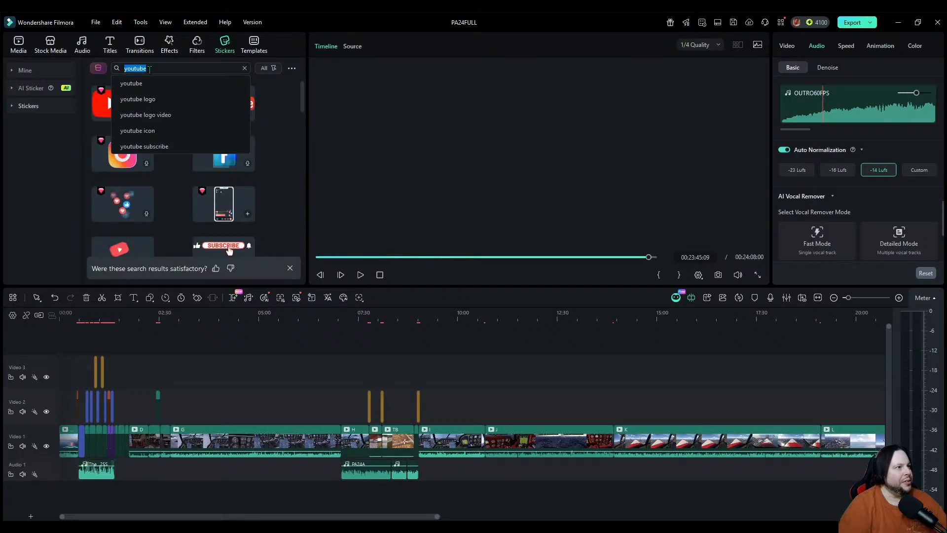
text(kick)
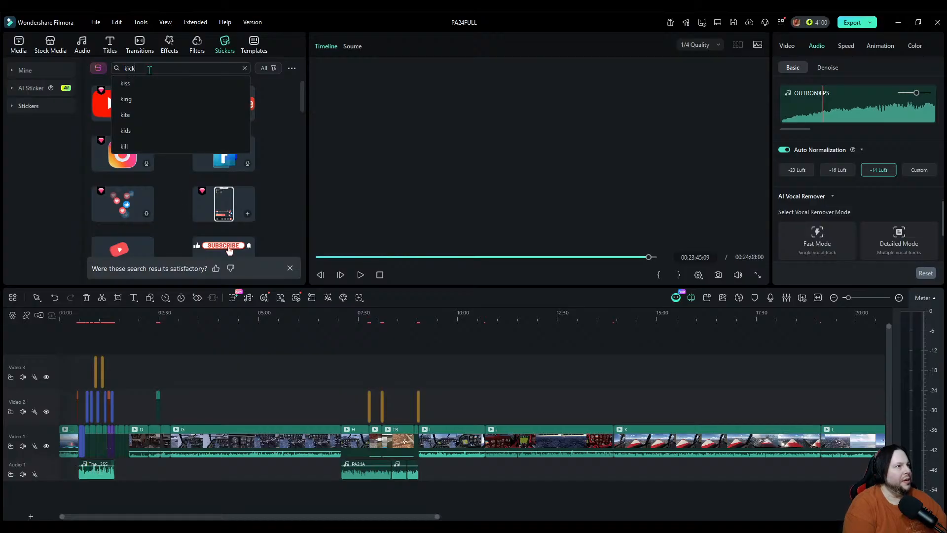
key(Return)
scroll(163, 148, down, 3)
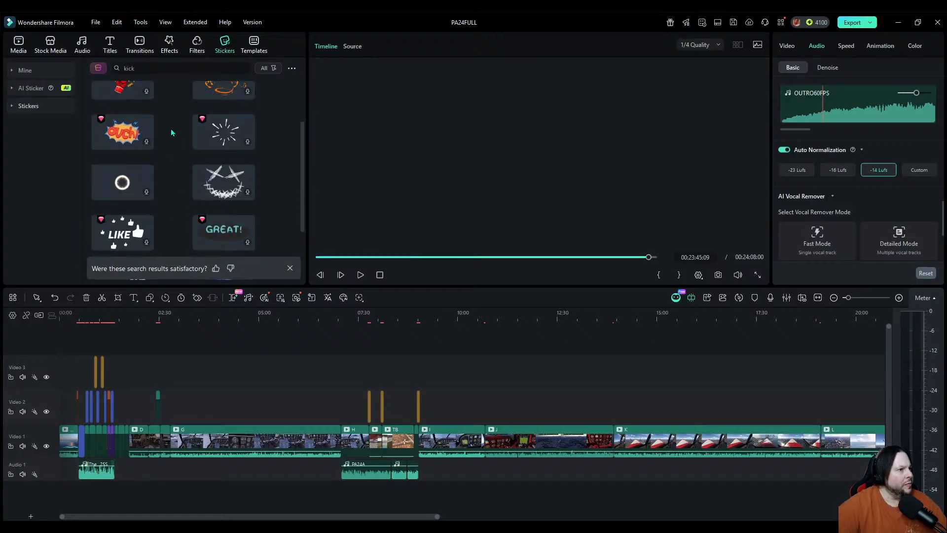
scroll(163, 105, up, 3)
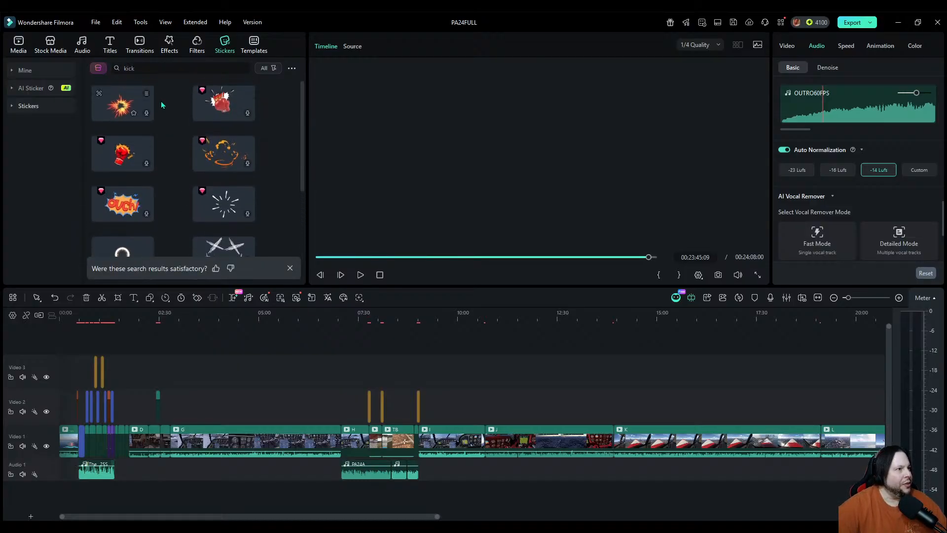
Step: Search the stickers for youtuge and browse the results for an animated Subscribe sticker
click(158, 70)
key(BackSpace)
key(BackSpace)
key(BackSpace)
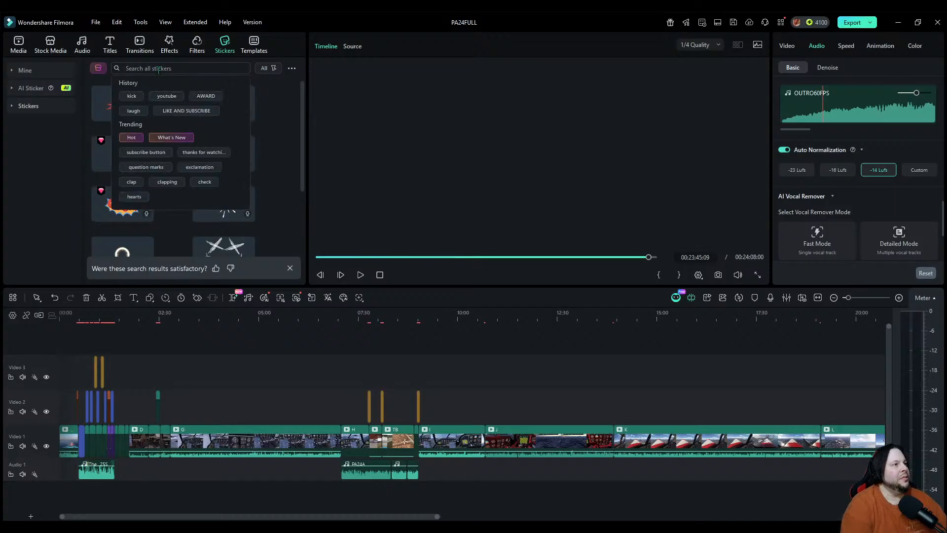
text(youtuge)
key(Return)
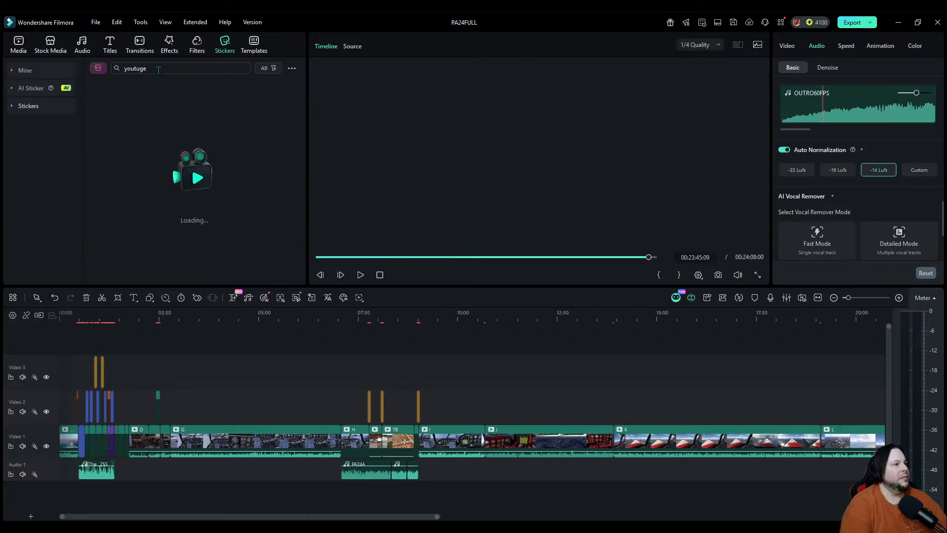
scroll(230, 192, down, 5)
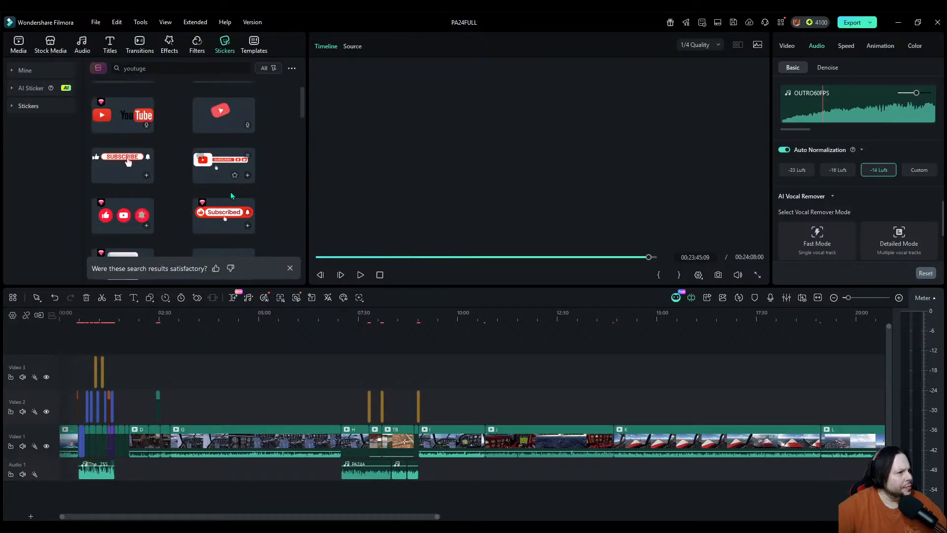
scroll(230, 191, down, 4)
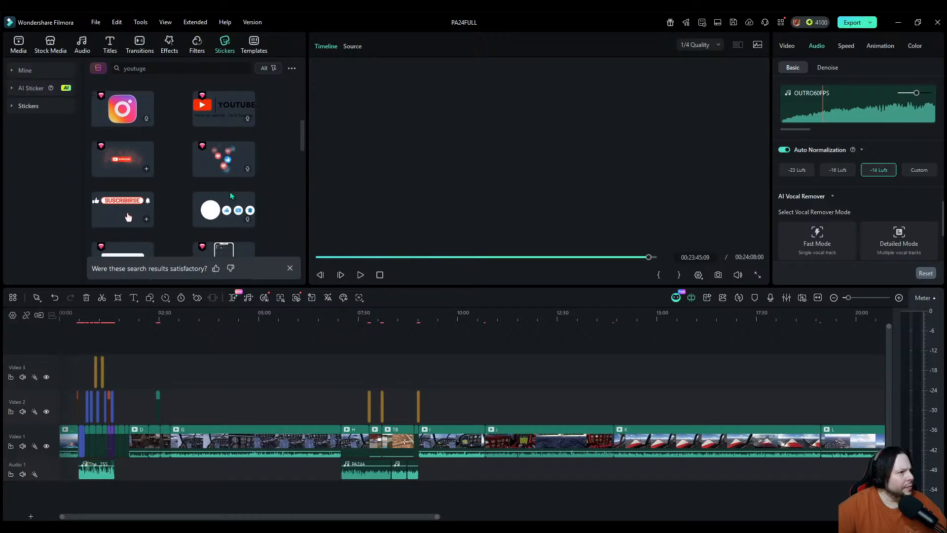
scroll(230, 192, down, 1)
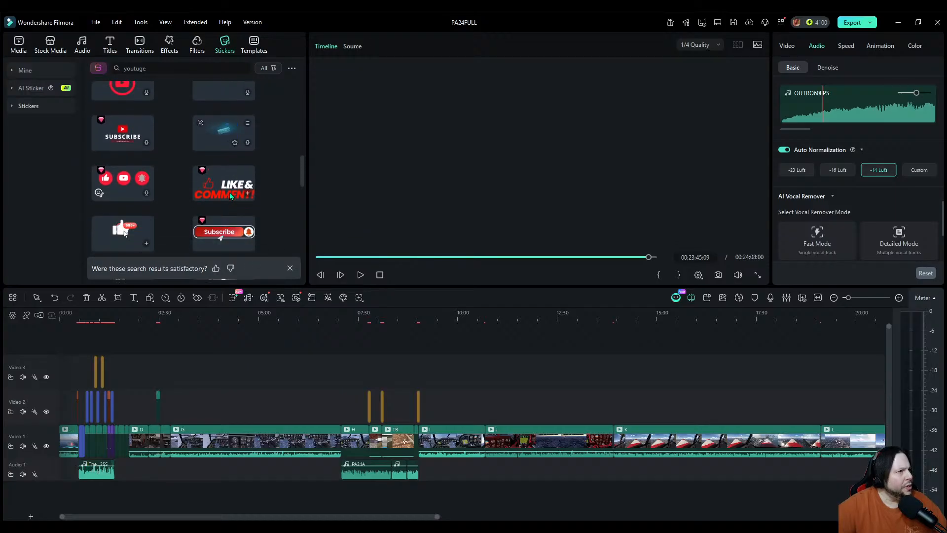
scroll(219, 204, down, 4)
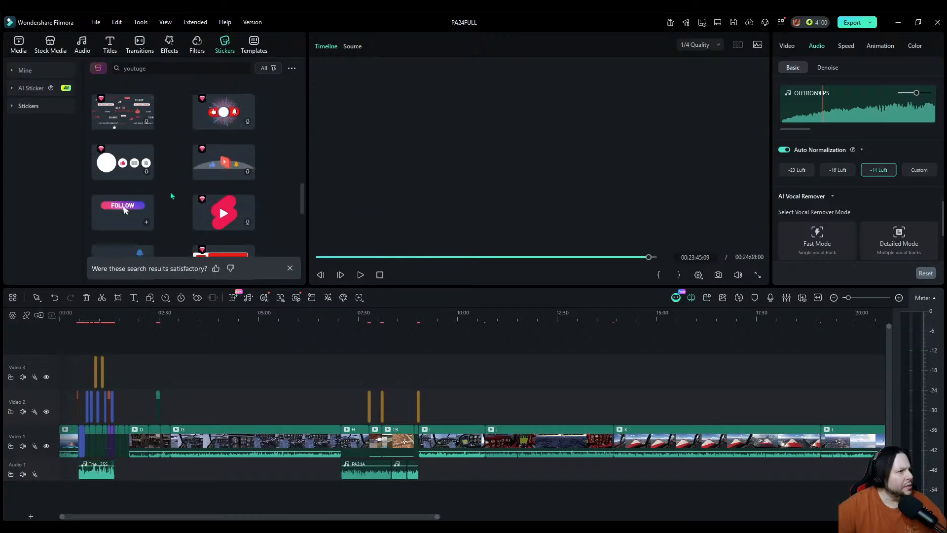
scroll(170, 196, up, 1)
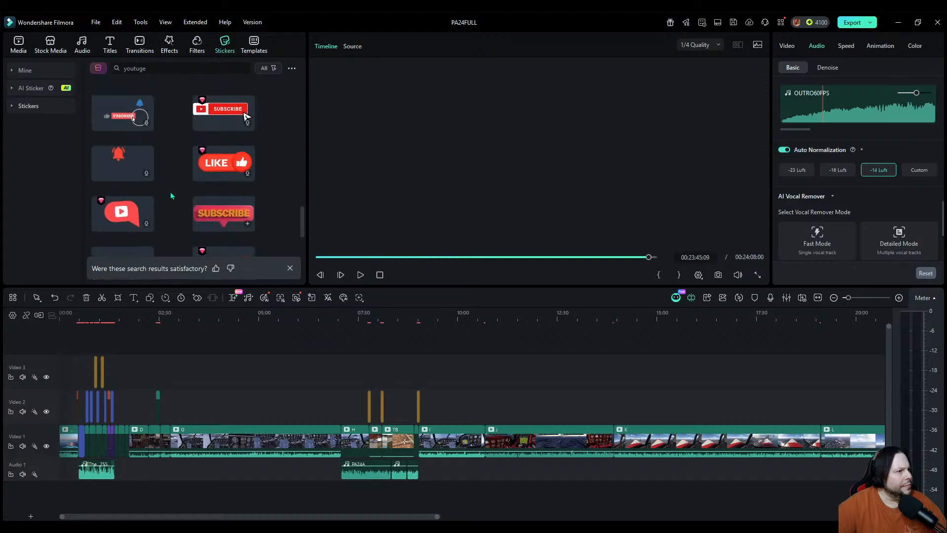
scroll(170, 196, down, 3)
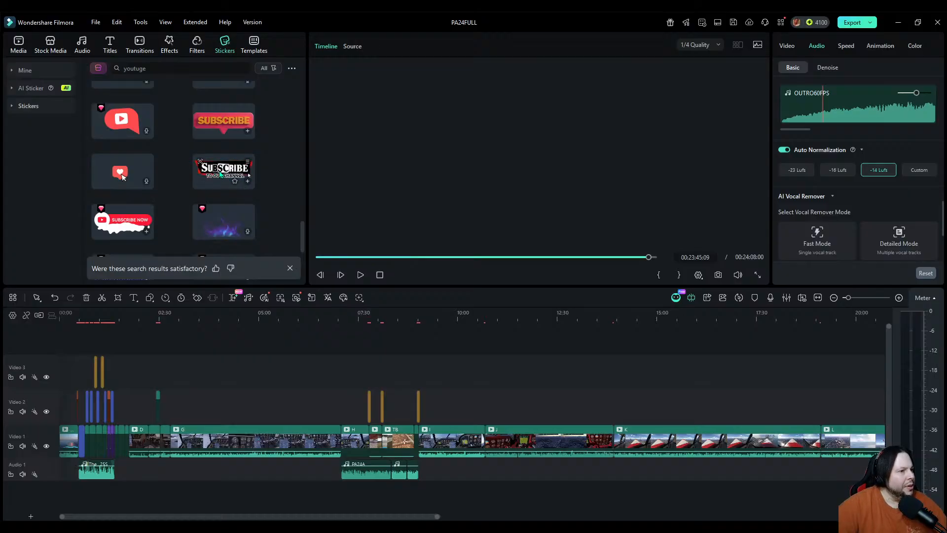
Step: Place the white-on-black Subscribe sticker on Video 2 twice, at about 10:00 over clip I and about 20:00 over clip L
click(833, 297)
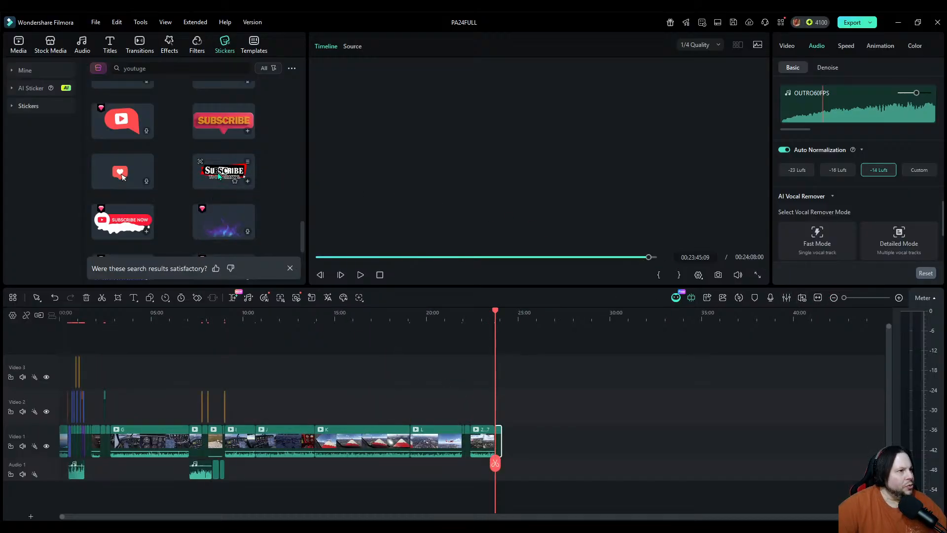
drag(235, 181, 244, 401)
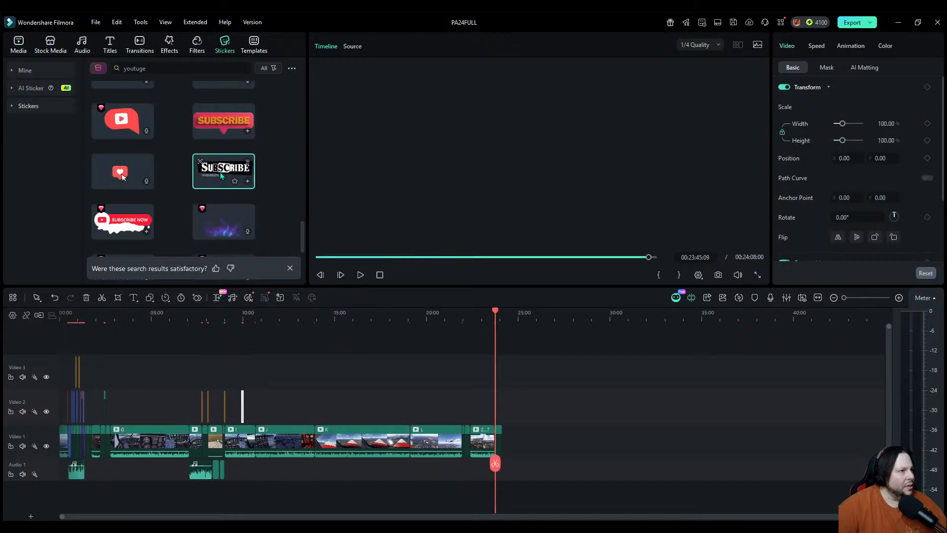
drag(219, 173, 428, 409)
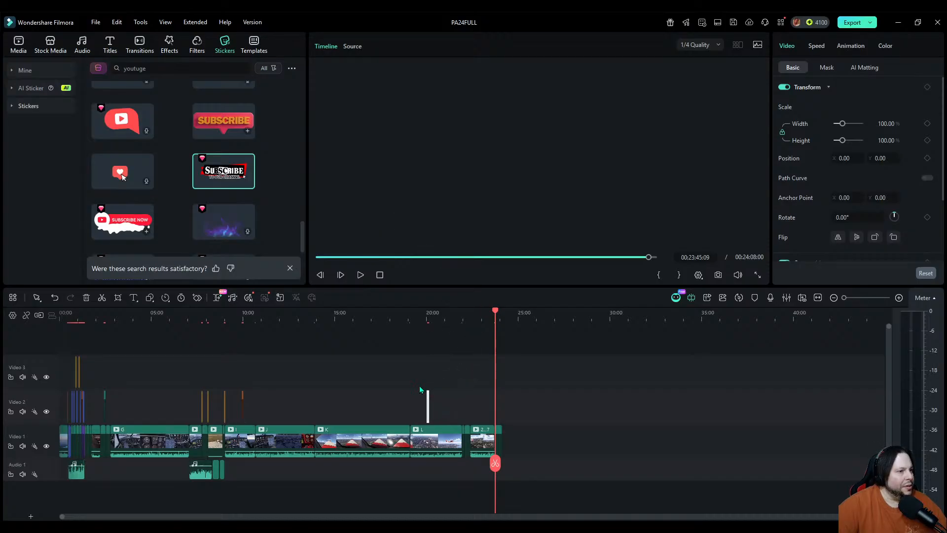
Step: Scale the Subscribe sticker over clip L to 58.33%, move it to position 244.05, -347.84, and scrub through to its end
click(431, 316)
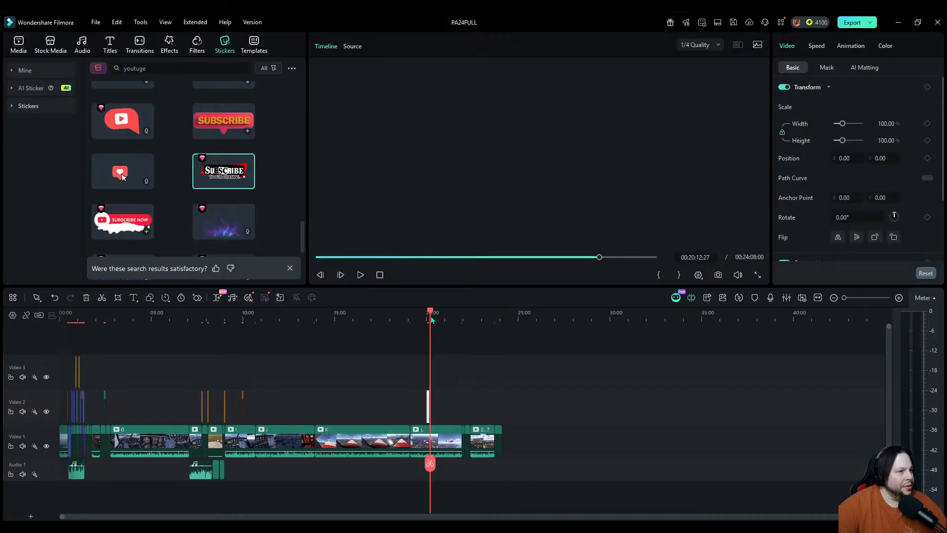
click(899, 297)
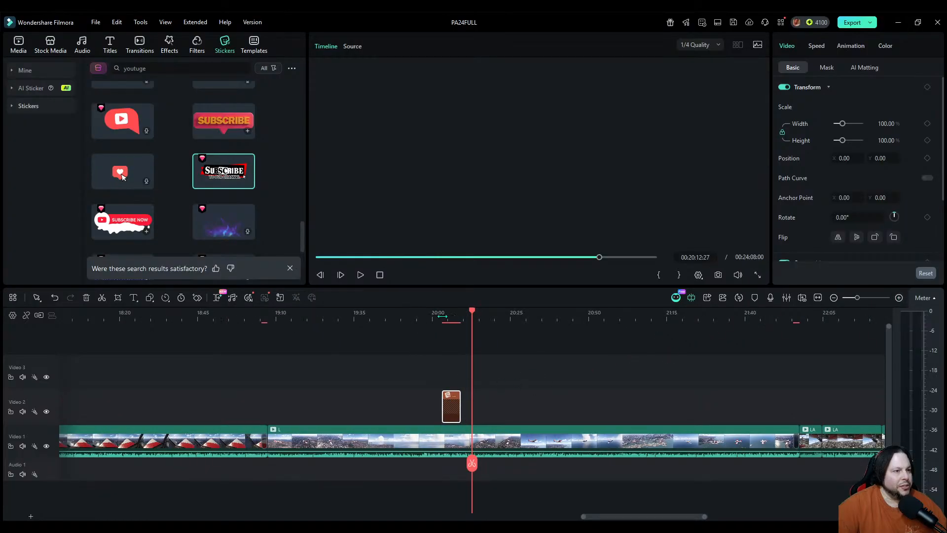
click(450, 316)
drag(842, 140, 839, 140)
drag(582, 148, 625, 204)
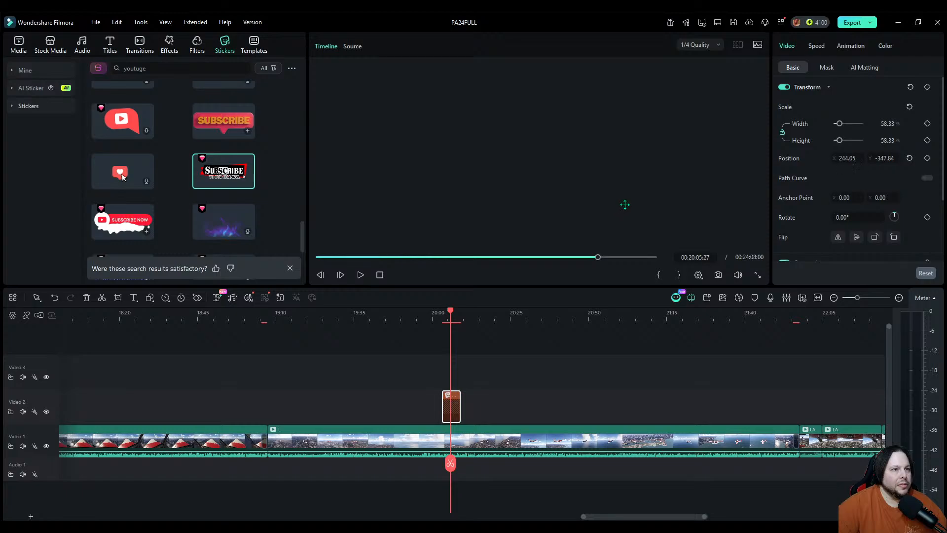
click(436, 469)
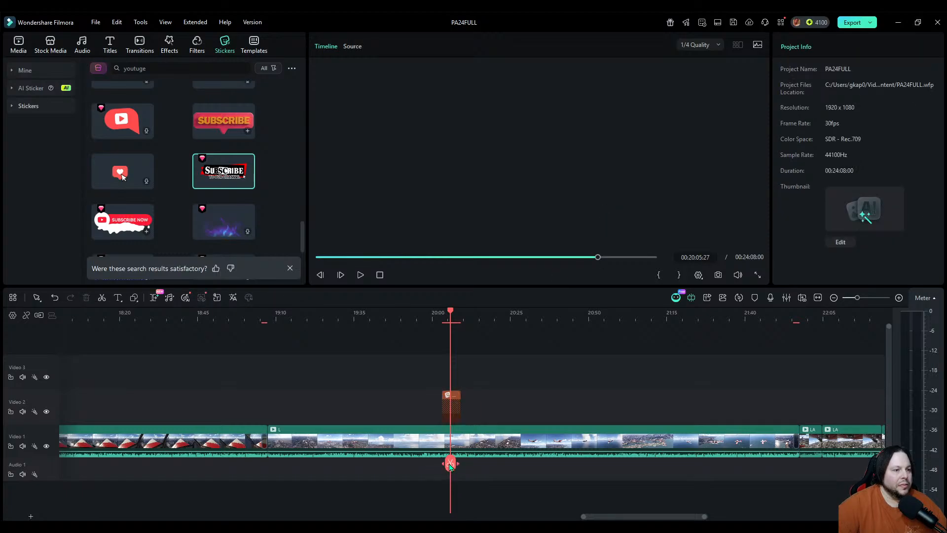
mouse_move(450, 466)
mouse_down()
mouse_move(435, 463)
mouse_move(464, 466)
mouse_up()
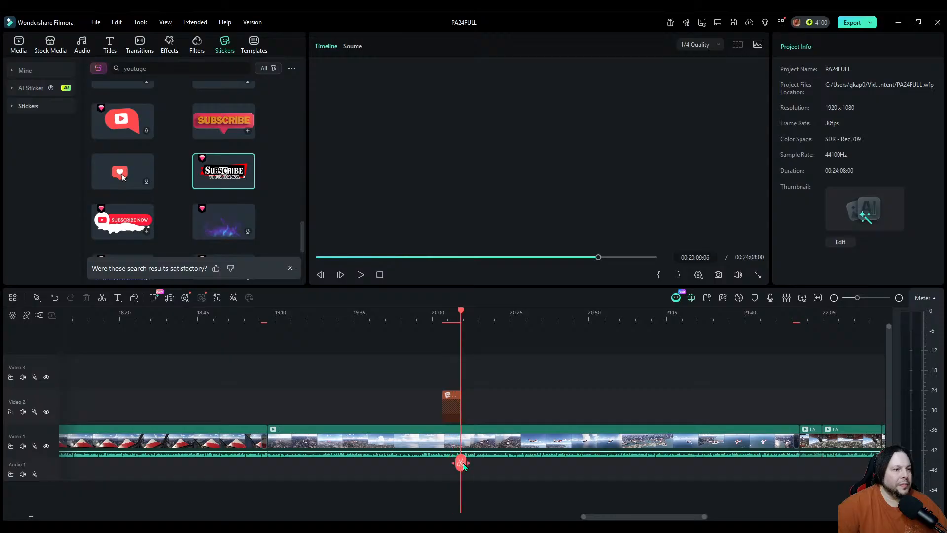
Step: Scale the Subscribe sticker at about 10:00 over clip I to 75% and move it to position -240, 249.44
click(833, 297)
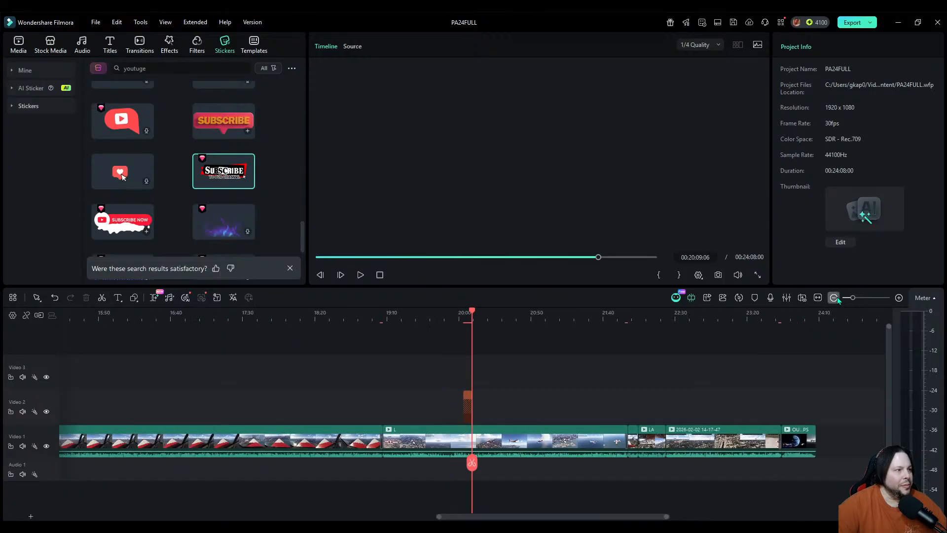
click(833, 297)
drag(472, 468, 134, 457)
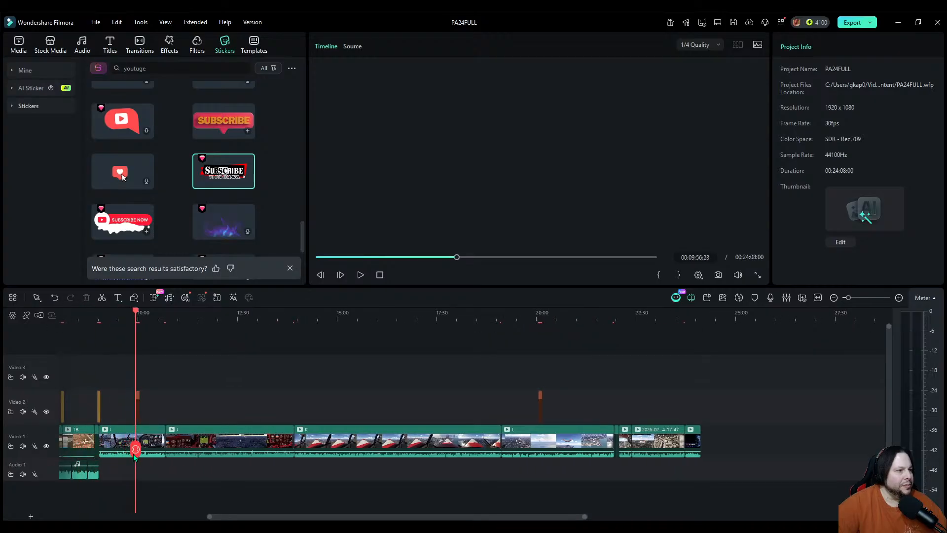
click(899, 297)
click(479, 319)
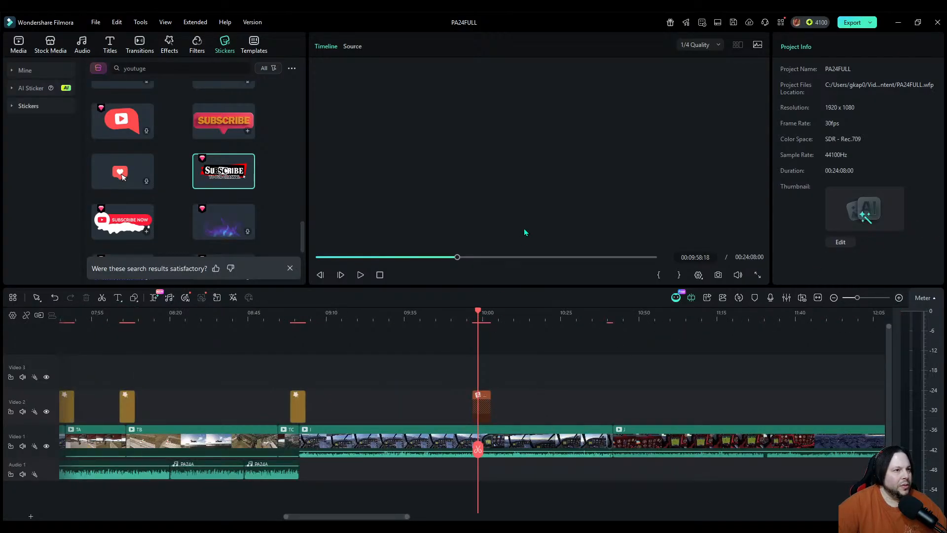
click(566, 169)
drag(843, 141, 840, 142)
drag(614, 147, 553, 104)
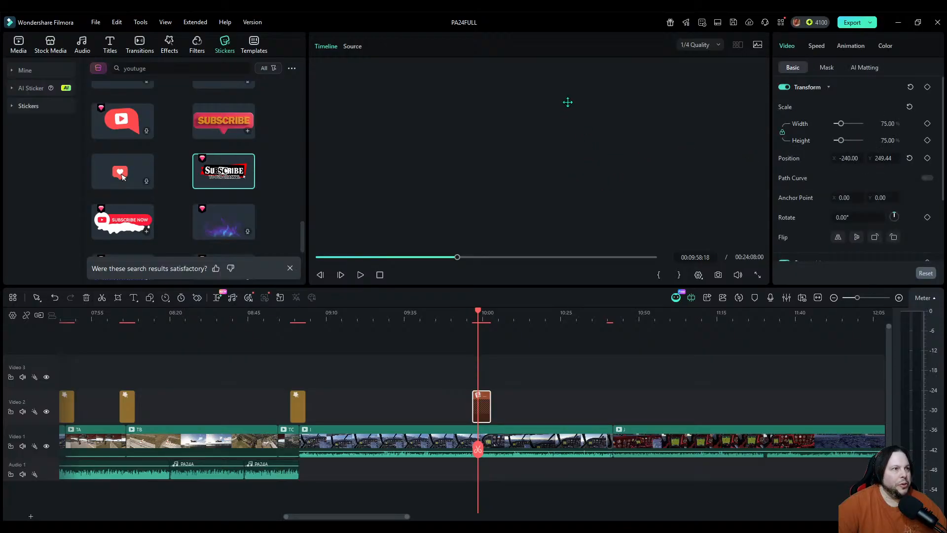
Step: Return the playhead to the start of the timeline and set the preview to Full Quality
click(833, 298)
click(833, 298)
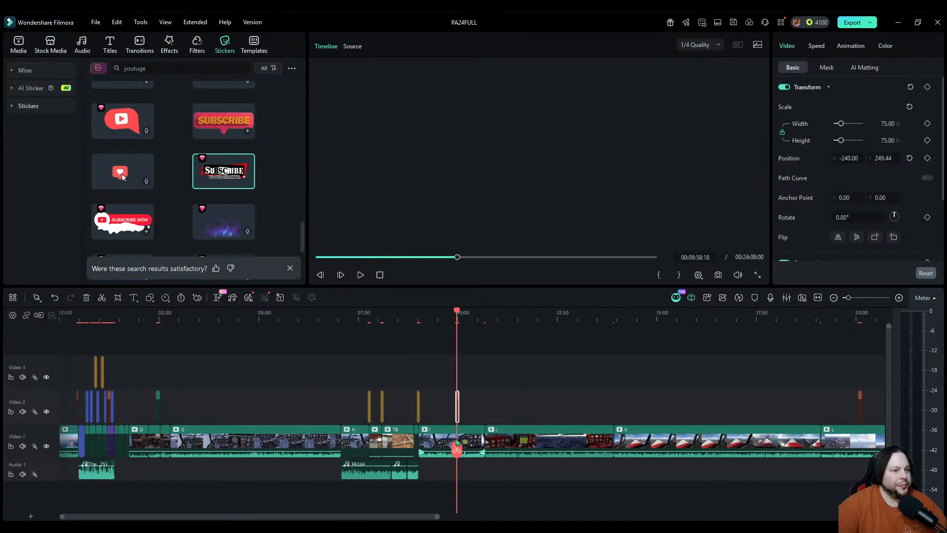
drag(456, 447, 60, 469)
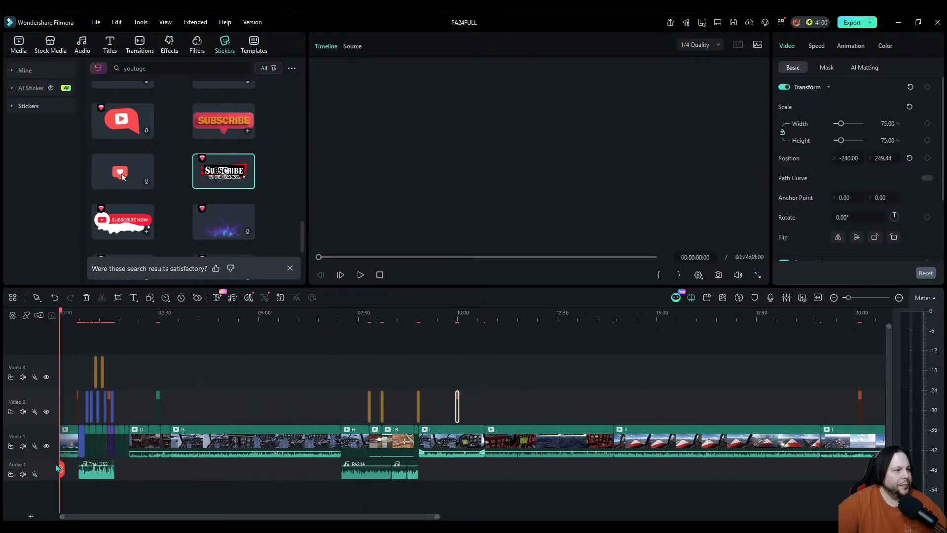
click(699, 45)
click(709, 60)
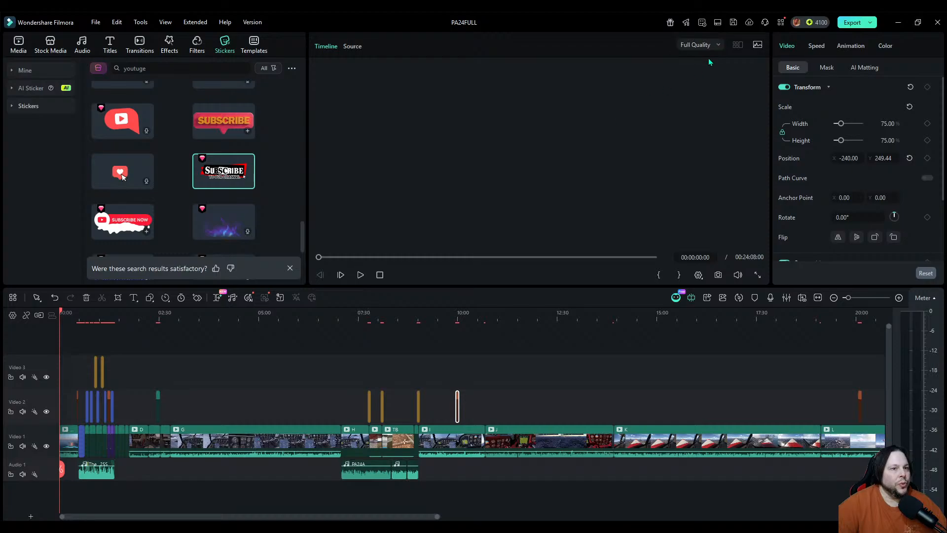
Step: Preview the intro from the start in full screen, stop the playback, and save the project
click(758, 277)
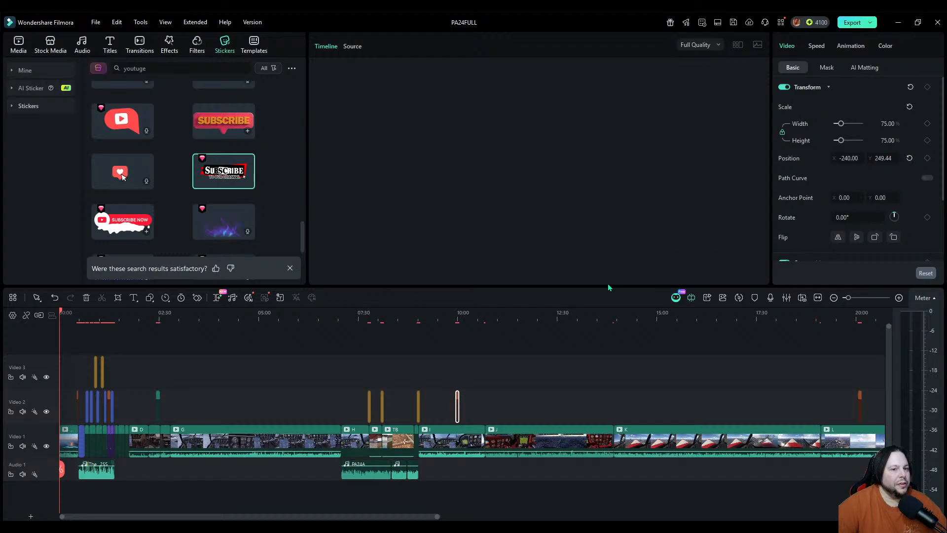
key(space)
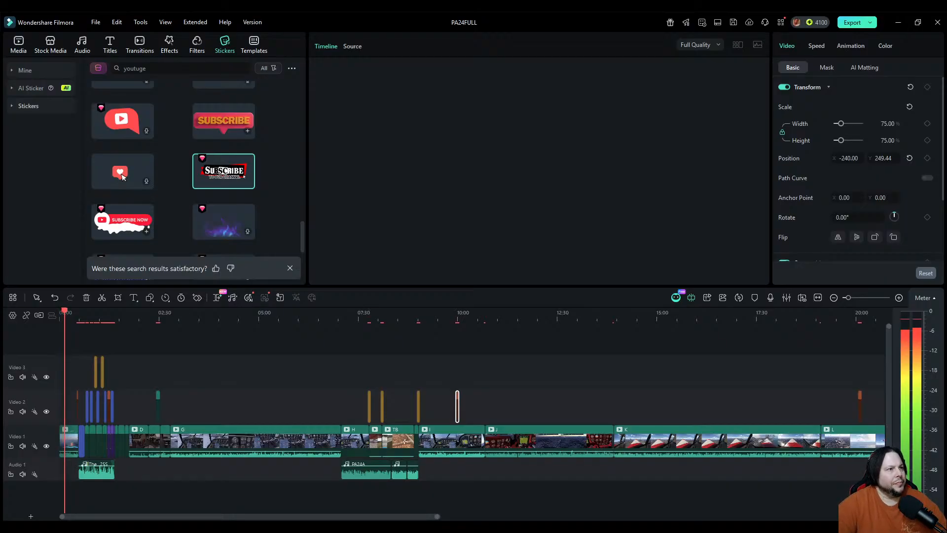
click(610, 268)
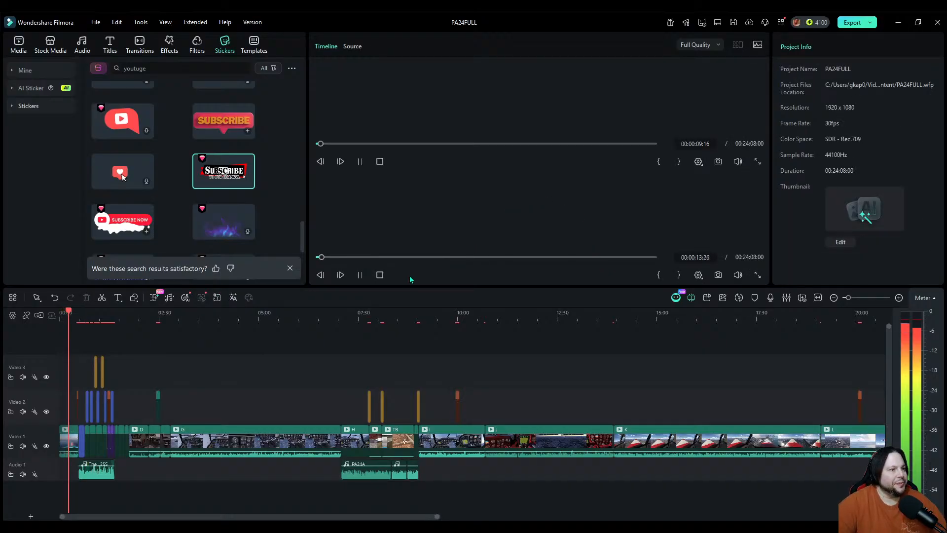
click(360, 274)
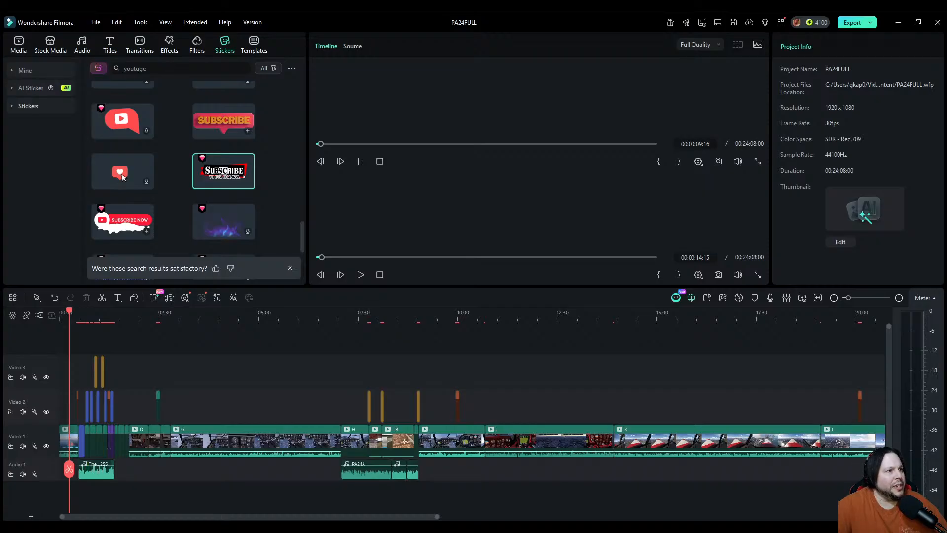
click(472, 158)
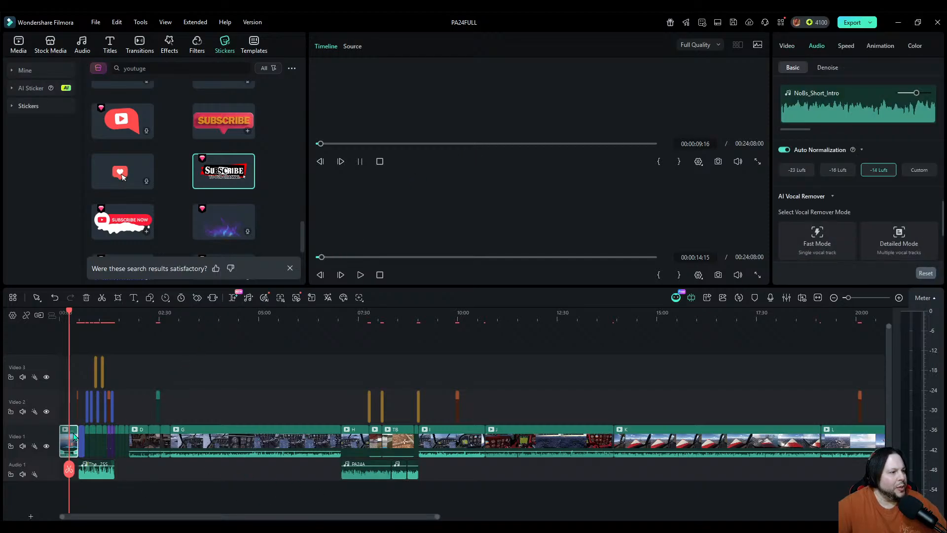
key(ctrl+s)
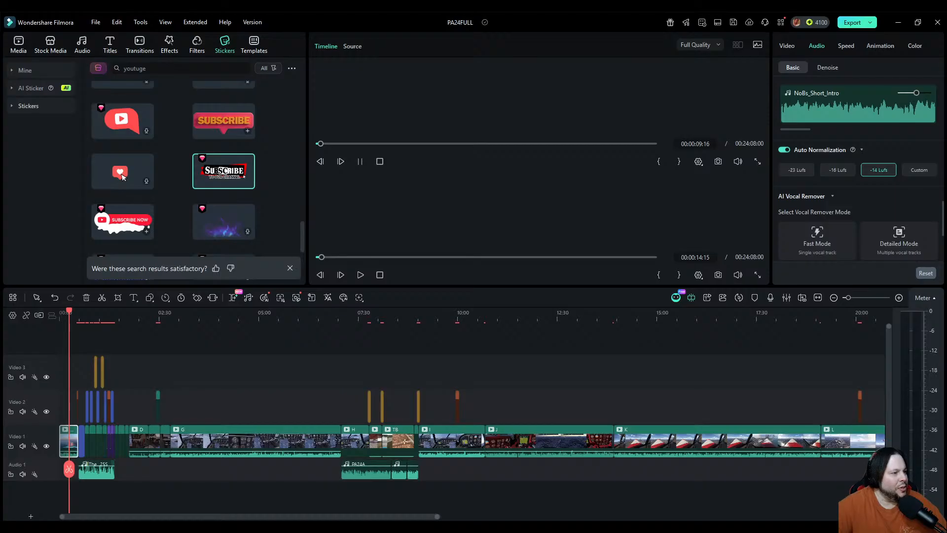
Step: Play the video in full screen from the intro through the opening titles and pause it at about 0:54
key(alt+Tab)
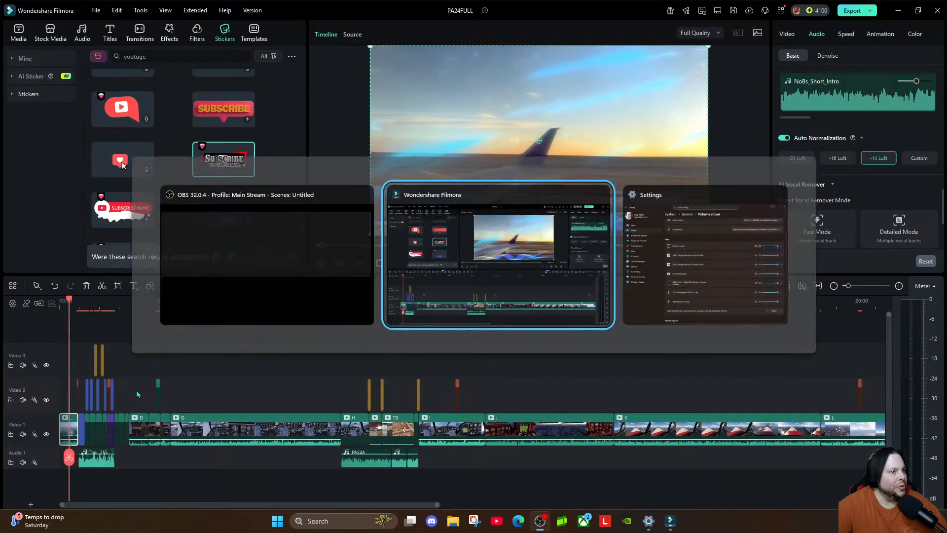
click(758, 264)
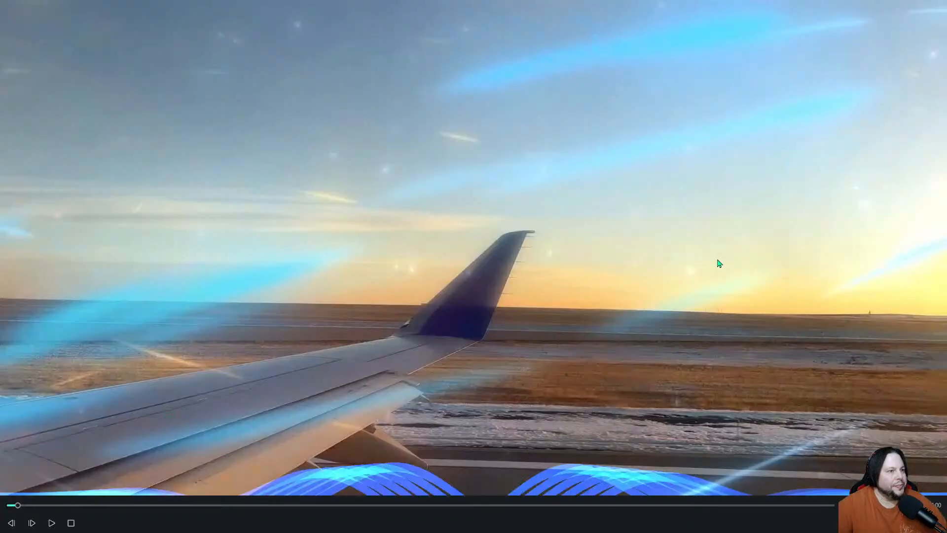
key(space)
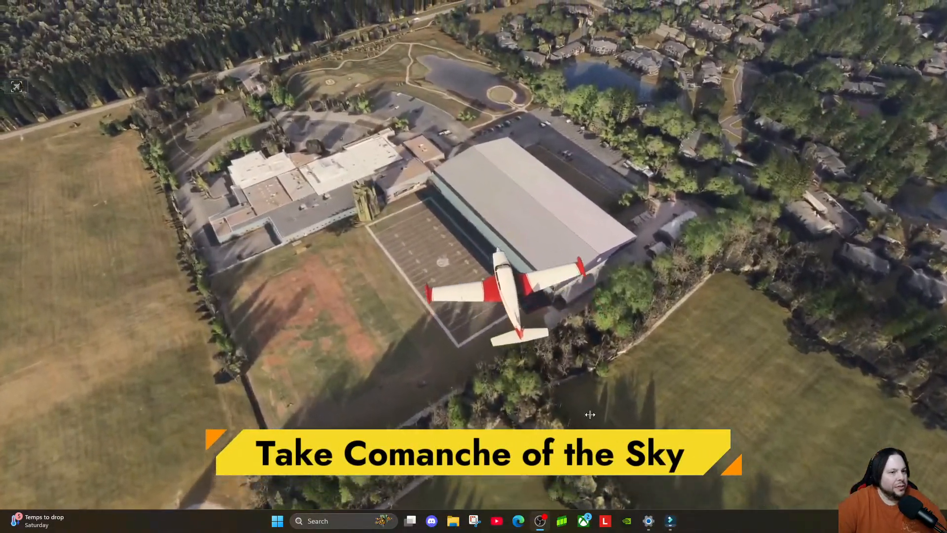
key(alt+Tab)
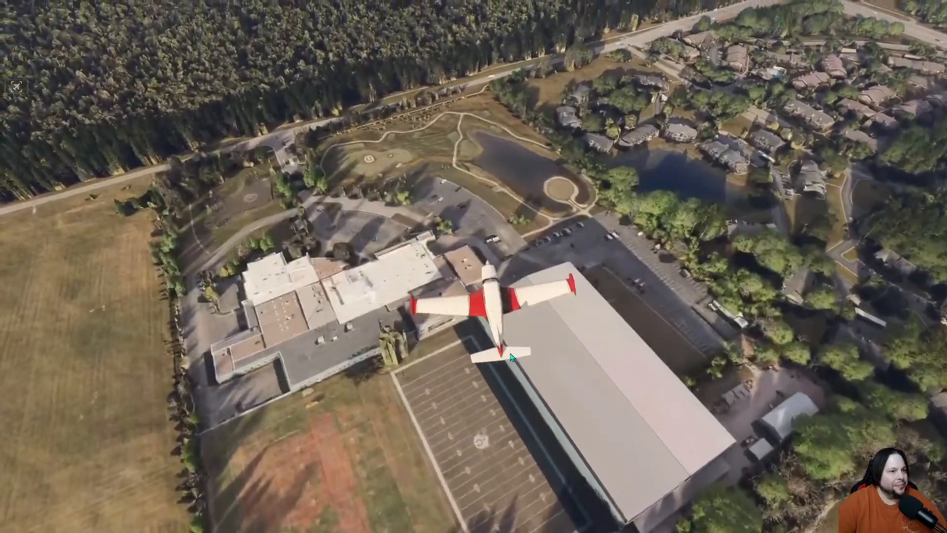
key(Escape)
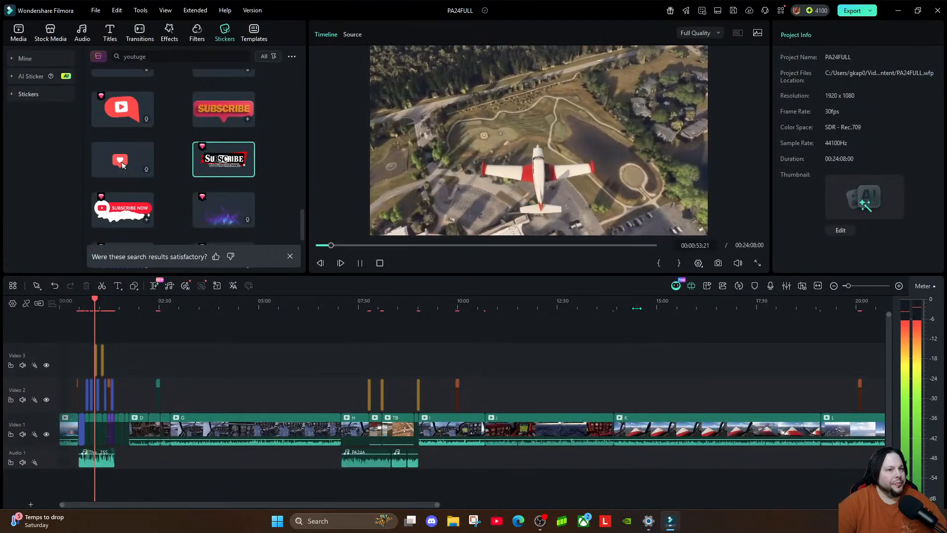
key(space)
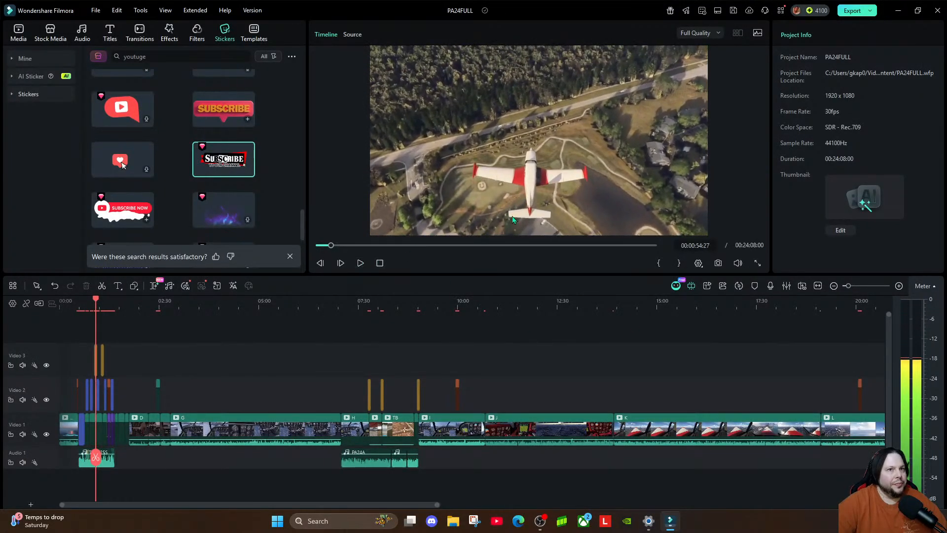
Step: Save the project and open the export settings for PA24FULL
click(849, 17)
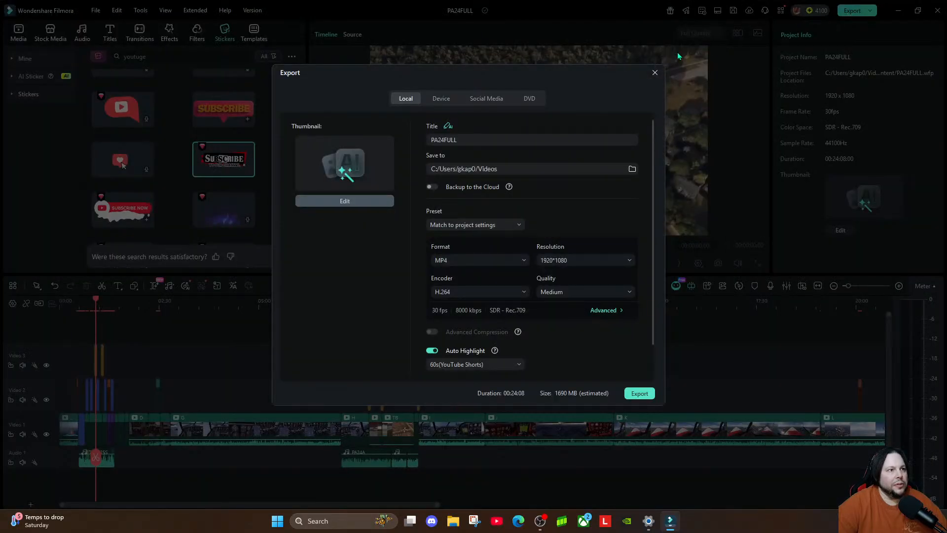
click(655, 73)
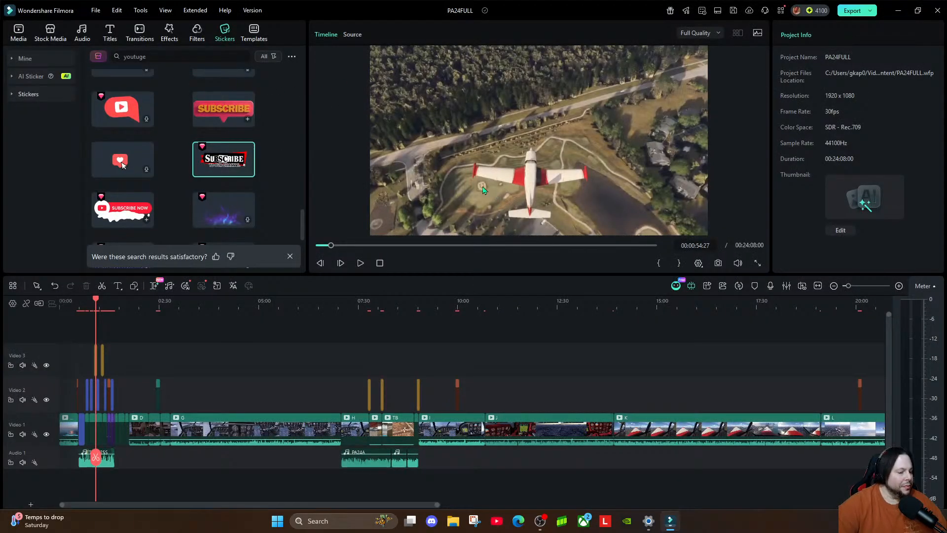
key(ctrl+s)
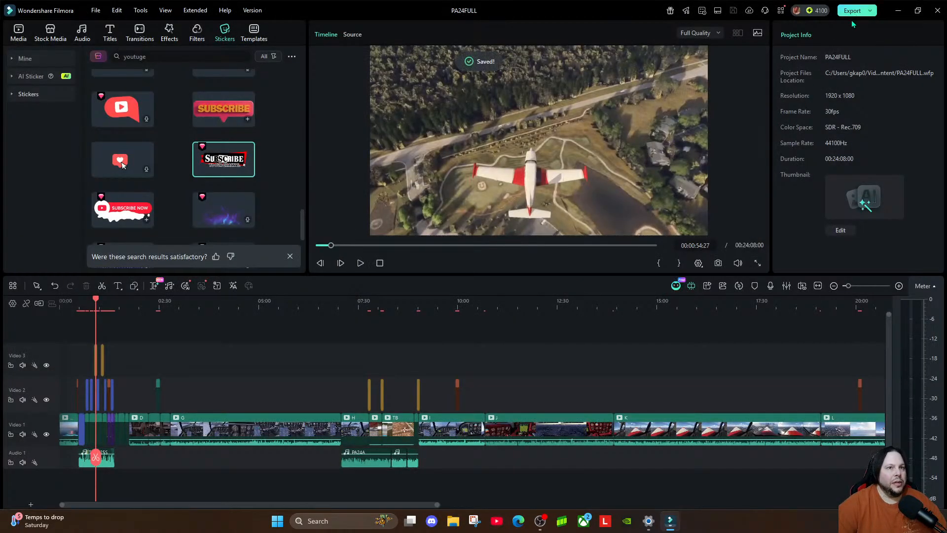
click(851, 11)
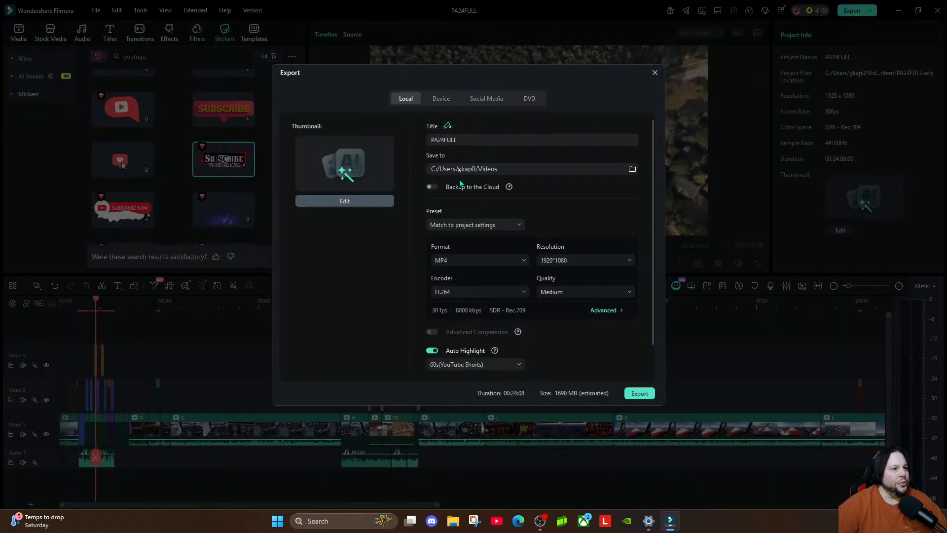
Step: Set the frame rate to 60 fps in the advanced export settings and apply it
click(602, 310)
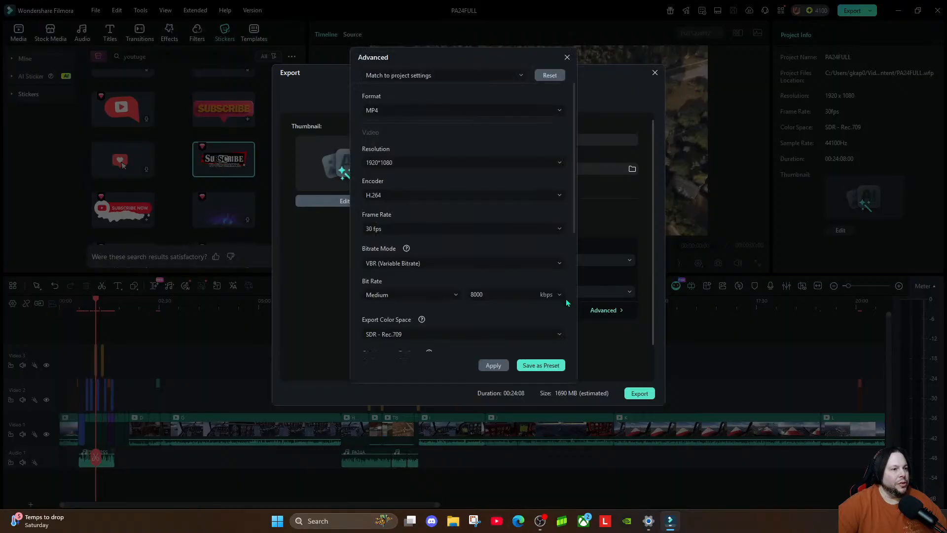
click(422, 227)
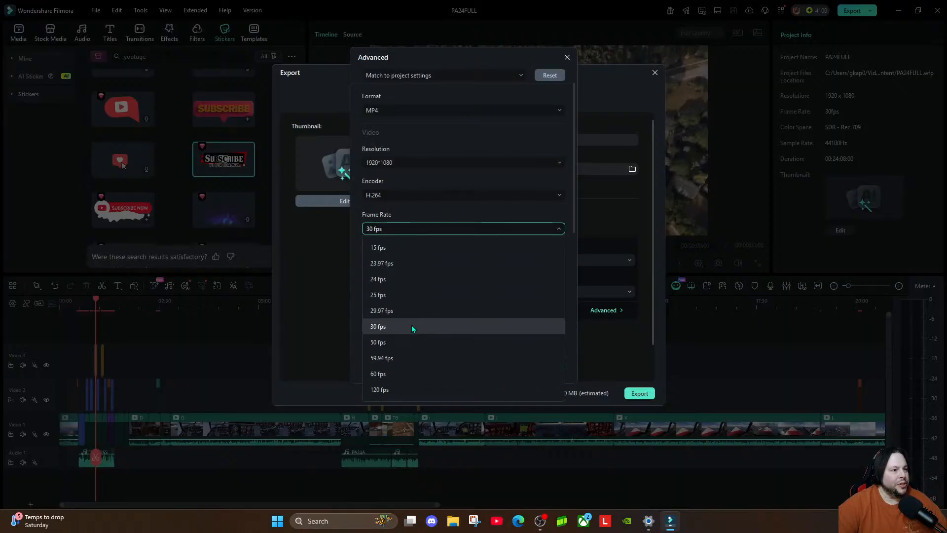
click(401, 372)
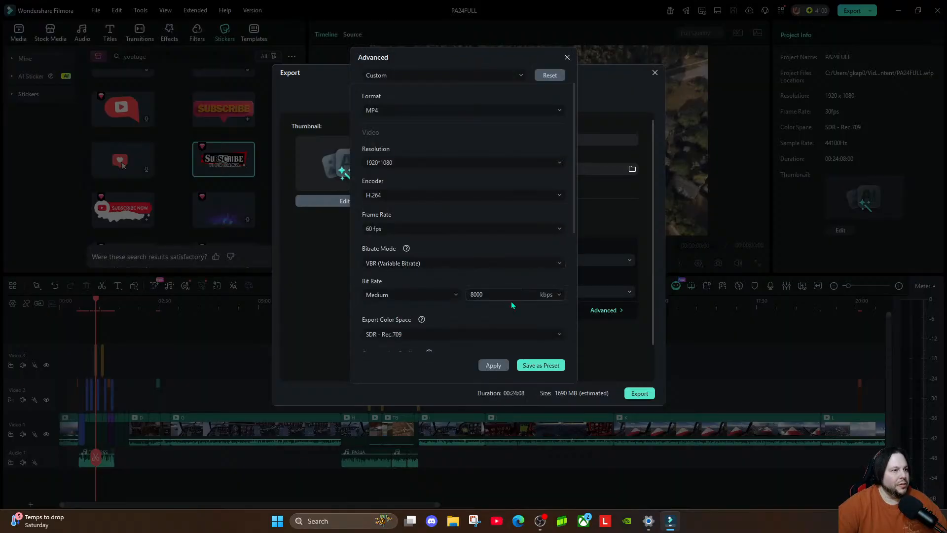
click(493, 365)
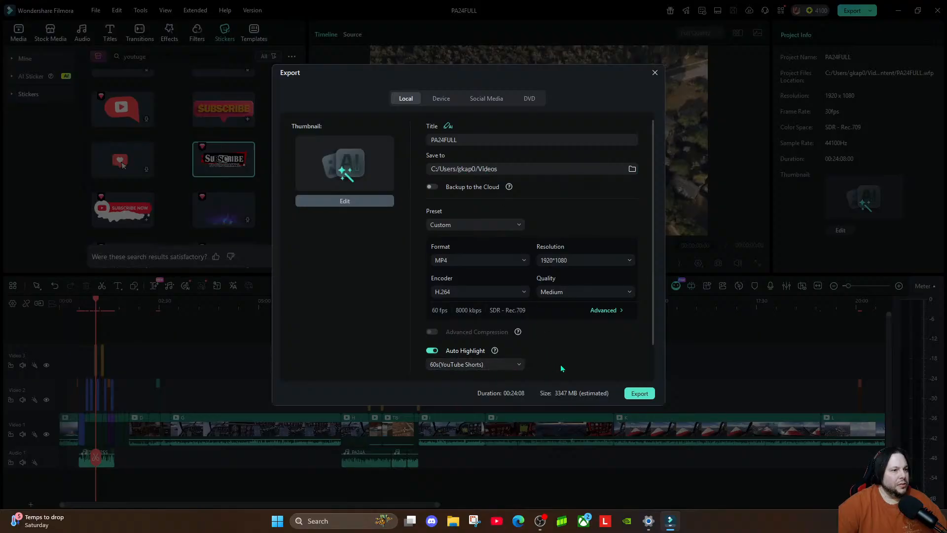
Step: Set the export quality to High and the frame rate to 60 fps, and start exporting PA24FULL as MP4
click(548, 293)
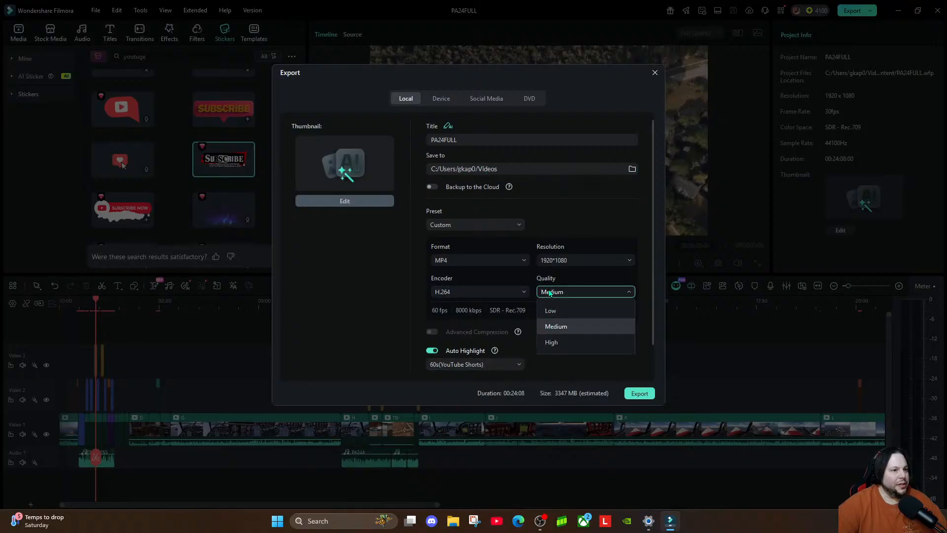
click(558, 344)
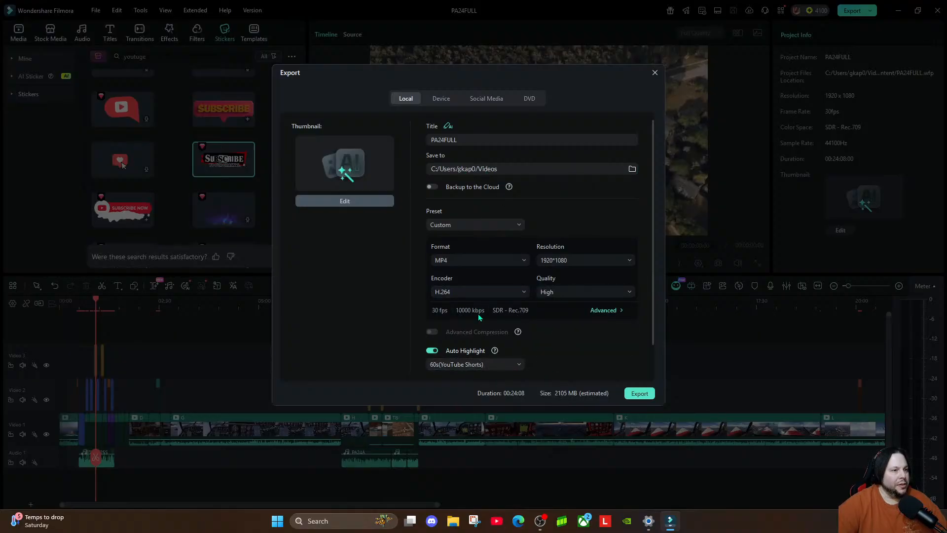
click(595, 311)
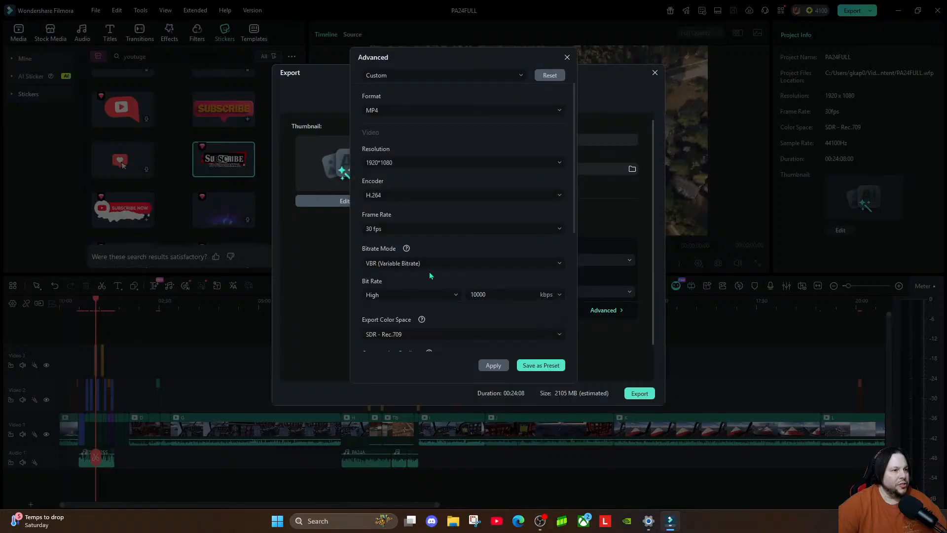
click(390, 228)
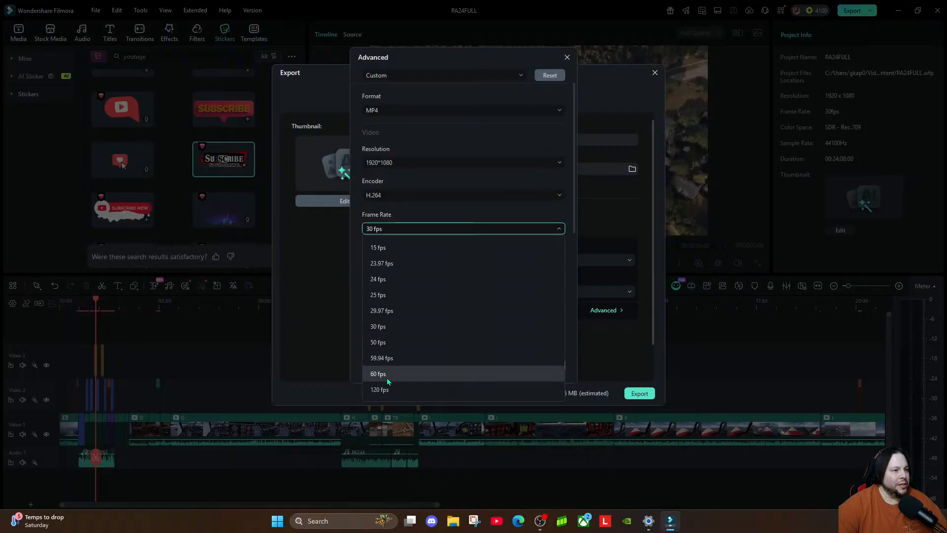
click(390, 379)
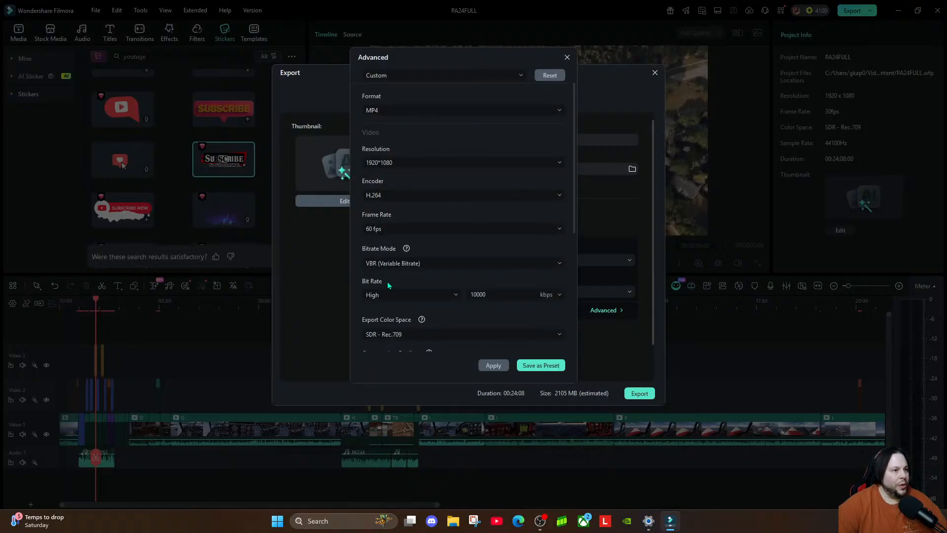
click(530, 366)
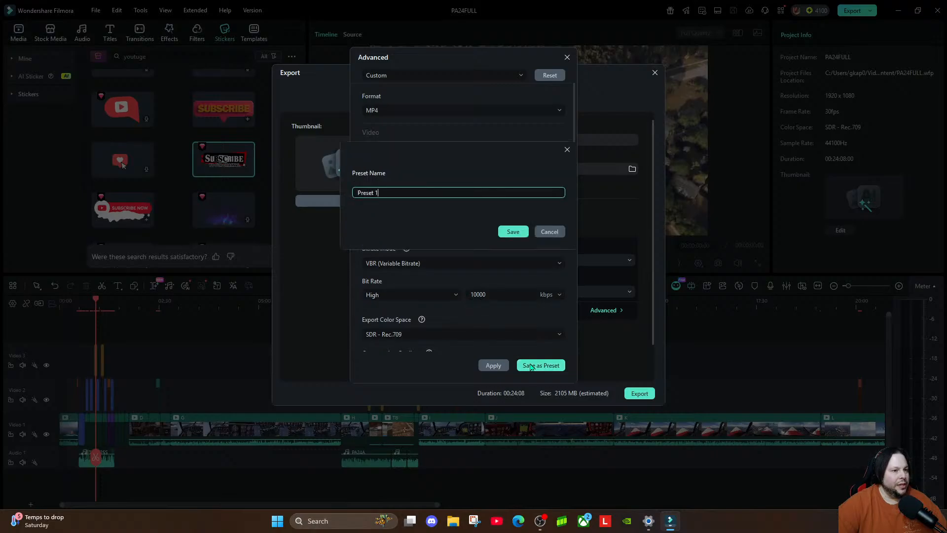
click(549, 231)
click(494, 365)
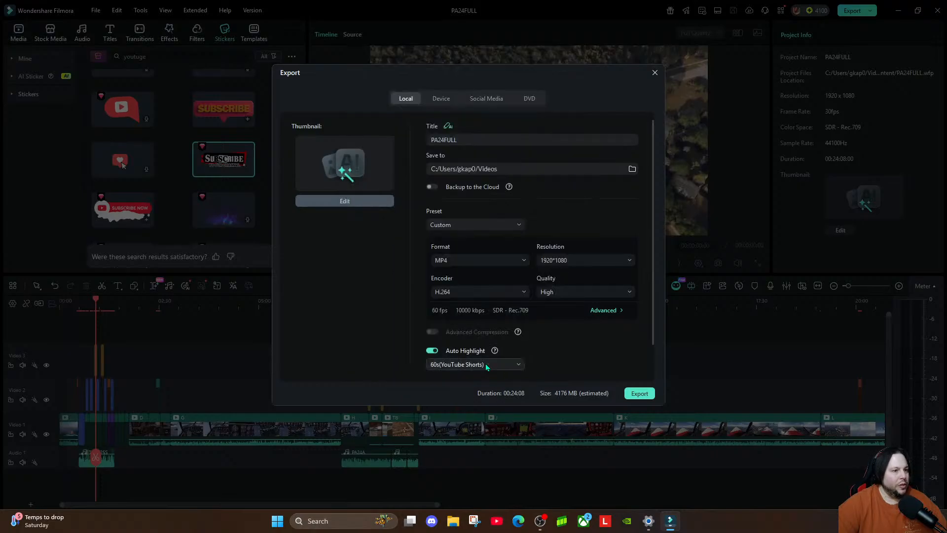
click(636, 393)
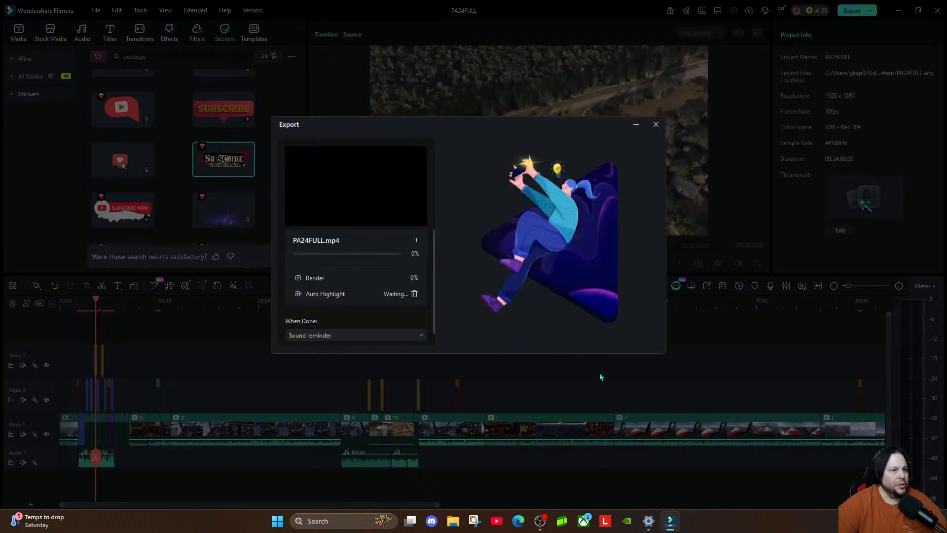